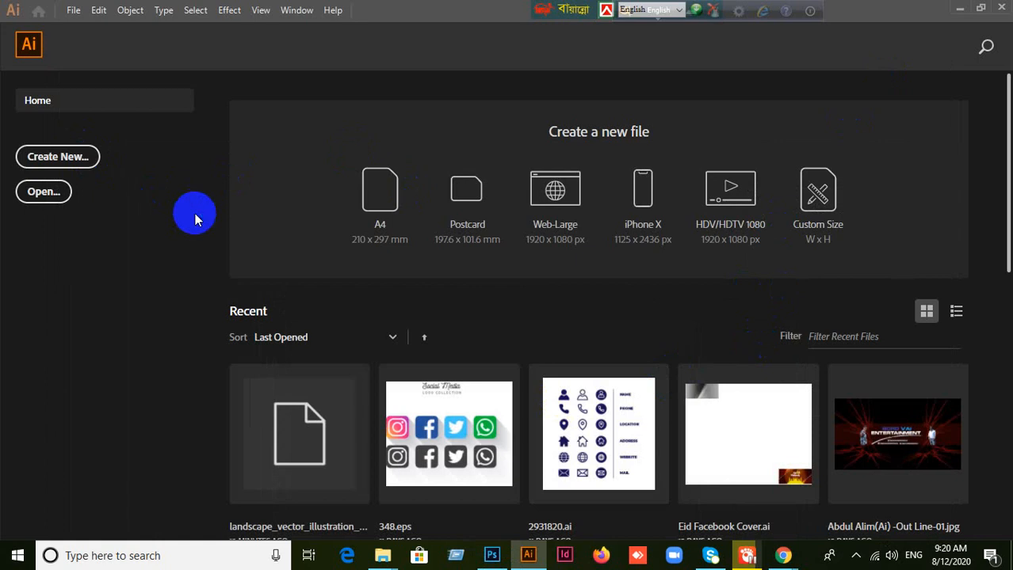
Step: Examine the size, orientation, bleed and advanced color mode and raster settings for a new document, without creating it
key("ctrl+n")
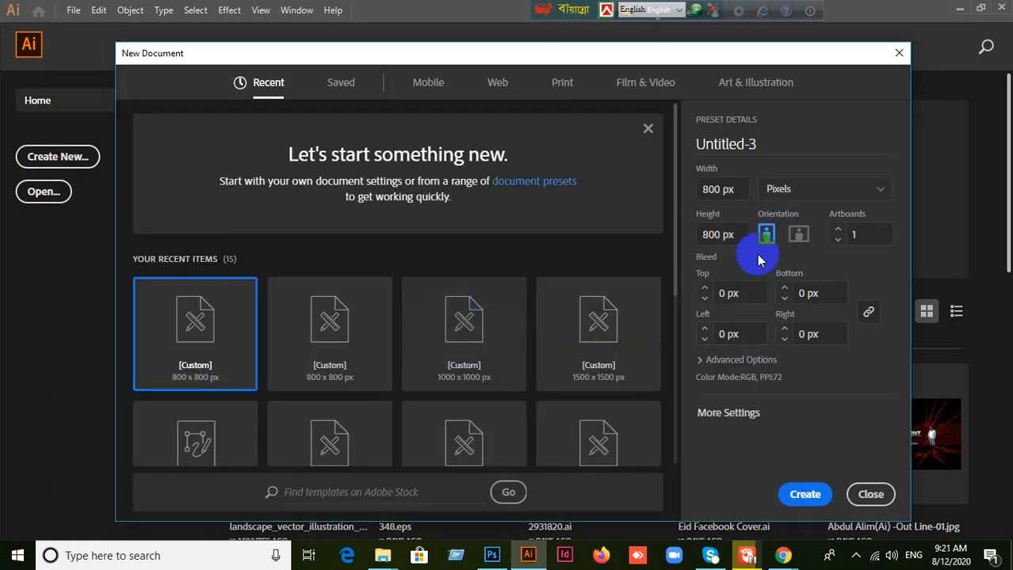
left_click(738, 191)
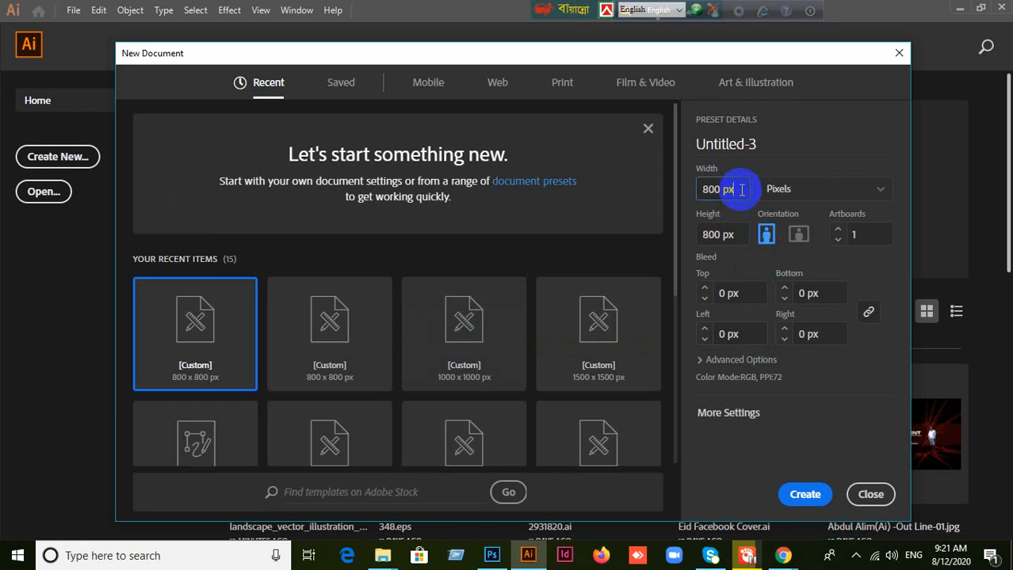
left_click(738, 191)
mouse_move(737, 188)
left_mouse_down()
mouse_move(715, 188)
mouse_move(741, 189)
left_mouse_up()
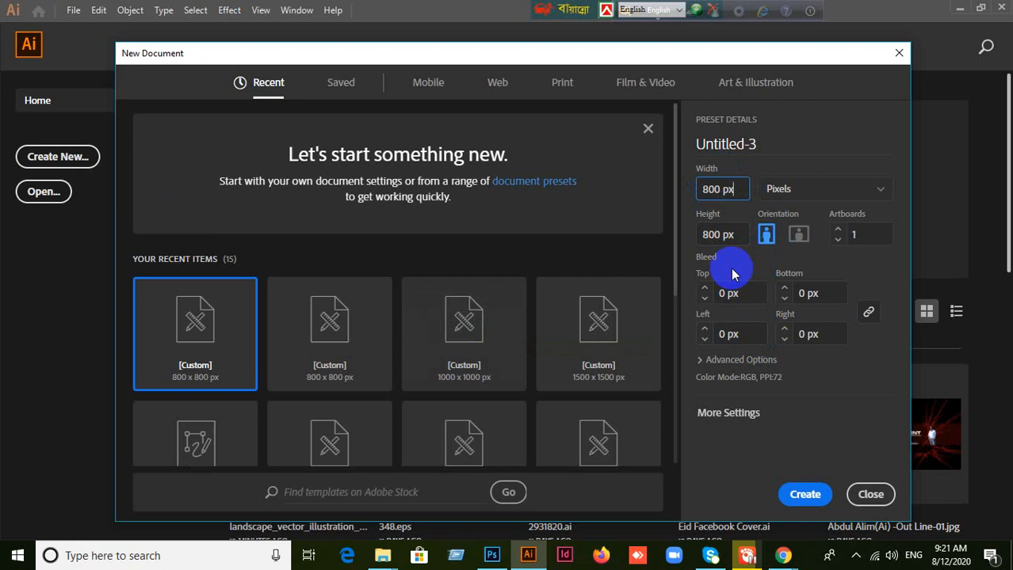
left_click(701, 361)
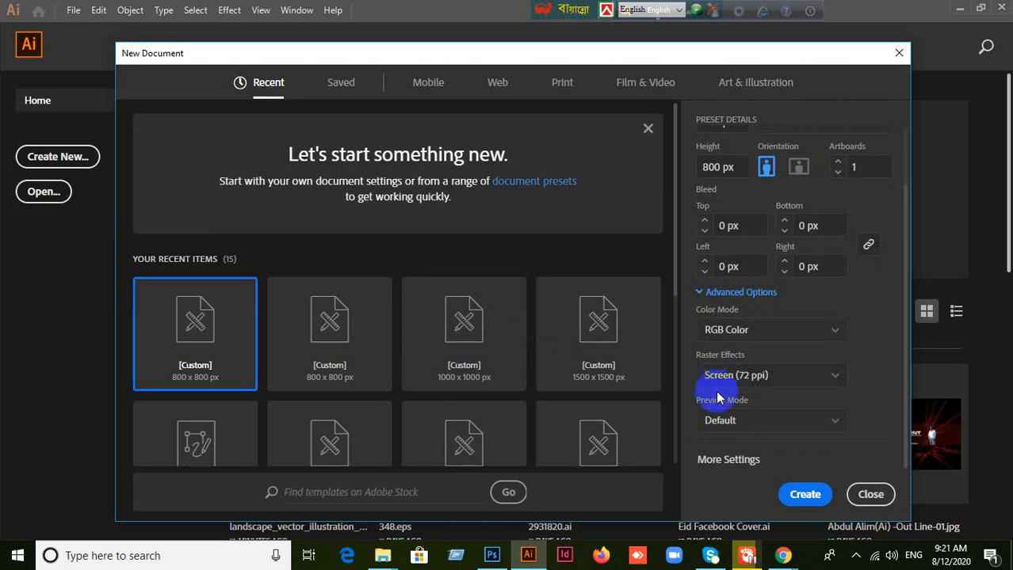
scroll(783, 308, "up", 2)
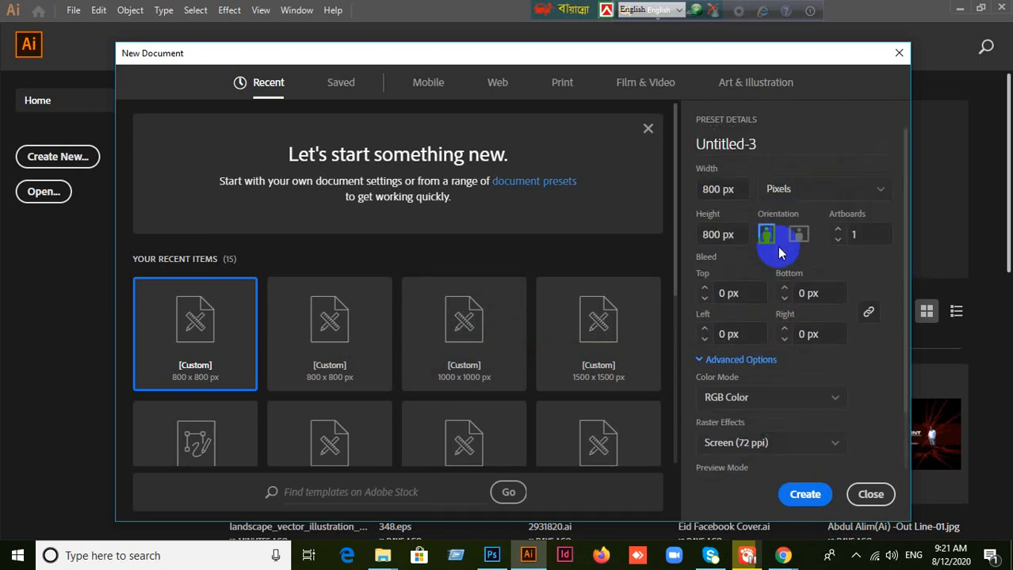
left_click(870, 494)
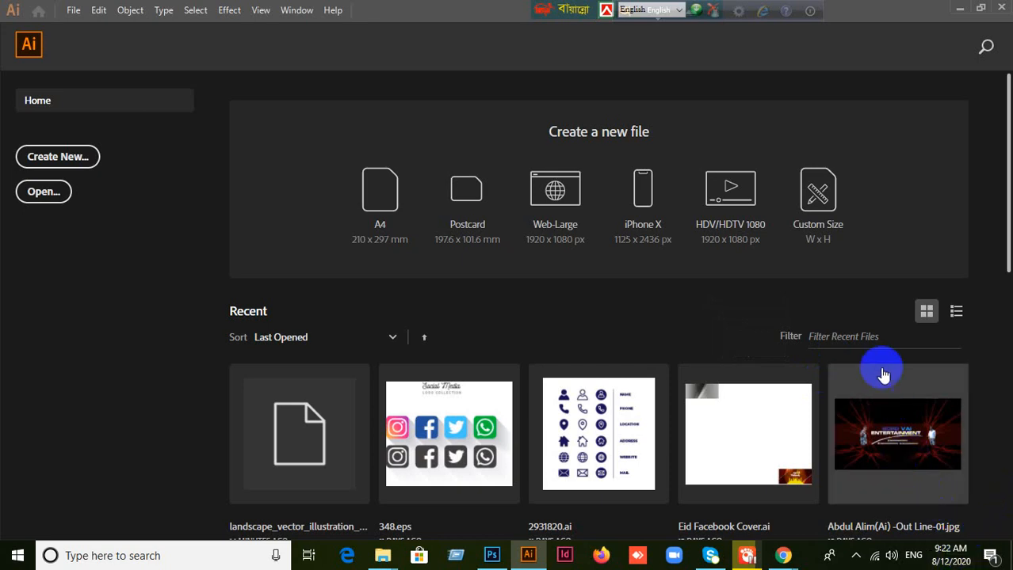
left_click(743, 469)
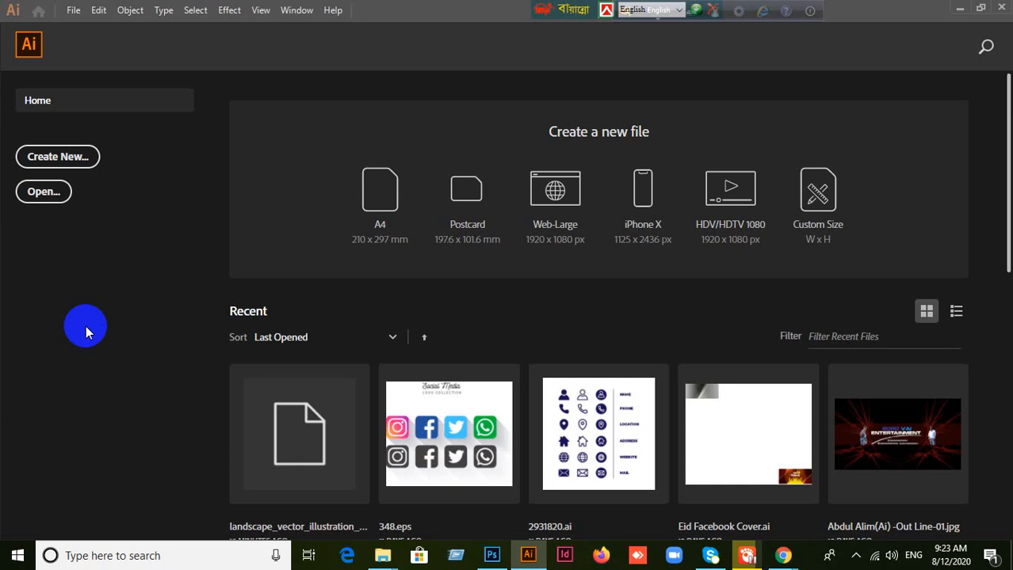
Step: Switch to Photoshop, maximize its window and create a new document 500 pixels wide and 500 pixels high
left_click(492, 557)
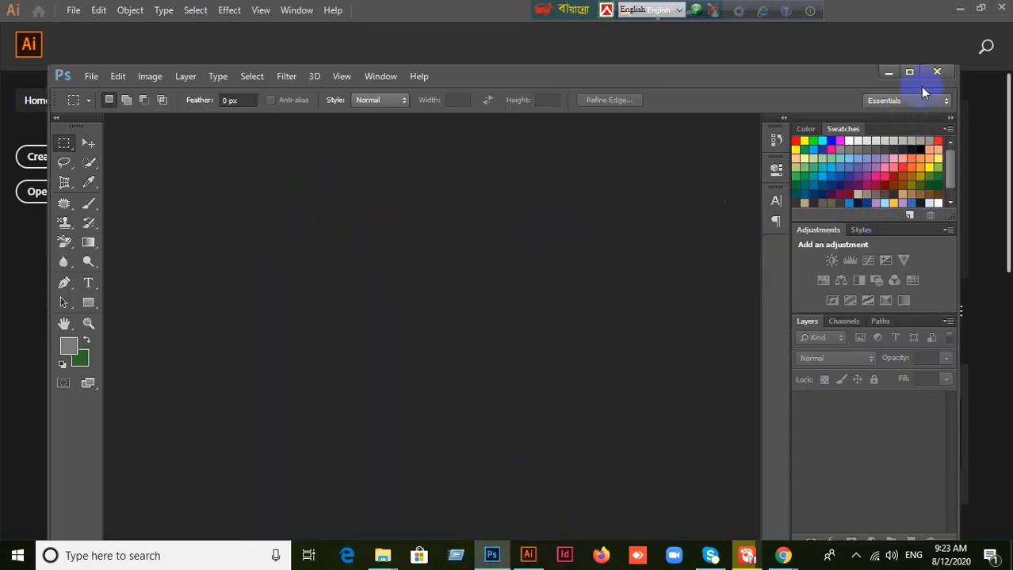
left_click(910, 73)
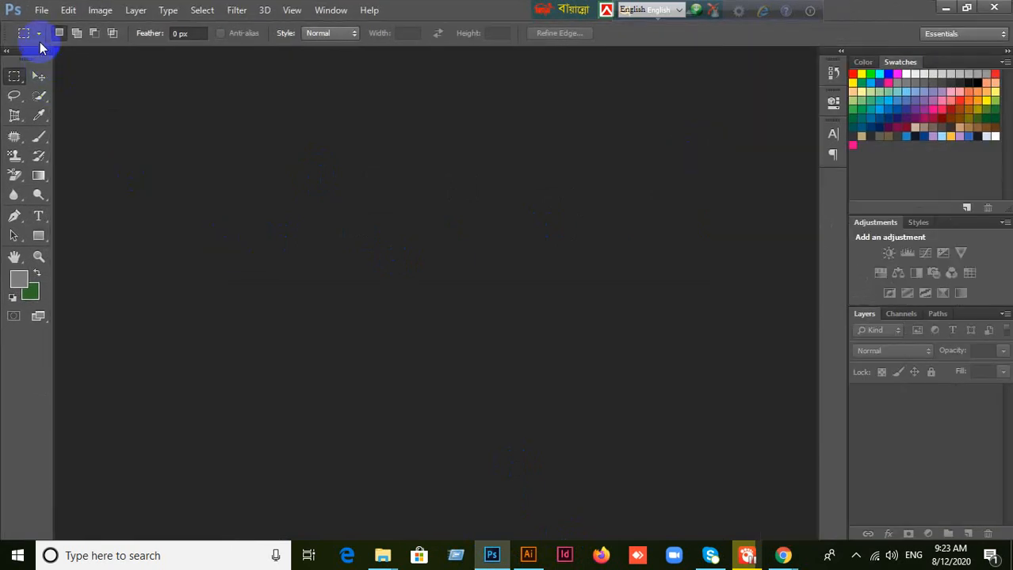
left_click(42, 11)
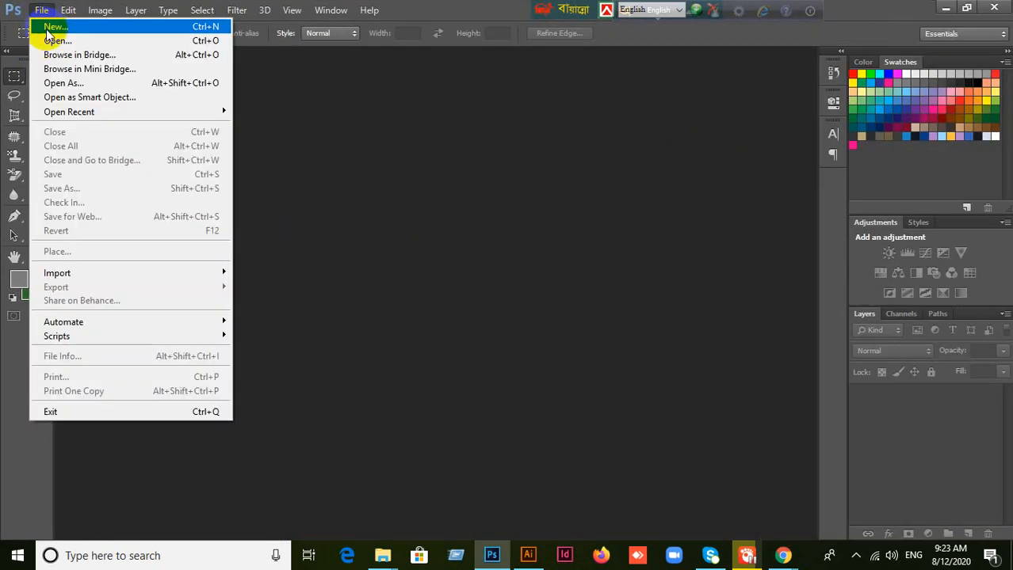
left_click(391, 288)
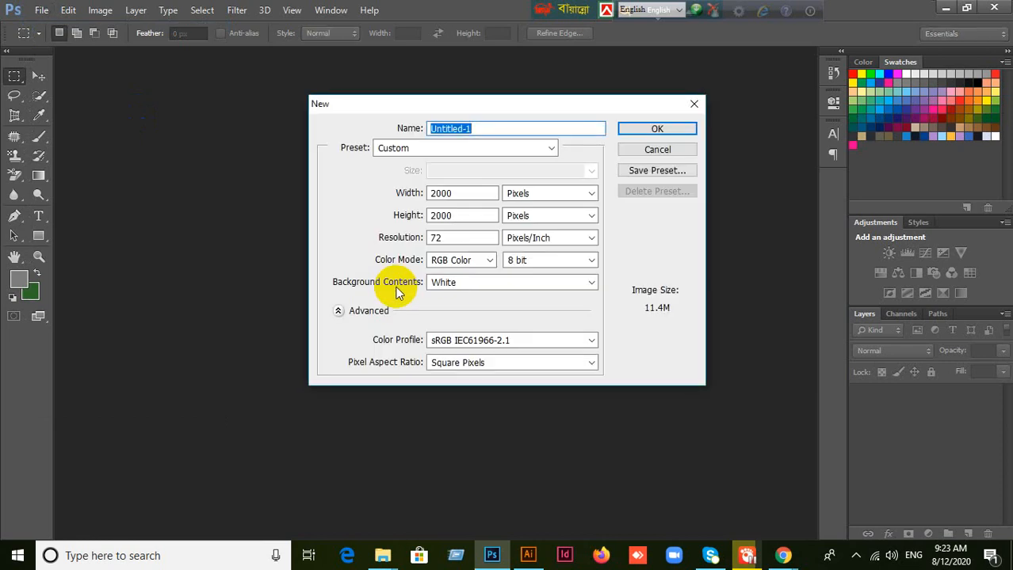
left_click(458, 195)
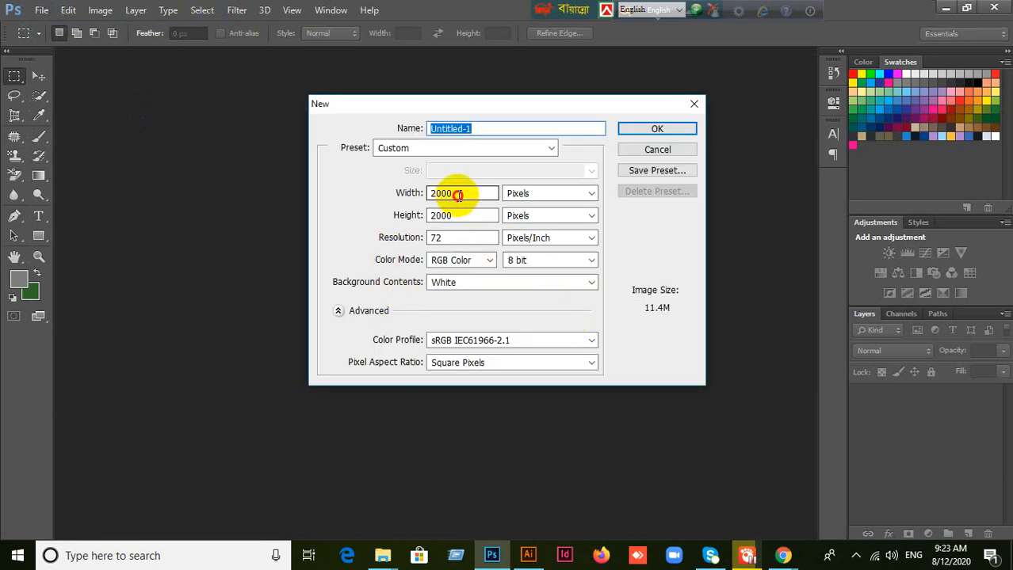
double_click(458, 195)
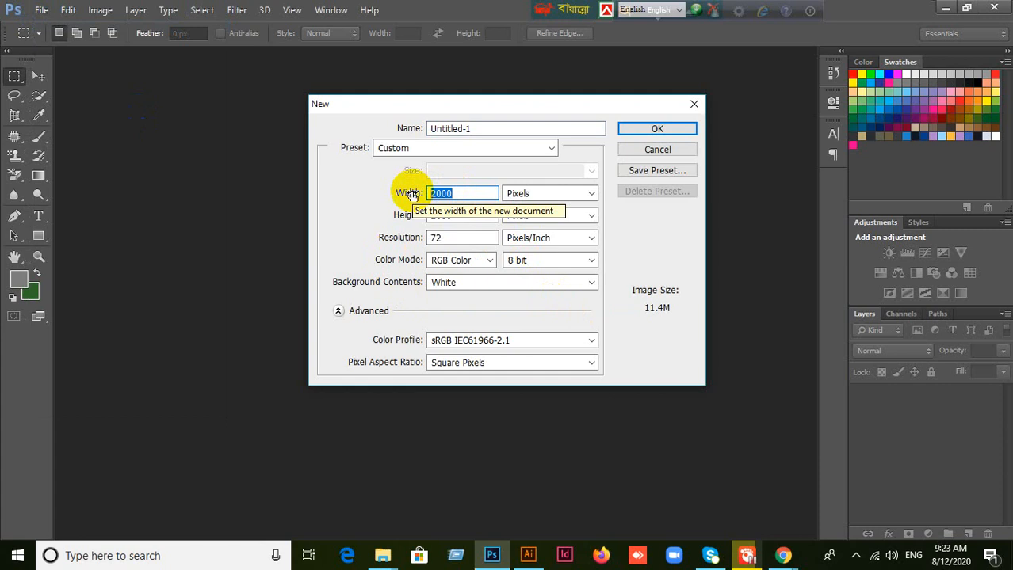
type("500")
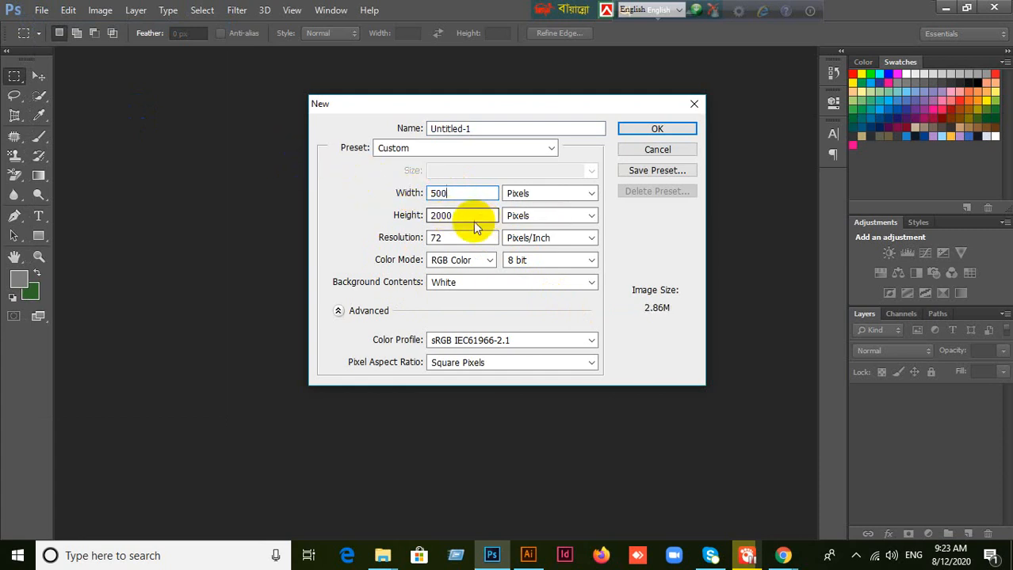
key("Tab")
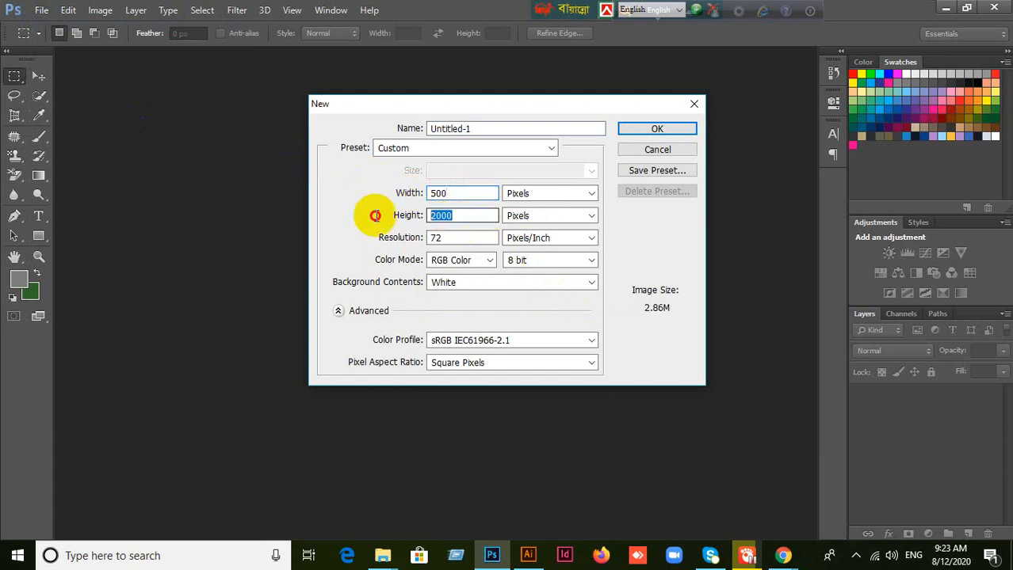
type("500")
key("Return")
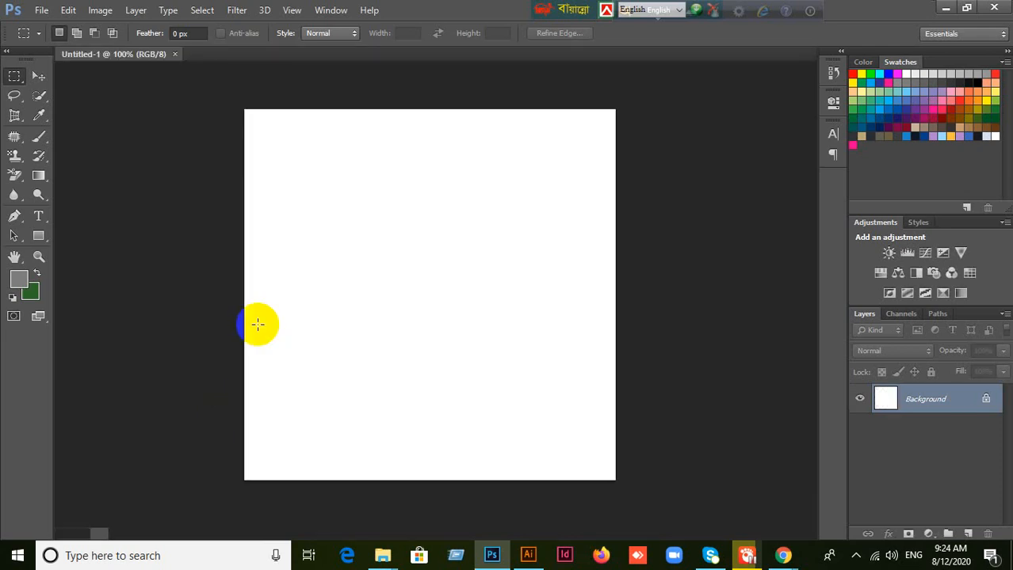
Step: Draw a rectangular path about 122 by 99 px in the upper part of the canvas with the Rectangle tool
left_click(40, 76)
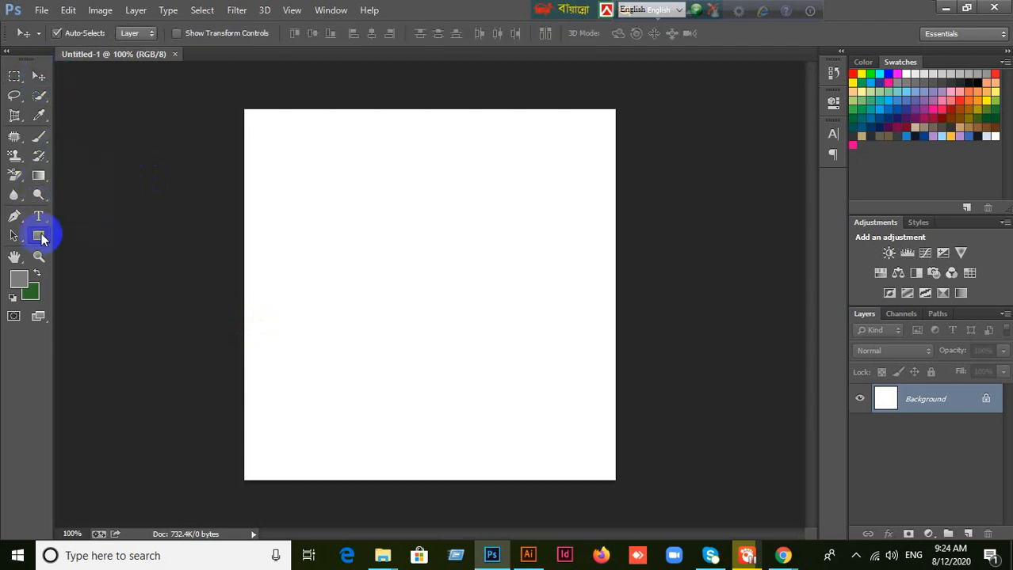
left_click(44, 238)
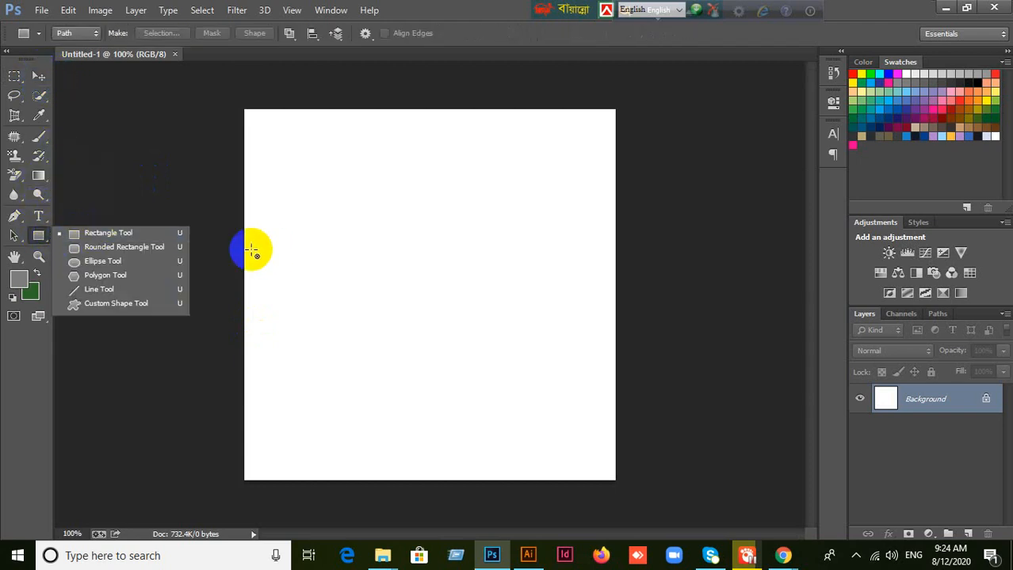
left_click(136, 230)
left_click_drag(322, 202, 412, 275)
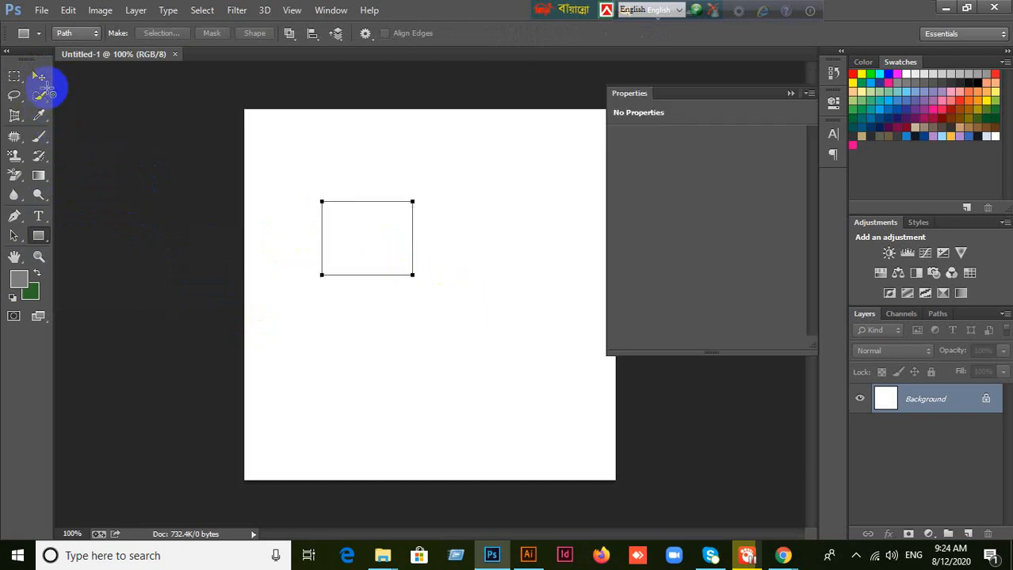
left_click(39, 80)
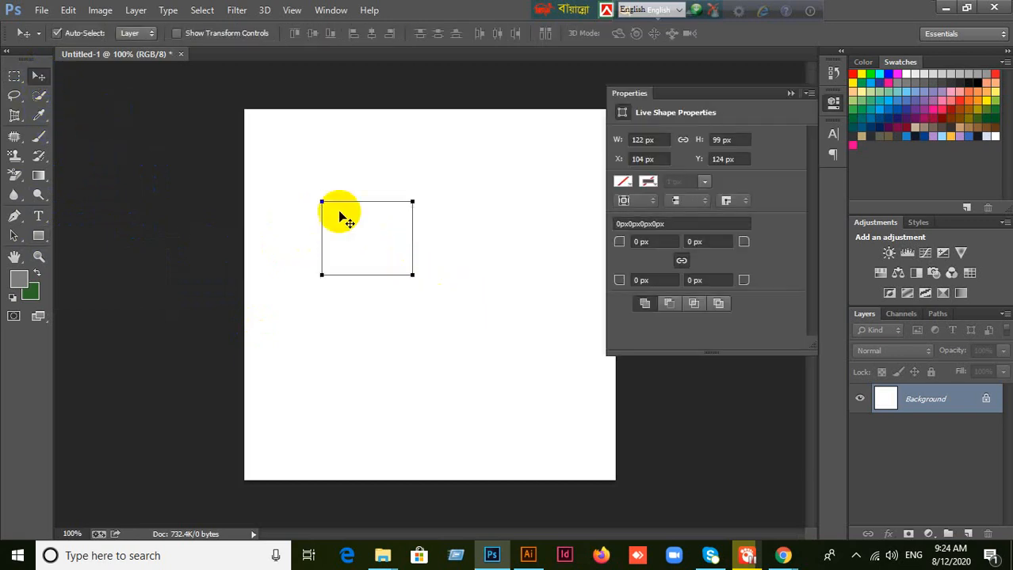
left_click(106, 283)
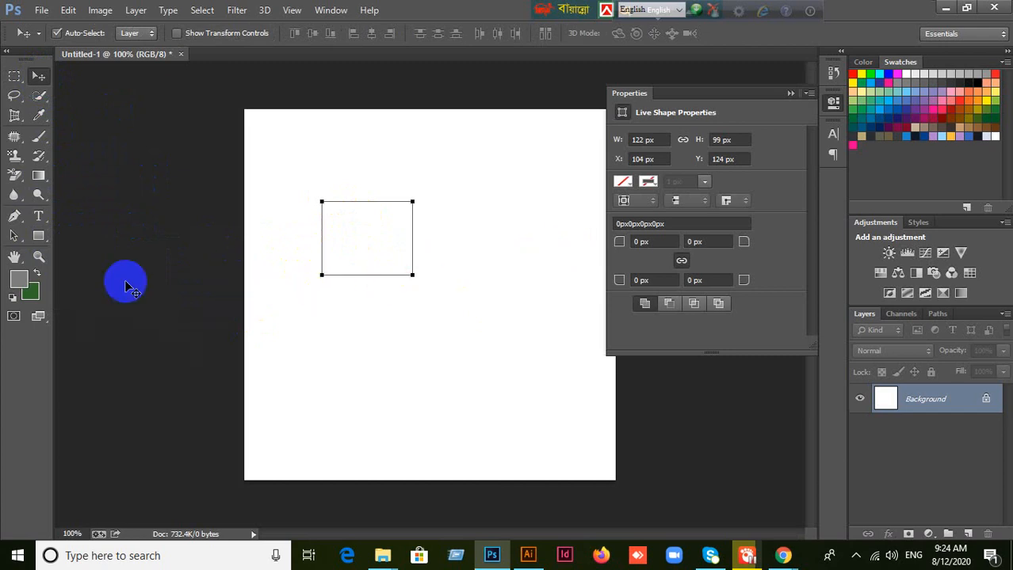
Step: Try red #e10000 as the foreground color, cancel the choice and remove the rectangular path
left_click(23, 284)
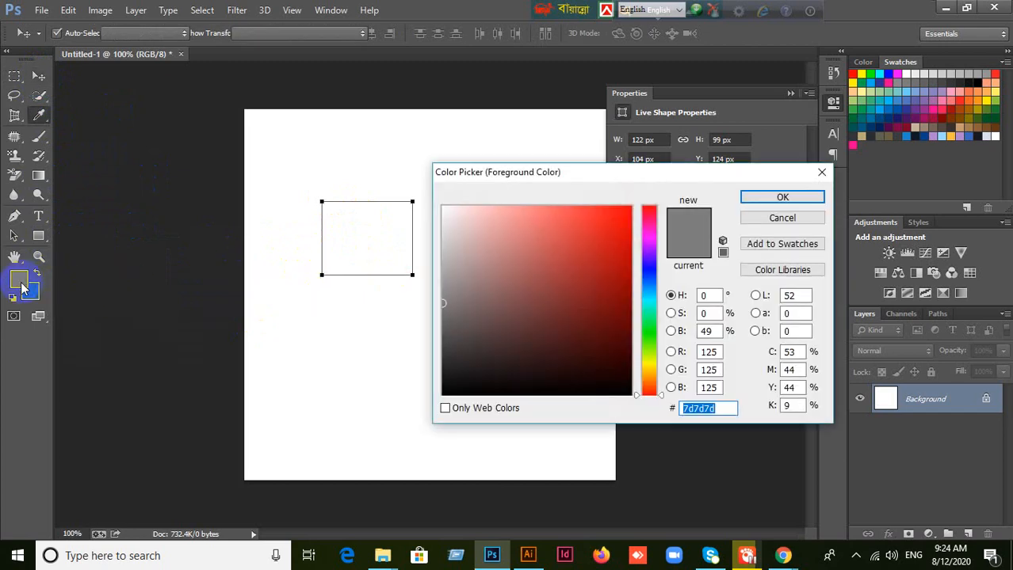
left_click(629, 228)
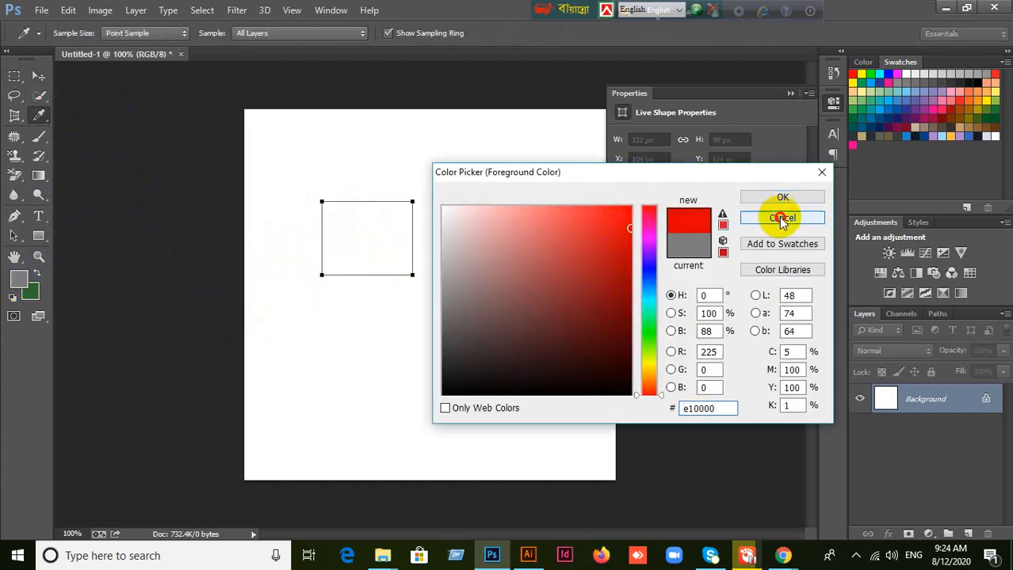
left_click(778, 216)
left_click(381, 264)
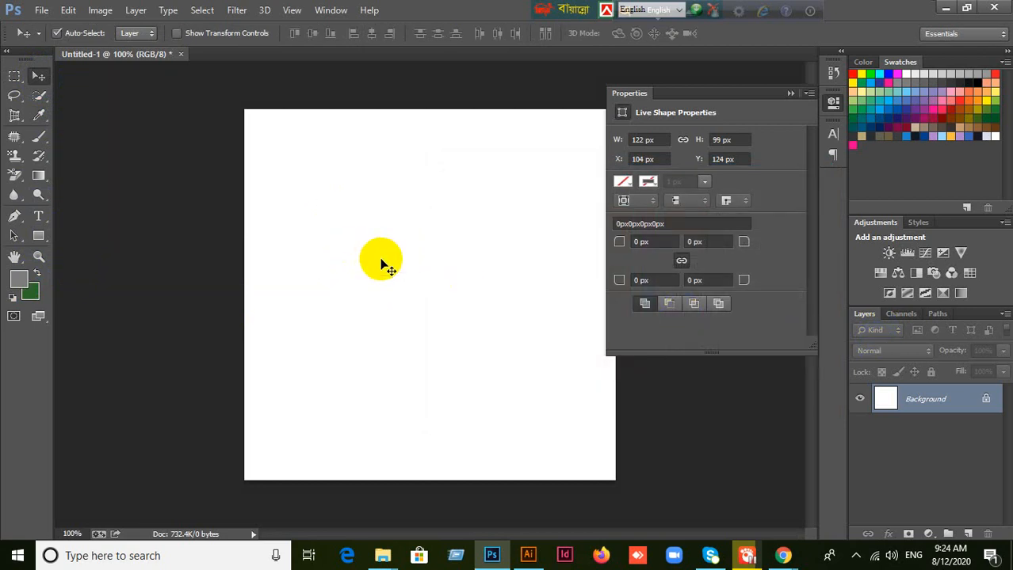
Step: Try a larger rectangular path of about 204 by 215 px on the canvas and discard it
left_click(39, 236)
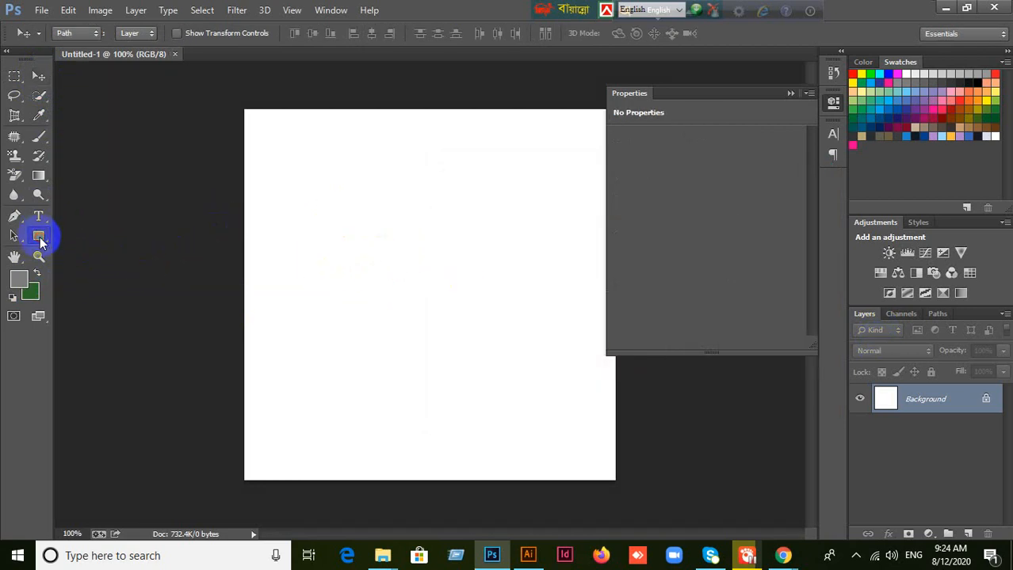
left_click(790, 93)
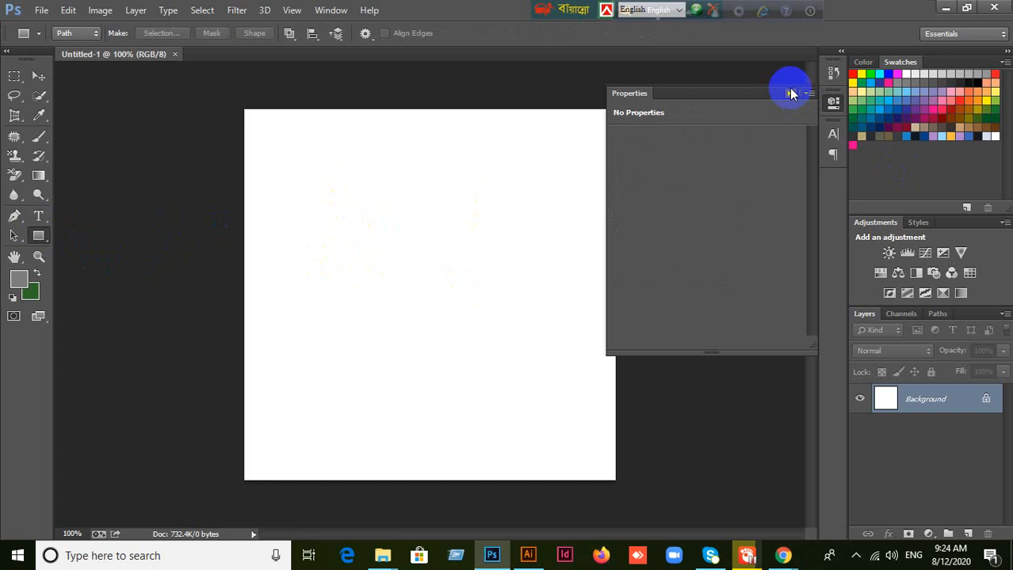
left_click_drag(353, 179, 504, 338)
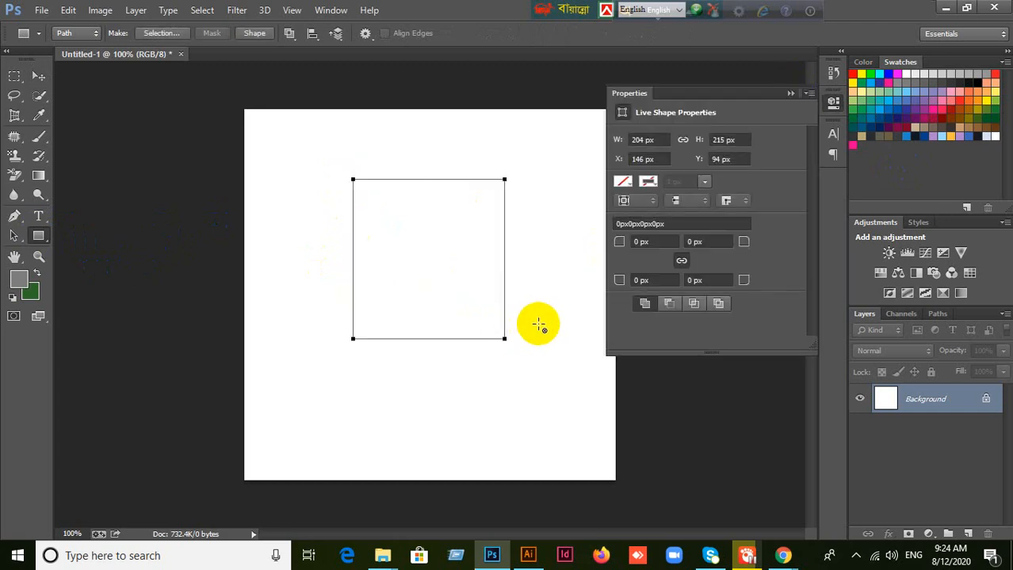
key("Escape")
Step: Choose RGB Color as the image's color mode and collapse the shape properties
left_click(94, 12)
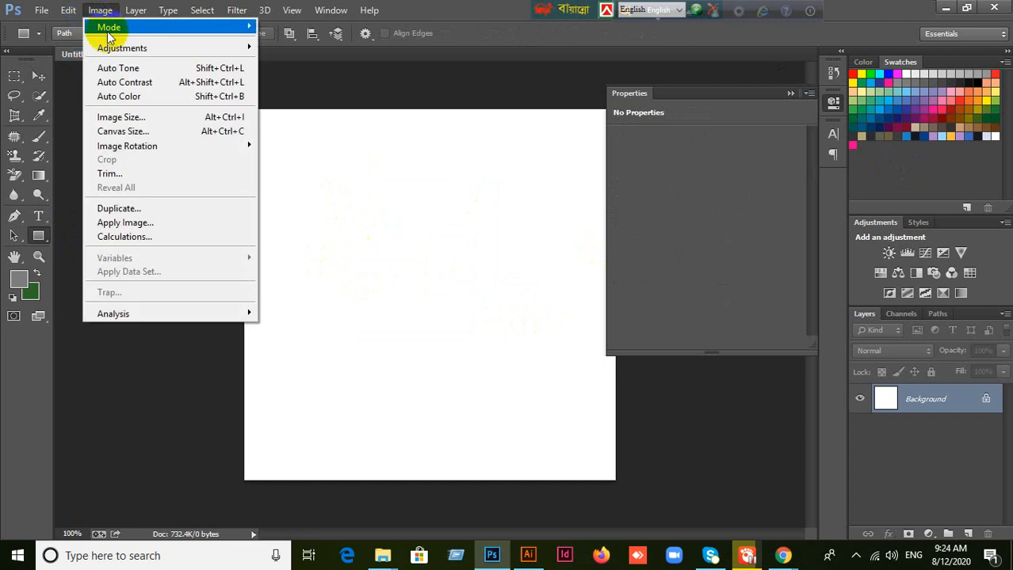
mouse_move(108, 35)
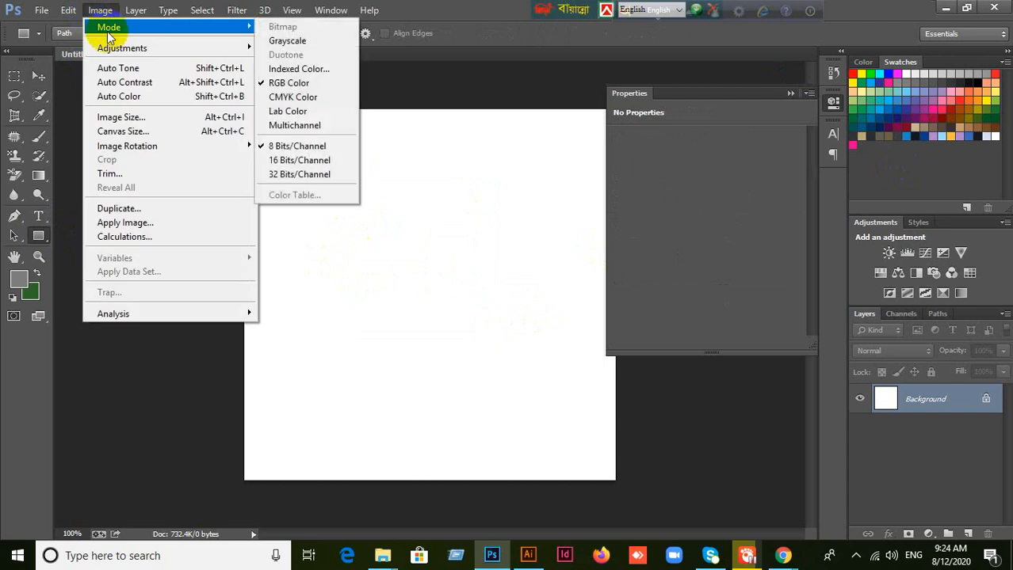
left_click(305, 83)
left_click(791, 94)
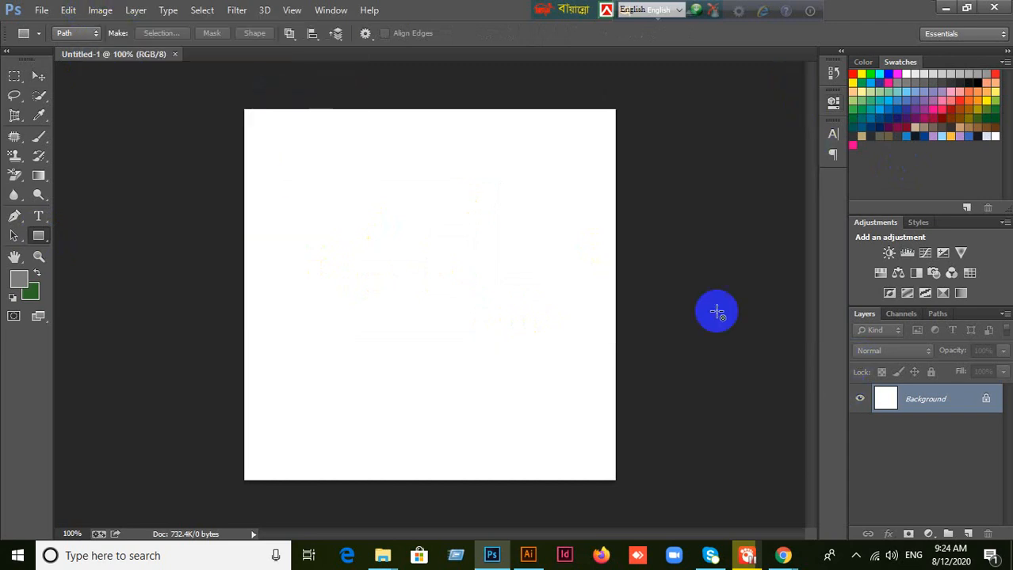
Step: Make a rectangular marquee selection in the canvas's upper middle and fill it with the gray foreground color on a new layer
left_click(38, 77)
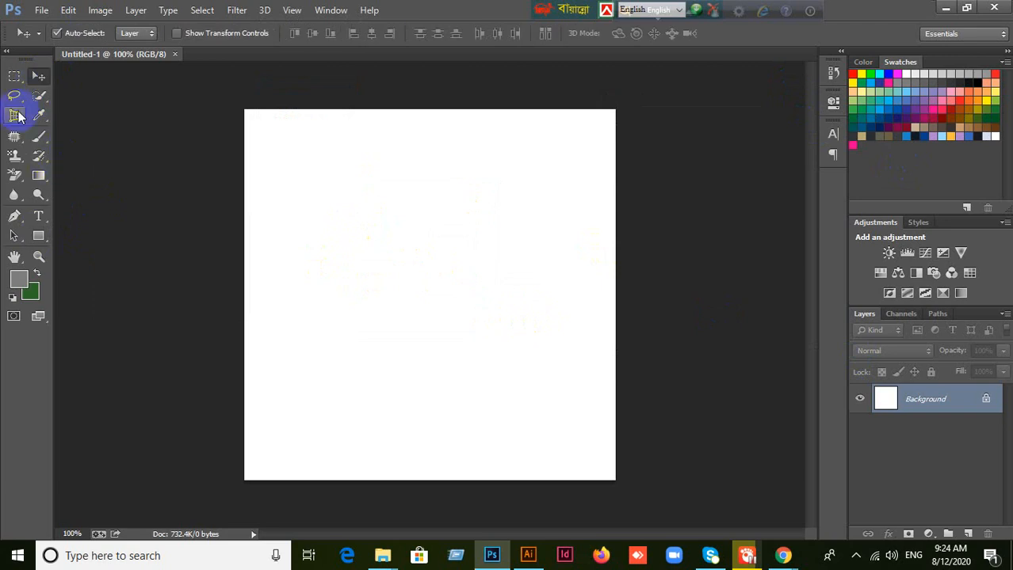
left_click(14, 76)
left_click_drag(343, 197, 458, 298)
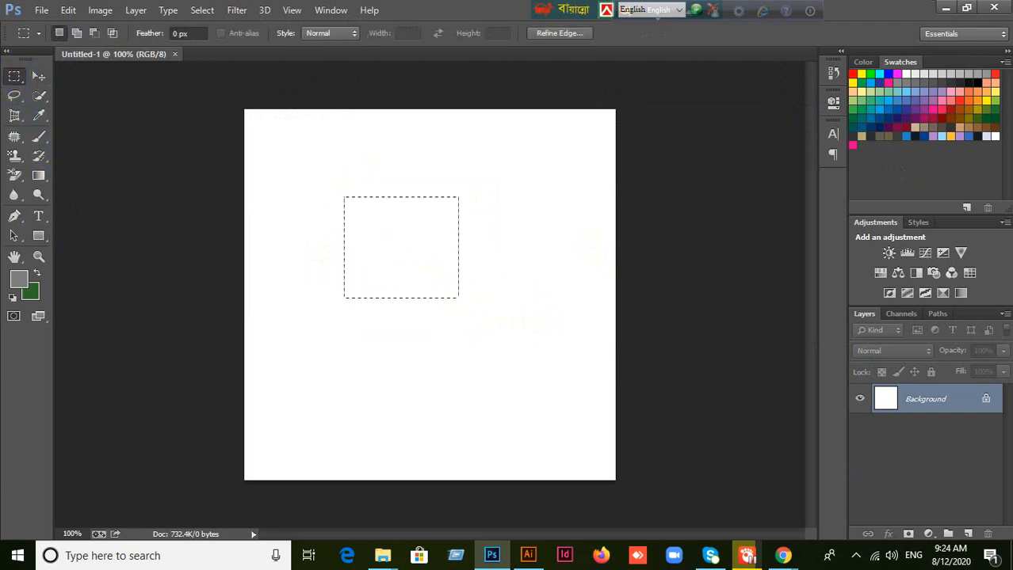
left_click(967, 535)
key("alt+BackSpace")
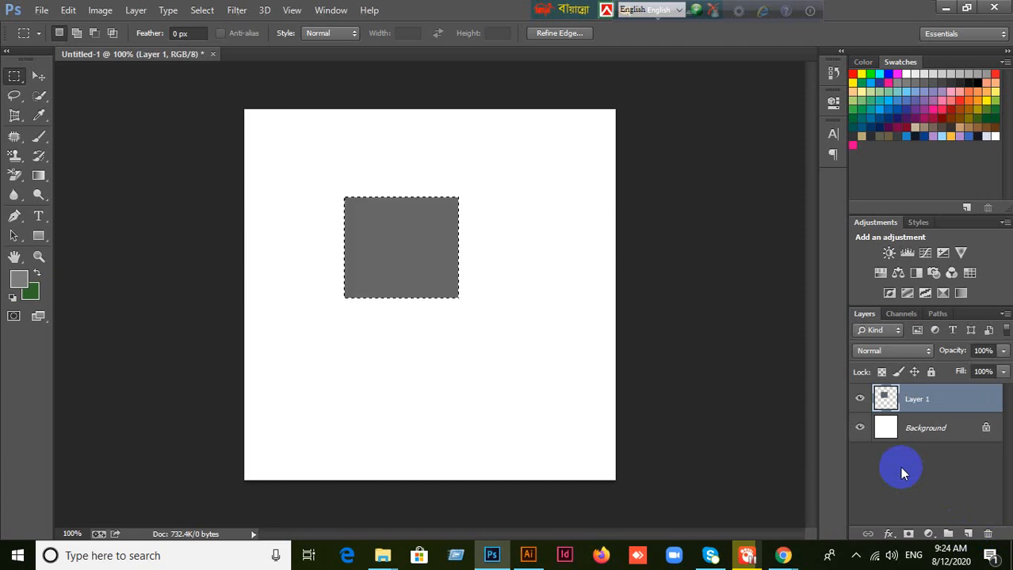
Step: Swap the foreground and background colors, refill the rectangle on Layer 1 with green and deselect it
left_click(36, 273)
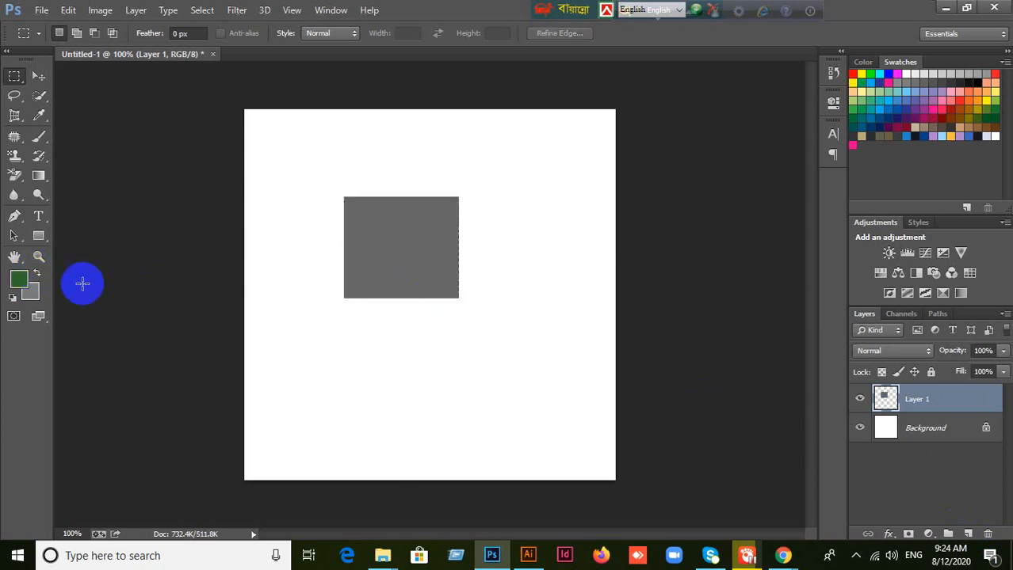
left_click(875, 400, "ctrl")
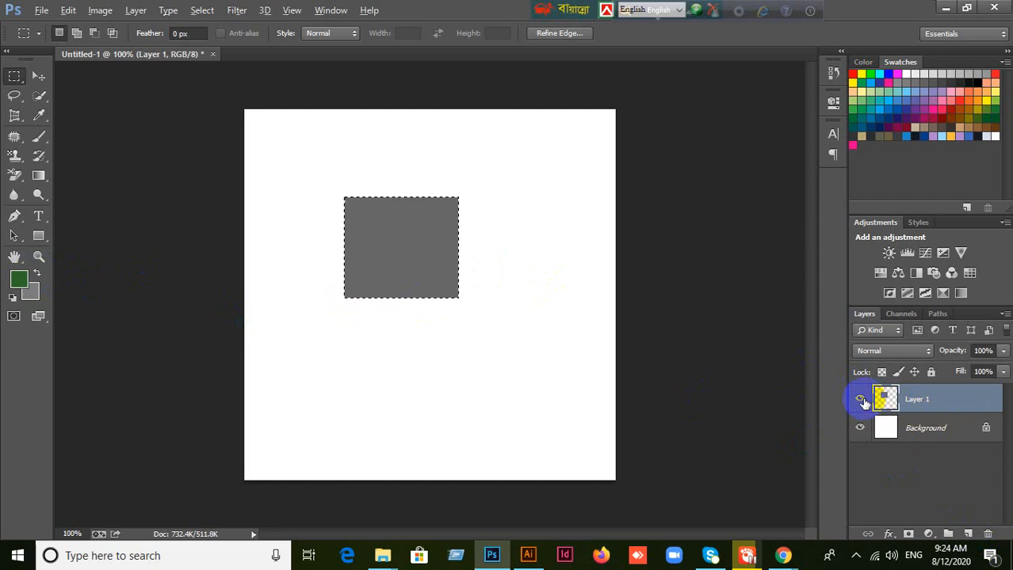
key("alt+BackSpace")
key("ctrl+d")
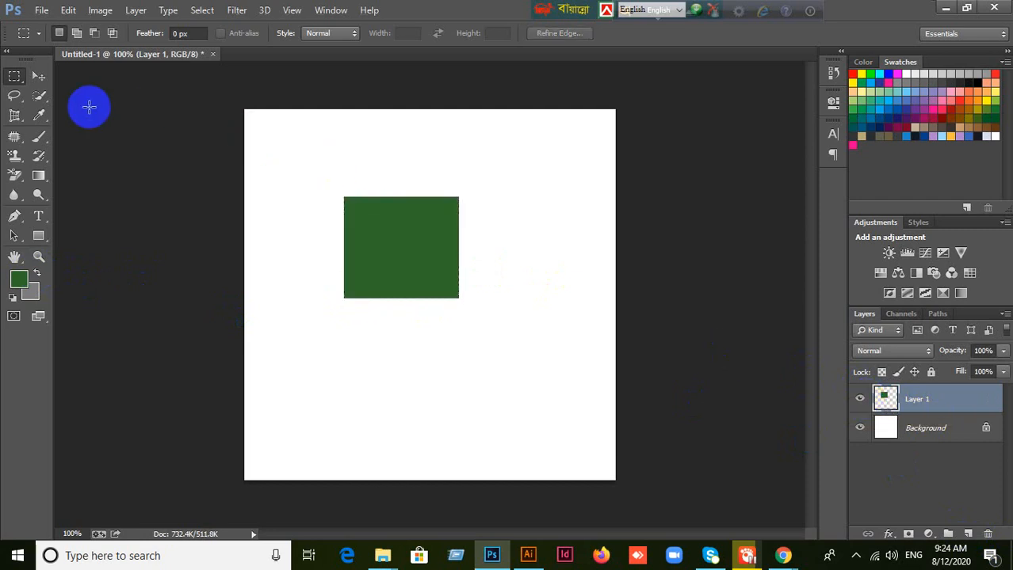
Step: Examine the green rectangle's pixel grid at about 873% magnification
left_click(37, 80)
scroll(451, 264, "up", 3)
scroll(410, 224, "up", 5)
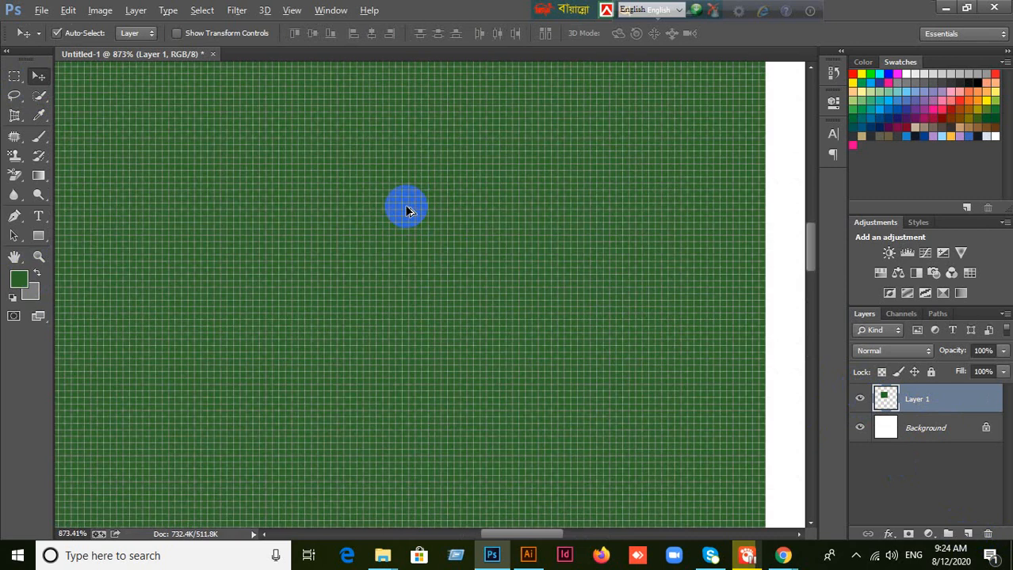
key("alt")
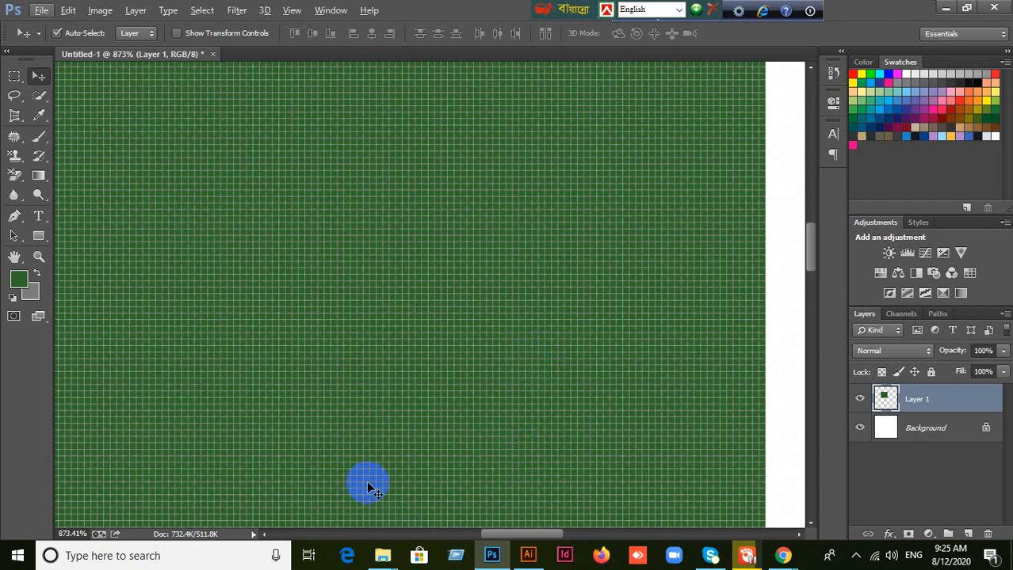
Step: Switch to Illustrator and create a new 800 by 800 px document in RGB color mode with one artboard
left_click(528, 555)
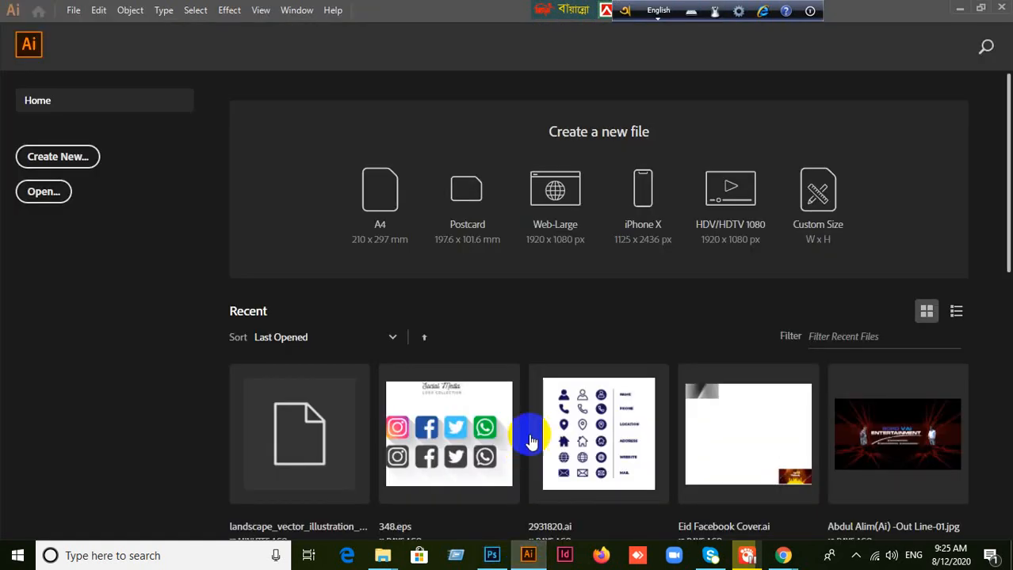
left_click(46, 155)
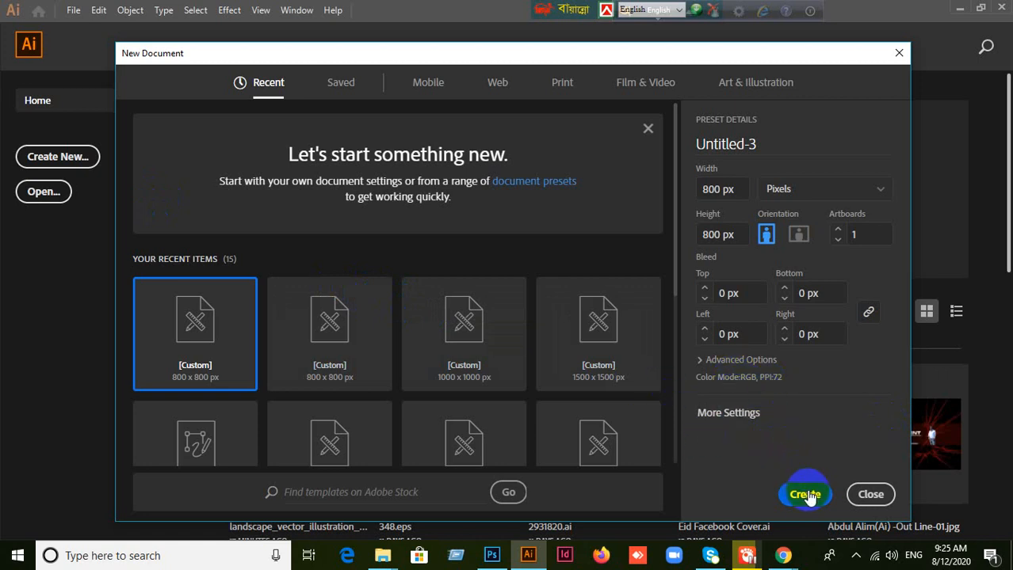
left_click(871, 496)
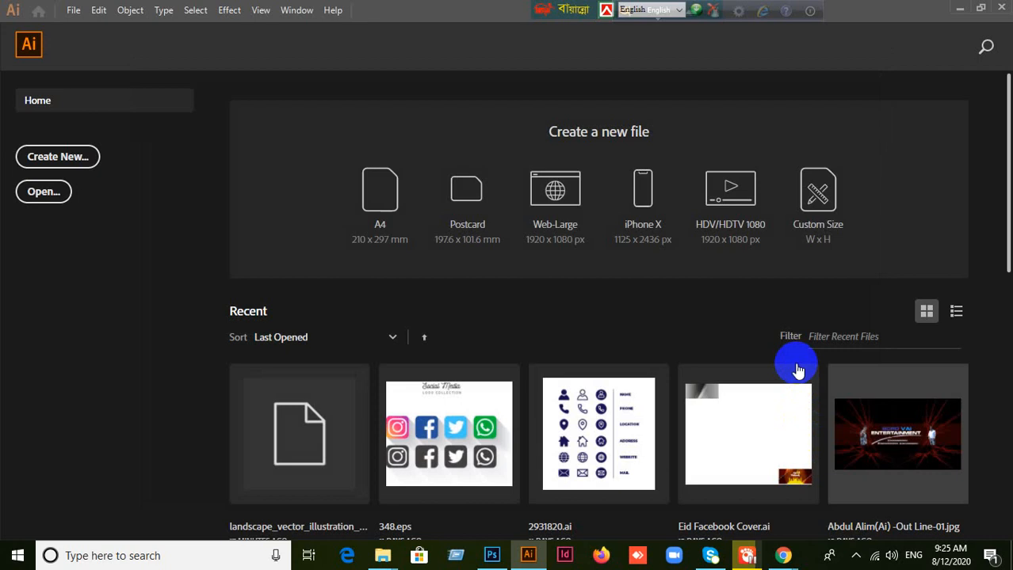
left_click(78, 155)
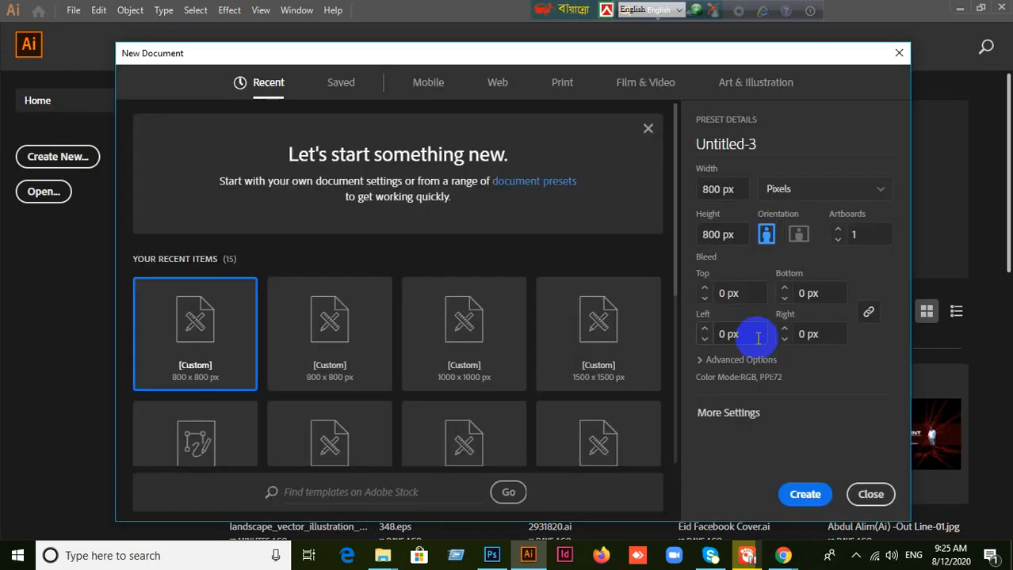
left_click(804, 493)
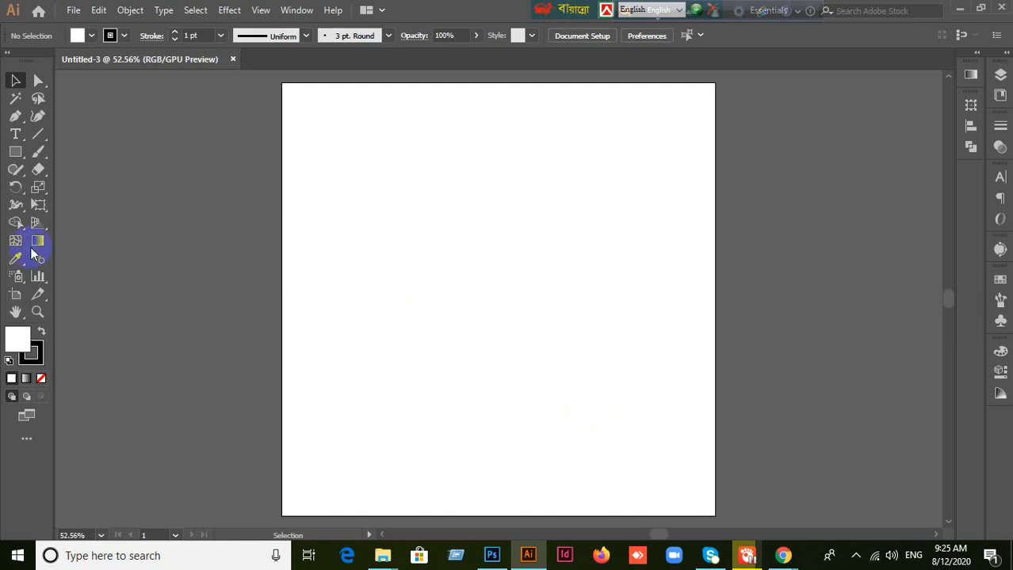
Step: Set the fill color to yellow-green #bdef0a
left_click(20, 346)
left_click(20, 347)
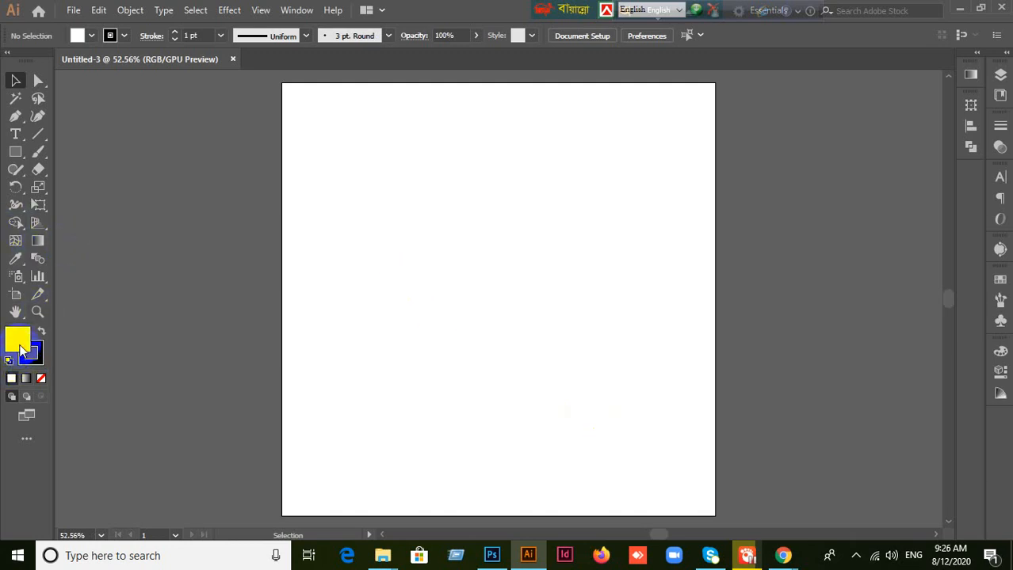
left_click_drag(752, 349, 782, 267)
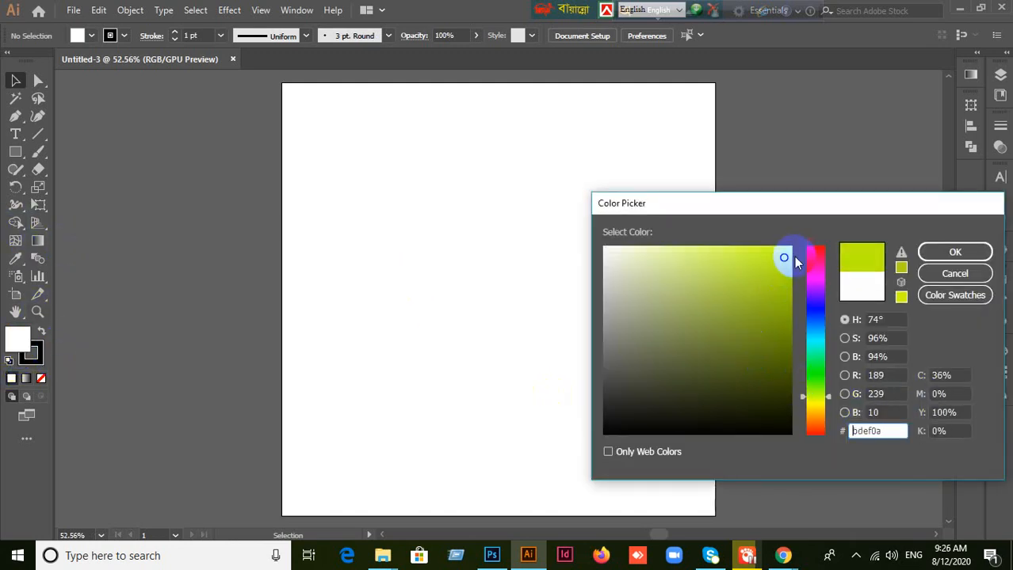
left_click(939, 251)
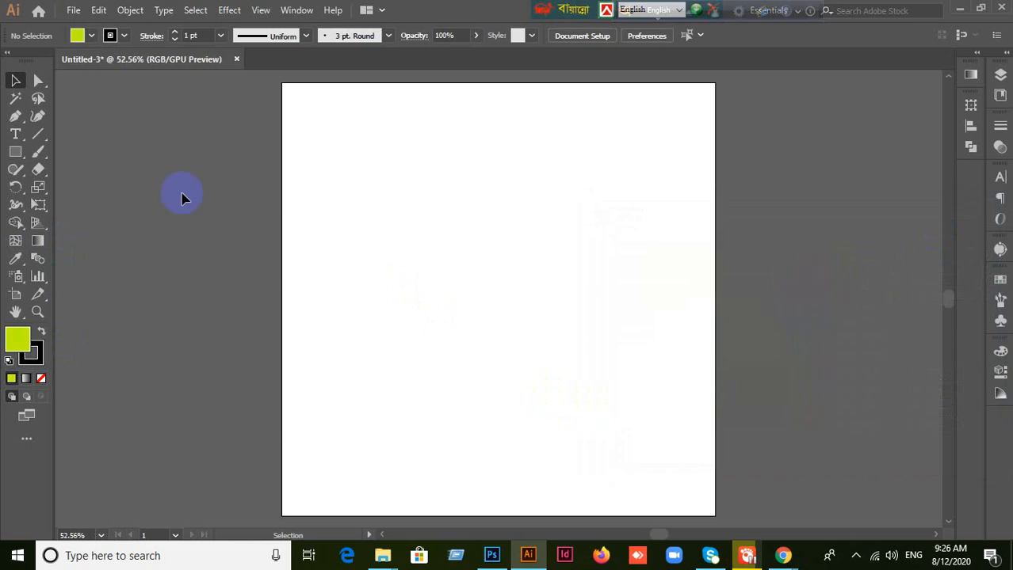
Step: Draw a square slightly above the artboard's center and inspect its fill at 64000% magnification
left_click(15, 151)
mouse_move(379, 187)
left_mouse_down()
mouse_move(530, 351)
mouse_move(569, 375)
left_mouse_up()
left_click(15, 83)
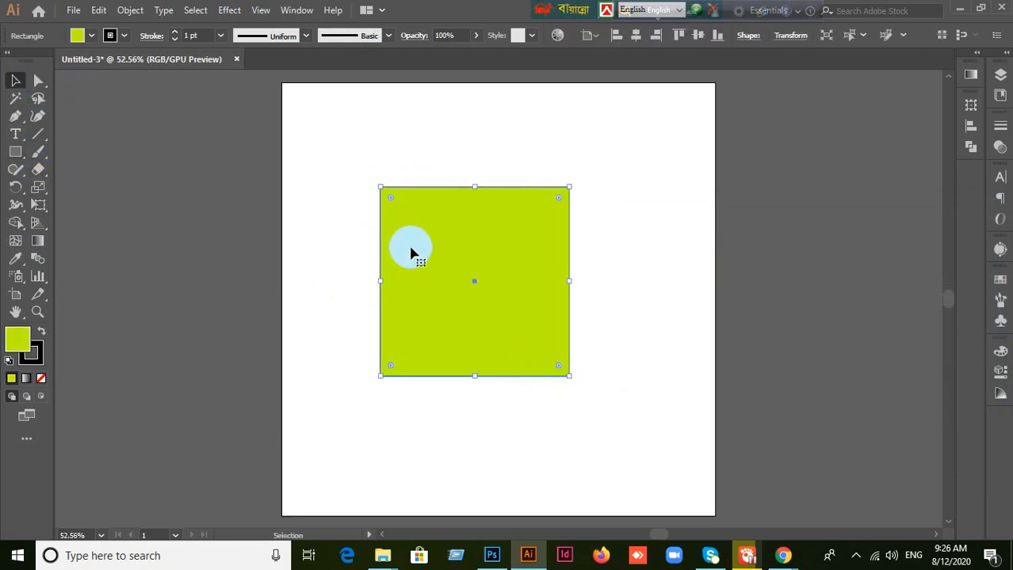
scroll(465, 259, "up", 4)
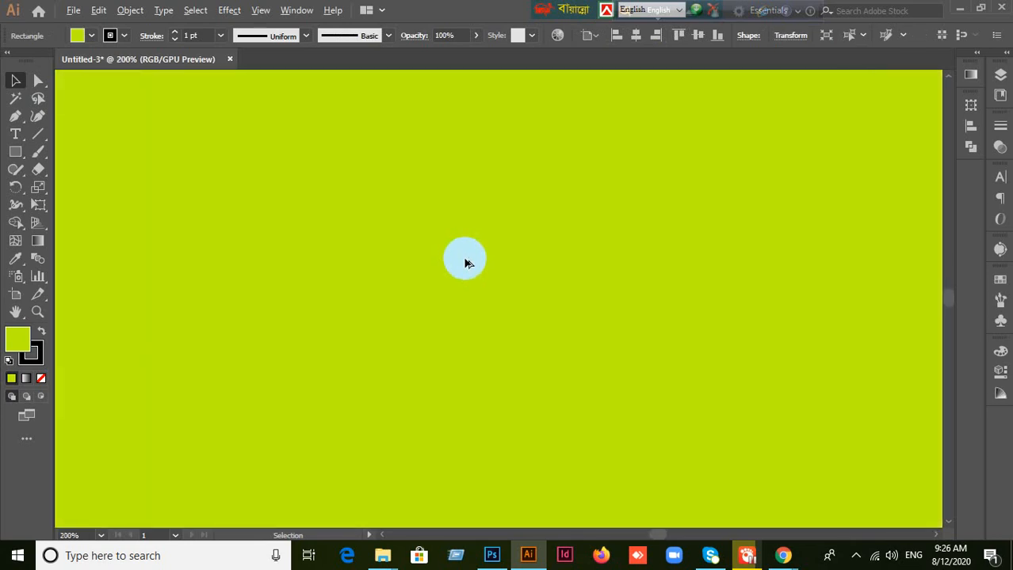
scroll(465, 264, "up", 15)
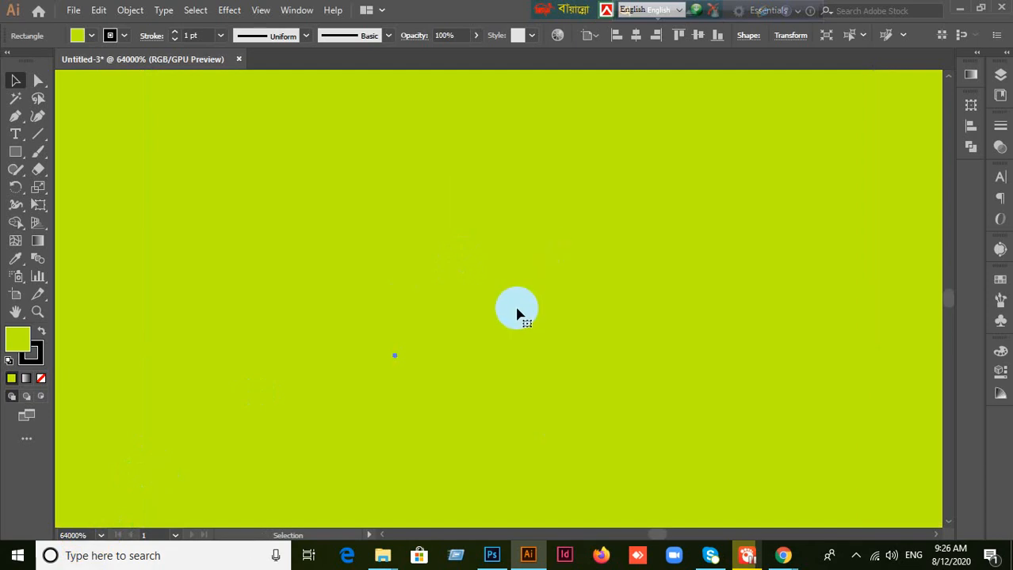
Step: Switch to Photoshop and examine how the green rectangle's pixels look at different magnifications
left_click(490, 554)
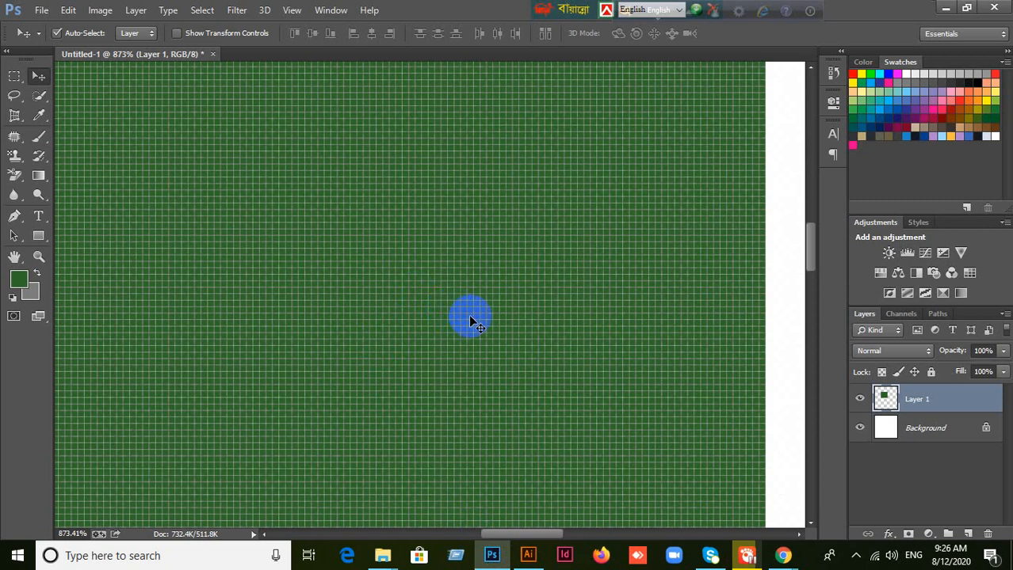
scroll(470, 318, "down", 3)
scroll(470, 320, "down", 15)
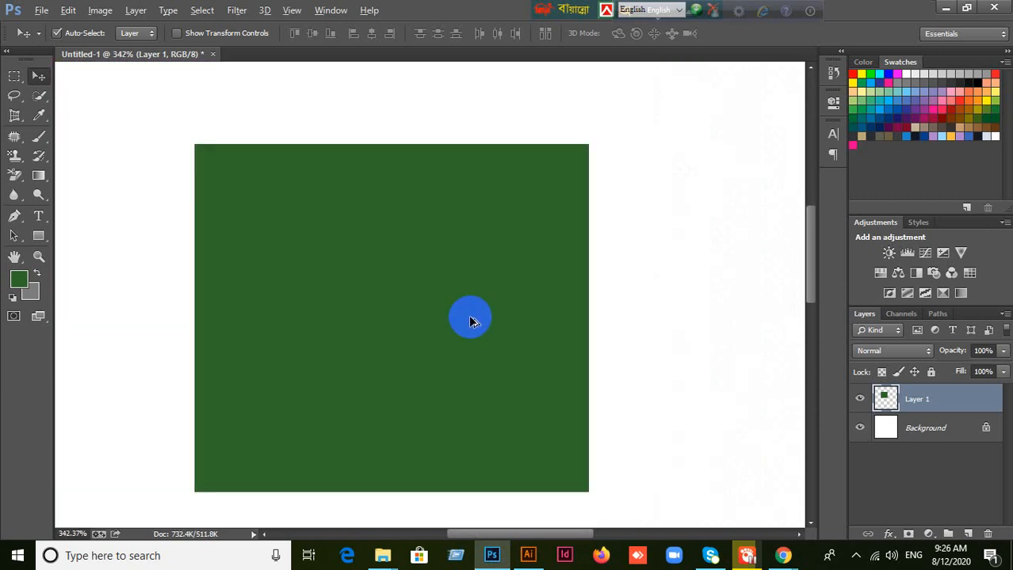
scroll(406, 190, "up", 17)
scroll(406, 193, "down", 5)
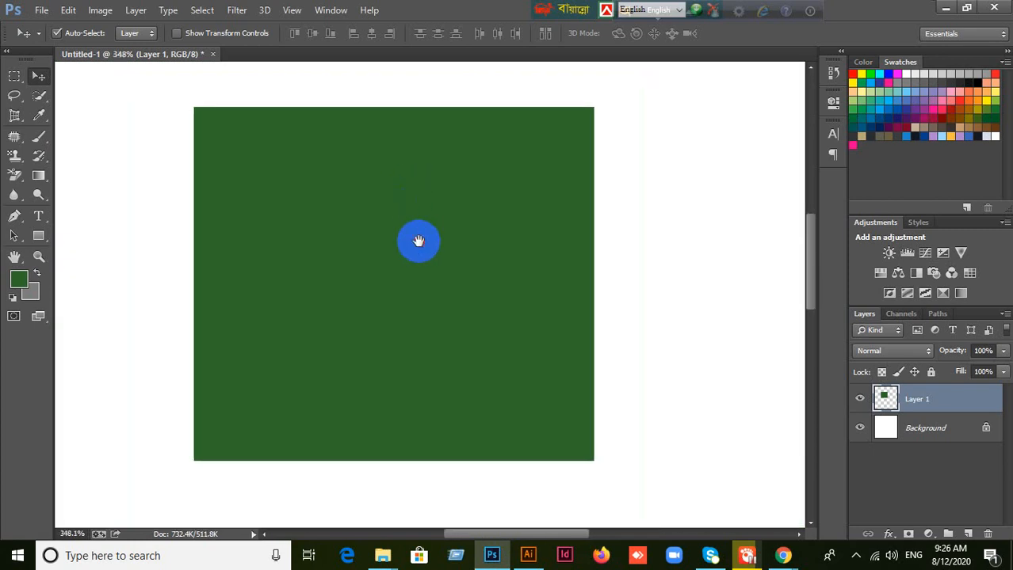
left_click_drag(418, 241, 473, 244)
scroll(474, 243, "down", 3)
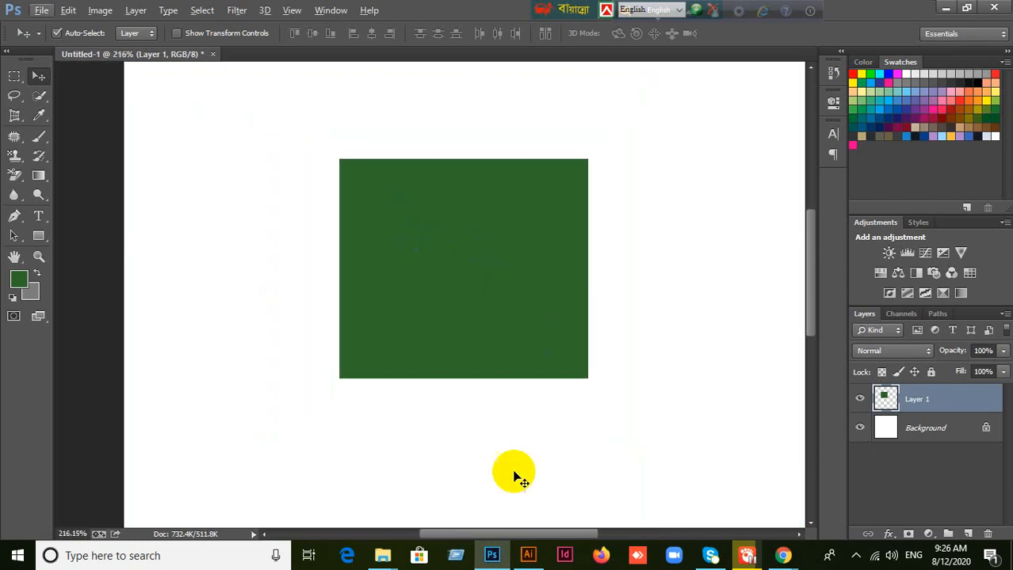
scroll(554, 294, "up", 4)
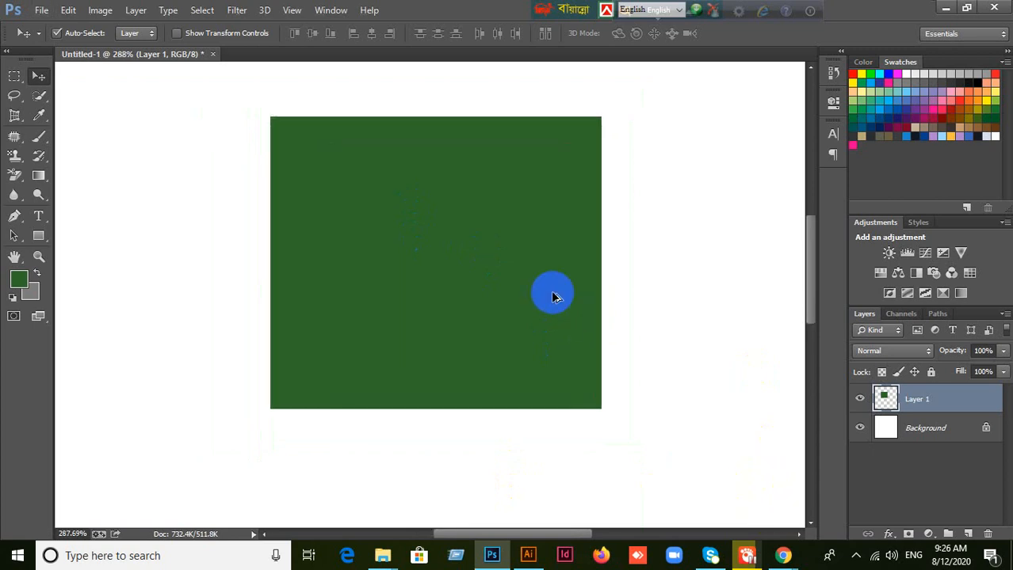
scroll(563, 302, "down", 2)
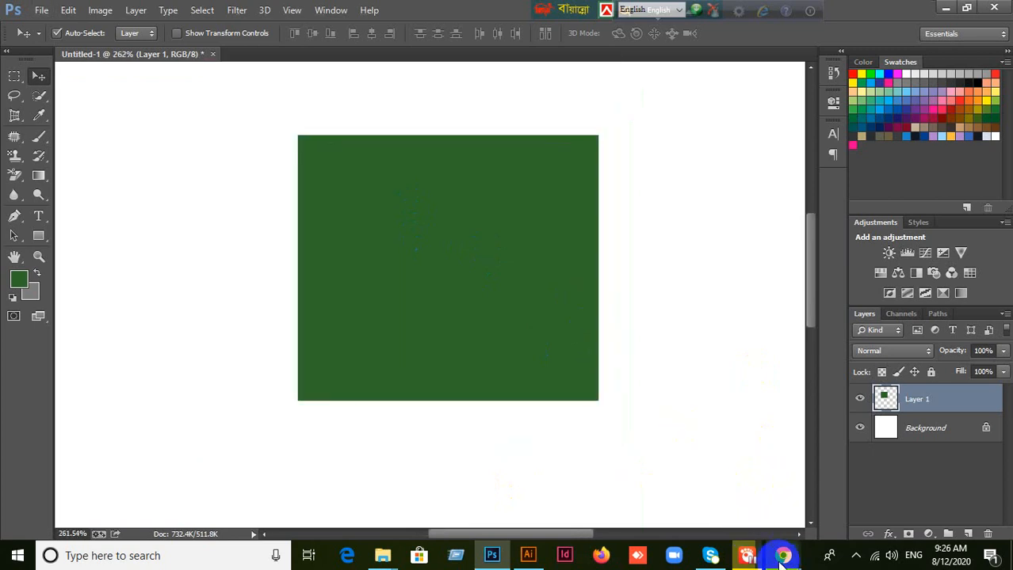
mouse_move(777, 559)
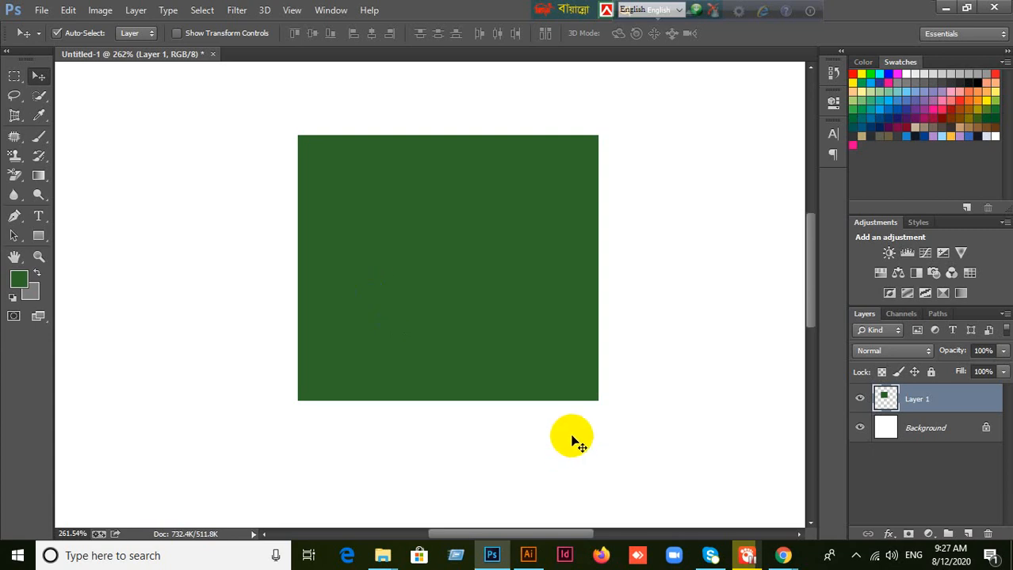
left_click(528, 557)
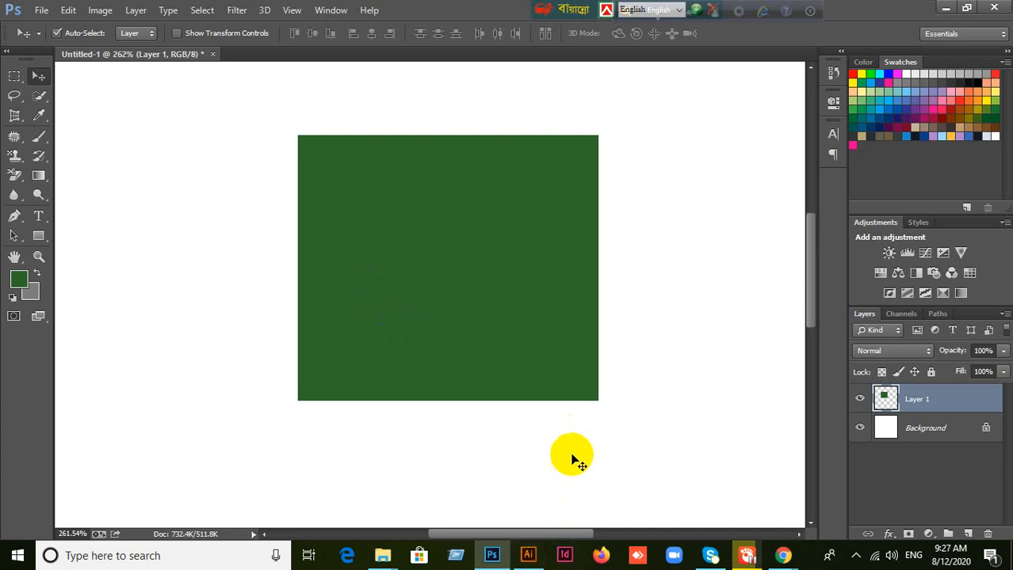
scroll(510, 298, "up", 8)
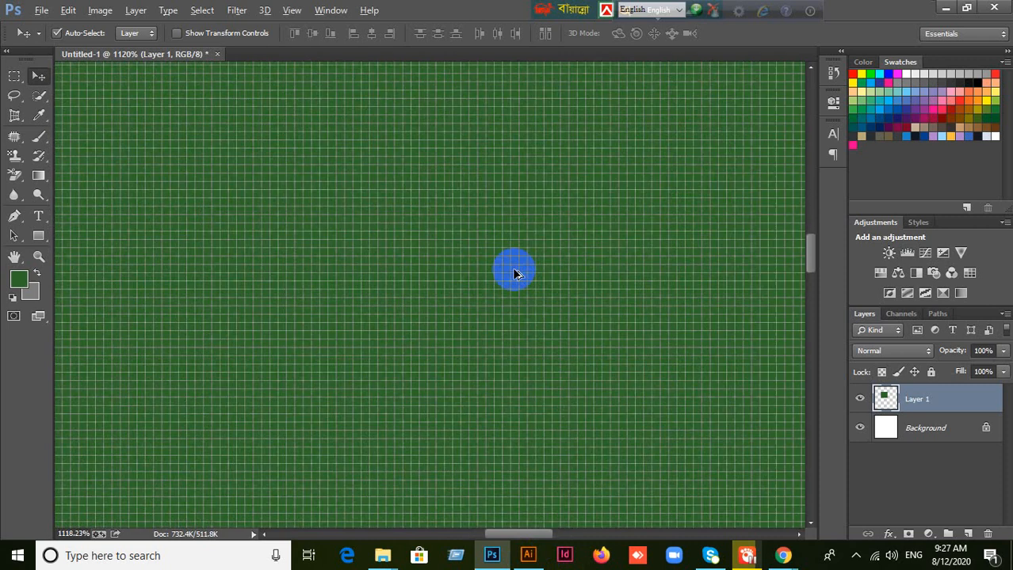
scroll(512, 273, "down", 4)
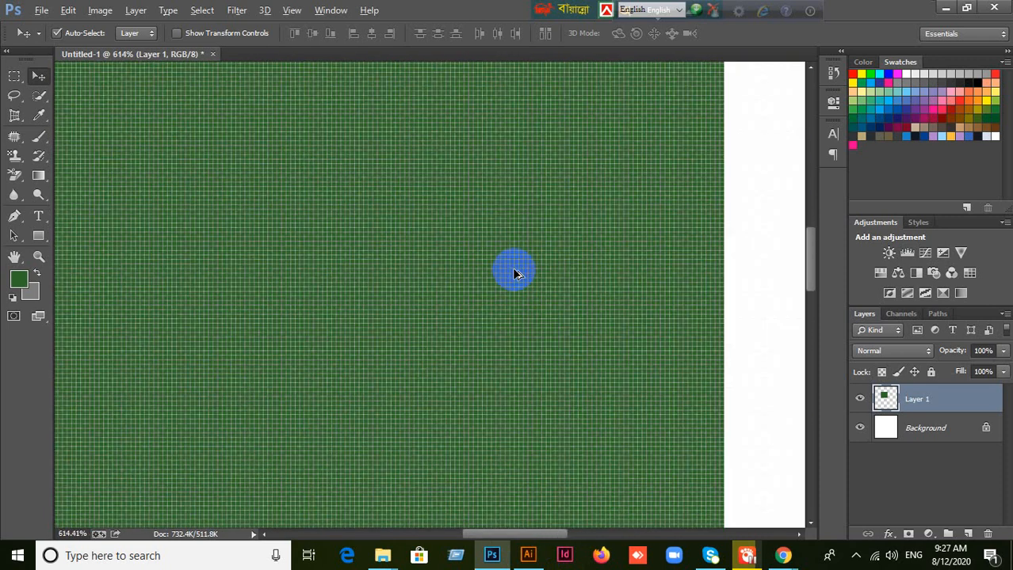
scroll(514, 273, "down", 1)
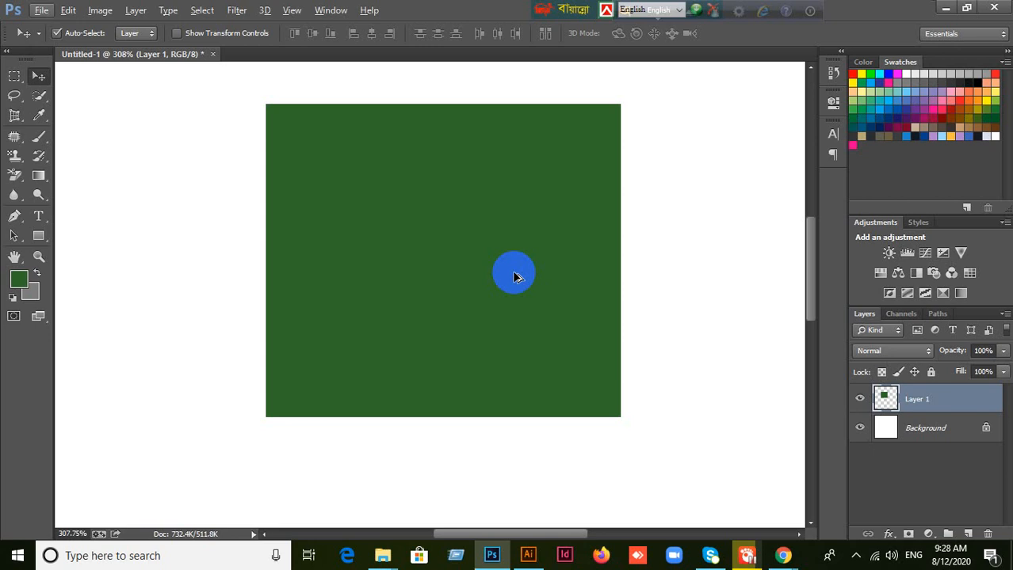
Step: Switch to Illustrator, move the yellow-green square up and to the right, and shrink it from its lower-right corner into a slightly tall rectangle
left_click(528, 555)
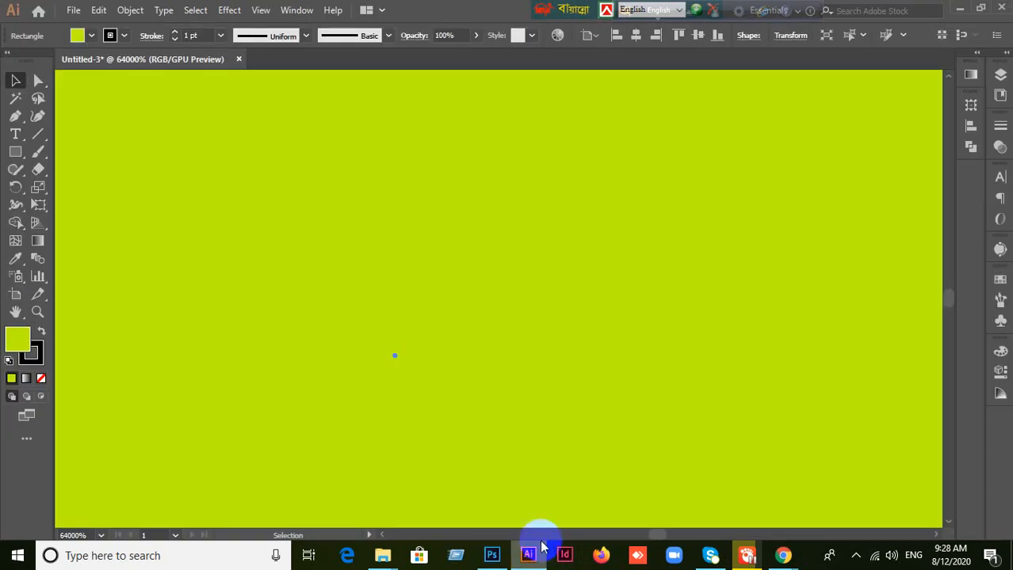
scroll(596, 462, "down", 5)
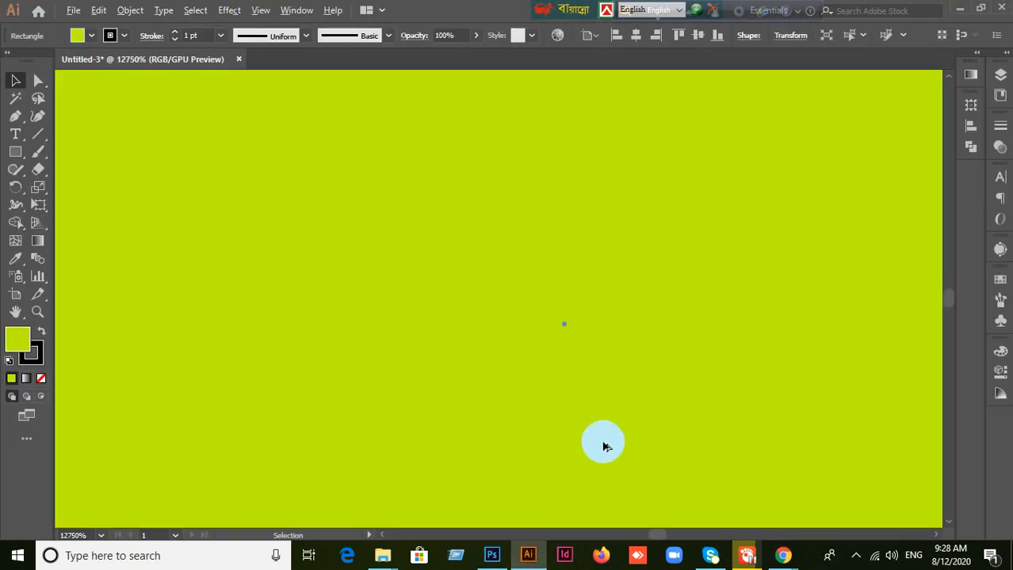
scroll(603, 443, "down", 8)
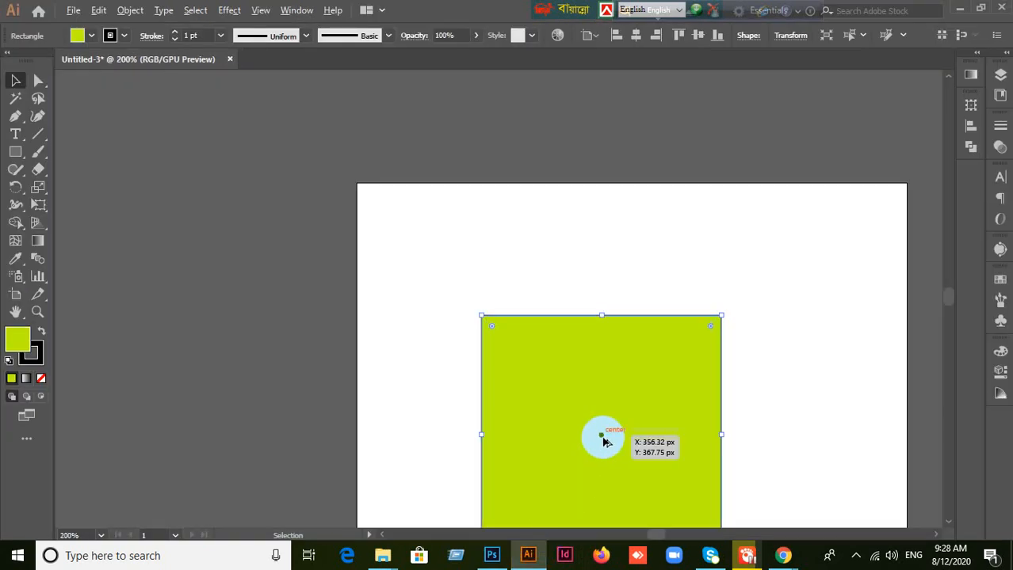
scroll(631, 414, "down", 3)
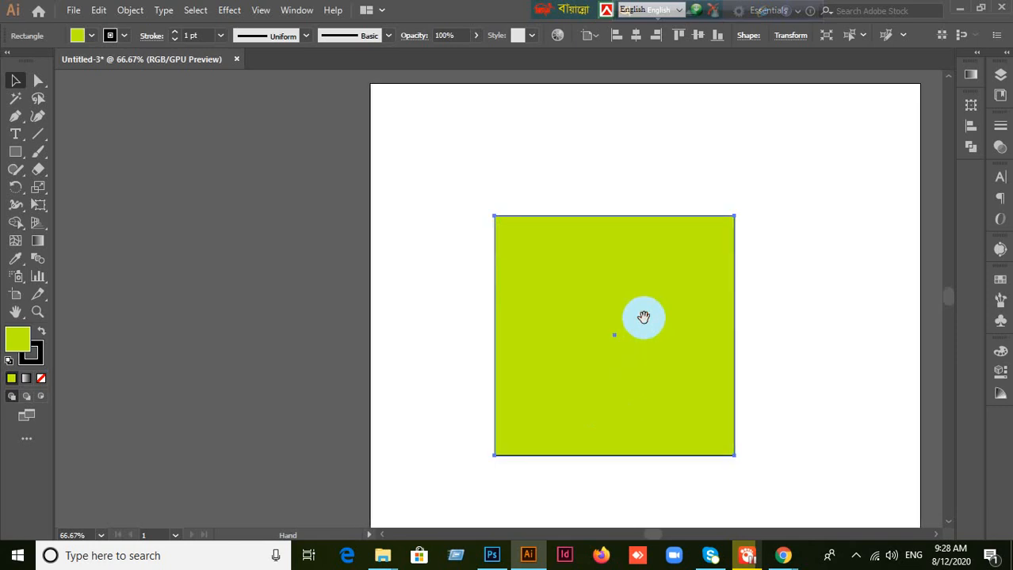
scroll(645, 336, "down", 1)
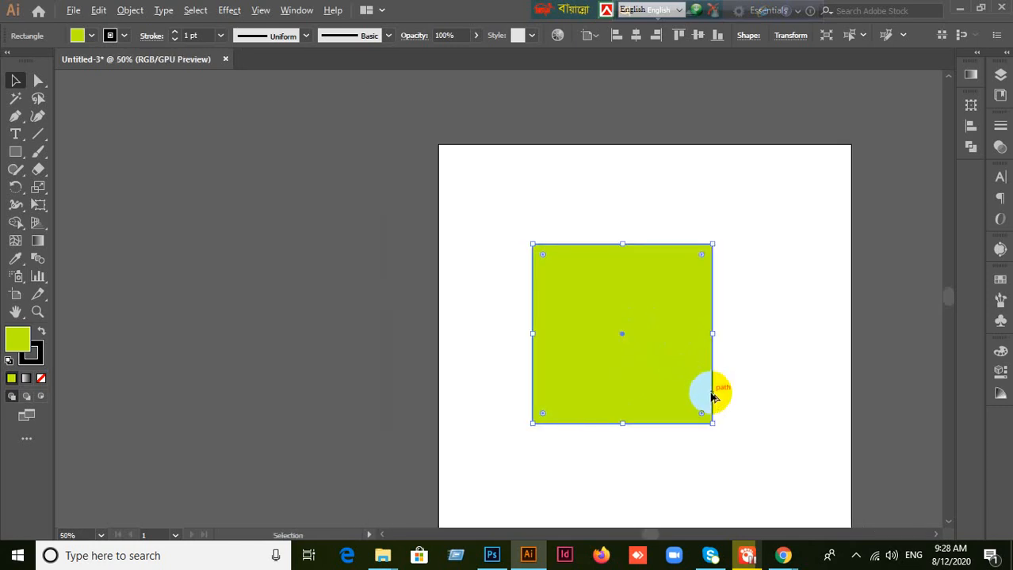
scroll(712, 395, "down", 2)
scroll(701, 395, "up", 3)
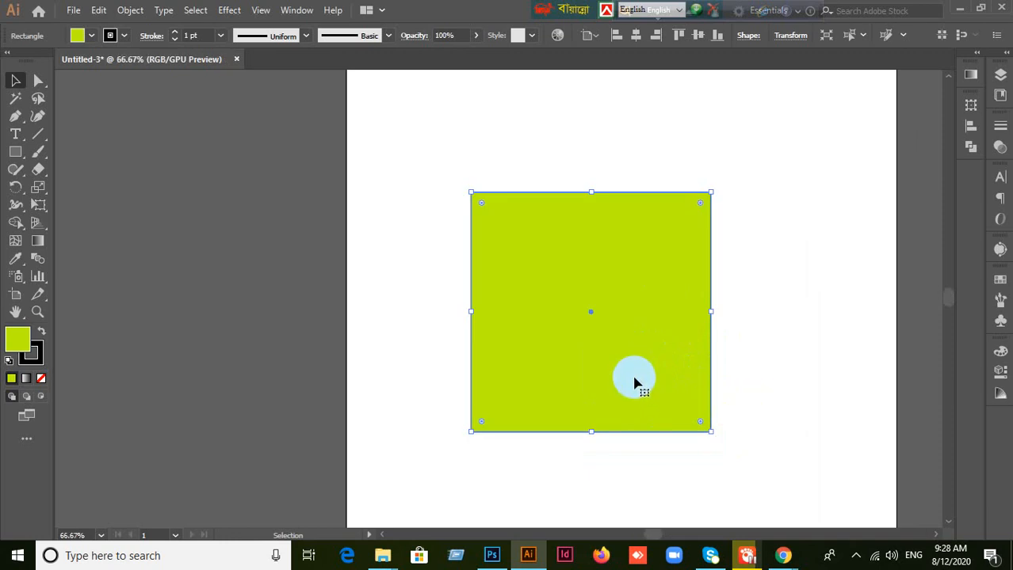
left_click_drag(640, 387, 687, 356)
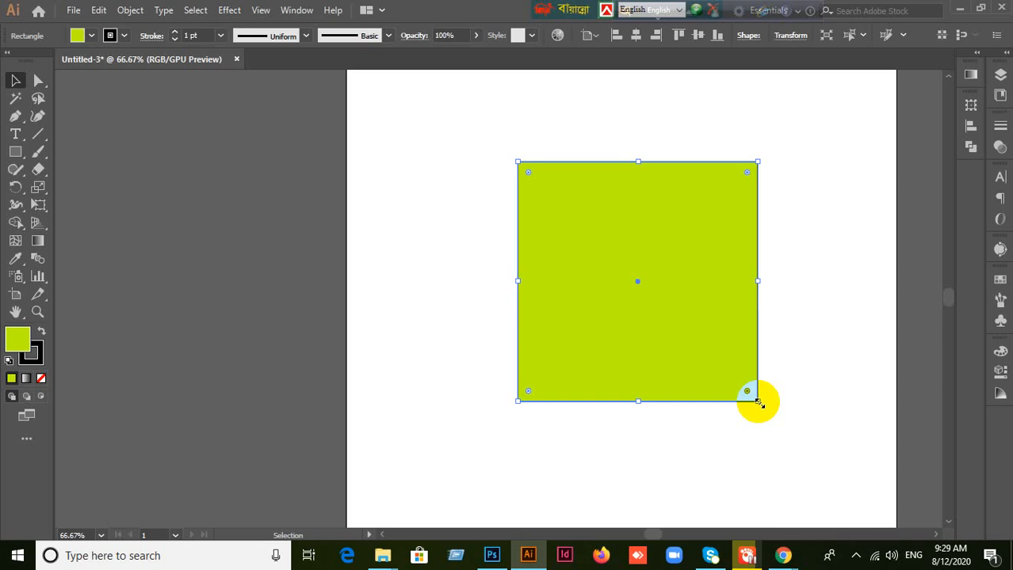
left_click_drag(755, 402, 678, 339)
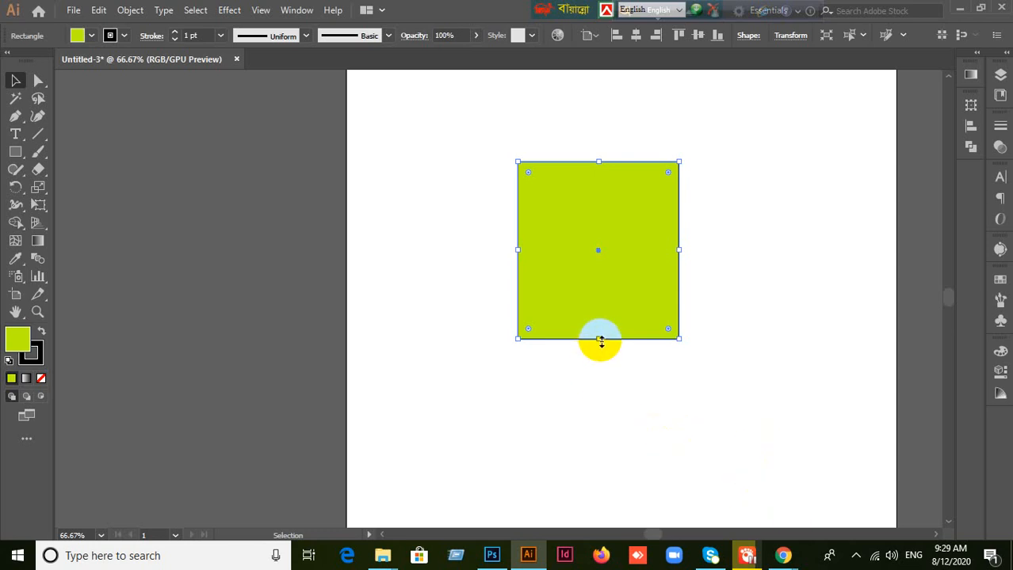
Step: Stretch the yellow-green rectangle downward from its lower edge and outward from its right edge into a near-square
left_click_drag(600, 340, 610, 389)
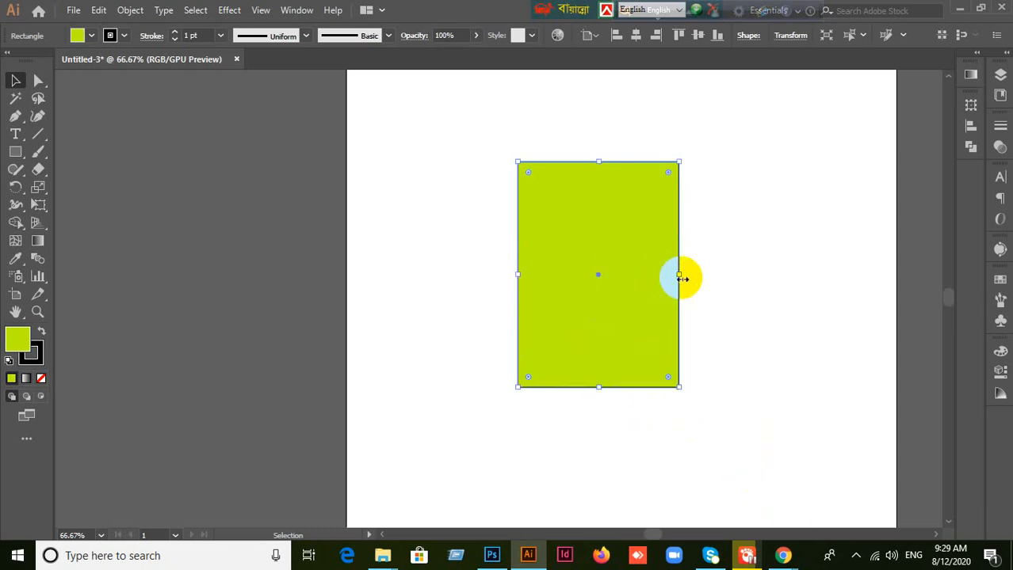
left_click_drag(679, 277, 748, 276)
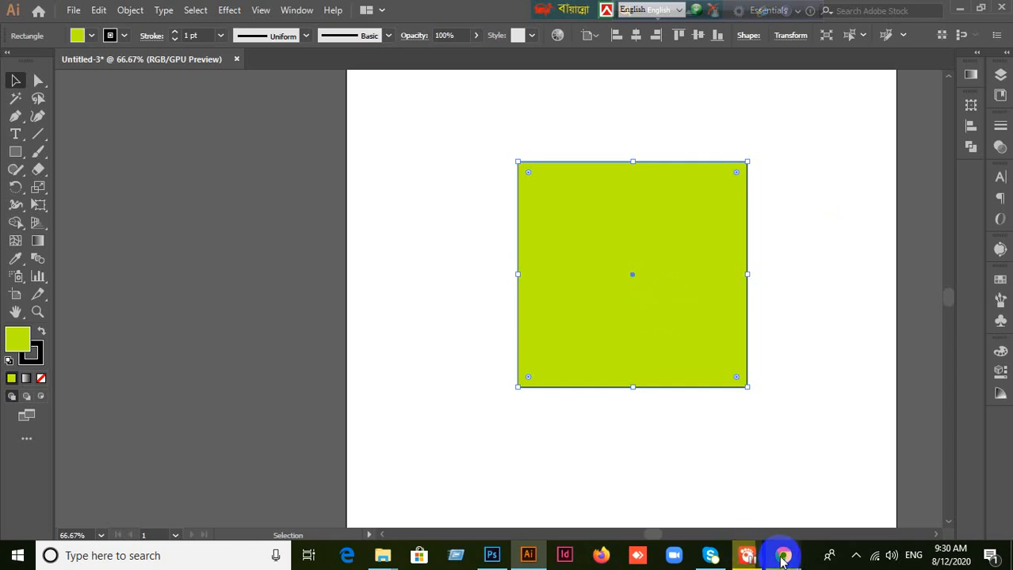
Step: Switch to the Google Meet window to check on the running call
mouse_move(782, 559)
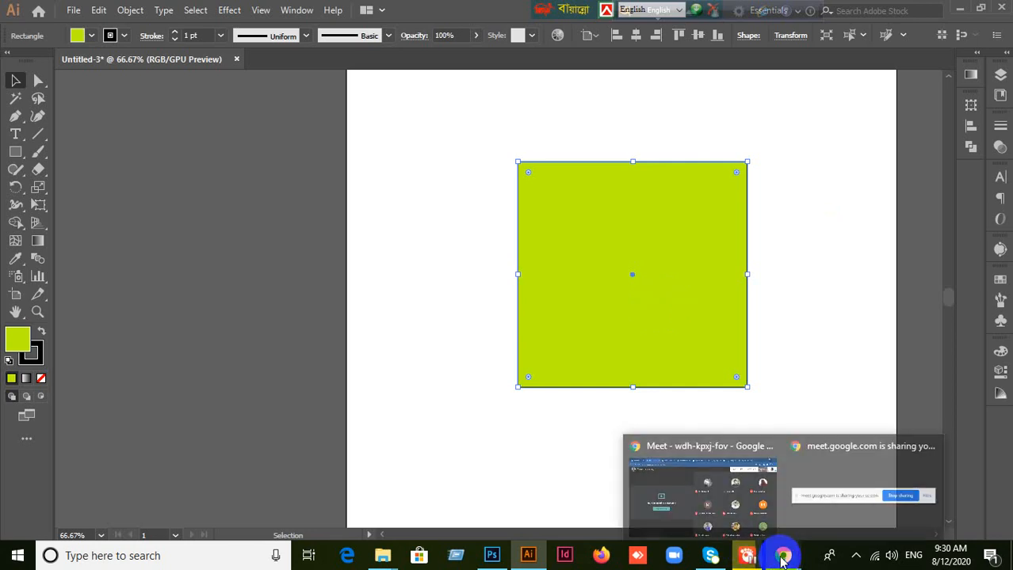
left_click(664, 480)
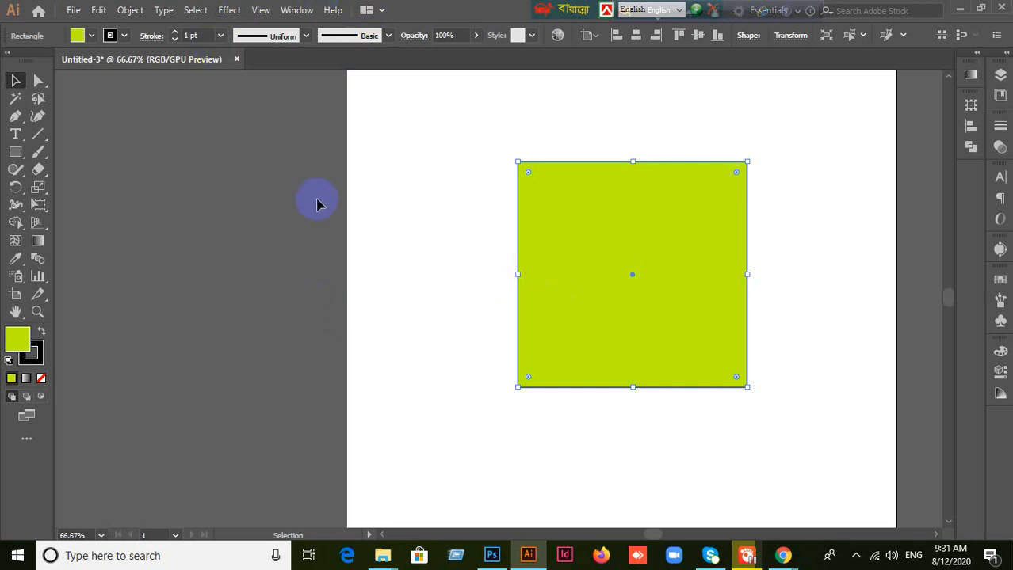
Step: Compare the Selection and Direct Selection tools on the yellow-green square and delete the square from the artboard
left_click(38, 80)
left_click(16, 80)
left_click(38, 80)
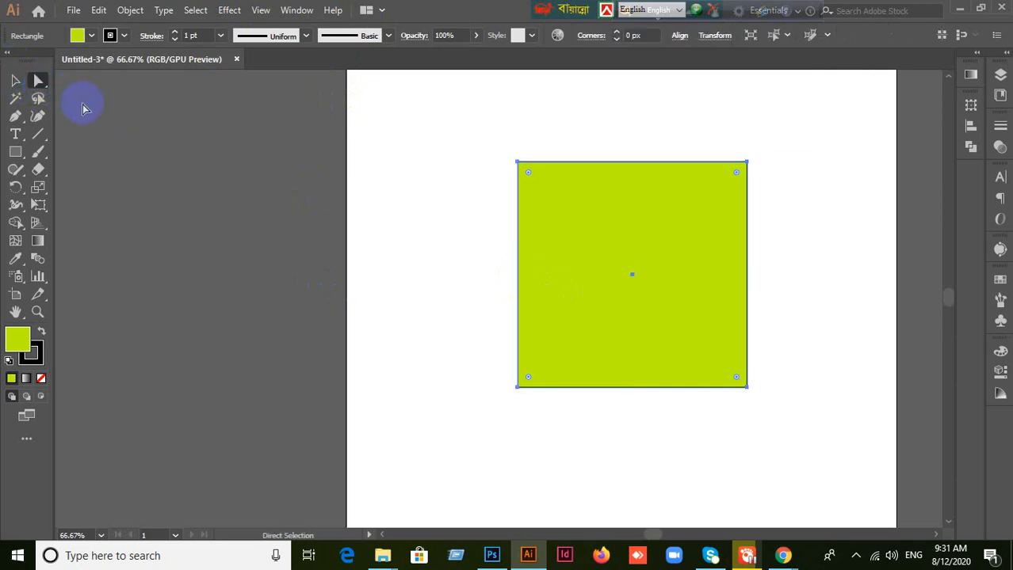
left_click(21, 80)
left_click_drag(669, 290, 608, 272)
left_click(608, 275)
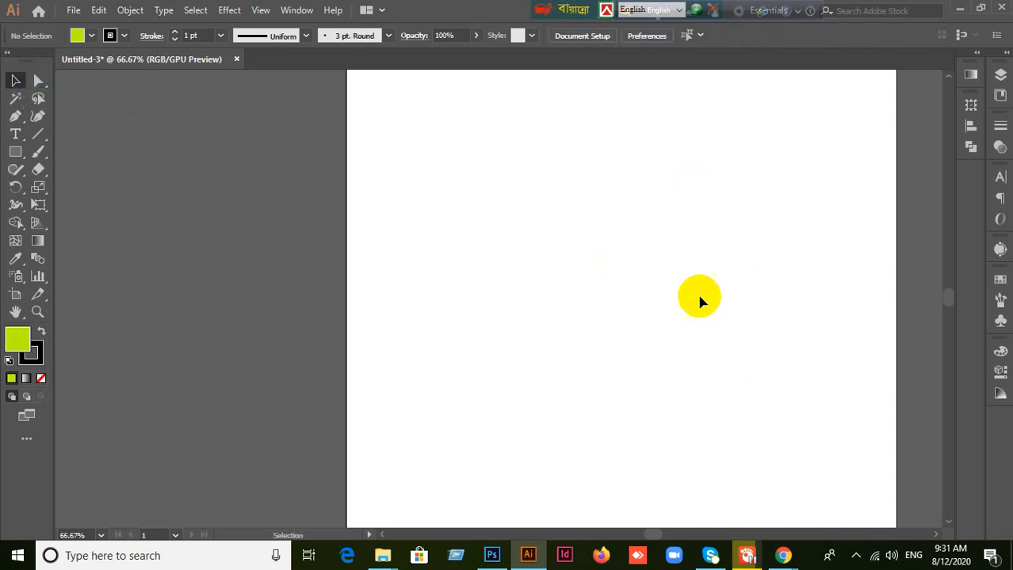
key("ctrl+minus")
left_click_drag(712, 310, 592, 267)
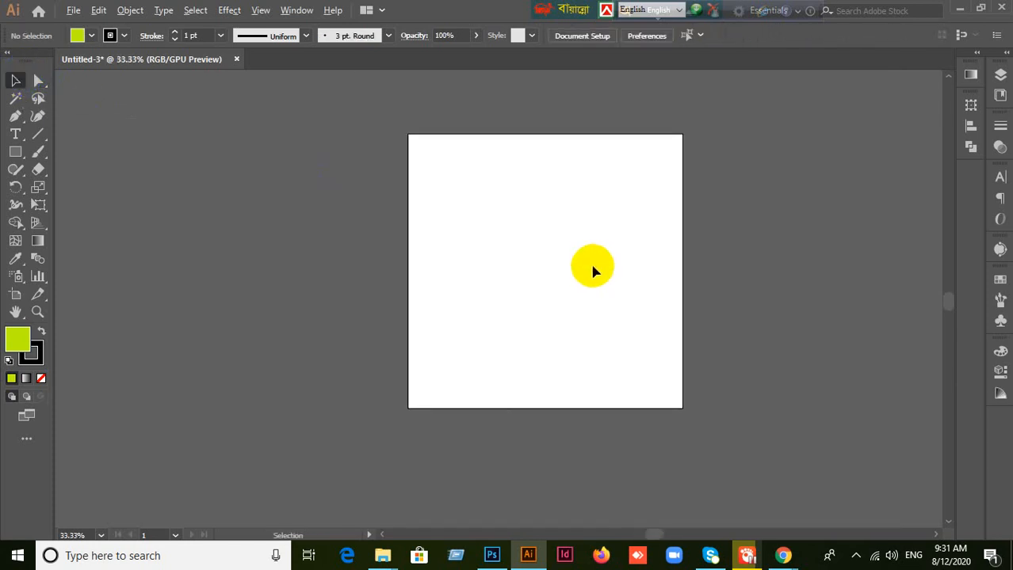
scroll(592, 267, "up", 2)
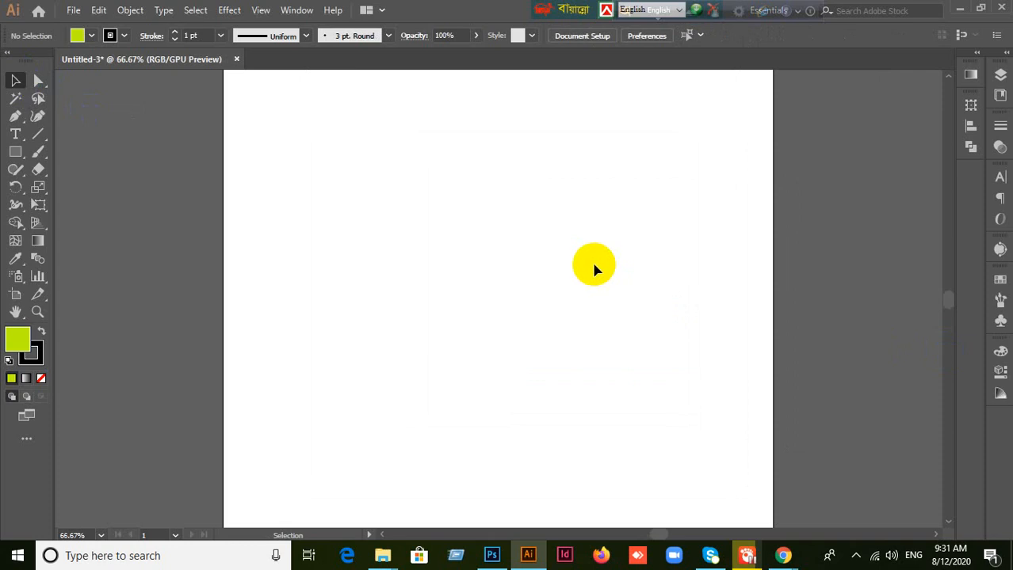
scroll(593, 265, "up", 1)
scroll(594, 265, "down", 2)
Step: Switch to the Google Meet call and admit the waiting participant
left_click(747, 554)
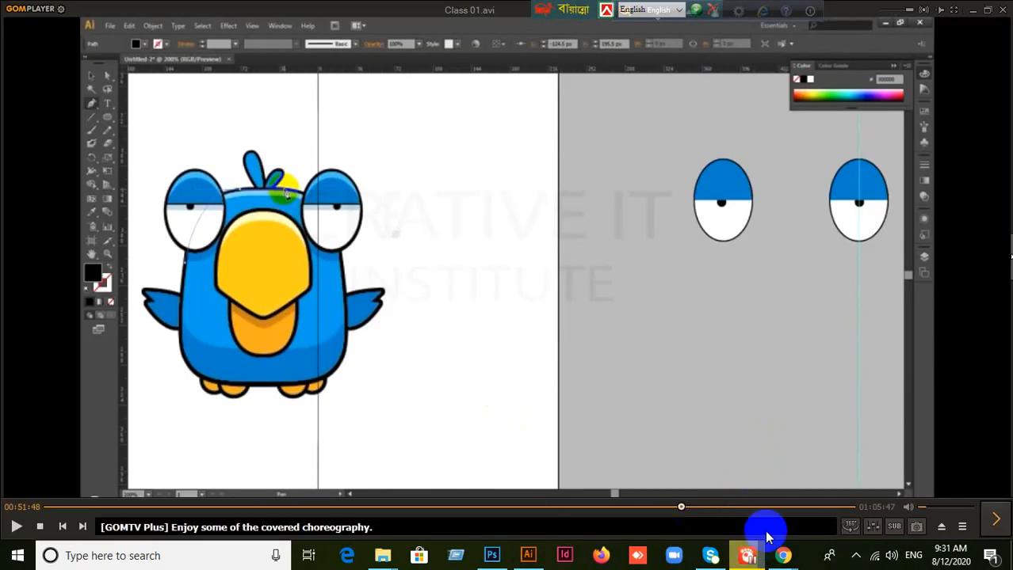
mouse_move(779, 548)
left_click(740, 523)
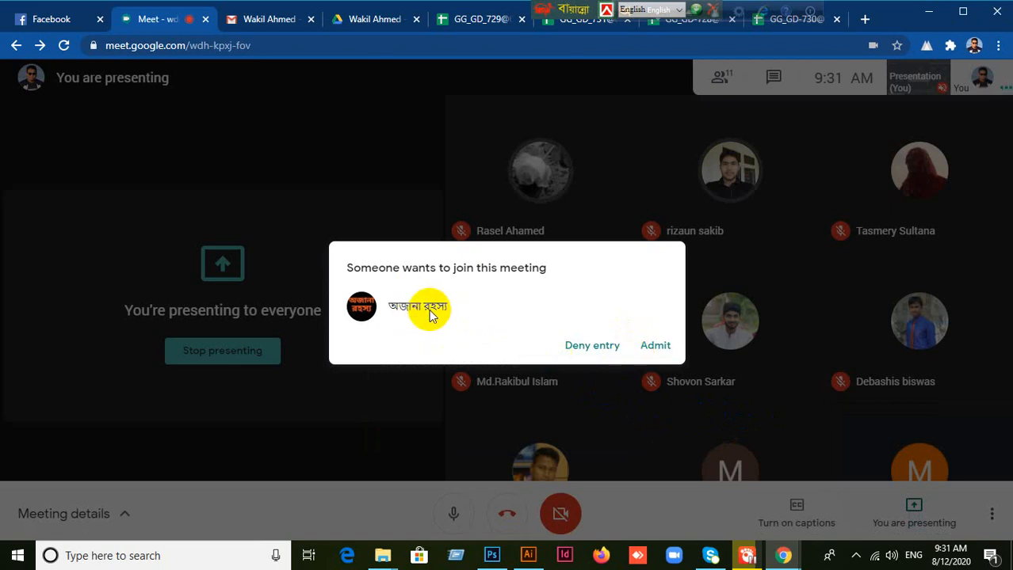
left_click(656, 346)
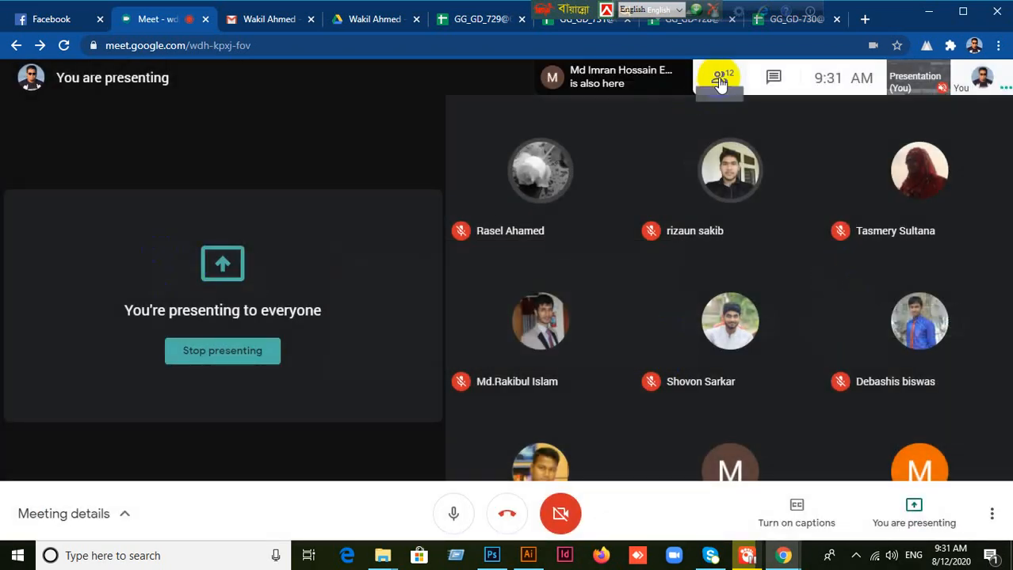
Step: Look through the meeting's full participant list and close the meeting details
left_click(726, 80)
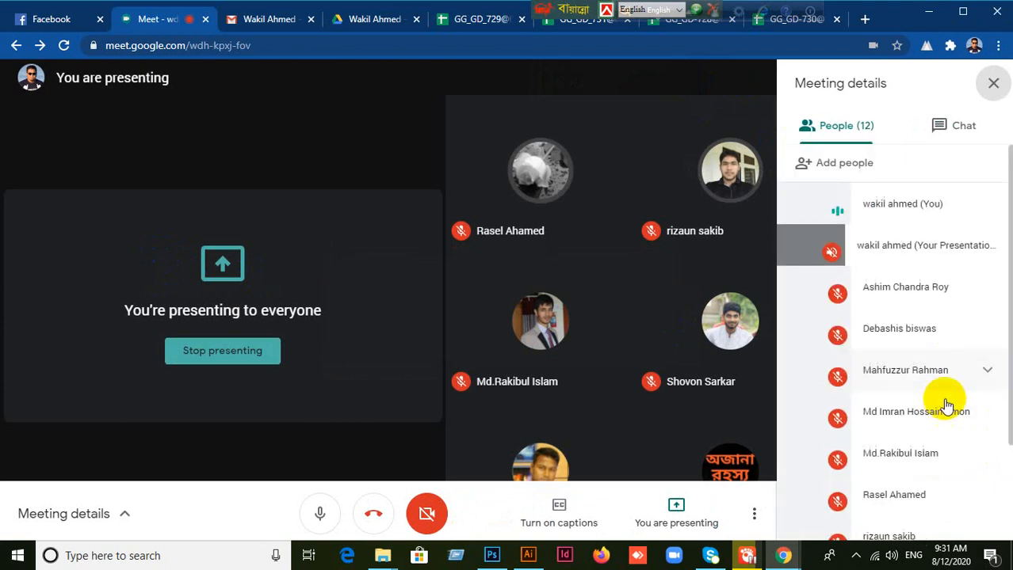
scroll(923, 440, "down", 2)
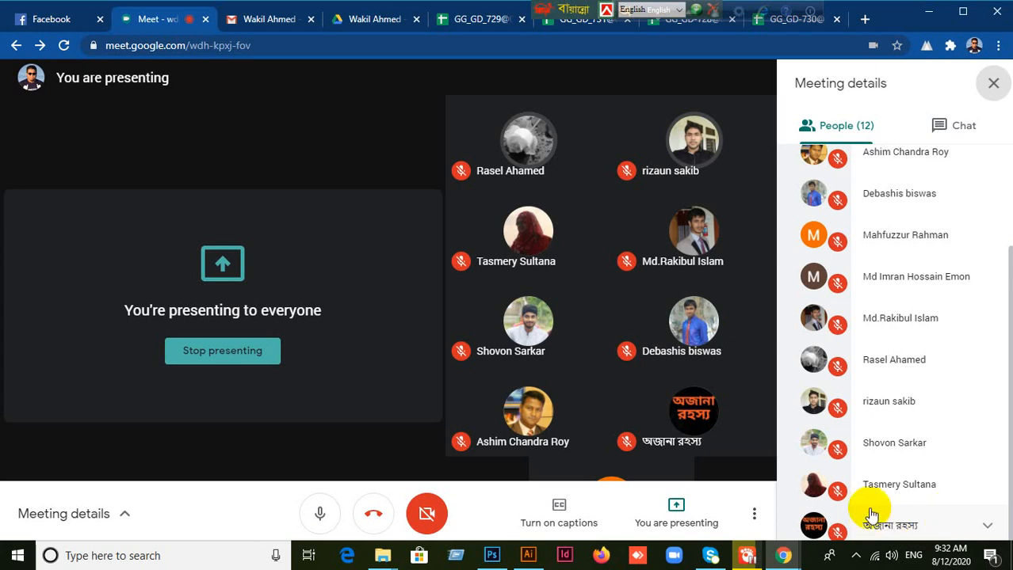
scroll(949, 373, "up", 3)
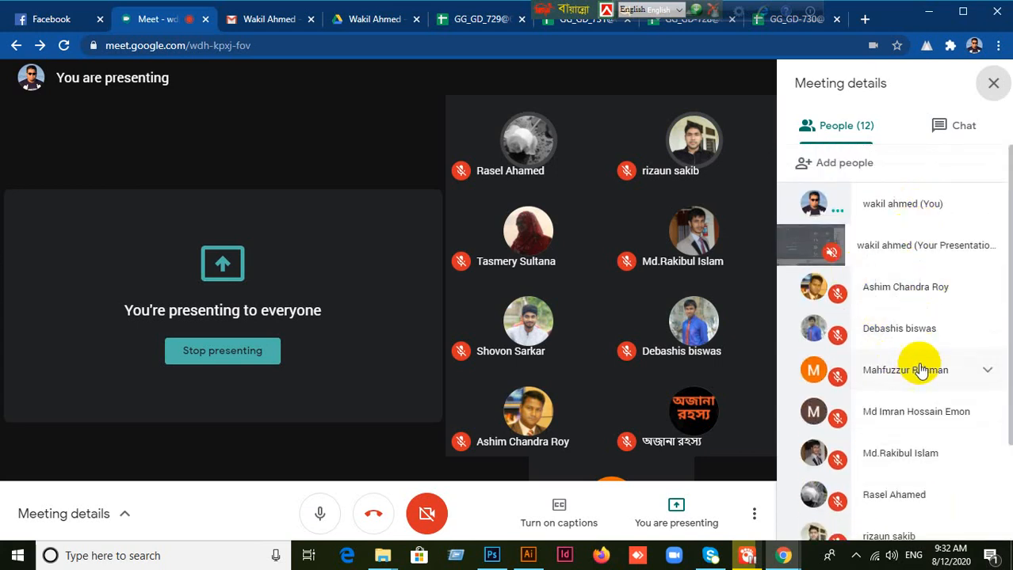
scroll(904, 428, "down", 3)
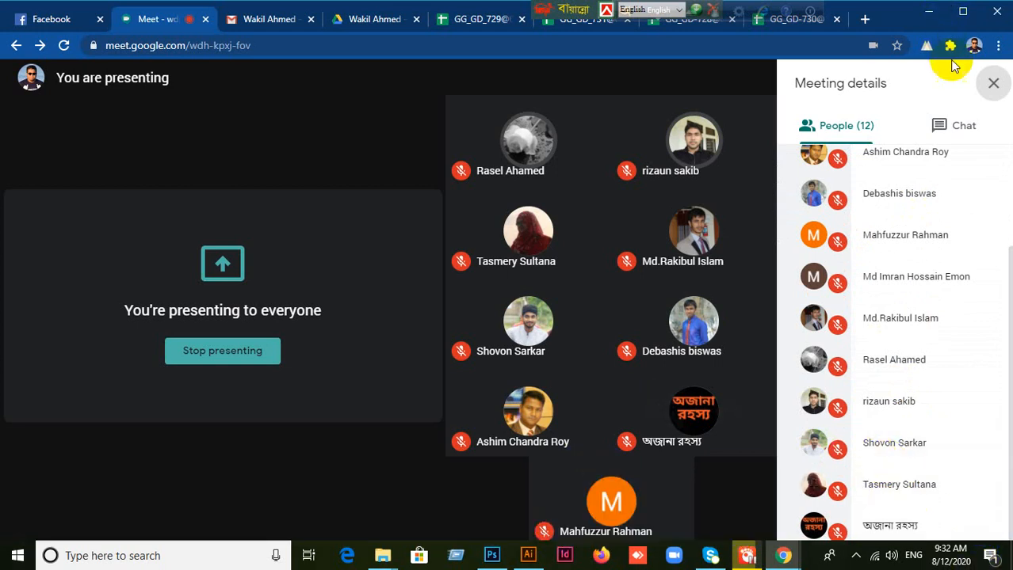
left_click(993, 84)
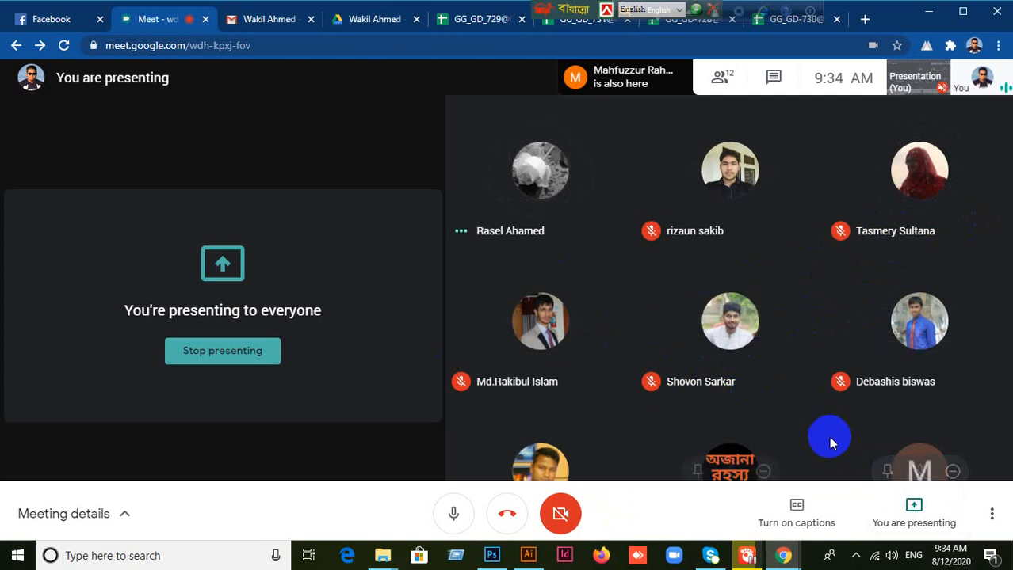
Step: Switch to Illustrator and close the untitled document without saving it
left_click(530, 557)
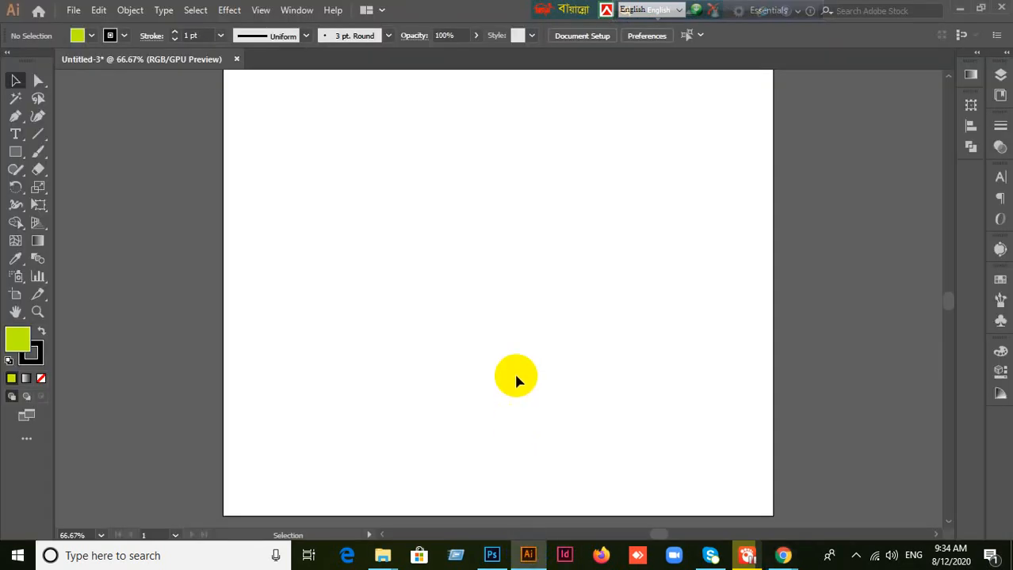
scroll(518, 377, "down", 2)
scroll(519, 377, "up", 2)
scroll(519, 377, "down", 2)
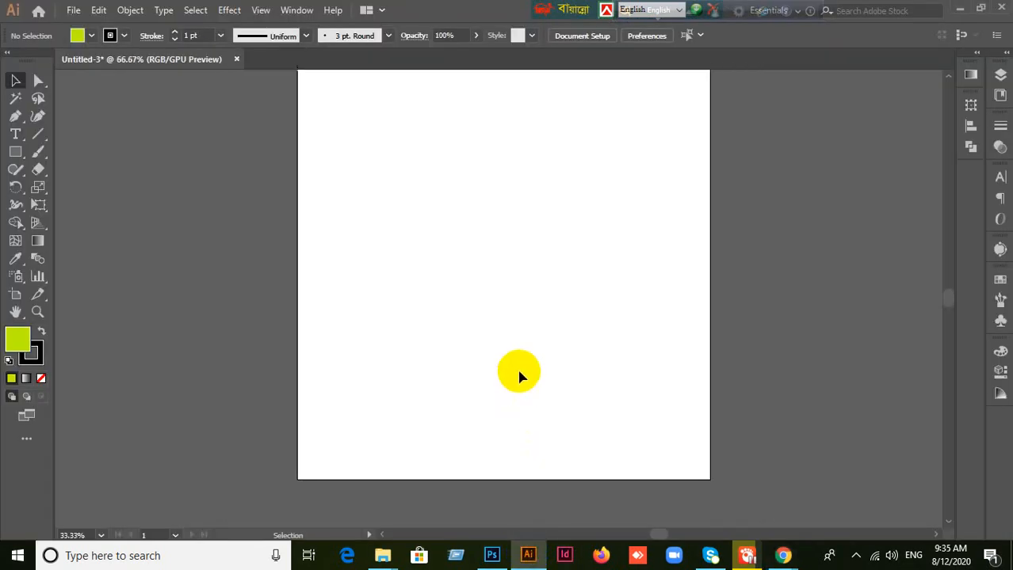
scroll(561, 311, "up", 1)
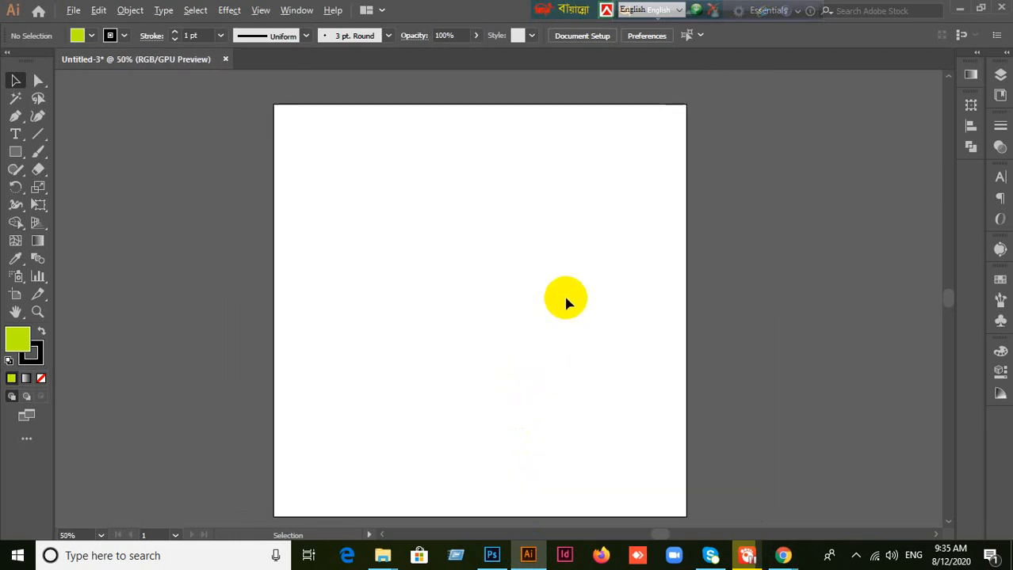
key("space")
left_click_drag(575, 344, 580, 323)
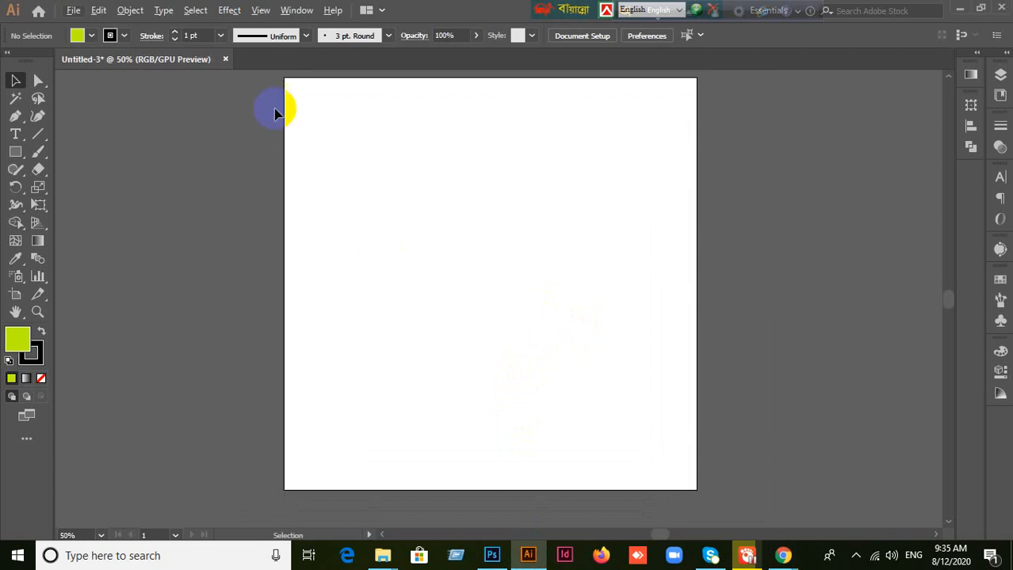
left_click(225, 59)
left_click(564, 298)
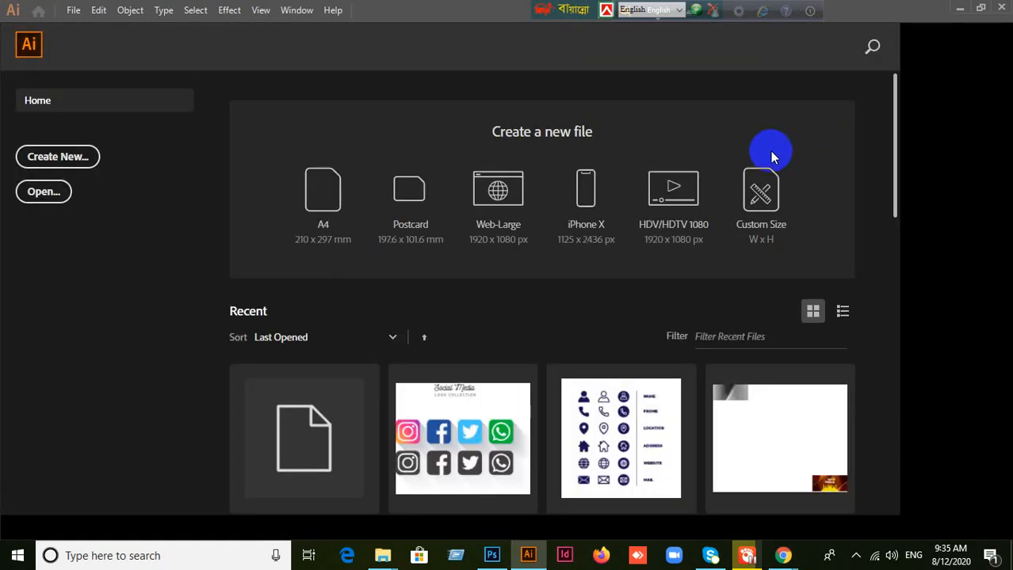
Step: Minimize the Illustrator window and restore it
left_click(964, 16)
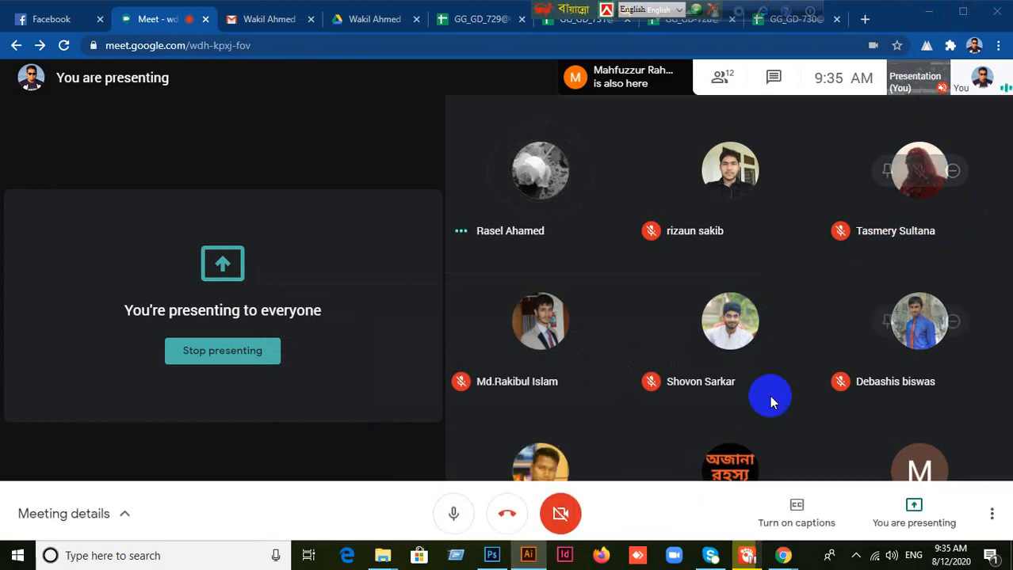
mouse_move(531, 560)
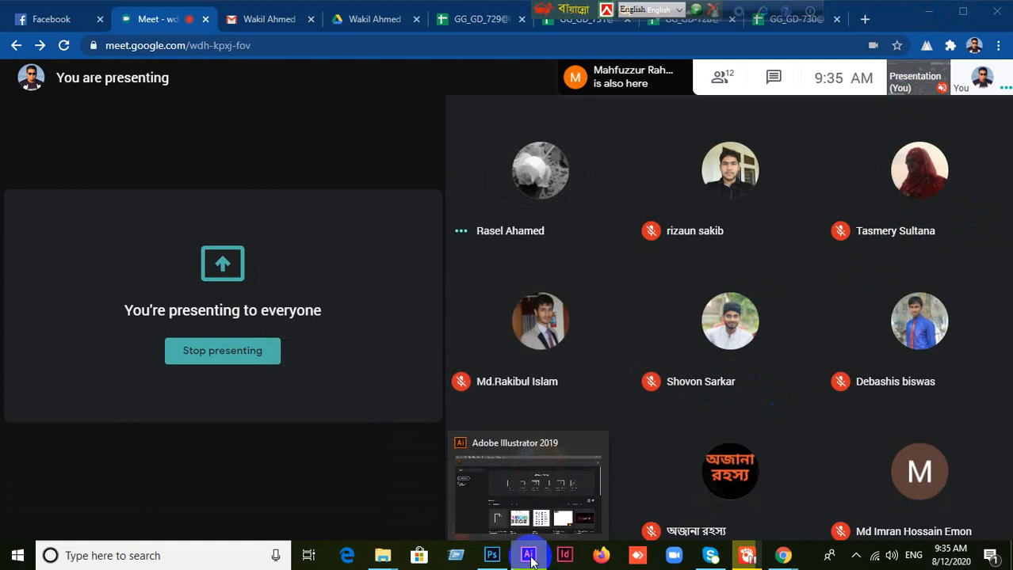
left_click(530, 558)
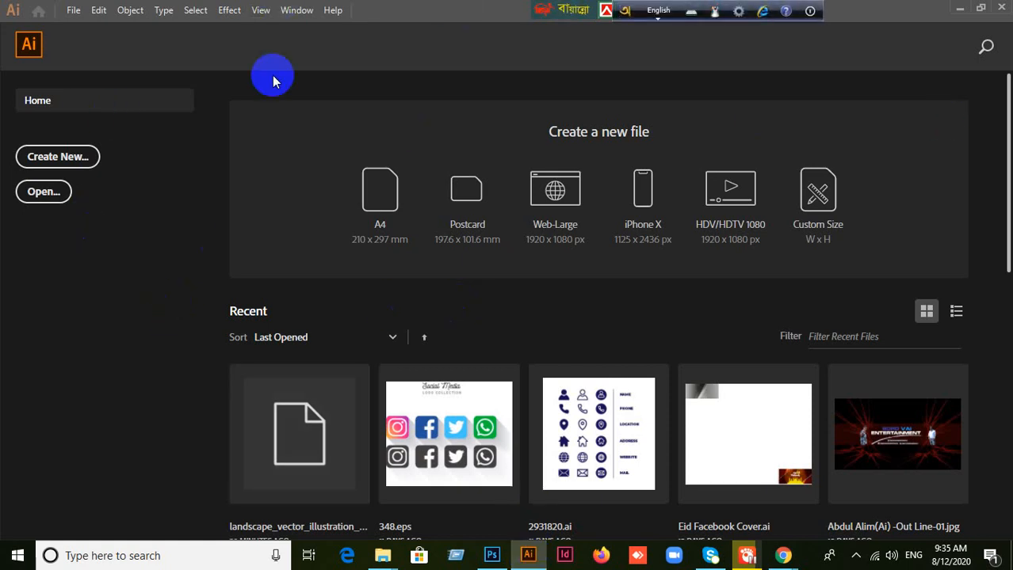
Step: Switch to Photoshop and close the Untitled-1 document without saving its changes
left_click(493, 554)
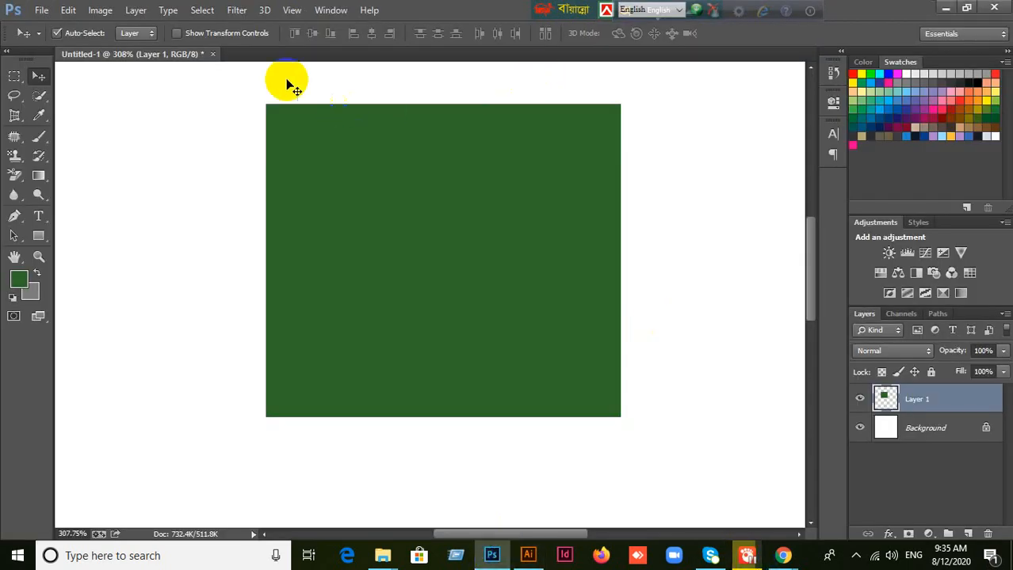
left_click(212, 54)
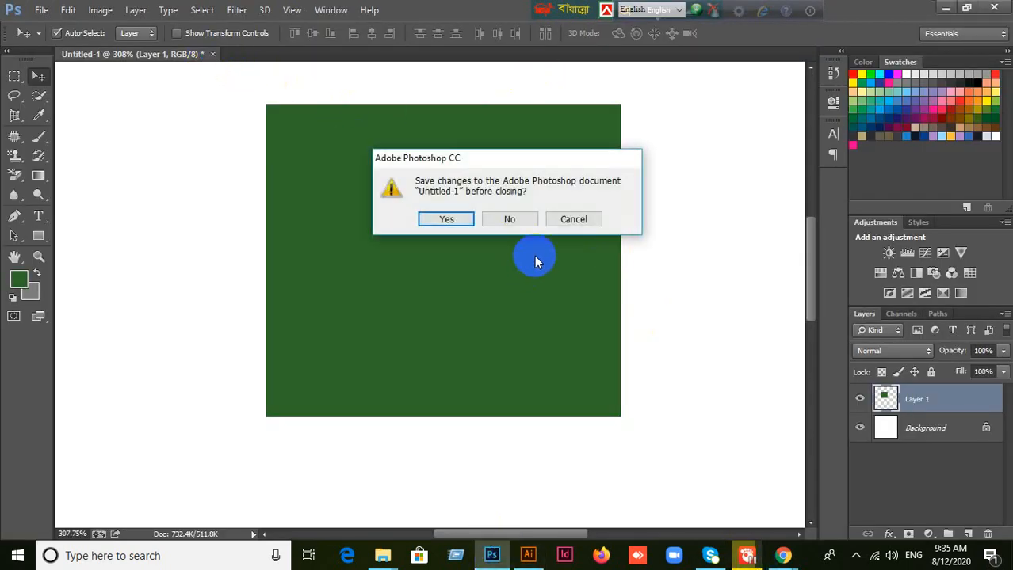
left_click(508, 219)
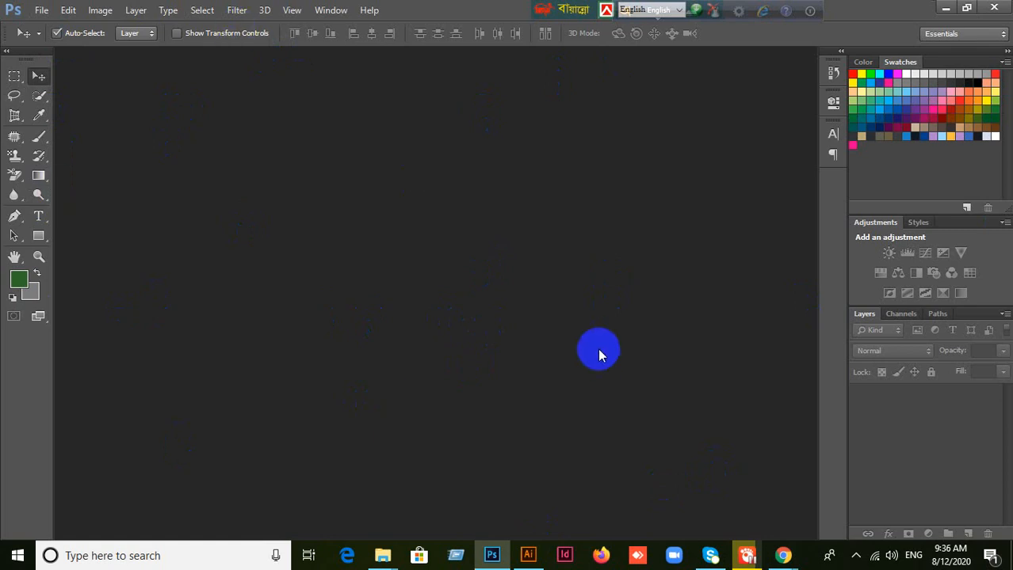
Step: Demonstrate minimizing and restoring the Illustrator and Photoshop windows, ending back in Photoshop
left_click(528, 556)
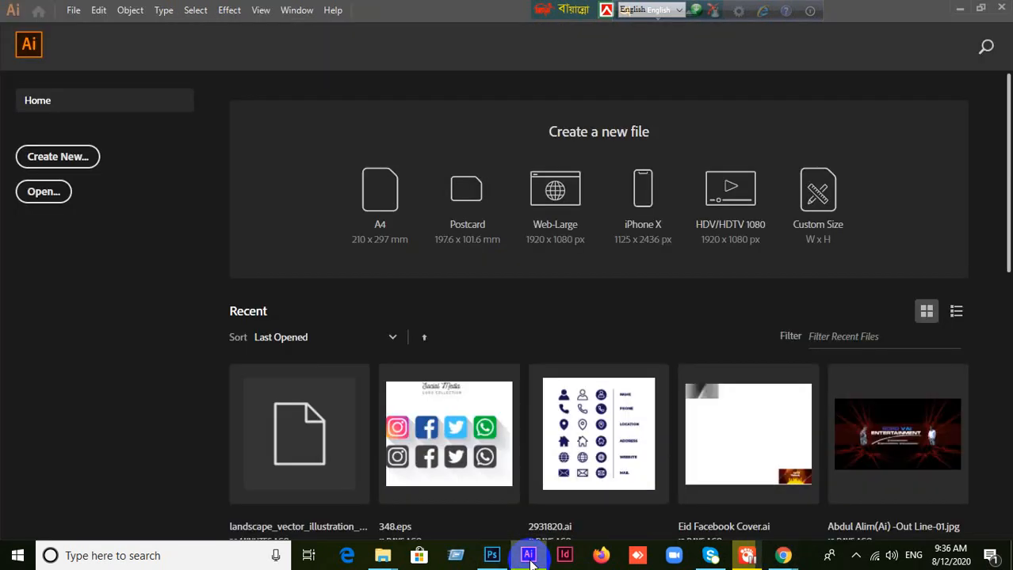
left_click(528, 556)
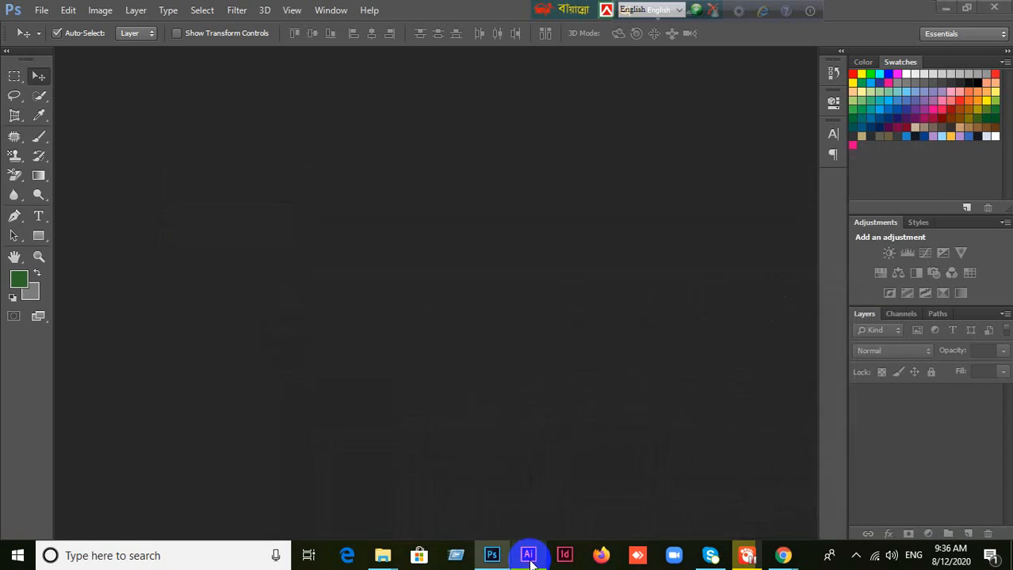
left_click(528, 555)
left_click(527, 556)
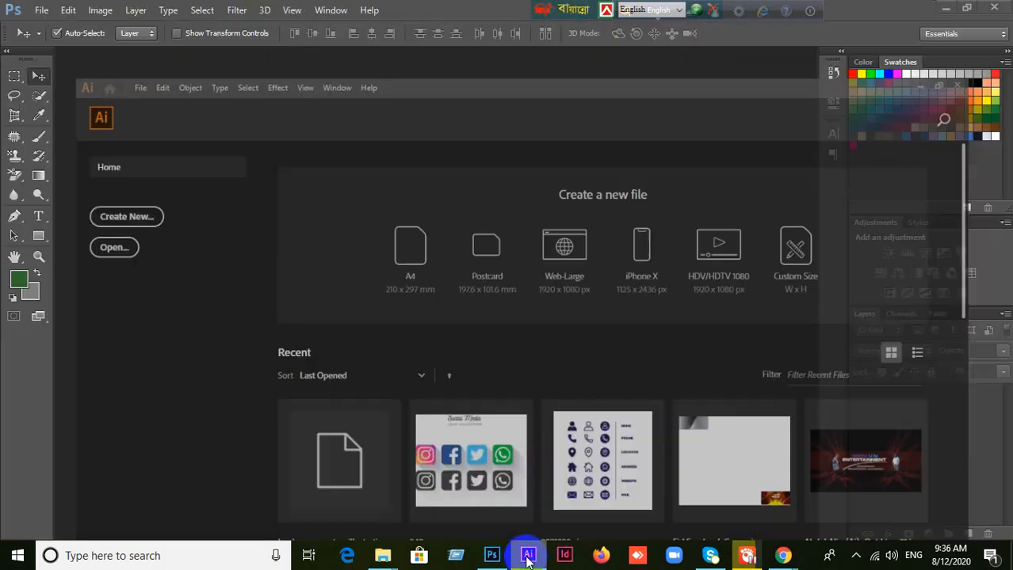
left_click(491, 556)
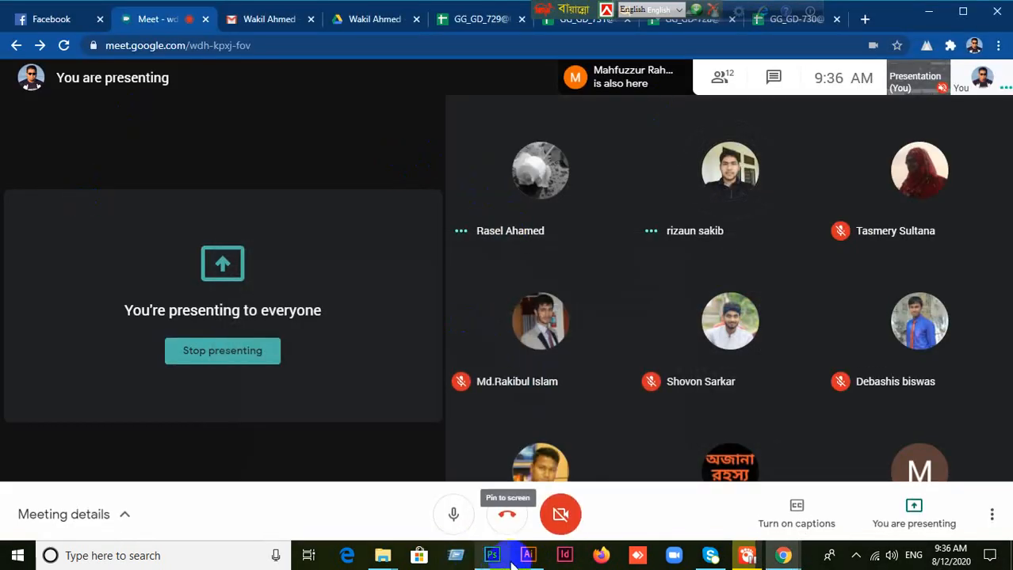
left_click(488, 557)
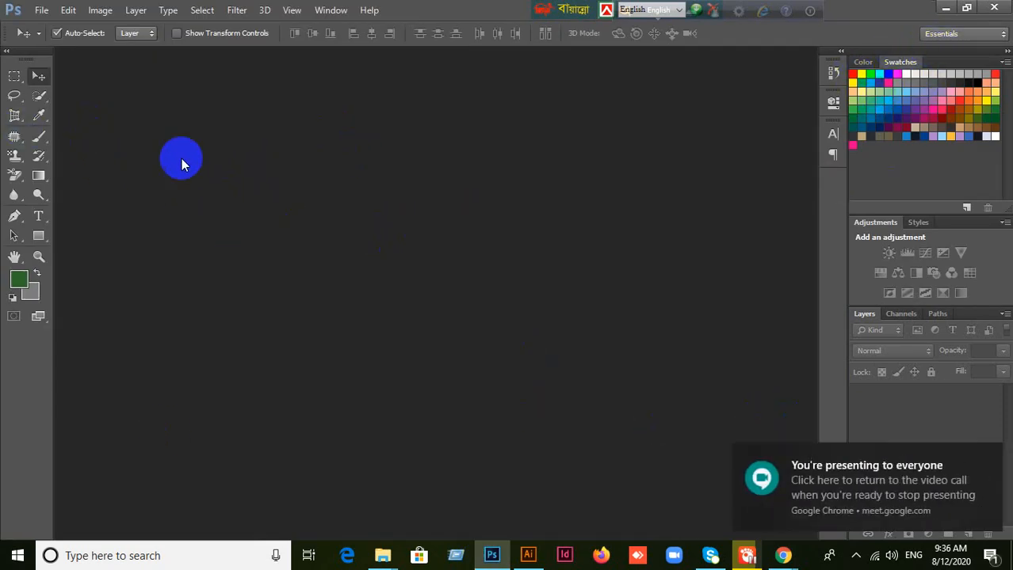
Step: Minimize Photoshop to return to the Google Meet call
left_click(41, 11)
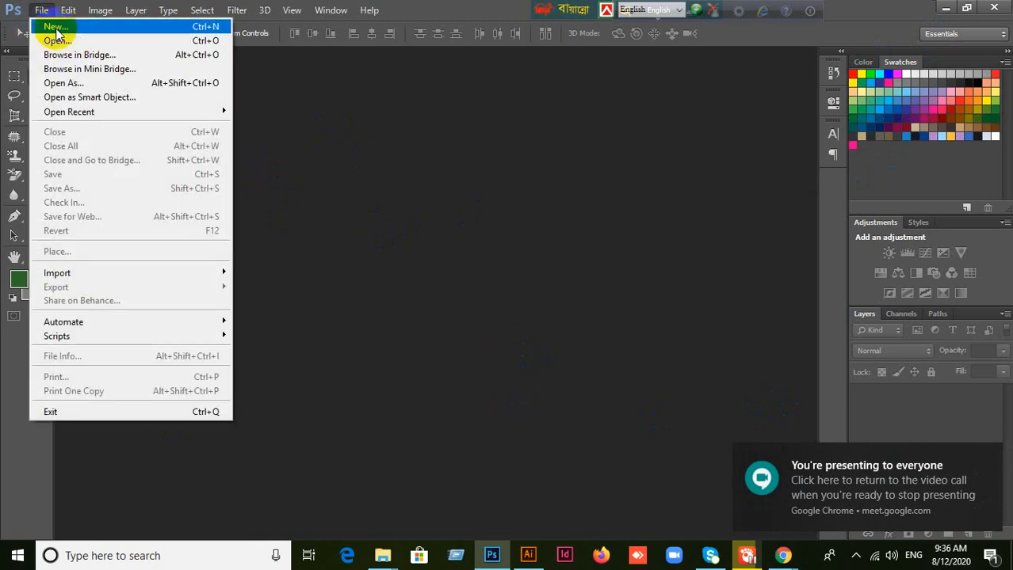
left_click(425, 4)
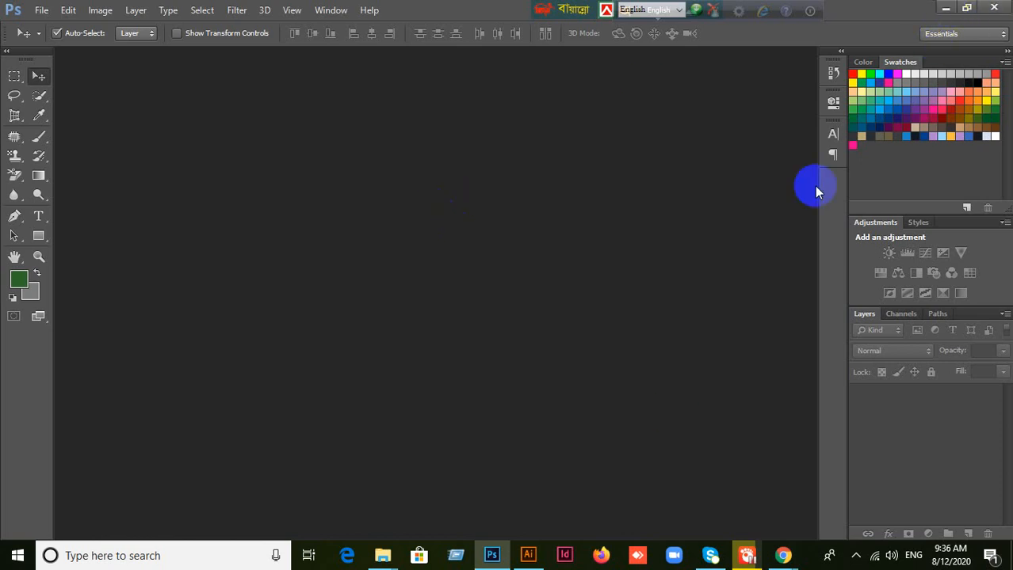
left_click(945, 8)
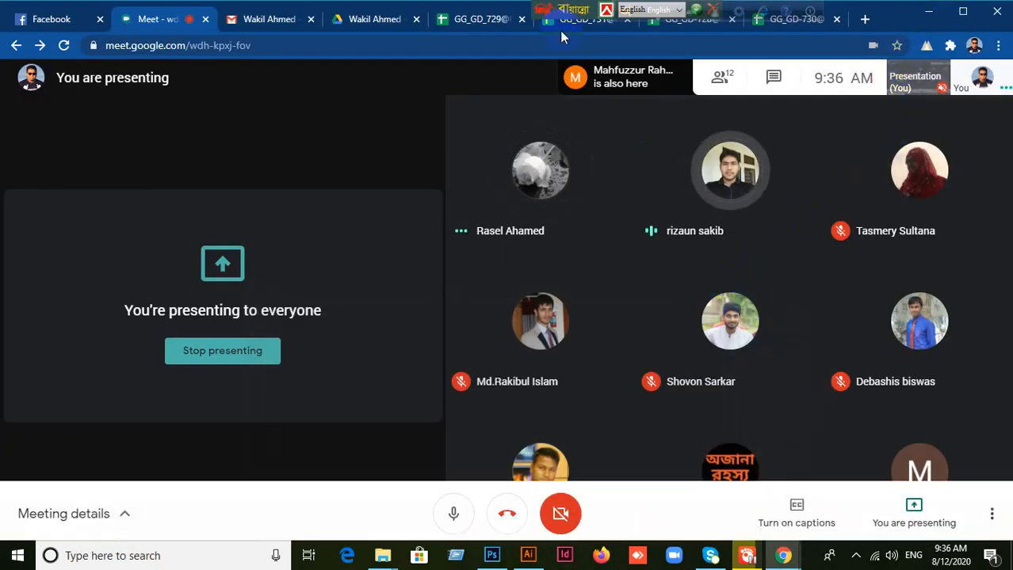
Step: Rearrange the two floating keyboard-language toolbars over the browser's tab strip
left_click_drag(551, 12, 947, 18)
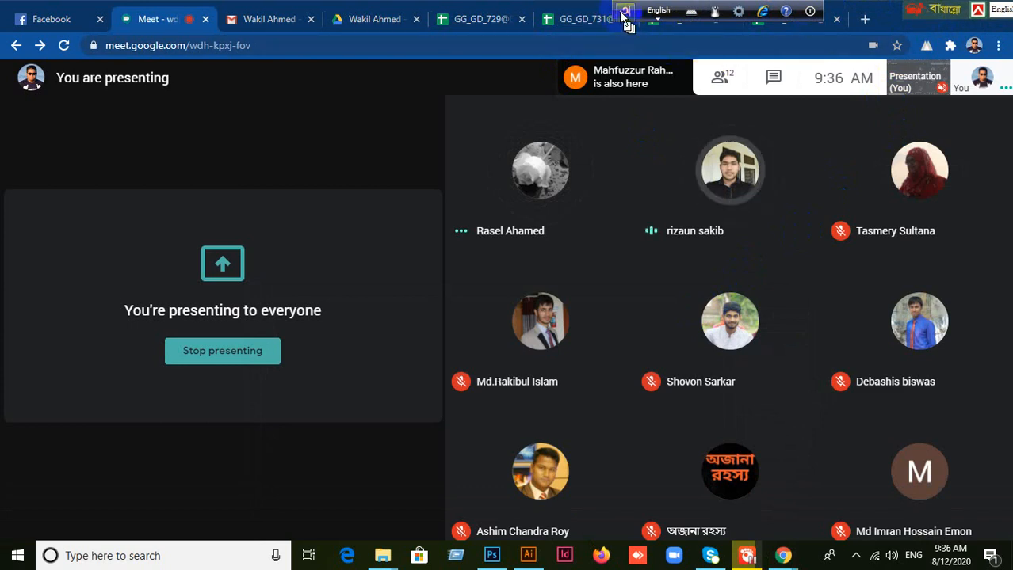
left_click_drag(624, 11, 962, 30)
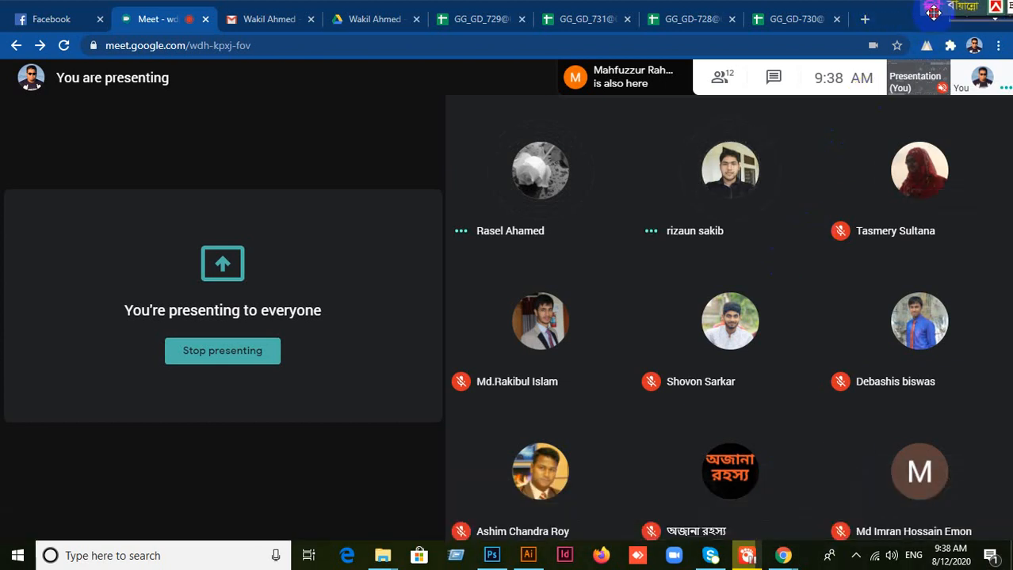
left_click_drag(809, 28, 752, 18)
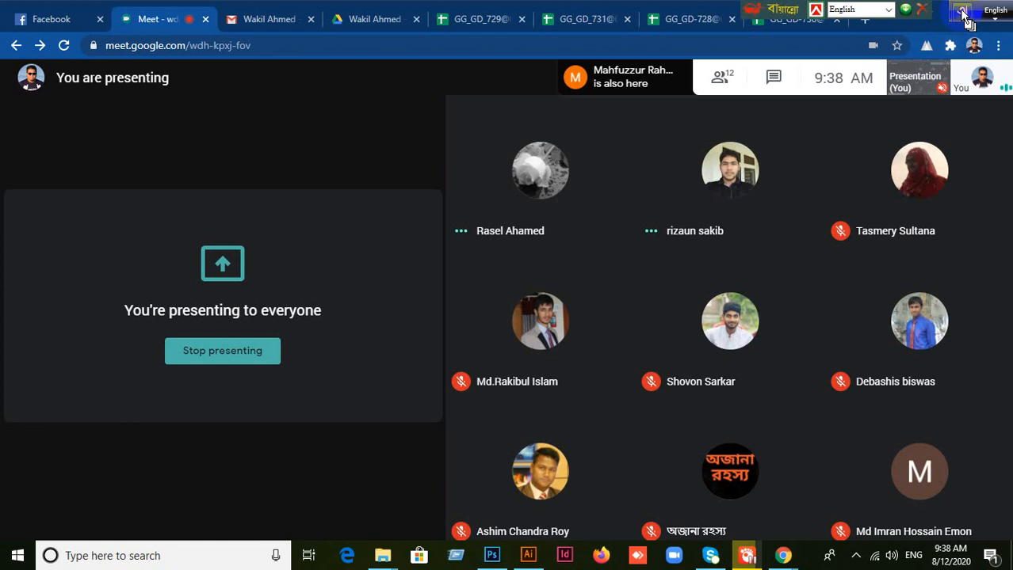
left_click(926, 13)
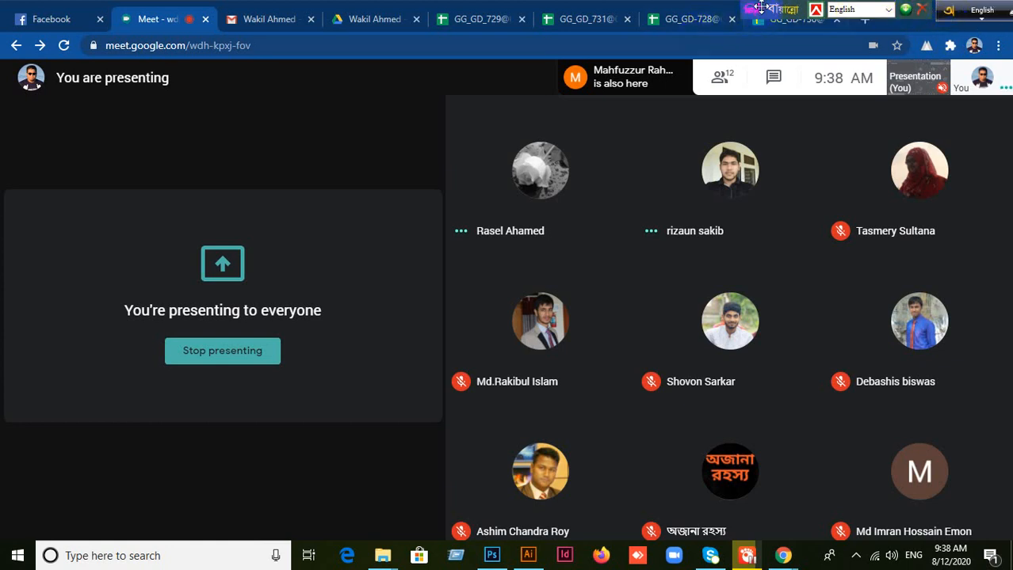
left_click_drag(766, 11, 905, 11)
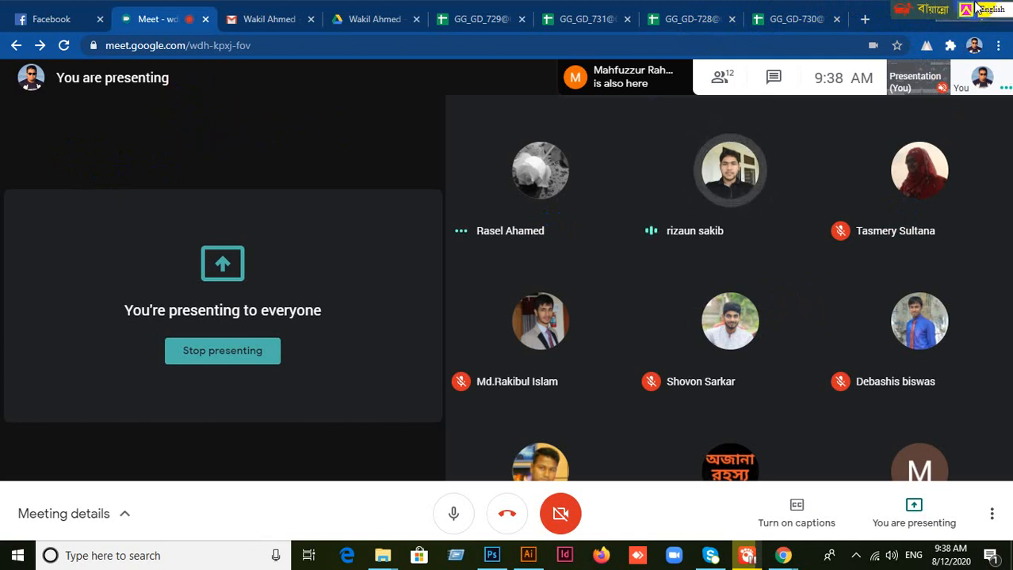
left_click_drag(917, 10, 744, 11)
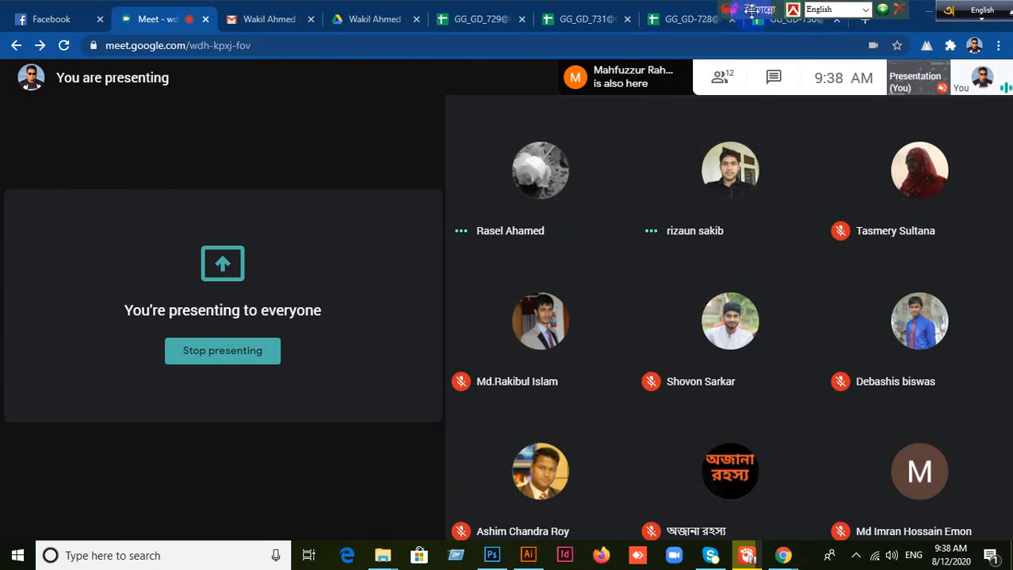
left_click_drag(757, 10, 718, 10)
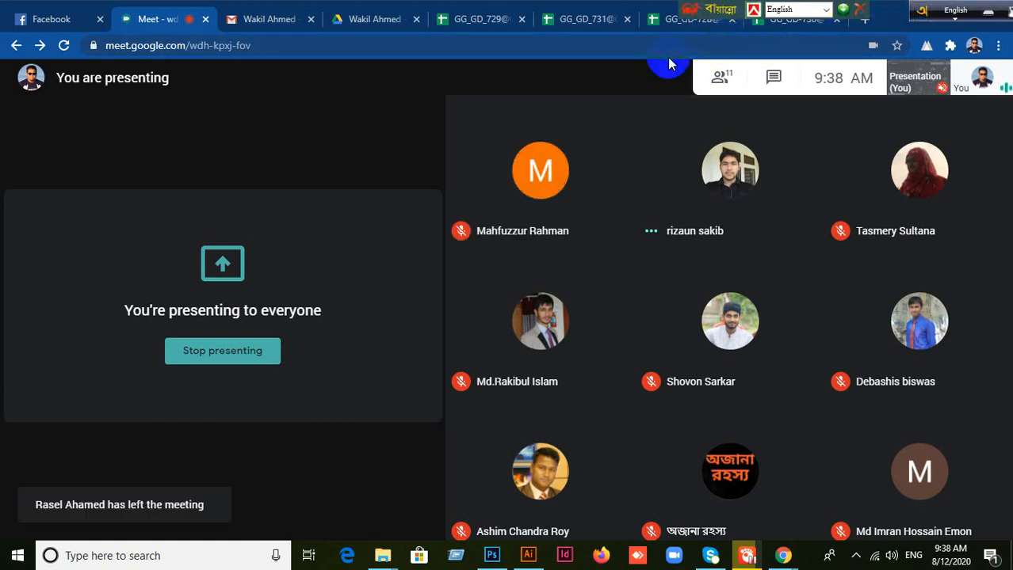
left_click_drag(691, 14, 787, 12)
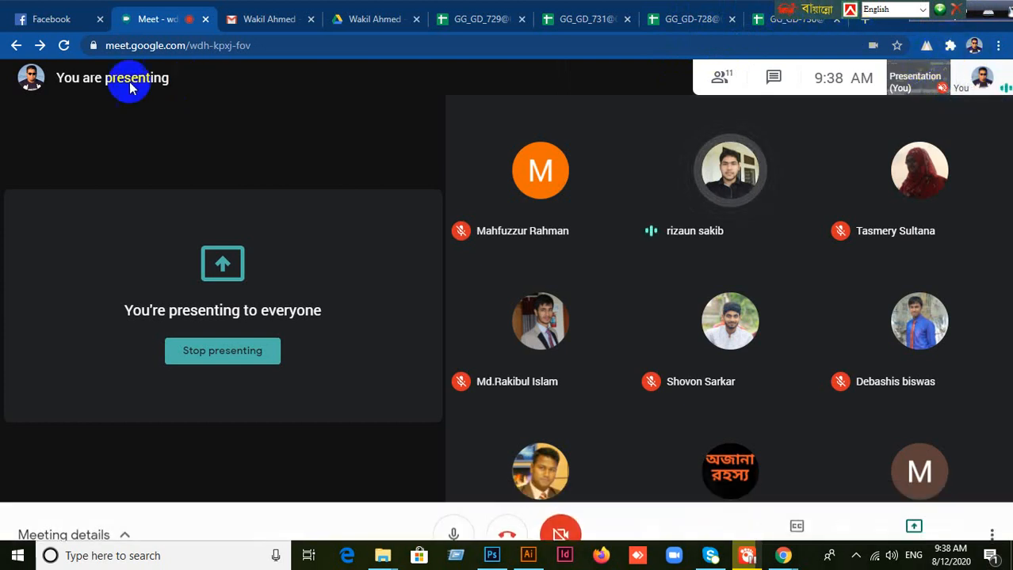
left_click(22, 25)
left_click(156, 24)
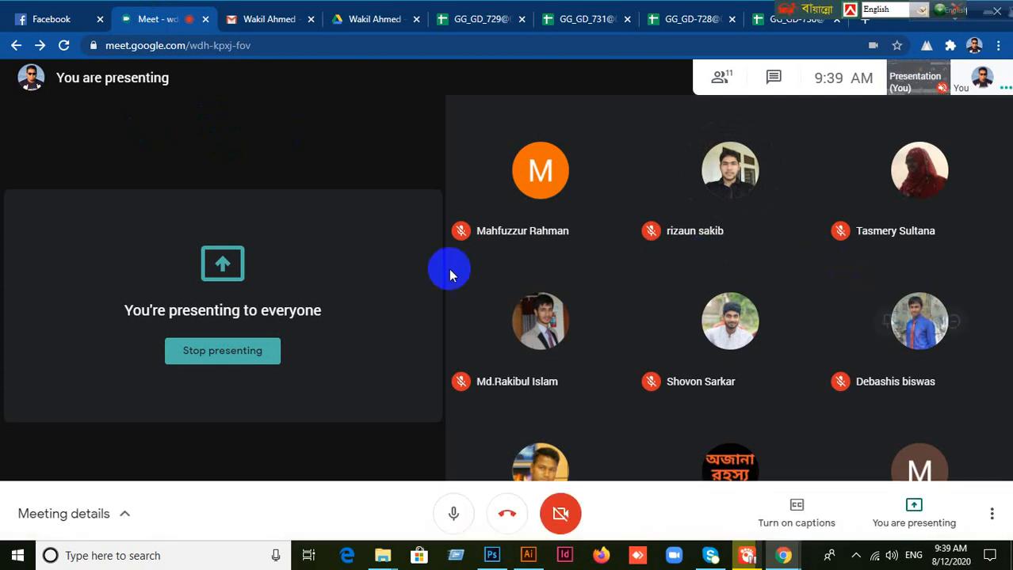
Step: Bring up Illustrator and Photoshop in turn and show the command for creating a new Photoshop document
left_click(531, 557)
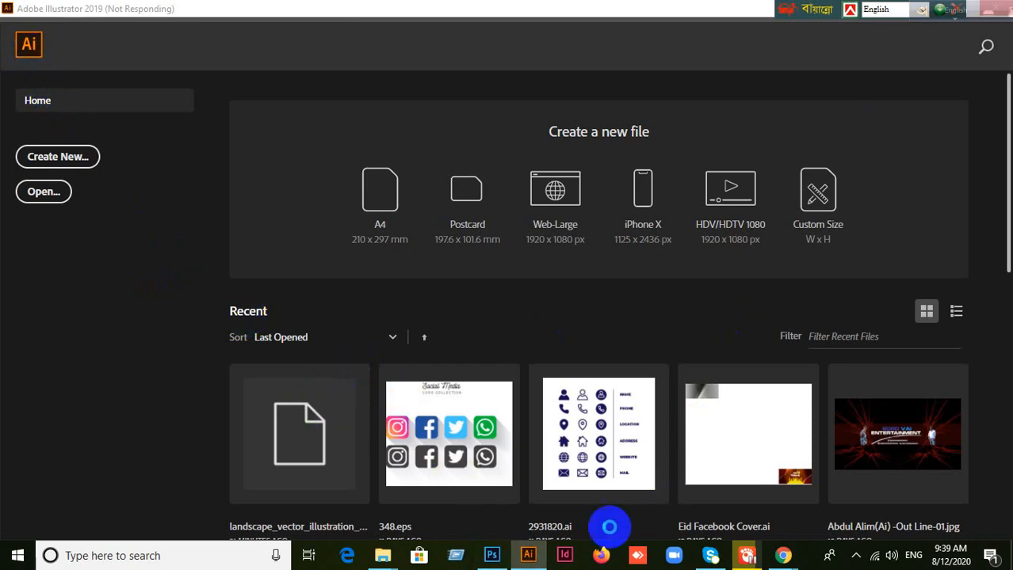
left_click(492, 555)
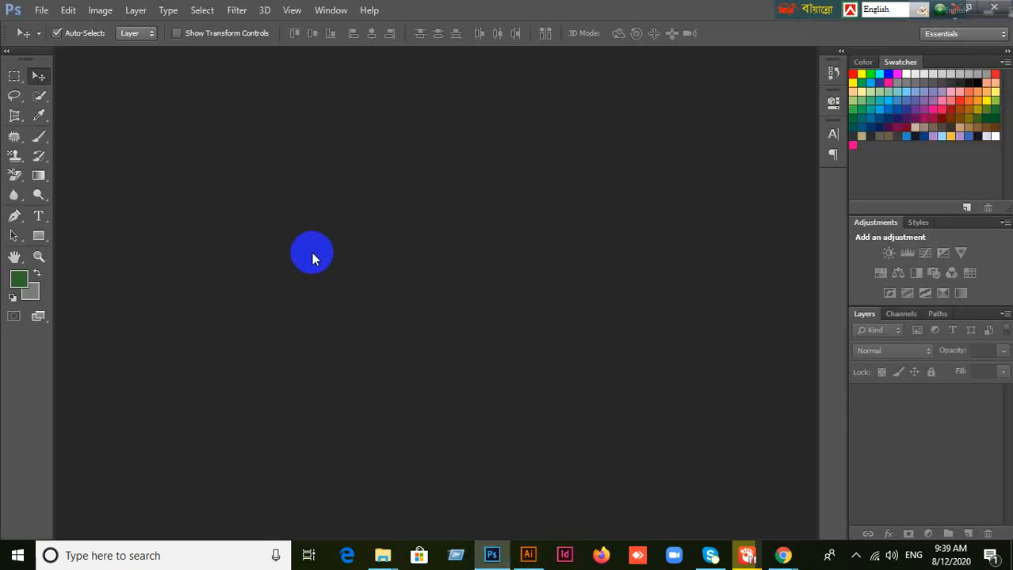
left_click(42, 16)
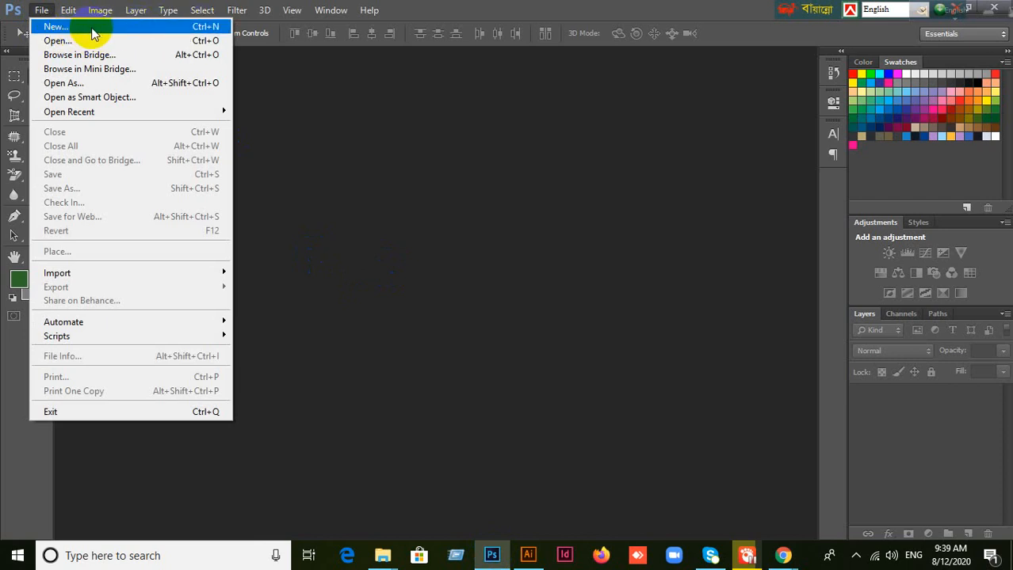
left_click(450, 222)
left_click(530, 556)
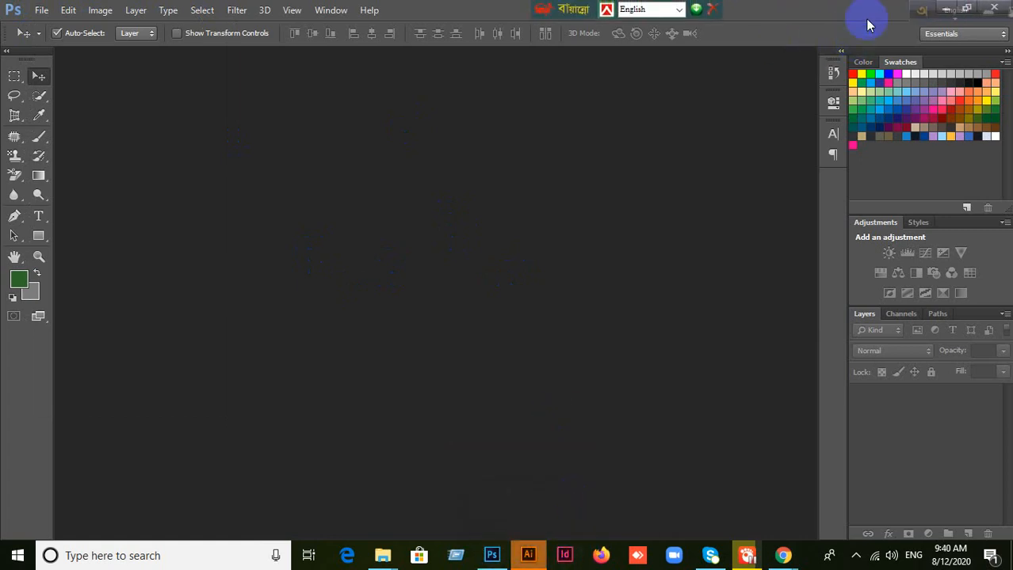
Step: Move the floating keyboard toolbar away from the window controls, and minimize Photoshop and Illustrator to return to the Google Meet call
left_click_drag(919, 14, 564, 11)
left_click(489, 554)
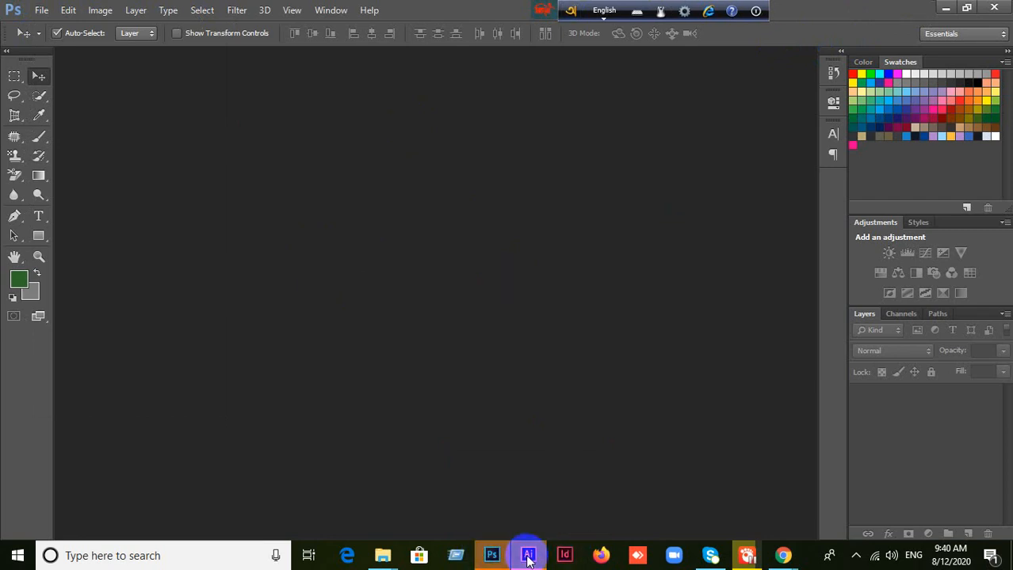
mouse_move(528, 558)
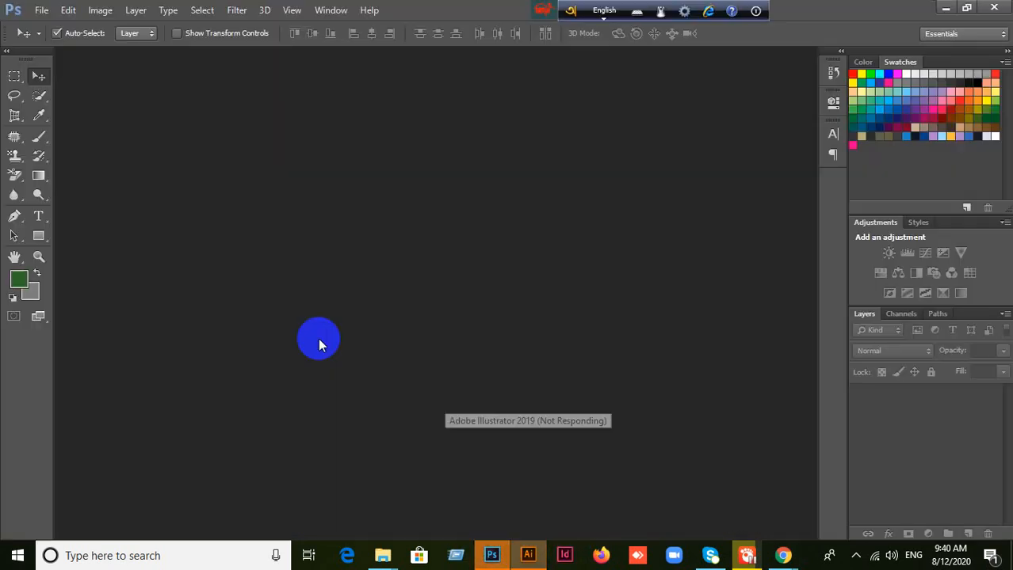
left_click(528, 556)
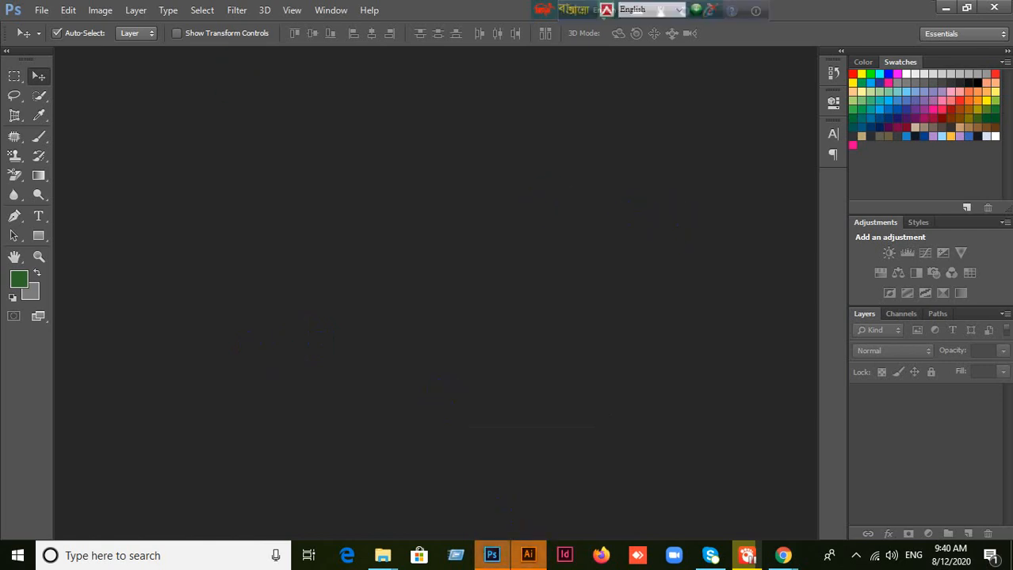
left_click(946, 8)
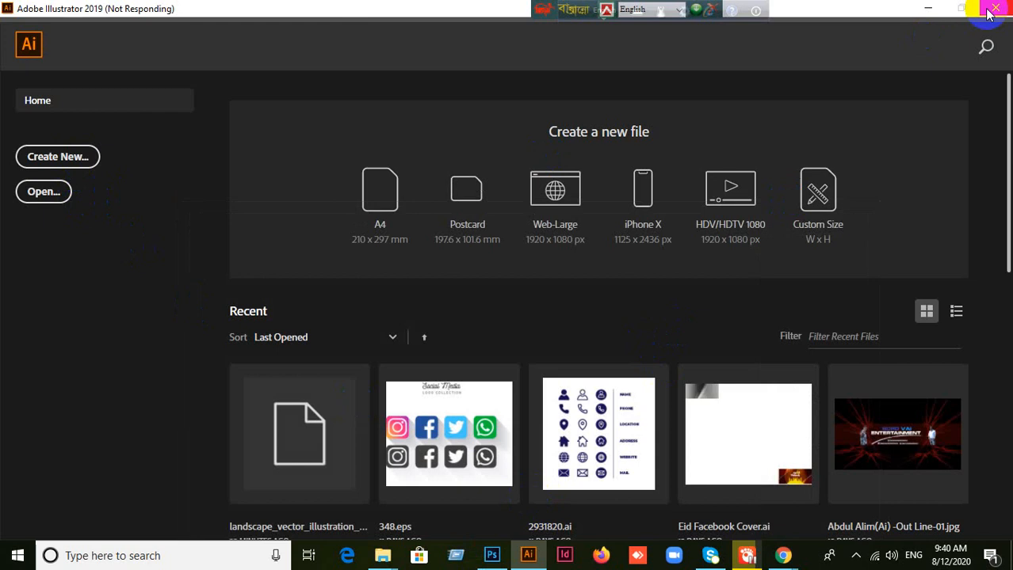
left_click(933, 11)
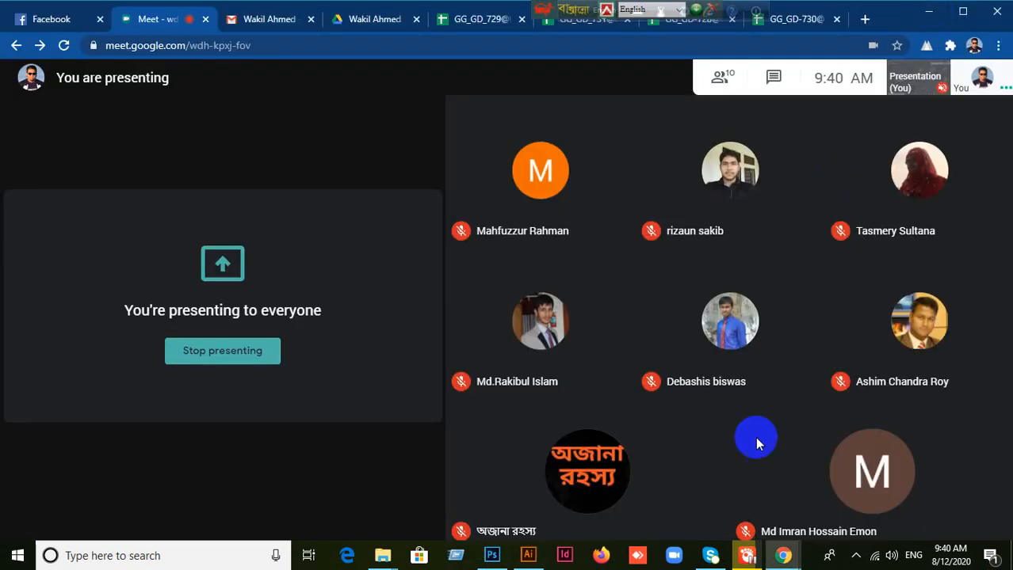
Step: Bring Illustrator 2019 back up and choose to close the unresponsive program
left_click(532, 557)
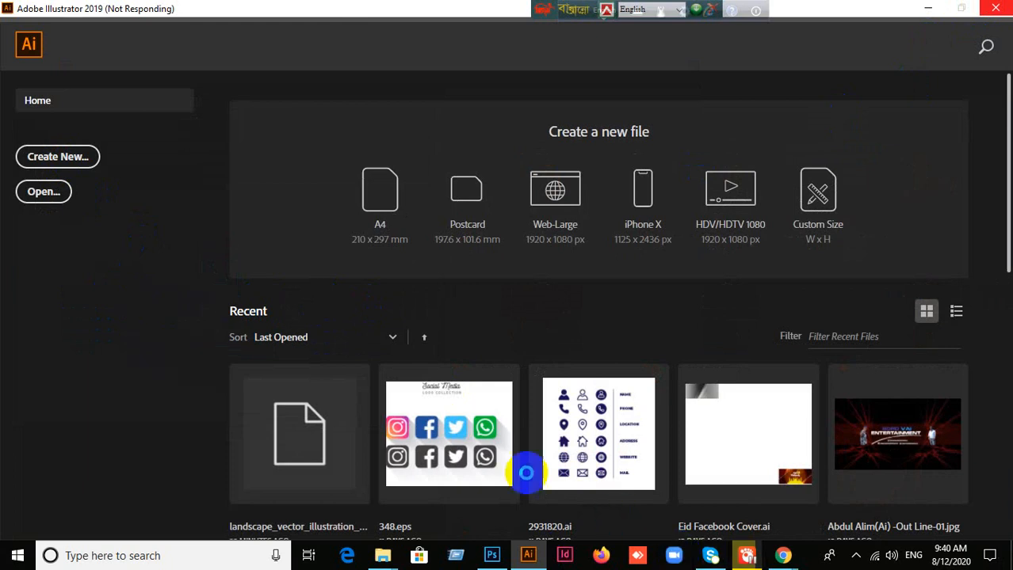
left_click(491, 556)
left_click(491, 556)
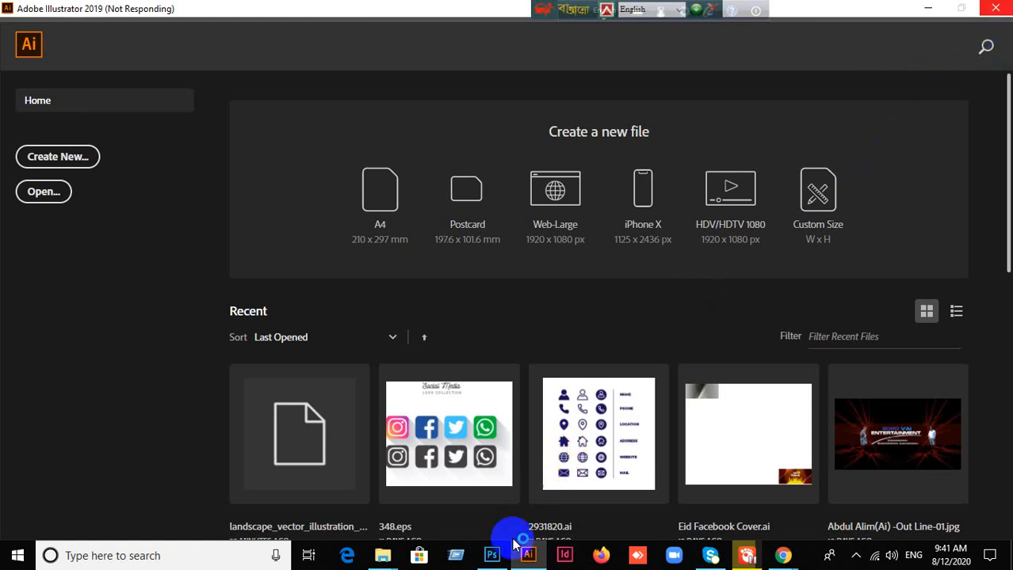
left_click(491, 553)
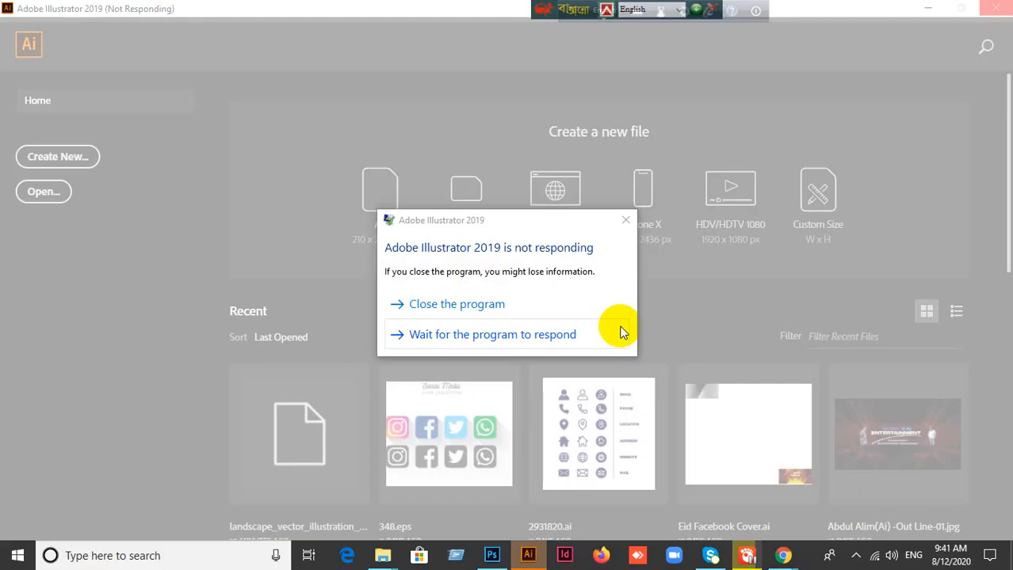
left_click(511, 311)
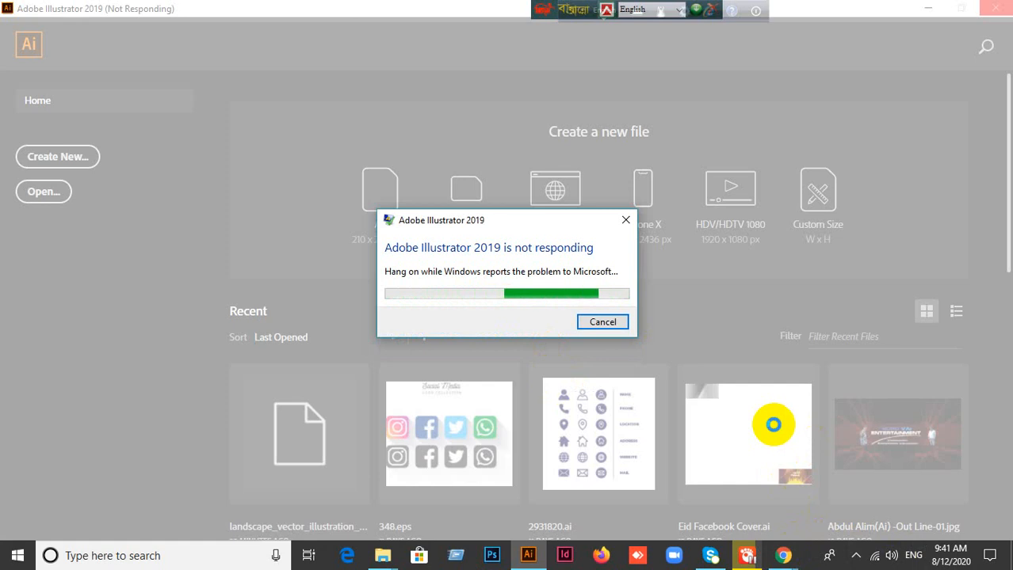
Step: Minimize the Chrome and GOM Player windows to show the desktop
mouse_move(749, 559)
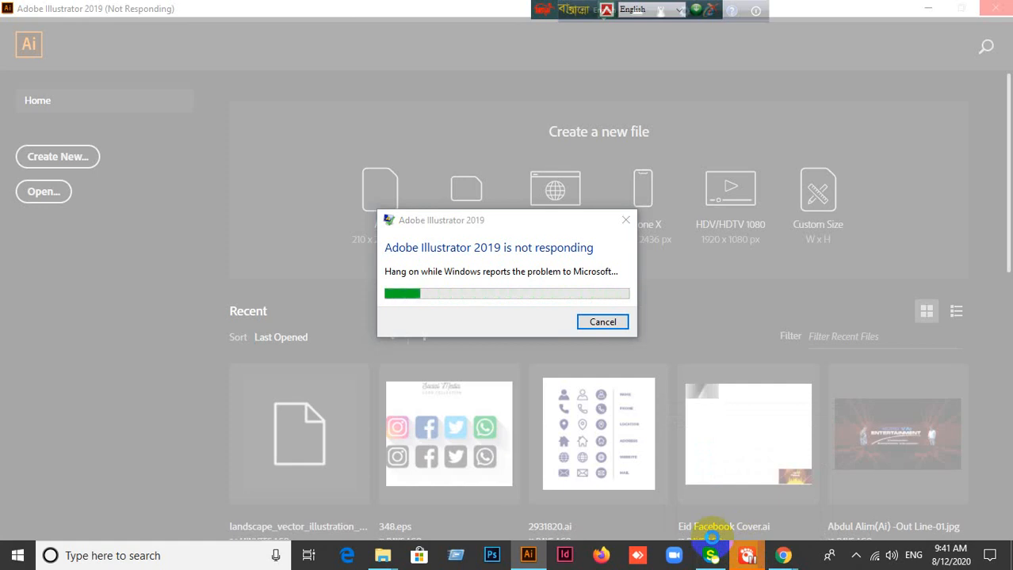
mouse_move(782, 556)
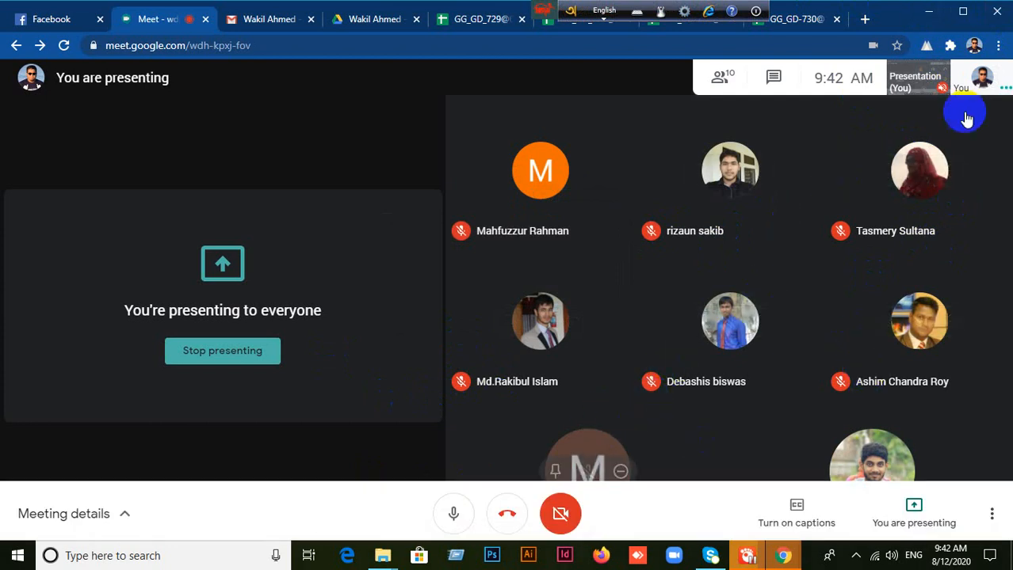
left_click(929, 13)
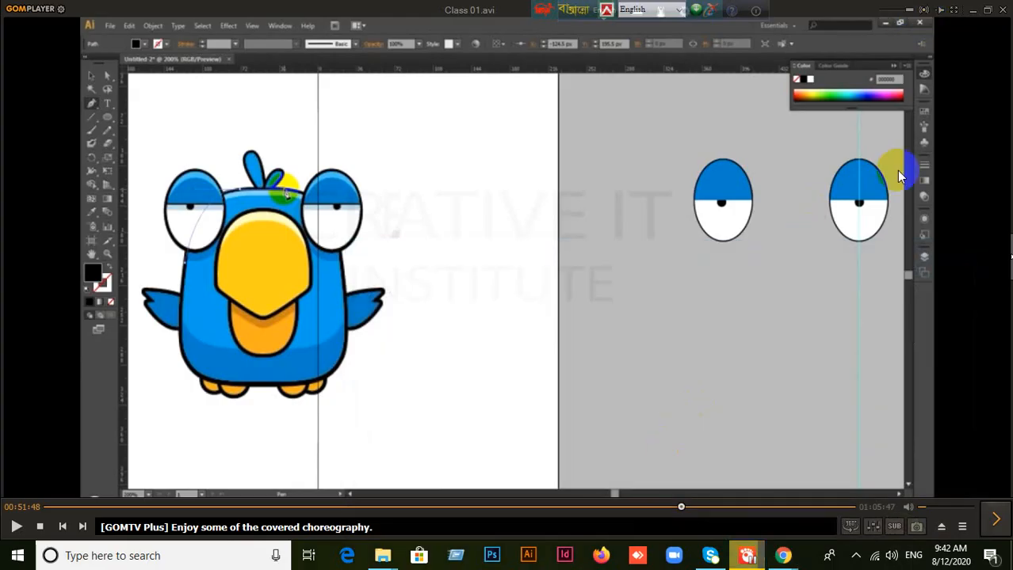
left_click(972, 10)
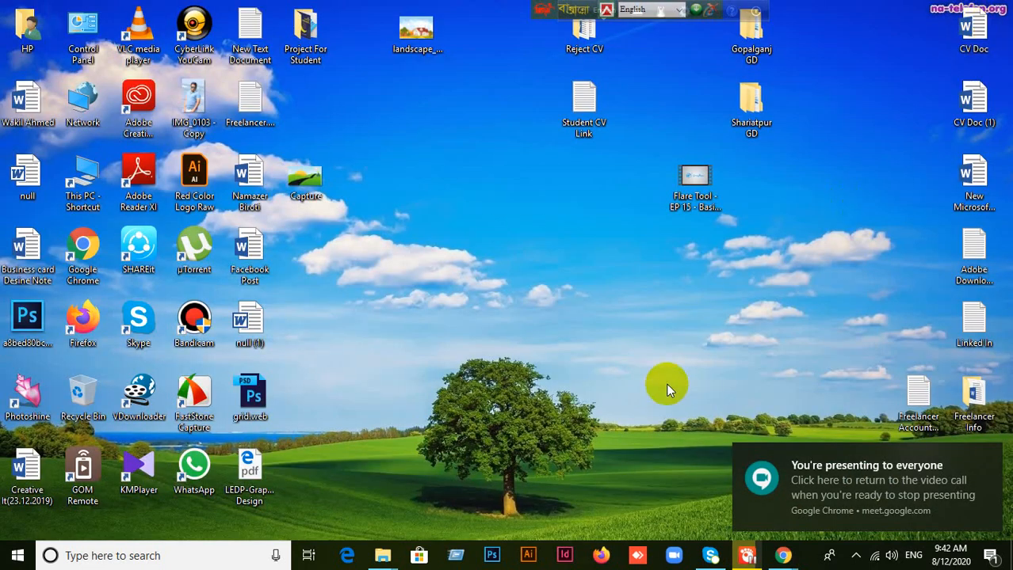
Step: Launch Illustrator again and refresh the desktop
left_click(529, 557)
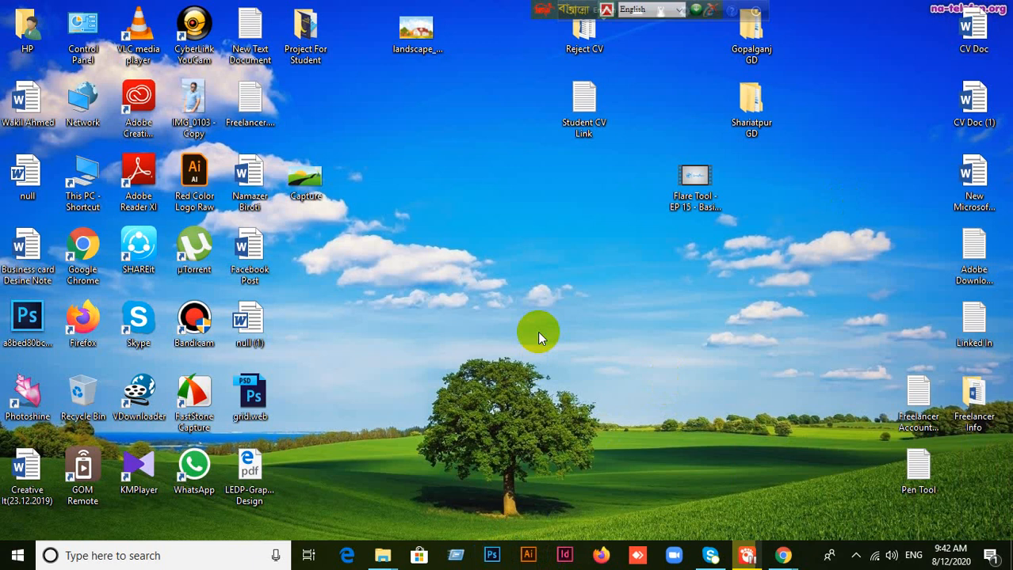
left_click(529, 555)
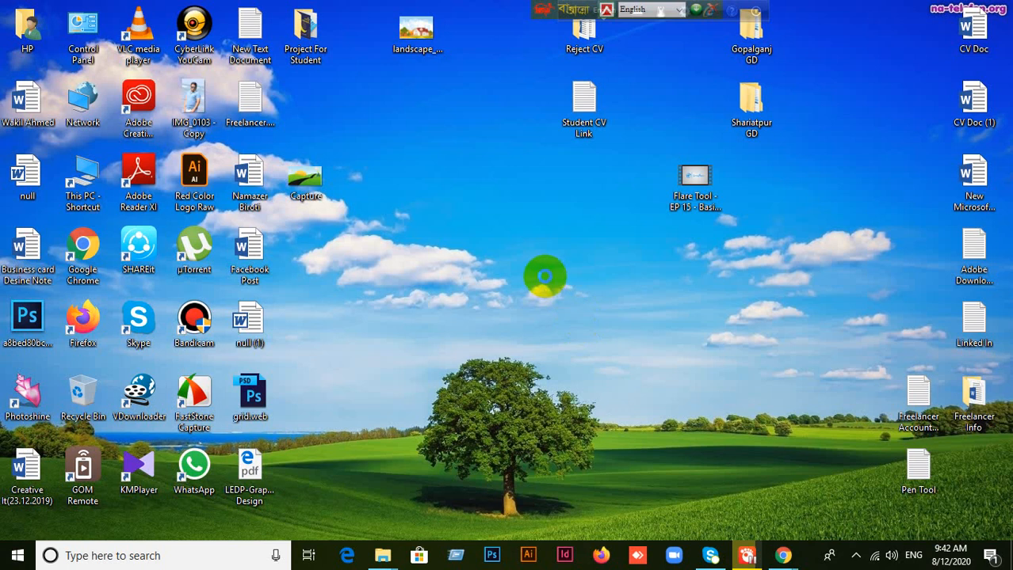
right_click(543, 307)
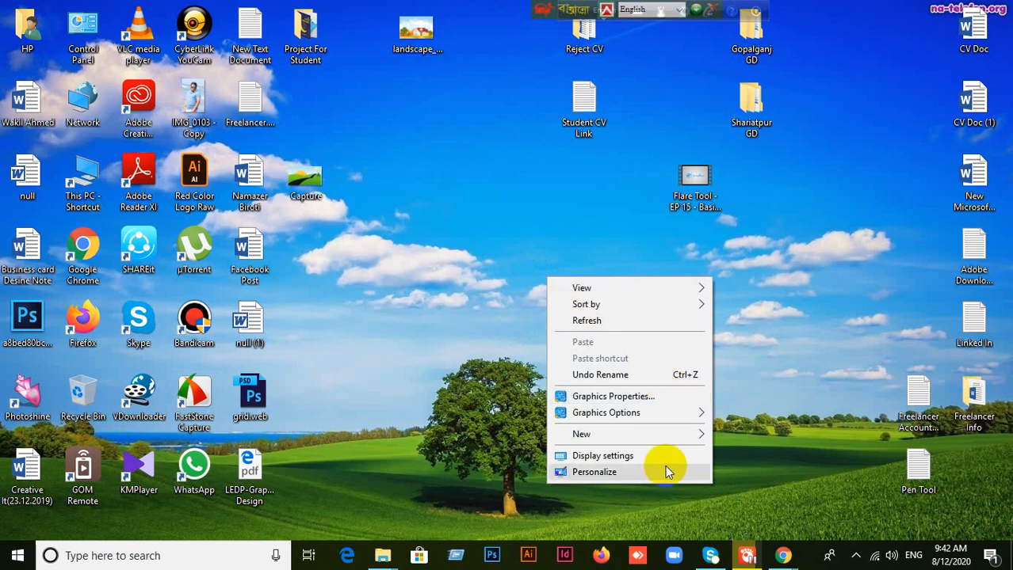
left_click(590, 320)
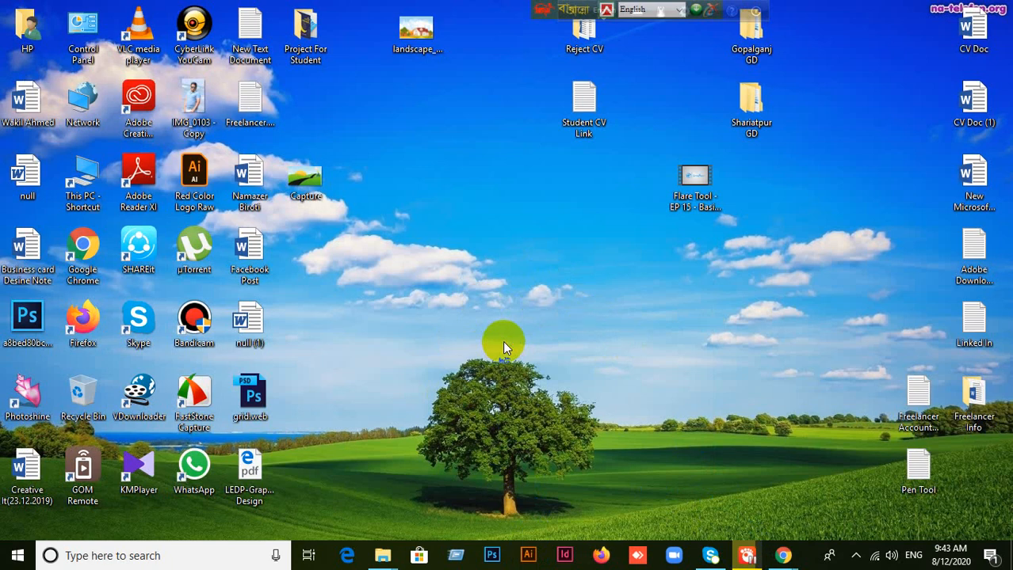
Step: Switch to GOM Player, decline its update notification, and close the player
left_click(743, 554)
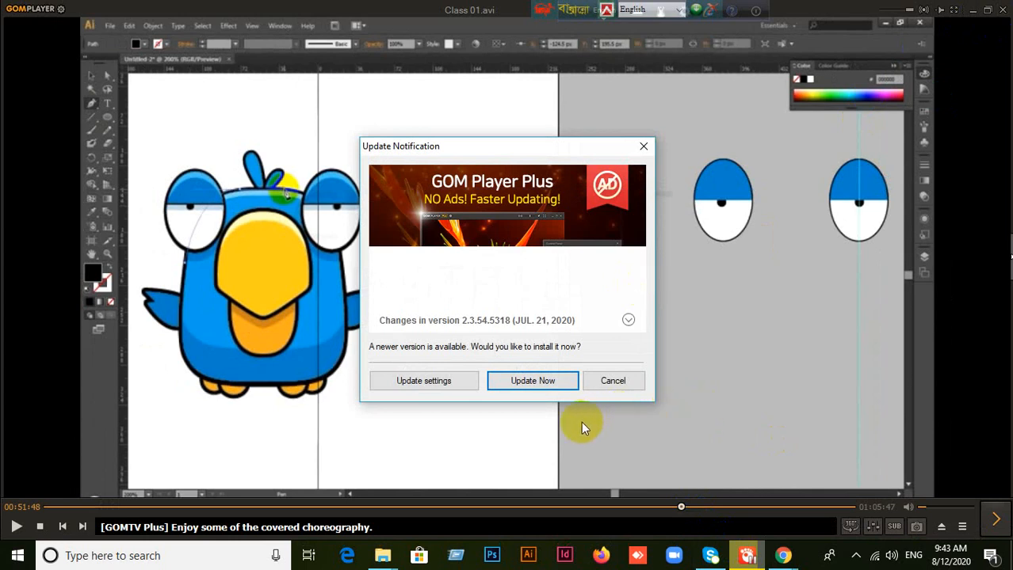
left_click(616, 383)
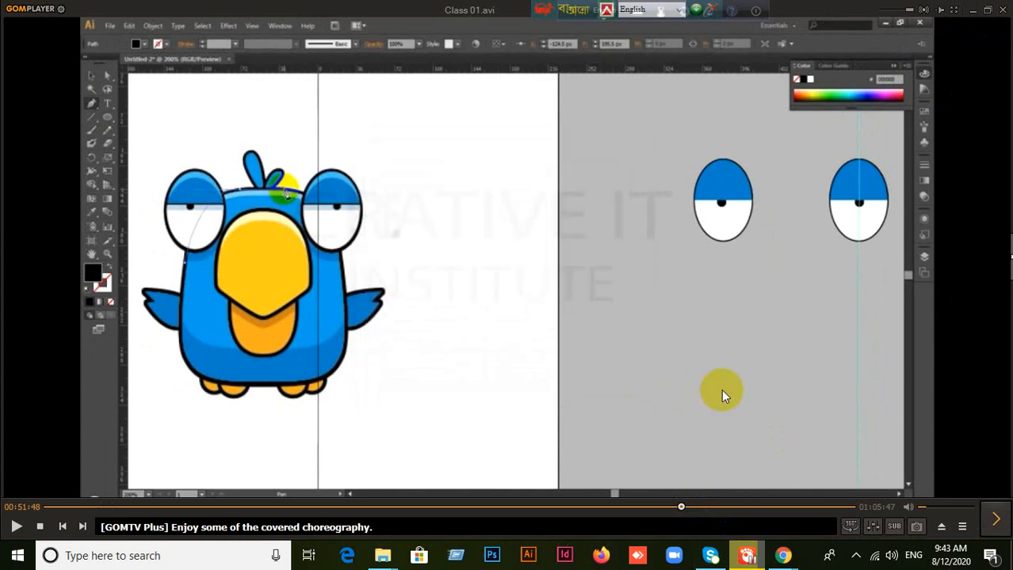
key("alt+F4")
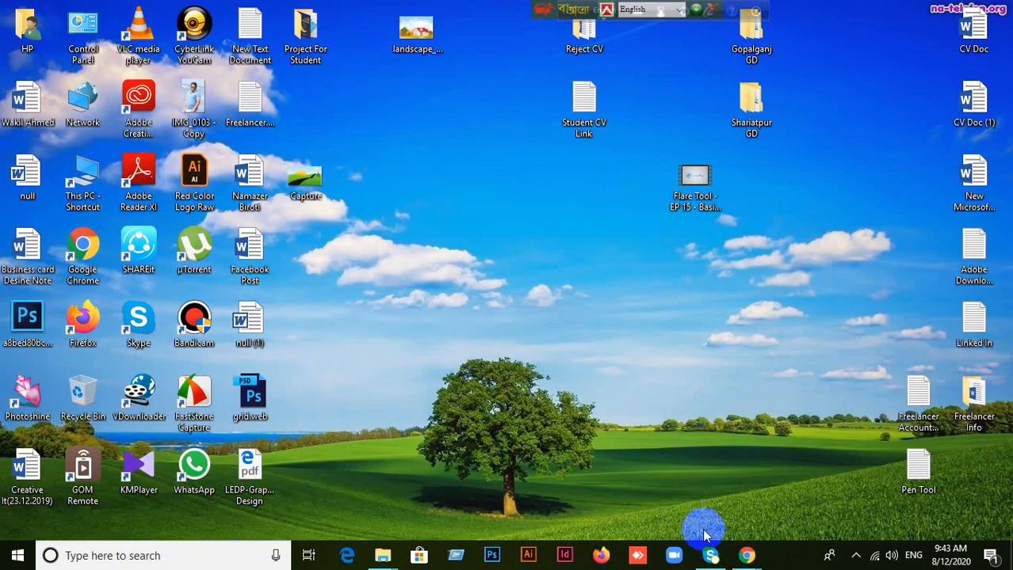
right_click(568, 481)
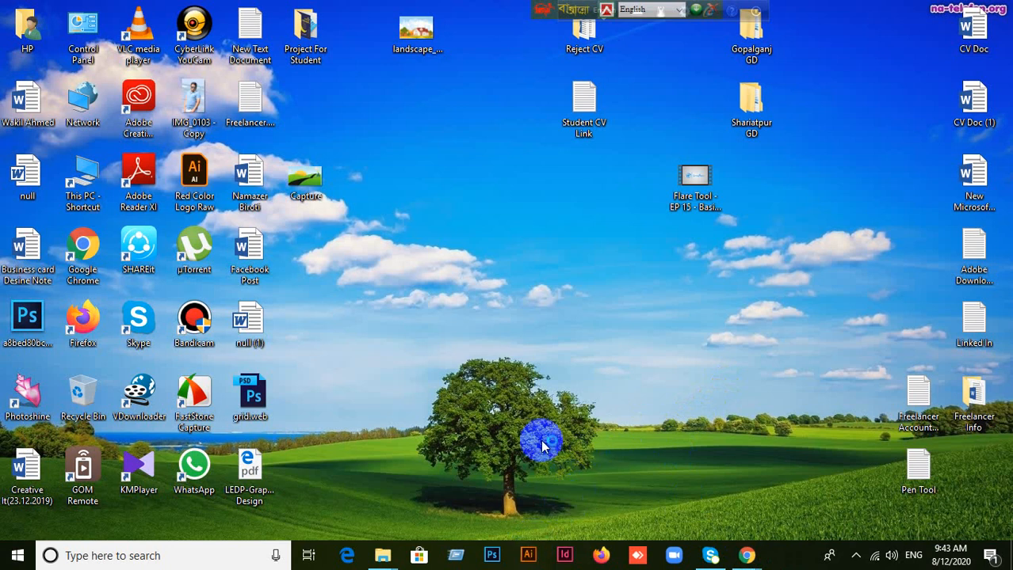
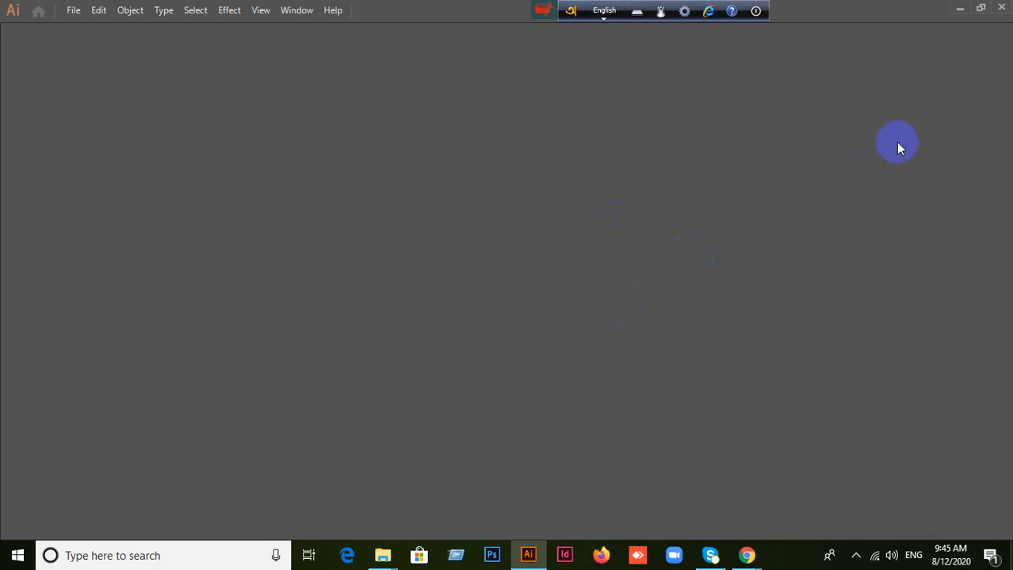
Step: Minimize Illustrator to the desktop, restore it, and start a new document from its home screen
left_click(960, 10)
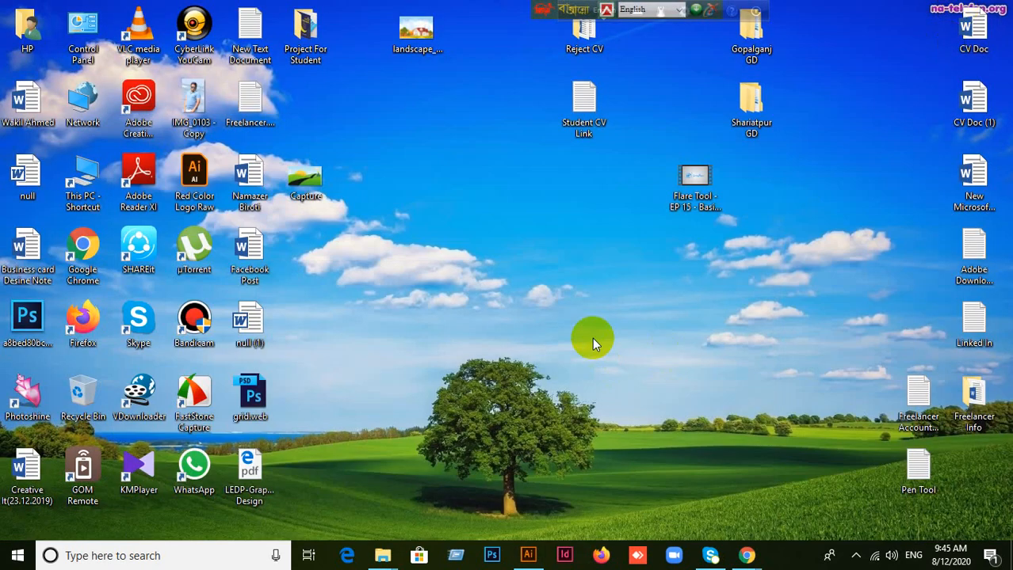
left_click(529, 558)
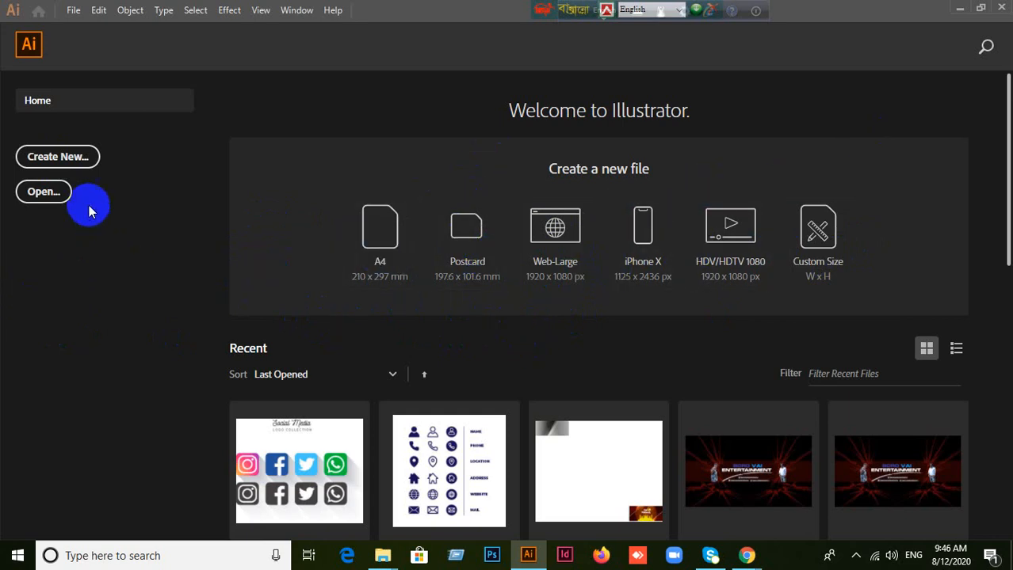
left_click(57, 157)
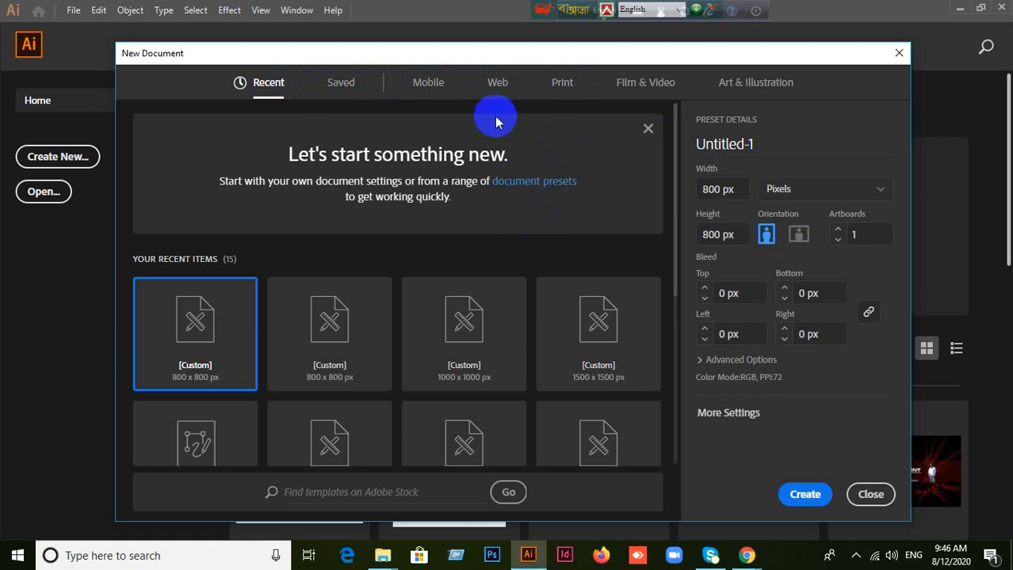
Step: Examine the blank document presets for Mobile, Web, Print, Film & Video and Art & Illustration
left_click(429, 84)
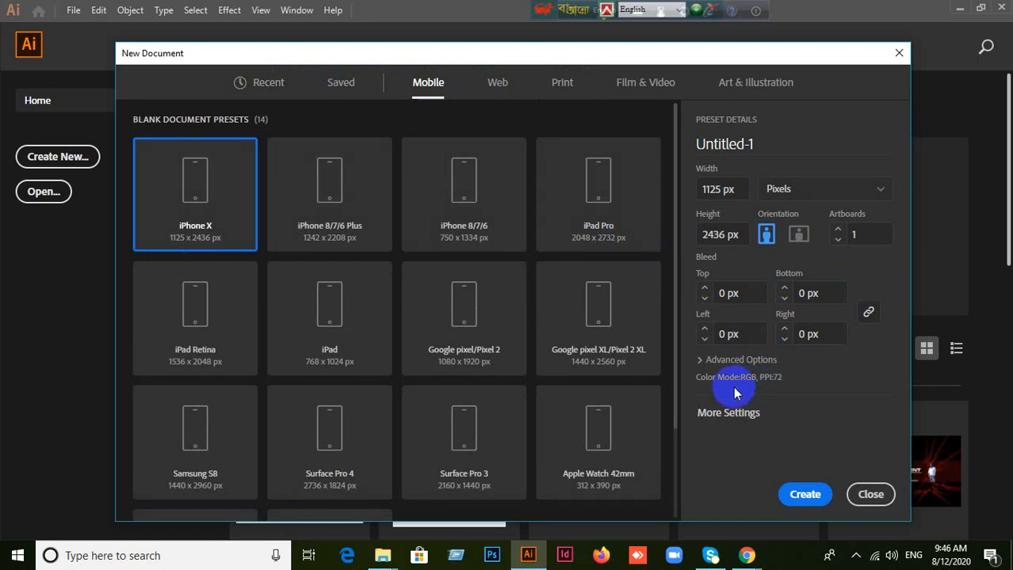
left_click(498, 86)
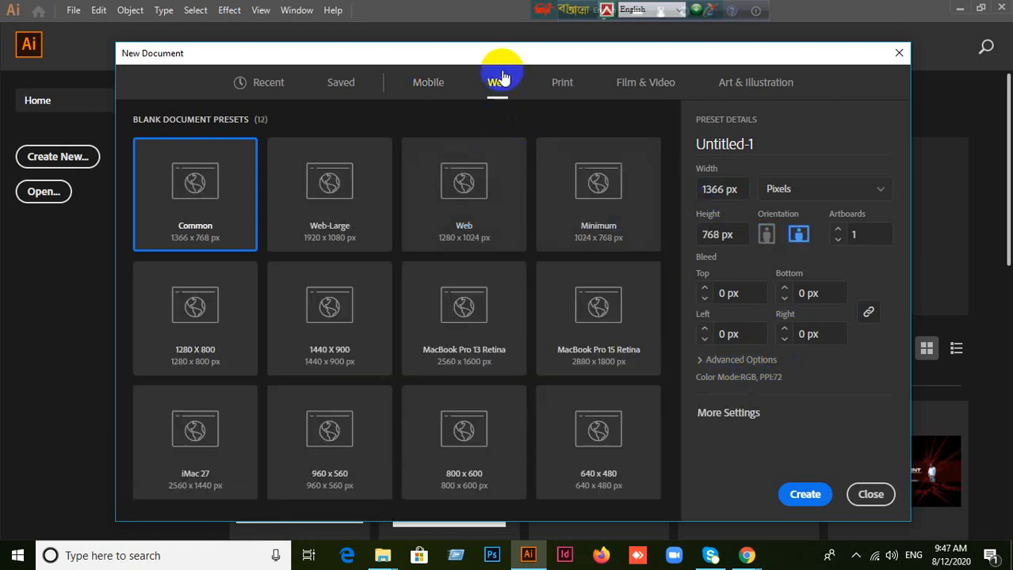
left_click(427, 85)
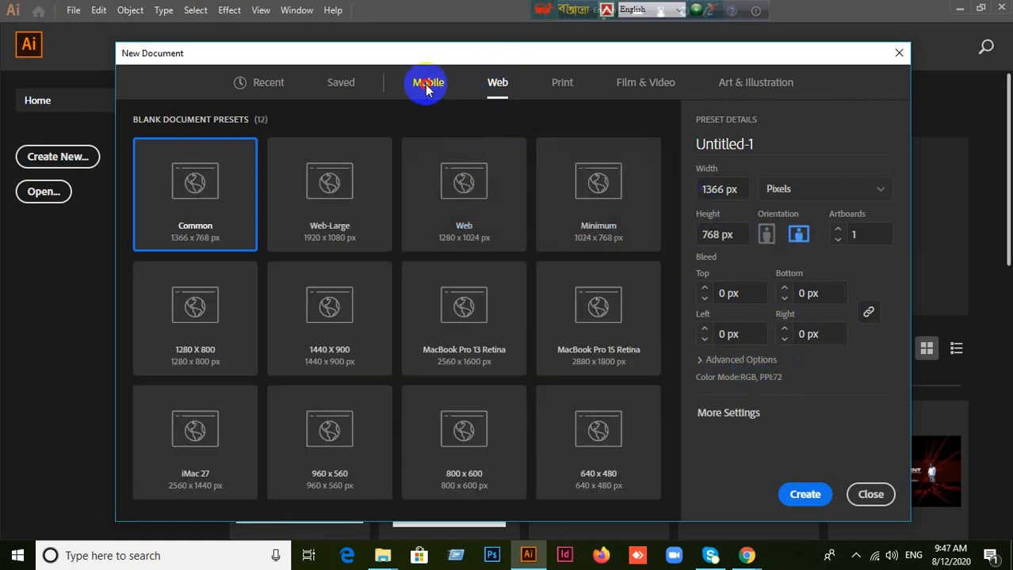
left_click(651, 84)
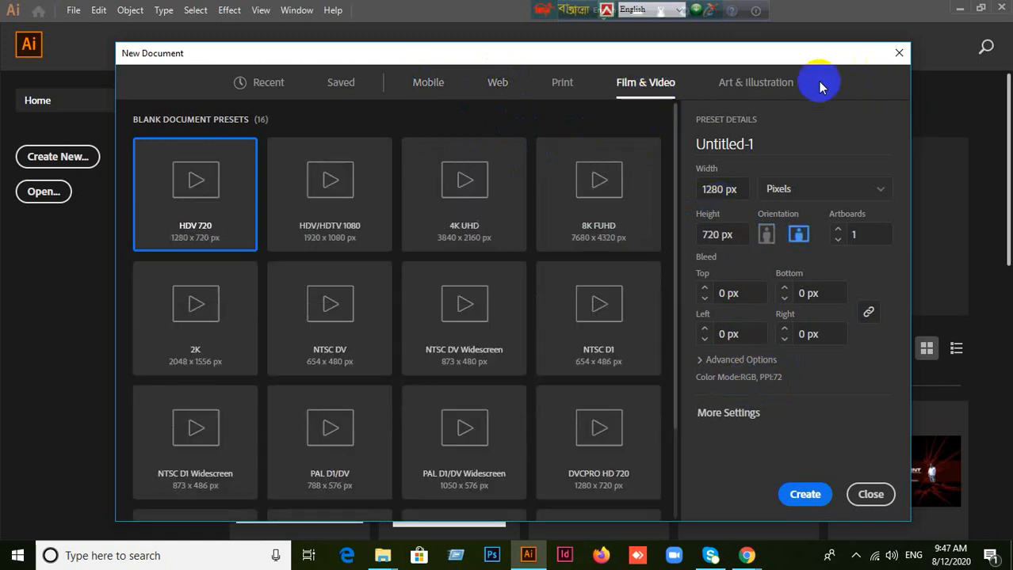
left_click(751, 89)
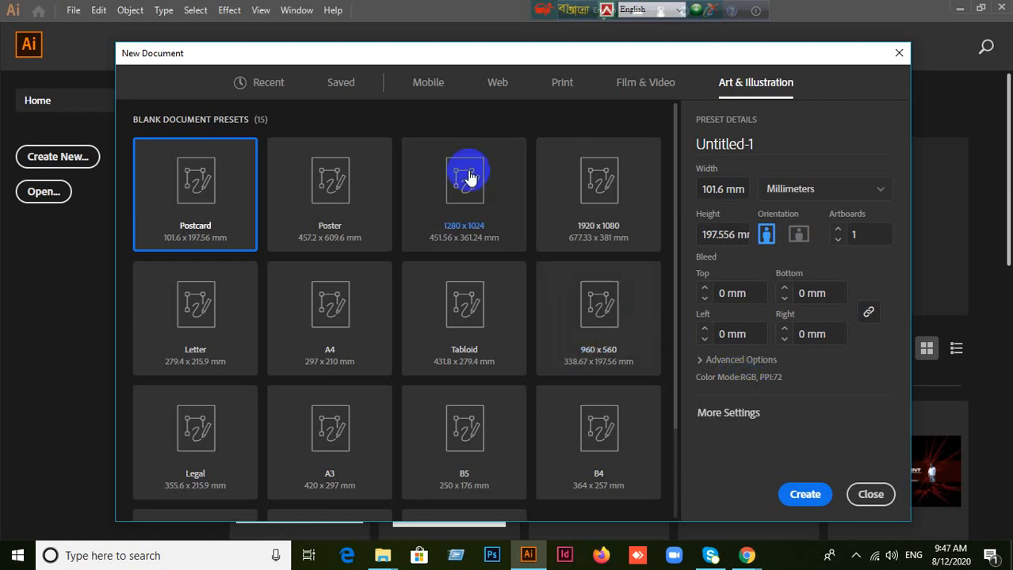
left_click(428, 87)
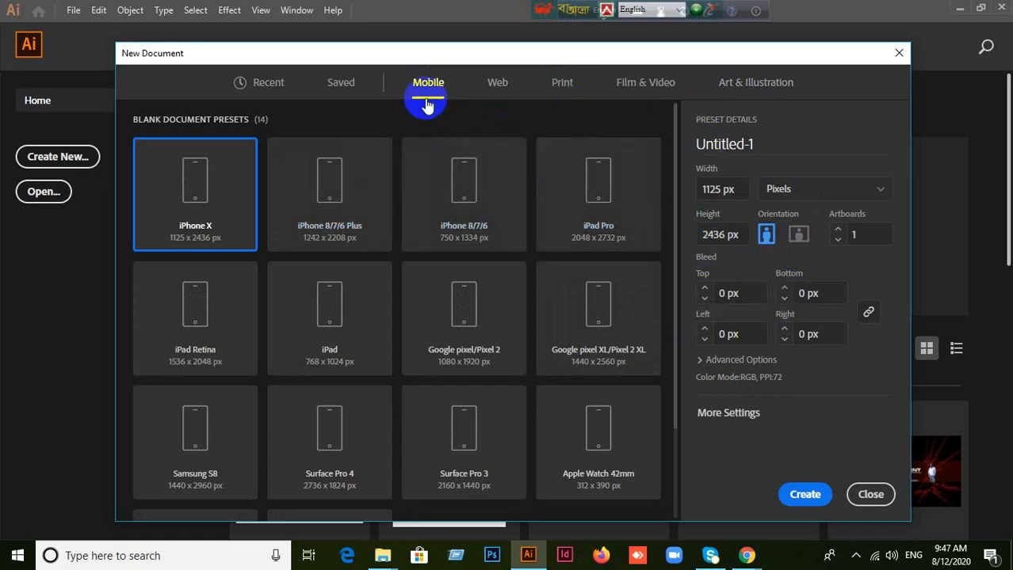
left_click(494, 92)
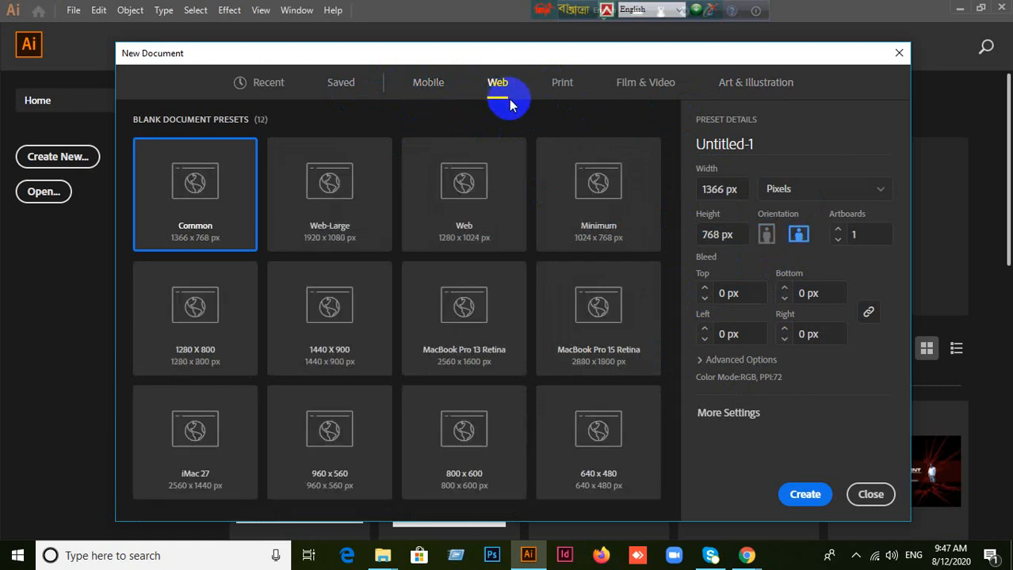
left_click(644, 84)
left_click(741, 86)
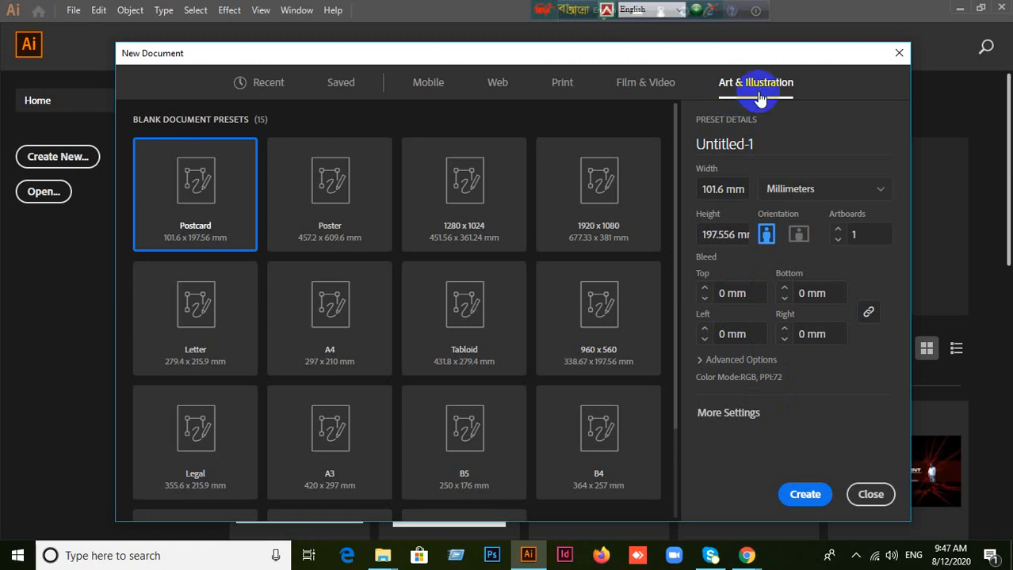
left_click(556, 89)
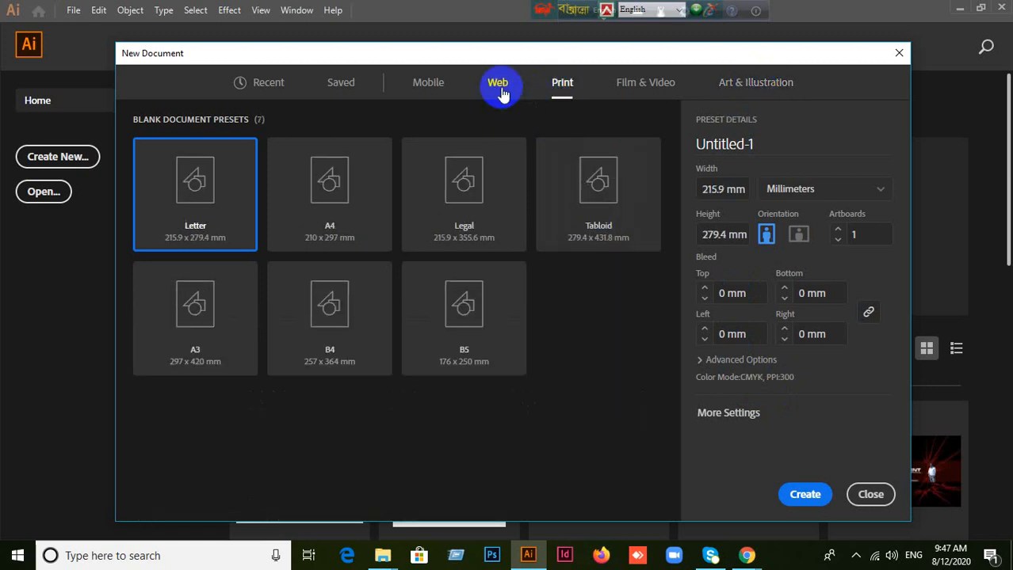
left_click(497, 89)
left_click(429, 89)
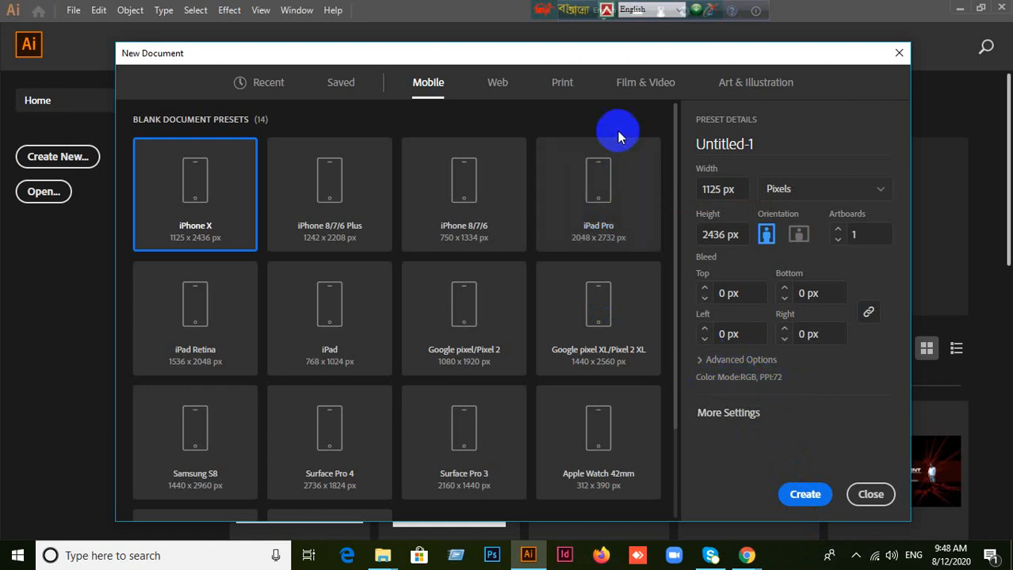
Step: Compare the Print presets with the Web presets and settle on the Print category
left_click(561, 84)
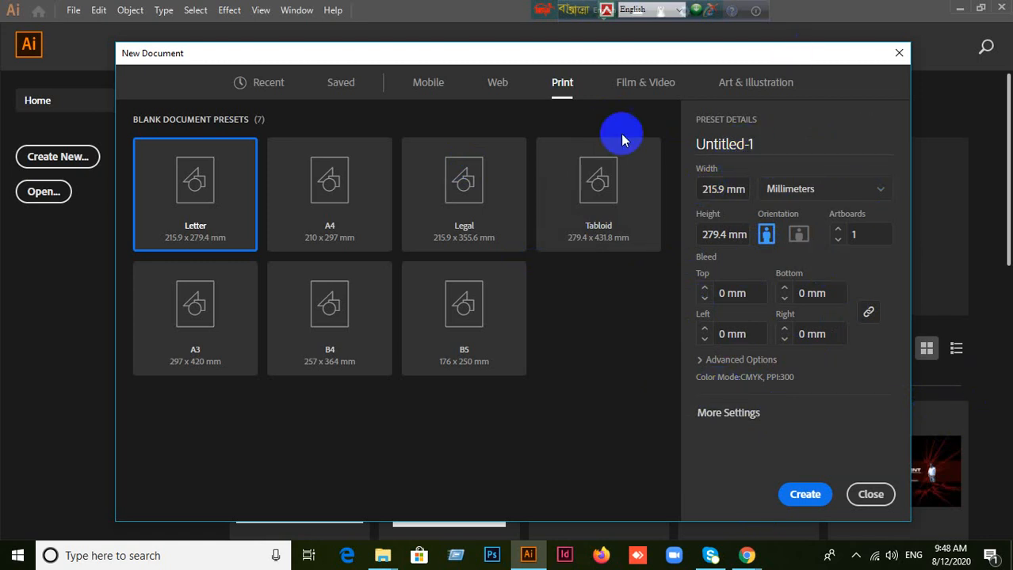
left_click(496, 83)
left_click(566, 90)
Step: Review the document name and available units, and set the new document's measurement unit to Pixels
left_click(880, 192)
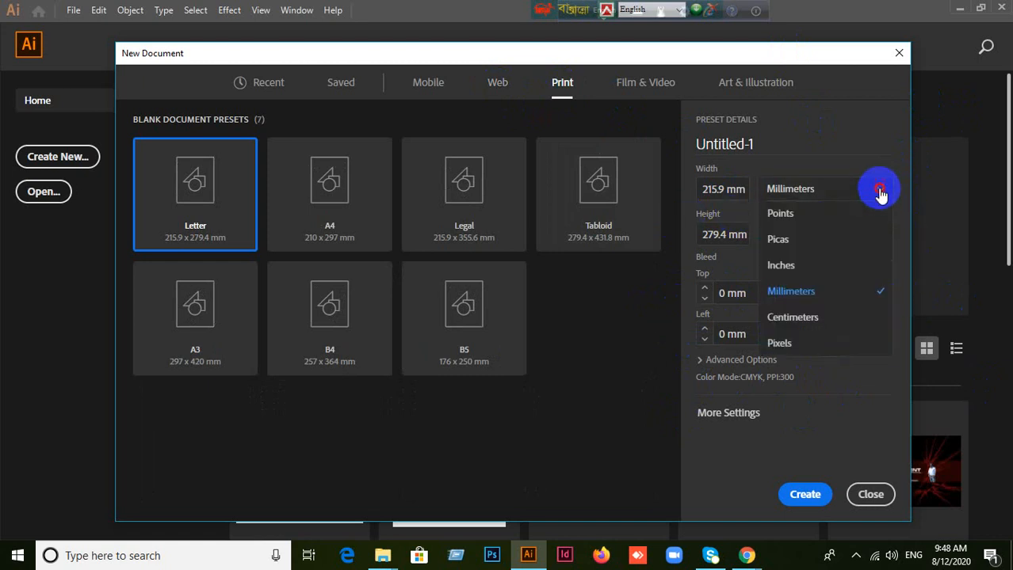
left_click(880, 192)
left_click(771, 144)
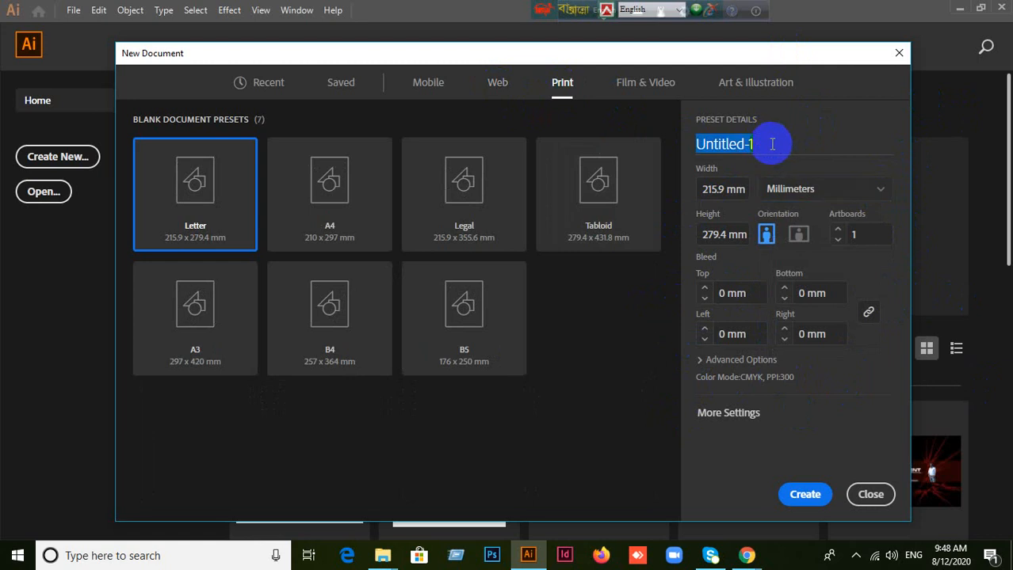
left_click(772, 144)
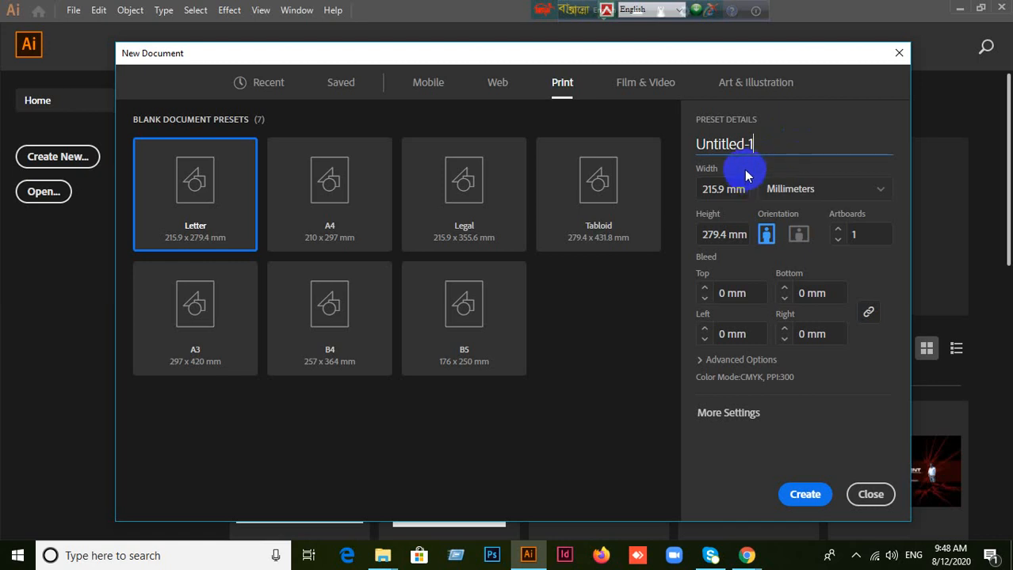
left_click(840, 202)
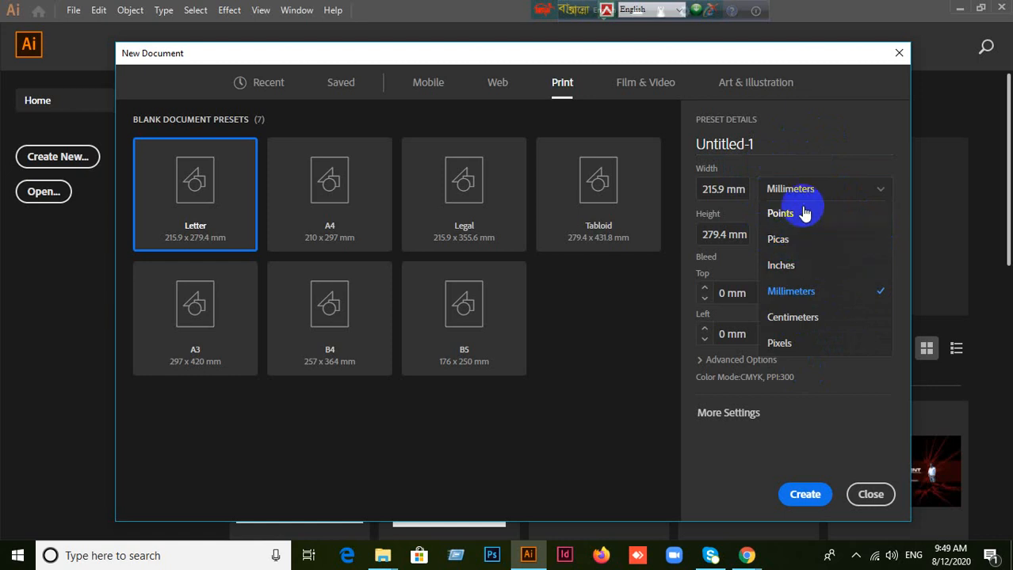
left_click(786, 344)
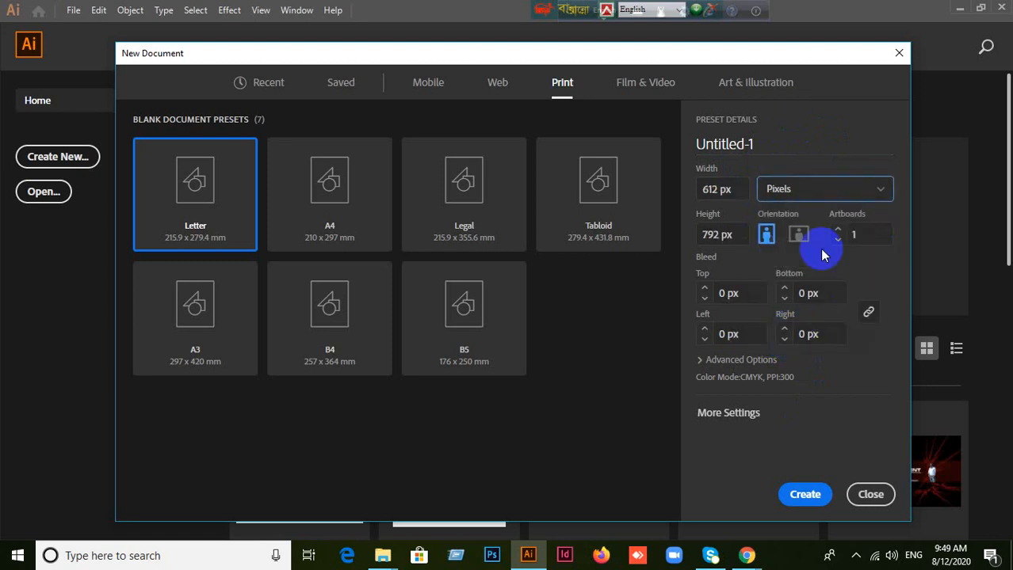
left_click(832, 199)
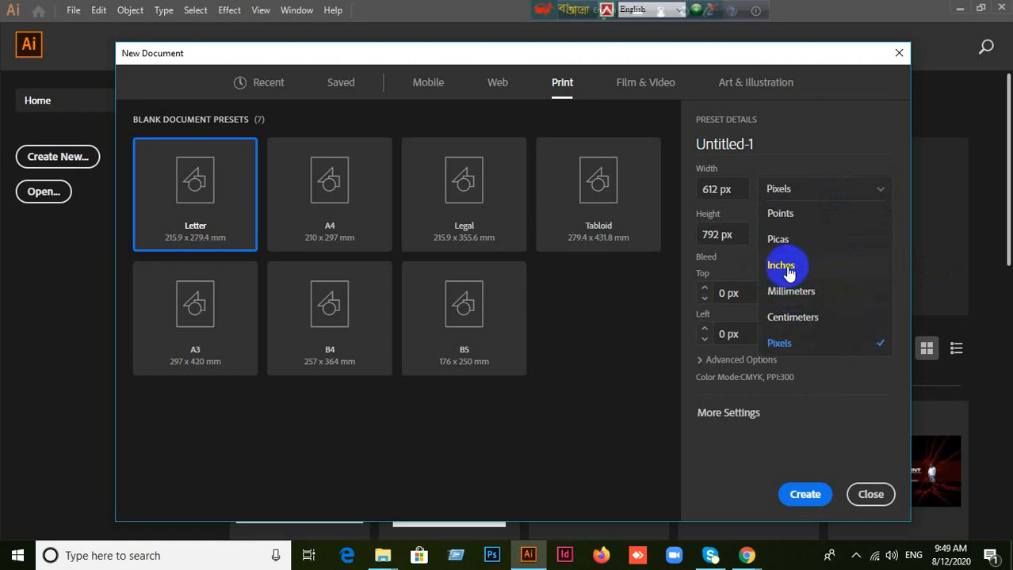
left_click(876, 193)
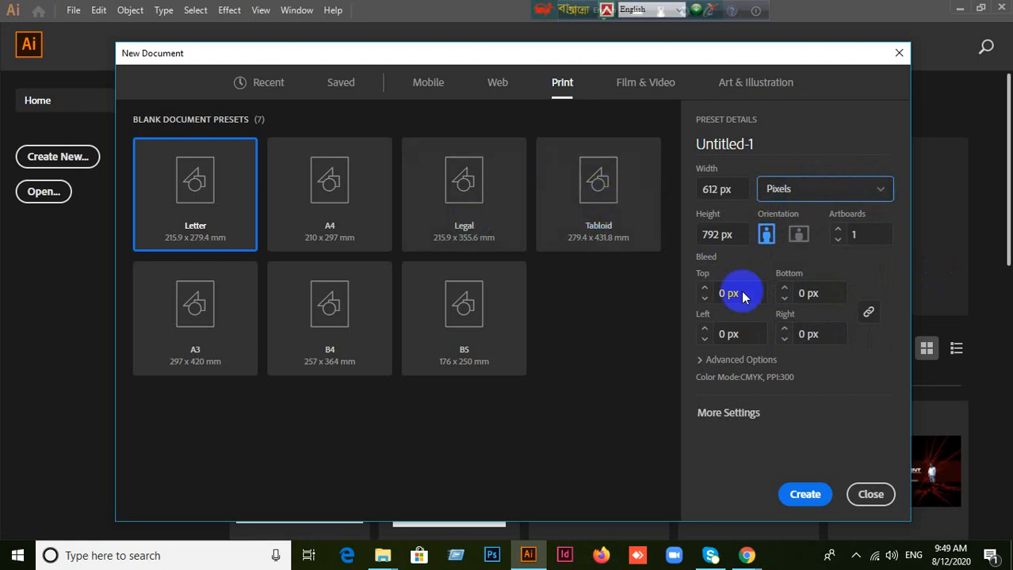
Step: Set the new document's width to 1366 px and its height to 768 px
left_click(745, 188)
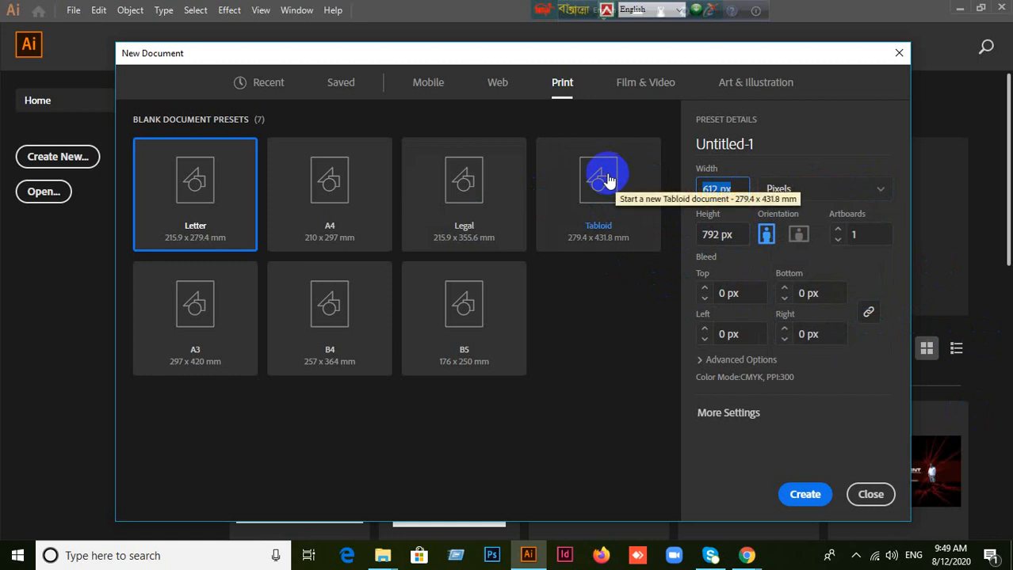
type("1366")
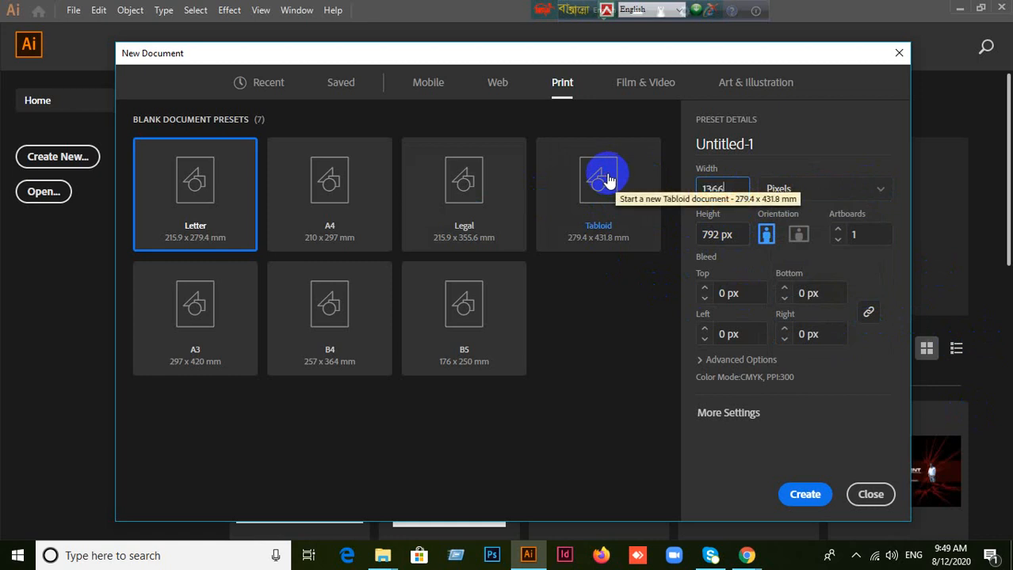
left_click(741, 235)
type("768")
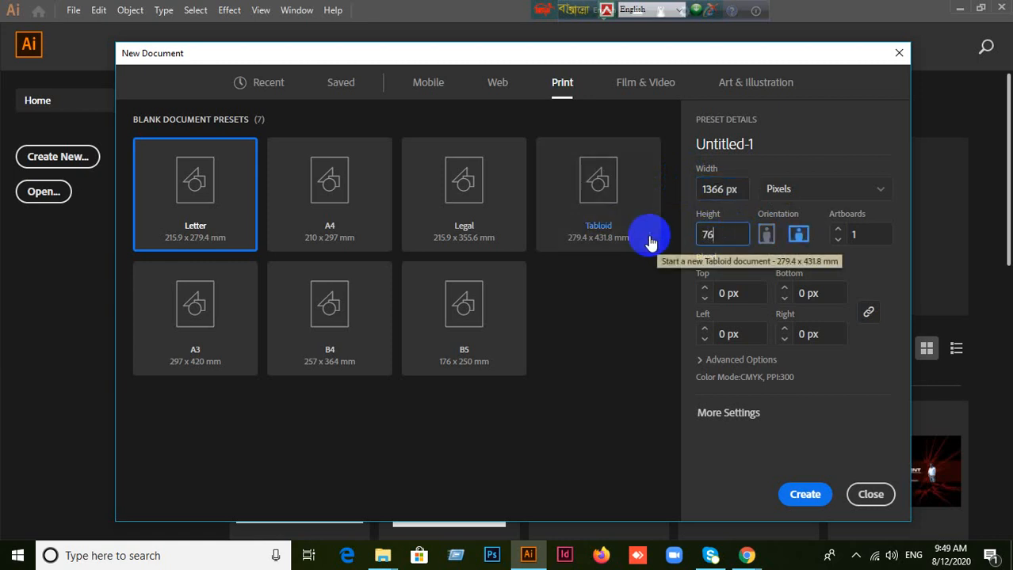
Step: Compare both orientations, choose portrait, and create the document with one artboard
left_click(766, 235)
left_click(798, 235)
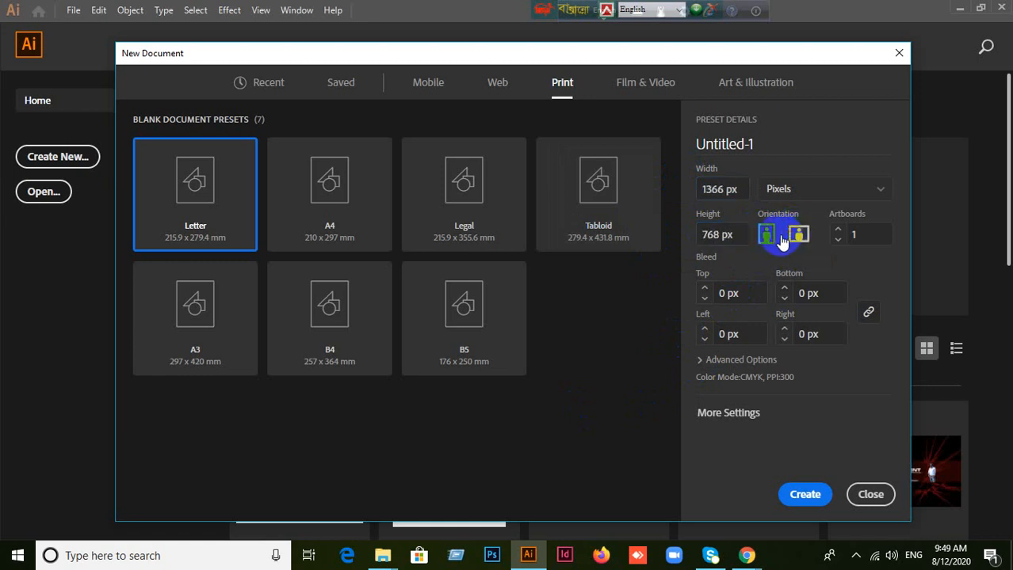
left_click(767, 234)
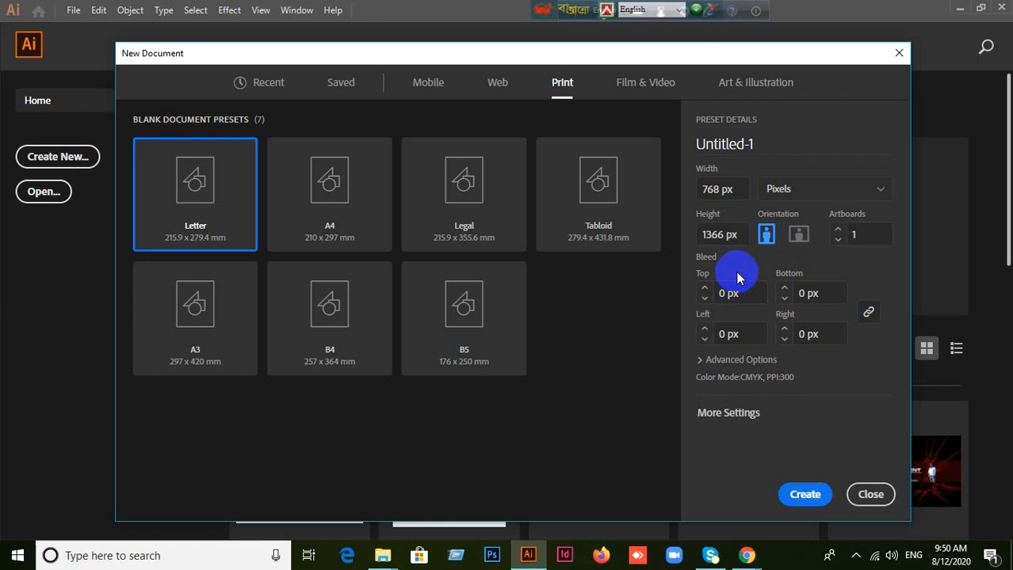
left_click(873, 234)
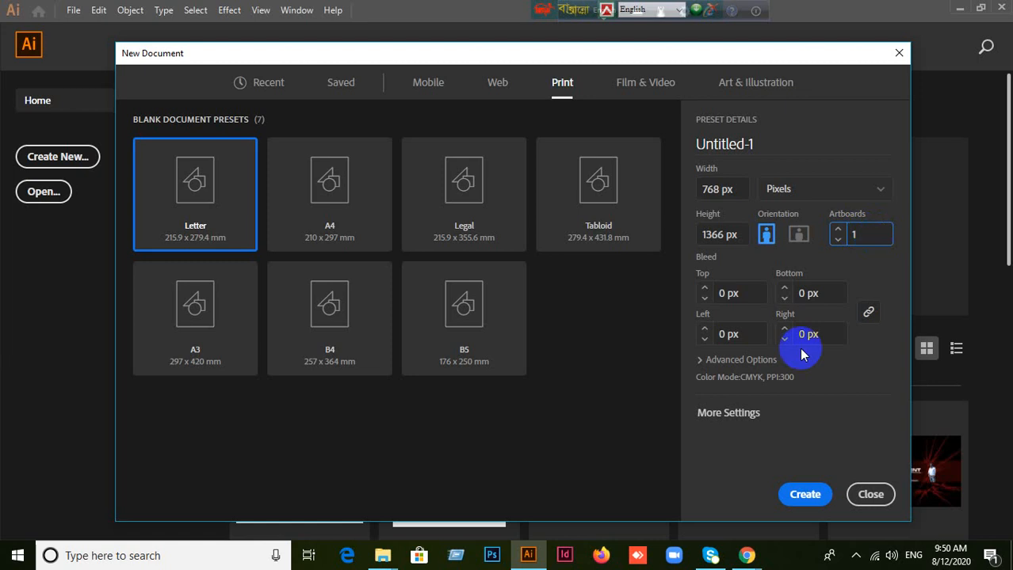
left_click(802, 494)
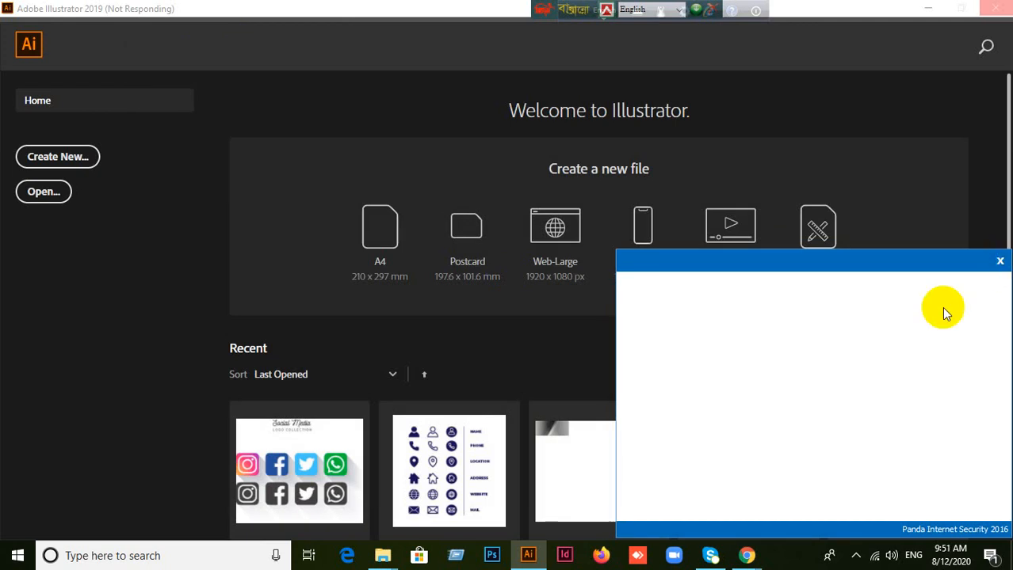
Step: Switch to the Google Meet window in Chrome to check on the class, and return to Illustrator
mouse_move(745, 554)
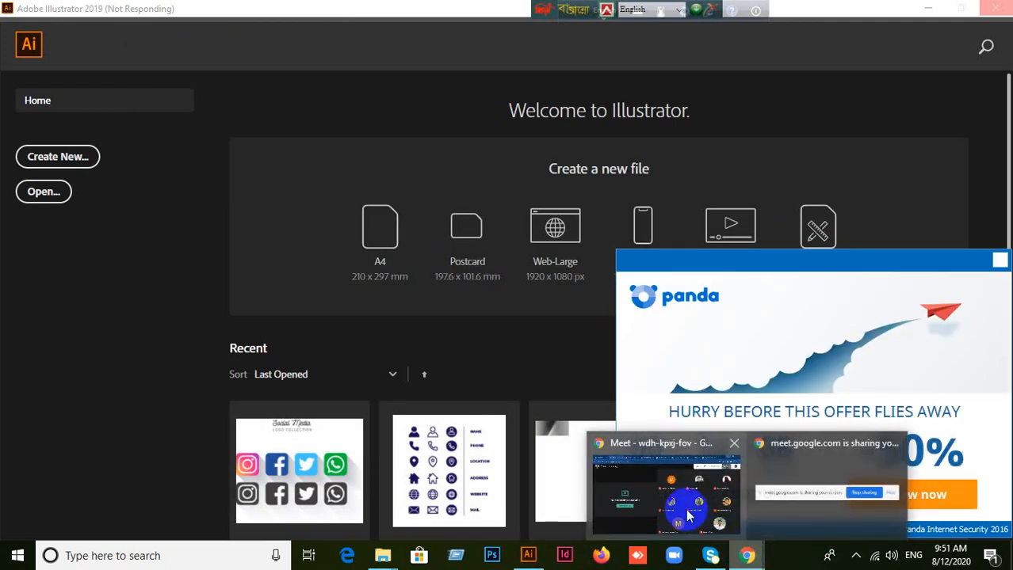
left_click(688, 517)
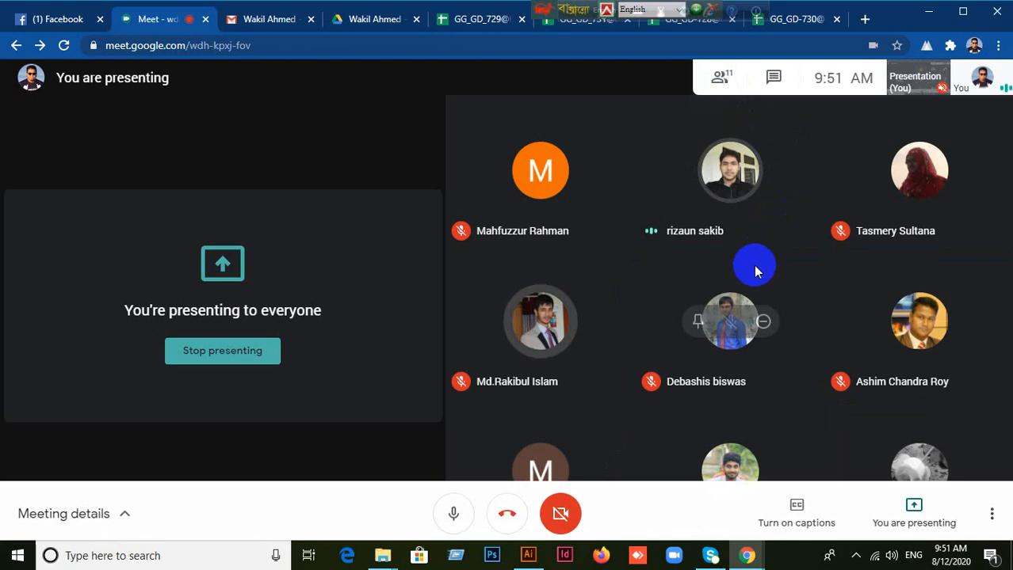
left_click(527, 554)
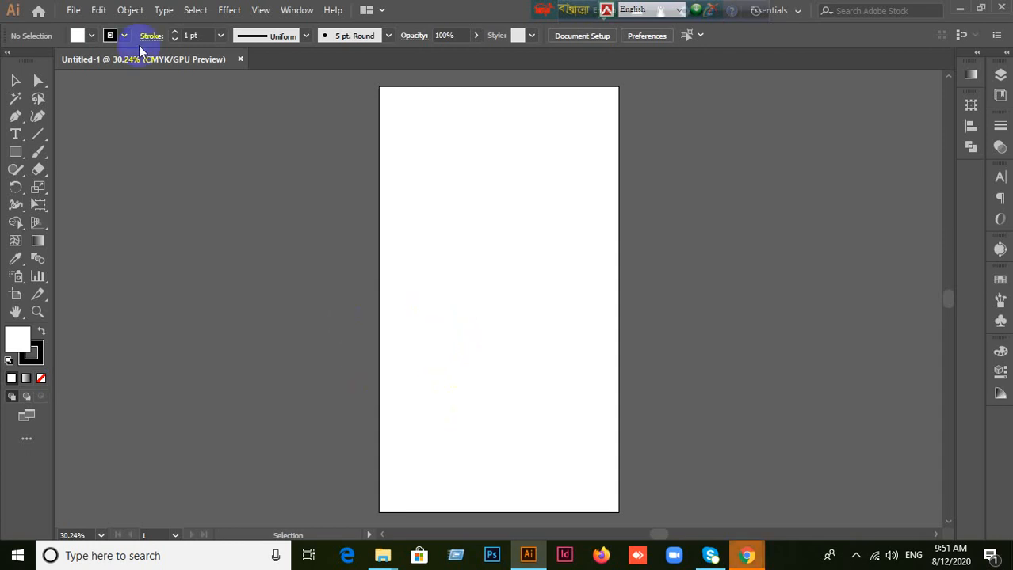
Step: Look over the File commands and close the blank Untitled-1 document
left_click(73, 9)
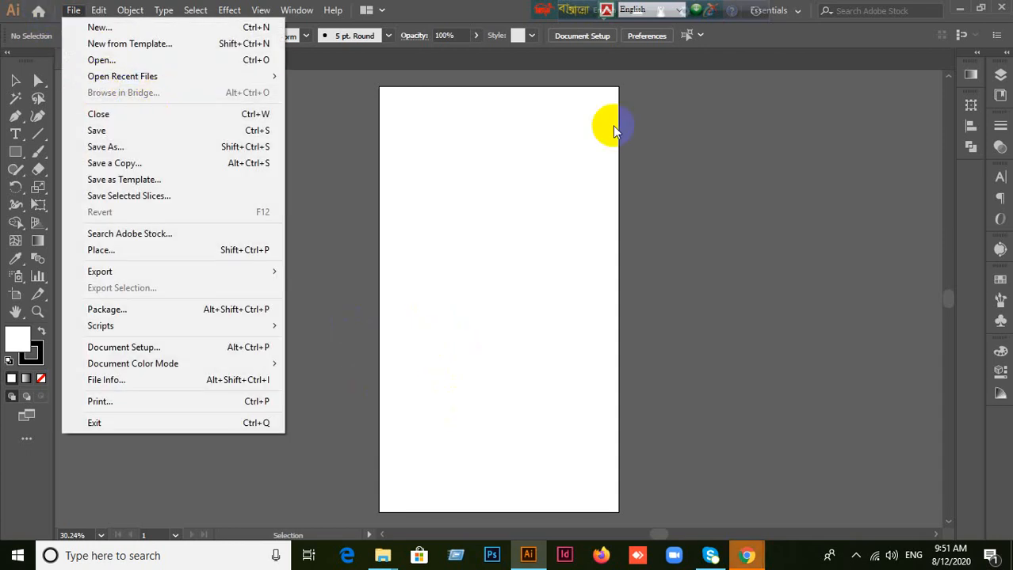
left_click(769, 127)
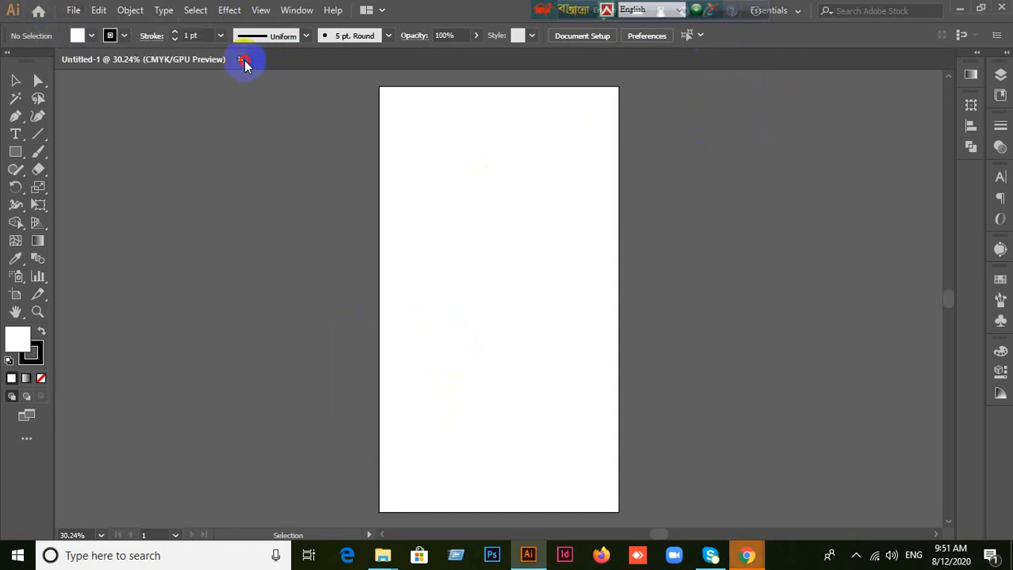
key("ctrl+w")
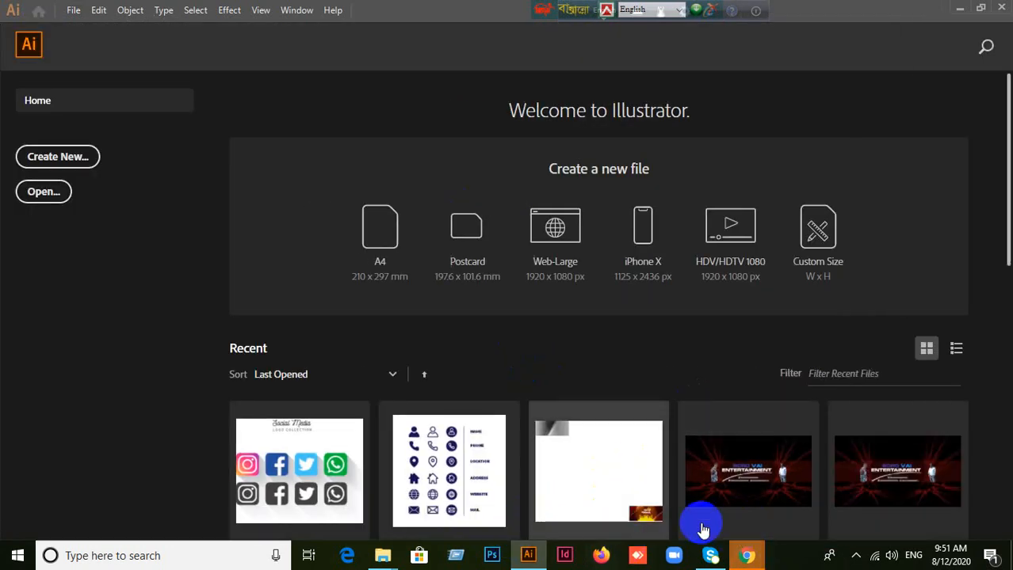
Step: Check on the class in the Google Meet window in Chrome, and return to Illustrator
mouse_move(748, 555)
left_click(718, 495)
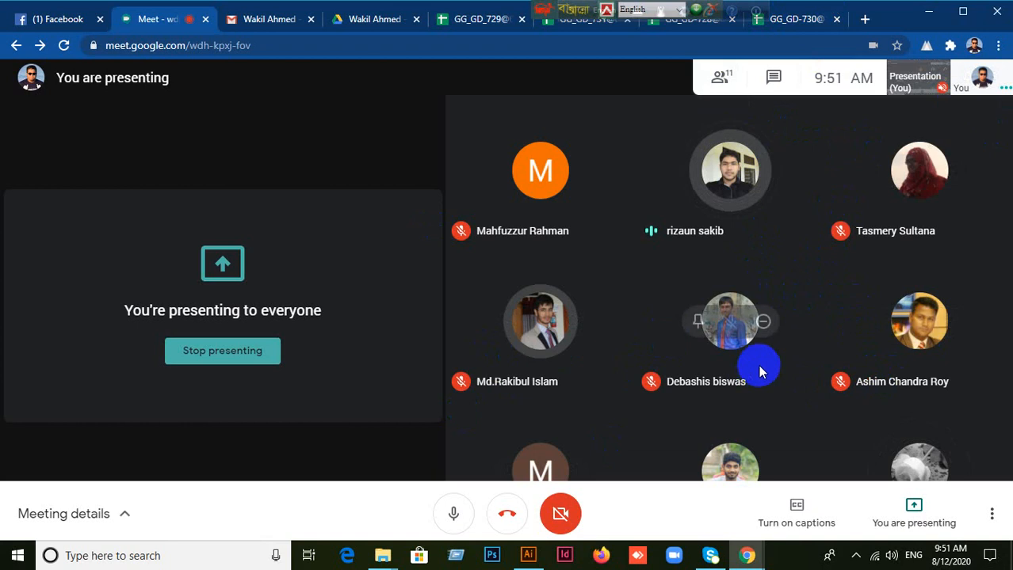
left_click(530, 558)
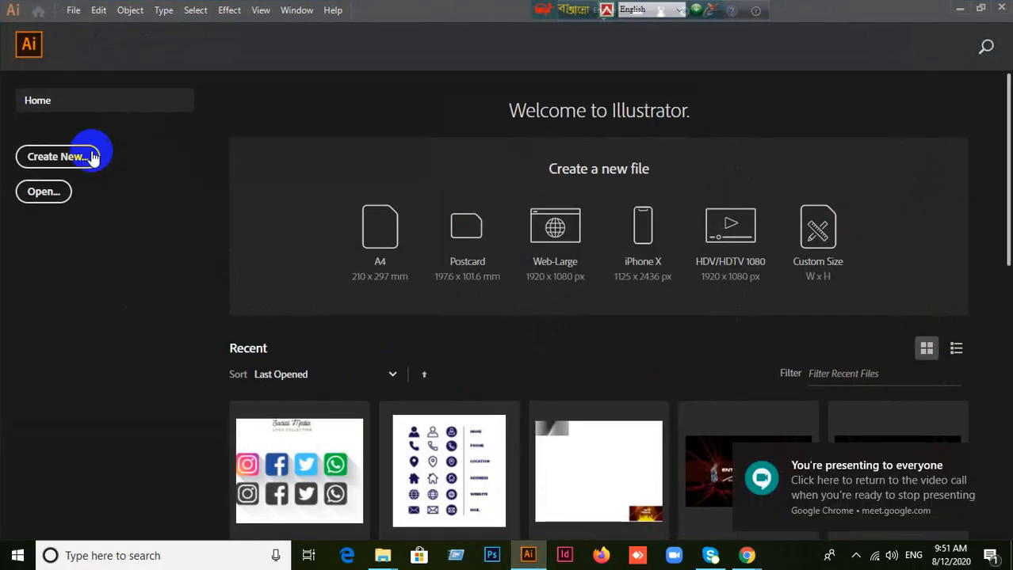
Step: Create a new portrait document, 768 x 1366 px, with the number of artboards set to 3
left_click(76, 161)
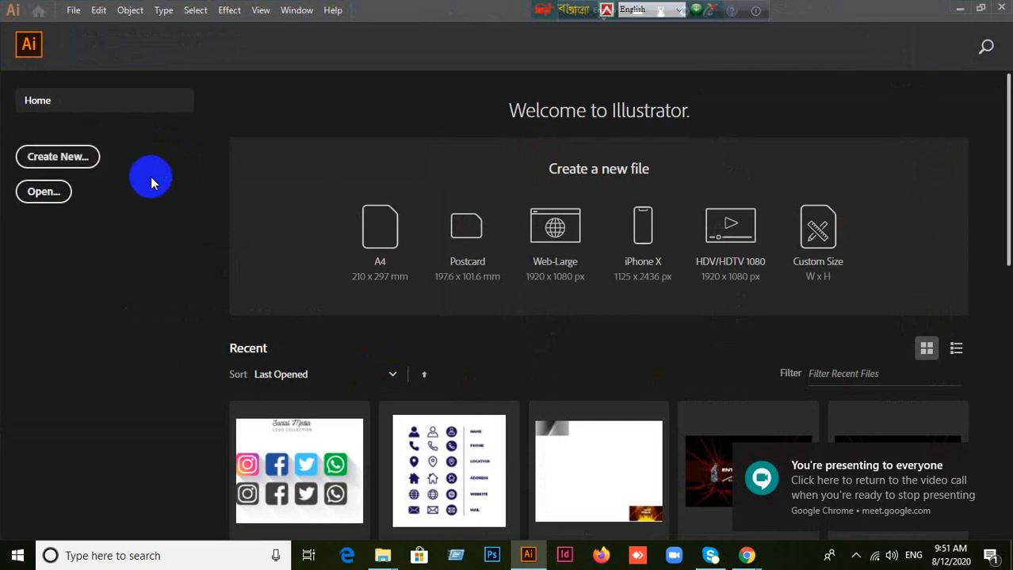
left_click(795, 269)
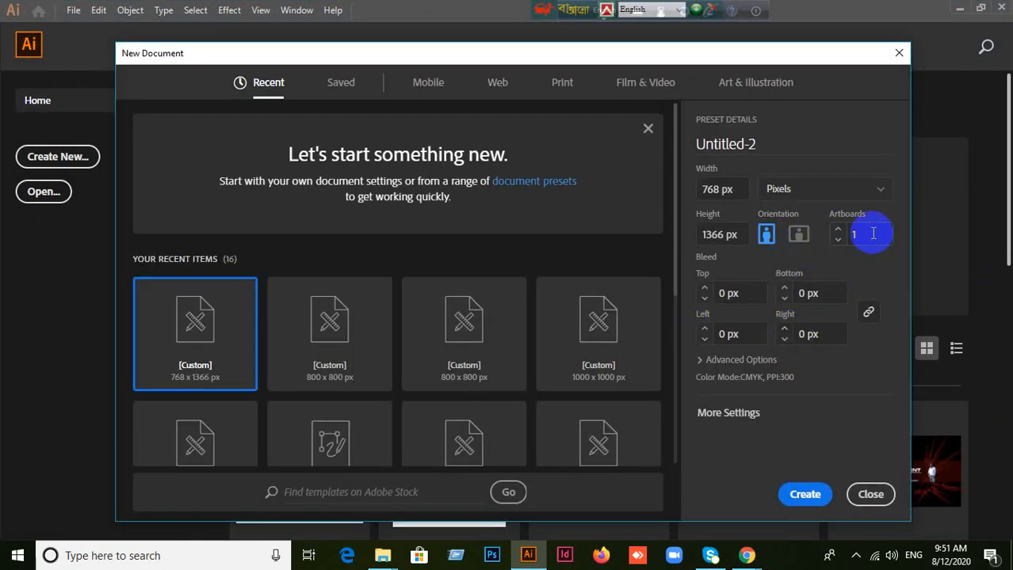
left_click(872, 234)
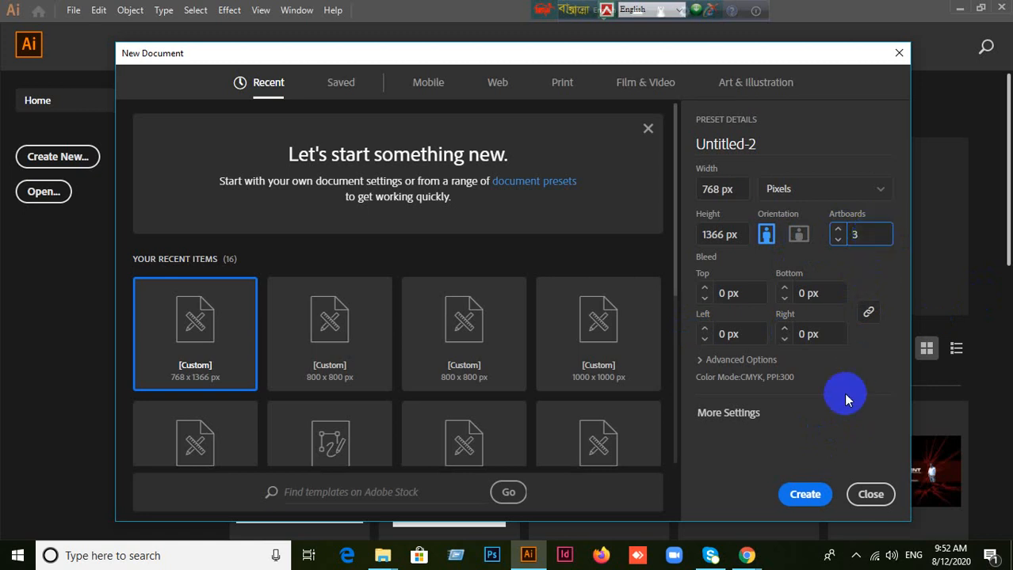
left_click(798, 497)
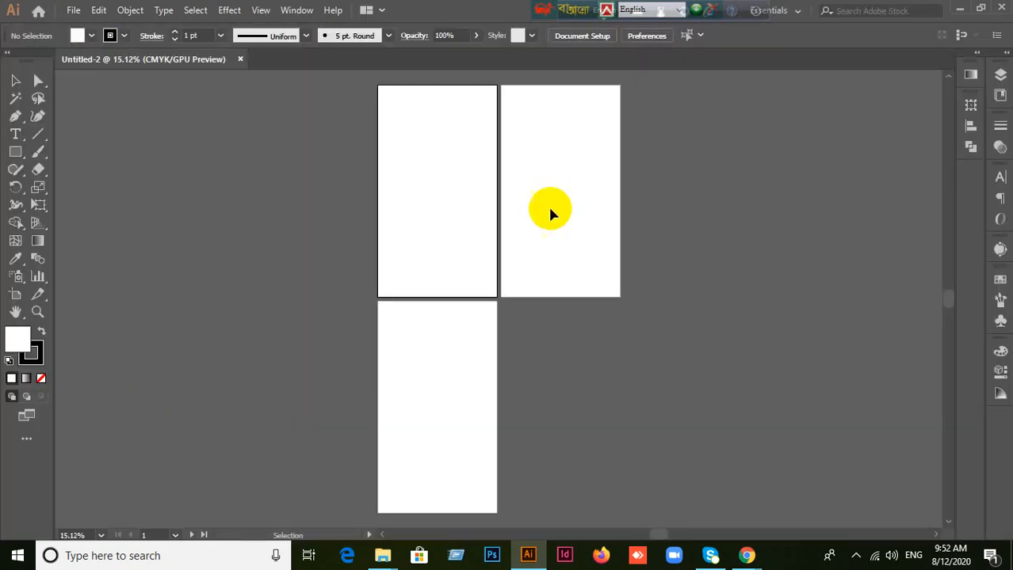
Step: Inspect the three artboards up close and close the Untitled-2 document
scroll(520, 216, "up", 3)
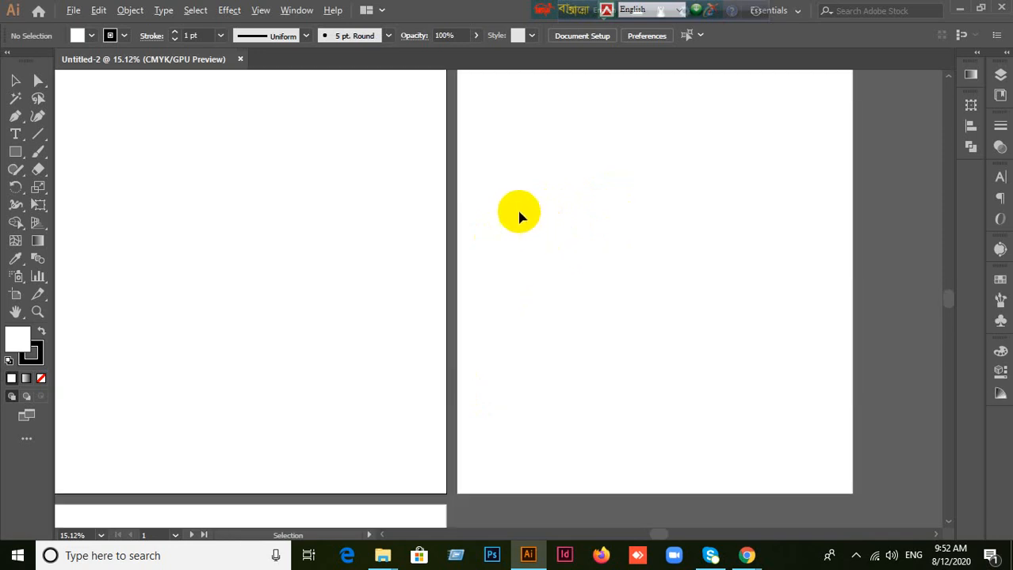
scroll(519, 215, "down", 4)
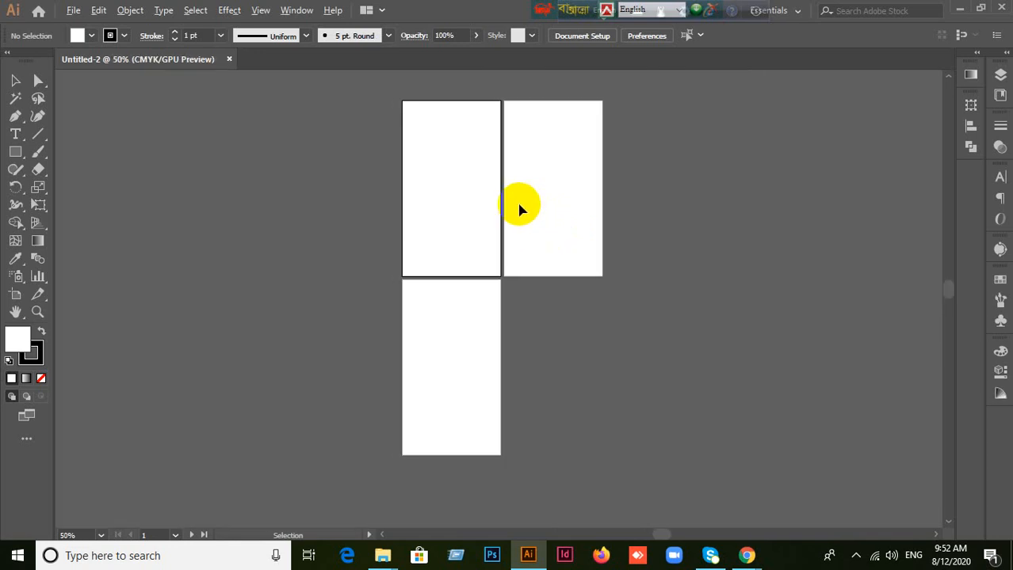
left_click(235, 61)
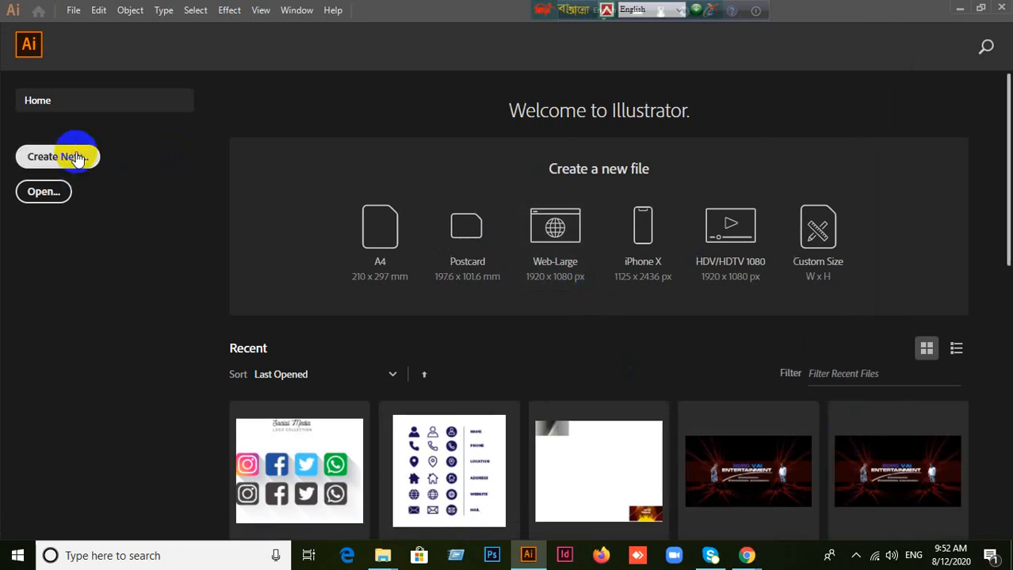
Step: Start another new document and set it to landscape, 1366 x 768 px, with one artboard
left_click(78, 158)
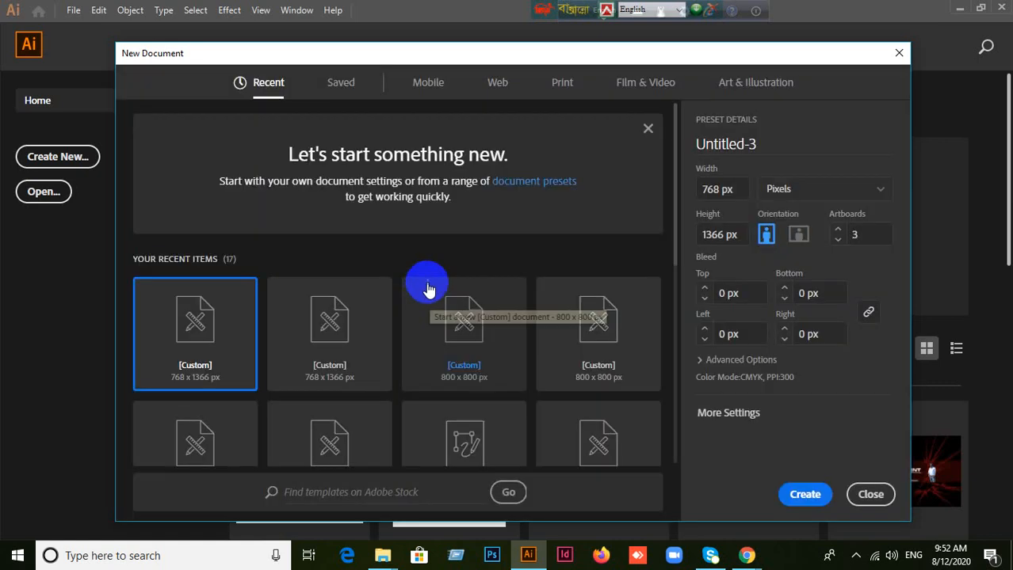
left_click(741, 191)
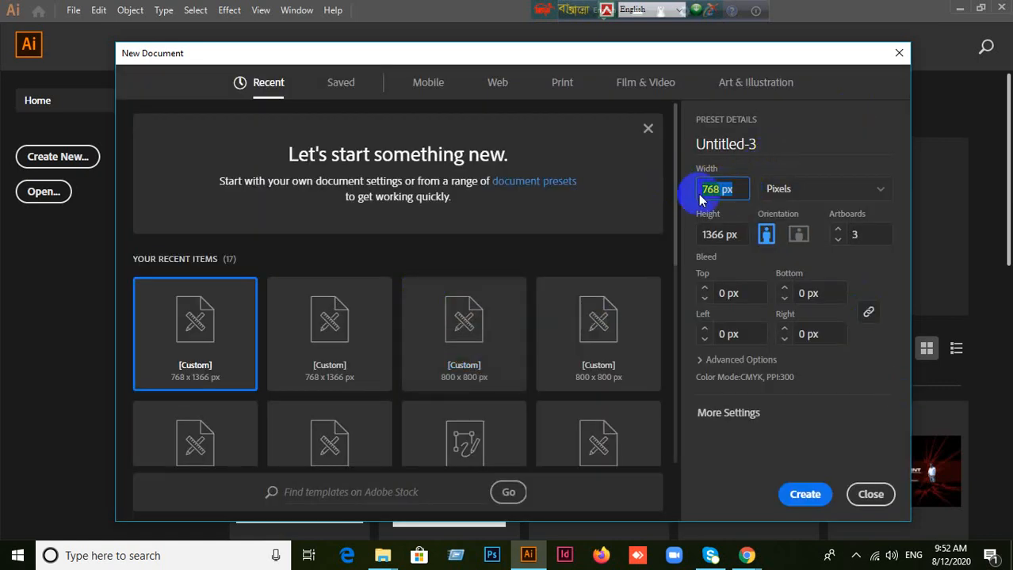
left_click(806, 236)
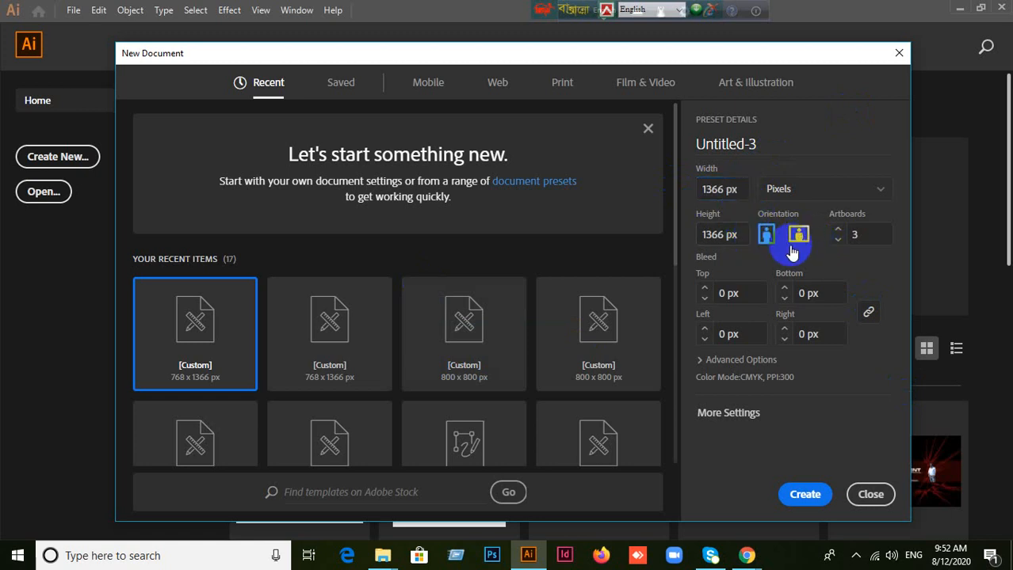
left_click(739, 190)
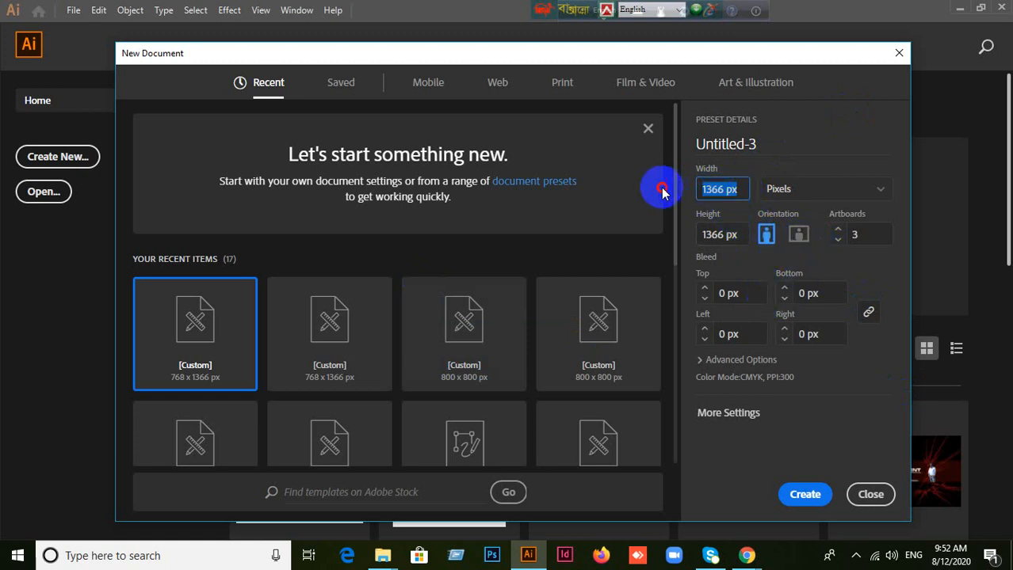
type("768")
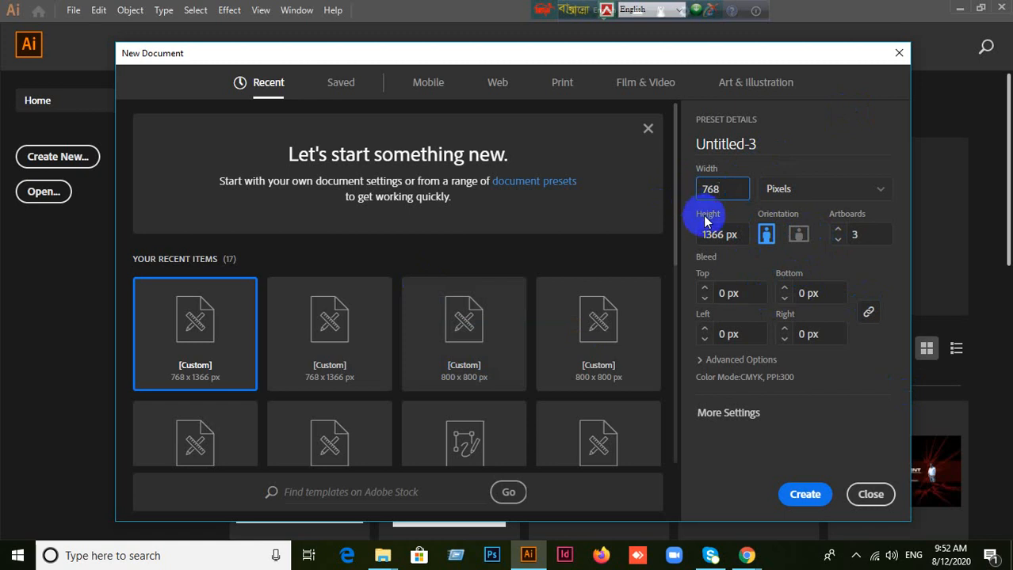
left_click(798, 236)
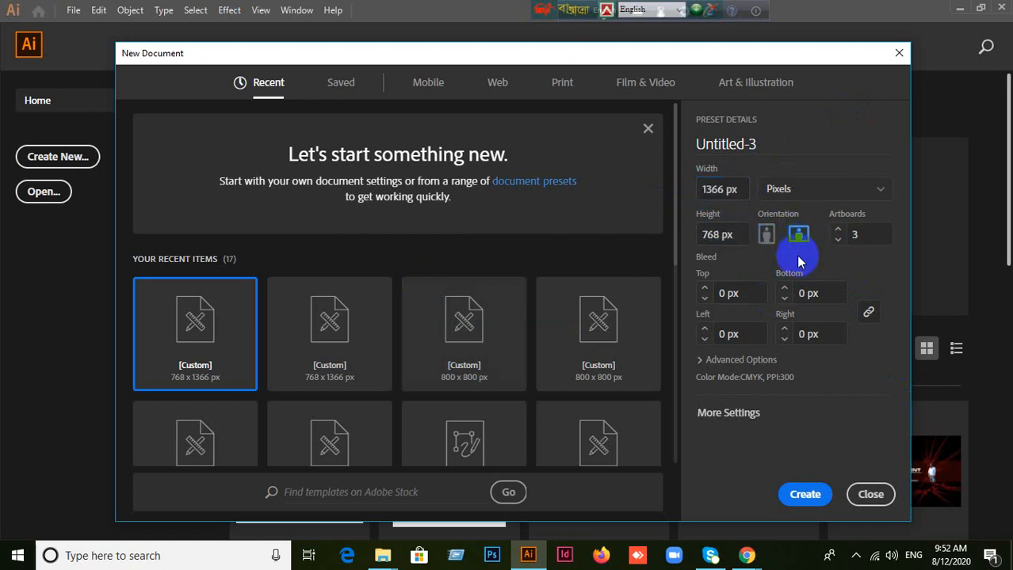
left_click(832, 234)
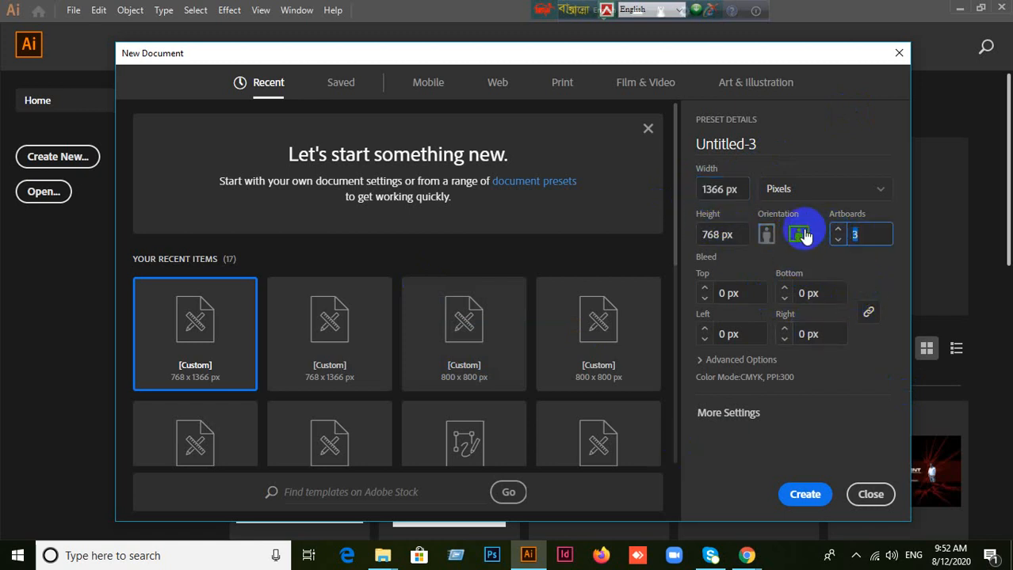
left_click(846, 272)
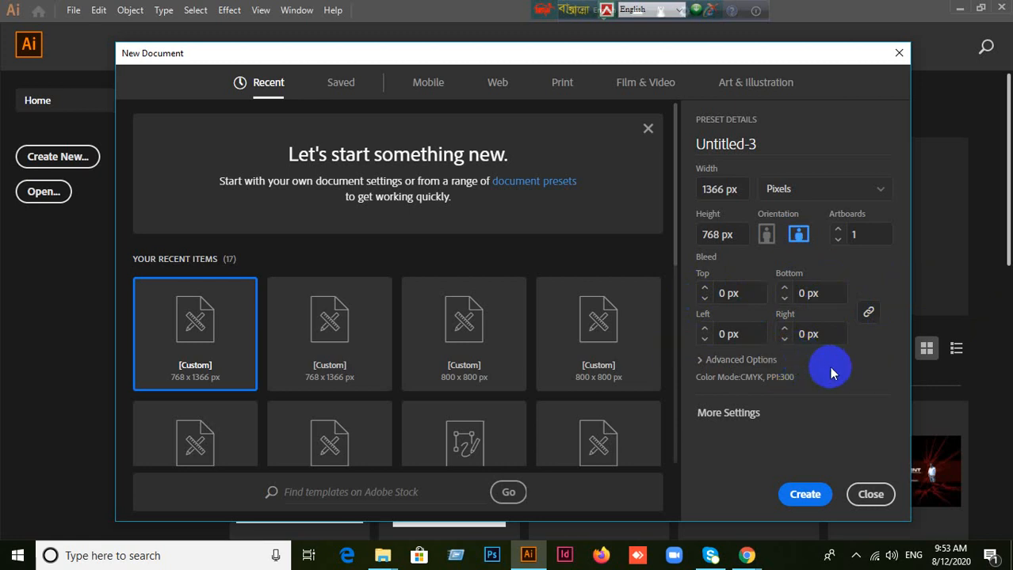
Step: Expand the advanced options and examine the color mode, raster effects and preview mode settings
left_click(706, 363)
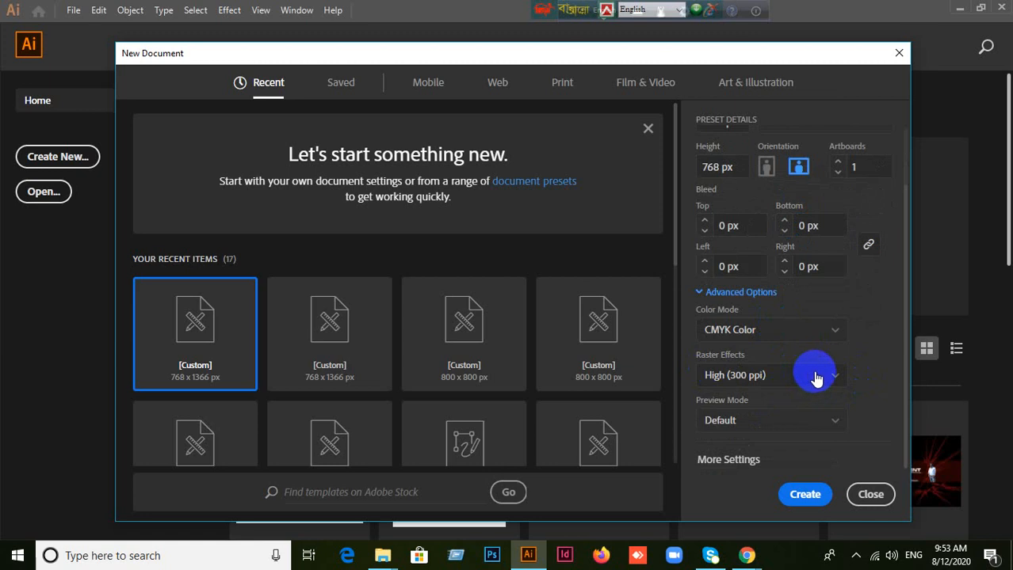
scroll(752, 376, "up", 2)
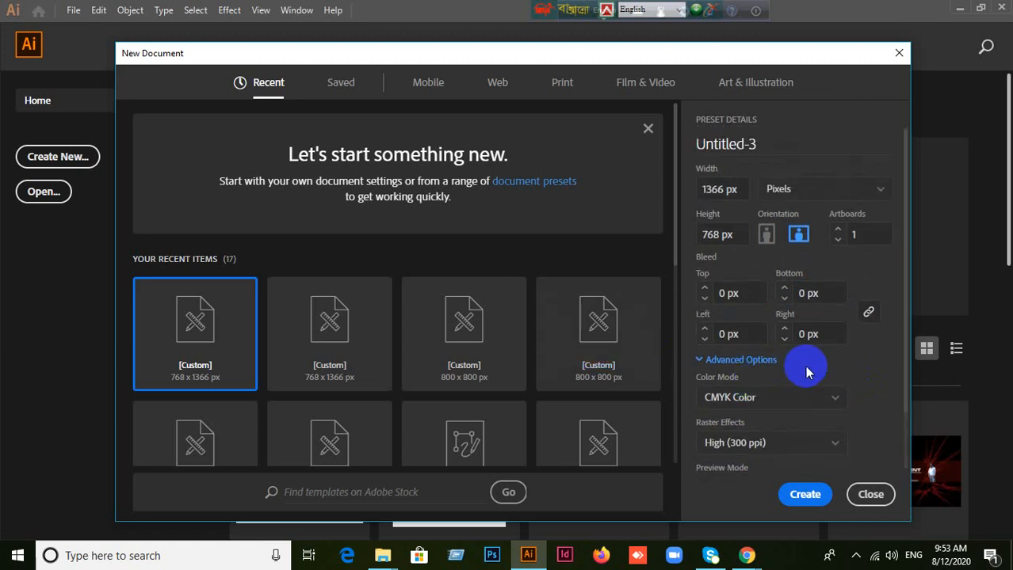
scroll(800, 368, "down", 2)
left_click(700, 294)
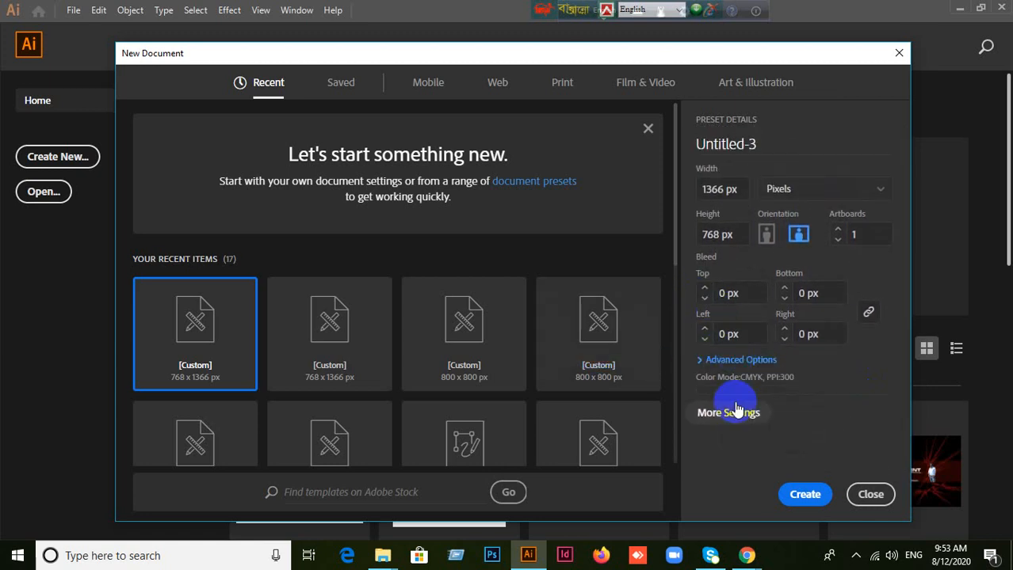
left_click(702, 361)
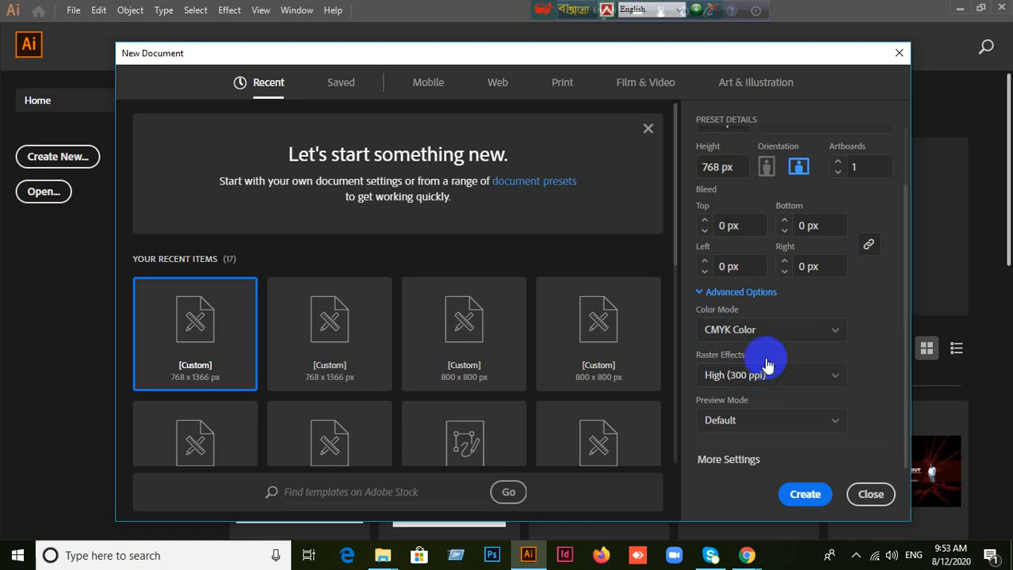
Step: Open the additional document settings and set the number of artboards to 4
left_click(728, 464)
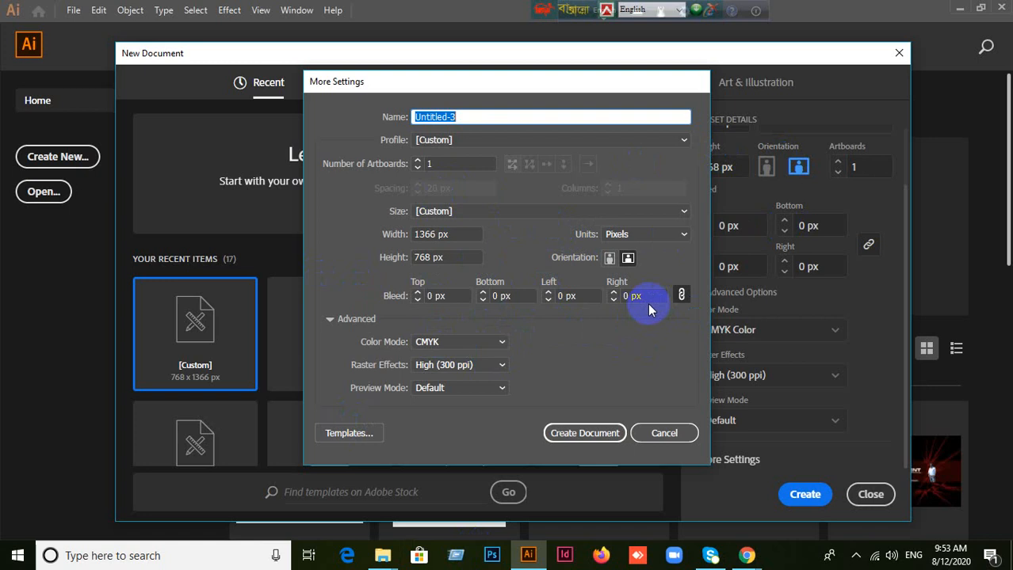
double_click(436, 163)
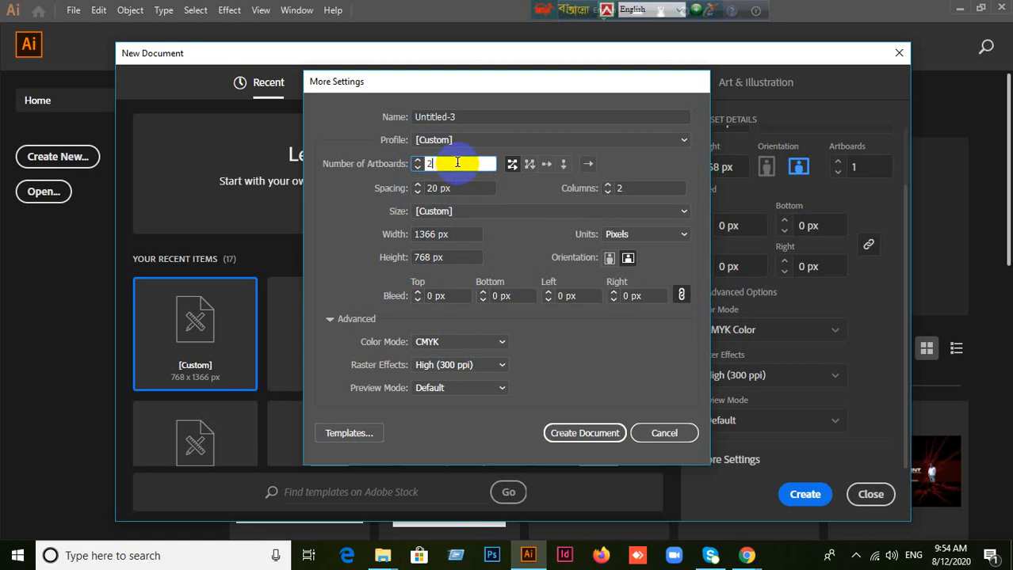
key("BackSpace")
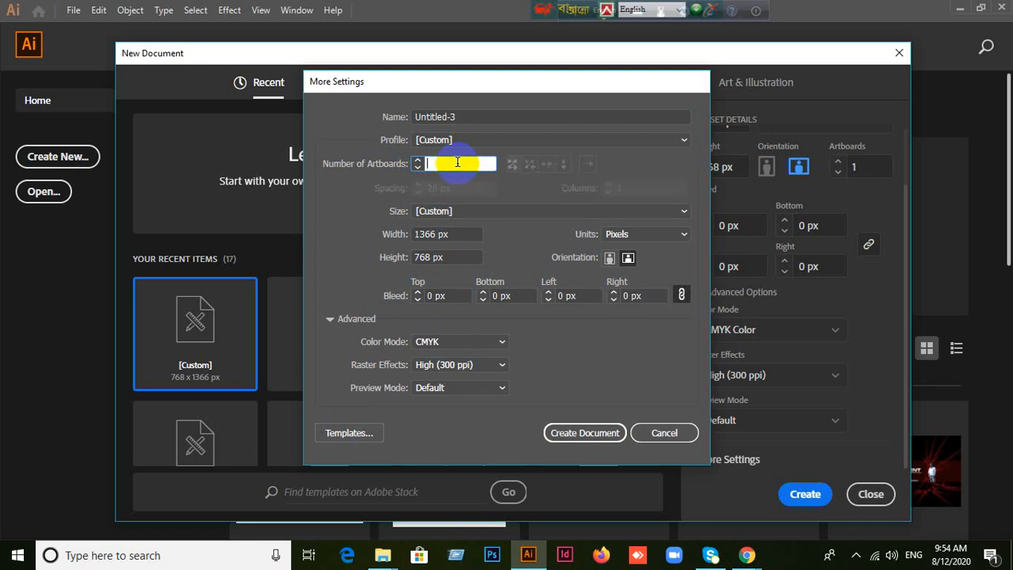
type("4")
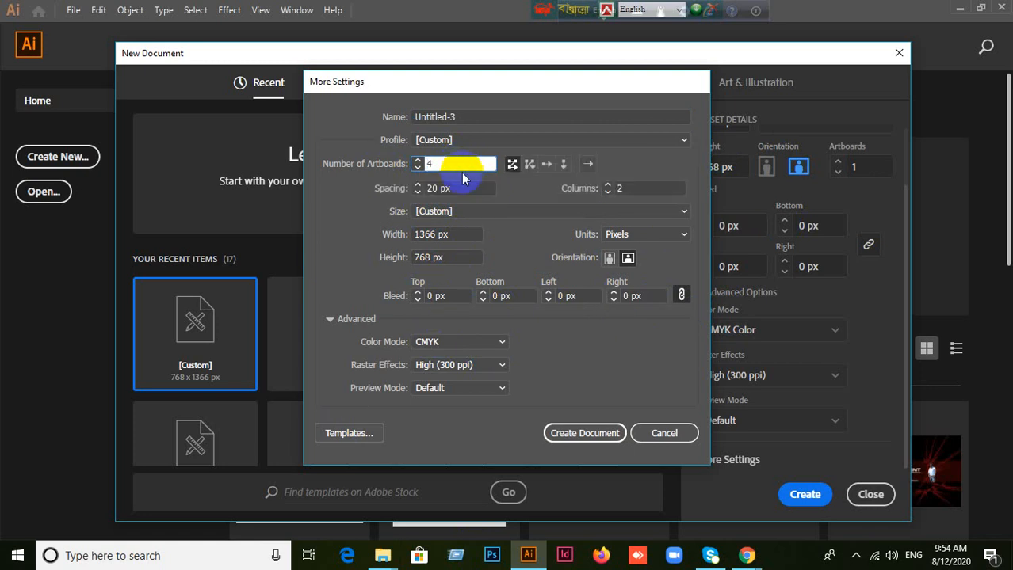
Step: Look through the available document profiles, keep [Custom], and create the four-artboard document
left_click(681, 141)
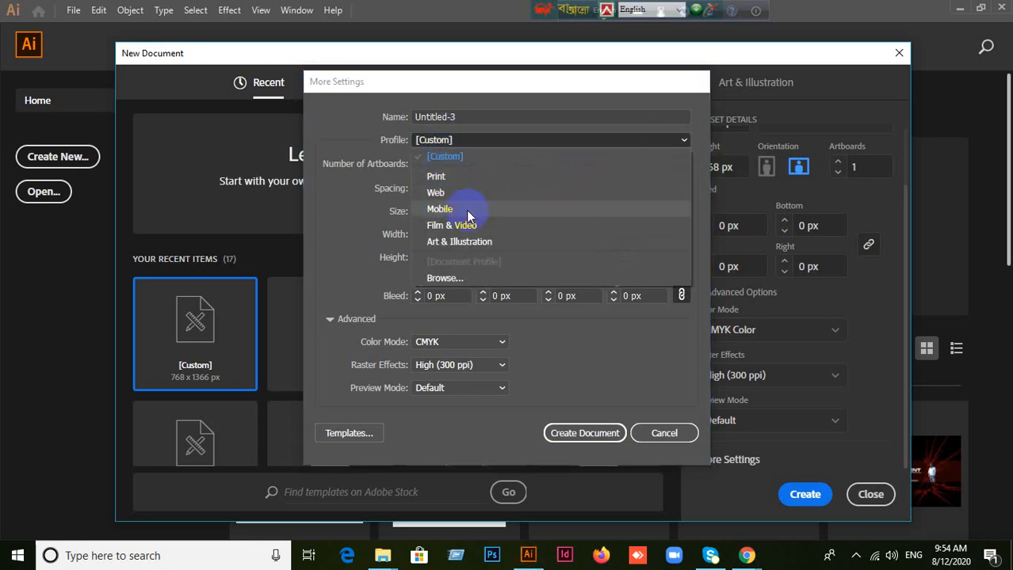
left_click(683, 144)
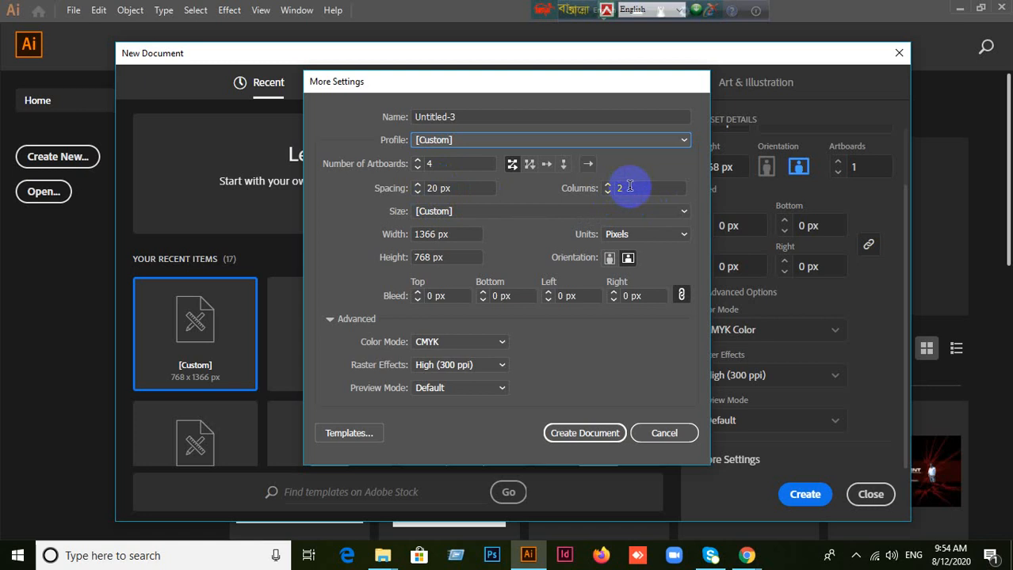
left_click(591, 434)
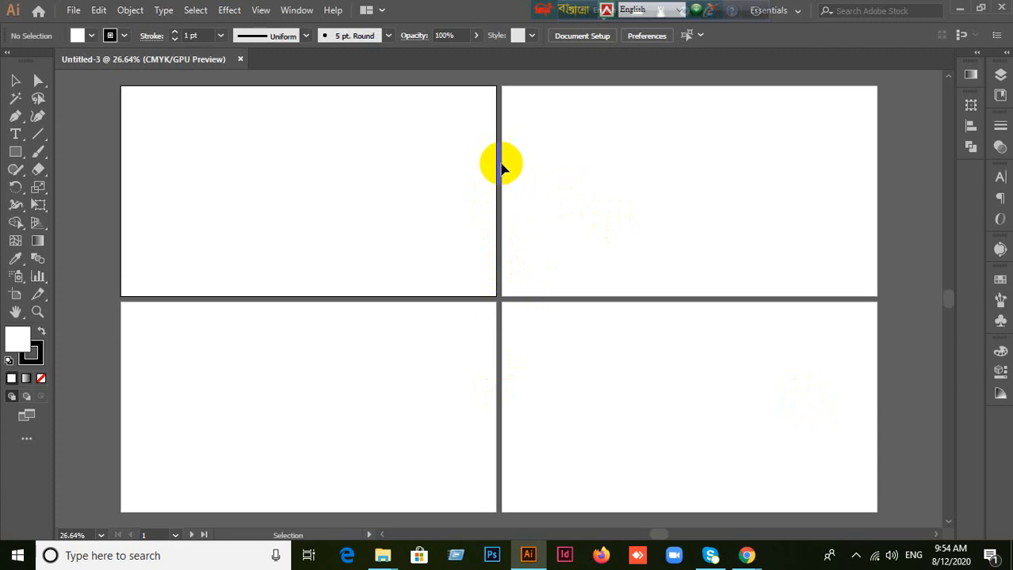
Step: Inspect the spacing between the four artboards and close the Untitled-3 document
scroll(511, 162, "up", 1, "alt")
scroll(511, 163, "up", 1, "alt")
scroll(499, 212, "down", 2, "alt")
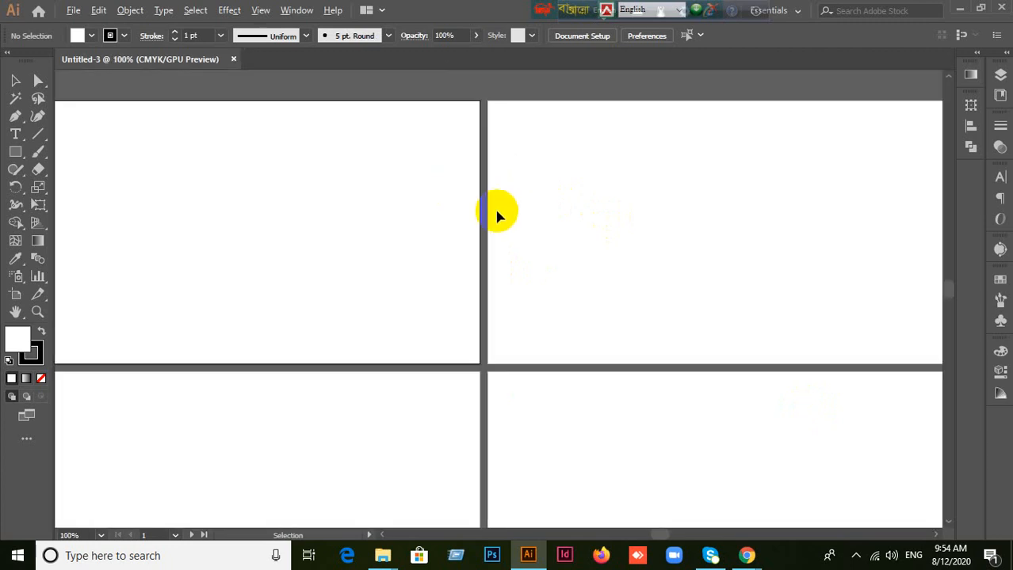
left_click(230, 60)
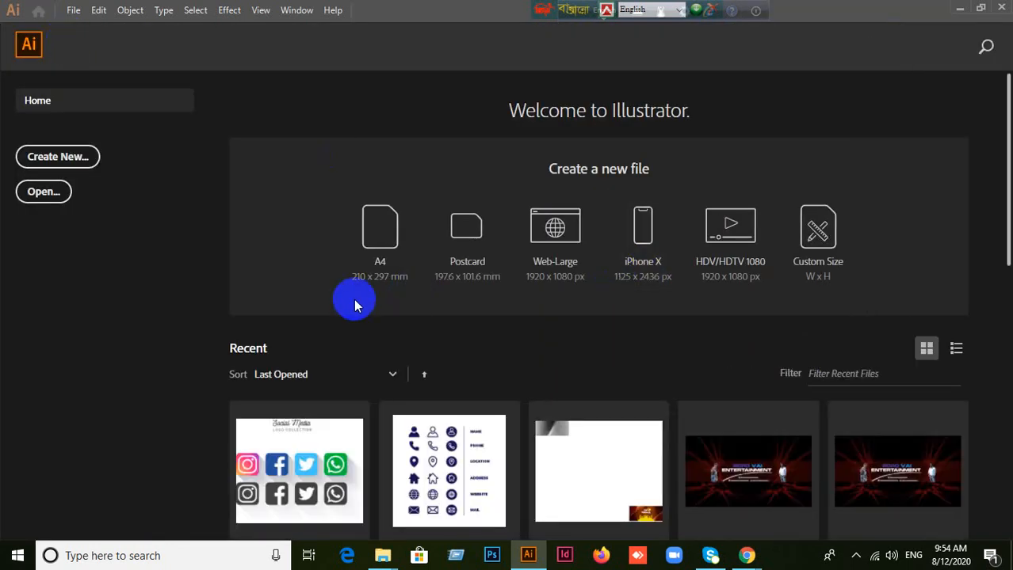
Step: Start a new document, open its additional settings, and look through the preset page sizes while keeping [Custom]
left_click(88, 158)
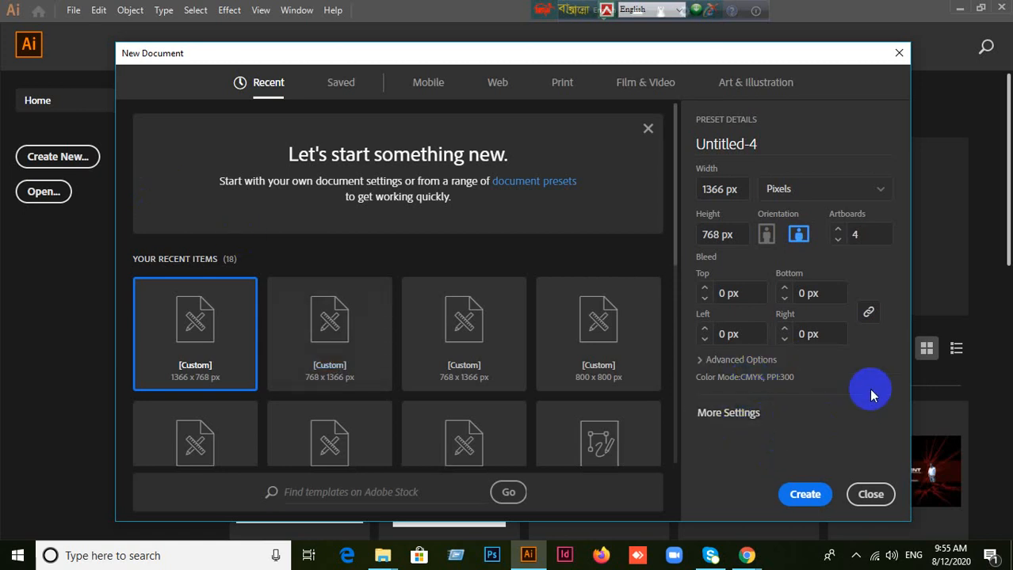
left_click(766, 414)
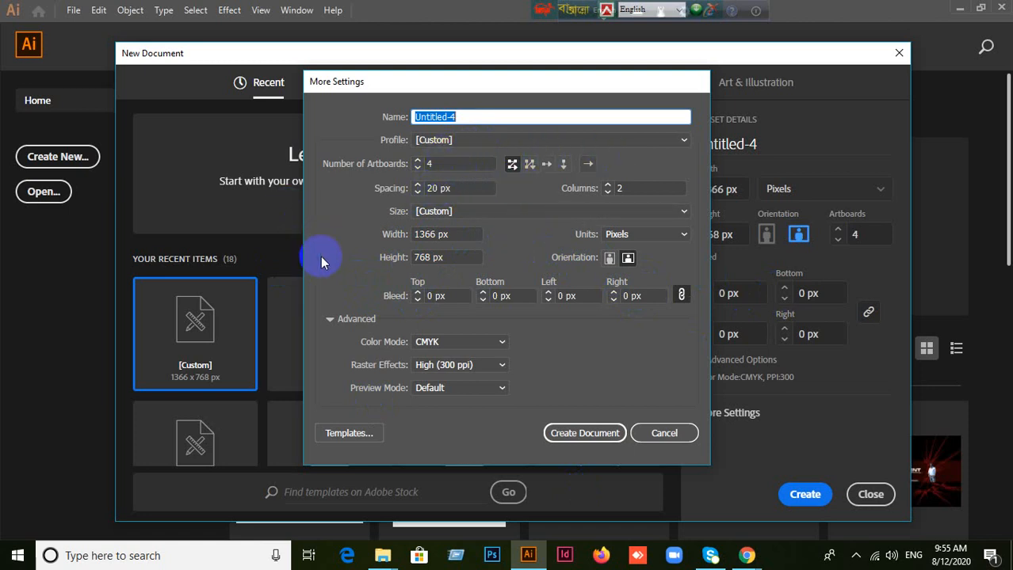
left_click(634, 215)
left_click(635, 215)
left_click(635, 216)
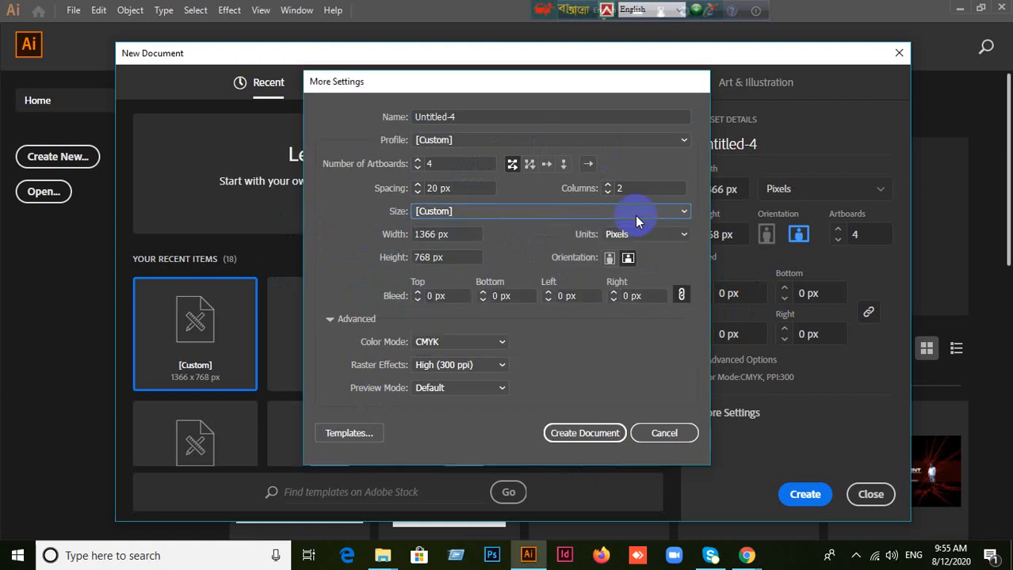
left_click(635, 216)
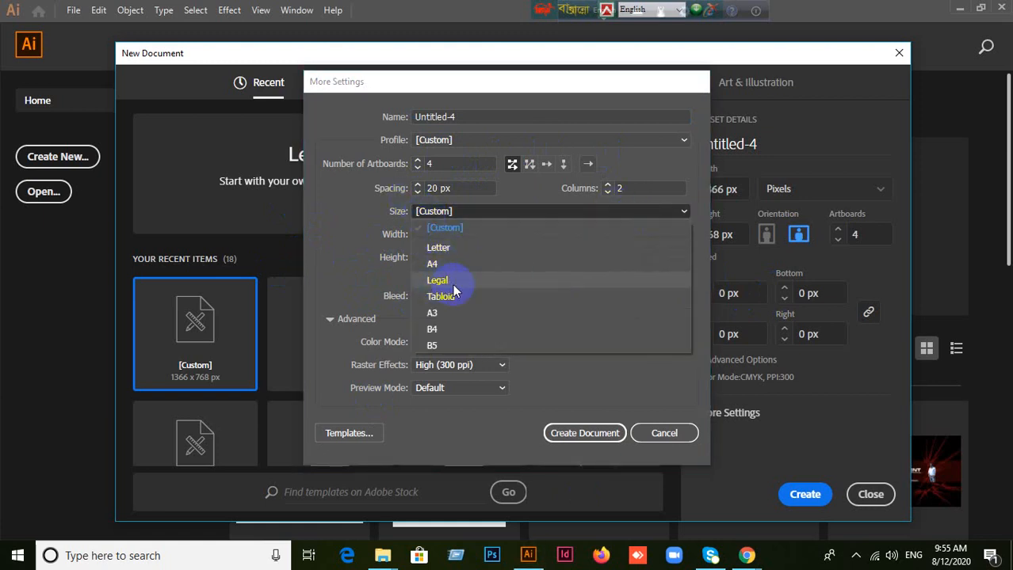
left_click(639, 213)
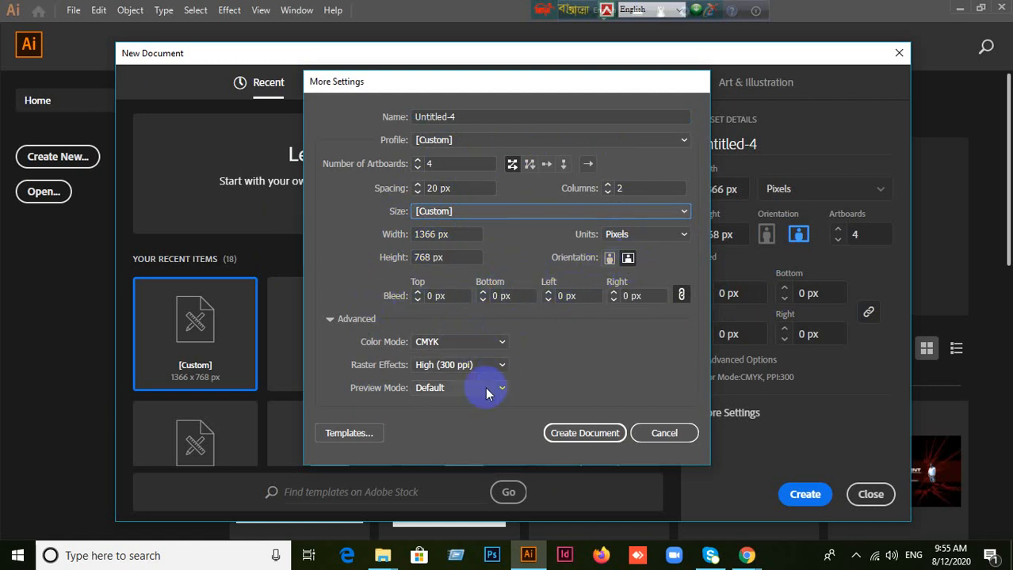
Step: Set the number of artboards to 10 and the columns to 1, keeping 20 px spacing, and create the document
left_click(451, 189)
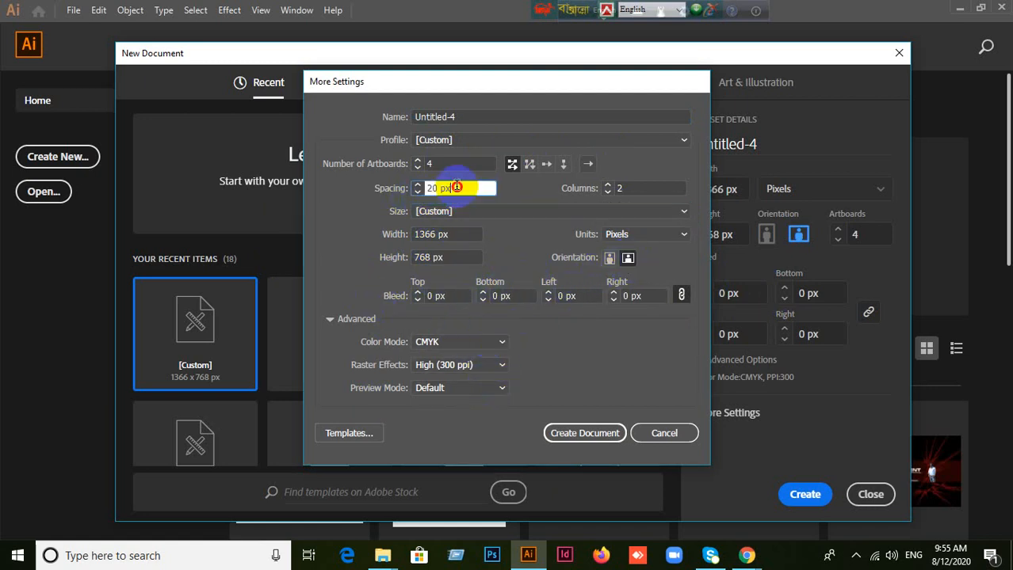
left_click(638, 188)
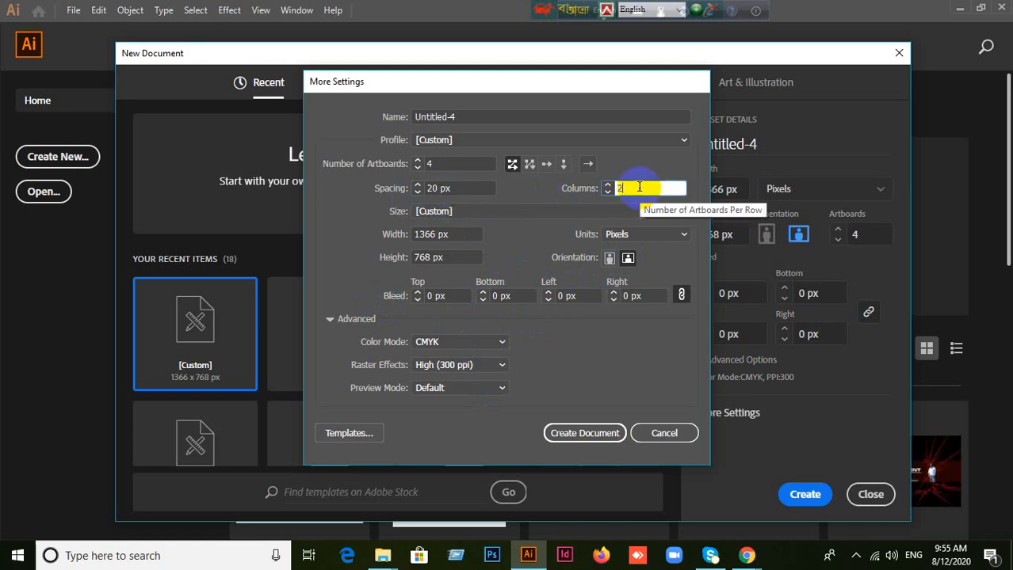
left_click(435, 163)
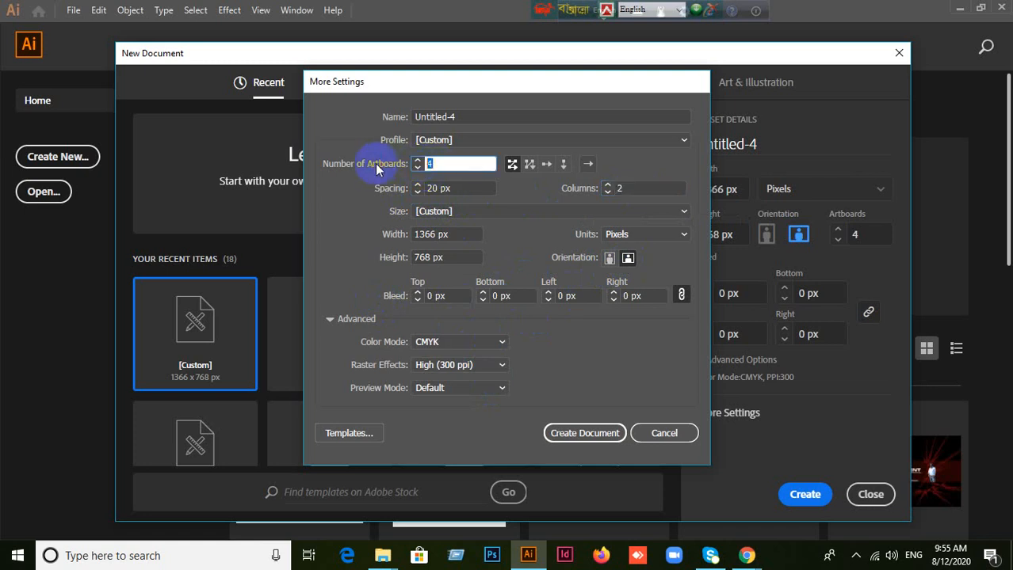
type("10")
left_click(621, 189)
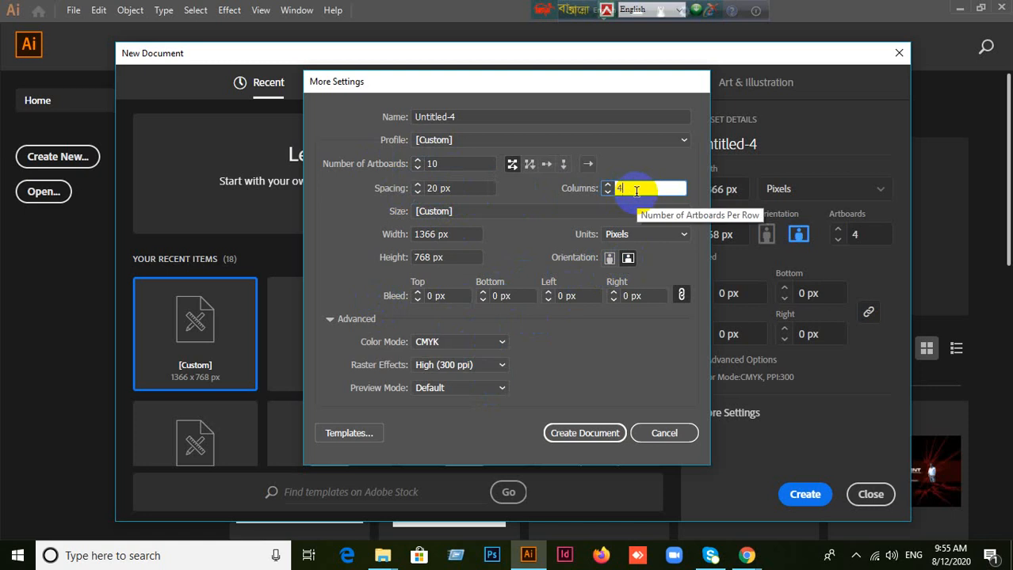
left_click(626, 189)
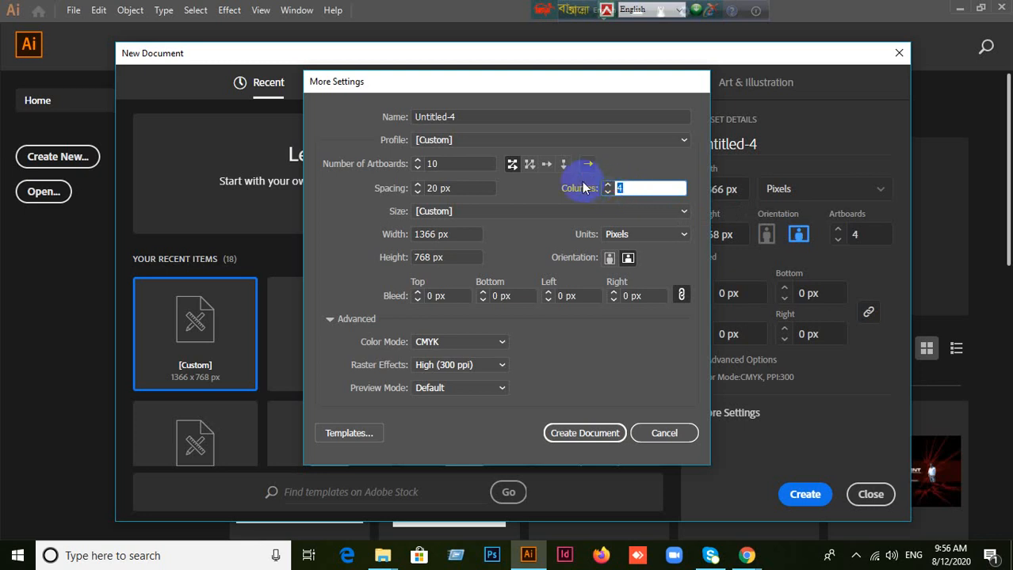
type("1")
left_click(626, 190)
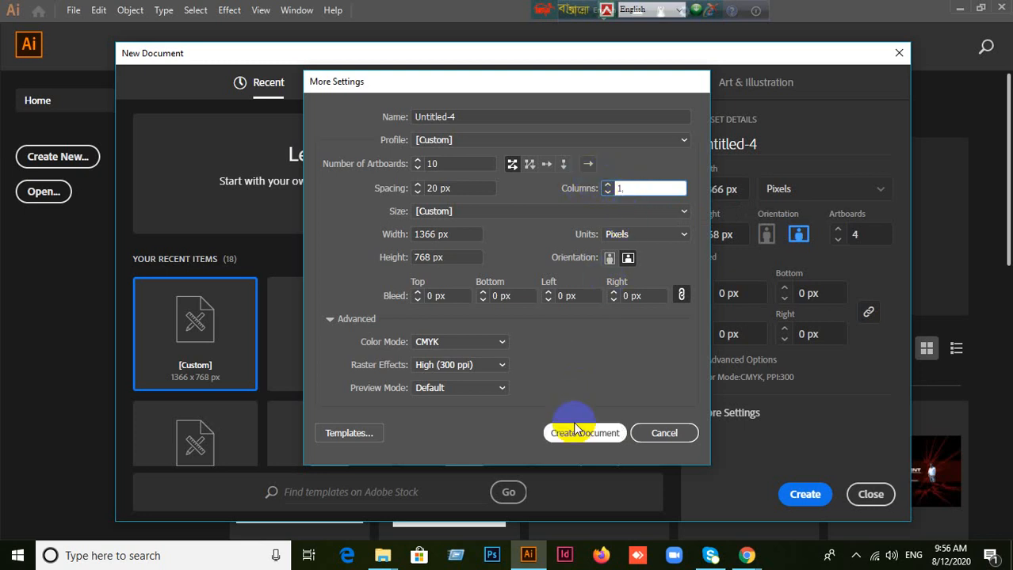
left_click(584, 434)
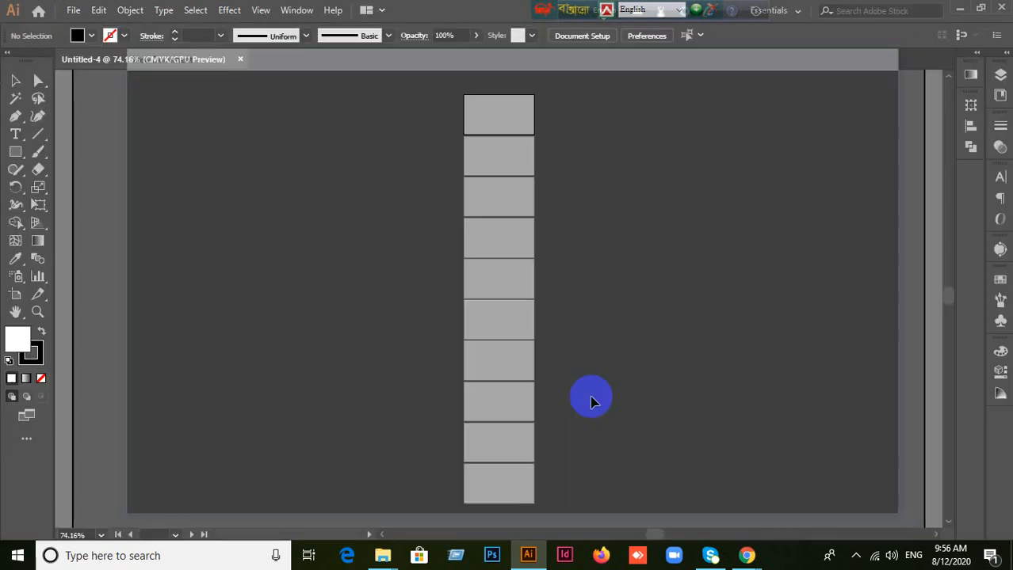
Step: Examine the single column of artboards from first to last and close the Untitled-4 document
scroll(527, 132, "up", 5)
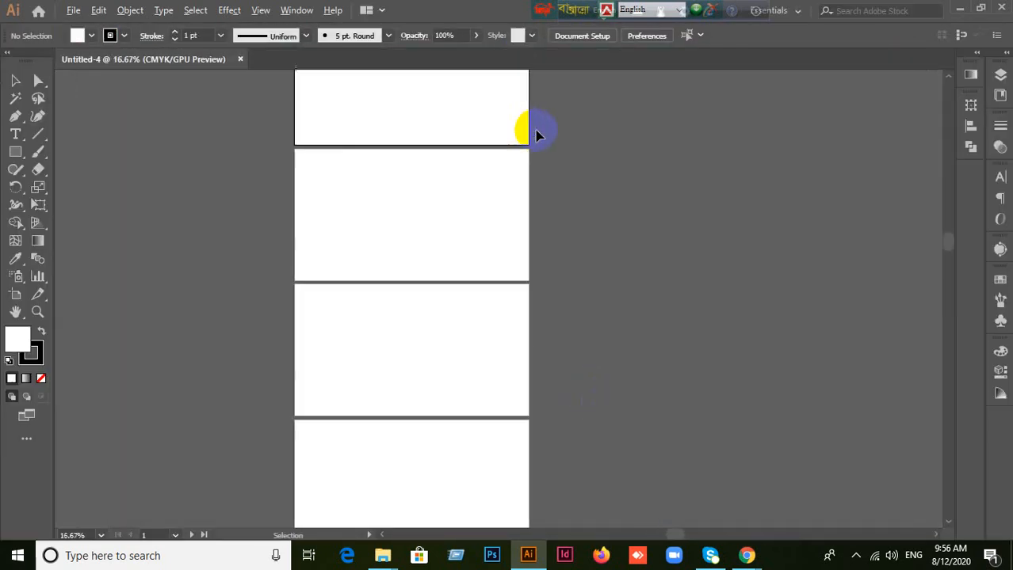
scroll(322, 175, "down", 5)
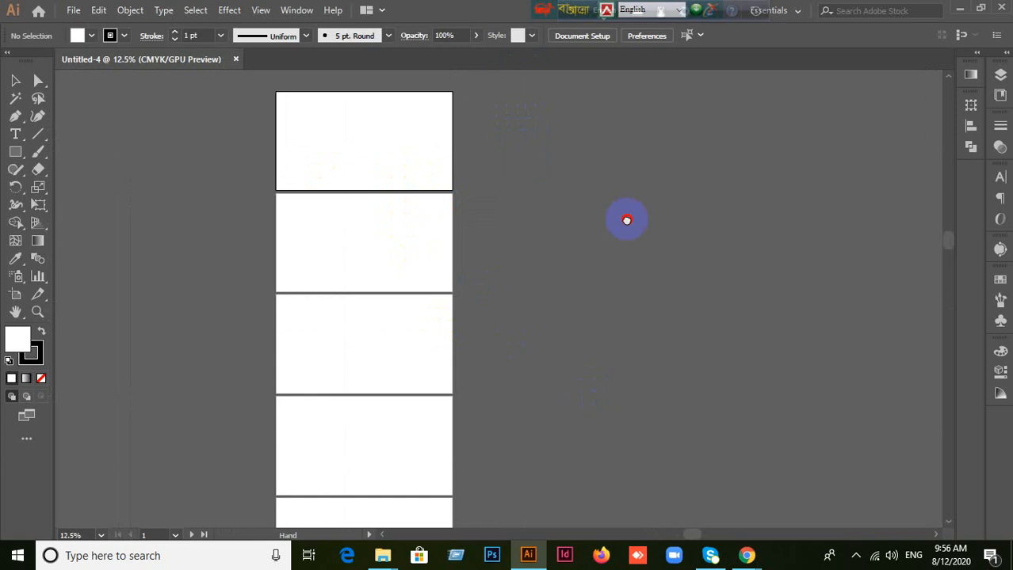
left_click_drag(624, 220, 736, 96)
scroll(726, 211, "down", 5)
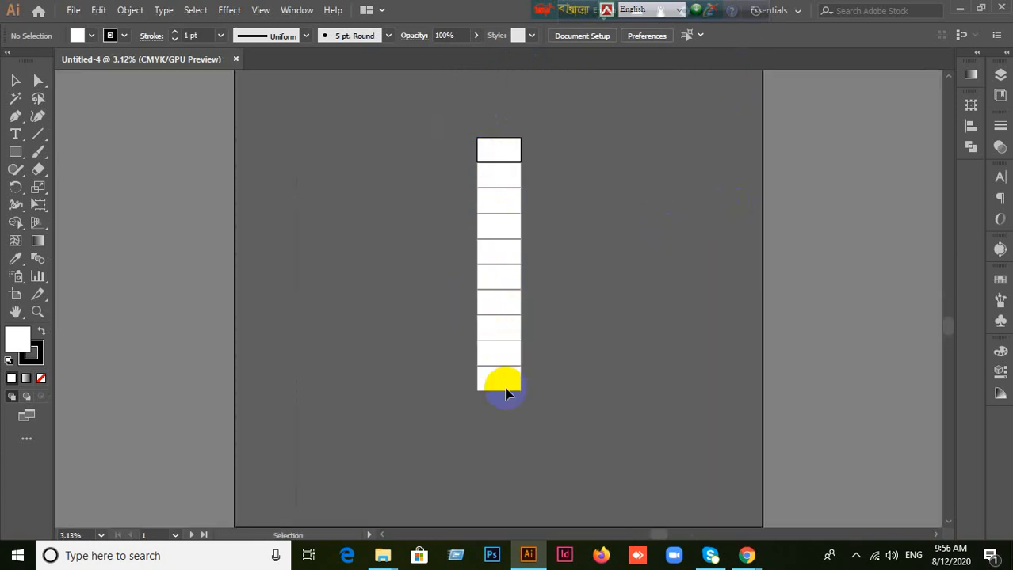
scroll(559, 250, "up", 5)
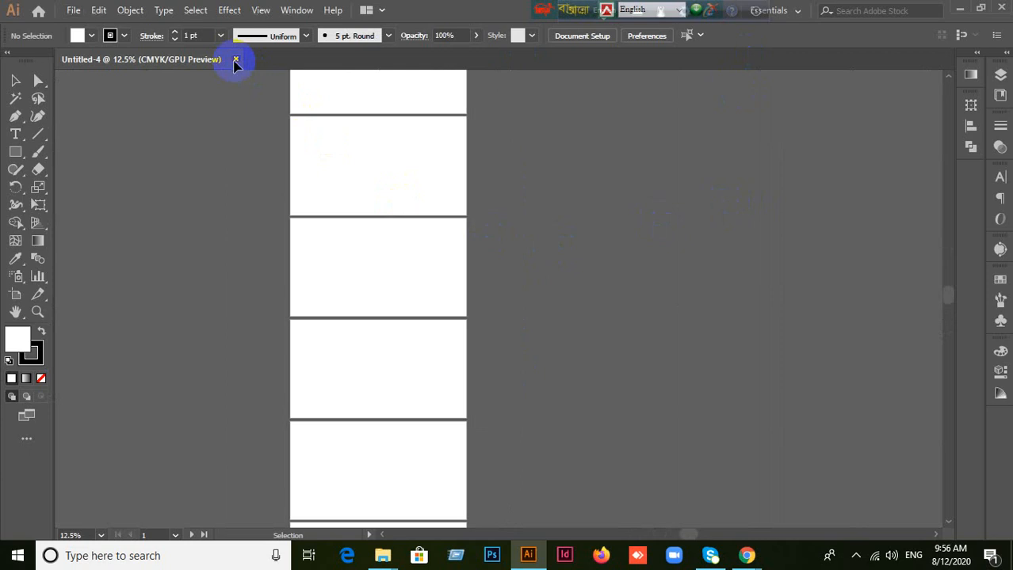
left_click(235, 60)
left_click(39, 9)
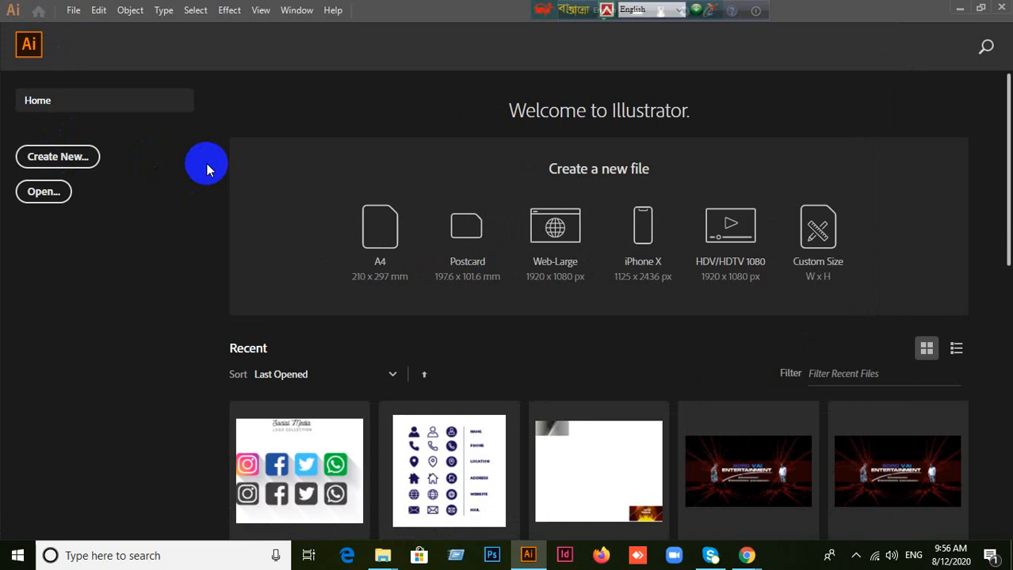
Step: Create a new document with 10 artboards in 4 columns through the additional settings, view the layout, and close it
key("ctrl+n")
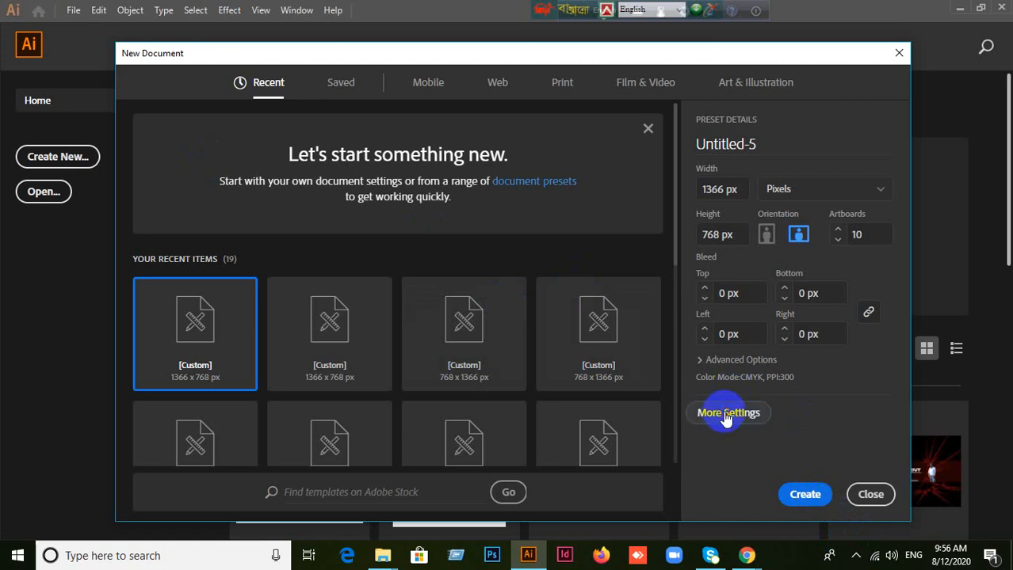
left_click(726, 416)
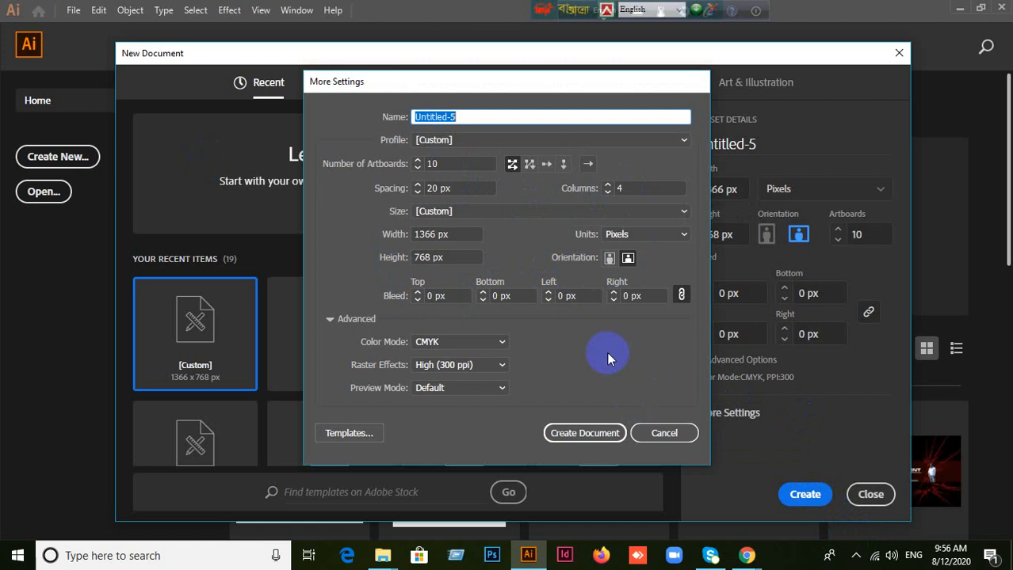
left_click(589, 436)
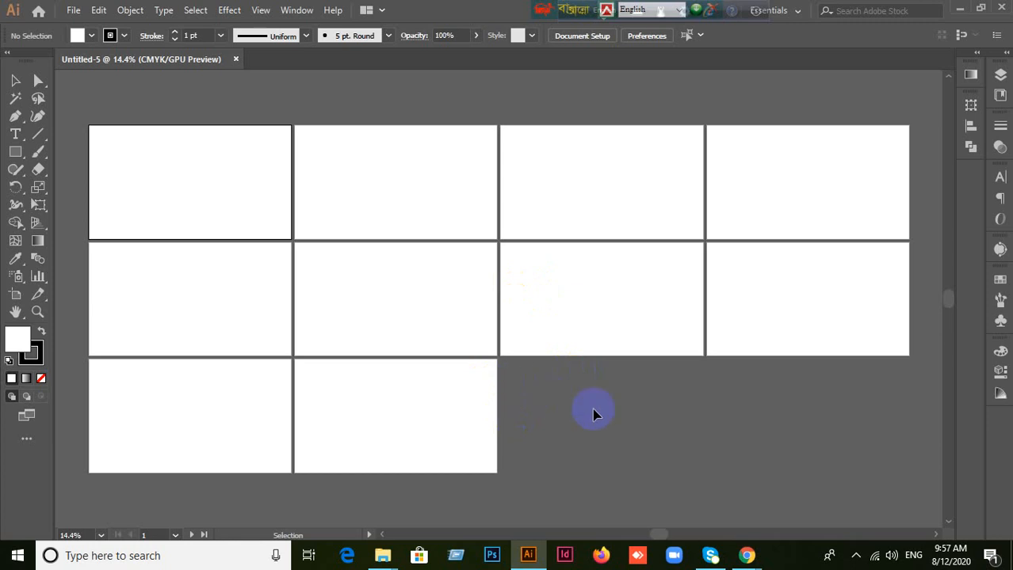
left_click(236, 60)
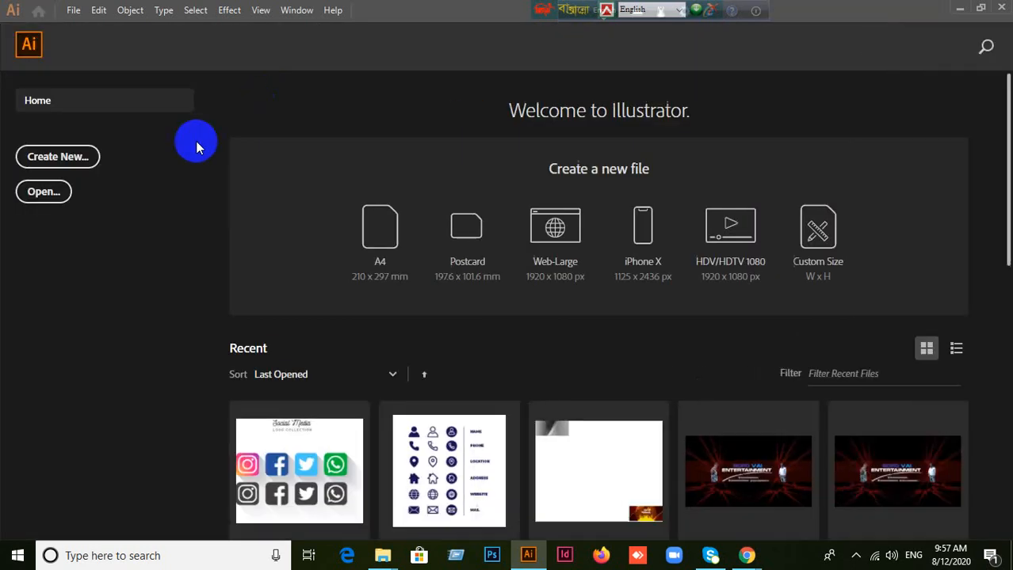
Step: Start a new document, review its additional settings, and dismiss them without creating the document
left_click(62, 156)
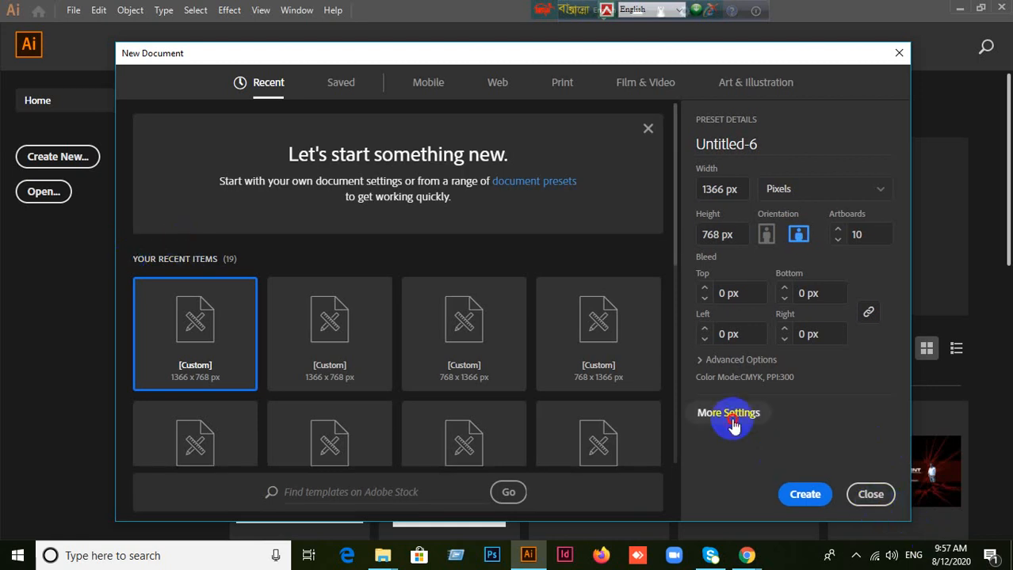
left_click(730, 418)
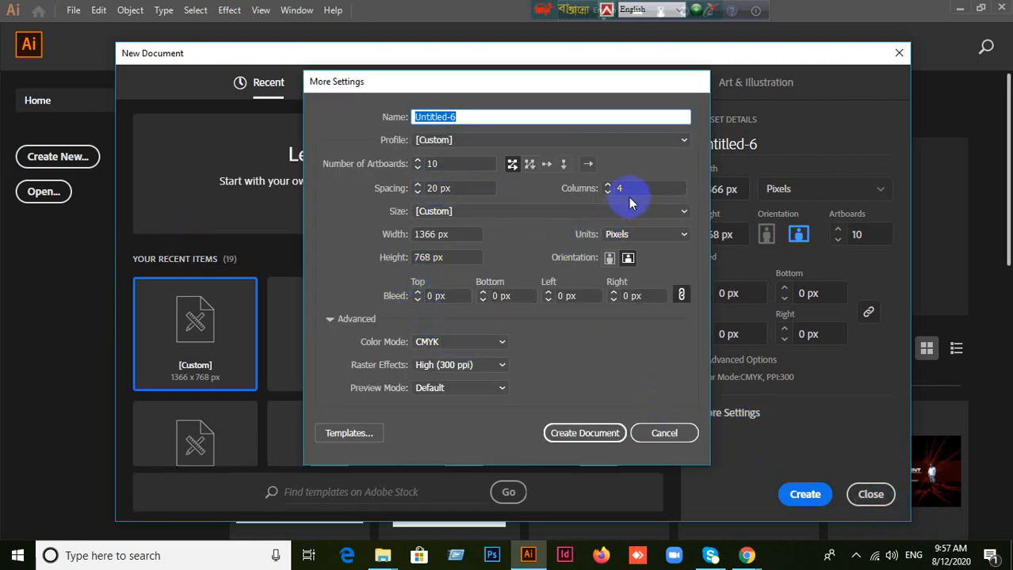
left_click(594, 445)
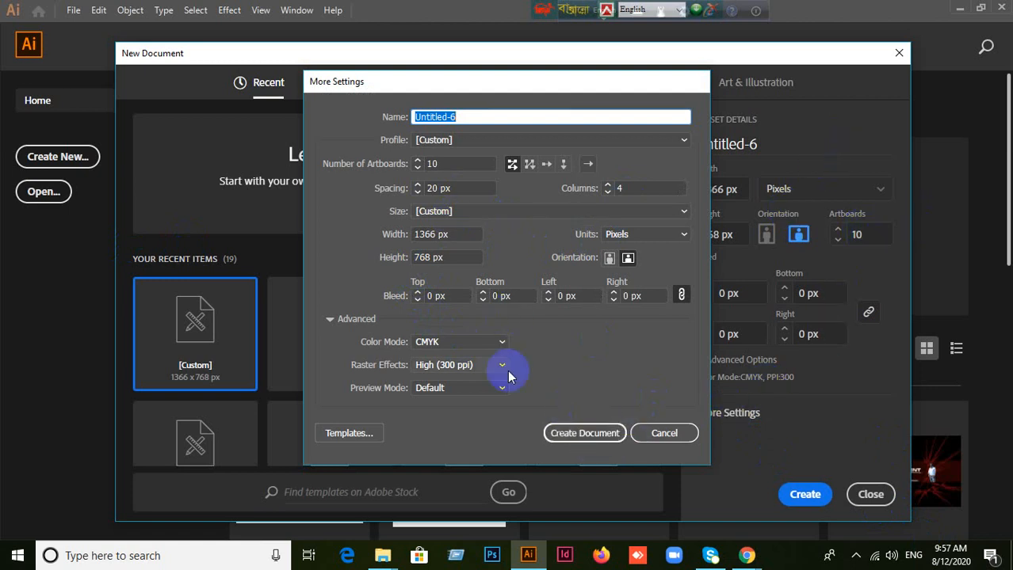
left_click(664, 433)
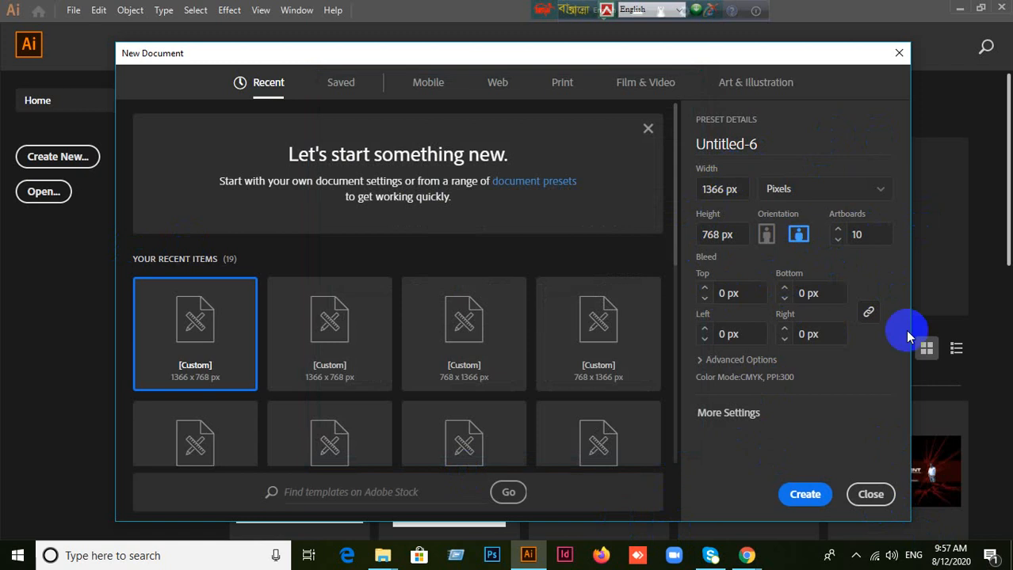
Step: Set the artboards to 1, try portrait orientation, return to landscape, and create the 1366 x 768 px document
double_click(876, 234)
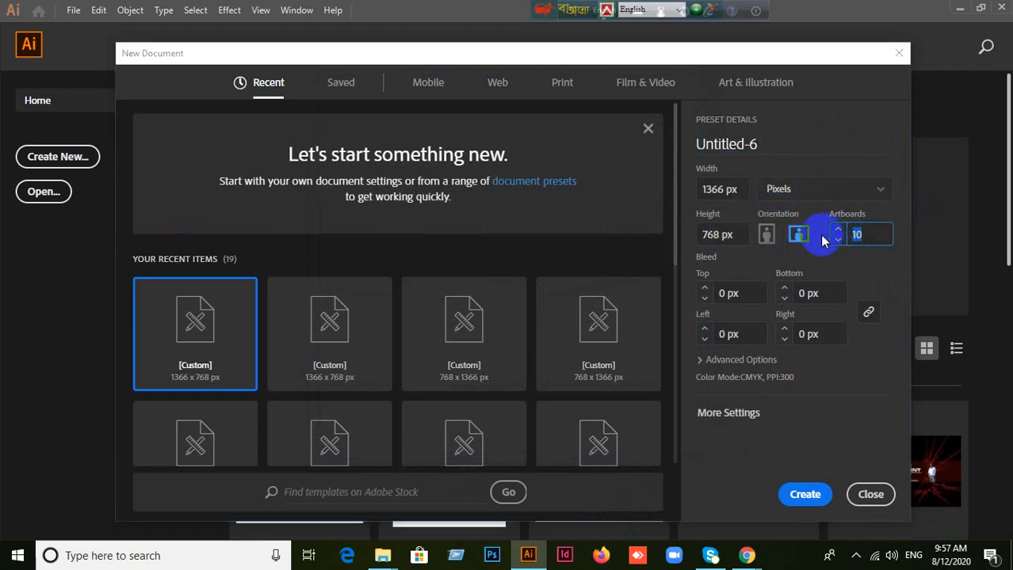
type("1")
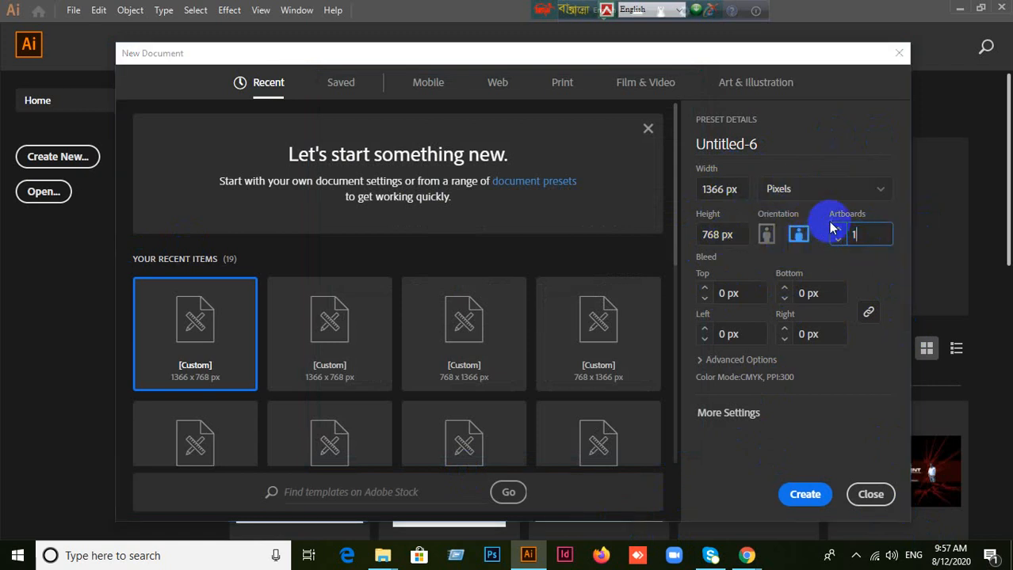
left_click(766, 235)
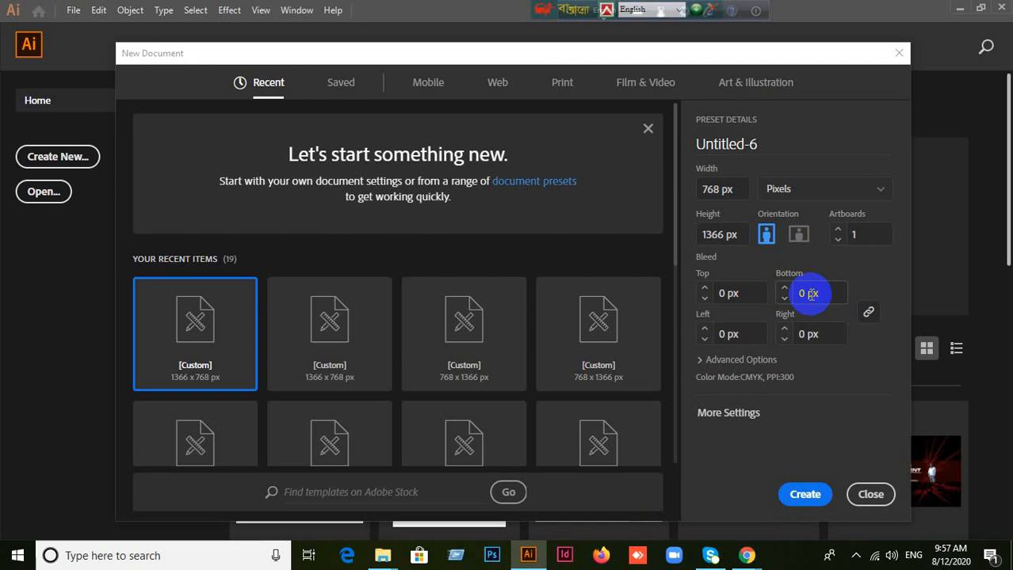
left_click(799, 235)
left_click(793, 493)
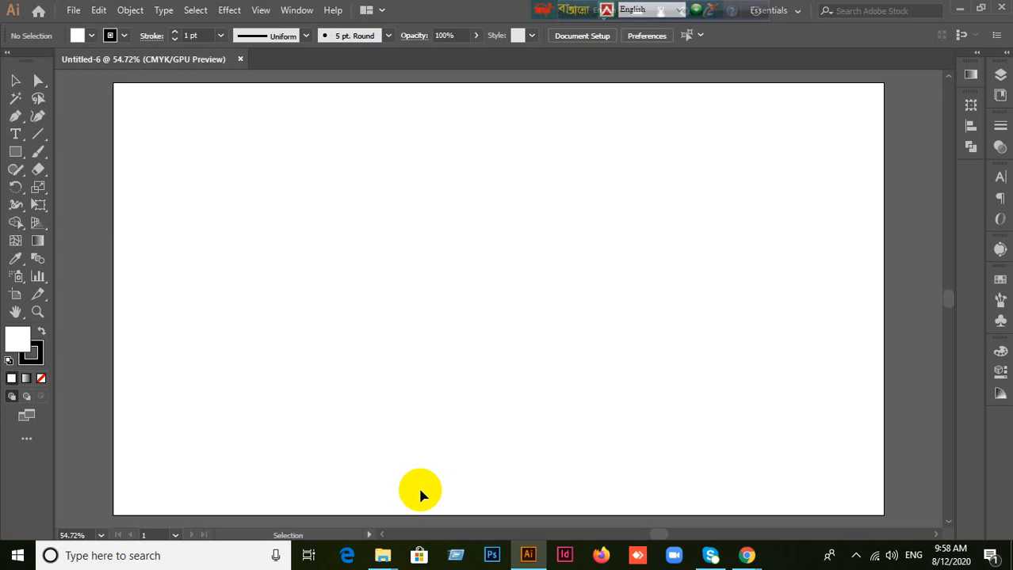
Step: Examine the blank artboard and its surrounding canvas at different magnifications and positions
scroll(557, 381, "down", 2)
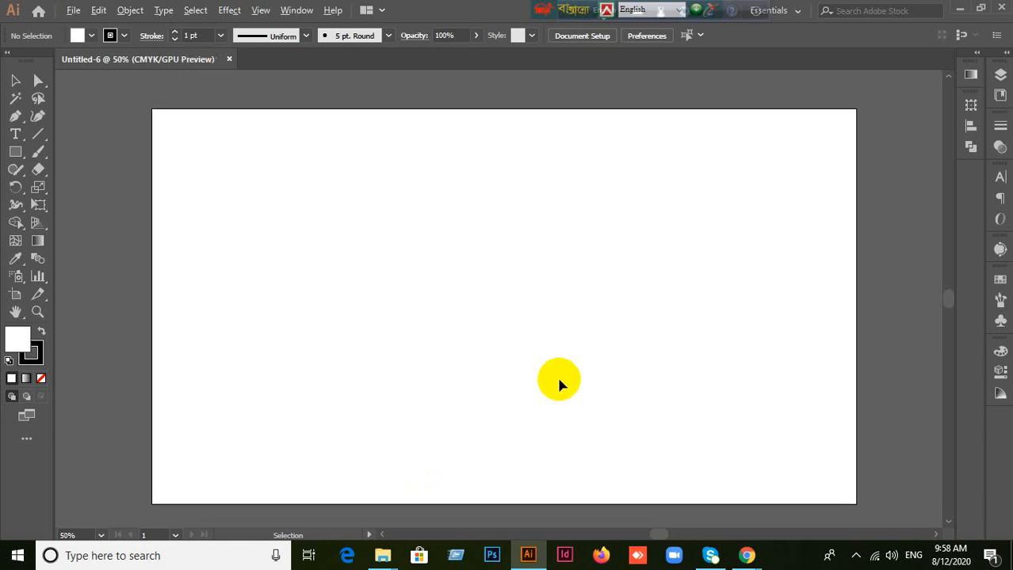
scroll(560, 384, "up", 1)
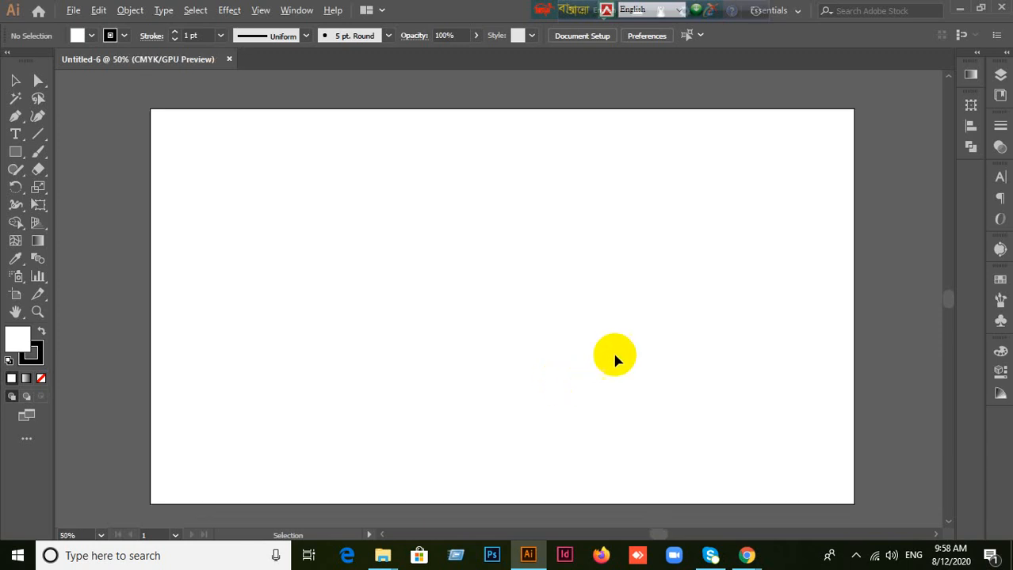
scroll(404, 251, "down", 2)
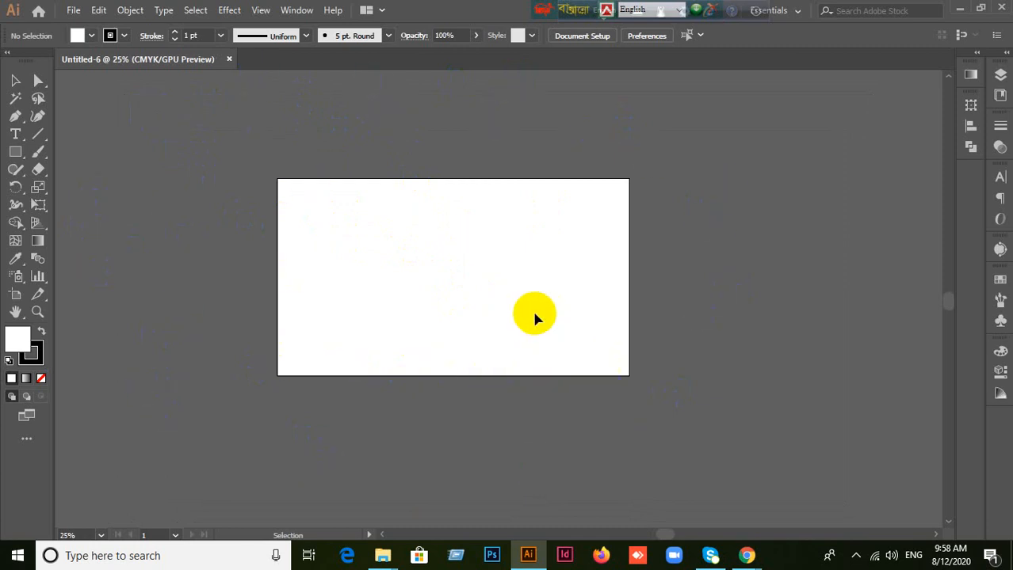
scroll(532, 307, "up", 2)
scroll(533, 307, "down", 2)
scroll(398, 153, "up", 1)
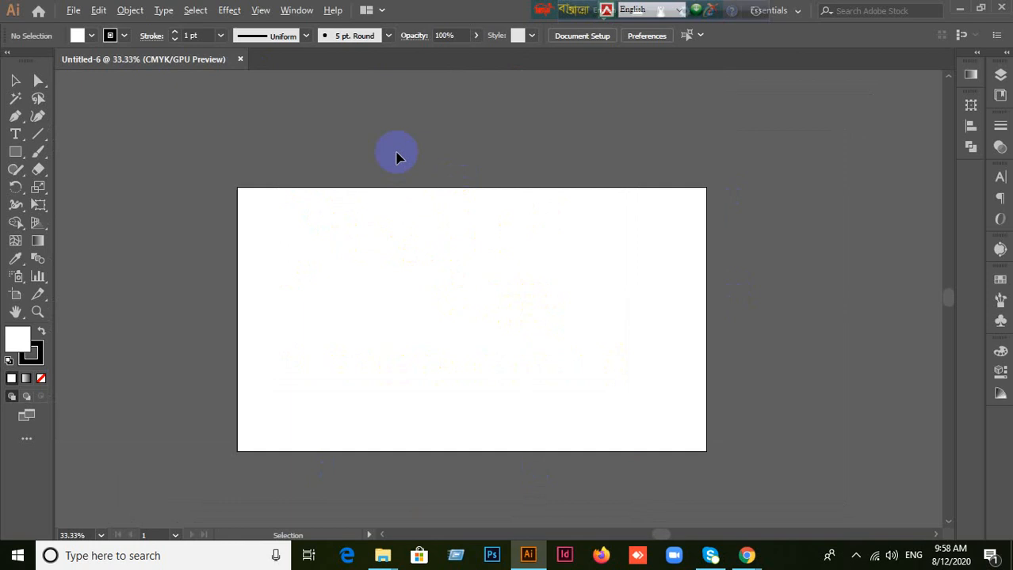
scroll(426, 337, "up", 1)
scroll(427, 354, "down", 1)
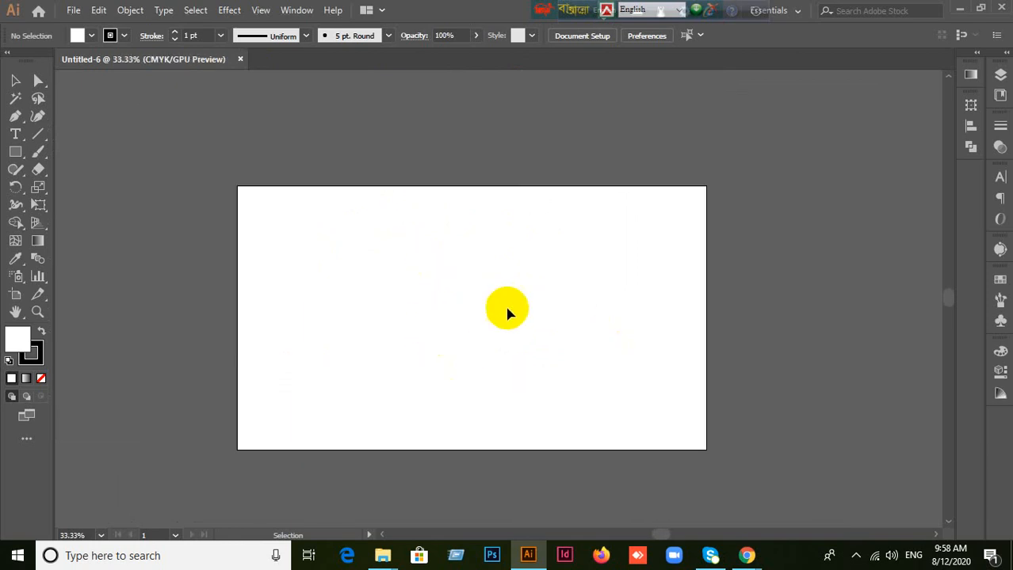
scroll(510, 309, "down", 1)
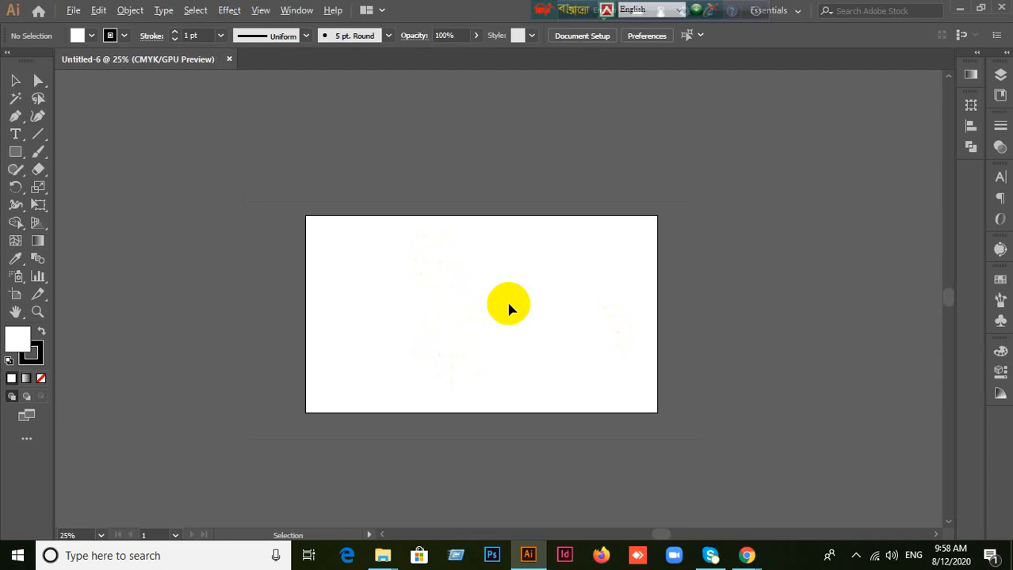
scroll(510, 309, "up", 1)
scroll(517, 309, "up", 2)
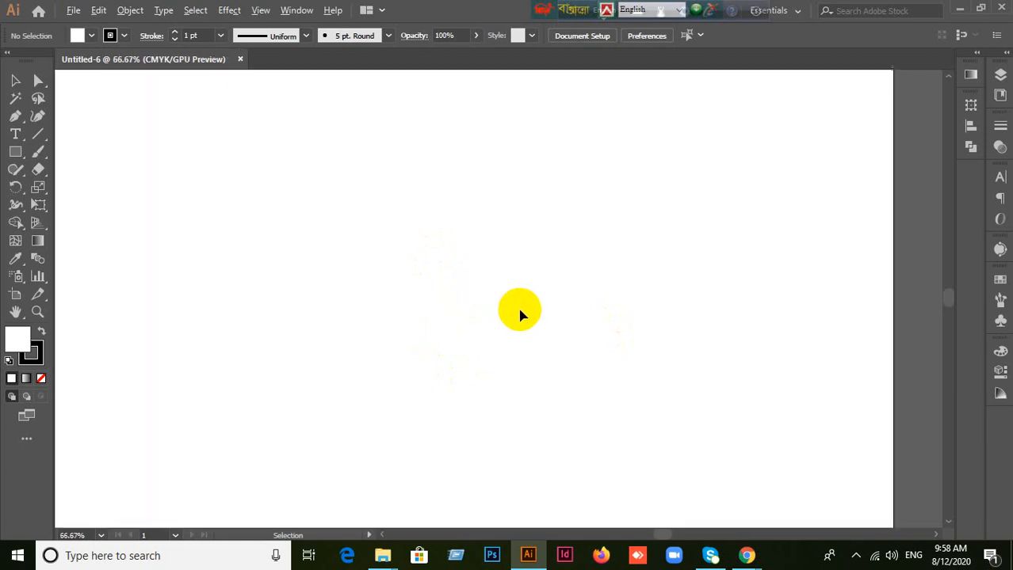
scroll(519, 312, "down", 2)
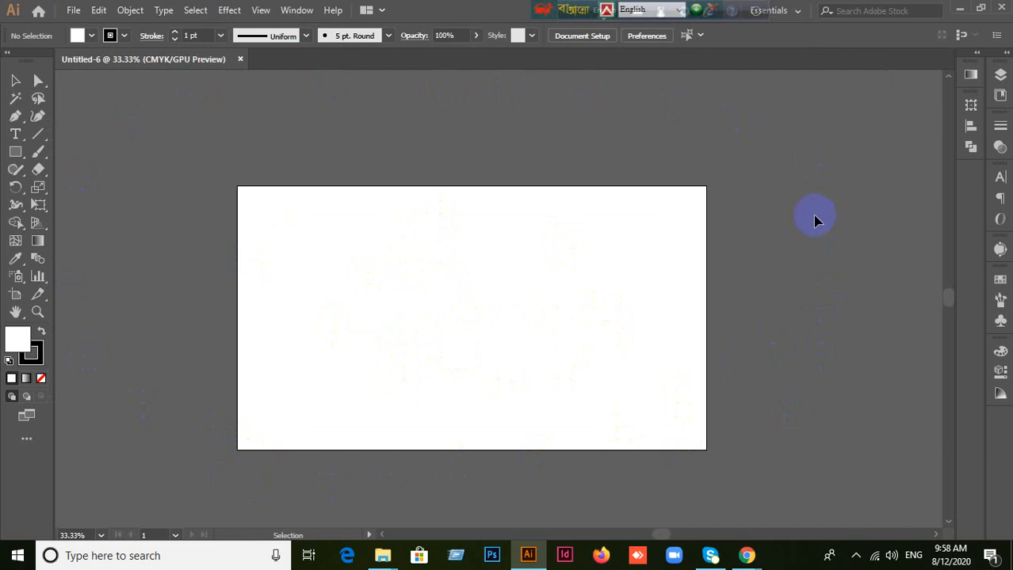
scroll(721, 293, "up", 1)
scroll(721, 293, "down", 1)
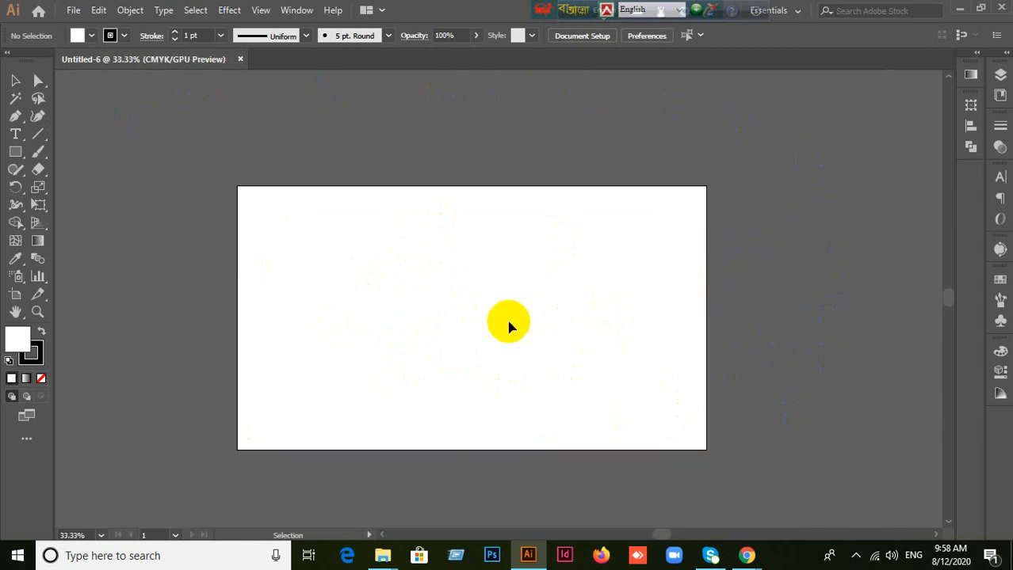
key("space")
left_click_drag(462, 328, 574, 313)
scroll(597, 252, "up", 2)
scroll(596, 252, "down", 2)
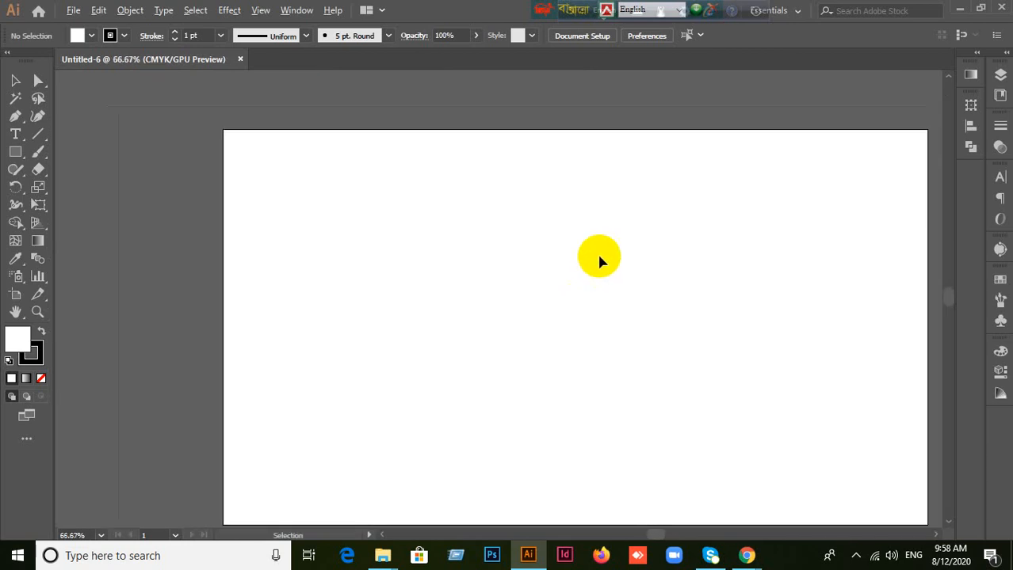
Step: Set the fill colour to bright red, hex F40000
double_click(20, 342)
left_click(784, 258)
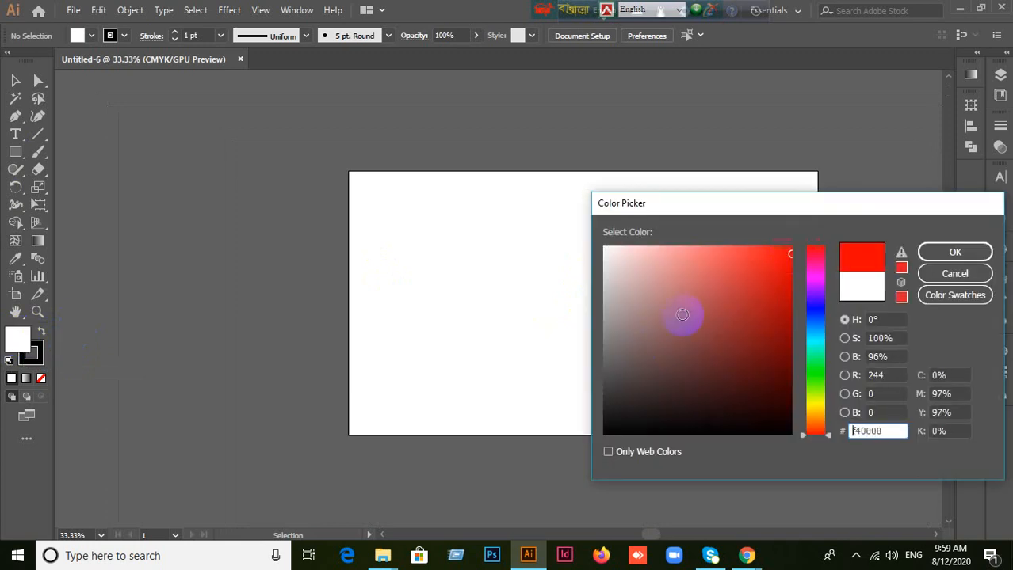
left_click(976, 252)
Step: Draw a red rectangle in the left half of the artboard and move it near the top centre of the artboard
scroll(461, 240, "up", 1)
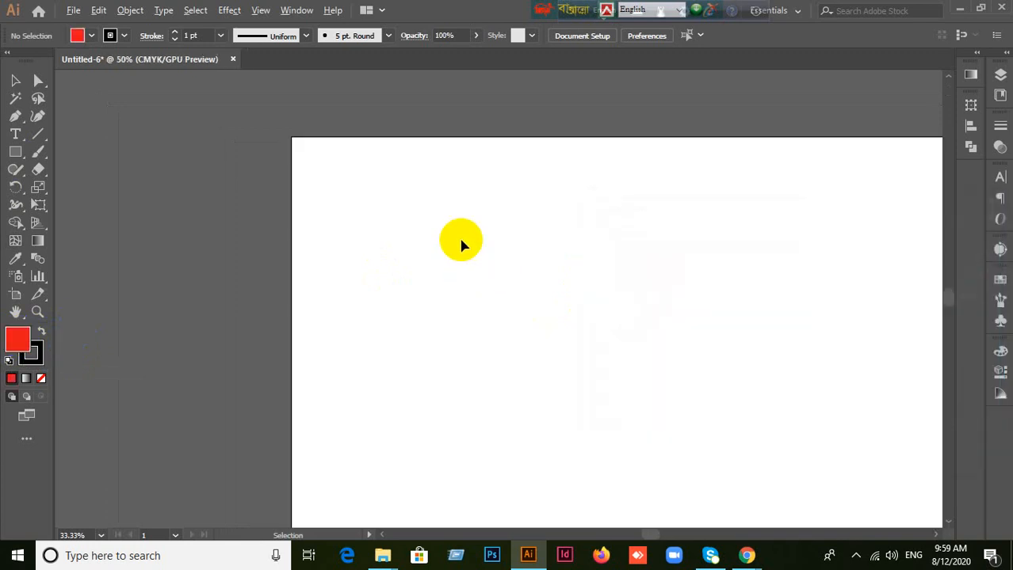
scroll(596, 268, "down", 1)
left_click_drag(694, 303, 553, 299)
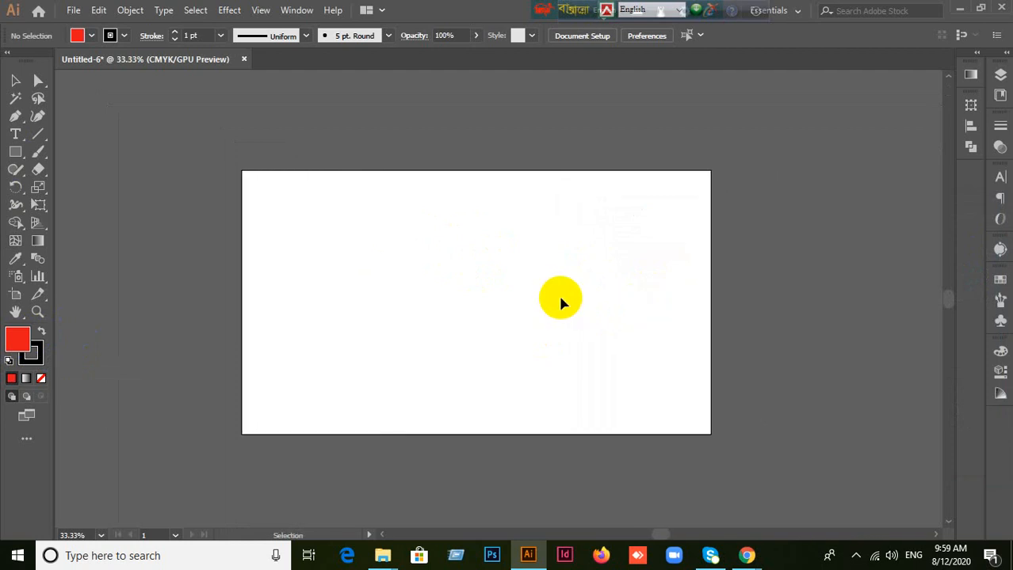
scroll(559, 300, "up", 1)
scroll(559, 300, "down", 1)
scroll(367, 339, "up", 1)
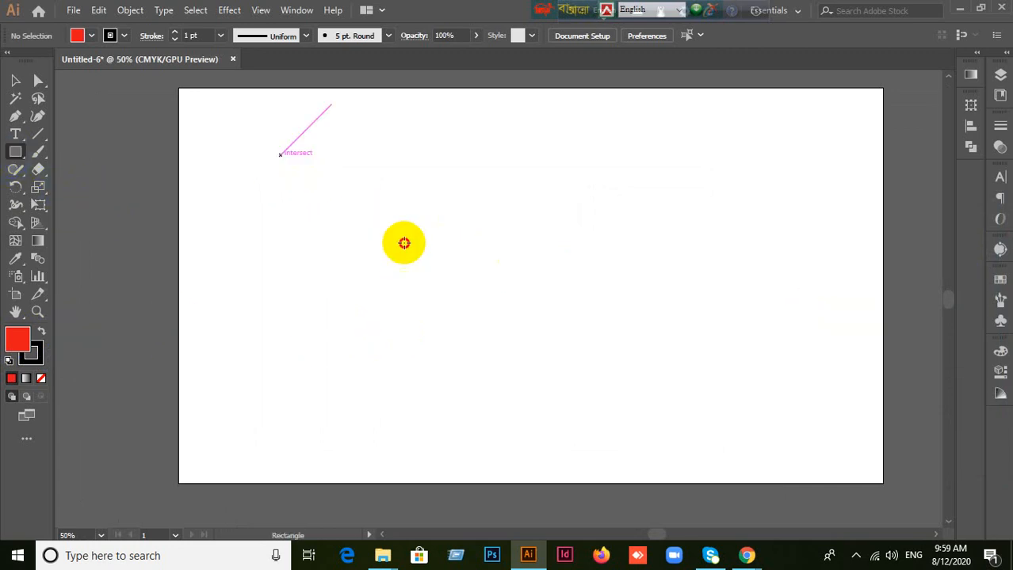
left_click_drag(280, 156, 535, 350)
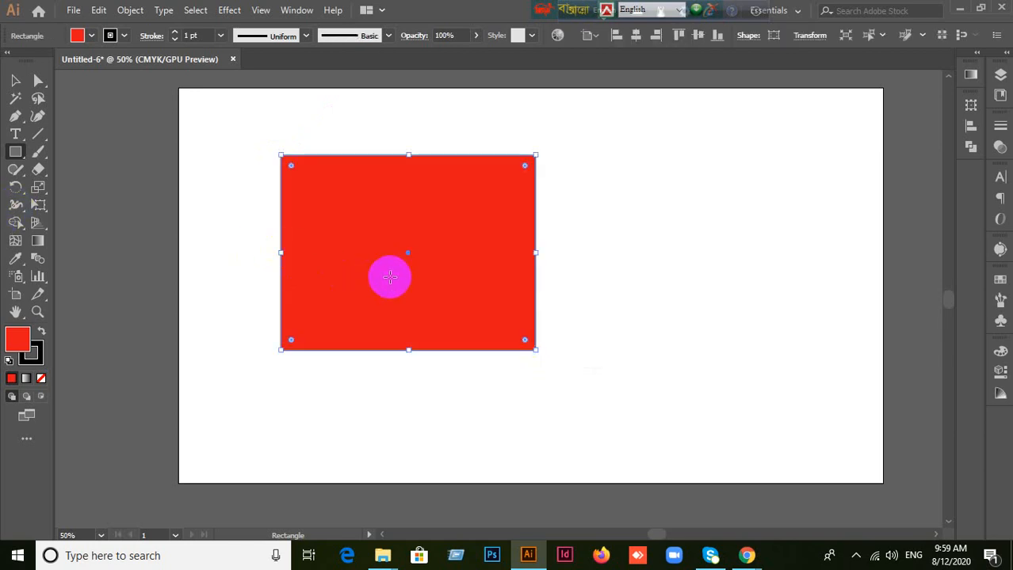
scroll(389, 277, "down", 1)
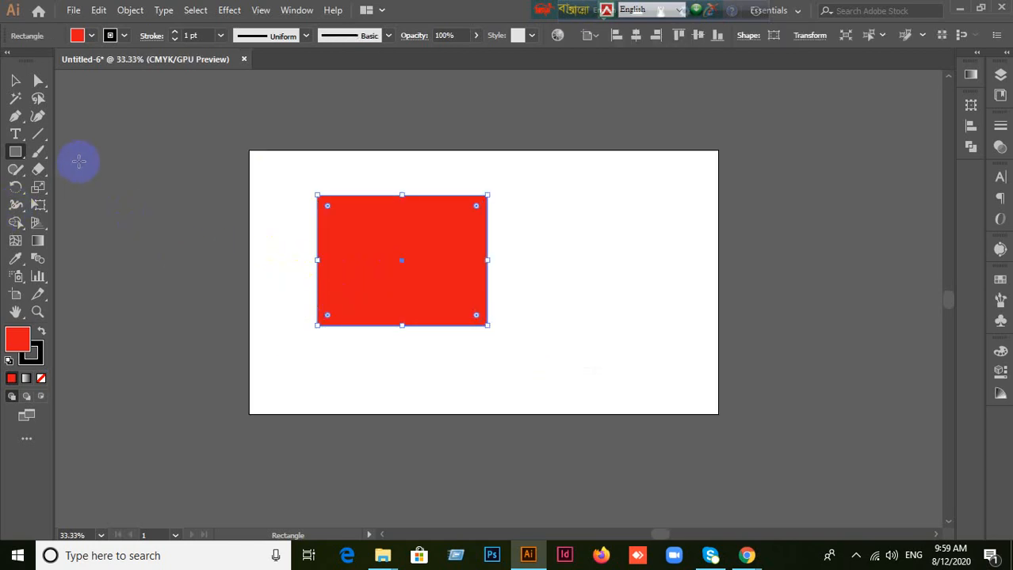
left_click(15, 80)
left_click_drag(448, 276, 526, 255)
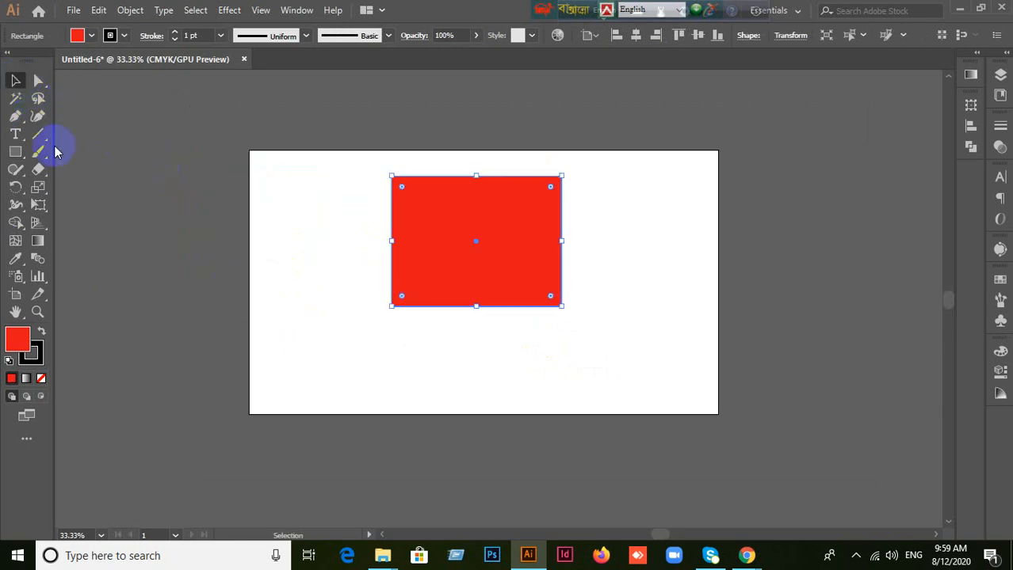
Step: Draw four red rectangles outside the artboard: one on its left, two below it and one on its right
left_click(15, 152)
mouse_move(91, 116)
left_mouse_down()
mouse_move(177, 244)
mouse_move(199, 306)
left_mouse_up()
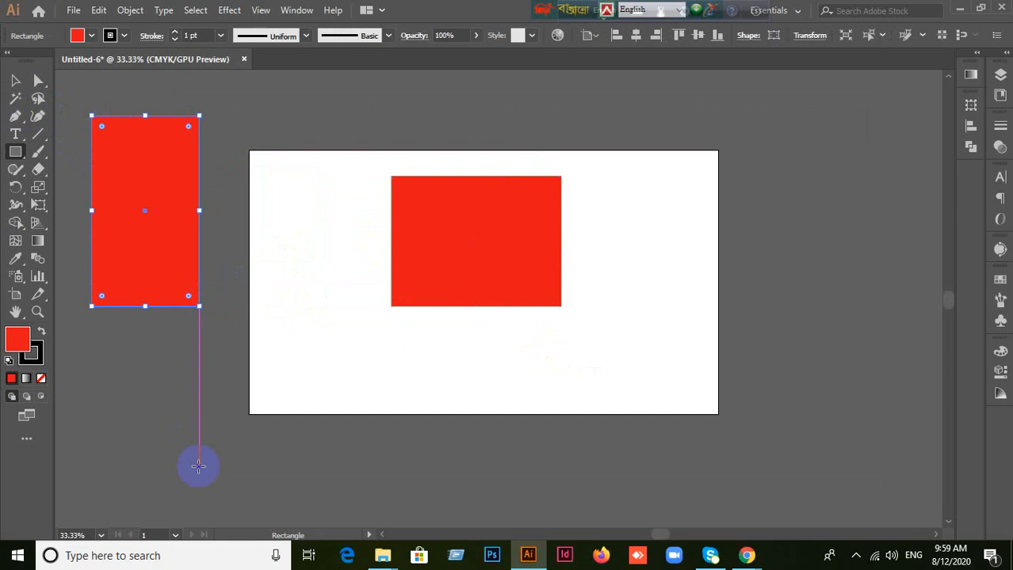
scroll(198, 466, "down", 3)
left_click_drag(130, 359, 355, 464)
left_click_drag(502, 369, 683, 452)
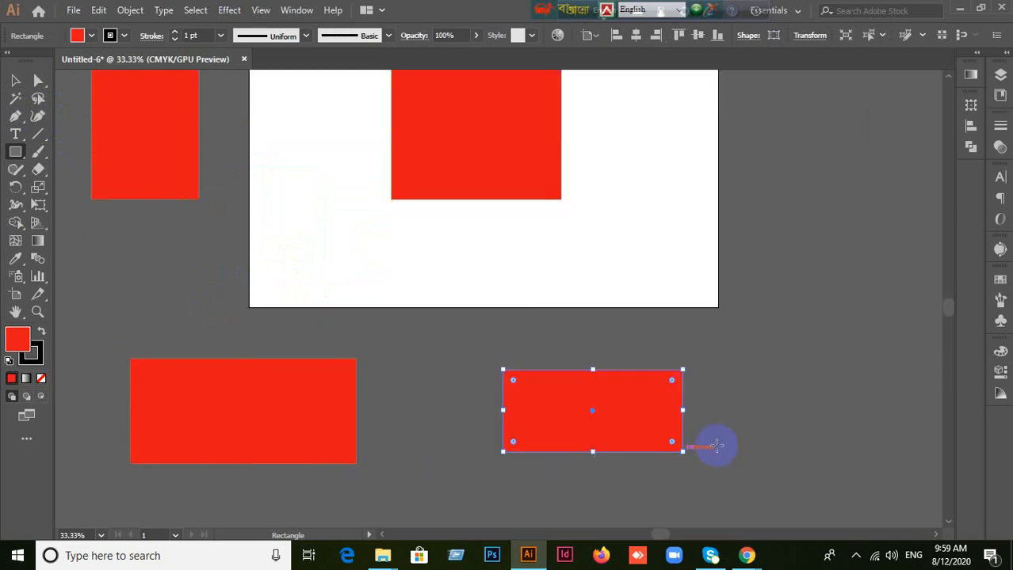
scroll(833, 301, "up", 2)
left_click_drag(782, 192, 895, 371)
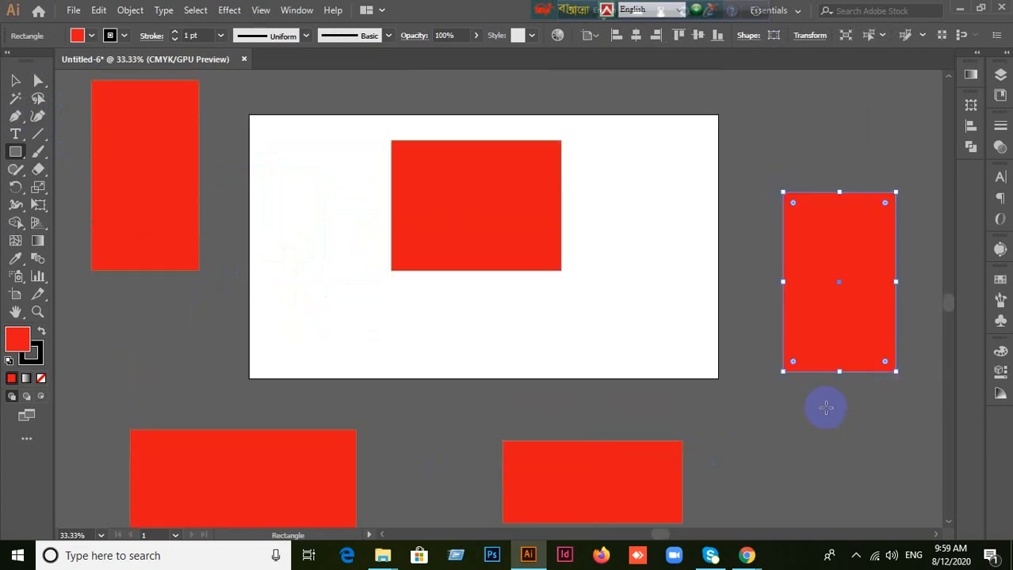
Step: Move the rectangle on the artboard up to the artboard's top edge and back down near the centre
scroll(826, 408, "up", 2)
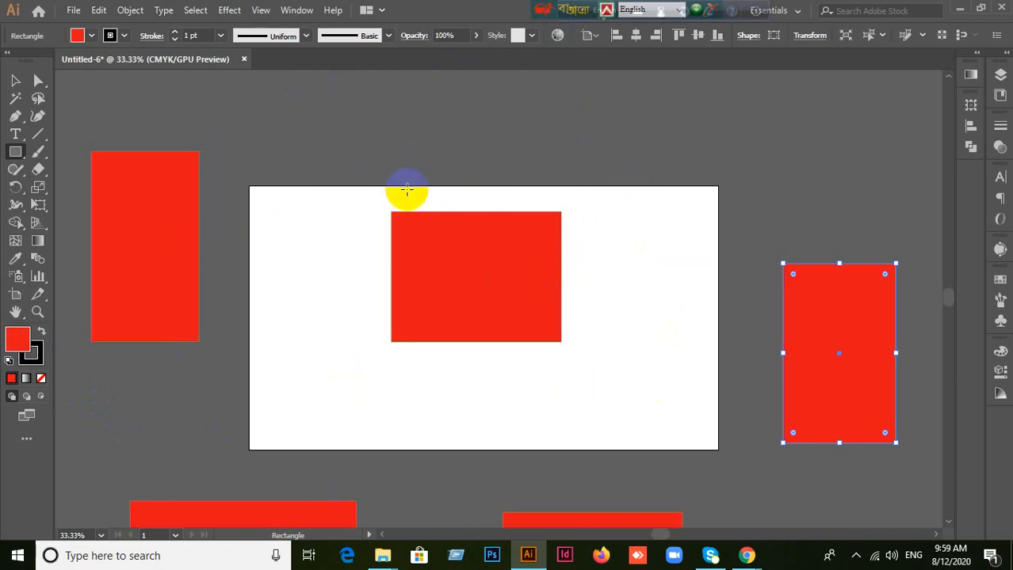
scroll(357, 178, "up", 2)
scroll(459, 347, "down", 2)
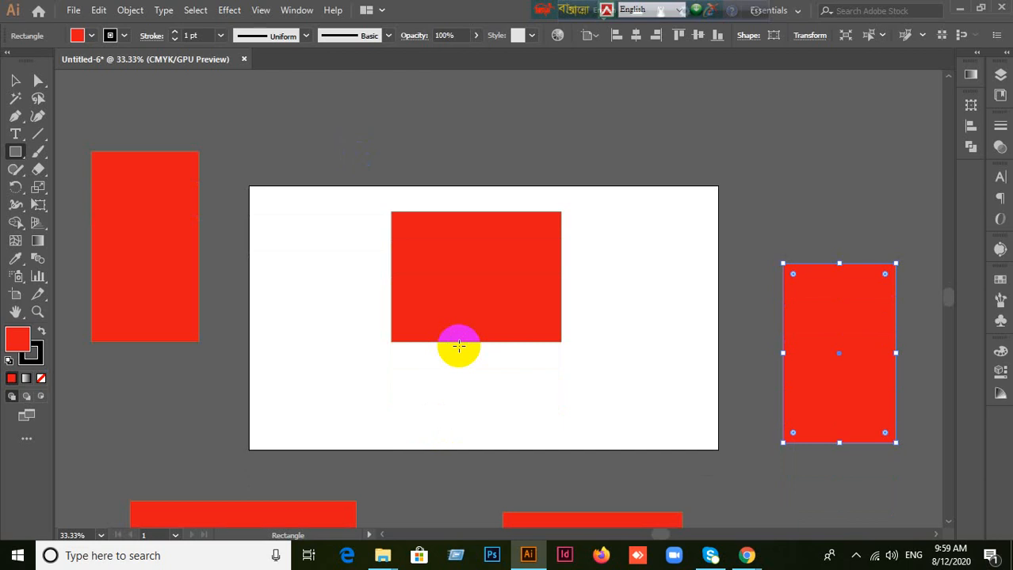
scroll(402, 310, "up", 2)
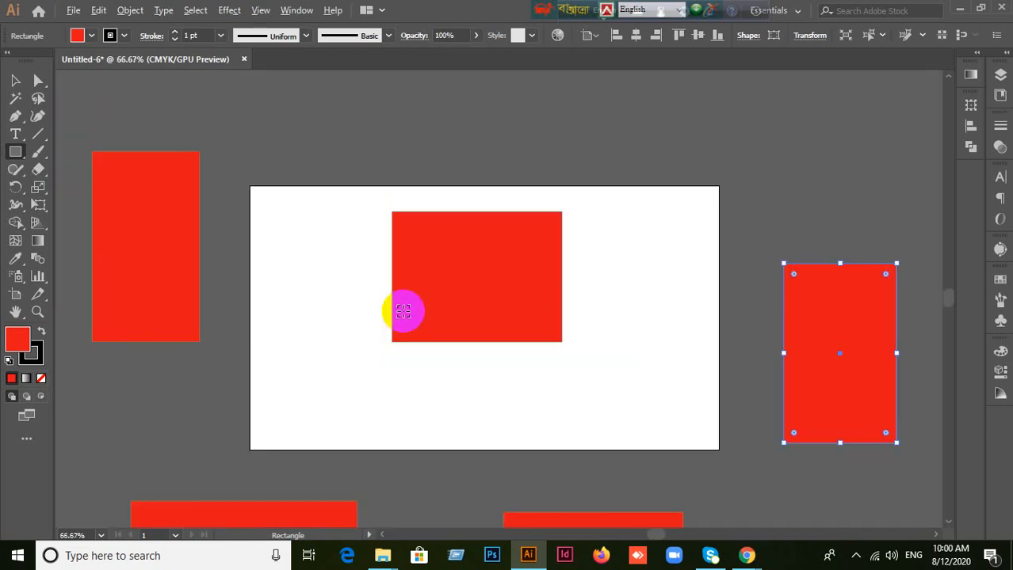
left_click(15, 80)
left_click_drag(478, 303, 539, 285)
scroll(481, 305, "up", 2)
scroll(482, 305, "down", 2)
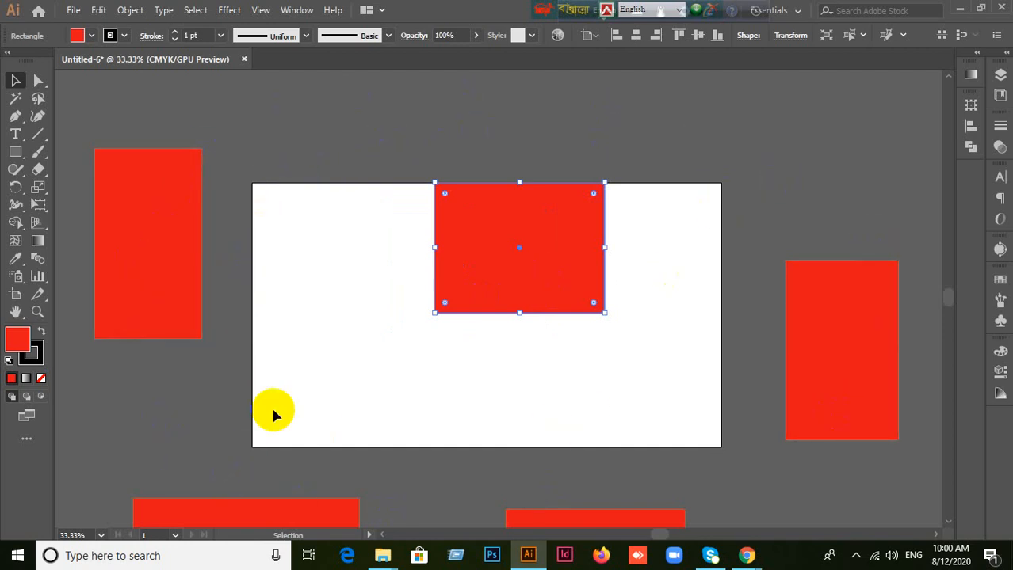
left_click_drag(464, 290, 456, 341)
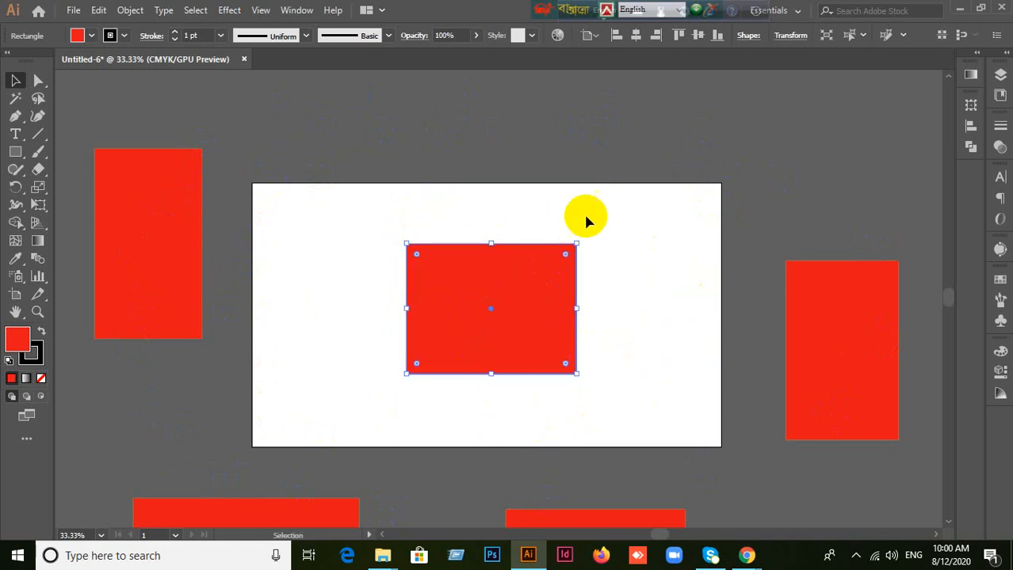
left_click(536, 347, "ctrl")
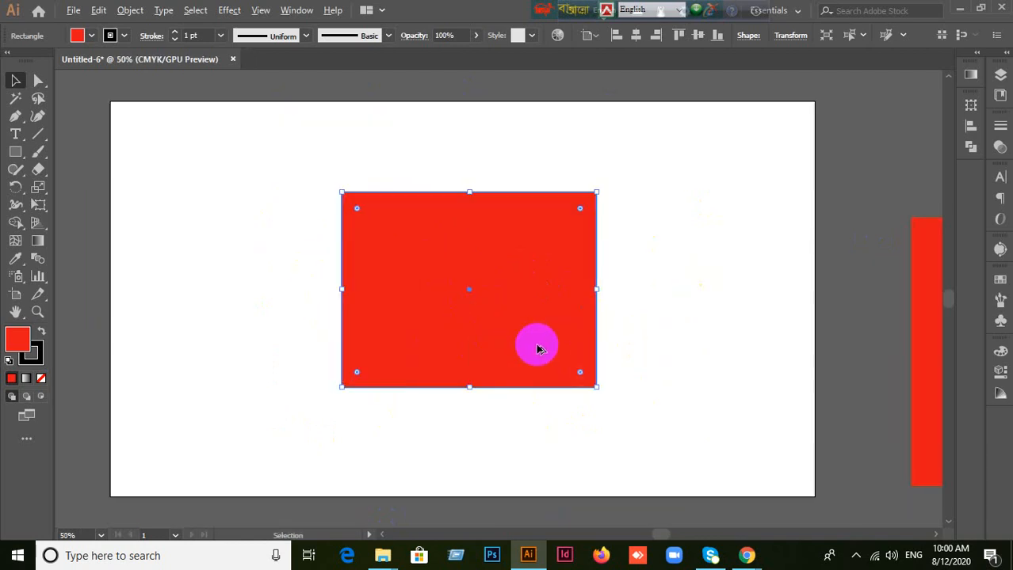
left_click(433, 307, "ctrl+alt")
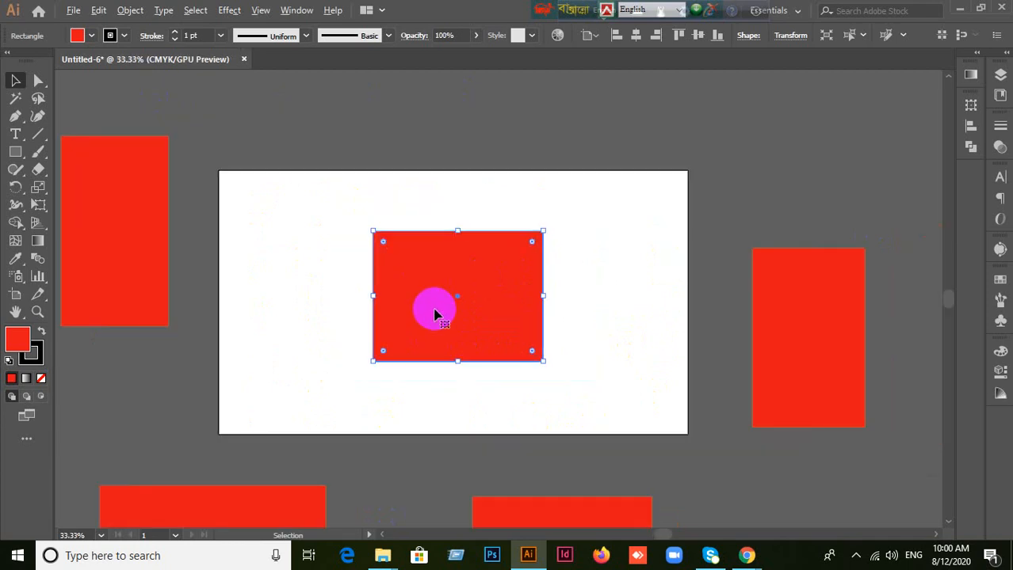
left_click(388, 325)
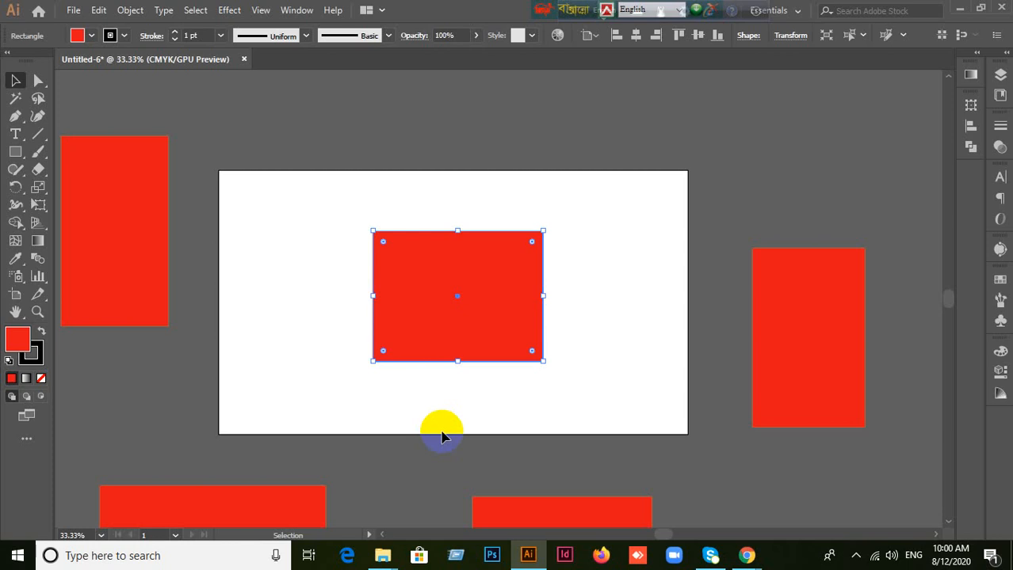
Step: Delete the red rectangle on the artboard and the four red rectangles around it
key("Delete")
left_click(166, 293)
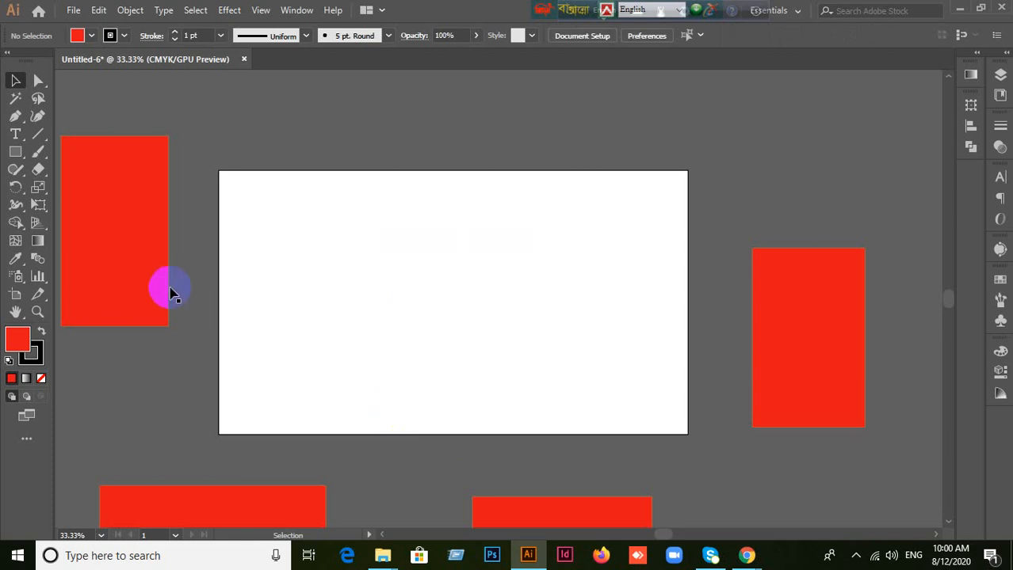
key("Delete")
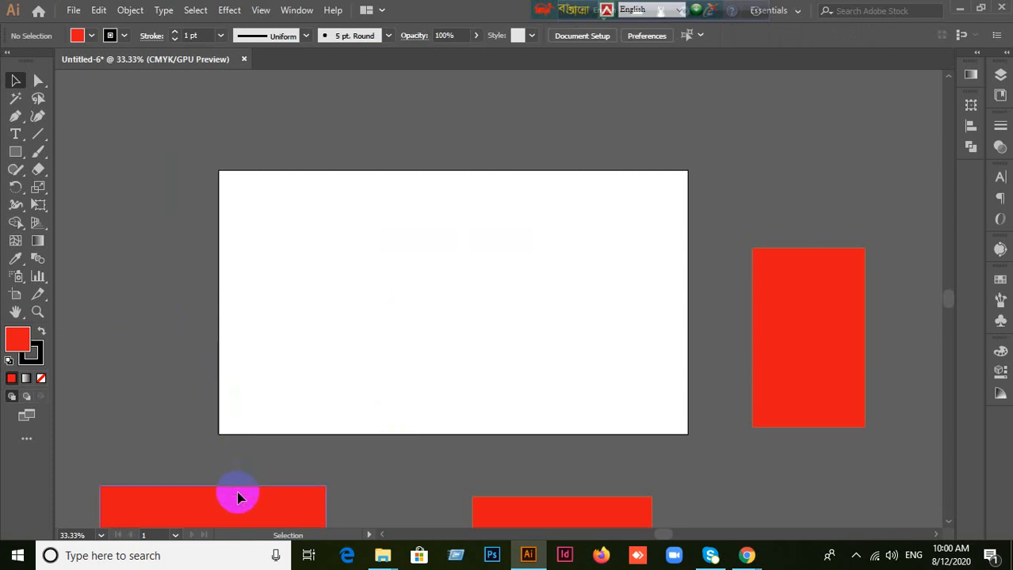
left_click(237, 495)
scroll(552, 468, "down", 3)
key("Delete")
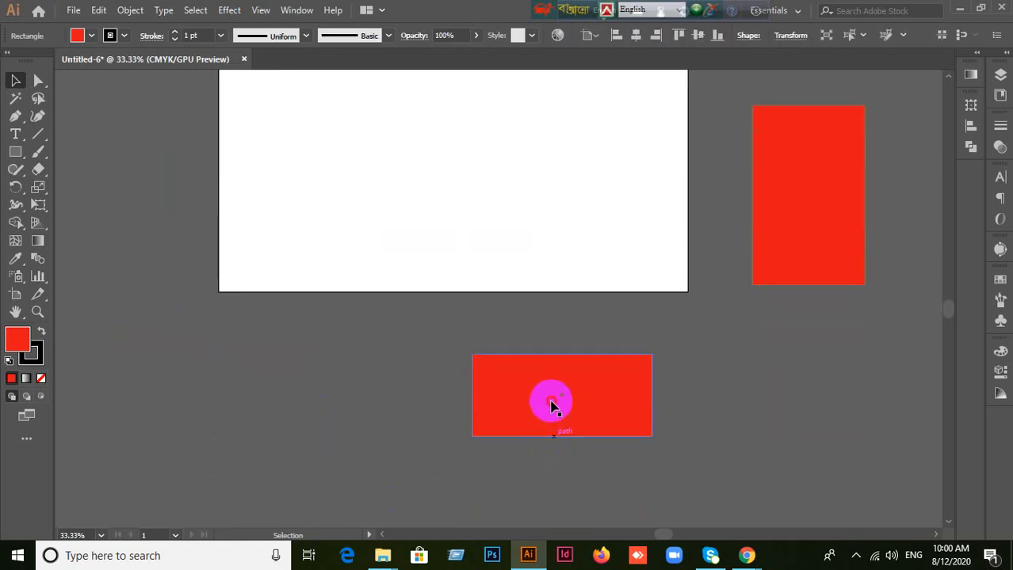
left_click(553, 402)
key("Delete")
left_click(828, 242)
key("Delete")
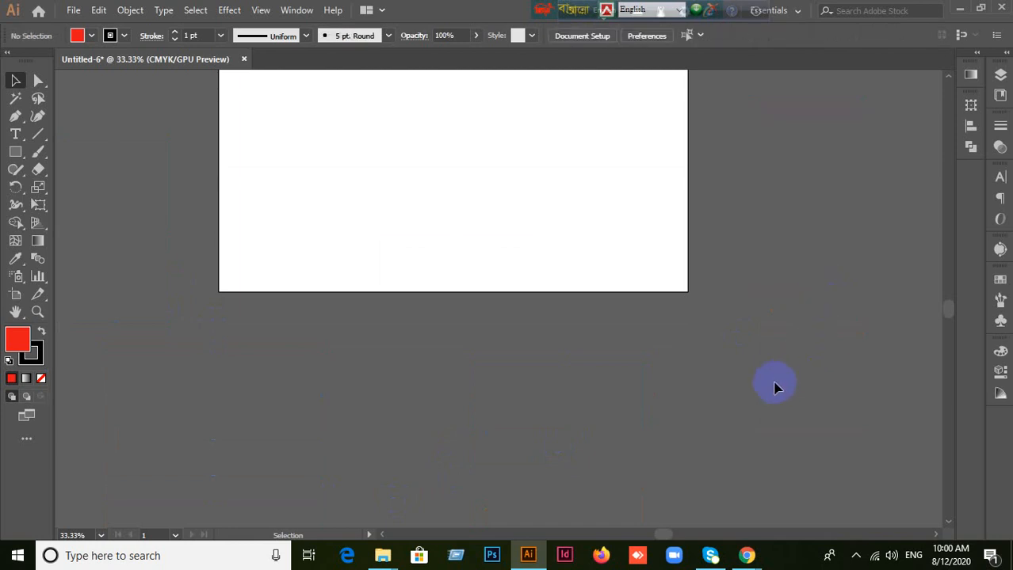
scroll(807, 210, "up", 3)
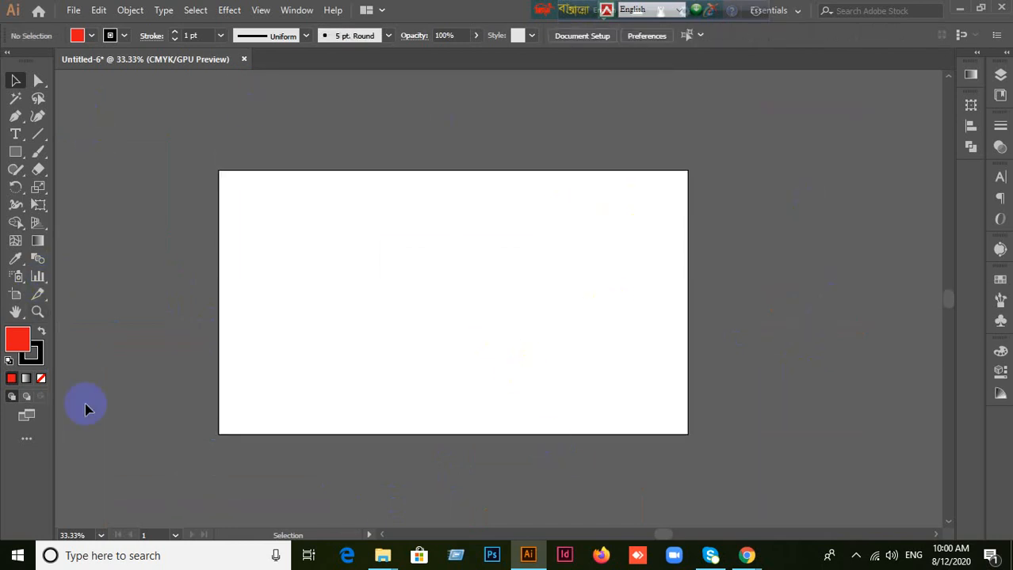
scroll(442, 210, "up", 1)
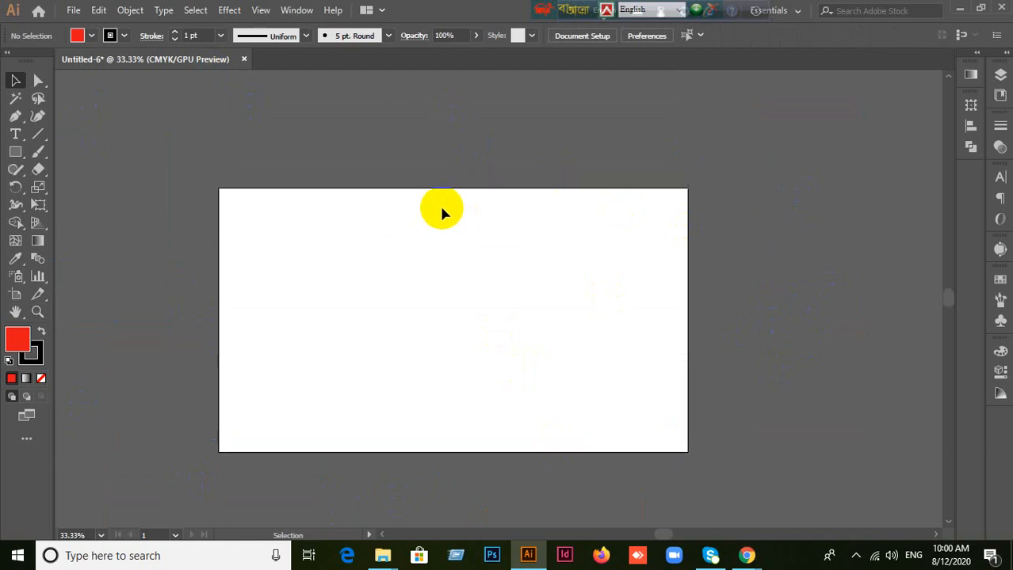
scroll(441, 210, "down", 2)
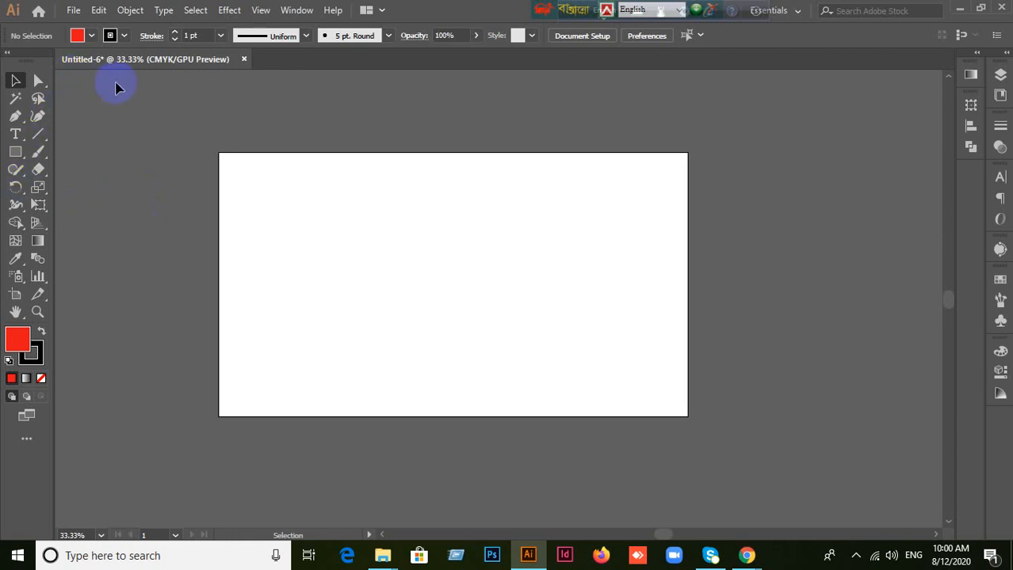
left_click(99, 10)
left_click(595, 164)
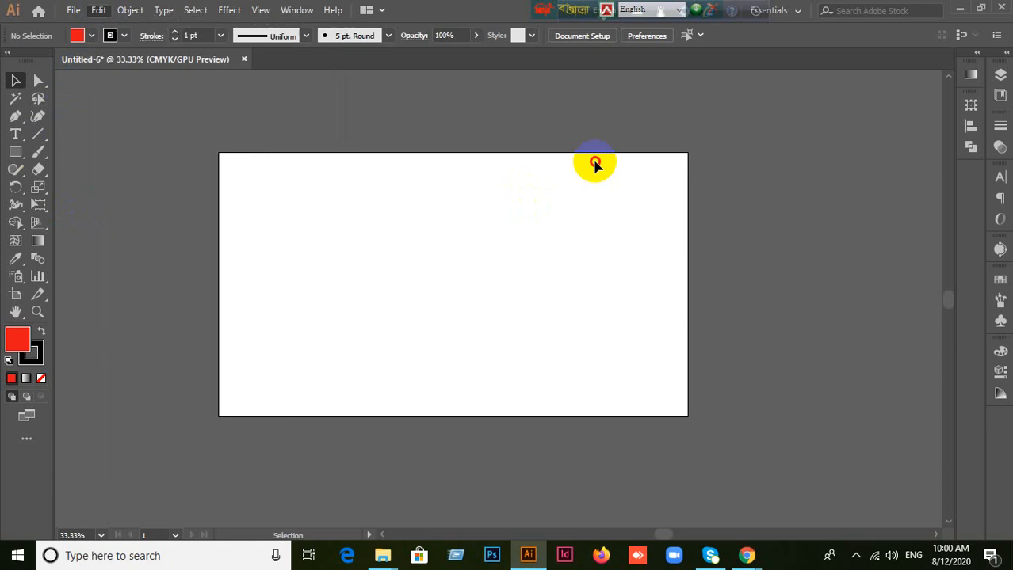
Step: Draw two red rectangles above the artboard, add a tiny one beside its right edge, and undo the tiny one
scroll(546, 188, "up", 3)
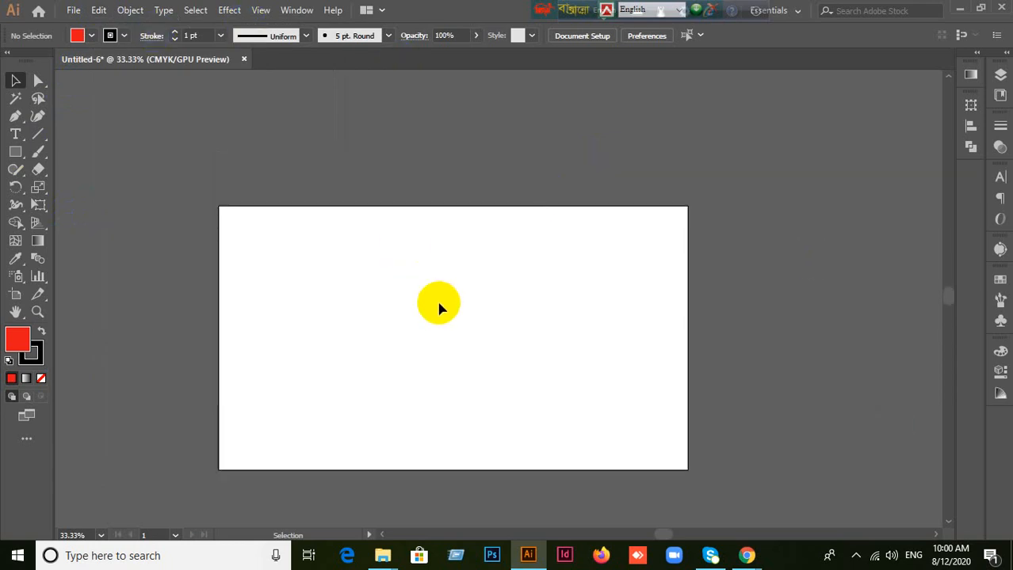
scroll(439, 304, "down", 2)
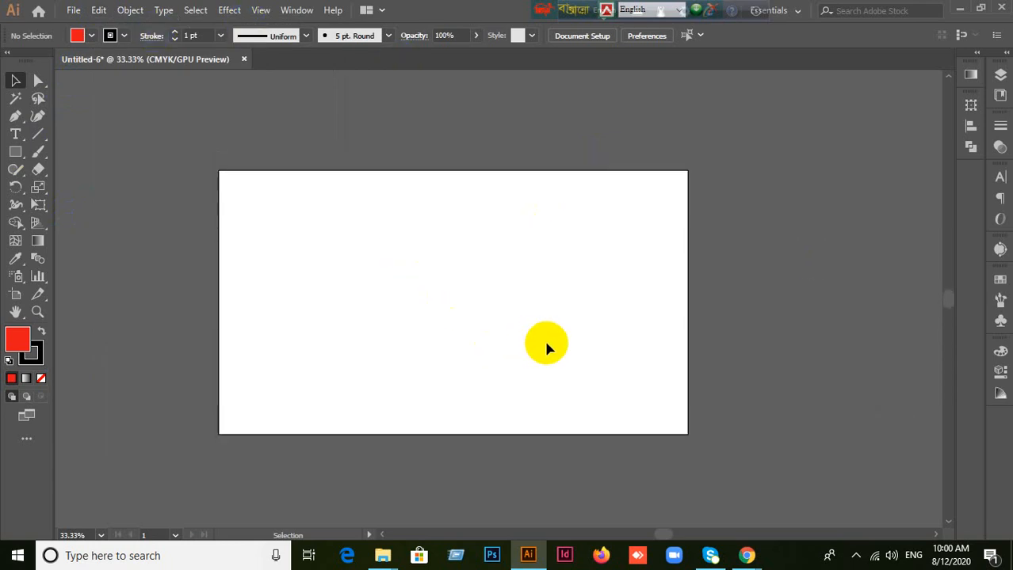
scroll(444, 277, "up", 7)
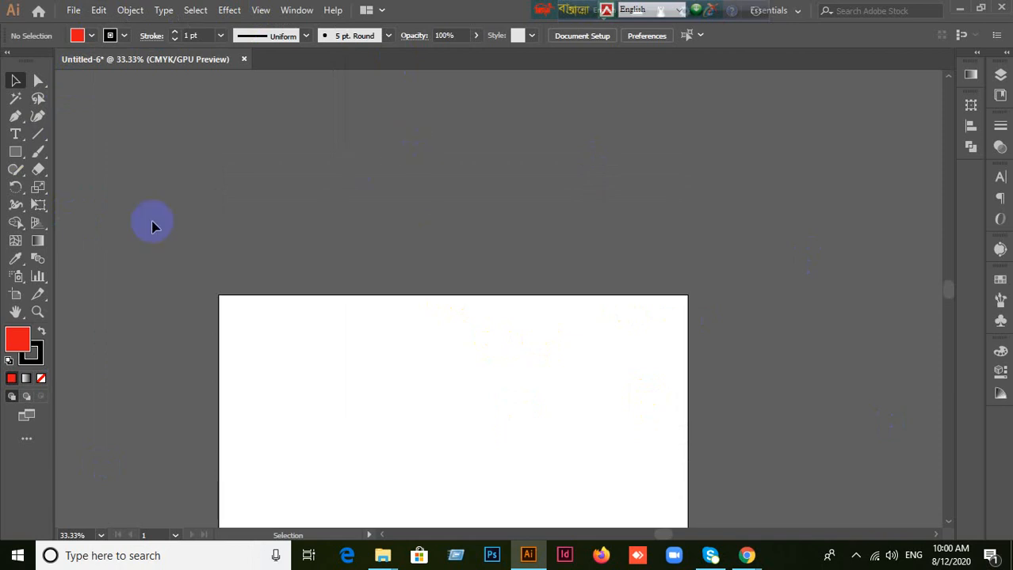
left_click(16, 151)
left_click_drag(250, 142, 357, 204)
left_click_drag(568, 161, 767, 244)
left_click(815, 326, "ctrl")
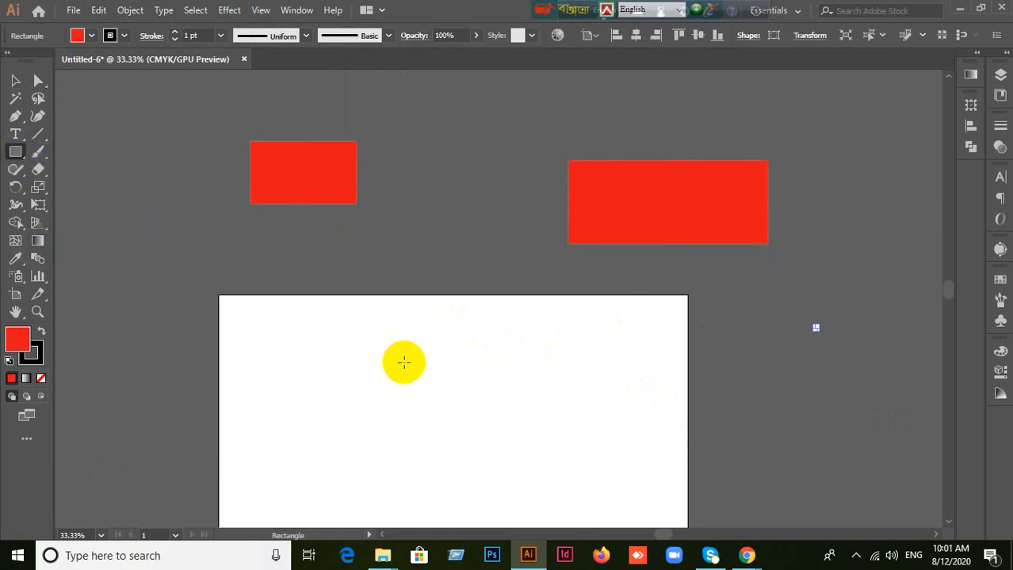
key("ctrl+z")
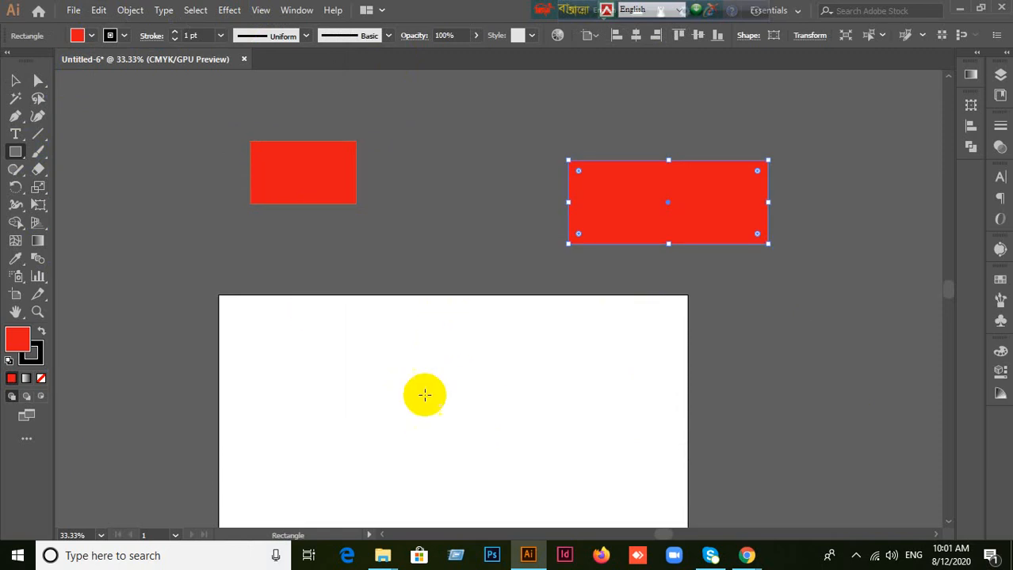
Step: Set the canvas colour to White in the User Interface preferences
scroll(422, 394, "down", 4)
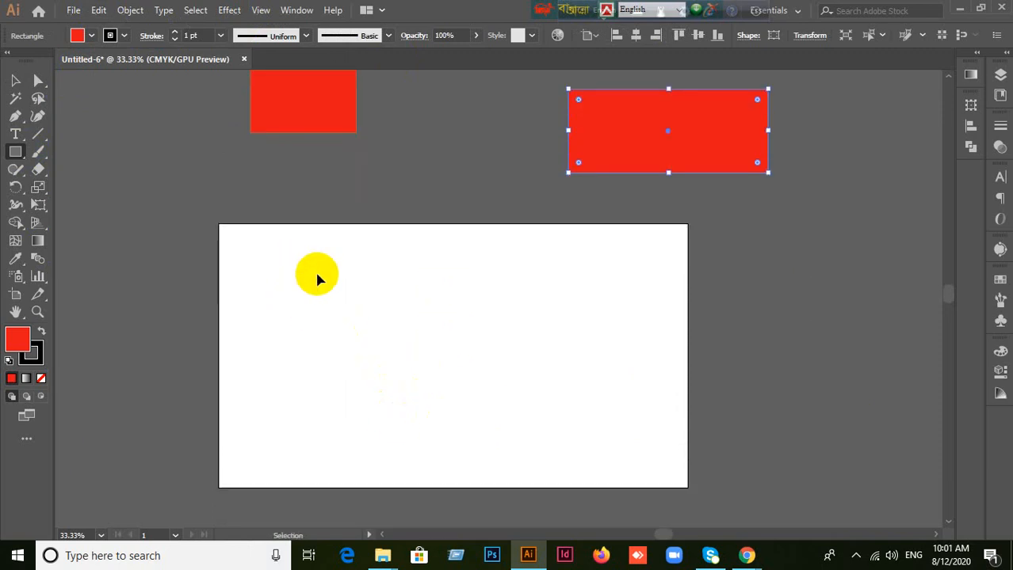
left_click(317, 279, "ctrl")
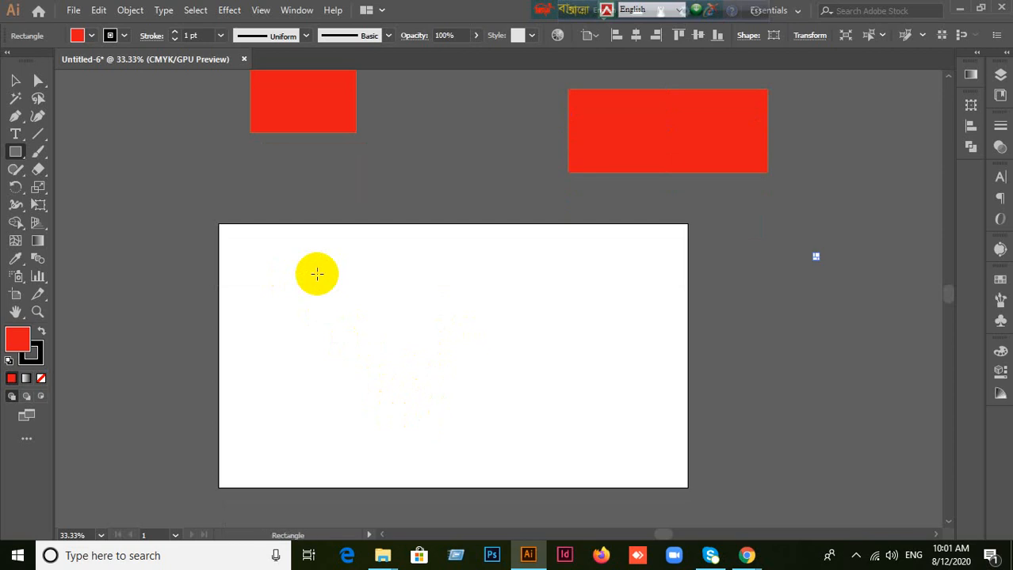
left_click(16, 80)
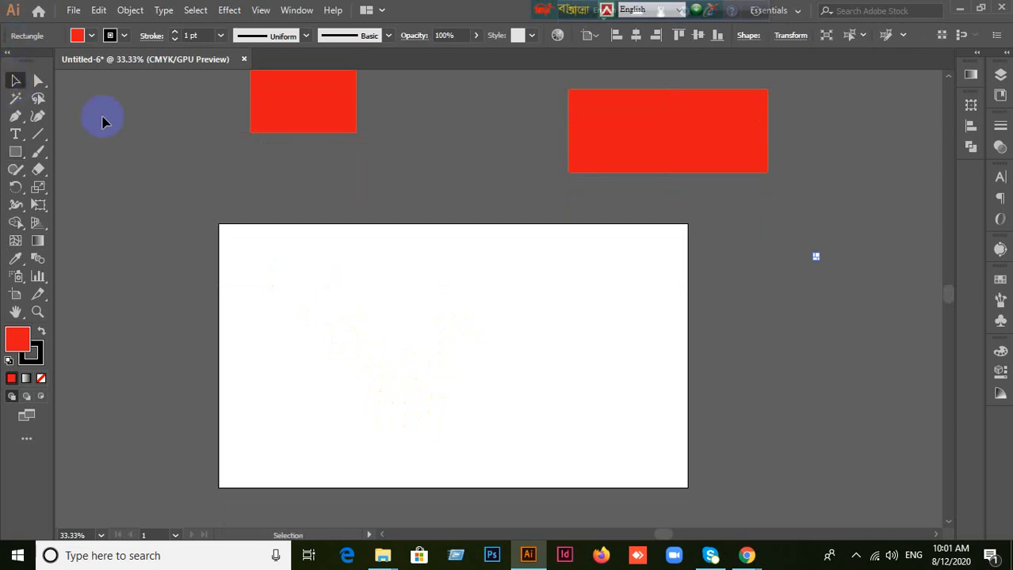
left_click(74, 11)
mouse_move(96, 11)
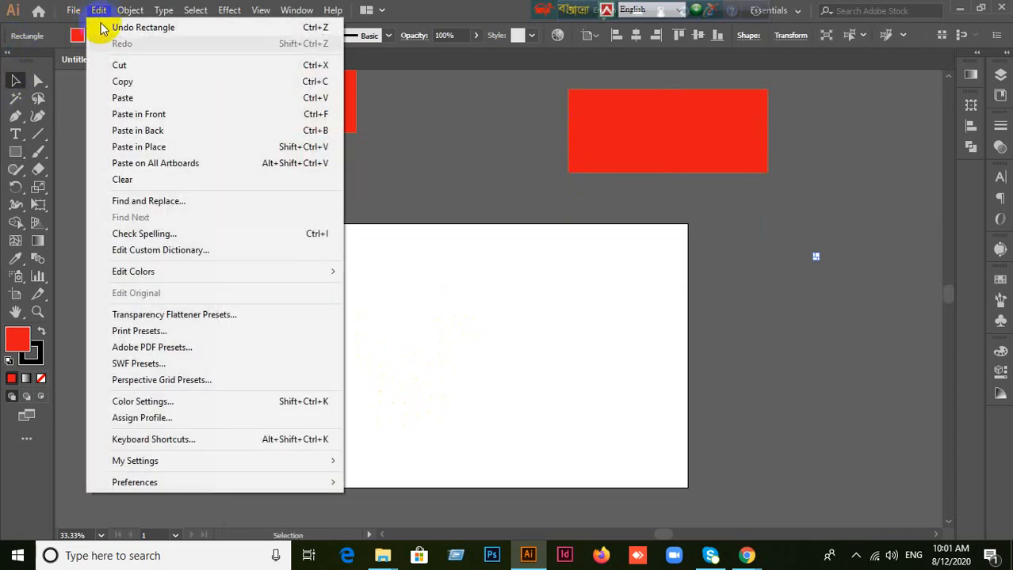
mouse_move(158, 480)
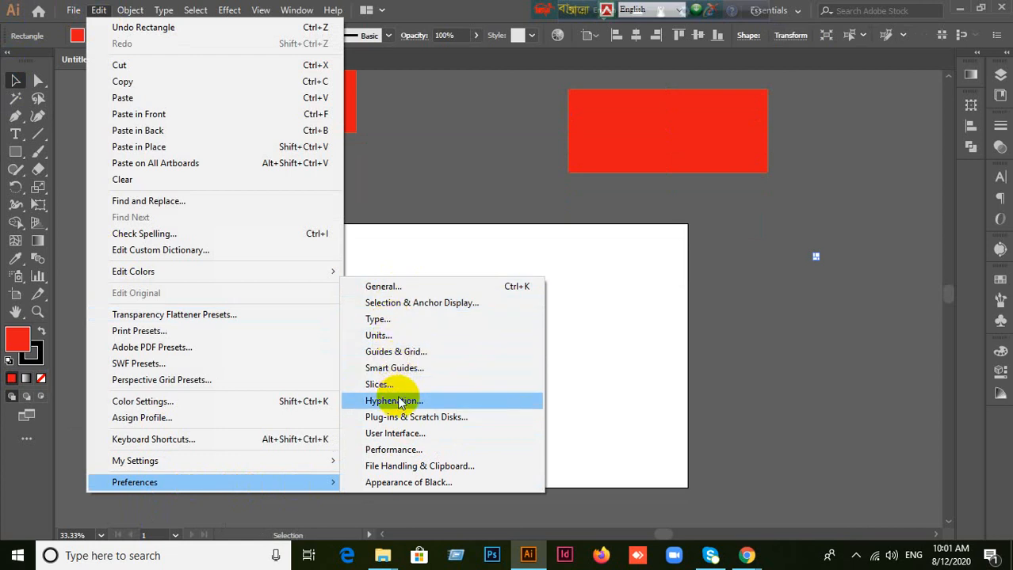
left_click(393, 434)
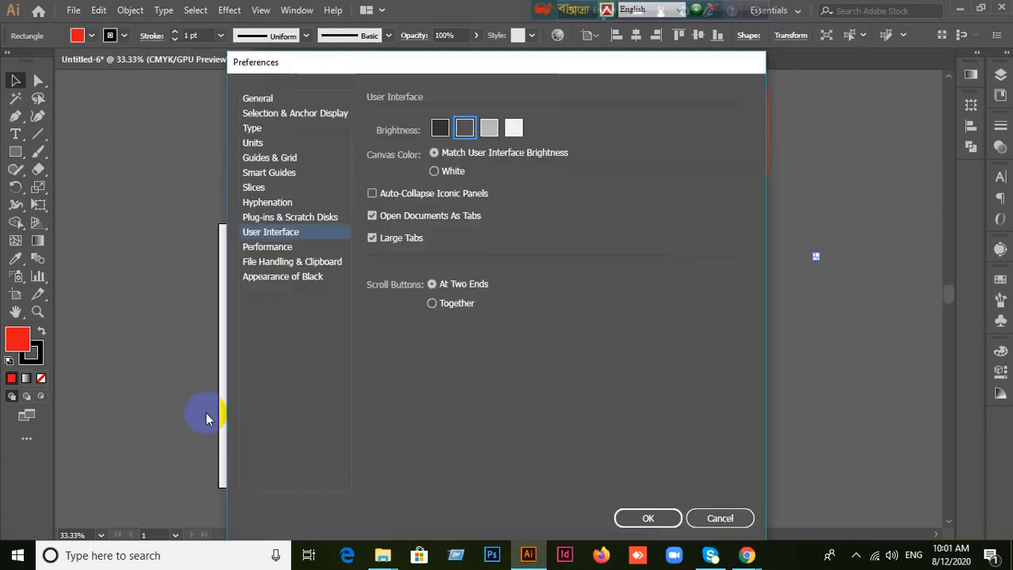
left_click(435, 172)
left_click(646, 519)
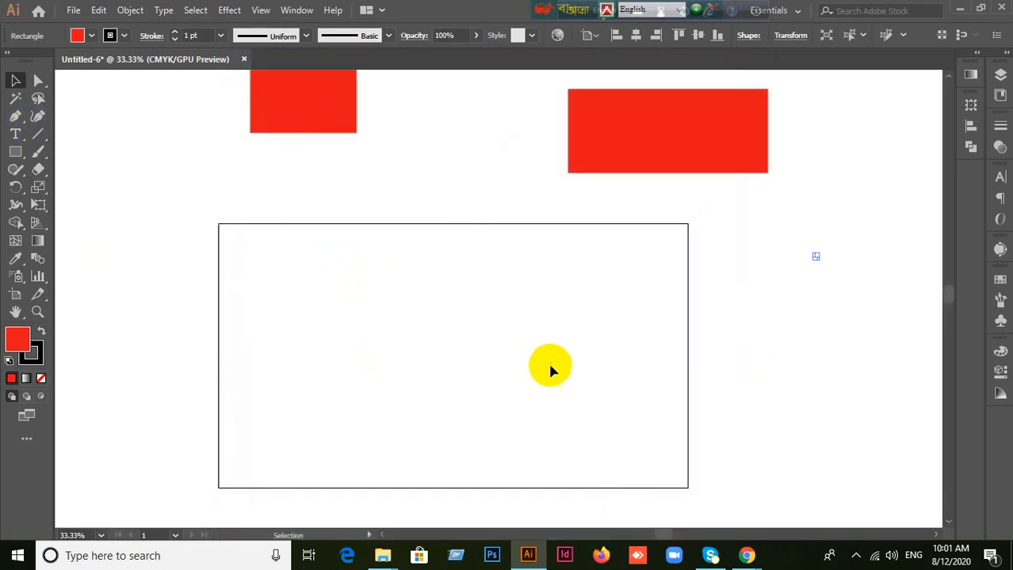
Step: Set the canvas colour back to Match User Interface Brightness in the User Interface preferences
scroll(551, 363, "down", 2)
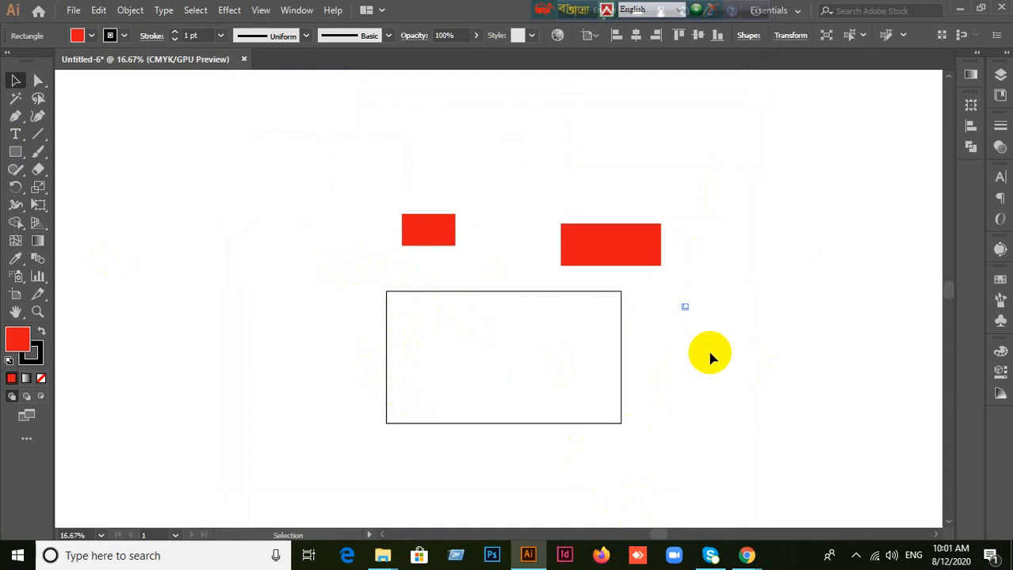
scroll(485, 412, "up", 2)
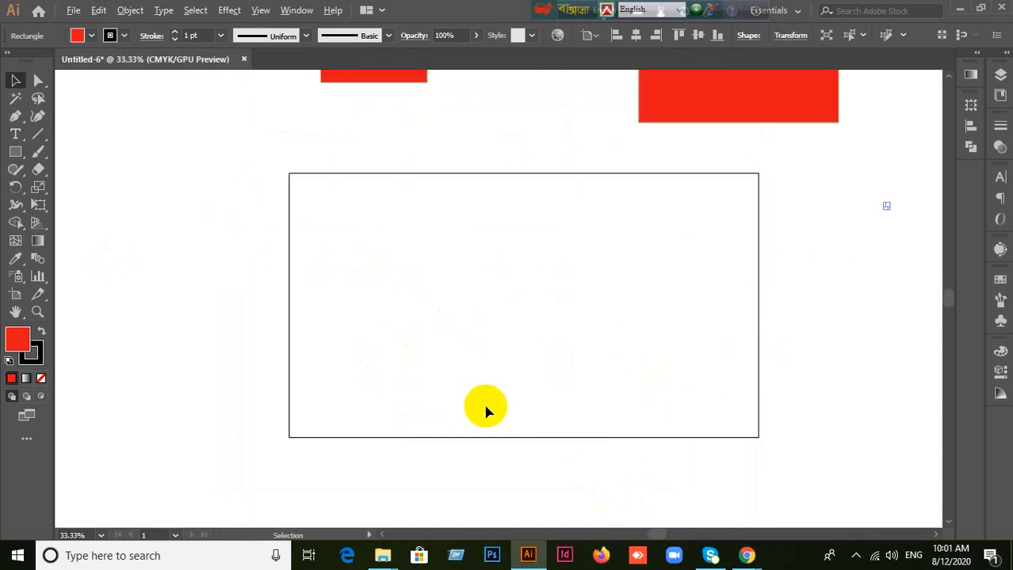
scroll(535, 294, "down", 2)
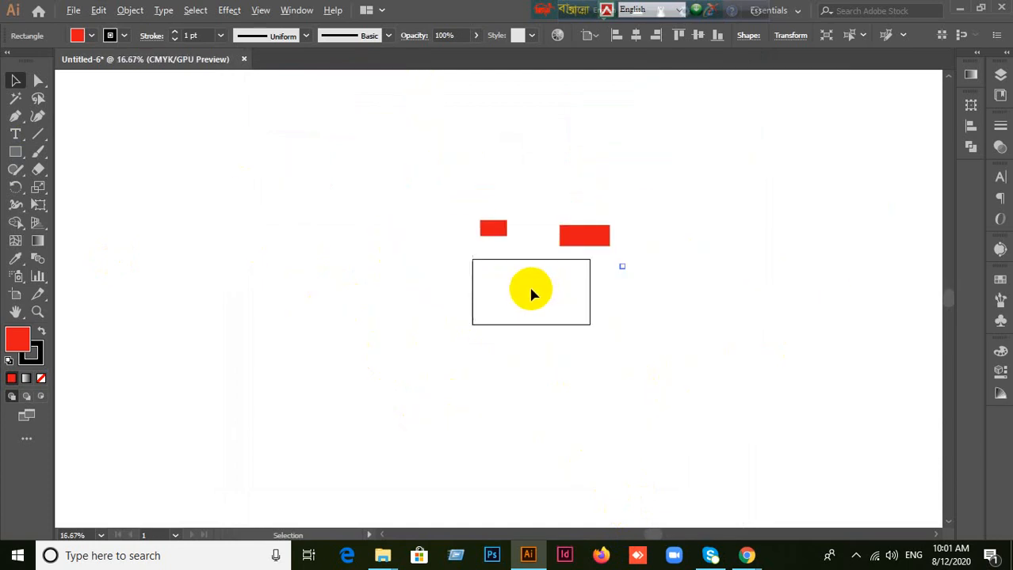
scroll(532, 293, "up", 3)
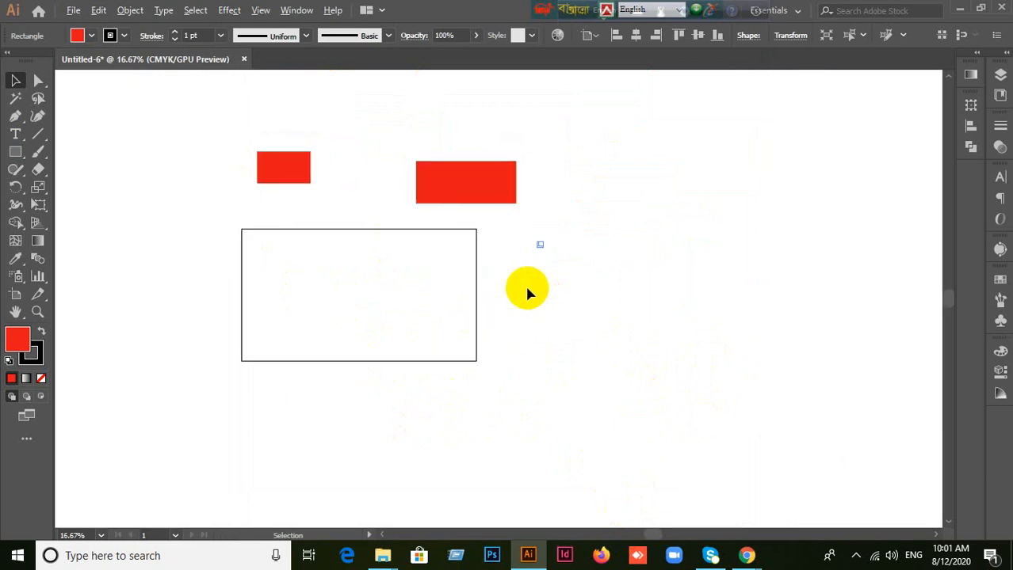
left_click(98, 9)
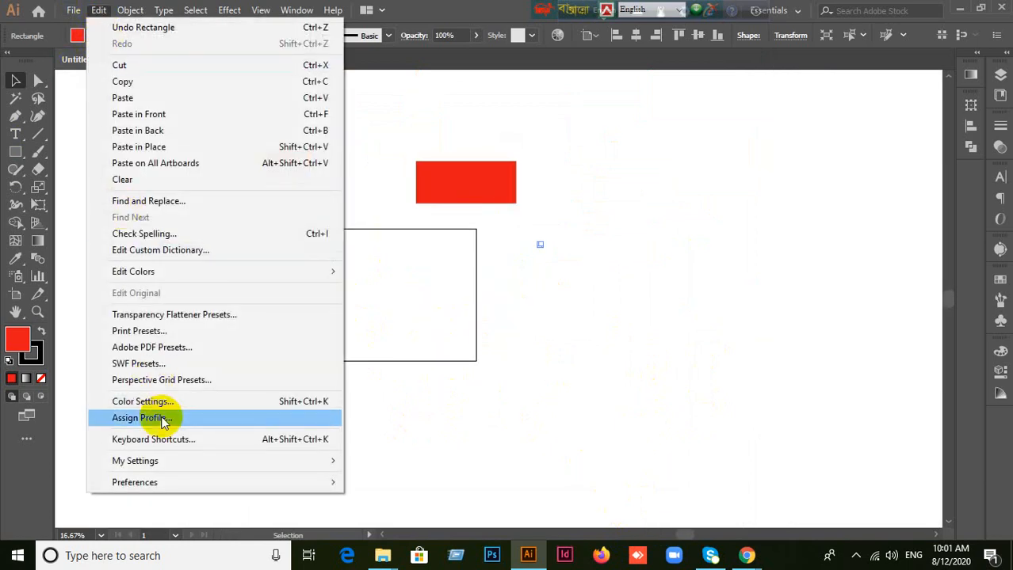
mouse_move(193, 487)
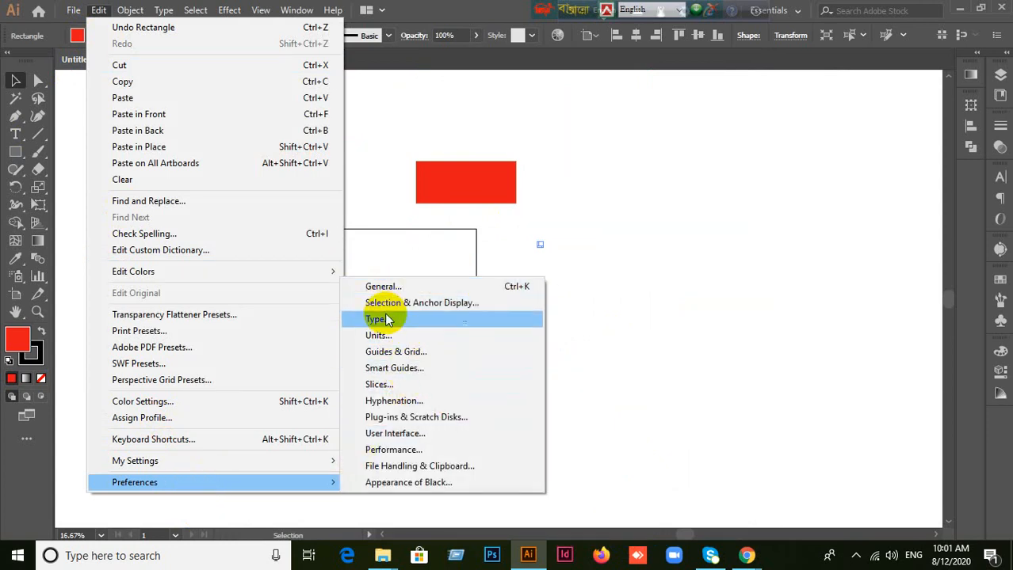
left_click(404, 437)
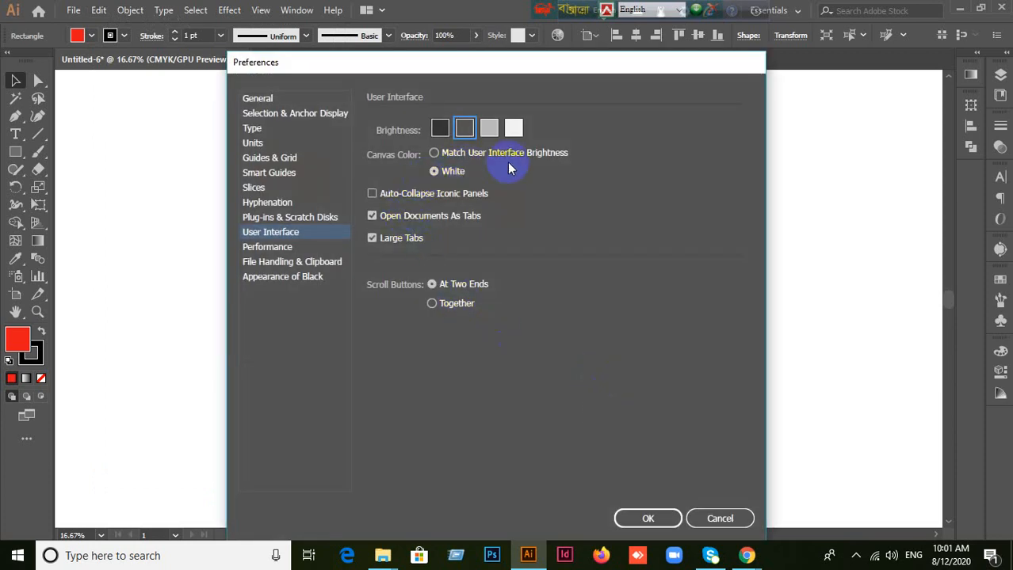
left_click(470, 152)
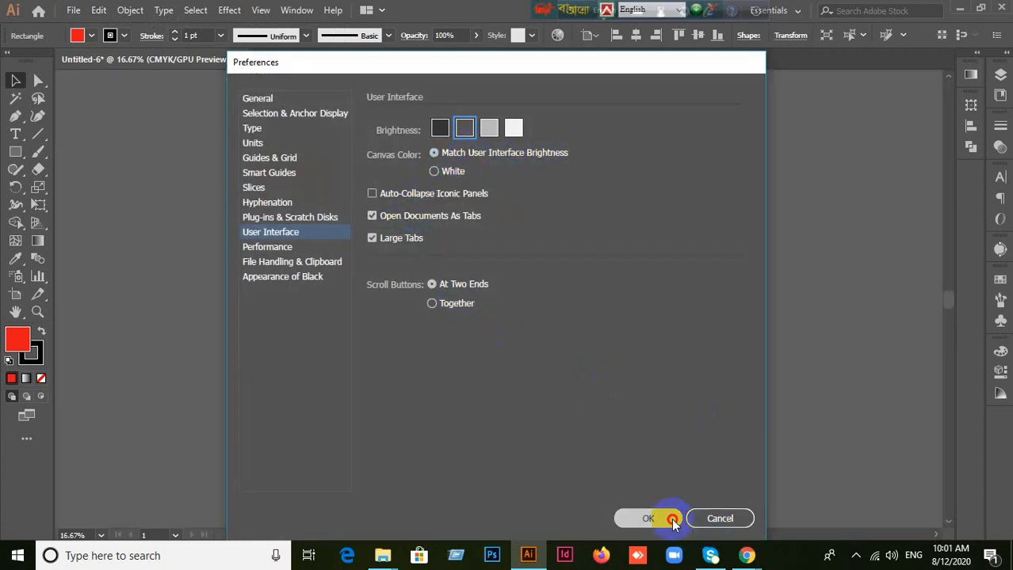
left_click(647, 518)
scroll(189, 206, "up", 3)
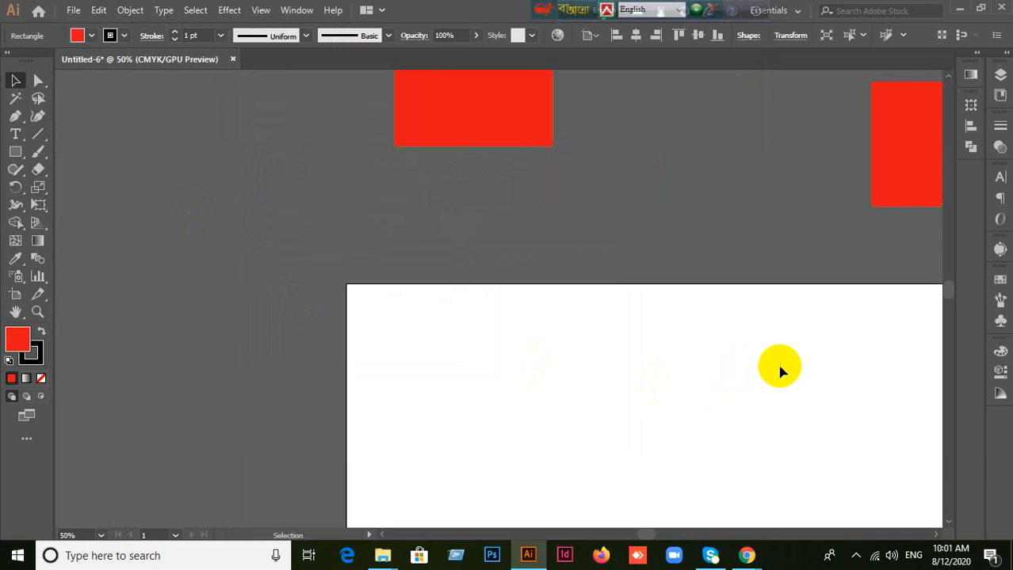
left_click_drag(780, 380, 636, 151)
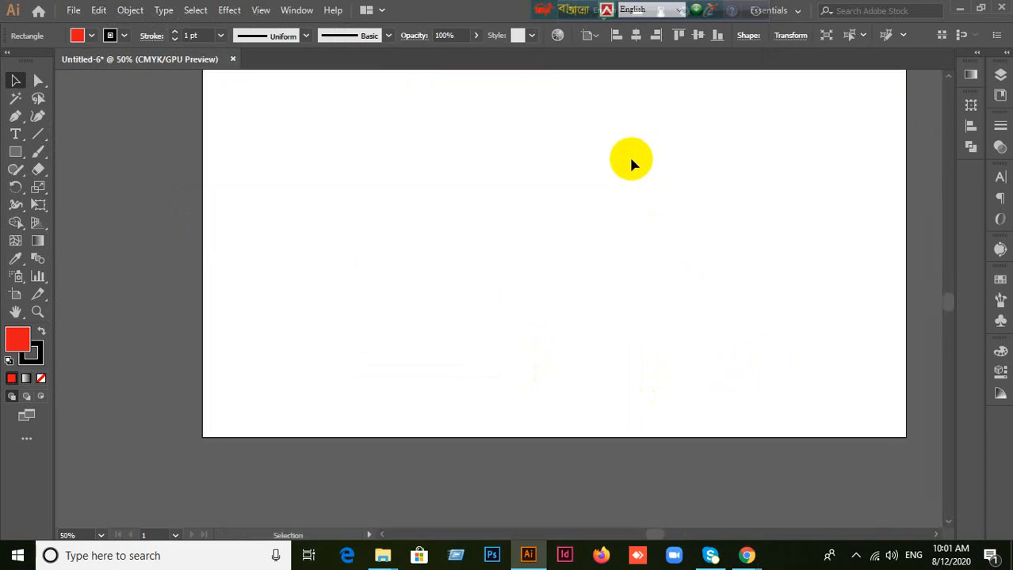
scroll(632, 163, "down", 1)
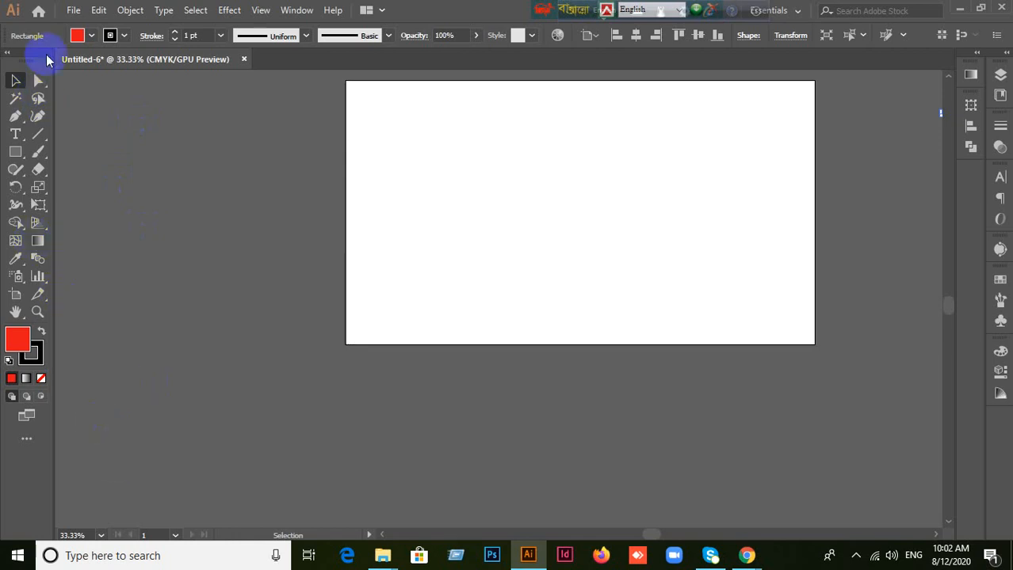
scroll(82, 340, "up", 5)
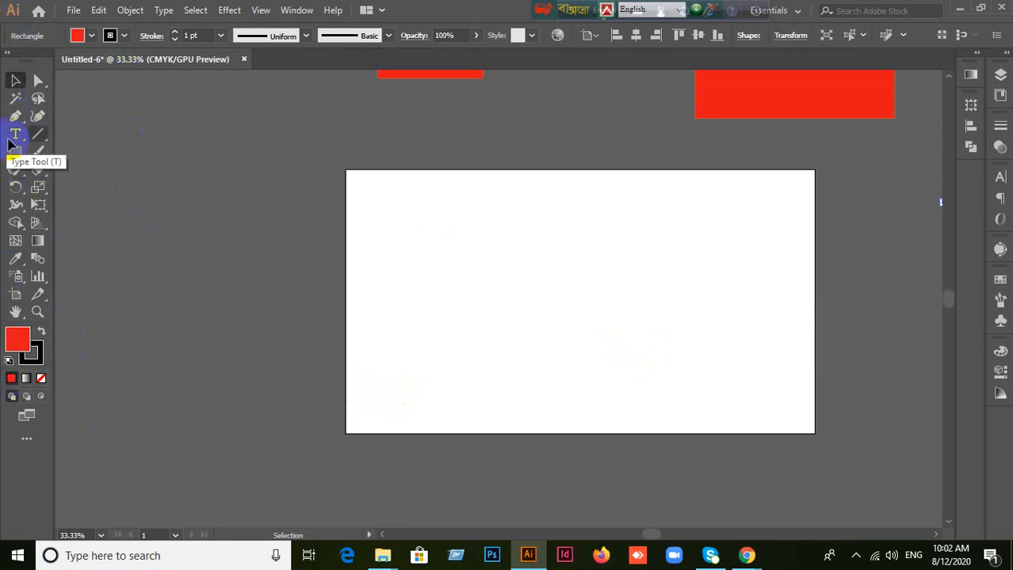
left_click(756, 239)
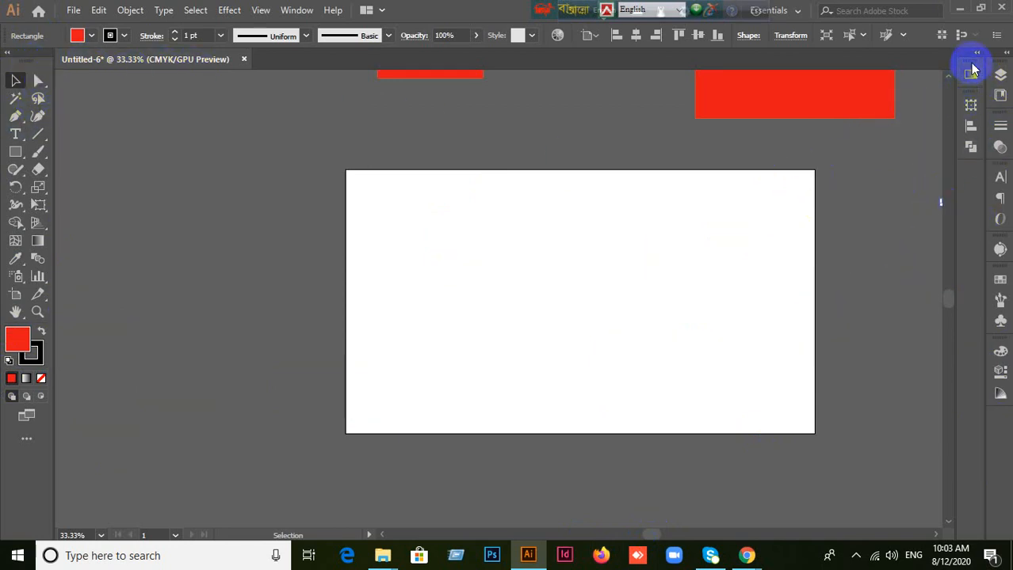
Step: Undock the Gradient panel and the Transform, Align and Pathfinder group so that they float over the document
left_click_drag(972, 60, 870, 176)
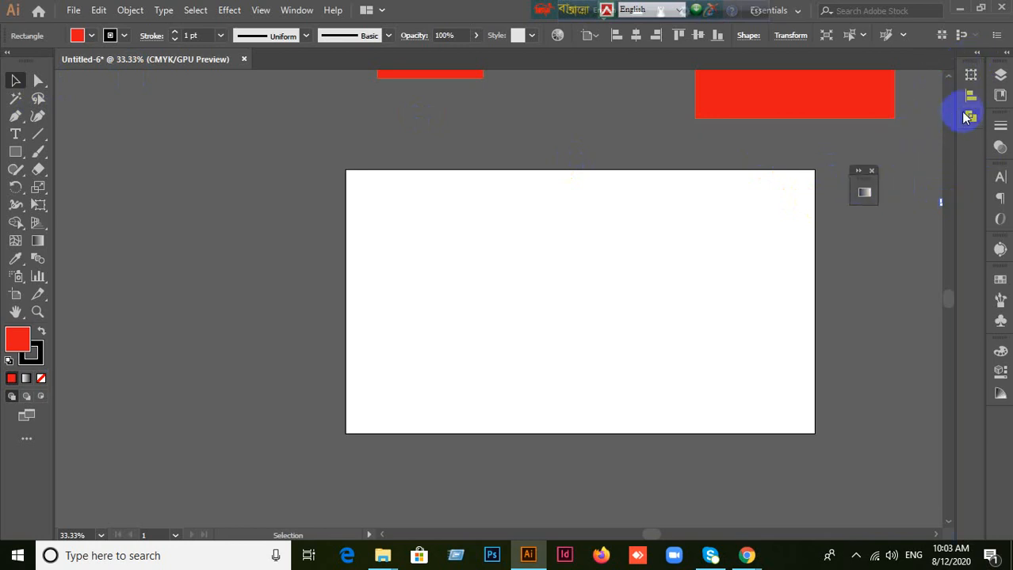
left_click_drag(972, 68, 661, 174)
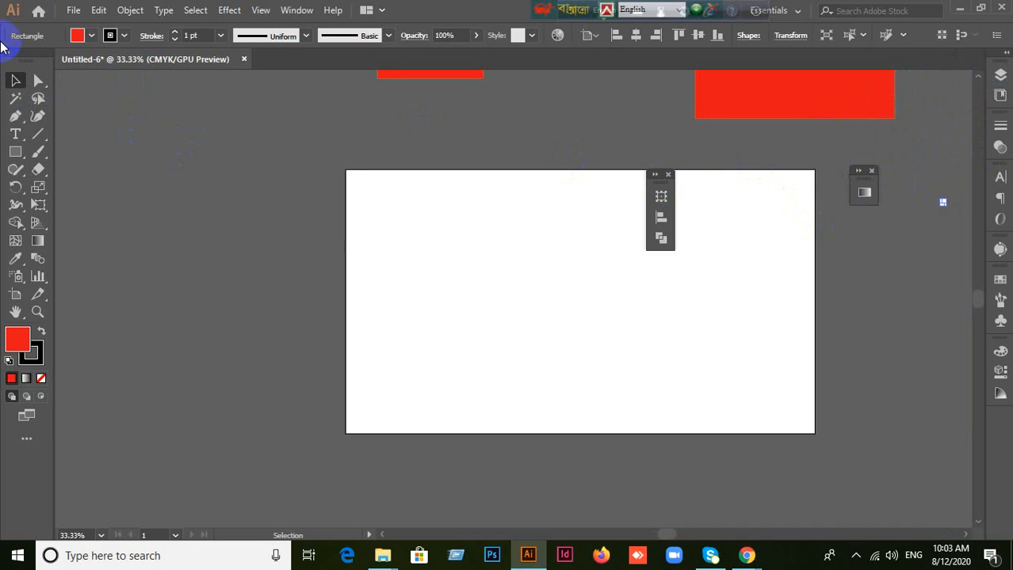
Step: Pull the toolbar out of its dock and dock it again in its original place
mouse_move(17, 59)
left_mouse_down()
mouse_move(66, 87)
mouse_move(18, 72)
left_mouse_up()
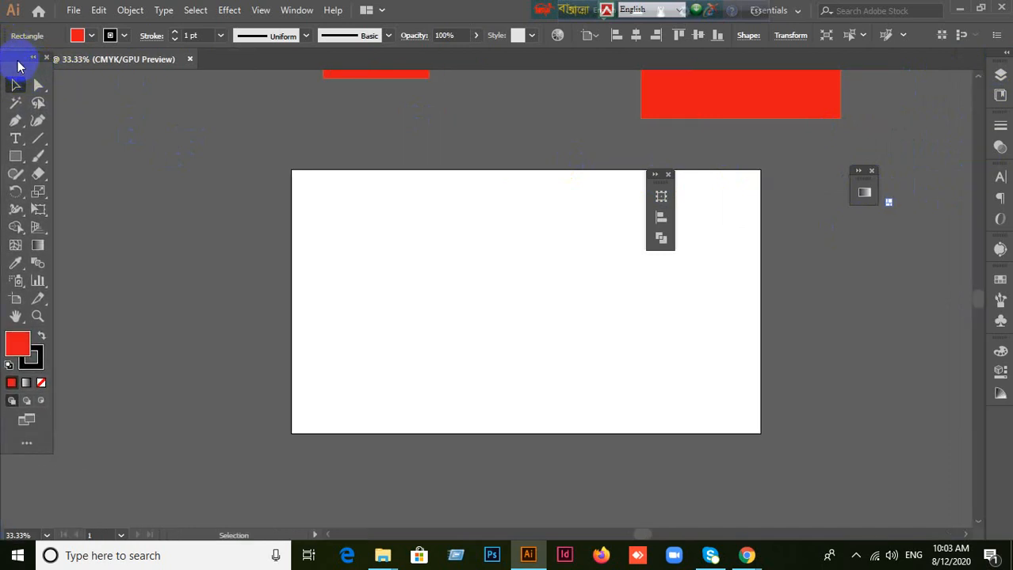
left_click_drag(176, 59, 213, 66)
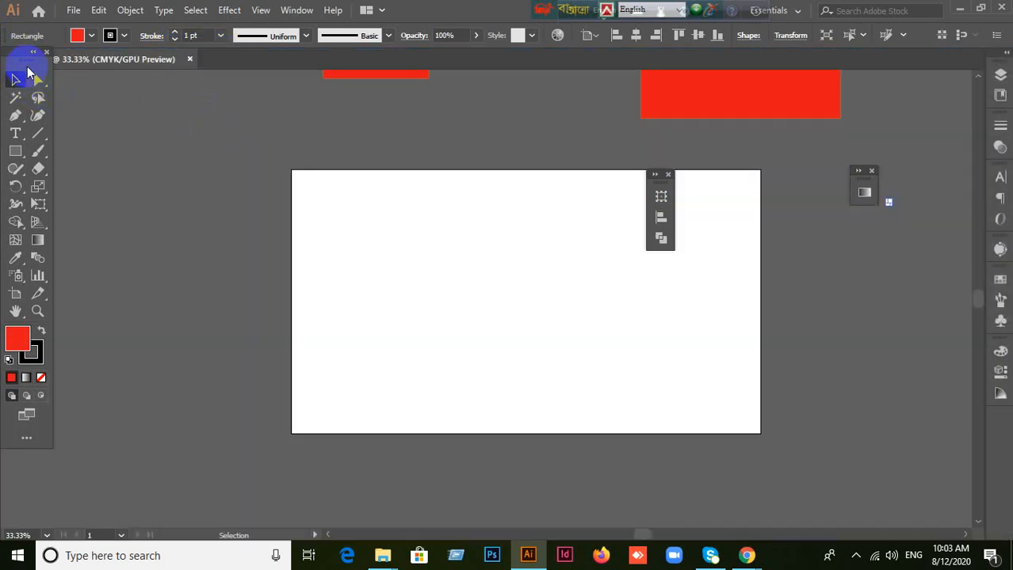
left_click_drag(27, 66, 16, 64)
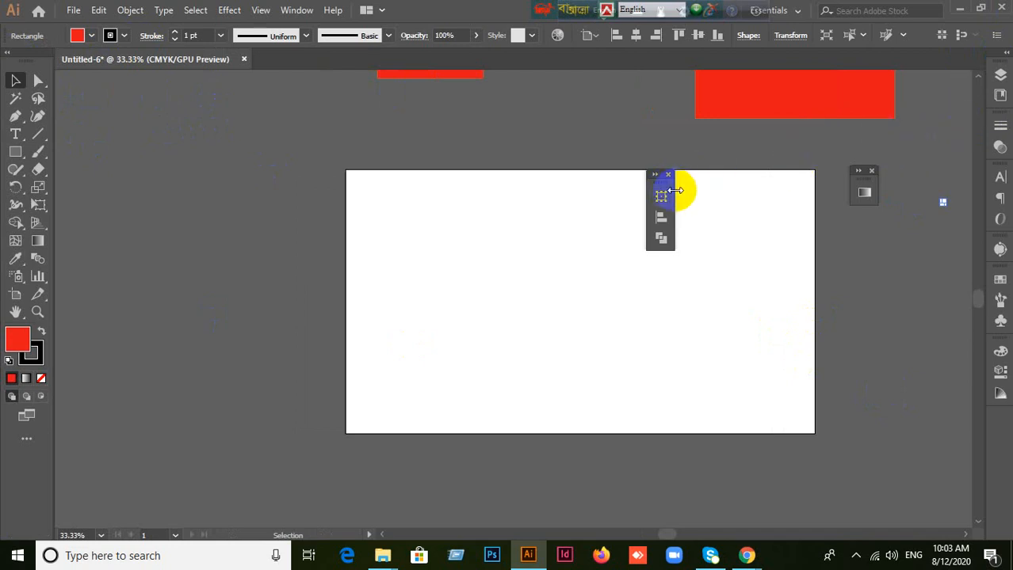
Step: Expand the floating Transform, Align and Pathfinder group and separate it into three individual floating panels
left_click_drag(662, 182, 695, 179)
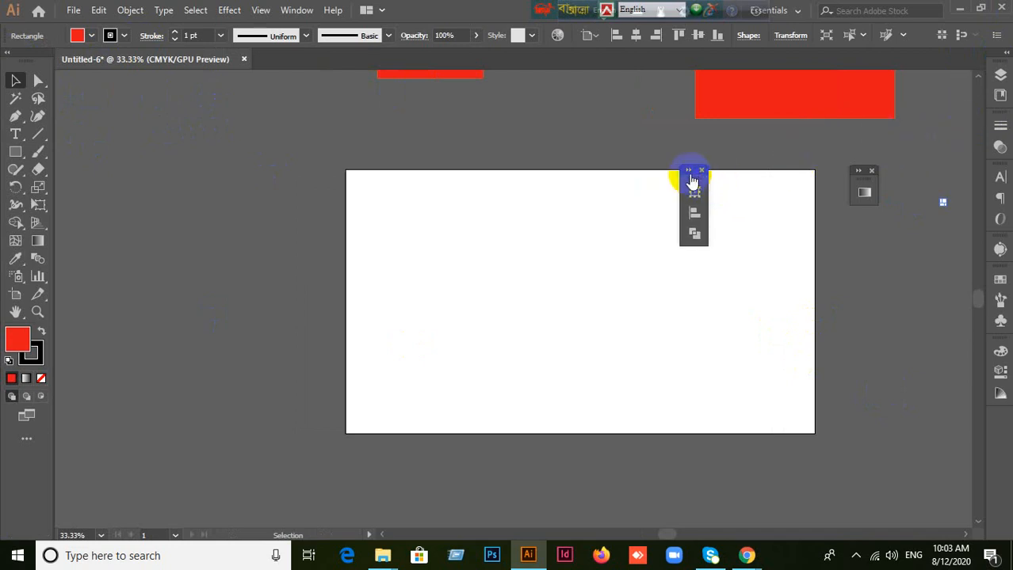
left_click(690, 172)
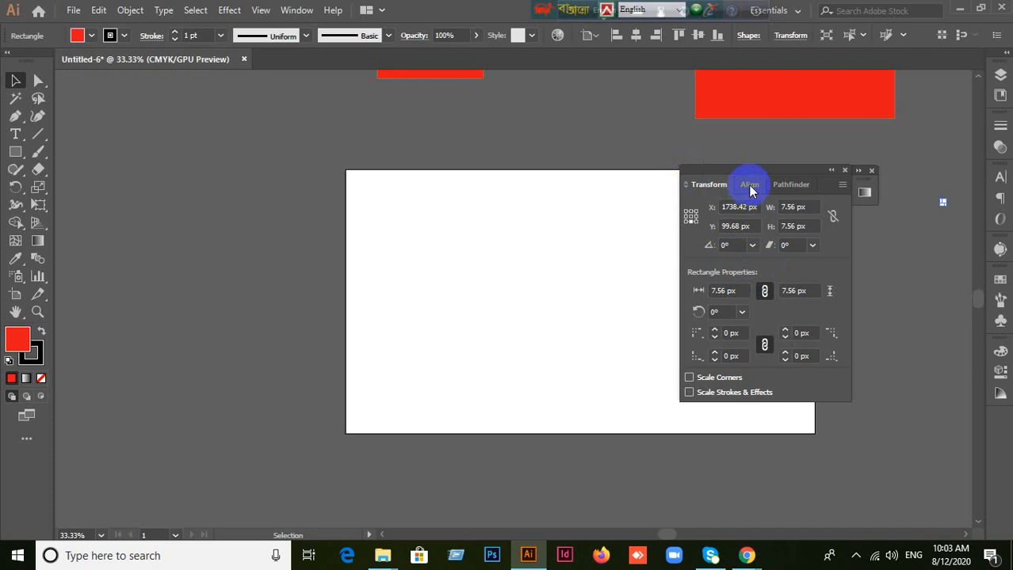
left_click_drag(748, 185, 388, 176)
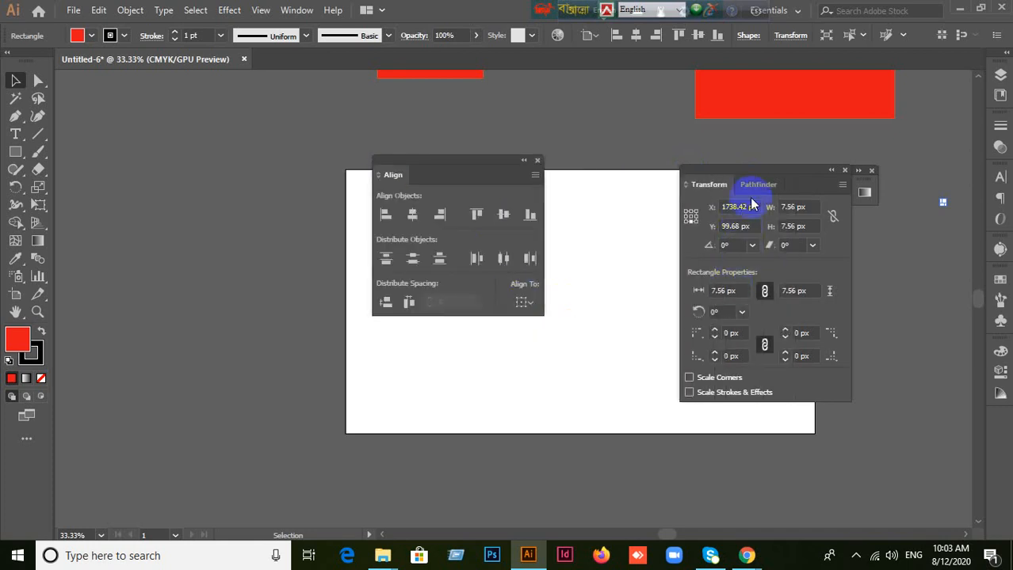
left_click_drag(780, 185, 528, 75)
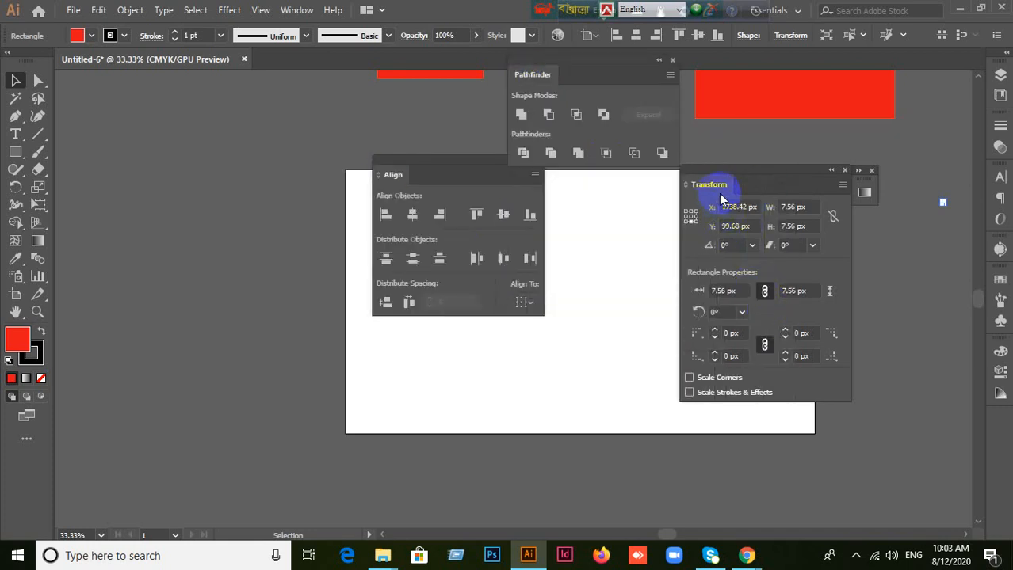
left_click_drag(769, 170, 705, 188)
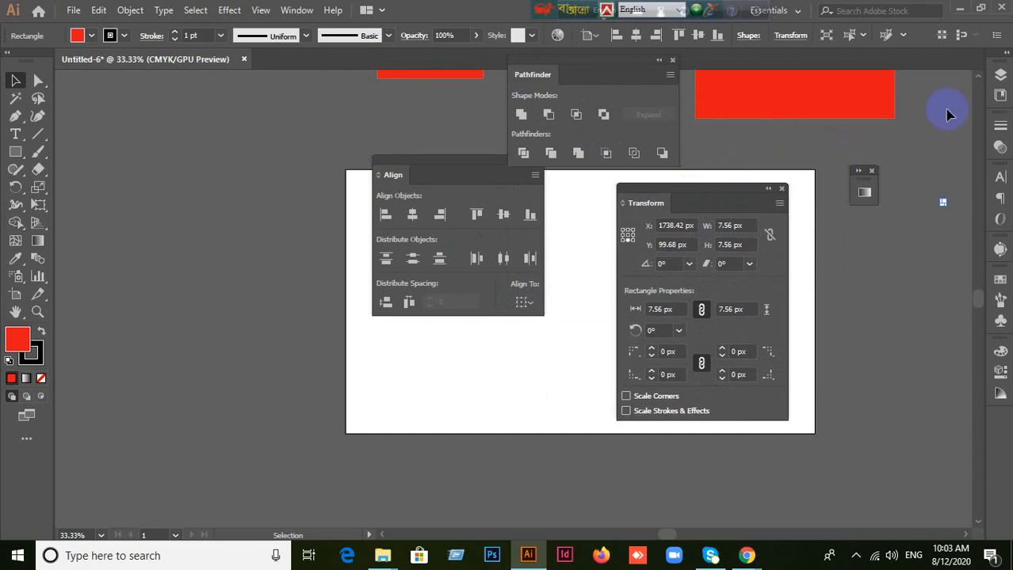
Step: Undock the Libraries and Layers panels so that they float over the document
left_click_drag(1003, 73, 392, 376)
left_click(888, 264)
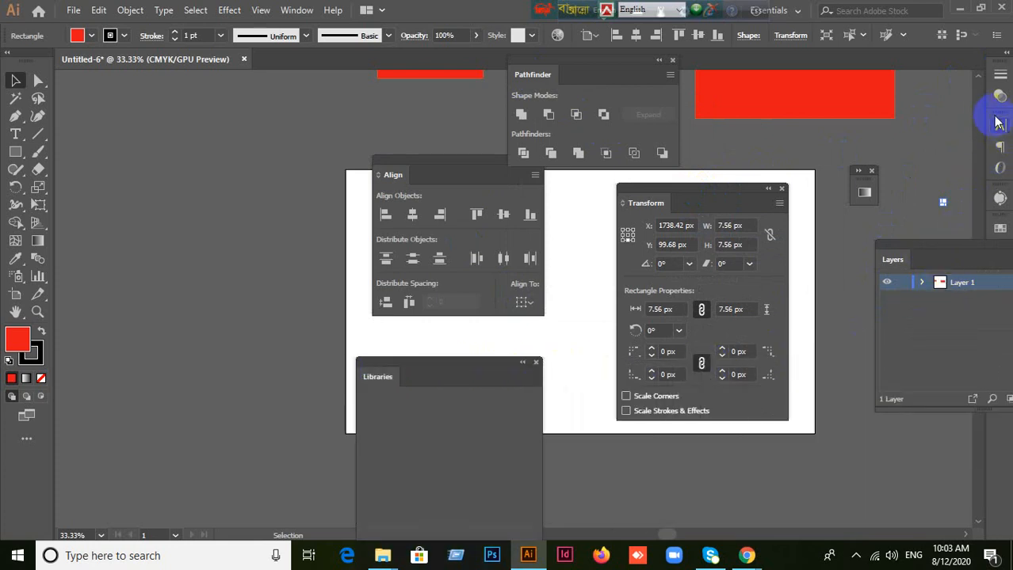
mouse_move(996, 116)
left_mouse_down()
mouse_move(886, 123)
mouse_move(983, 192)
mouse_move(875, 179)
mouse_move(807, 189)
left_mouse_up()
Step: Close the floating Transform, Gradient and Layers panels
left_click(782, 190)
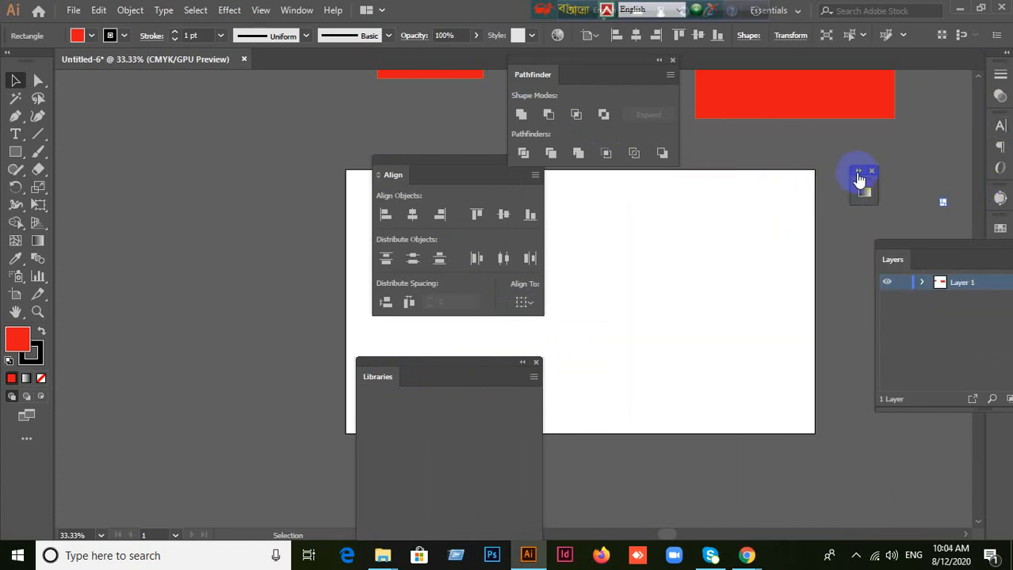
left_click(870, 173)
left_click_drag(926, 239, 841, 207)
left_click(841, 207)
Step: Close the remaining floating Align, Libraries and Pathfinder panels to clear the document area
left_click_drag(498, 181, 557, 220)
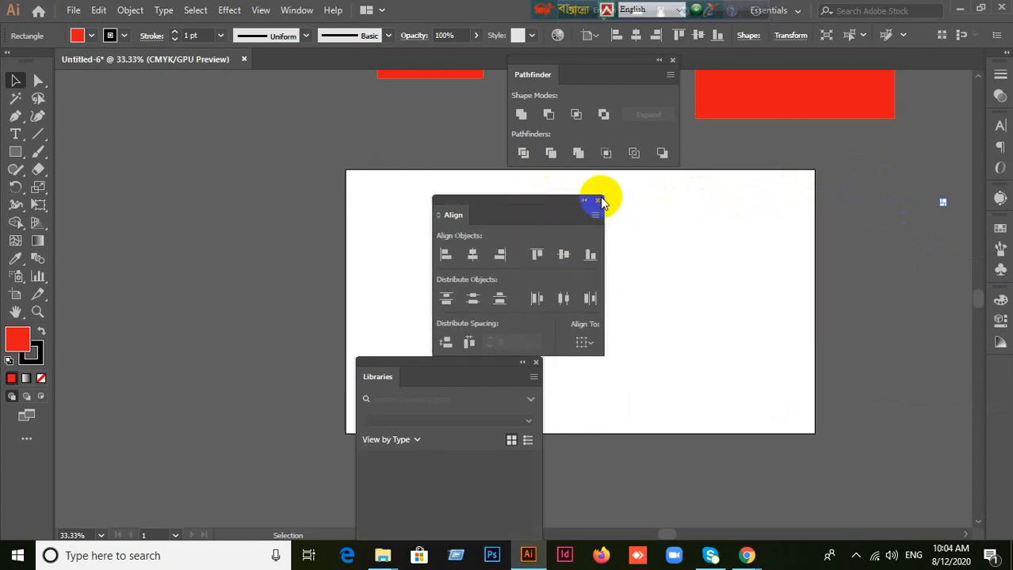
left_click(599, 200)
left_click(536, 362)
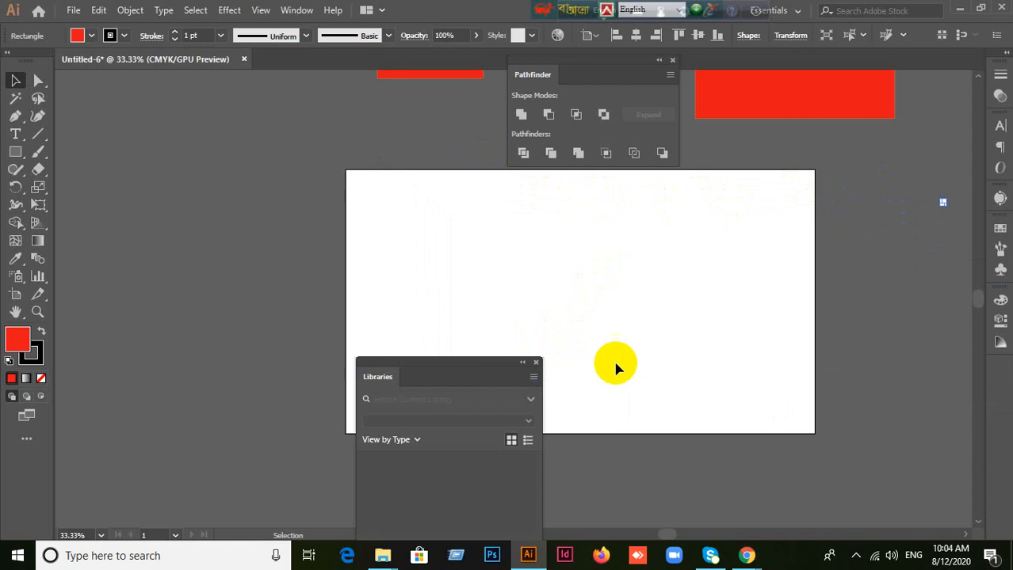
left_click_drag(617, 66, 631, 128)
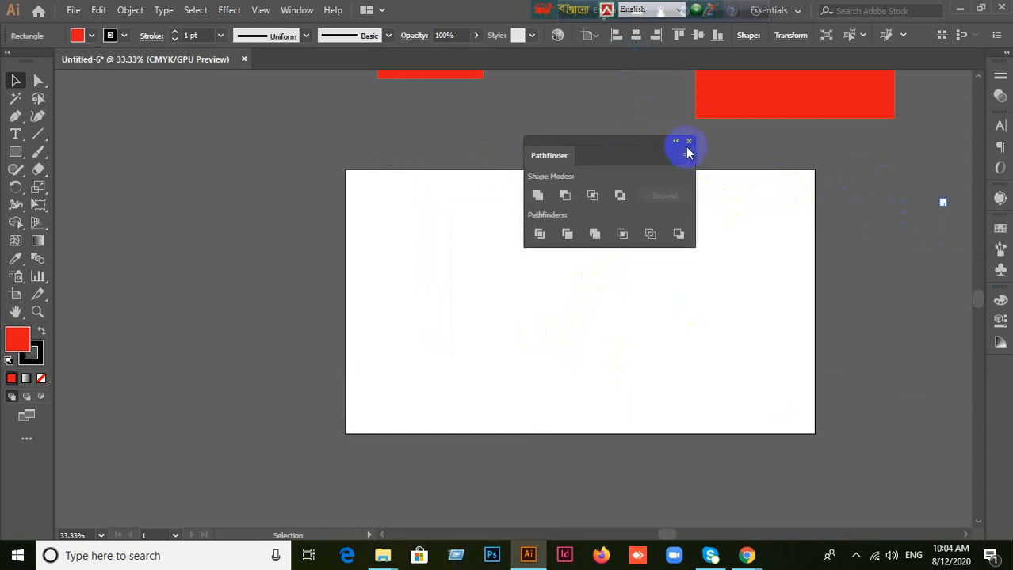
left_click(687, 142)
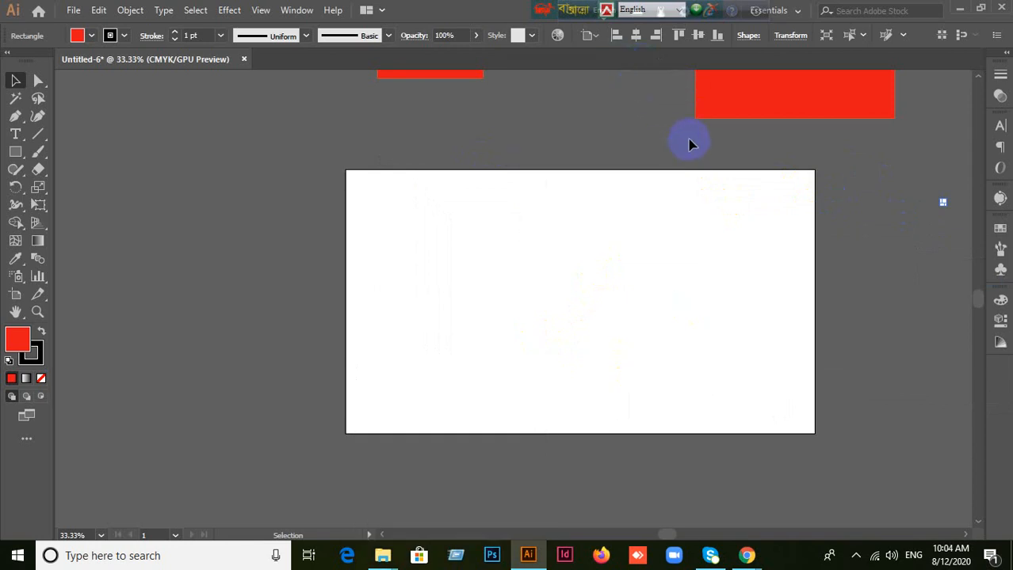
Step: Deselect the tiny rectangle beside the artboard so that nothing is selected
scroll(986, 281, "right", 2)
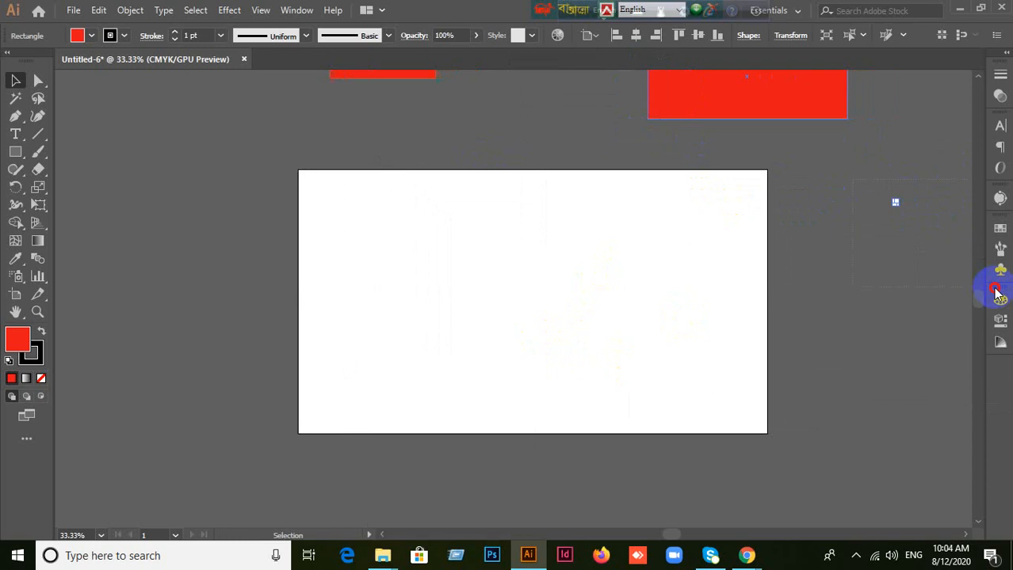
left_click(888, 252)
scroll(923, 248, "up", 1)
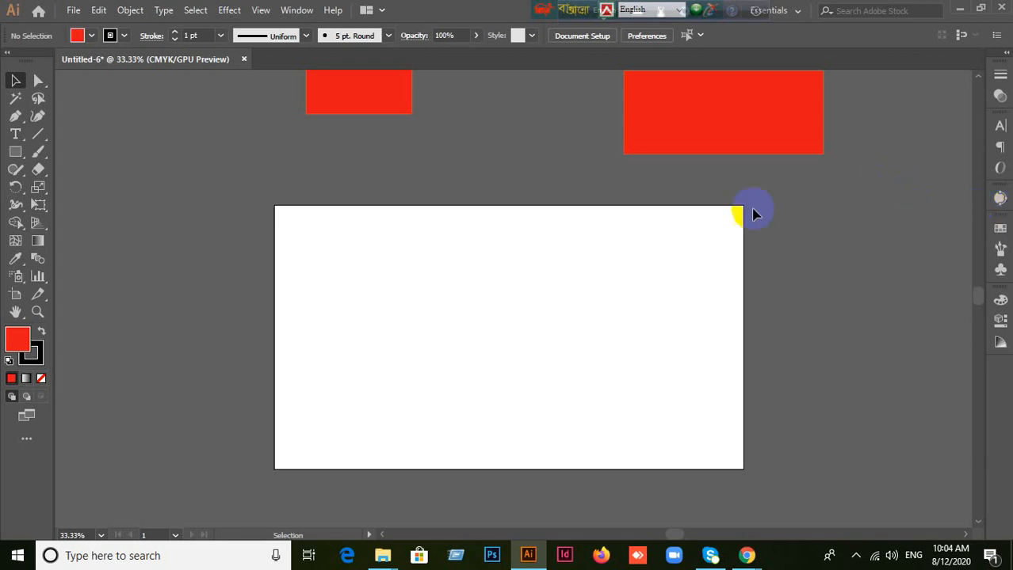
left_click(353, 83)
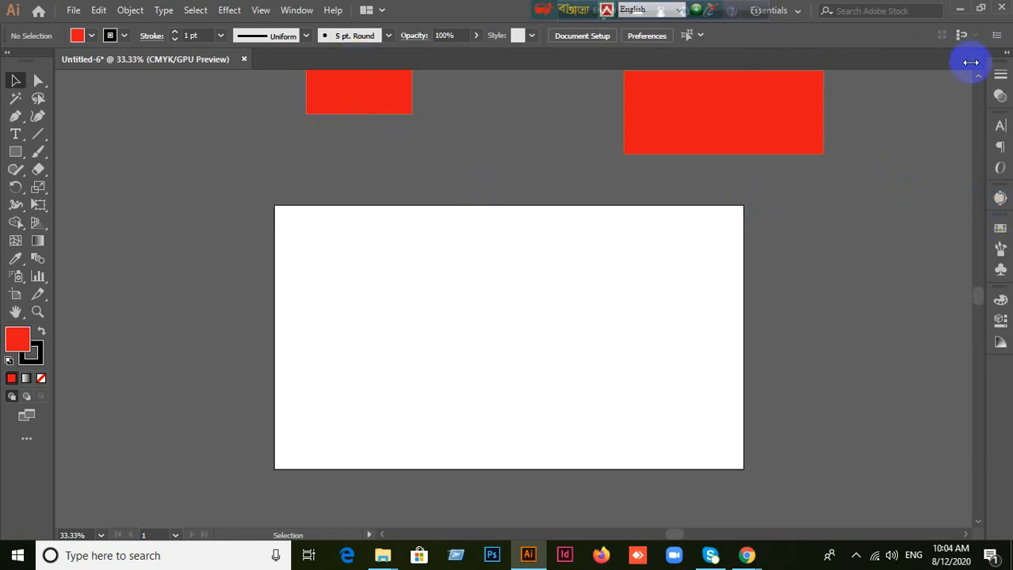
Step: Open the Color panel and collapse it again
left_click(296, 10)
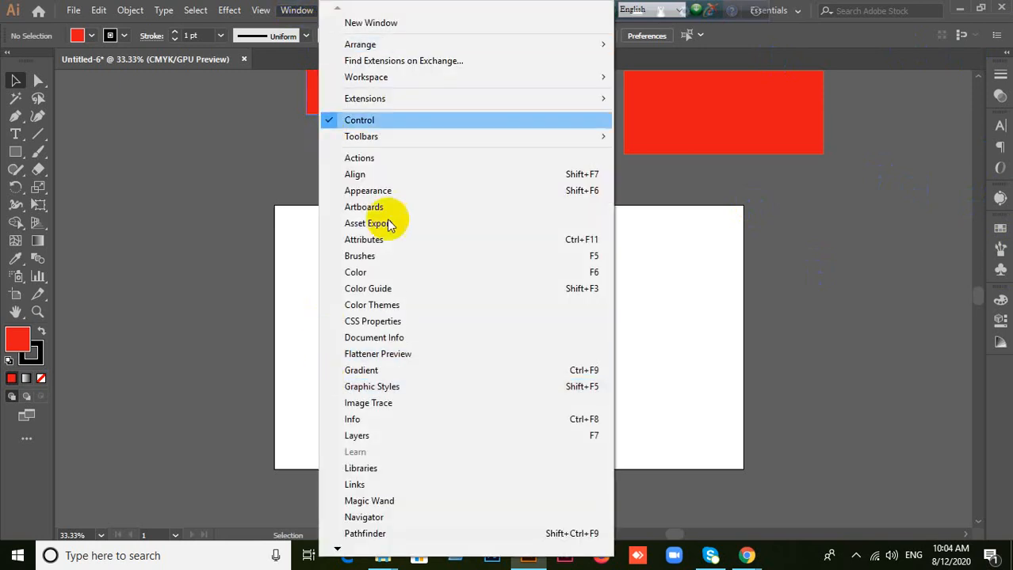
left_click(379, 272)
left_click(957, 296)
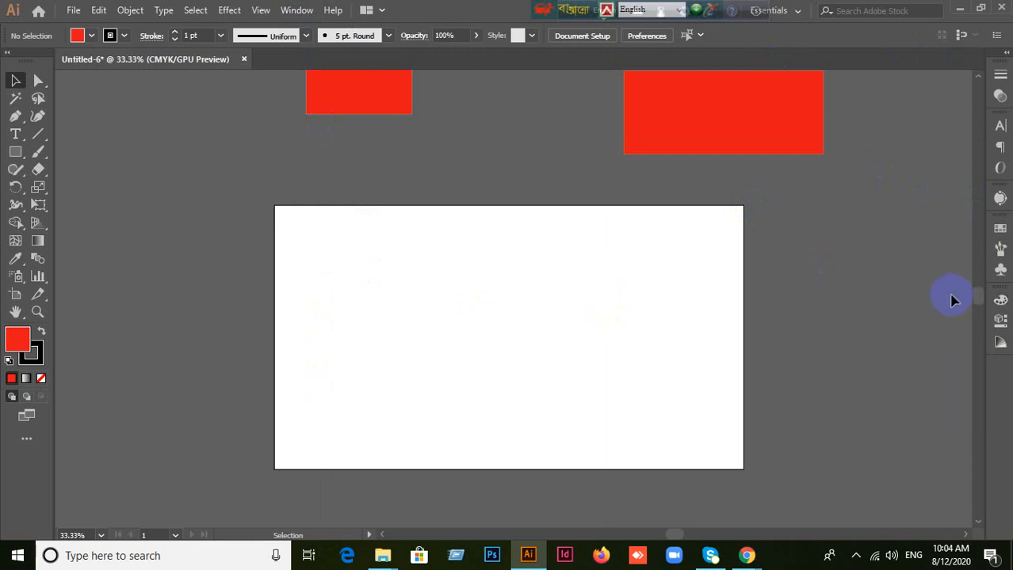
Step: Reopen the Align panel, collapse it to an icon and dock it below the existing panel icons
left_click(304, 18)
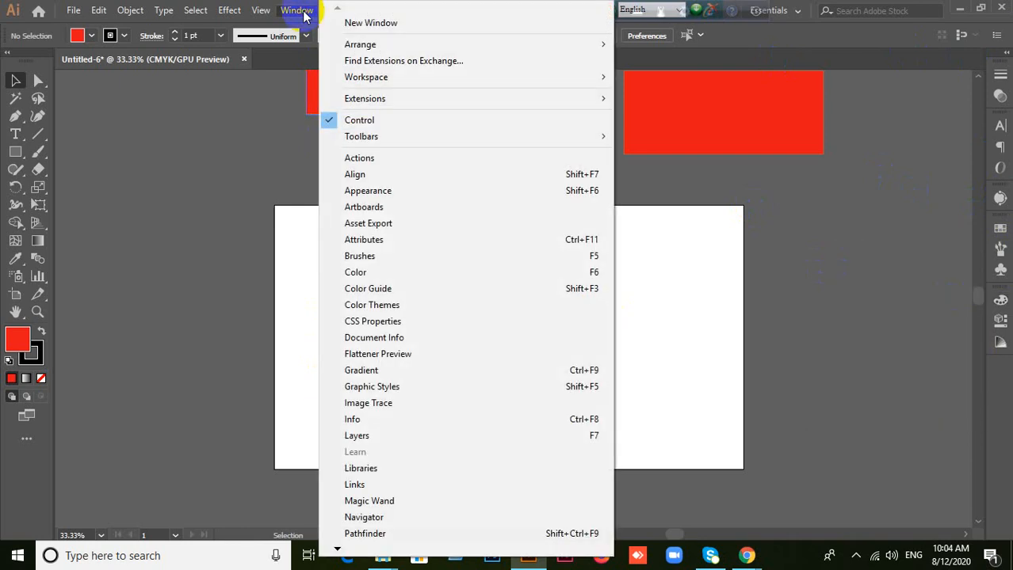
left_click(377, 174)
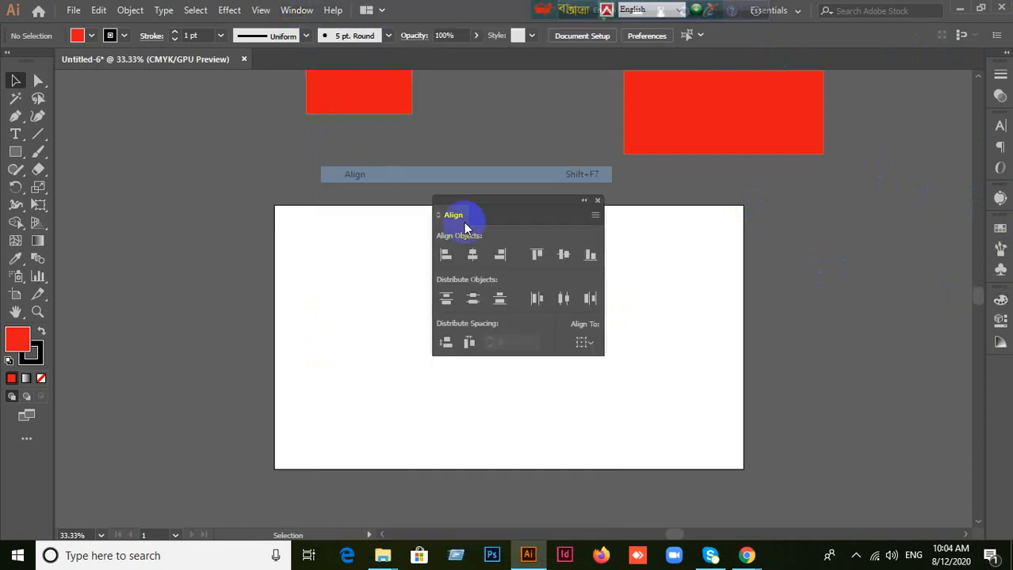
left_click(584, 201)
left_click_drag(457, 216, 991, 383)
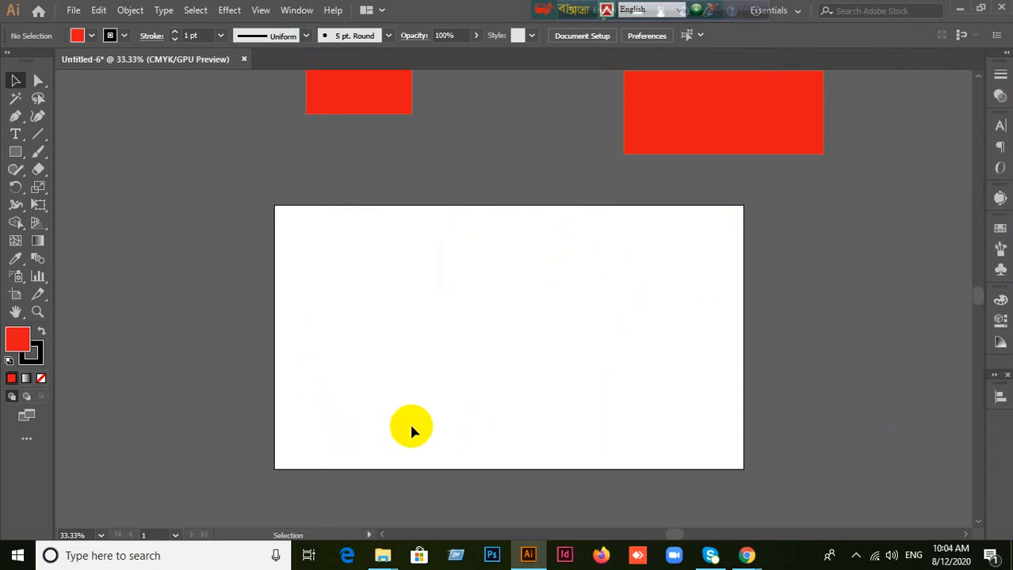
Step: Reopen the Pathfinder panel, collapse it to an icon and dock it beneath the Align icon
left_click(292, 10)
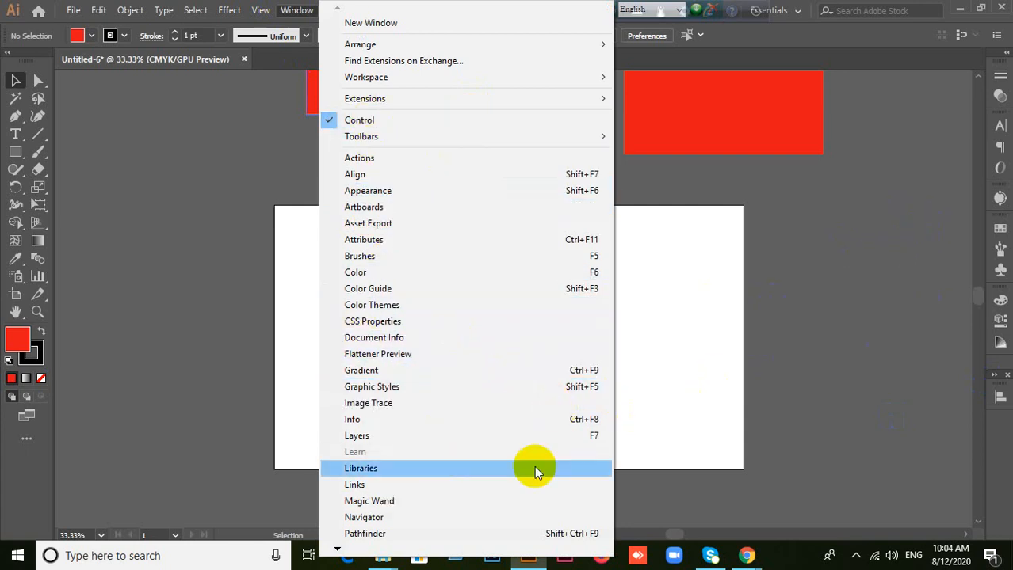
left_click(378, 534)
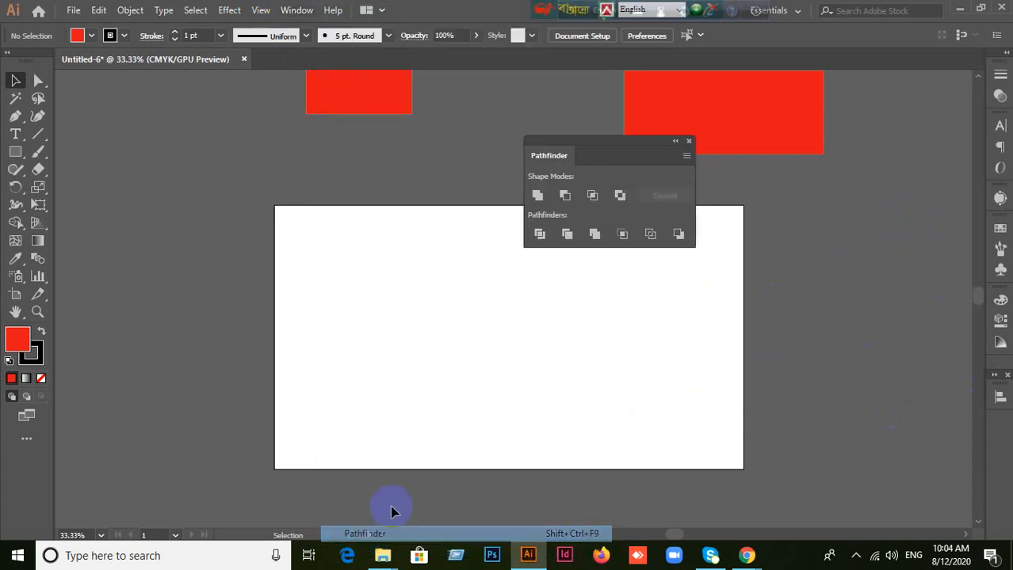
left_click(673, 143)
left_click_drag(543, 145, 1002, 427)
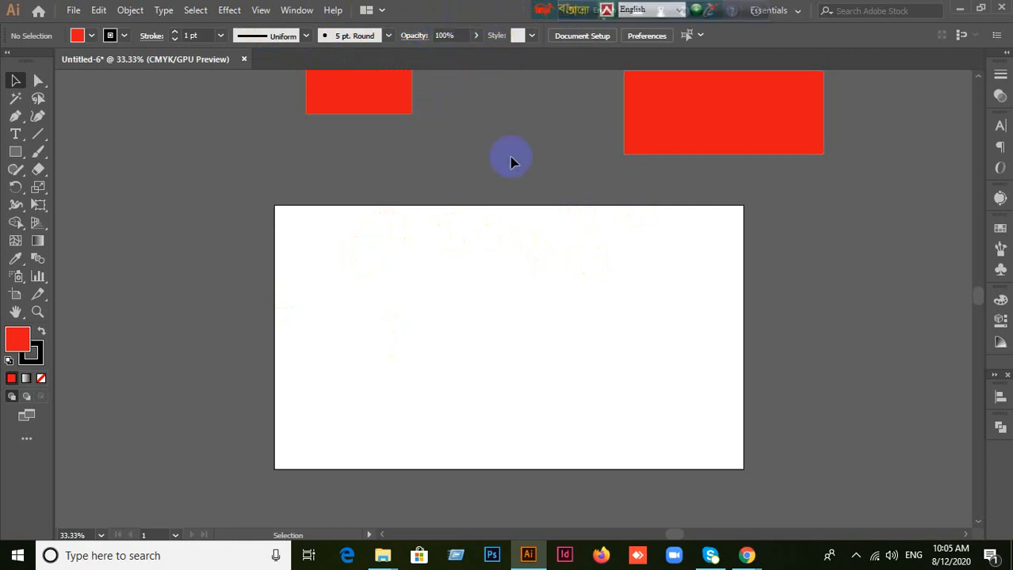
Step: Hide the Control bar and show it again, twice, to demonstrate how to restore it
left_click(294, 10)
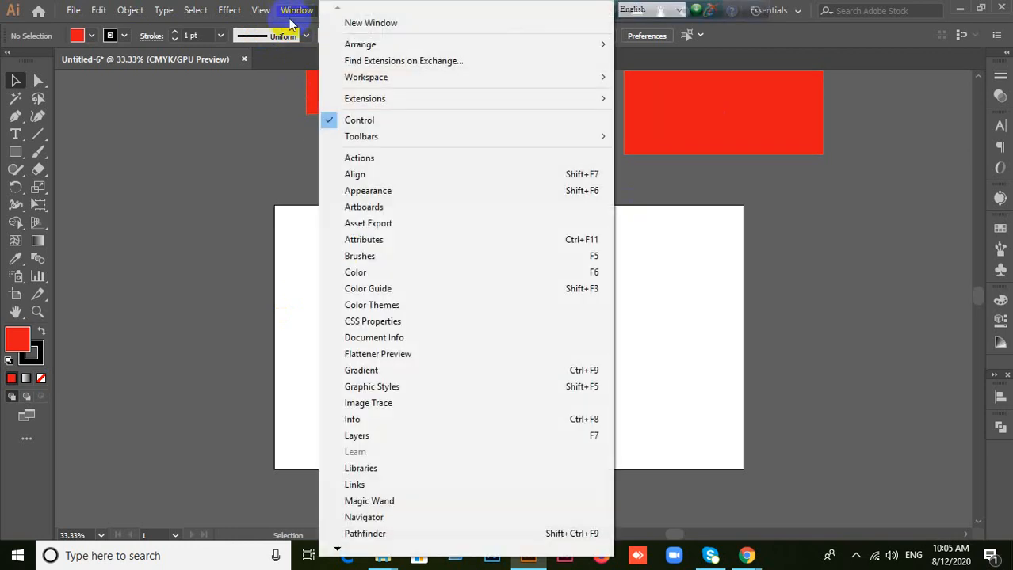
left_click(356, 120)
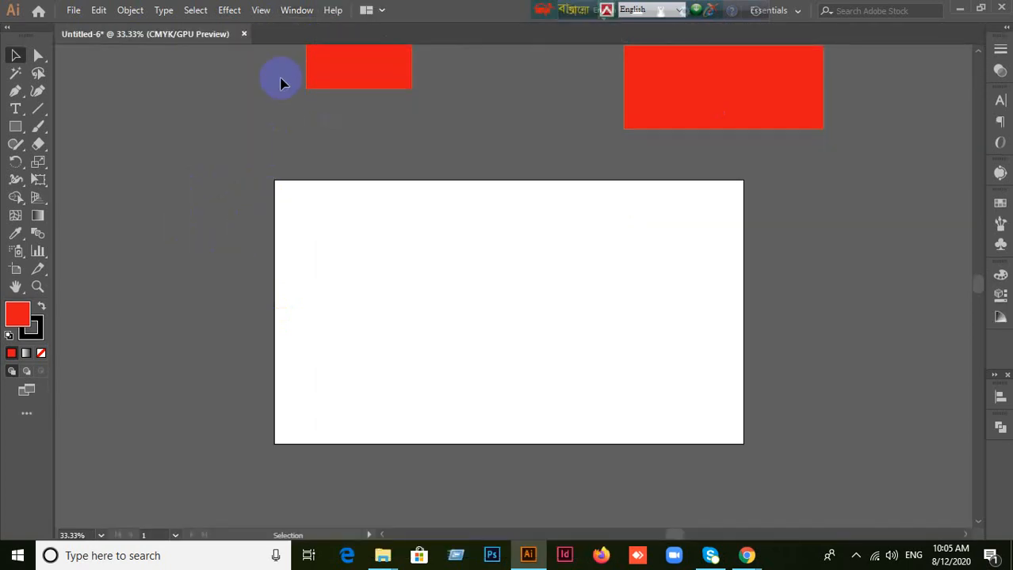
left_click(295, 10)
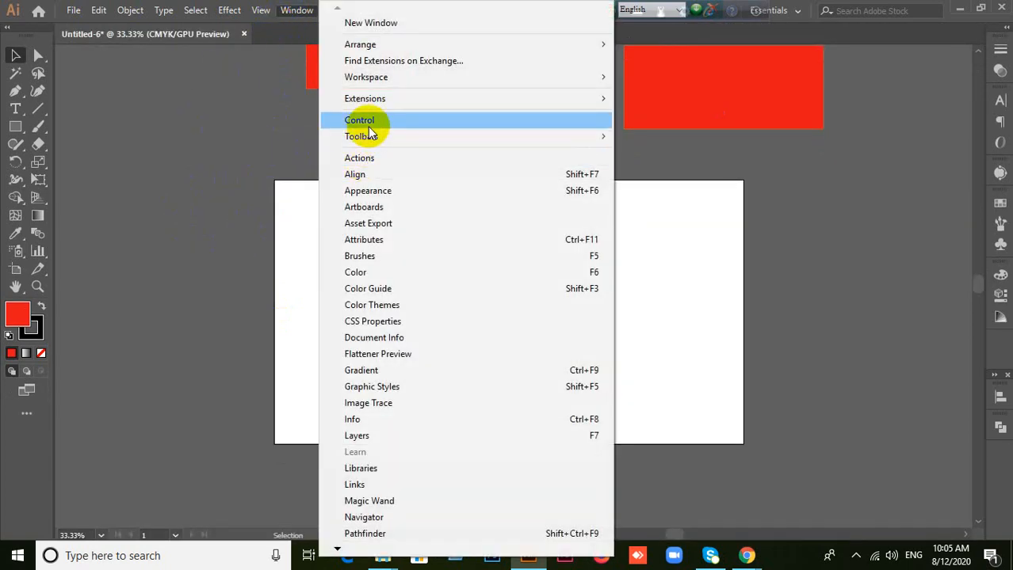
left_click(367, 121)
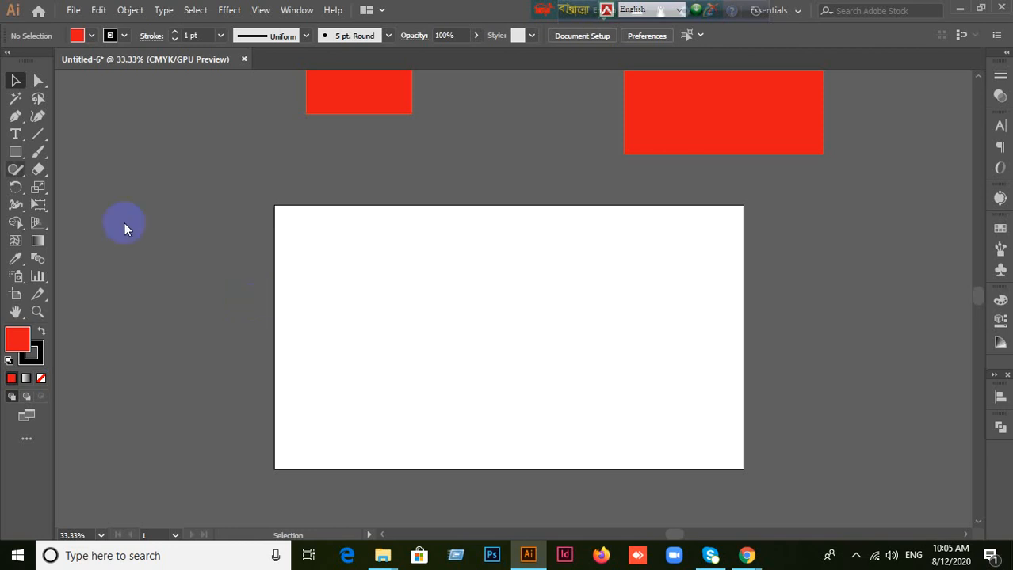
left_click(297, 11)
left_click(373, 120)
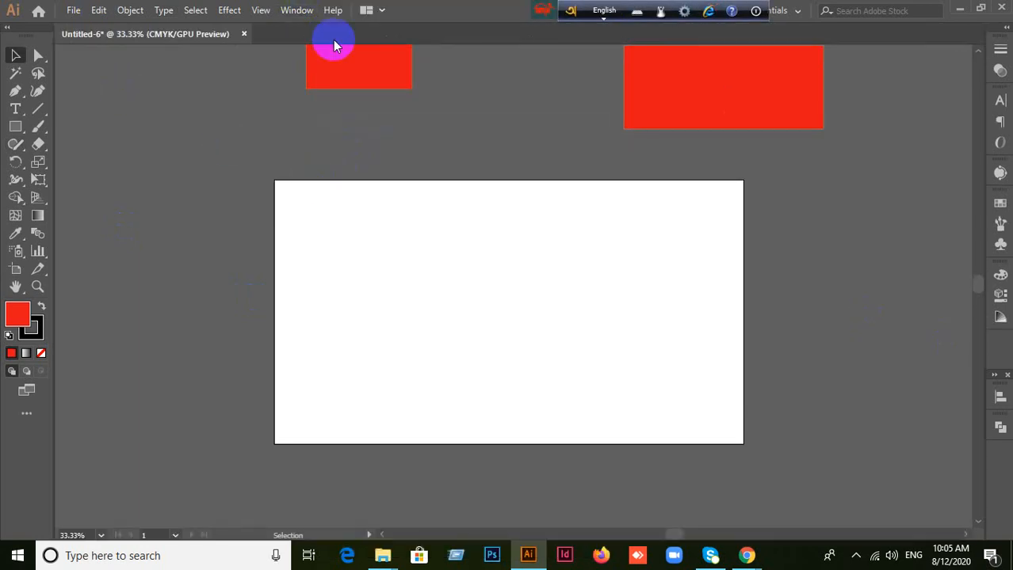
left_click(292, 11)
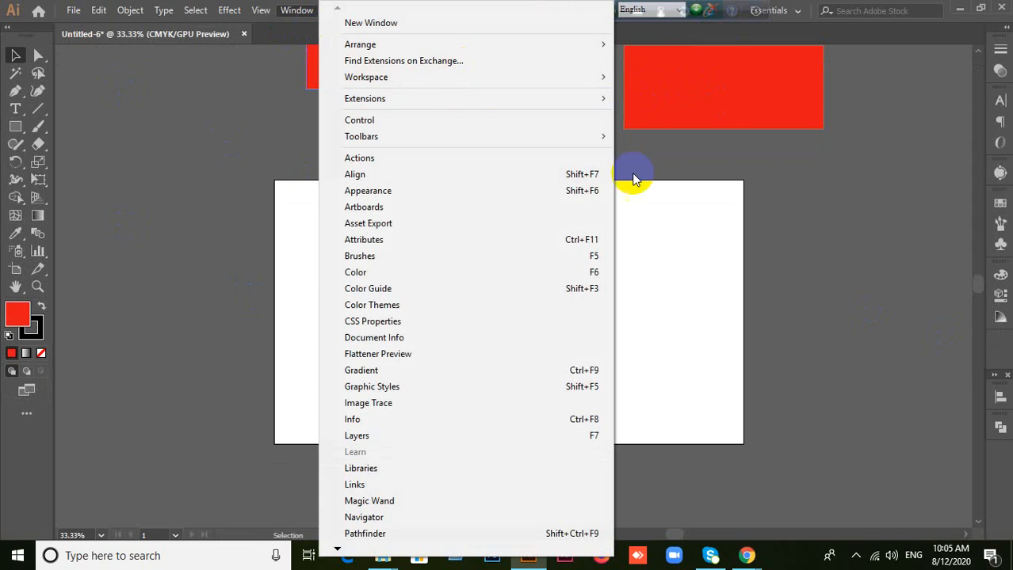
left_click(754, 229)
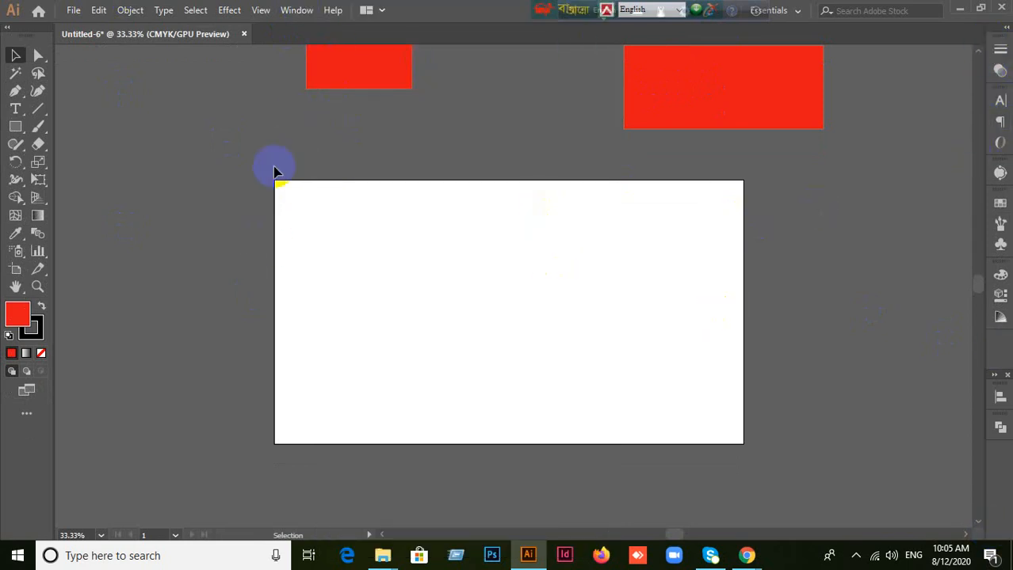
left_click(262, 11)
mouse_move(99, 11)
mouse_move(296, 11)
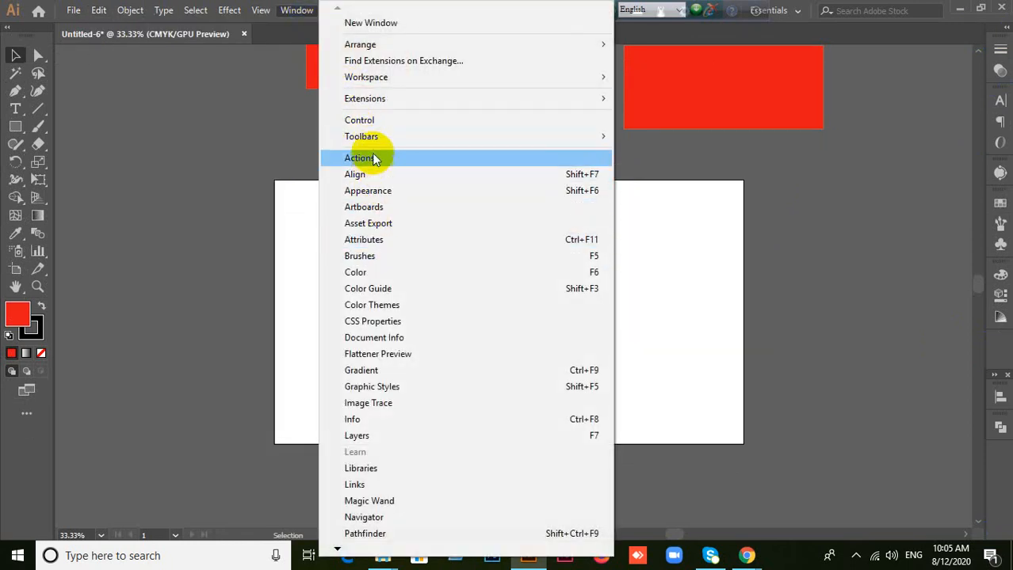
left_click(373, 121)
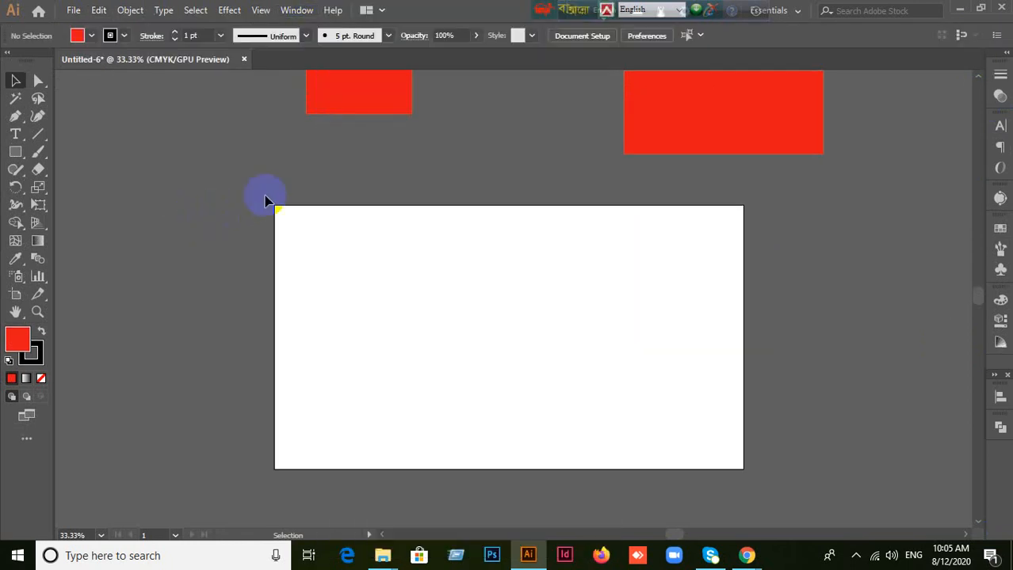
Step: Delete both the large and the small red rectangle above the artboard
left_click_drag(342, 106, 176, 179)
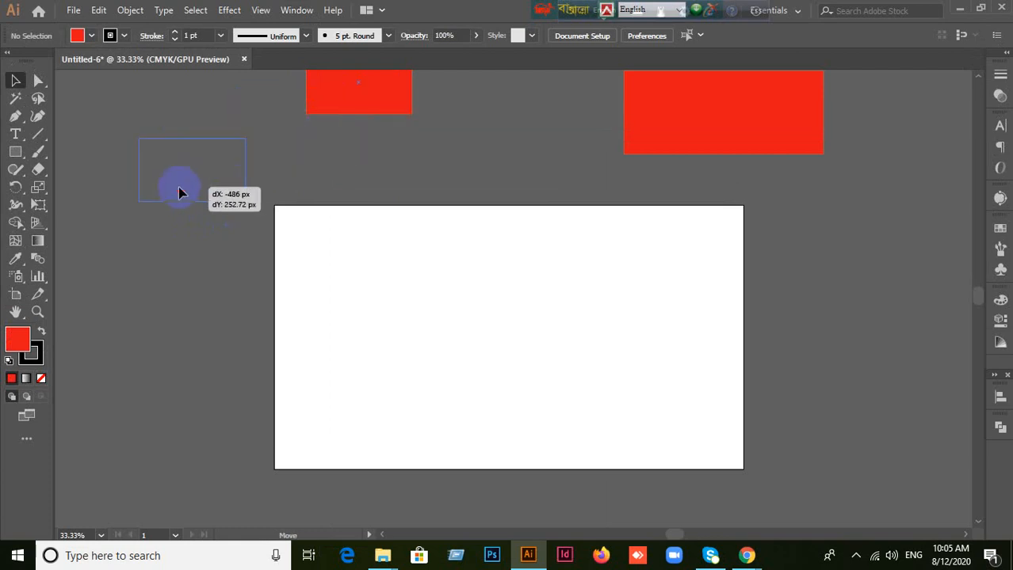
left_click_drag(772, 124, 767, 150)
key("Delete")
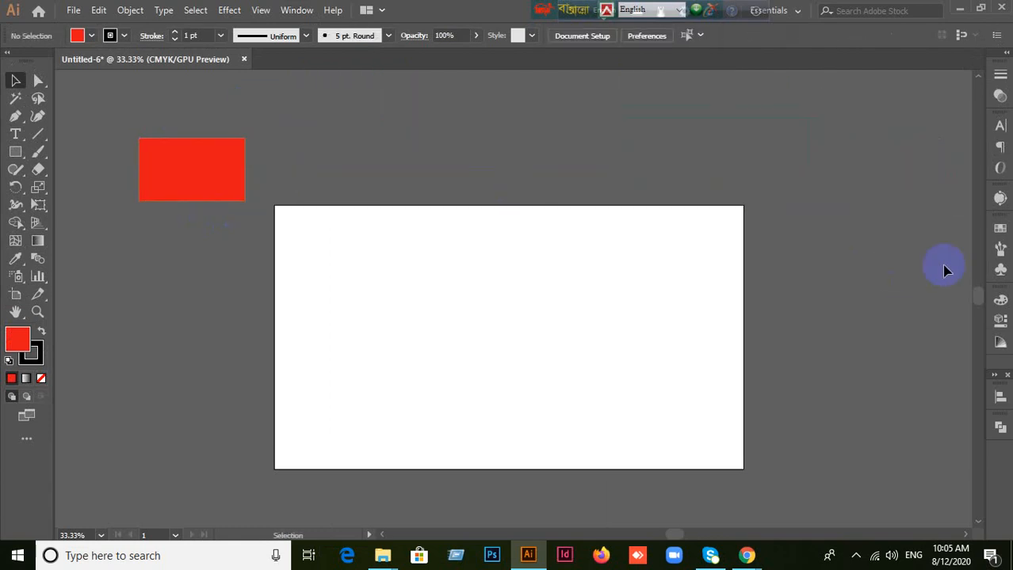
left_click_drag(181, 151, 473, 156)
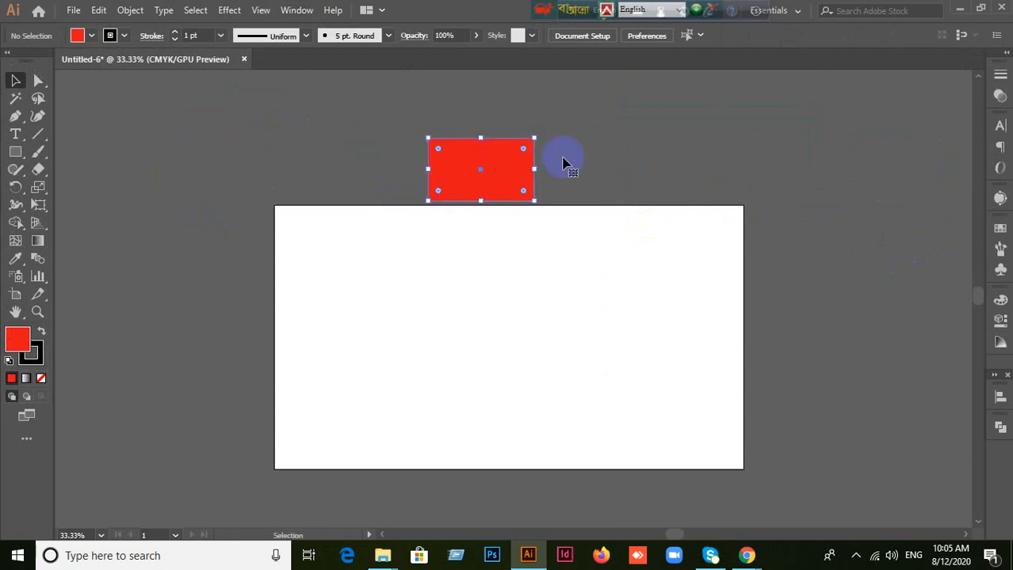
key("Delete")
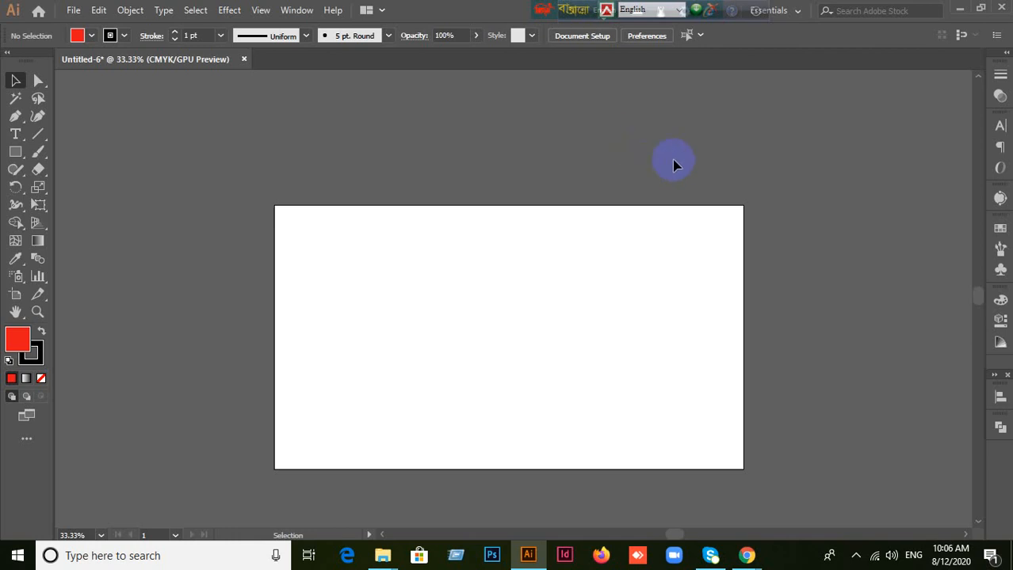
scroll(723, 289, "up", 2)
scroll(721, 286, "down", 4)
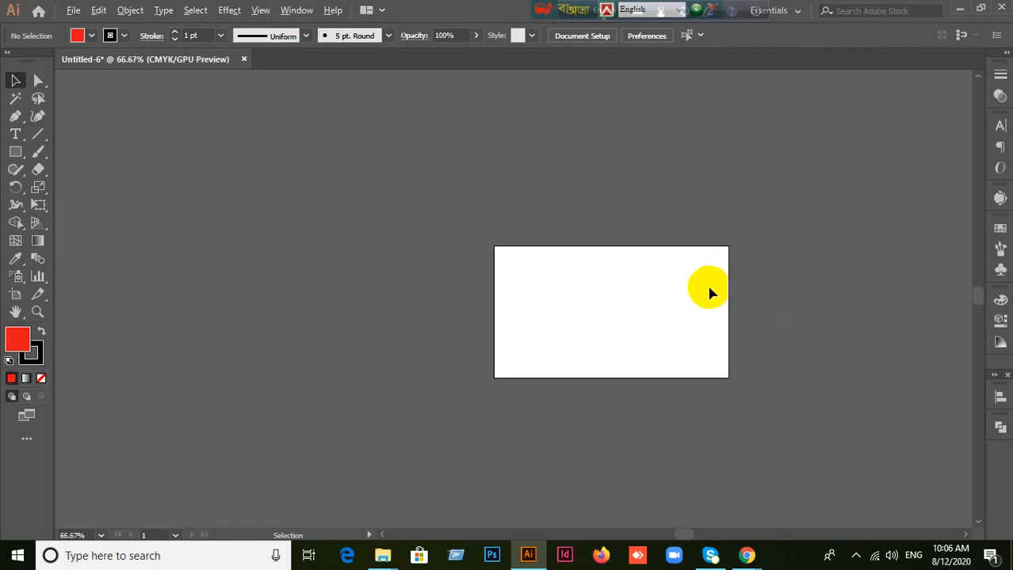
scroll(708, 288, "up", 2)
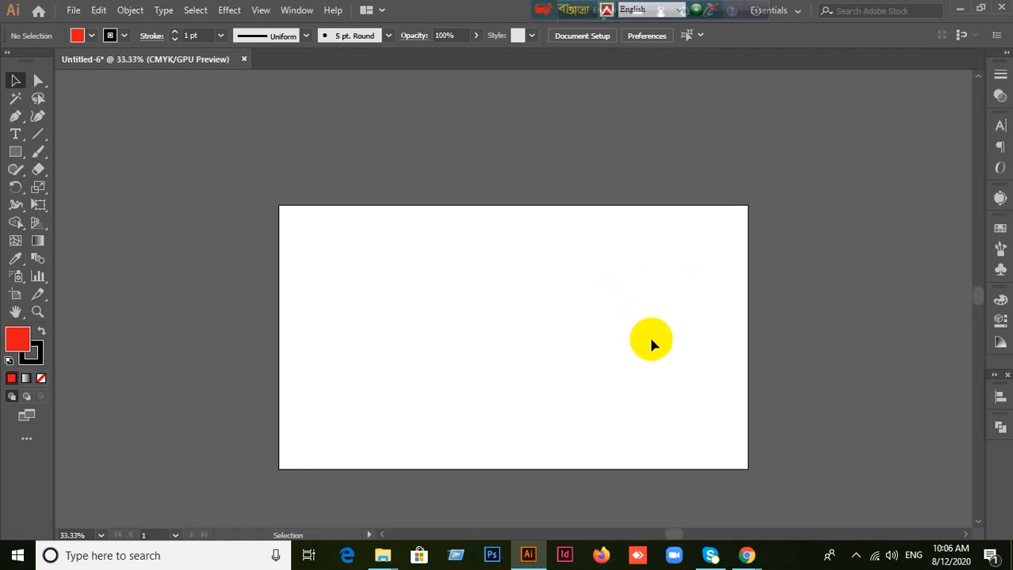
scroll(659, 394, "up", 1)
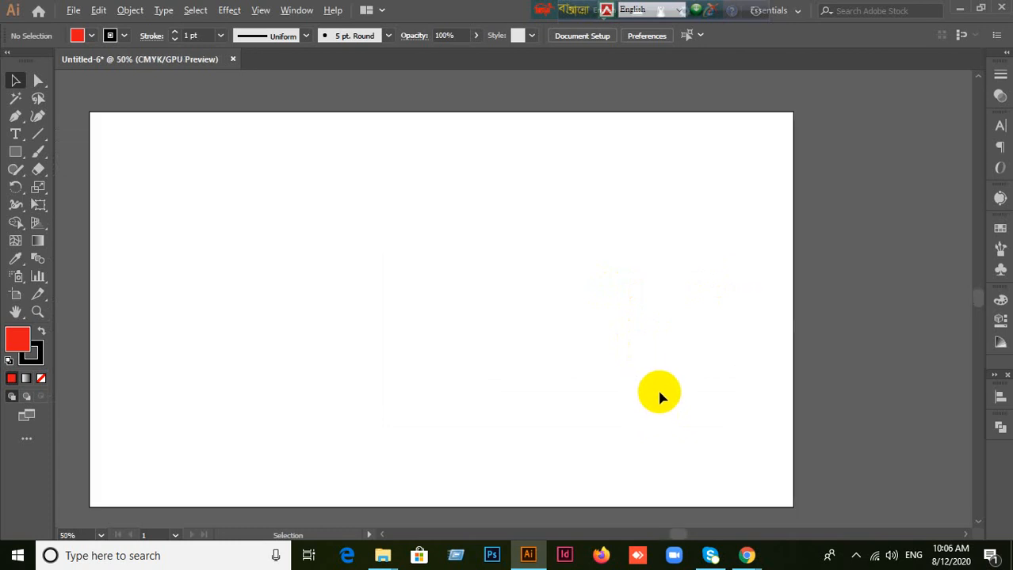
scroll(661, 393, "down", 2)
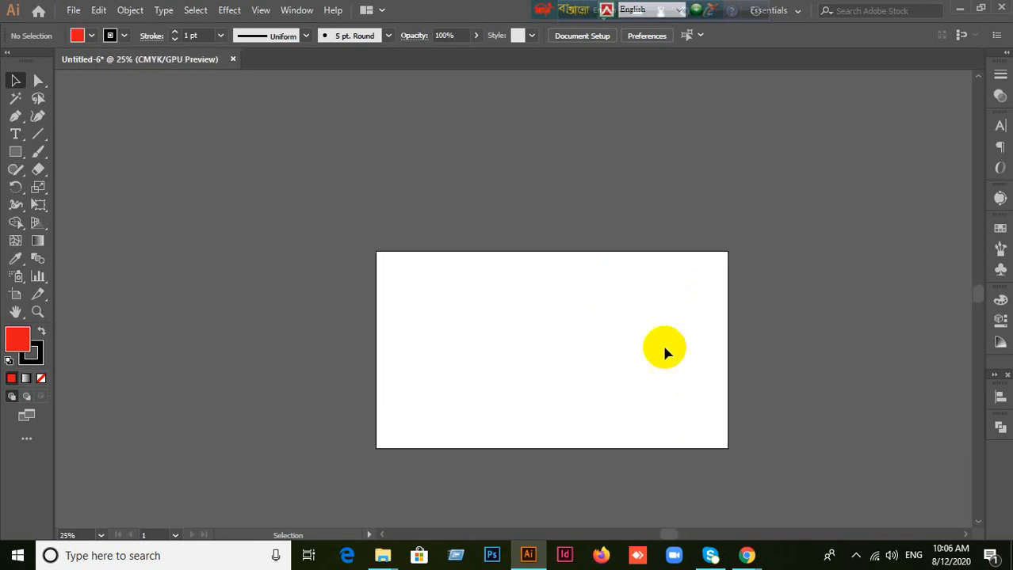
Step: Switch to the Google Meet call in Chrome to view the class participants
left_click(741, 561)
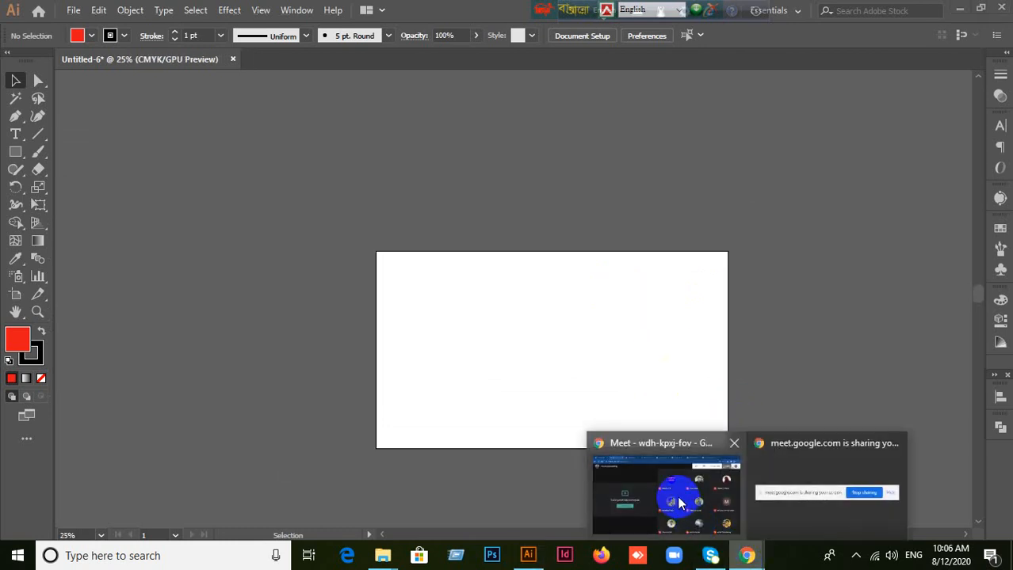
left_click(673, 502)
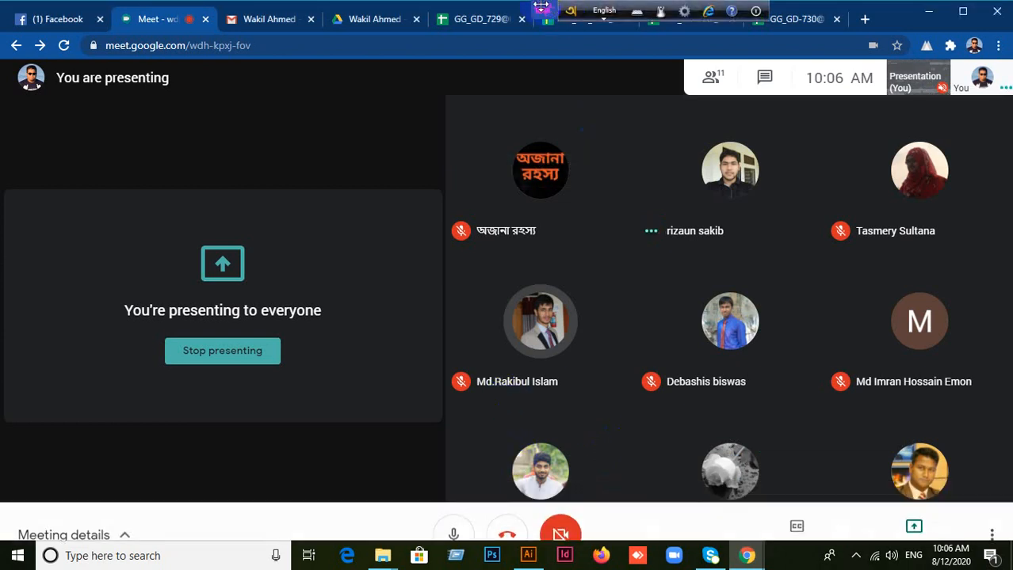
mouse_move(543, 8)
left_mouse_down()
mouse_move(857, 8)
mouse_move(550, 9)
left_mouse_up()
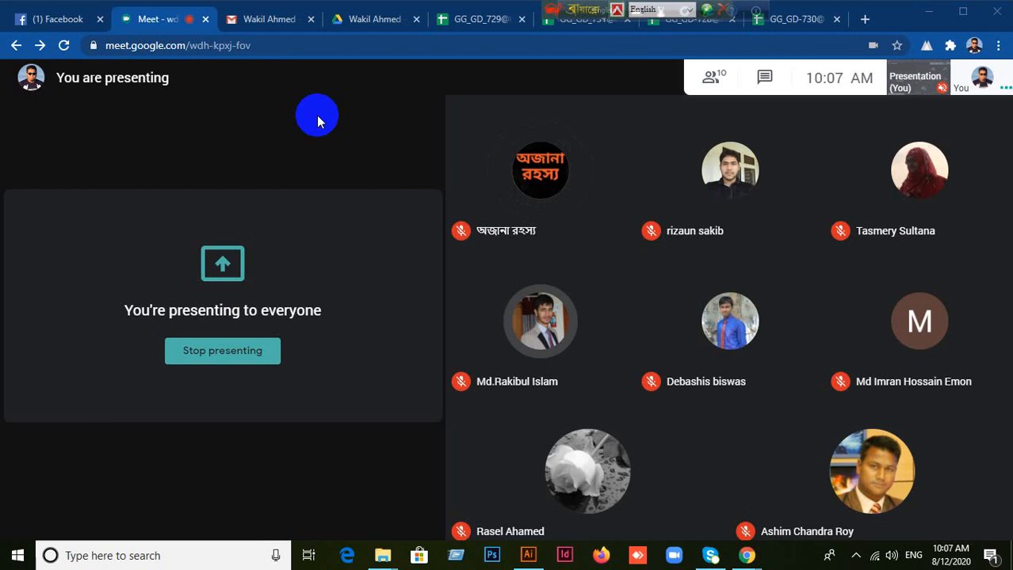
mouse_move(335, 305)
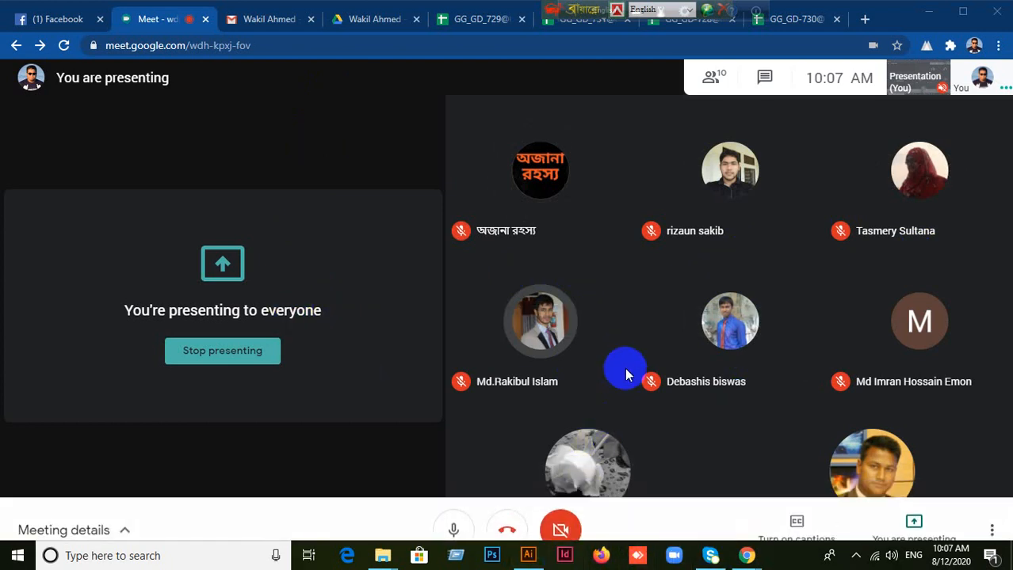
Step: Switch to Illustrator and draw a large red rectangle with the Rectangle Tool in the upper left part of the artboard
left_click(531, 556)
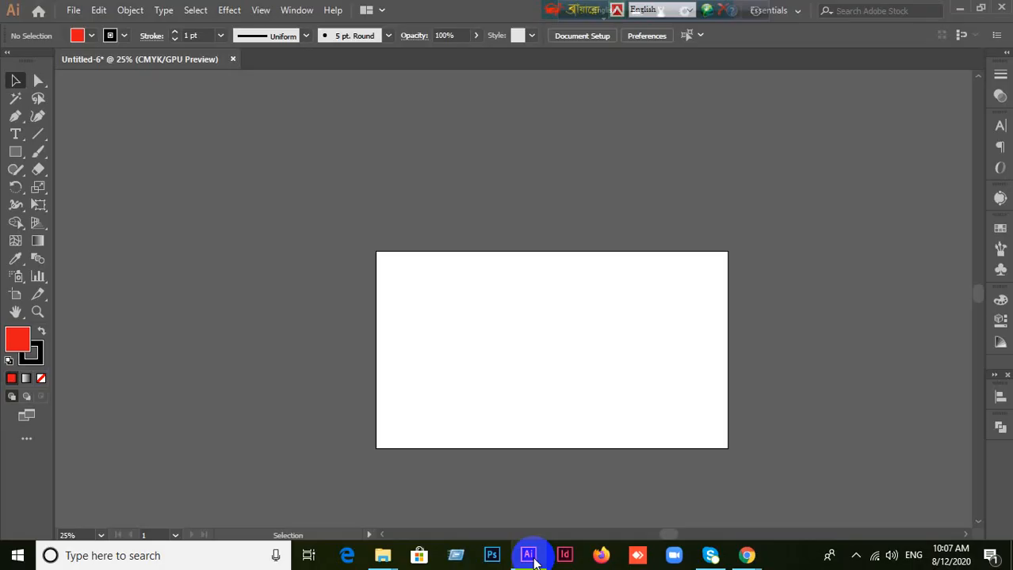
left_click(531, 556)
left_click(531, 556)
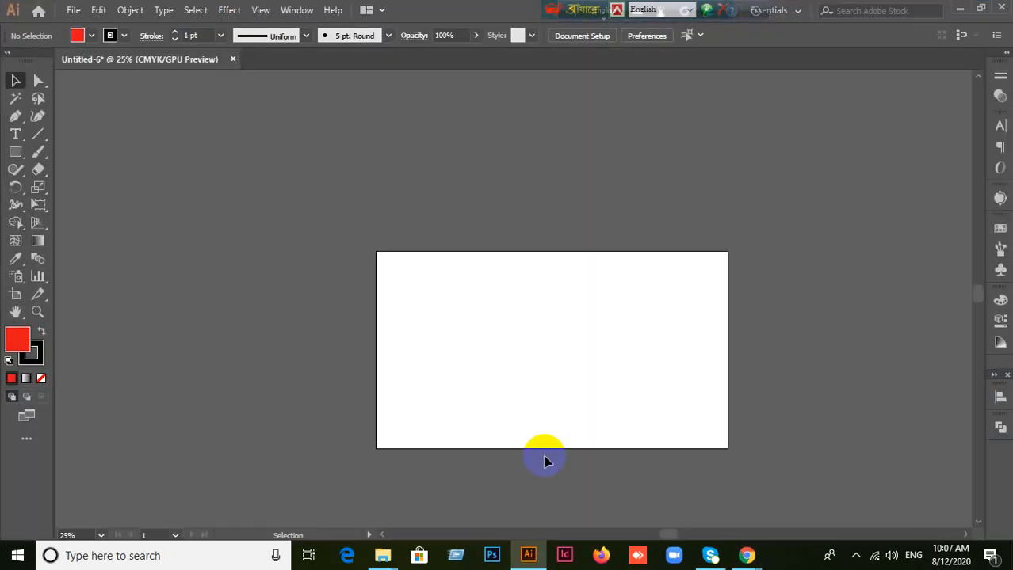
key("ctrl+minus")
key("ctrl+minus")
key("ctrl+minus")
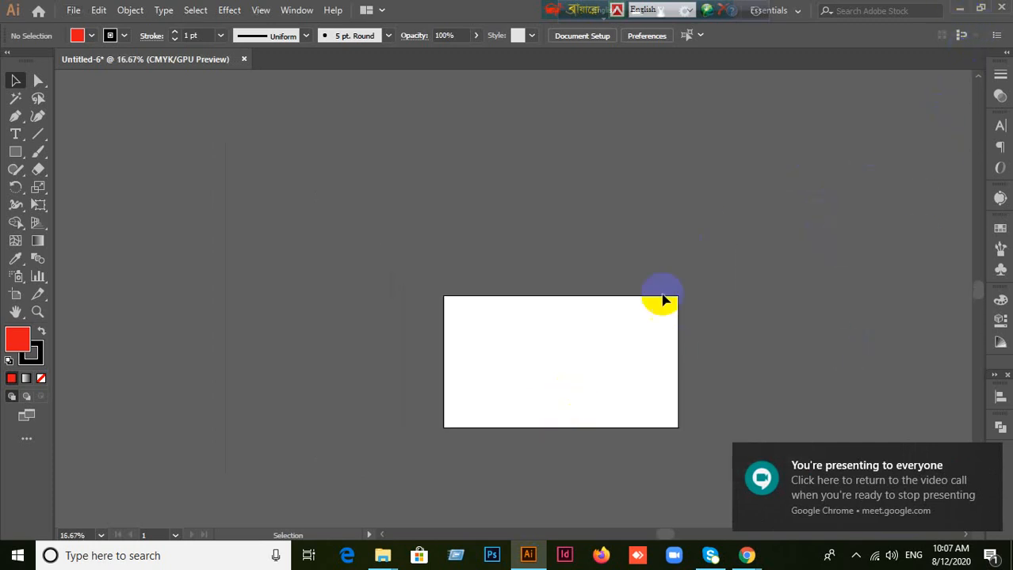
scroll(588, 330, "up", 2)
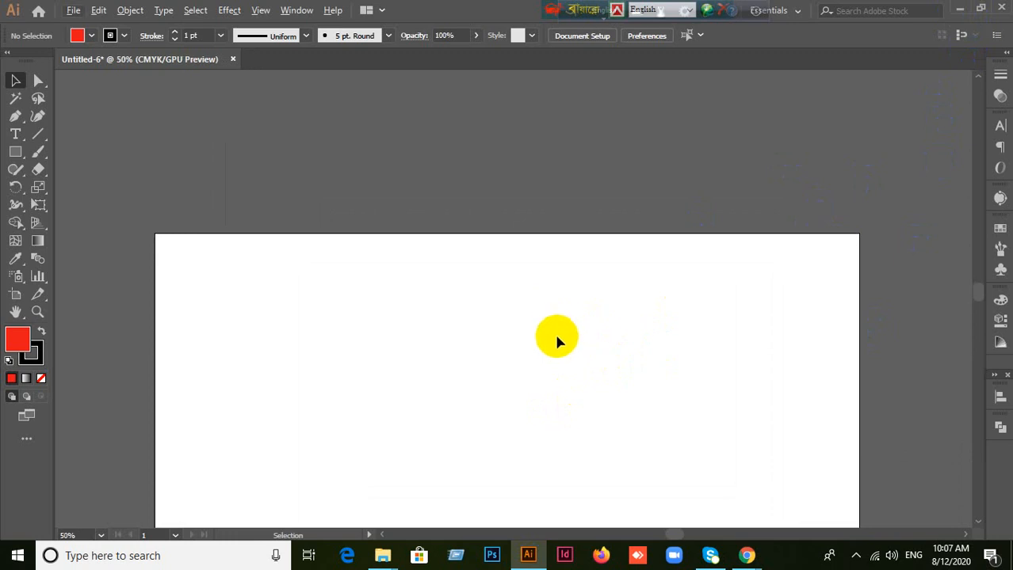
key("space")
left_click_drag(556, 340, 562, 179)
scroll(561, 183, "down", 1)
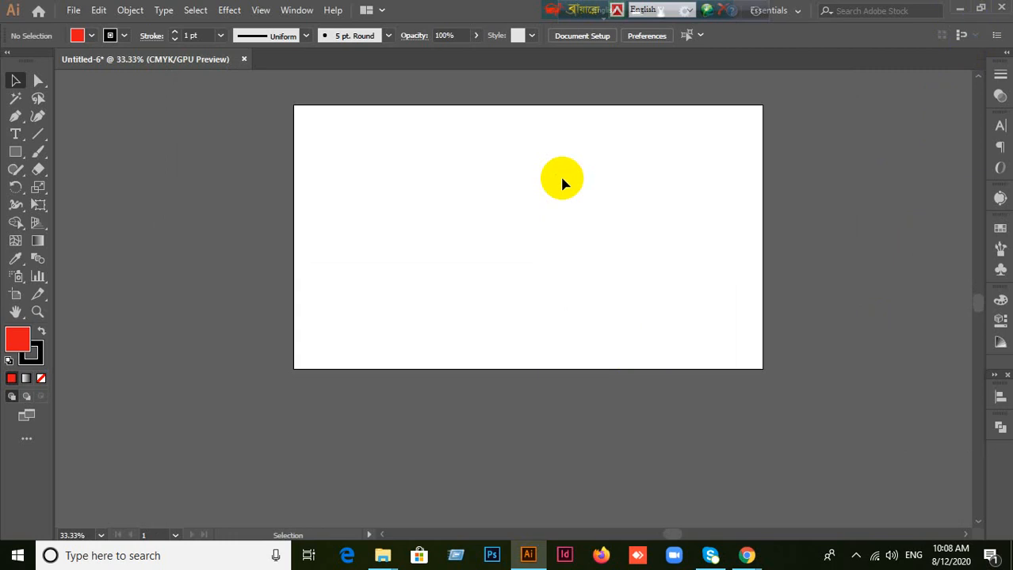
left_click(15, 151)
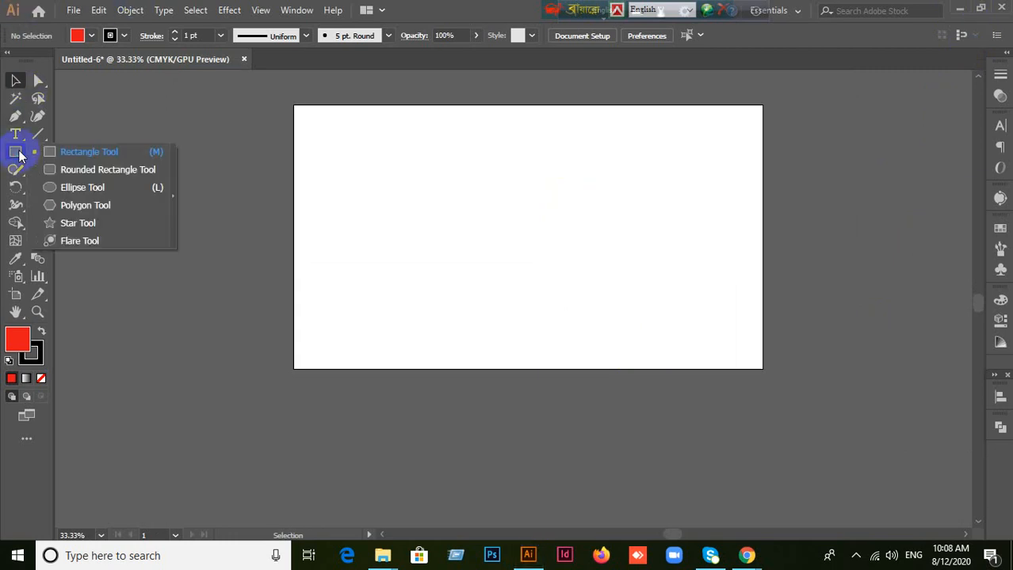
left_click(89, 152)
left_click_drag(390, 146, 544, 269)
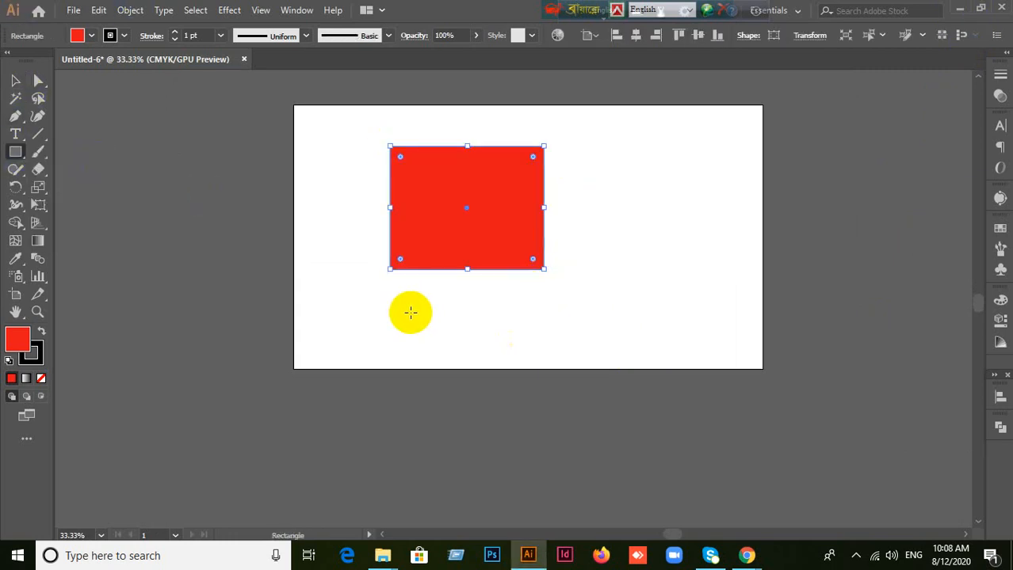
Step: Draw two red rounded rectangles, a nearly square one right of the rectangle and a narrow upright one at the artboard's left edge
left_click(16, 151)
left_click(60, 172)
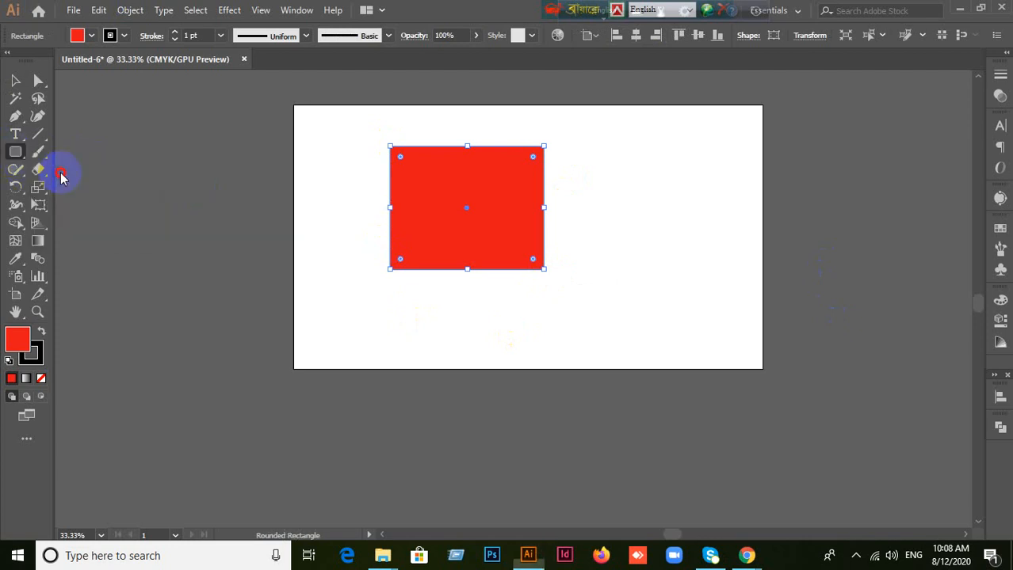
left_click_drag(622, 151, 720, 257)
left_click_drag(317, 248, 341, 298)
Step: Move the rectangle and the larger rounded rectangle up and left, and place the narrow rounded rectangle below the gap between them
left_click(15, 80)
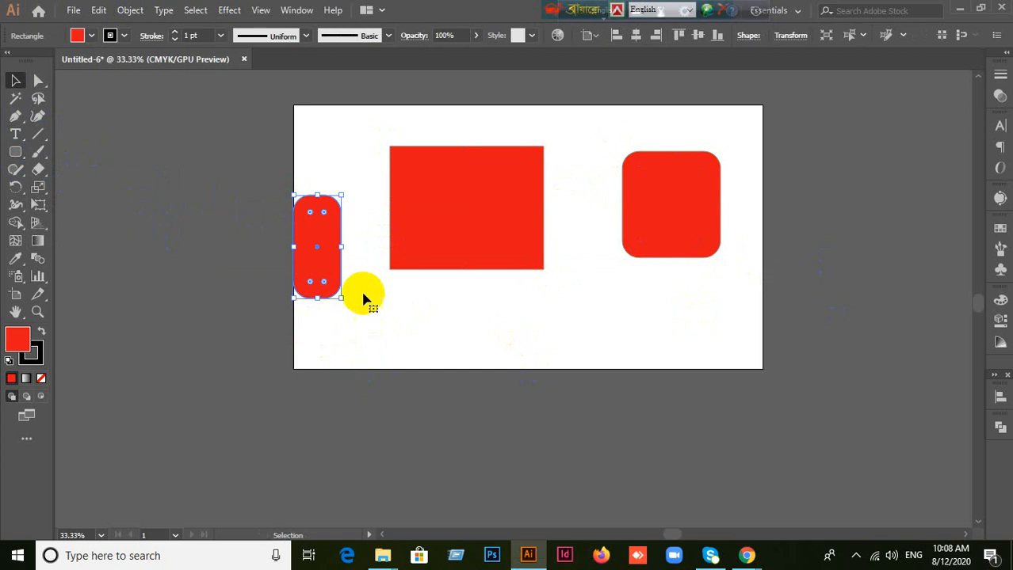
left_click_drag(315, 258, 354, 340)
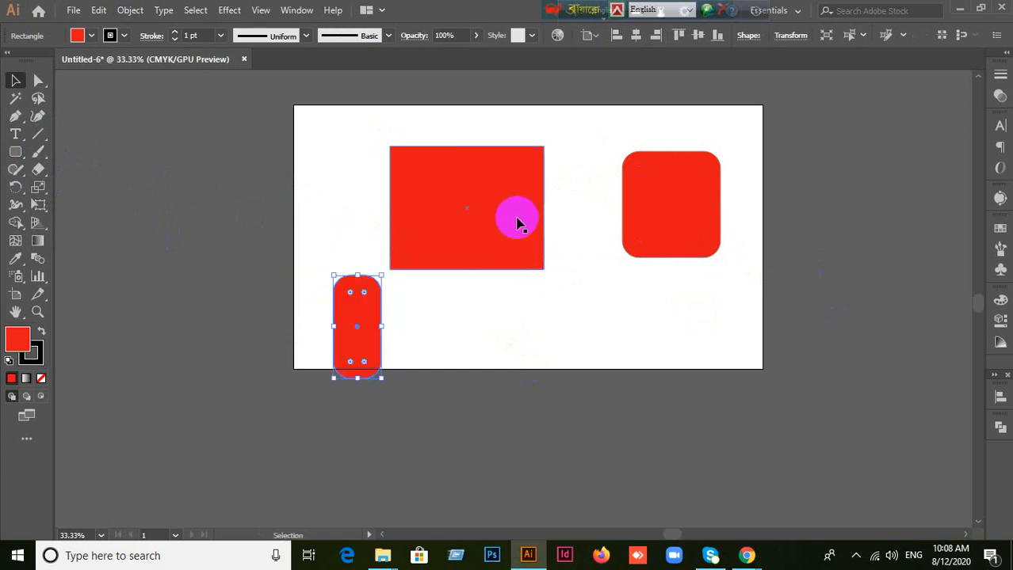
left_click_drag(509, 231, 478, 198)
left_click_drag(660, 225, 599, 184)
left_click_drag(371, 316, 548, 296)
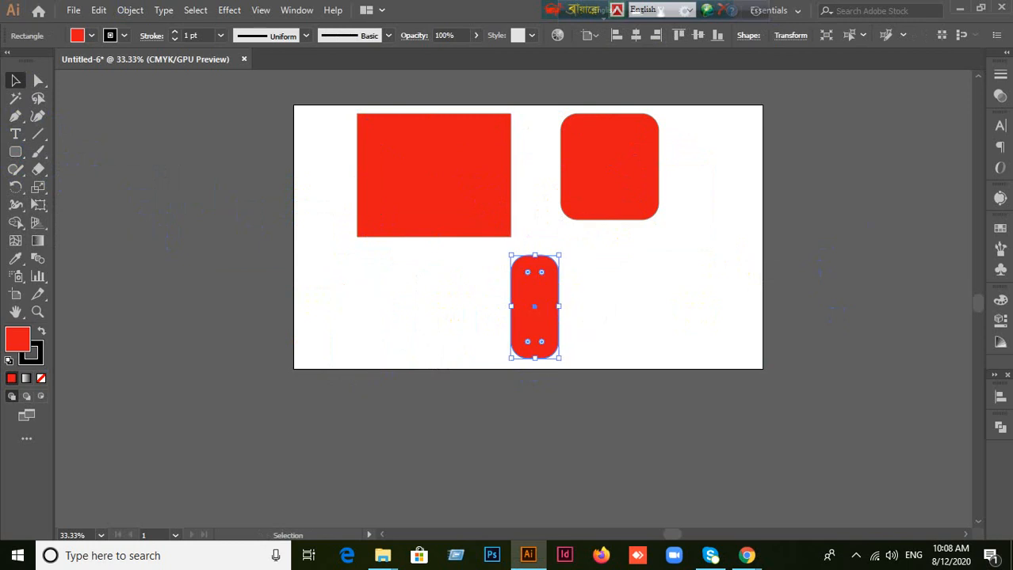
Step: Minimize Illustrator and Chrome to show the desktop, and bring the Google Meet call window back
left_click(968, 10)
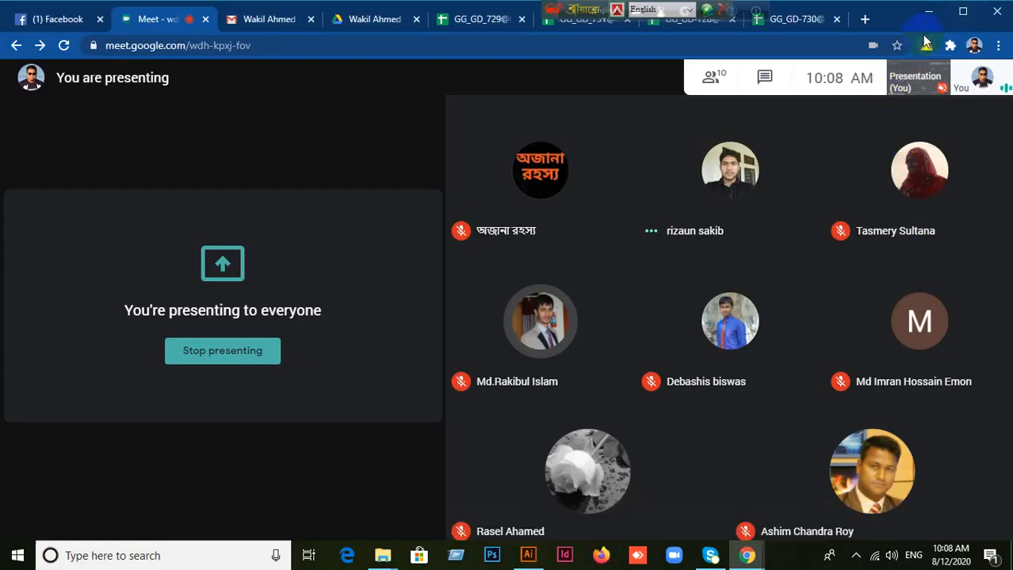
left_click(928, 11)
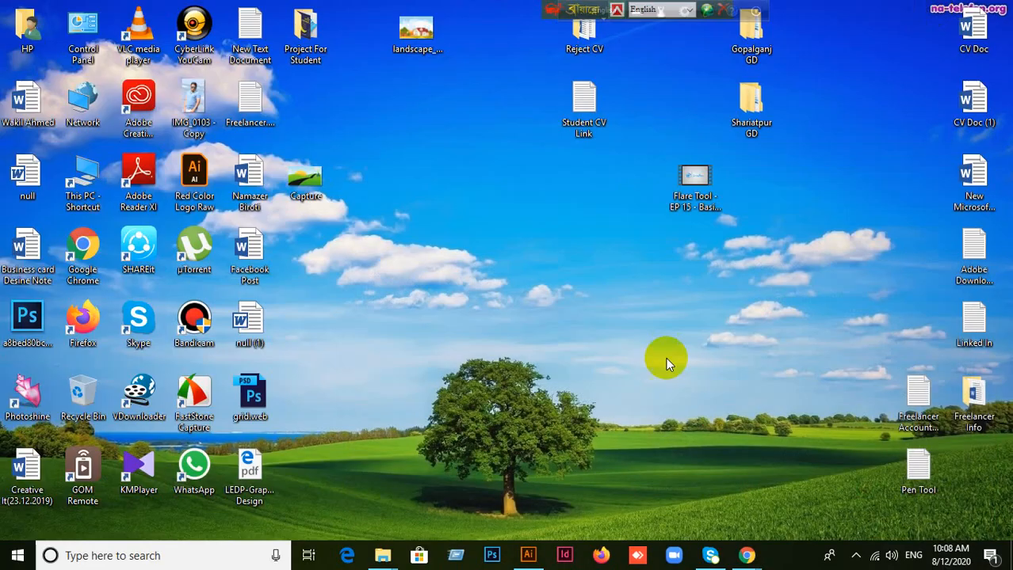
left_click(490, 553)
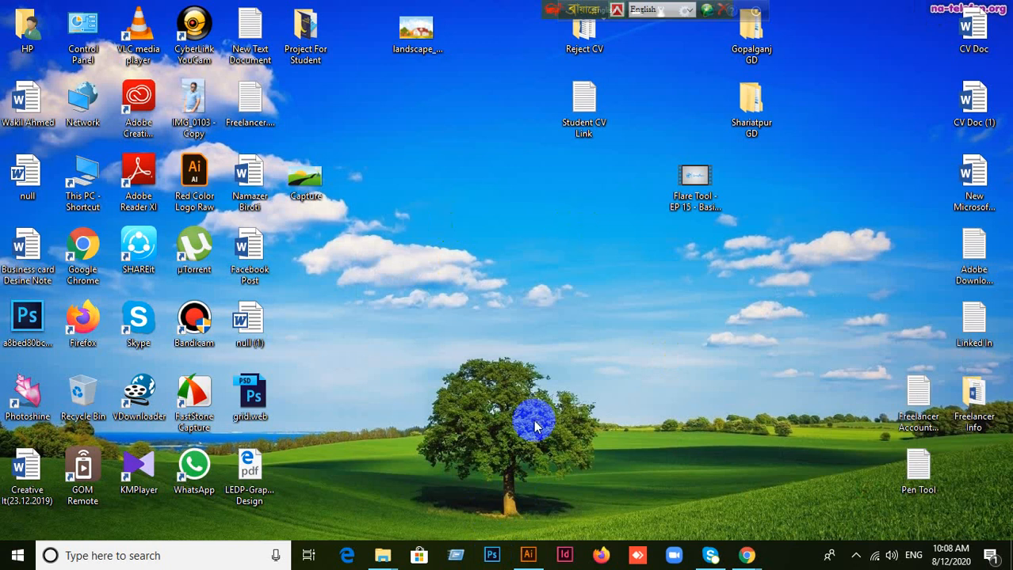
left_click(500, 556)
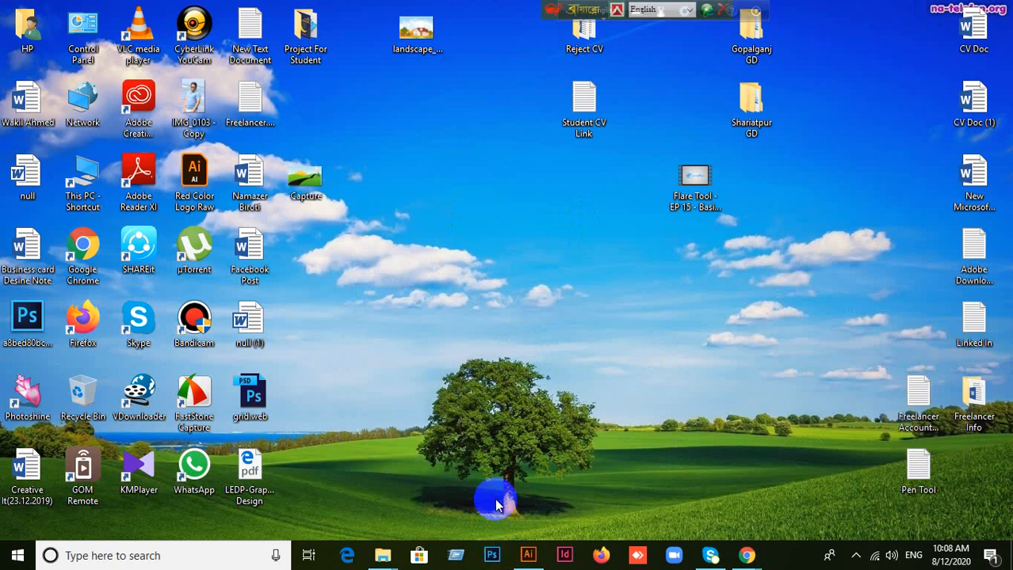
mouse_move(745, 555)
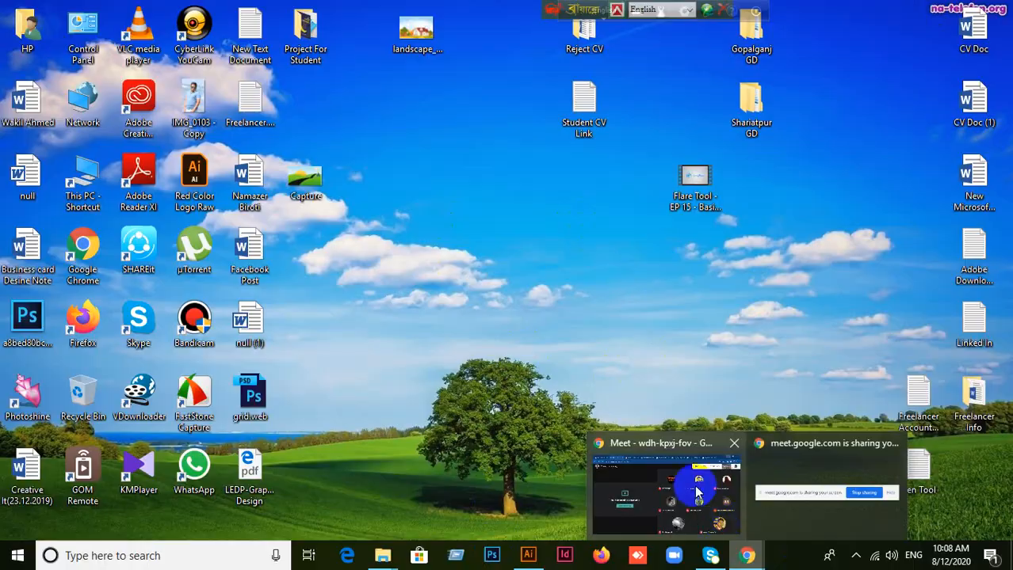
left_click(697, 493)
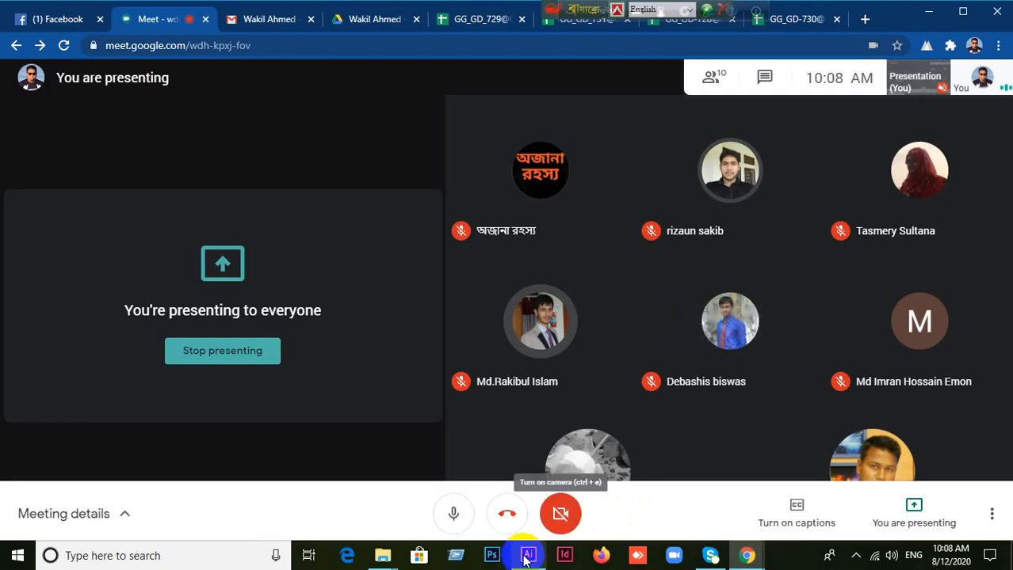
Step: Switch to Illustrator and delete the red rectangle and both rounded rectangles from the artboard
left_click(526, 556)
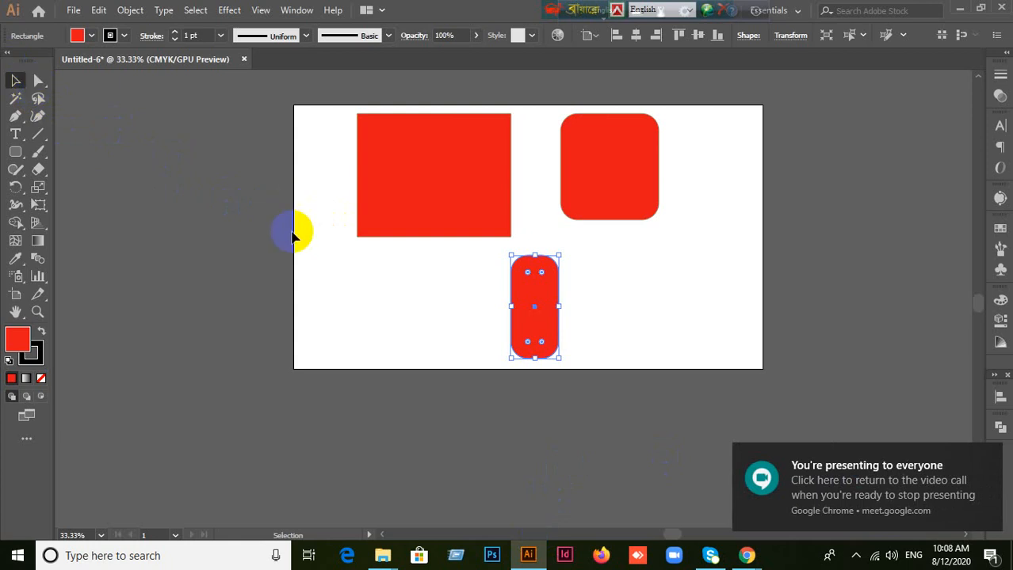
left_click(125, 194)
left_click_drag(418, 192, 365, 208)
key("Delete")
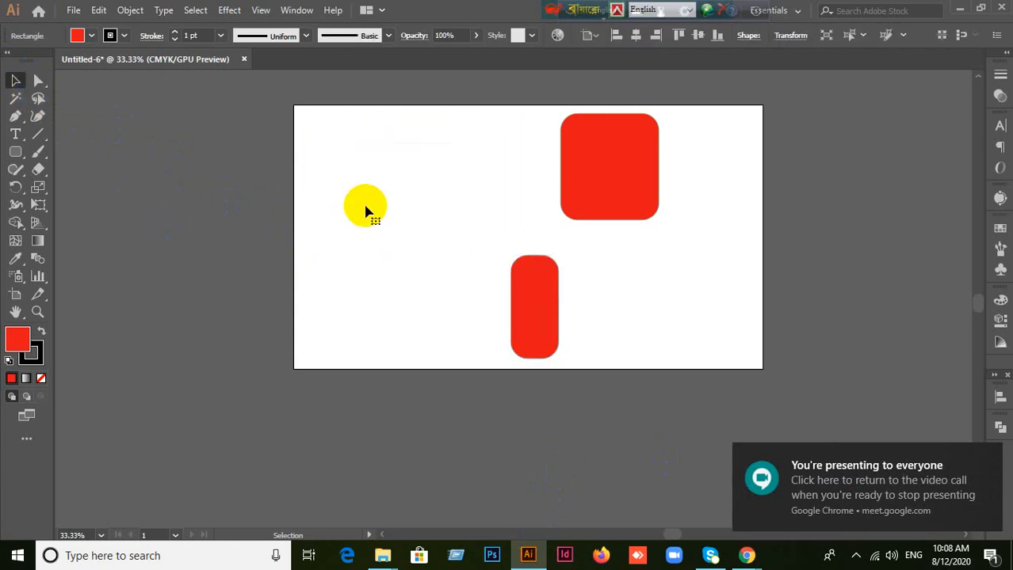
left_click_drag(601, 180, 465, 180)
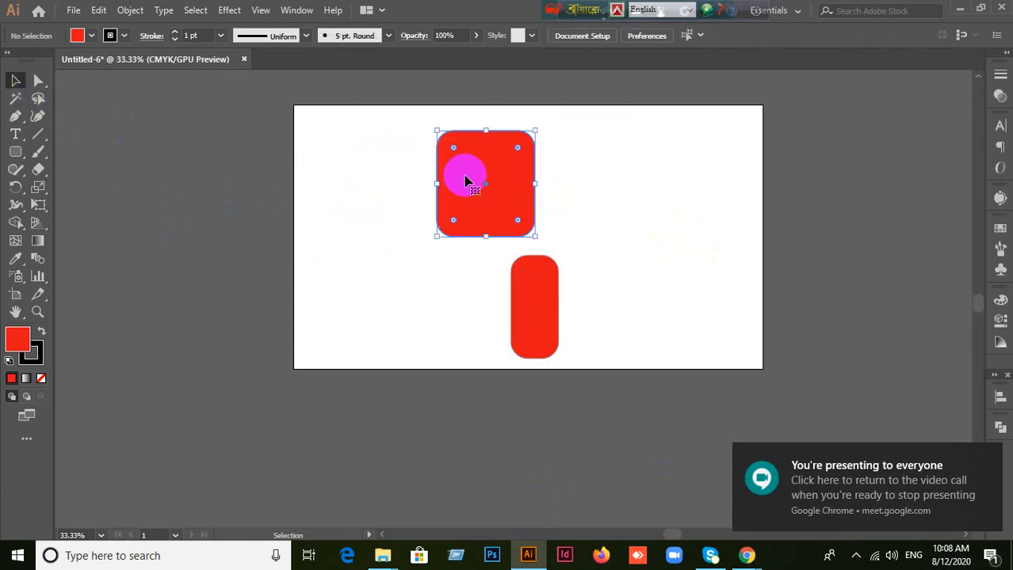
key("Delete")
left_click_drag(527, 306, 494, 259)
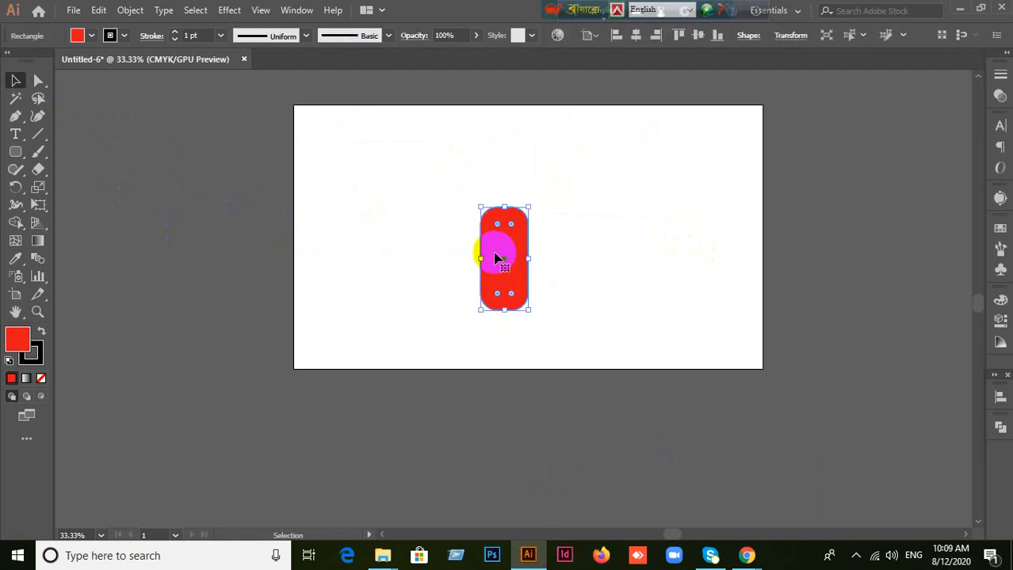
key("Delete")
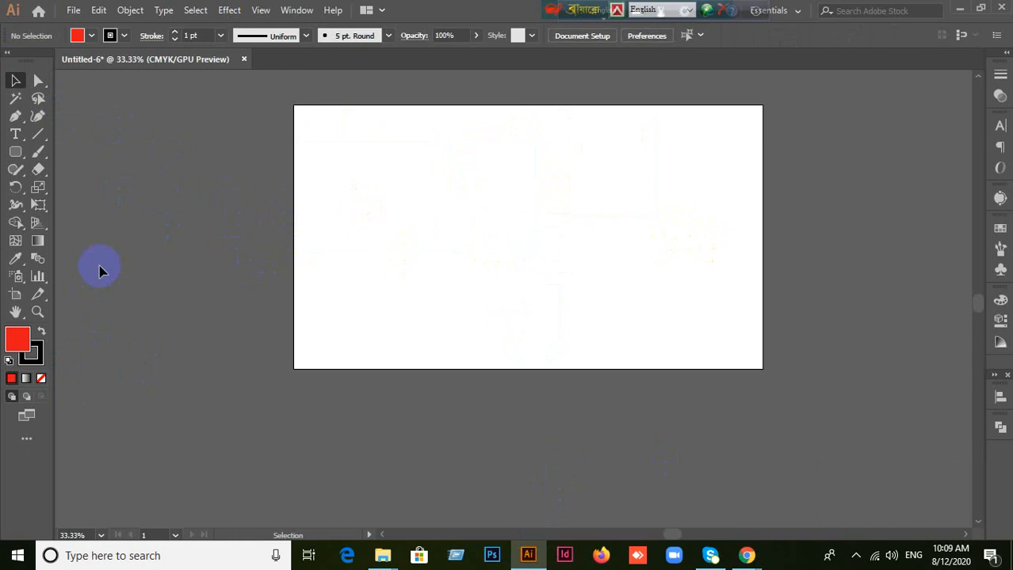
Step: Switch to the Google Meet call in Chrome and turn off the microphone
left_click(746, 556)
left_click(669, 489)
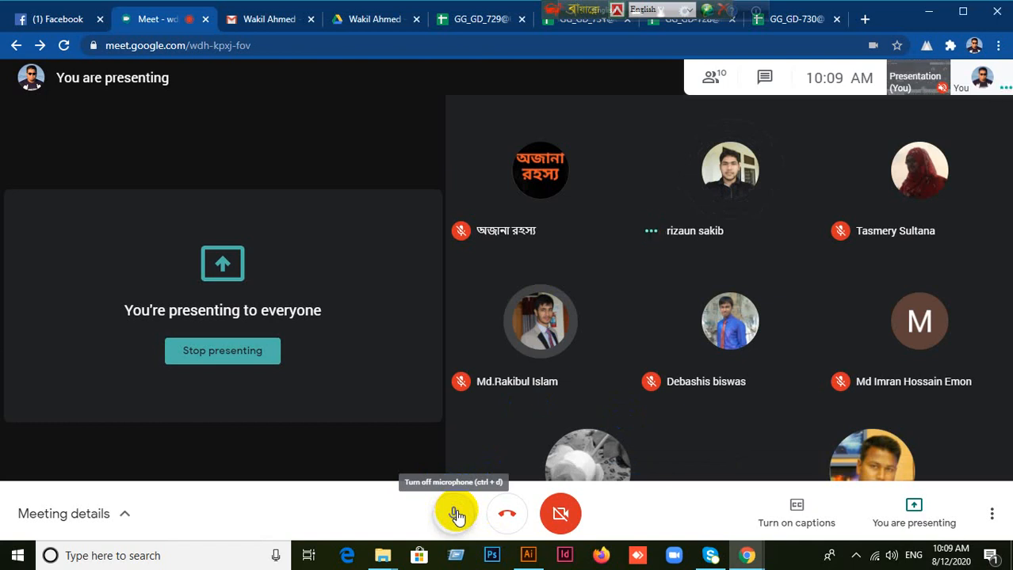
left_click(457, 516)
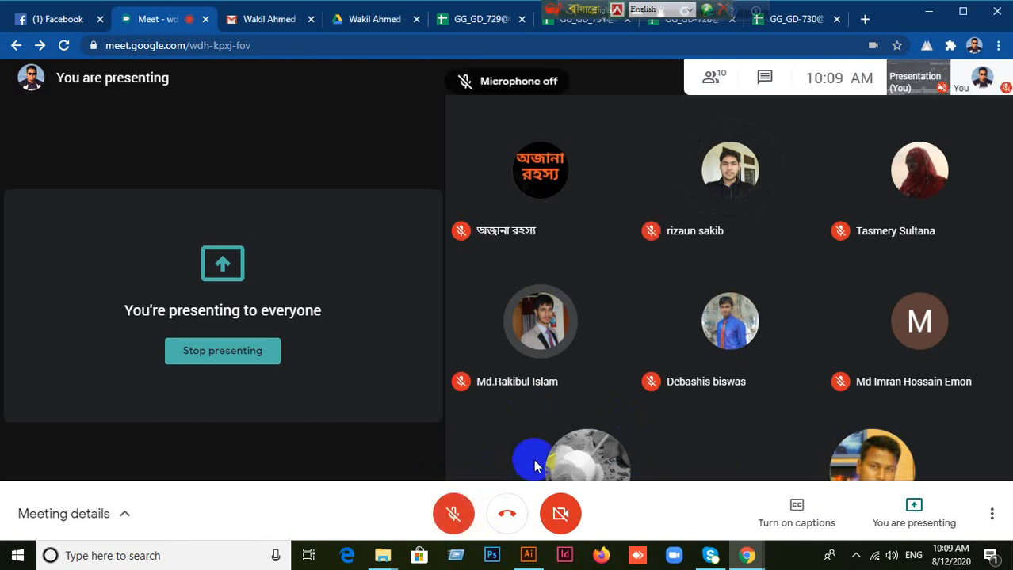
mouse_move(534, 459)
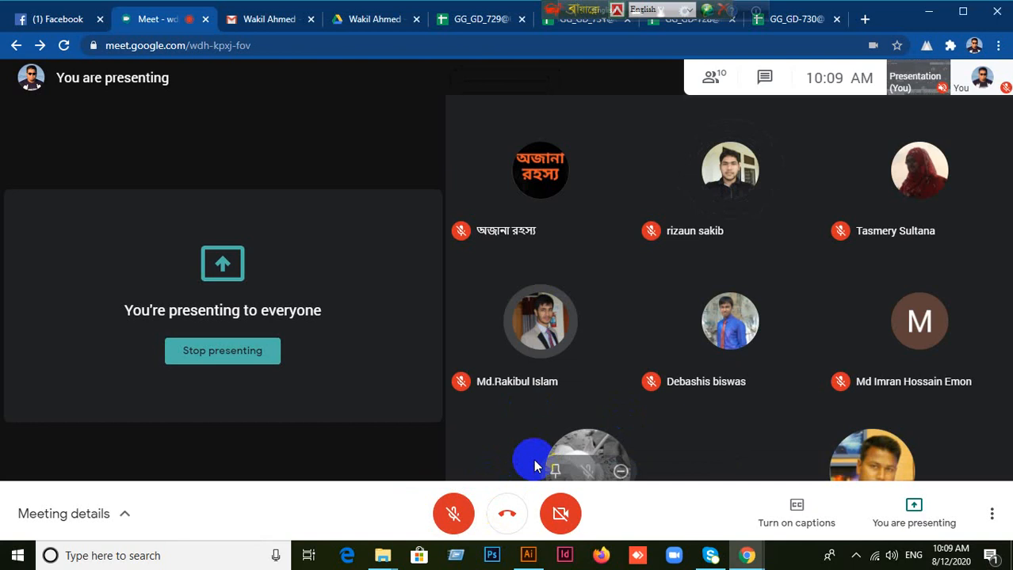
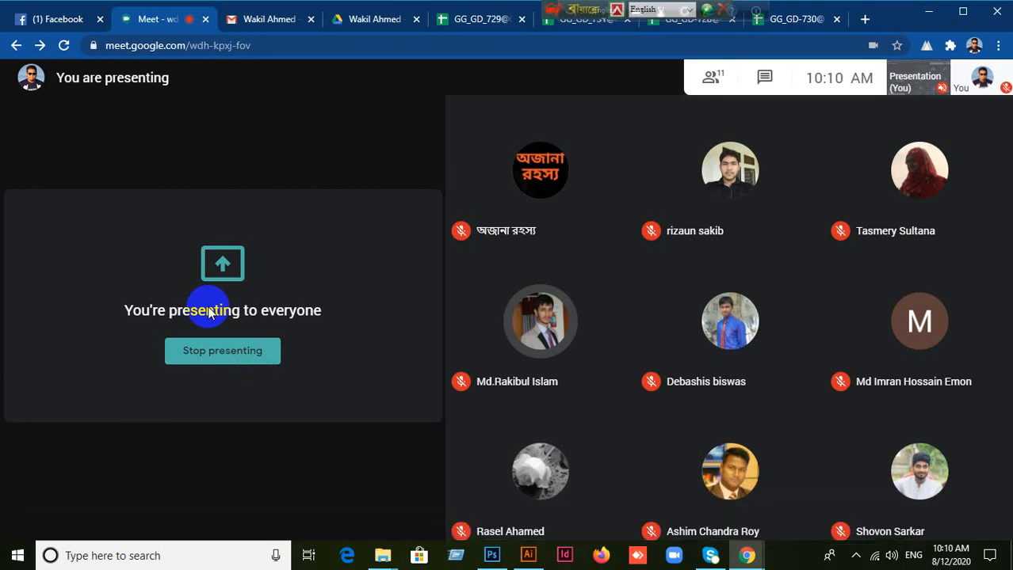
Step: Glance at the Facebook tab, turn the microphone on in the Google Meet call, and switch to Illustrator
left_click(48, 25)
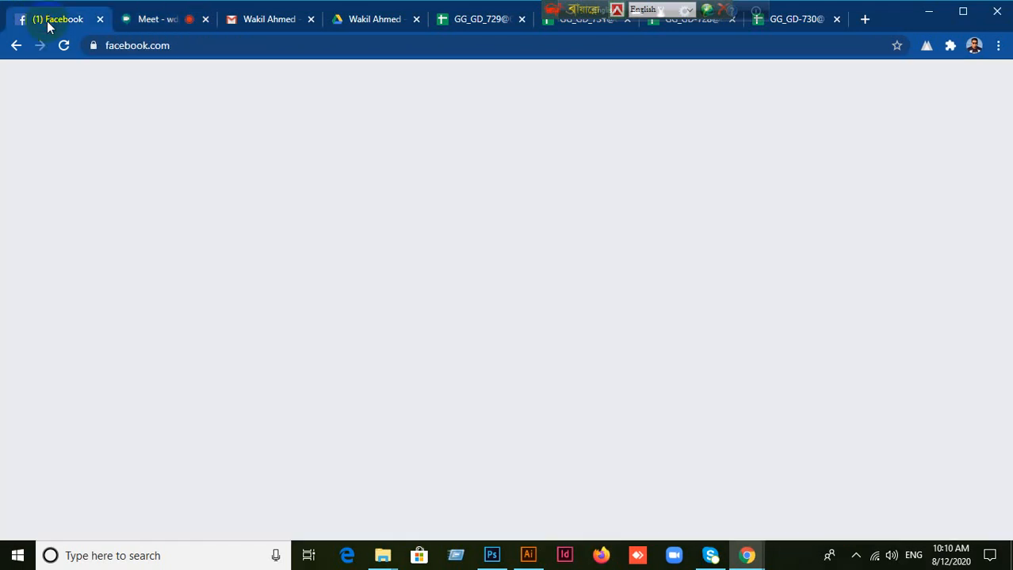
left_click(163, 26)
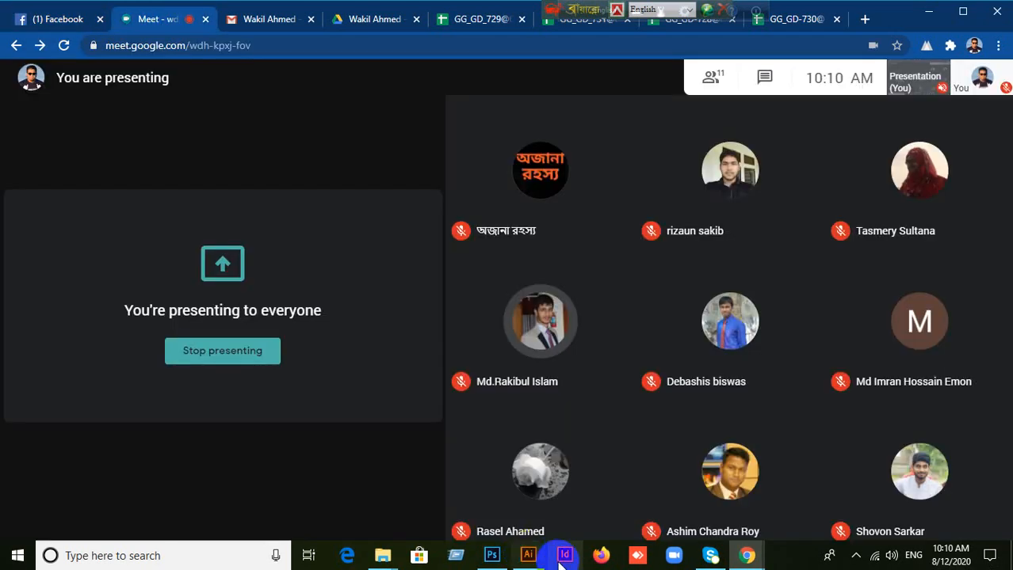
left_click(453, 514)
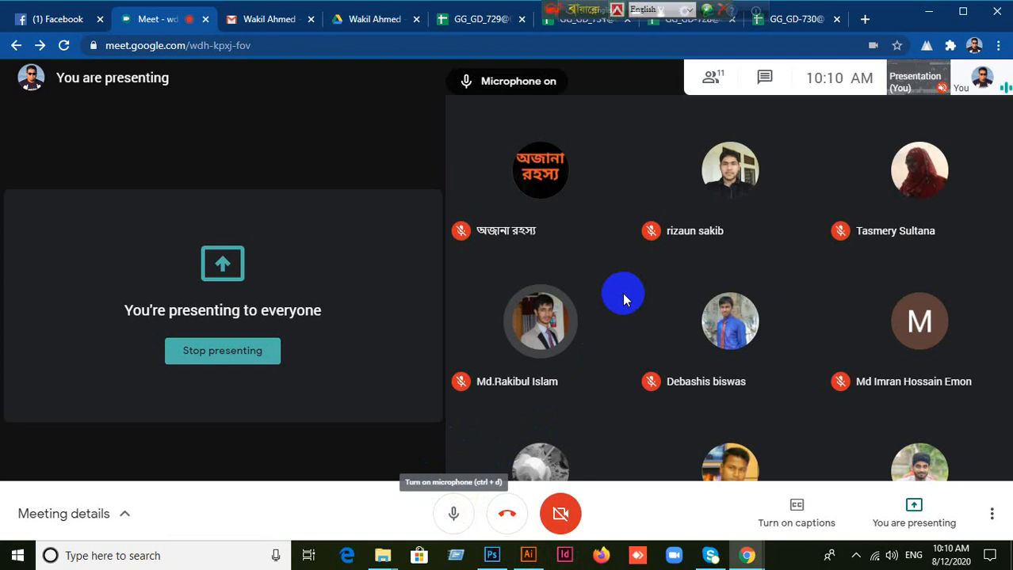
mouse_move(623, 293)
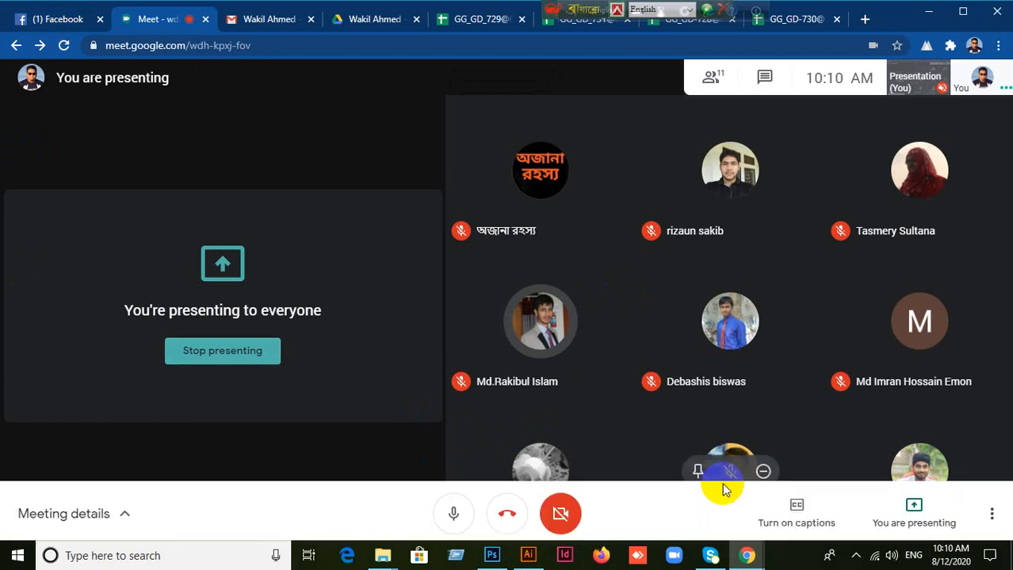
left_click(526, 556)
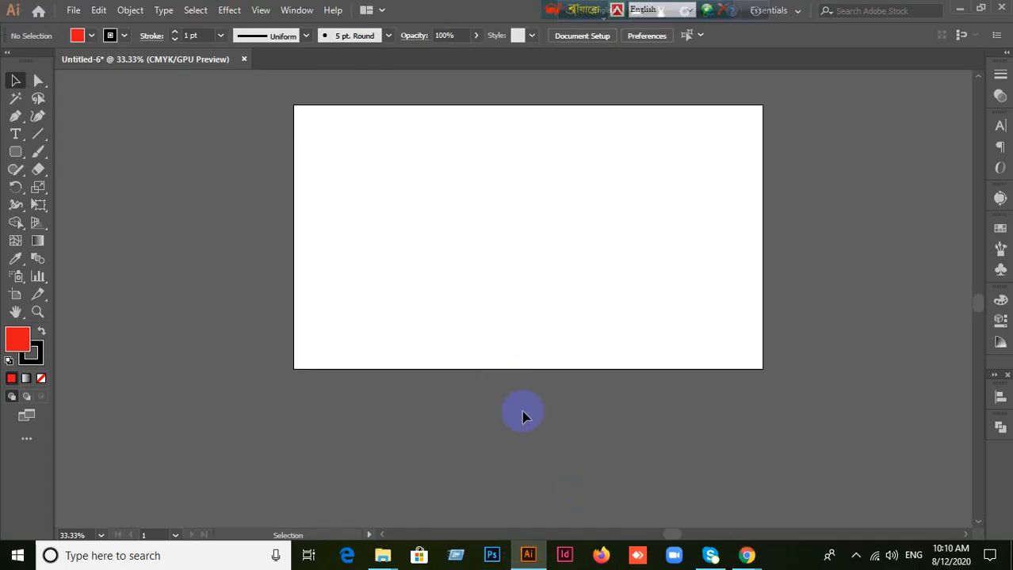
scroll(551, 322, "up", 2)
scroll(564, 313, "up", 1)
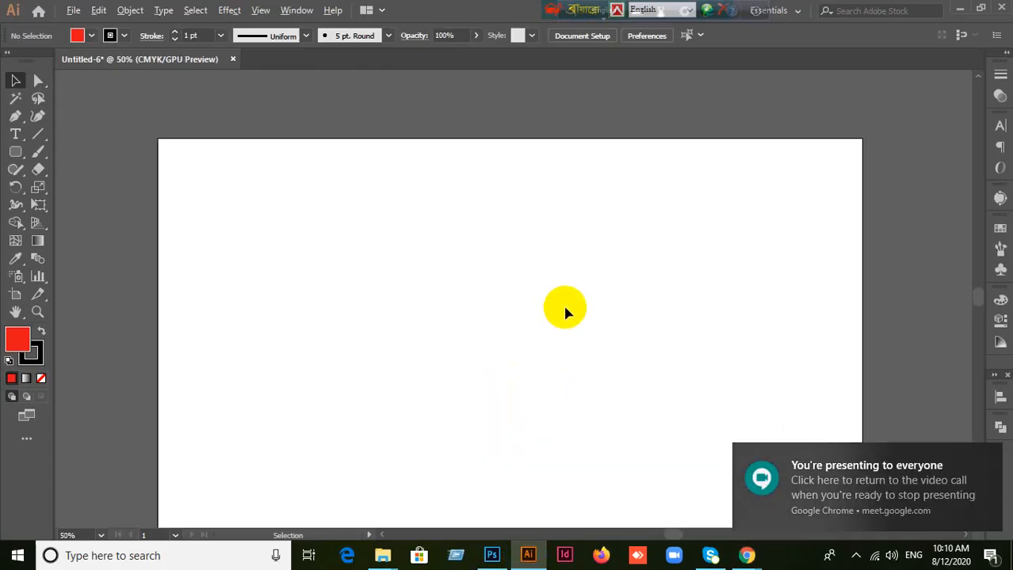
Step: Switch to Photoshop, open its File menu, and minimize Photoshop to return to Illustrator
key("alt+Tab")
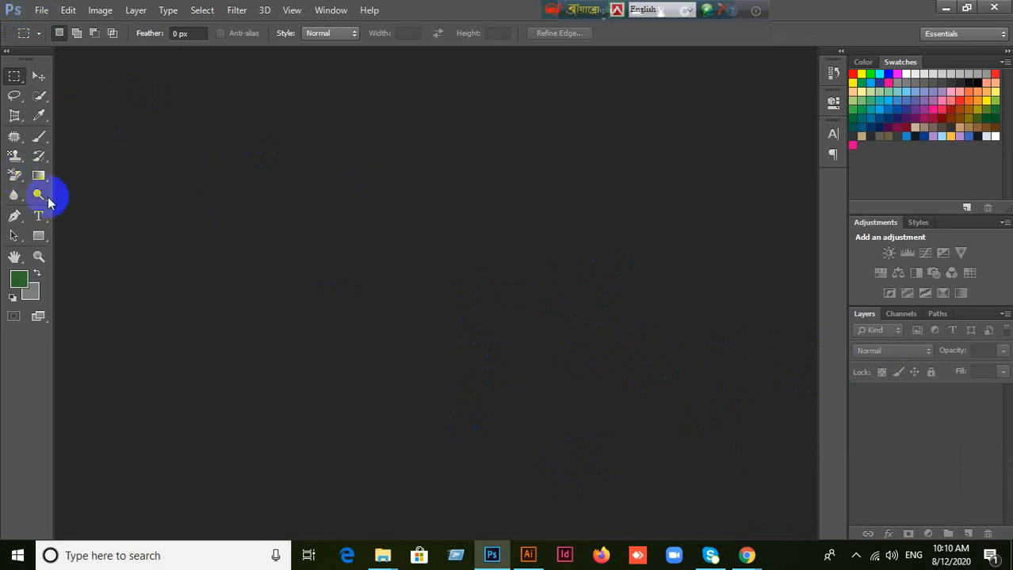
left_click(40, 11)
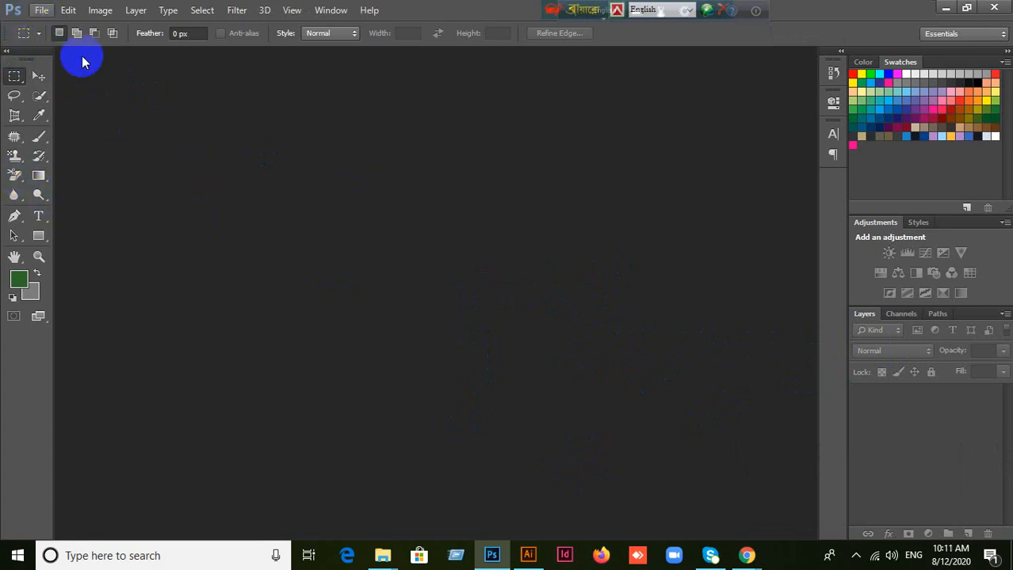
left_click(555, 339)
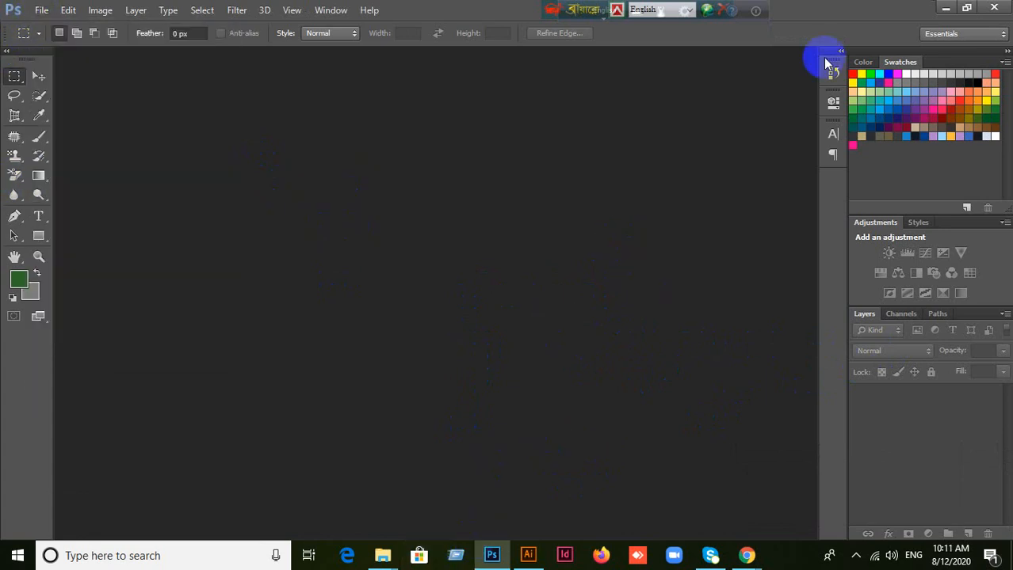
left_click(946, 10)
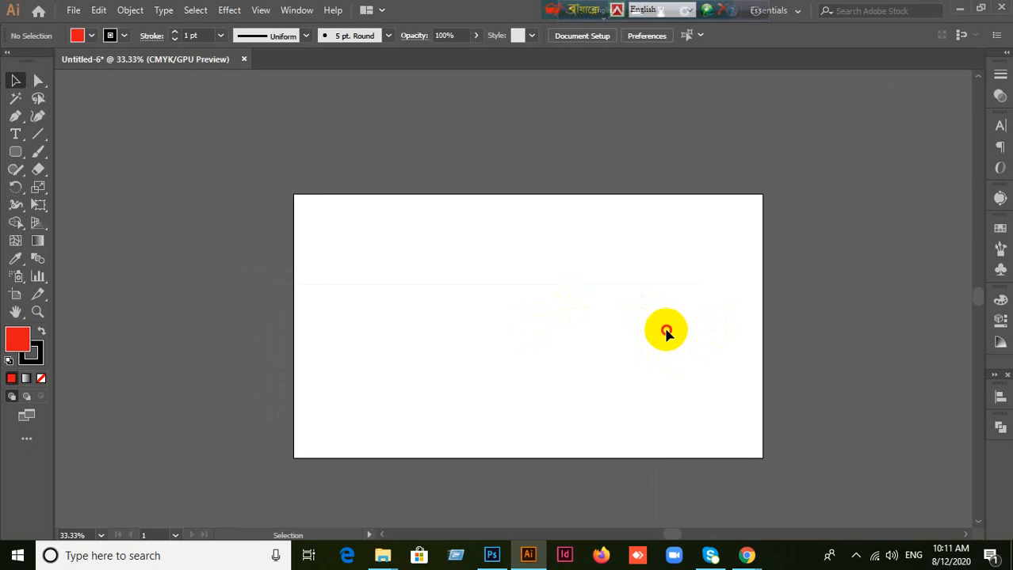
Step: Draw a red rectangle on the left half of the artboard with the Rectangle tool and delete it
left_click(15, 151)
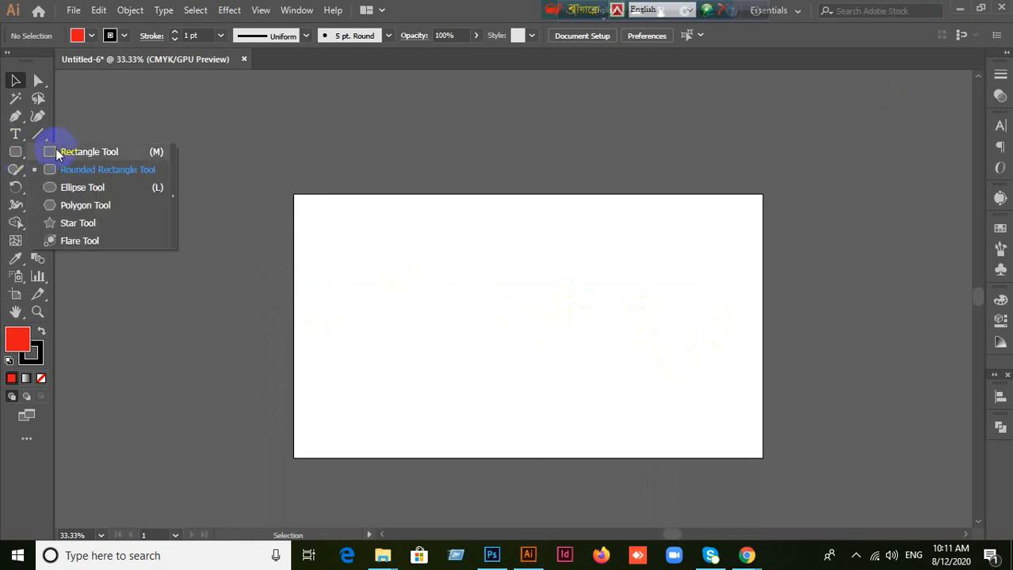
left_click(407, 84)
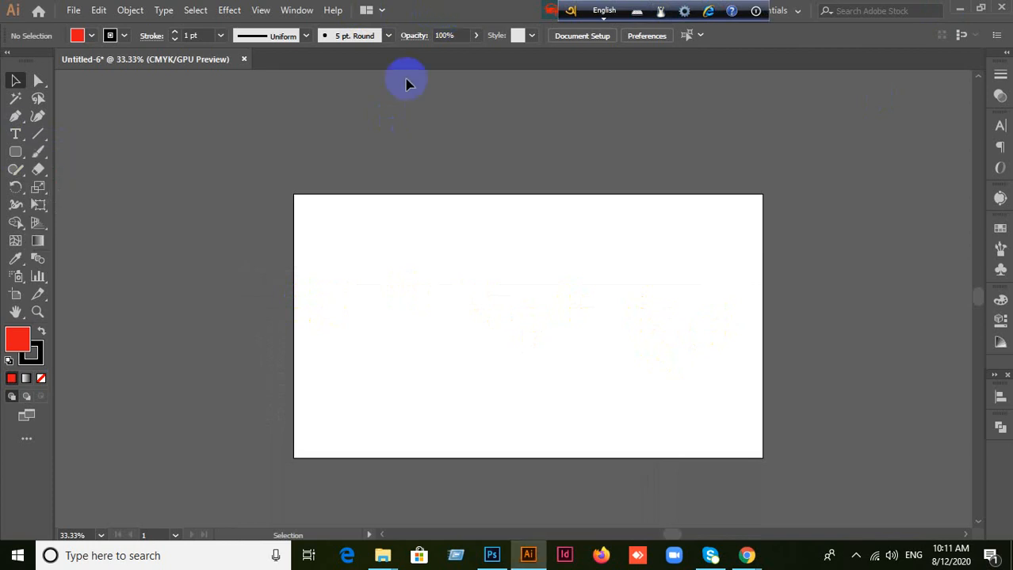
left_click(16, 152)
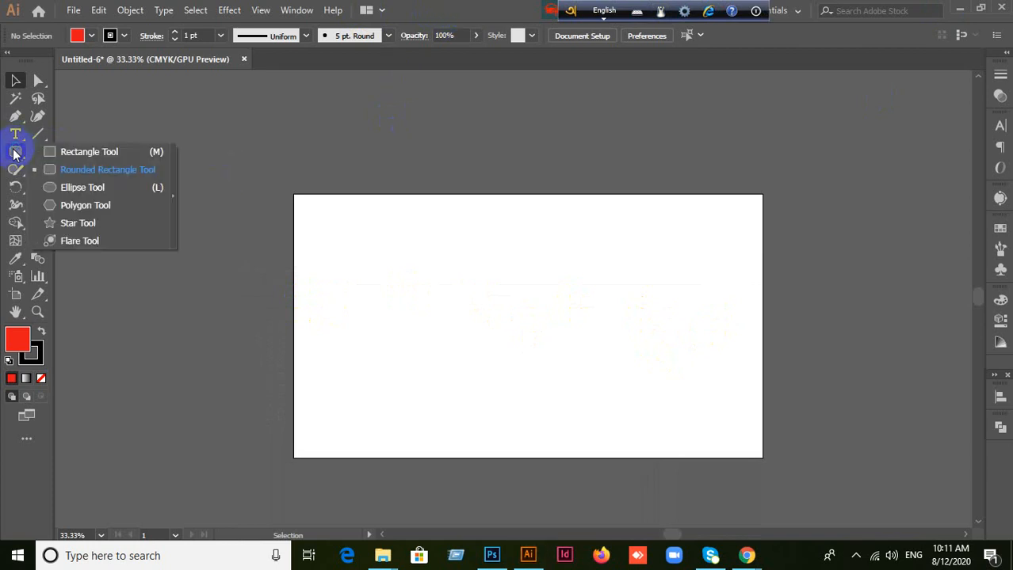
left_click(53, 158)
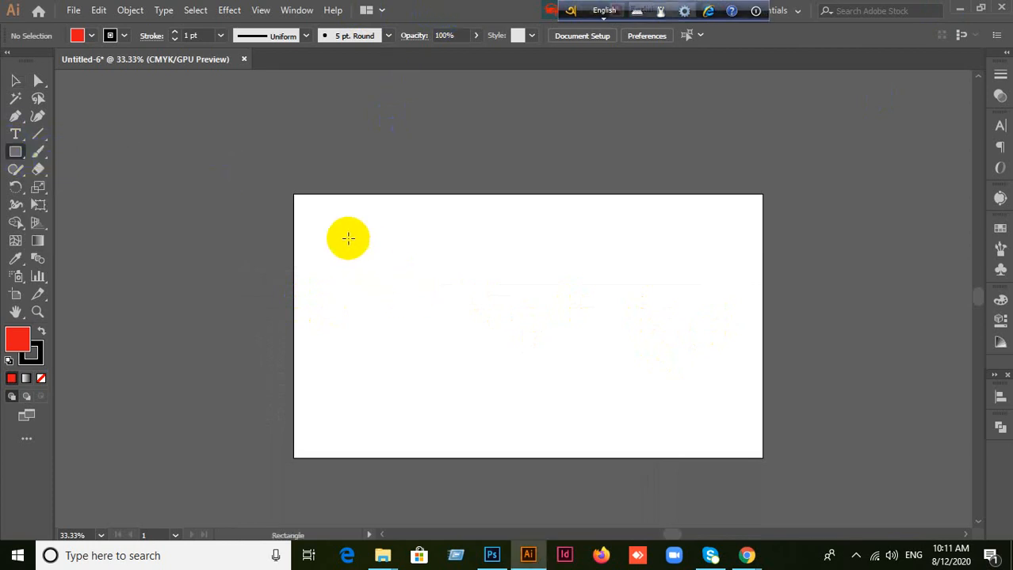
left_click_drag(342, 222, 575, 381)
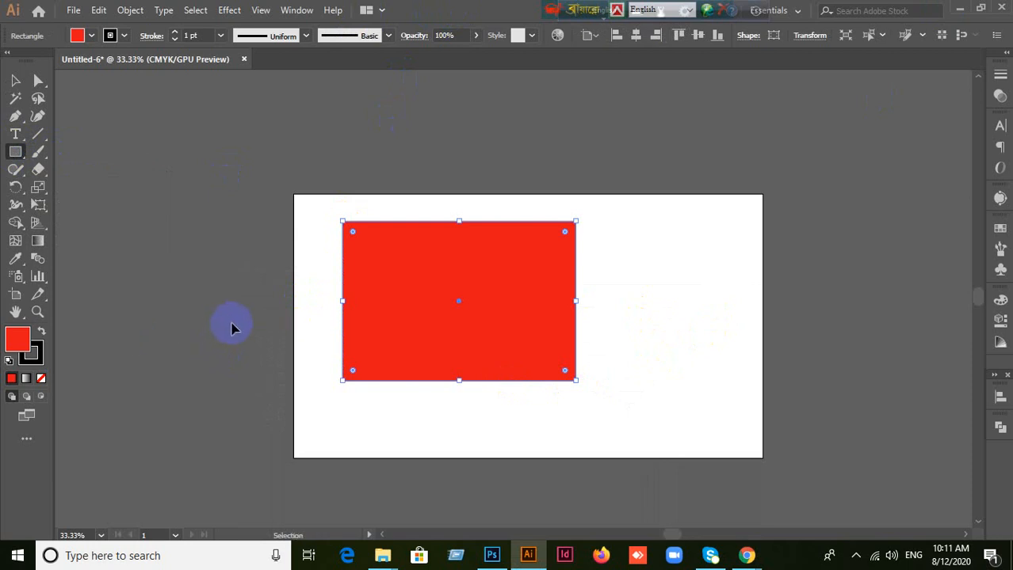
key("Delete")
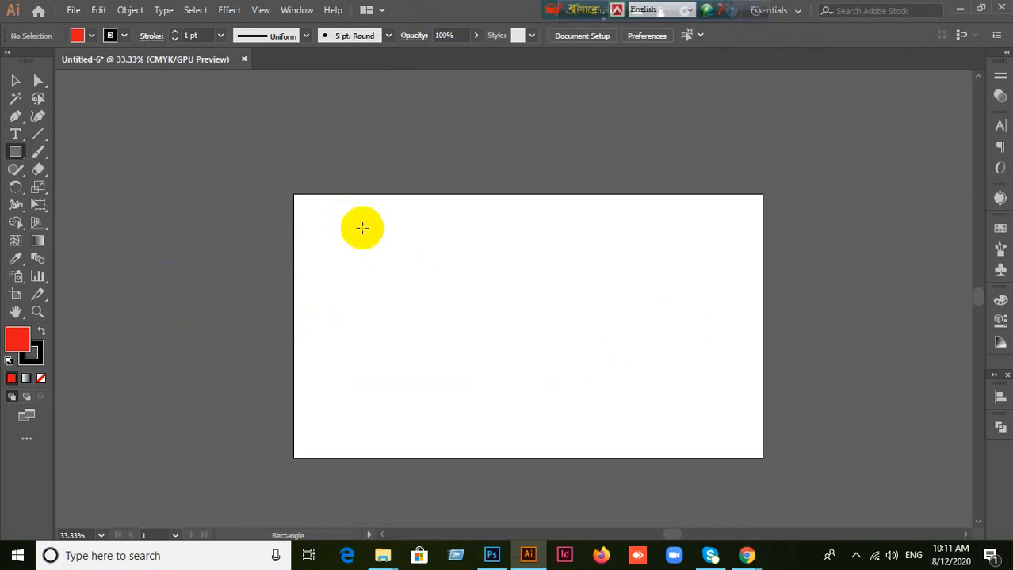
Step: Draw two more red rectangles on the left half of the artboard, deleting each one, and reactivate the Rectangle tool
left_click_drag(363, 228, 565, 368)
key("Delete")
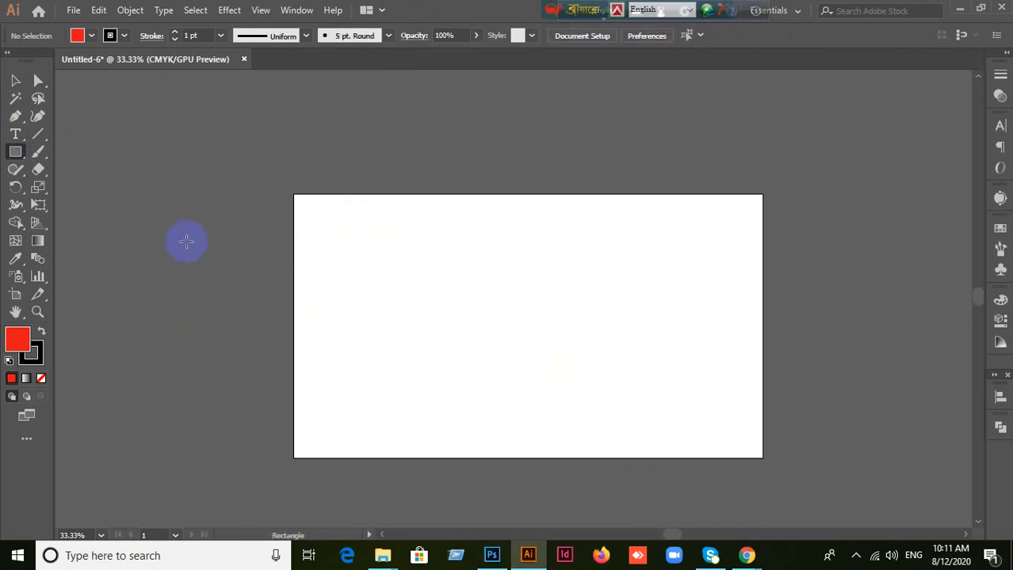
left_click_drag(12, 162, 68, 155)
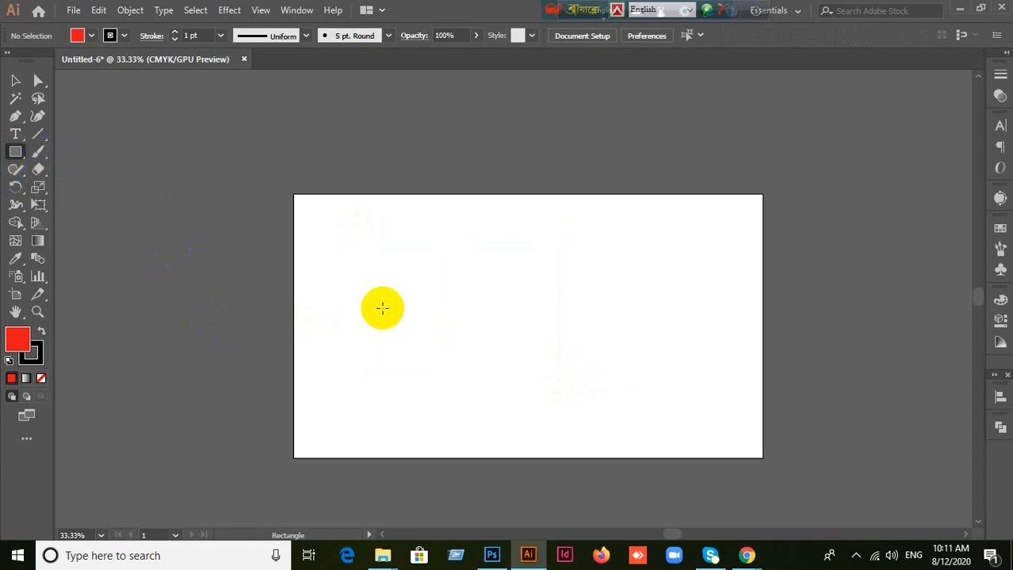
left_click_drag(351, 230, 534, 349)
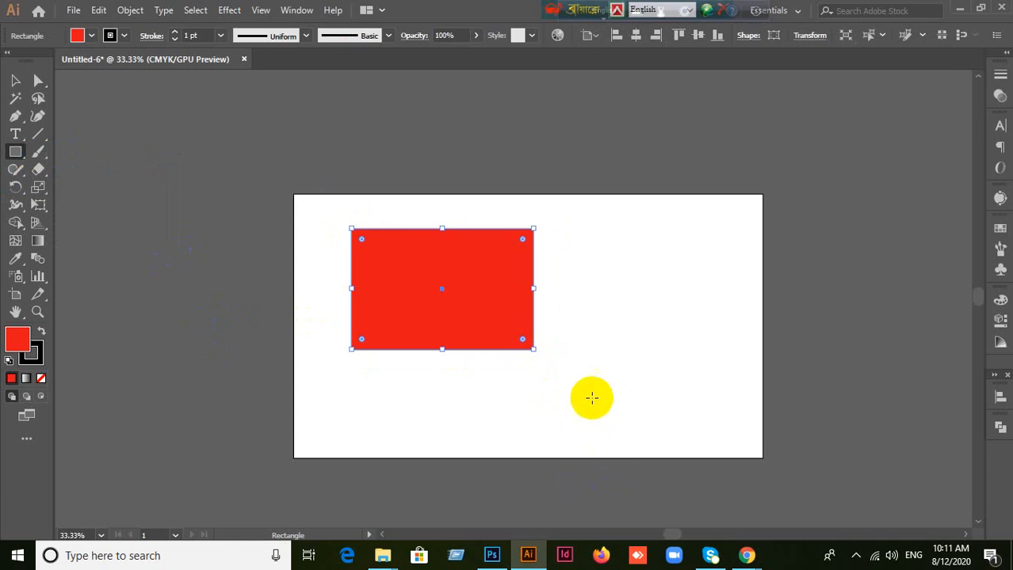
key("v")
key("Delete")
key("m")
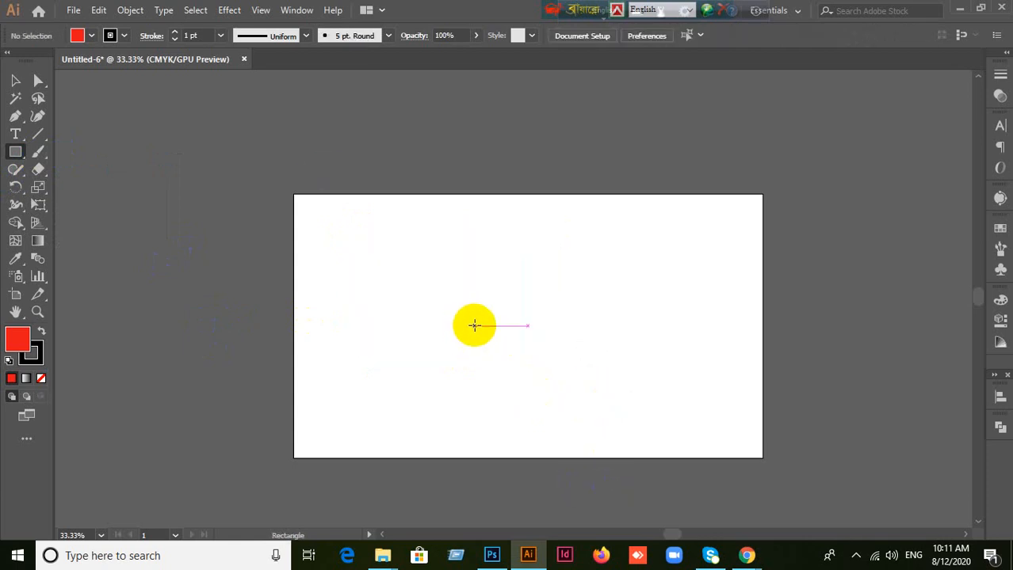
Step: Show the shape tools grouped with the Rectangle tool and keep the Rectangle tool active
scroll(484, 321, "up", 3)
scroll(485, 321, "down", 1)
scroll(448, 301, "down", 2)
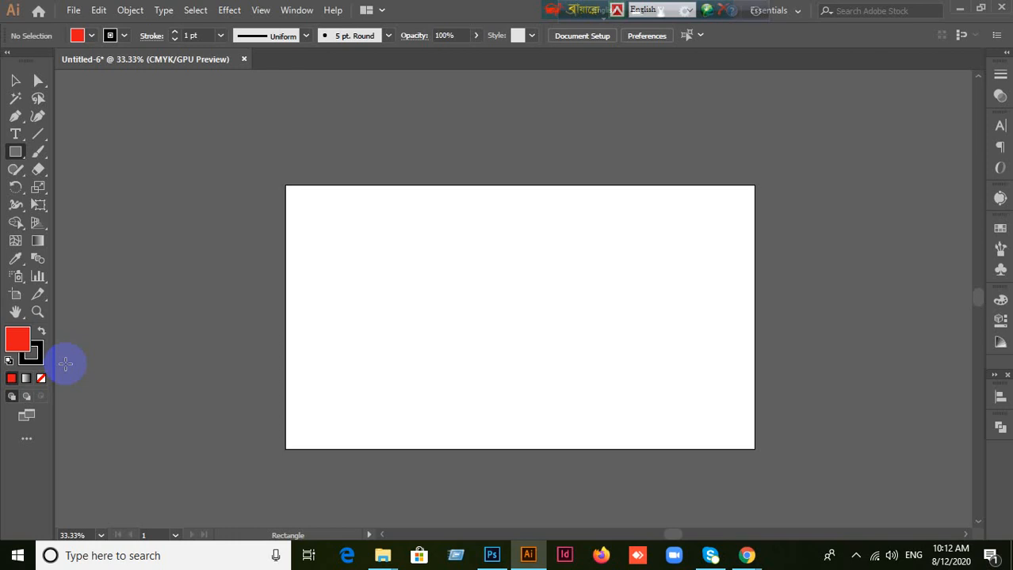
left_click(20, 158)
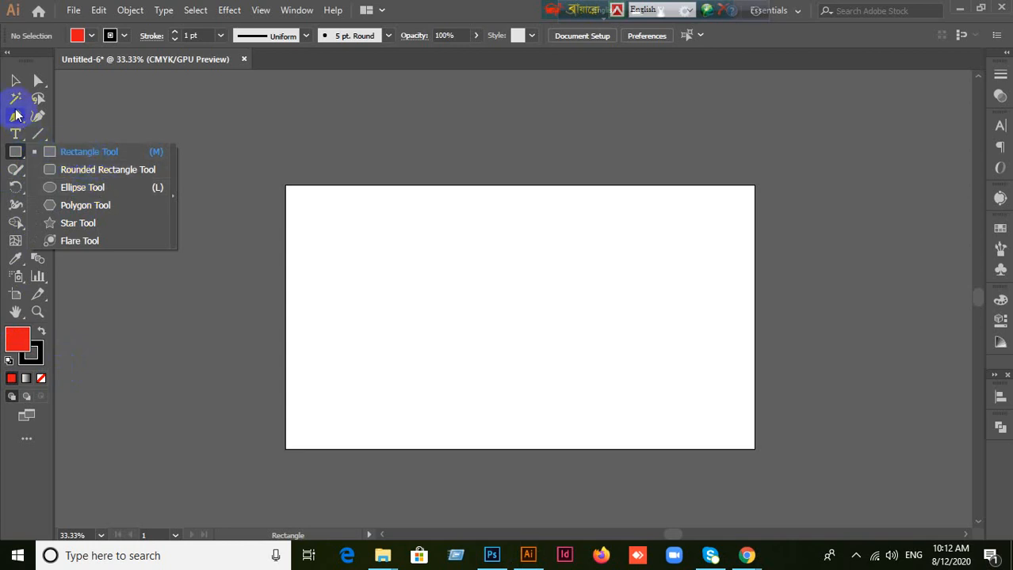
left_click(53, 151)
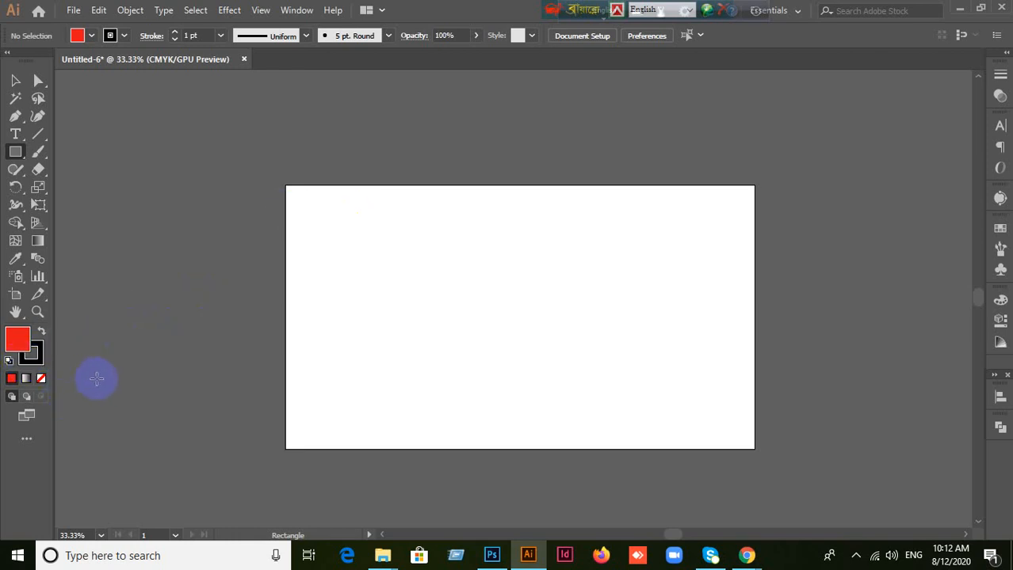
scroll(197, 338, "up", 1)
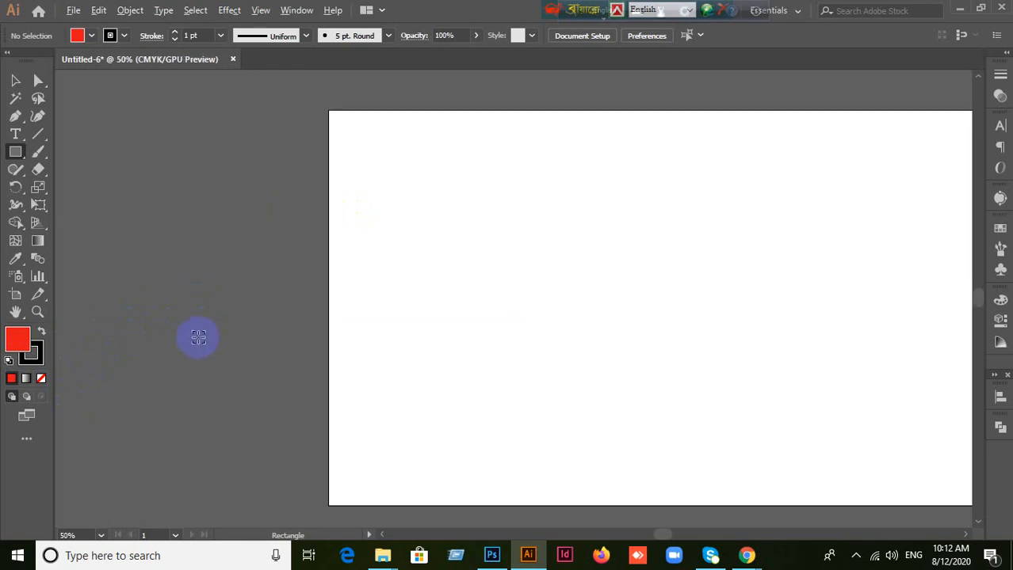
scroll(197, 338, "down", 1)
left_click_drag(452, 312, 342, 328)
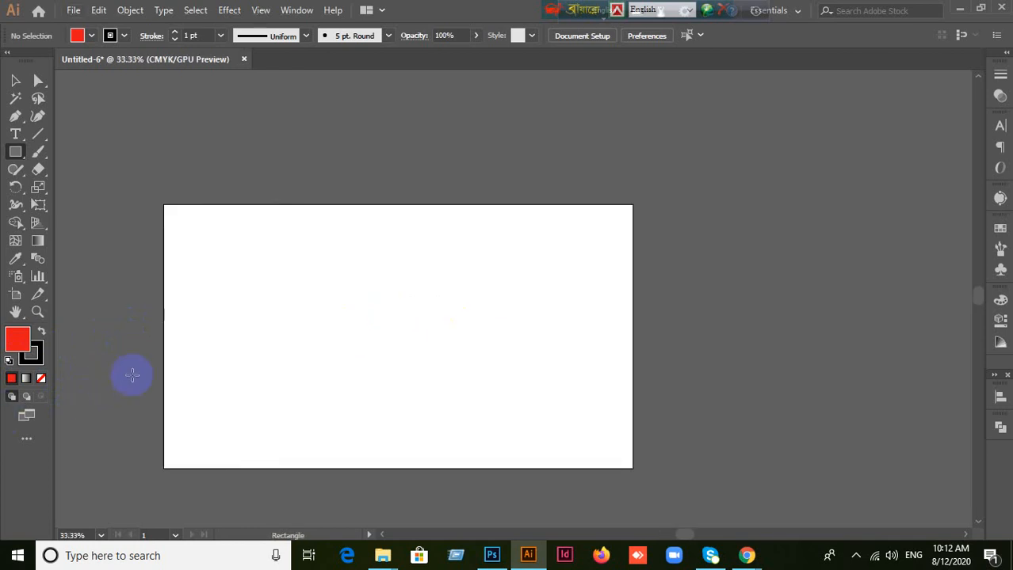
scroll(200, 375, "up", 1)
scroll(200, 375, "down", 1)
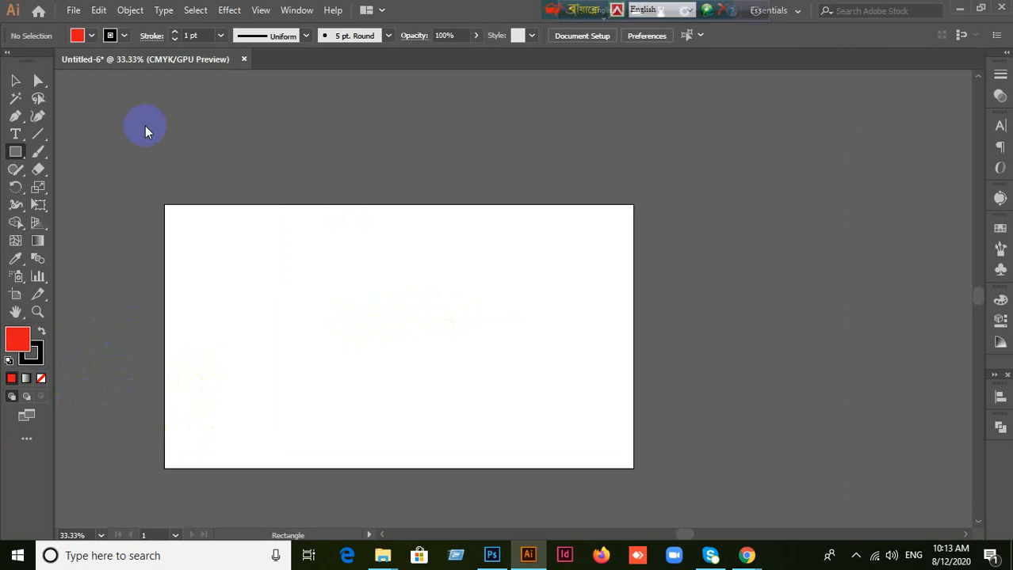
Step: Examine the stroke and fill color swatches and the variable width profiles without changing any of them
left_click(123, 37)
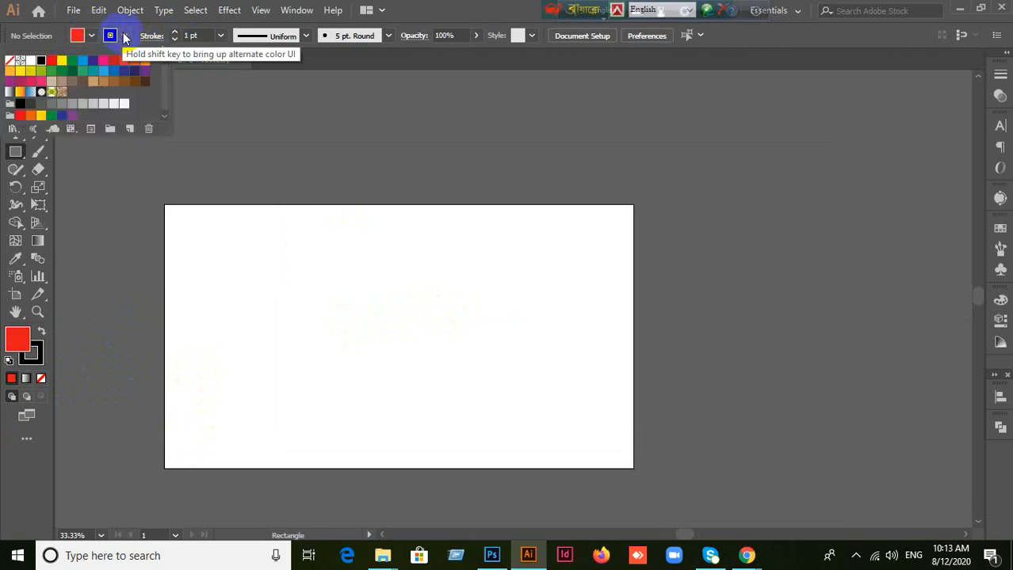
left_click(124, 36)
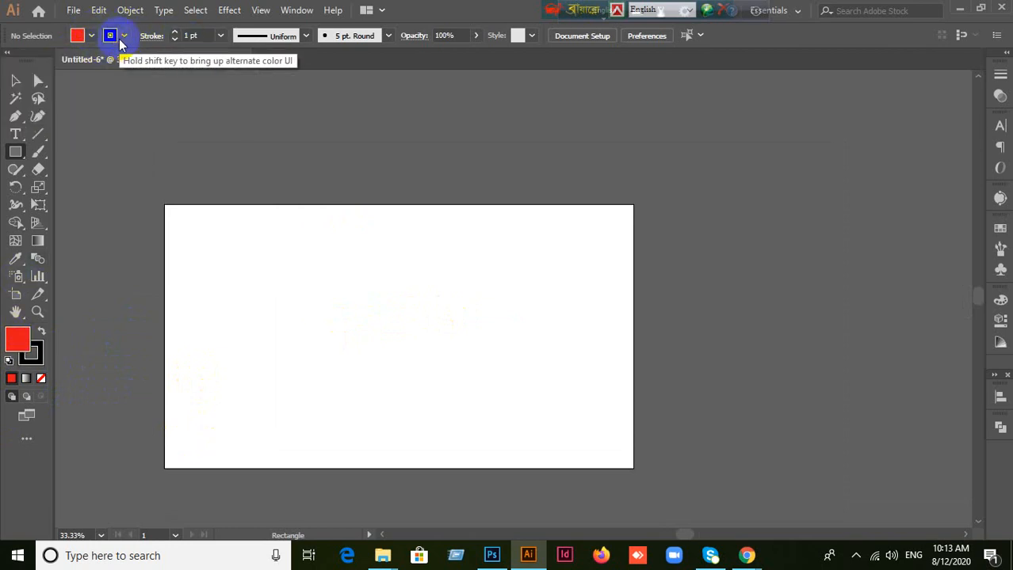
left_click(111, 36)
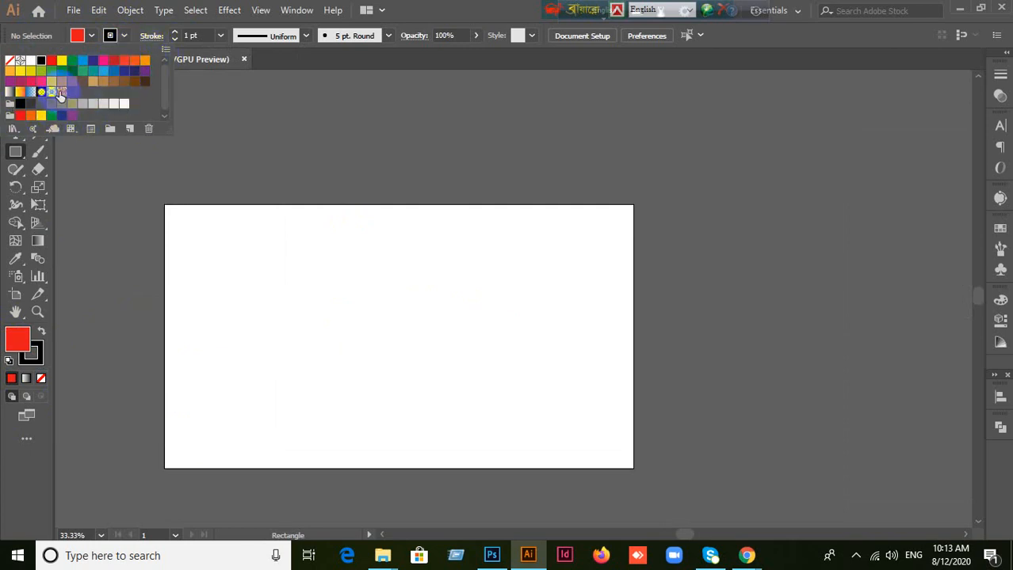
left_click(91, 37)
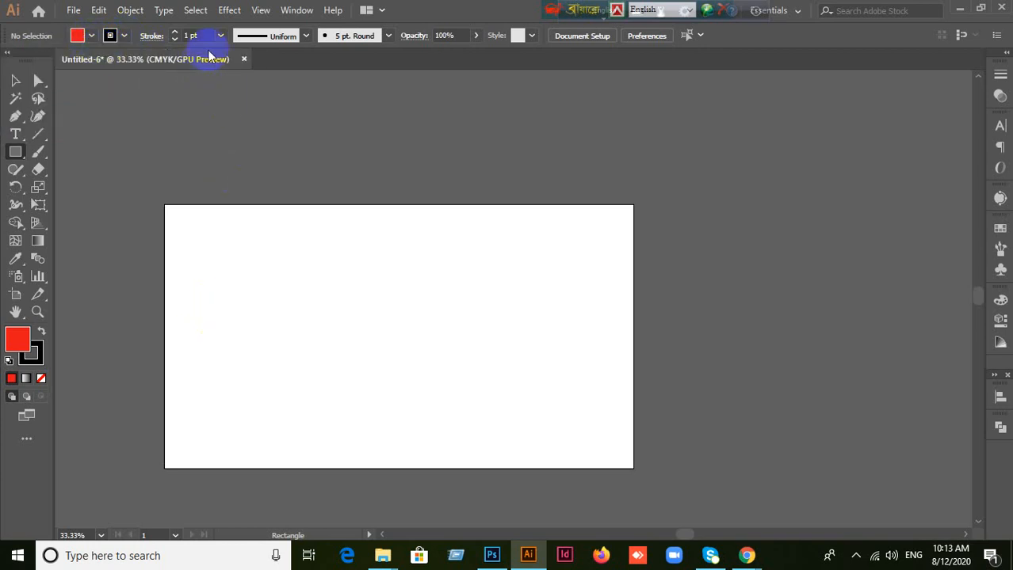
left_click(305, 36)
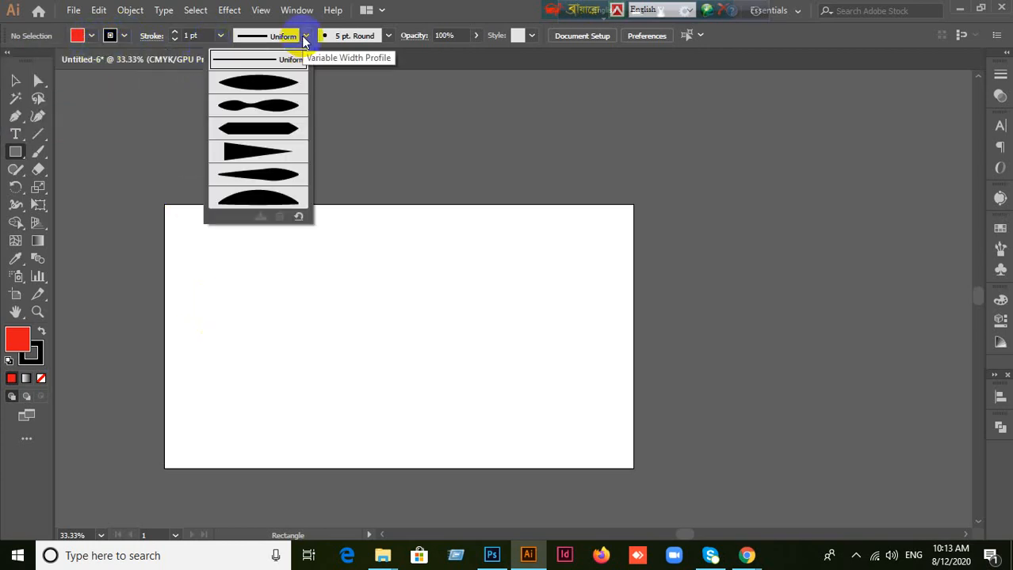
left_click(305, 35)
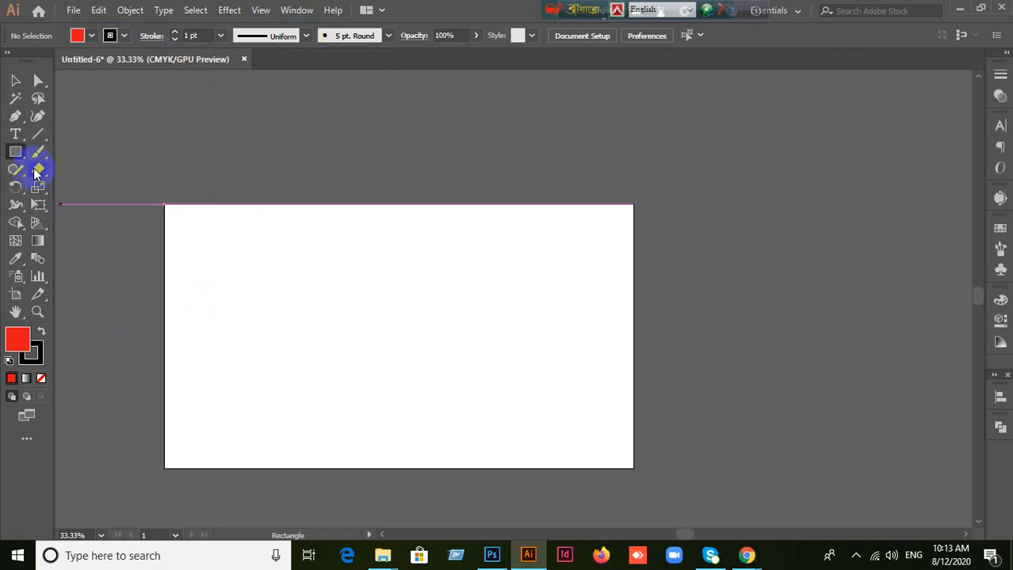
Step: Draw and undo two trial rectangles, and draw a red square on the left half of the artboard
left_click_drag(242, 243, 285, 294)
key("ctrl+z")
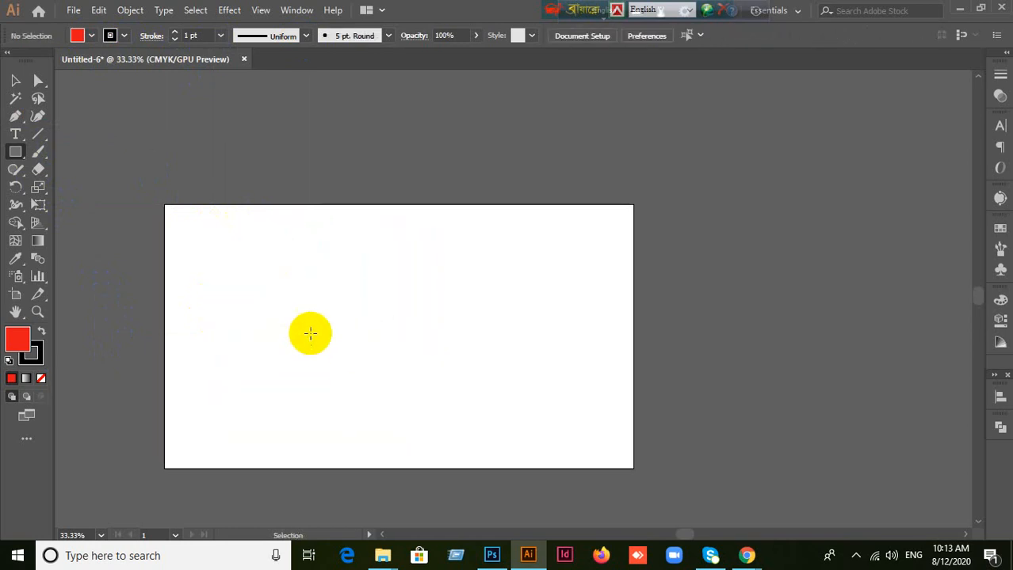
left_click_drag(281, 251, 471, 381)
key("ctrl+z")
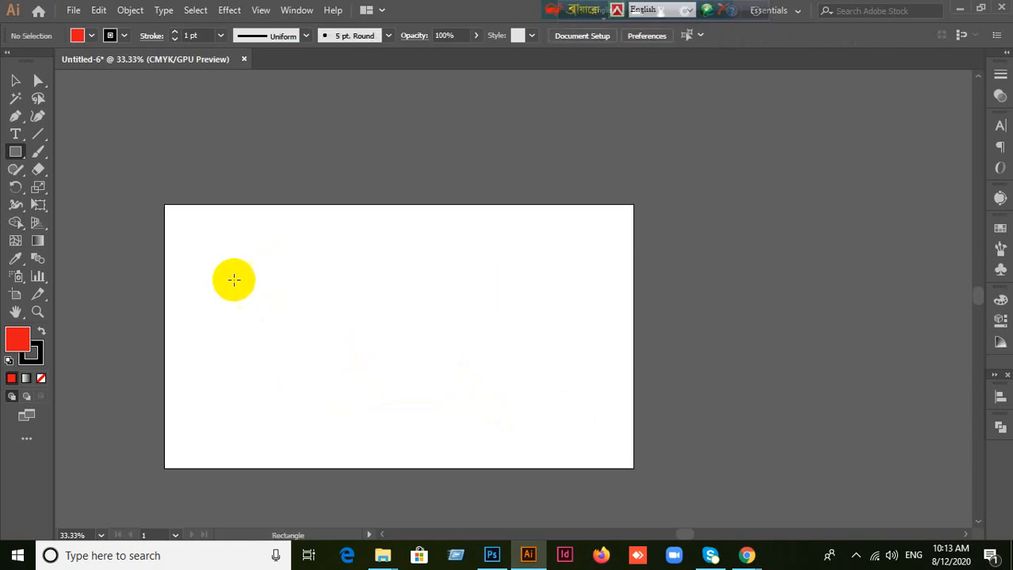
left_click_drag(235, 253, 427, 368)
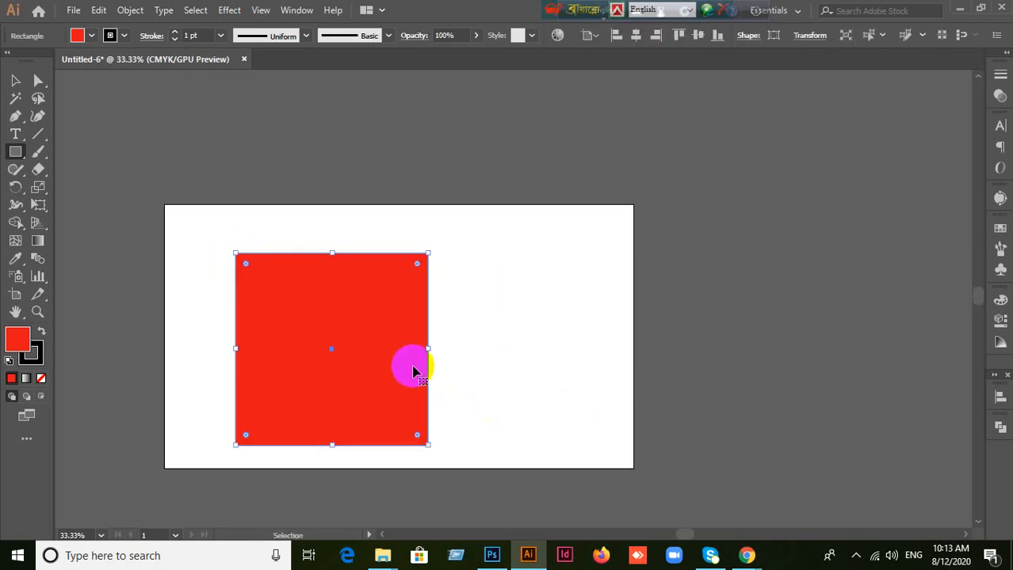
Step: Undo the red square and draw a red rectangle in the upper left half of the artboard
key("ctrl+z")
left_click_drag(258, 235, 431, 363)
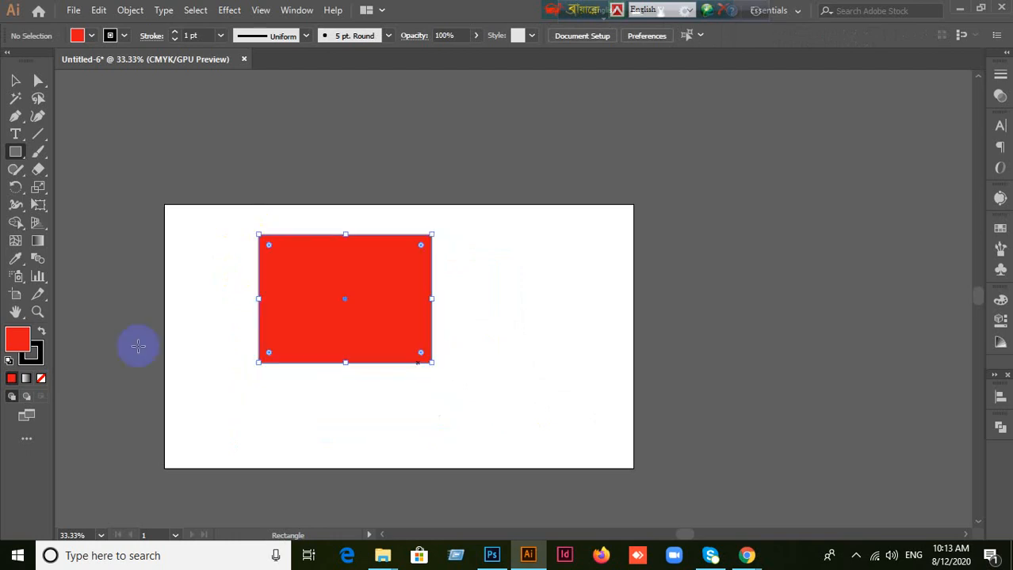
Step: Make the rectangle's stroke and fill the active attribute alternately, ending with the fill
left_click(37, 362)
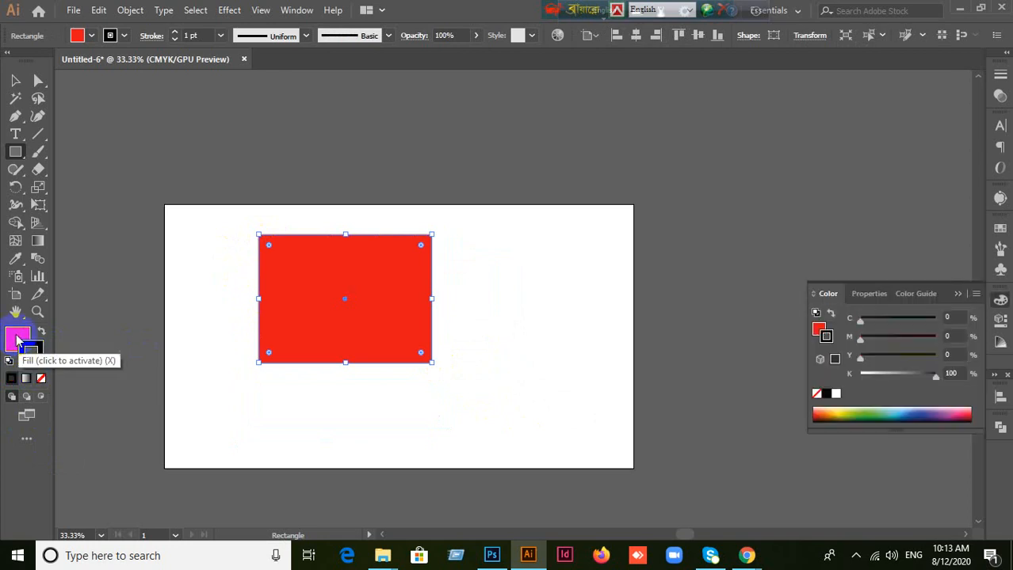
left_click(18, 340)
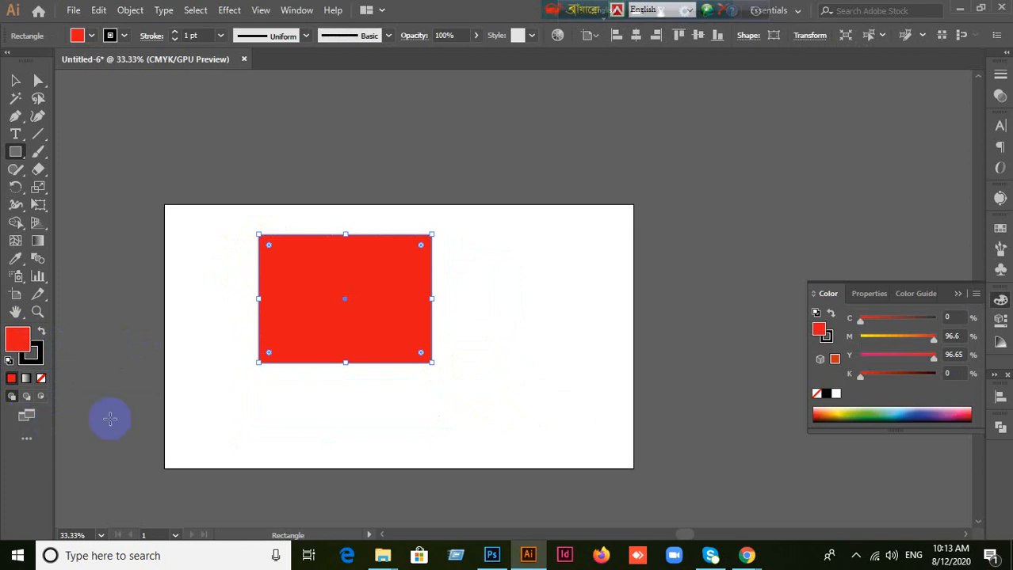
left_click(42, 360)
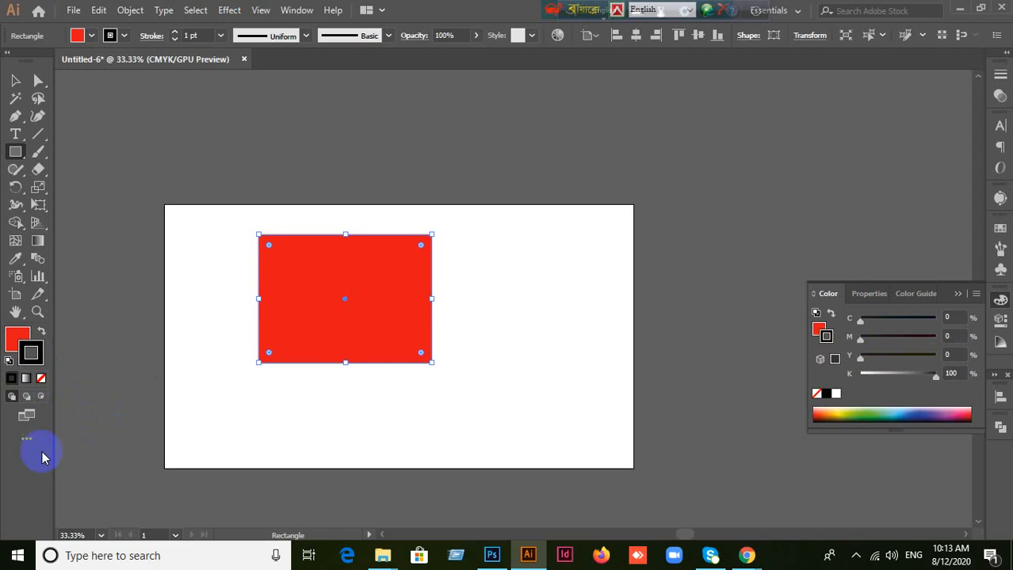
left_click(11, 343)
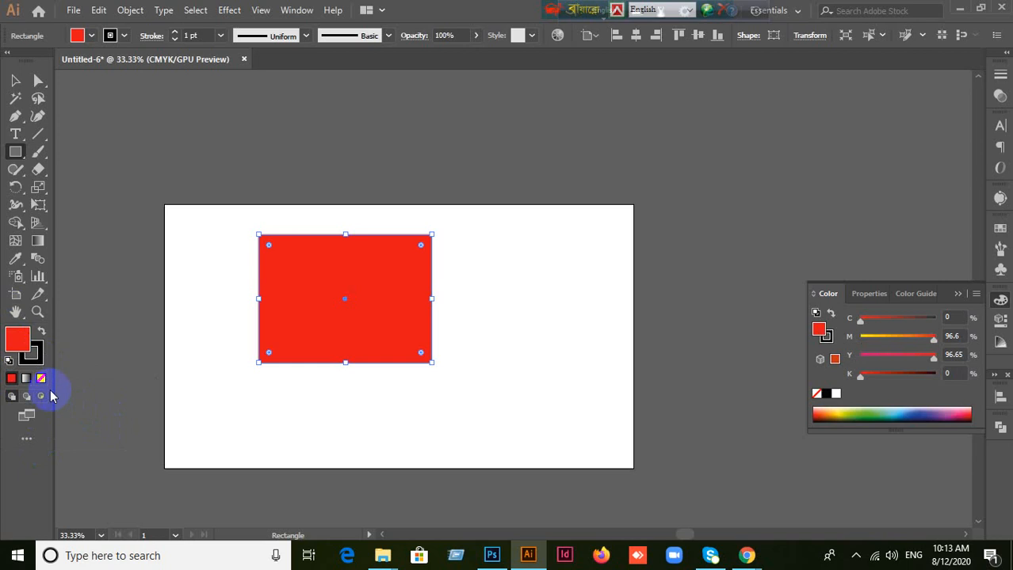
Step: Change the rectangle's fill to blue 0026e0 with the Color Picker
double_click(18, 344)
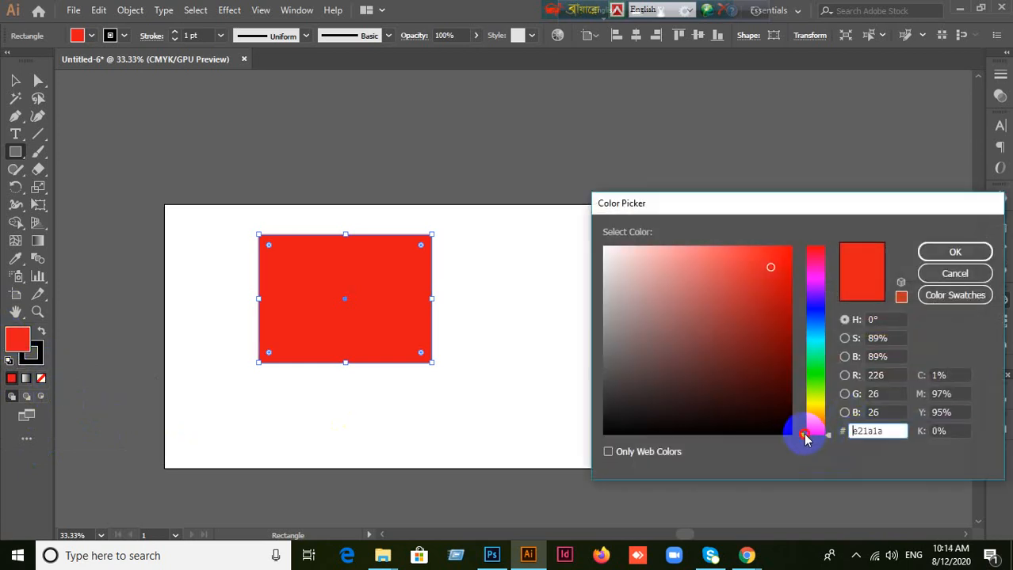
left_click_drag(805, 439, 806, 315)
left_click(790, 268)
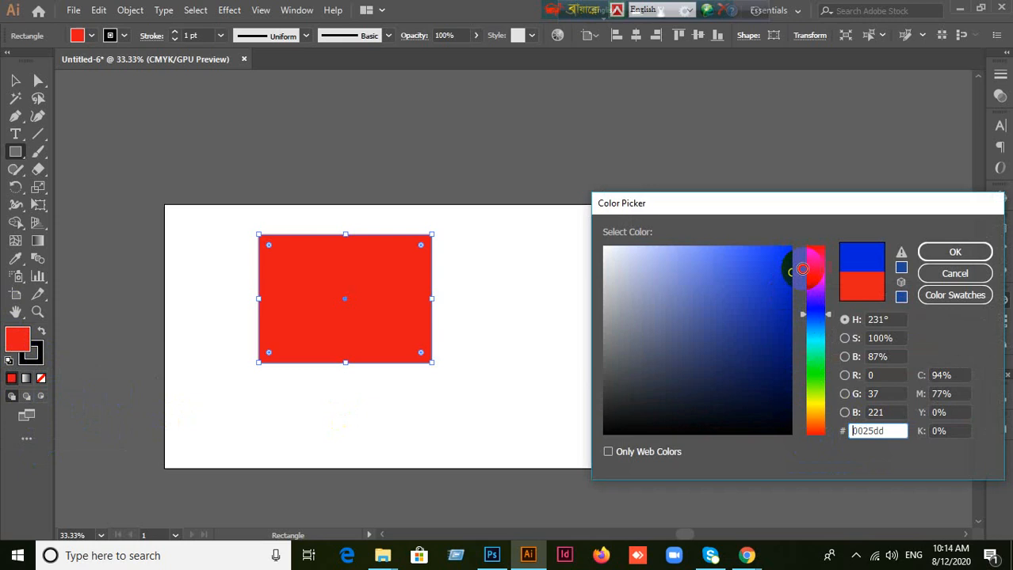
left_click(923, 255)
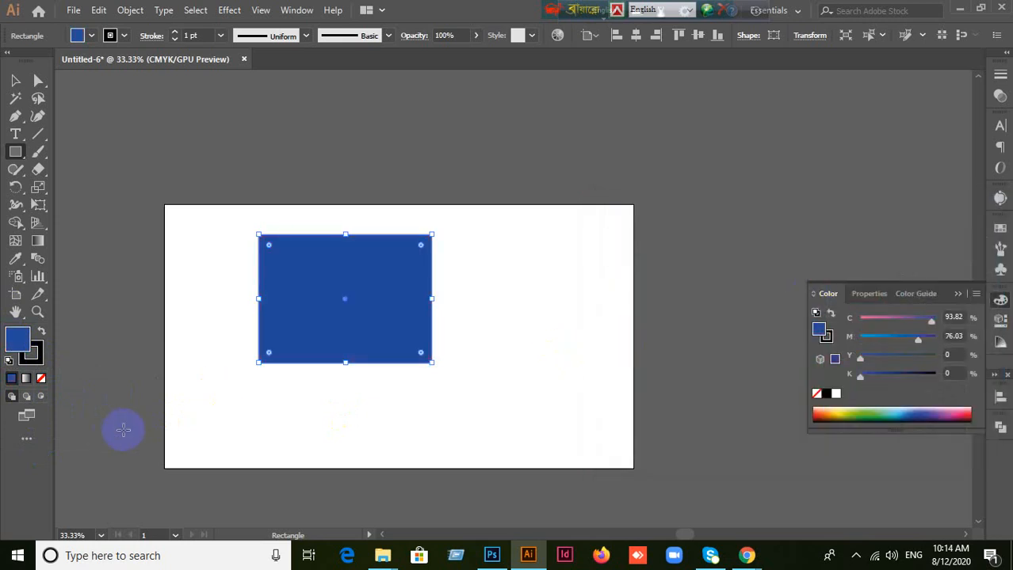
Step: Change the rectangle's stroke to bright cyan 00ffe0 with the Color Picker
left_click(33, 361)
double_click(33, 361)
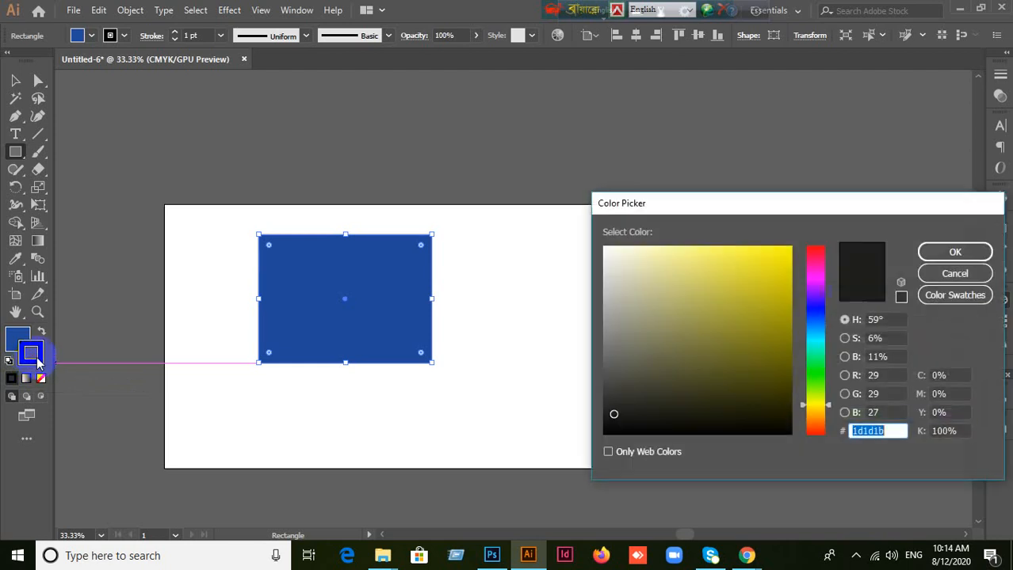
left_click_drag(813, 413, 803, 344)
left_click(766, 284)
left_click_drag(766, 283, 816, 233)
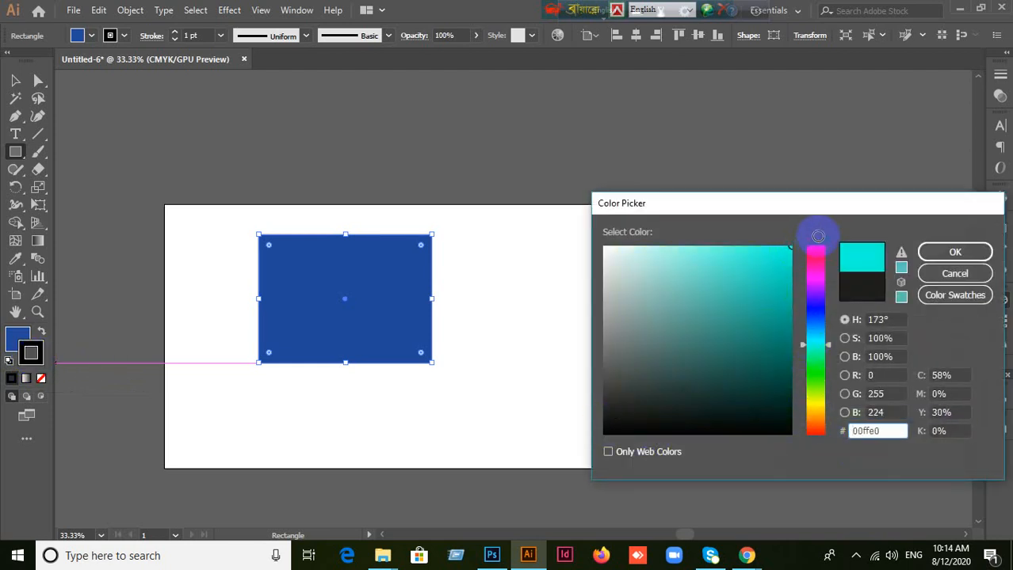
left_click(959, 252)
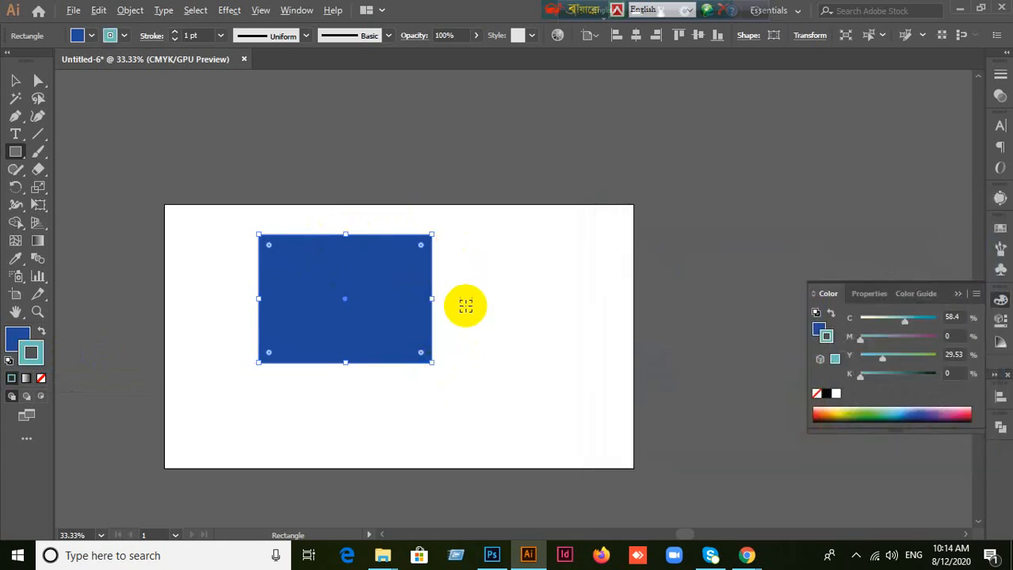
Step: Set the blue rectangle's stroke weight to 10 pt
scroll(463, 302, "up", 2)
scroll(463, 303, "down", 1)
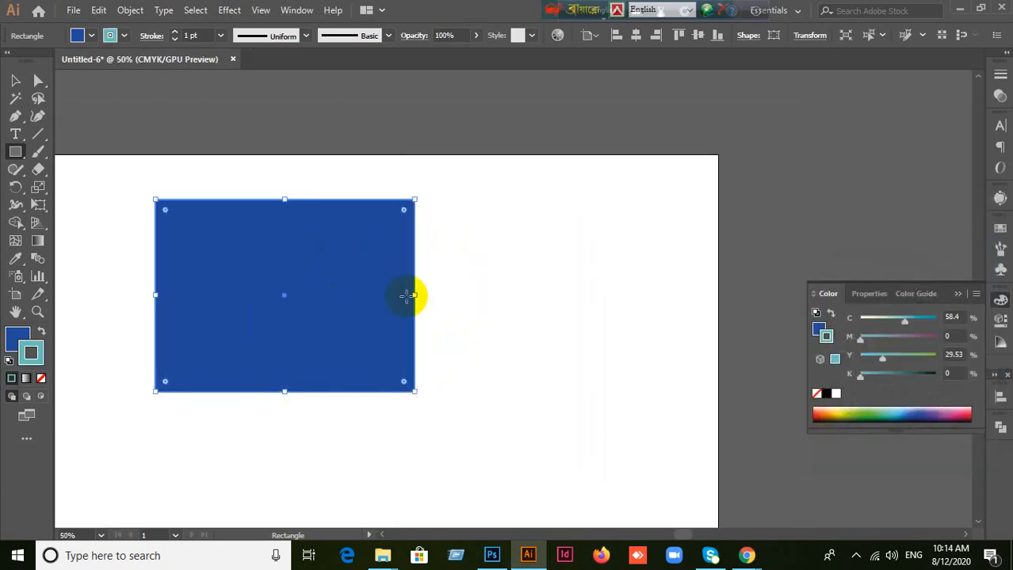
left_click(199, 34)
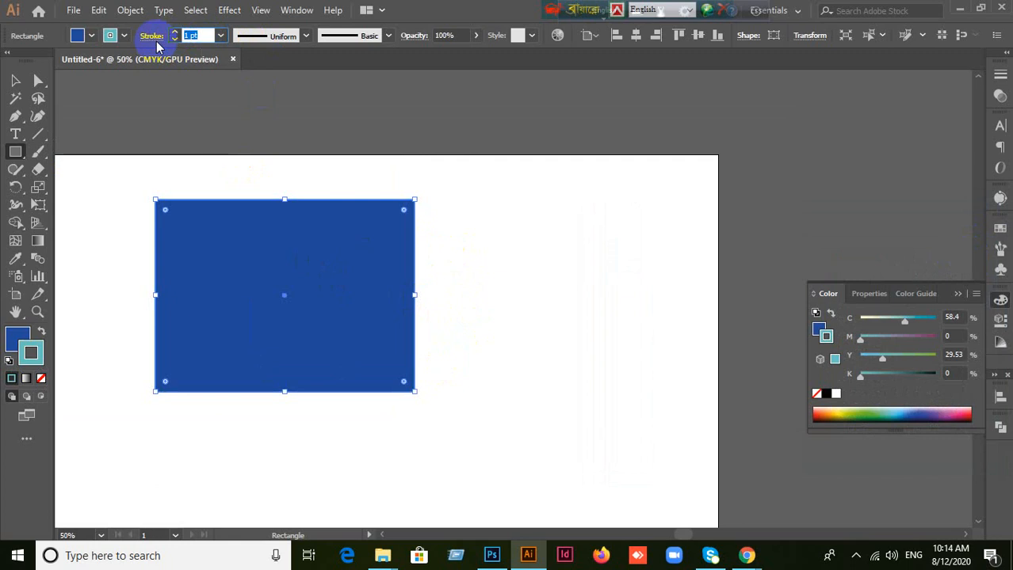
type("10")
key("Return")
Step: Move the blue rectangle toward the middle of the artboard with the Selection tool and delete it
left_click(15, 80)
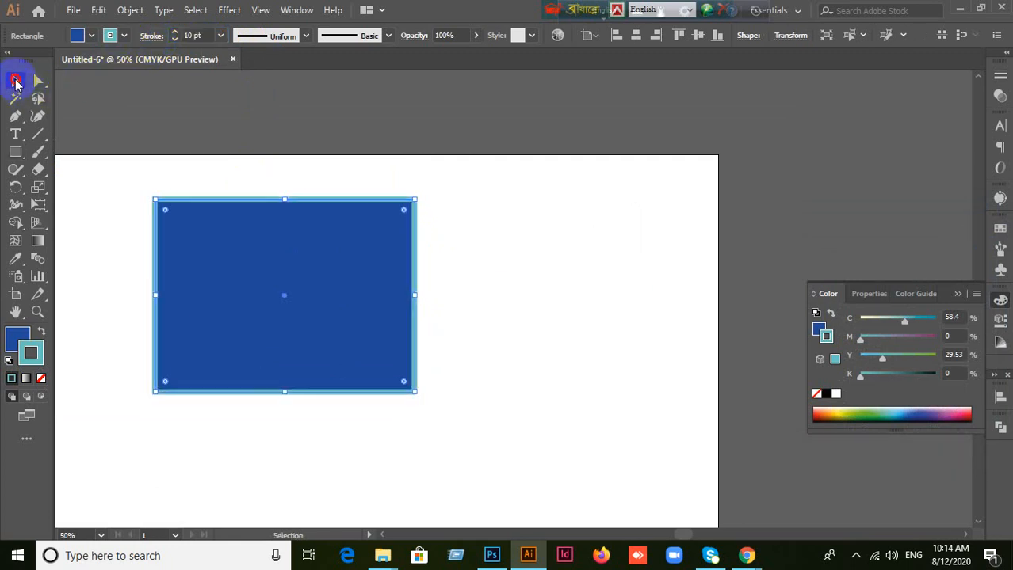
left_click_drag(290, 302, 391, 312)
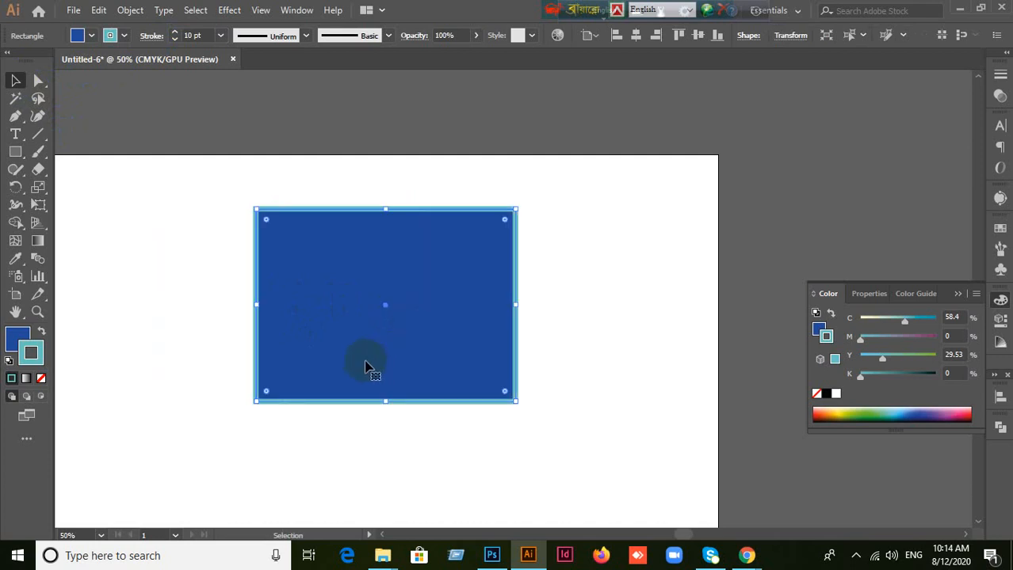
scroll(331, 372, "down", 1)
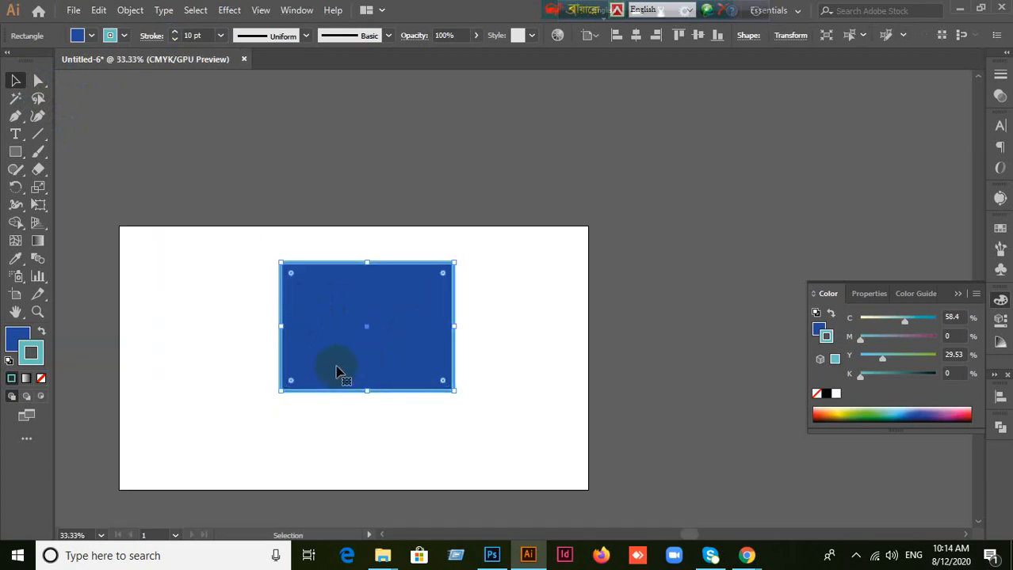
scroll(337, 369, "up", 1)
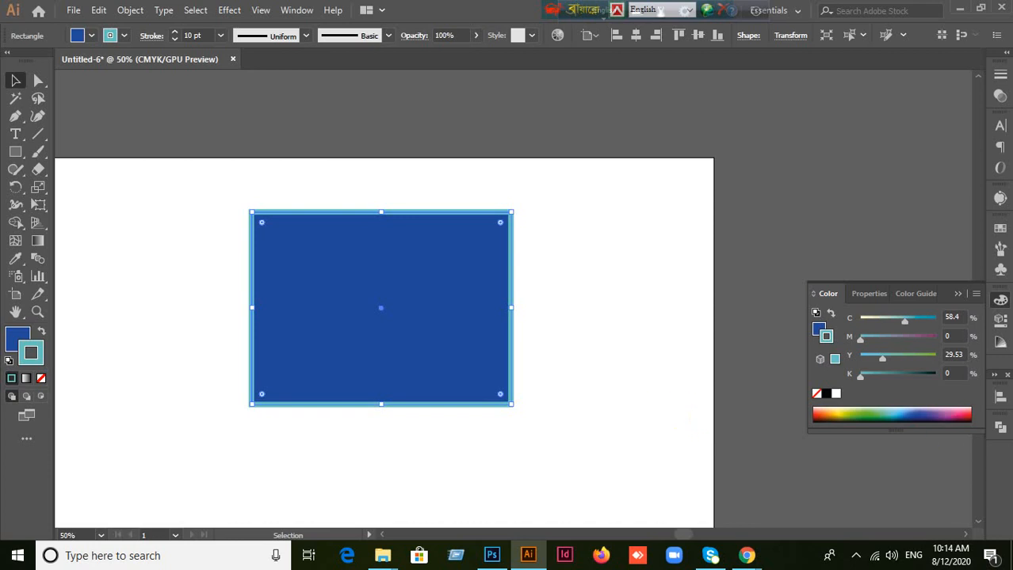
left_click(957, 293)
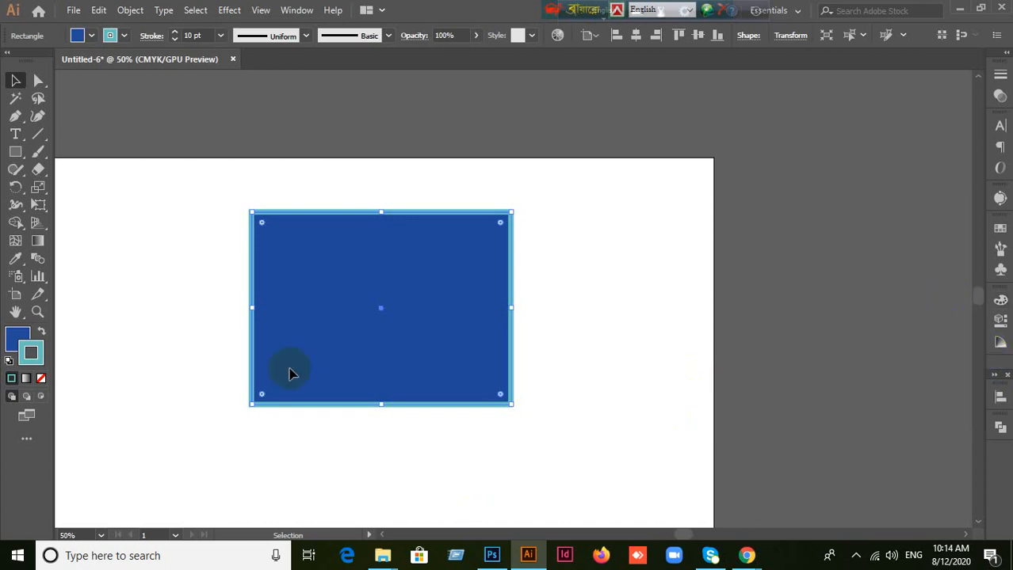
left_click_drag(429, 376, 402, 369)
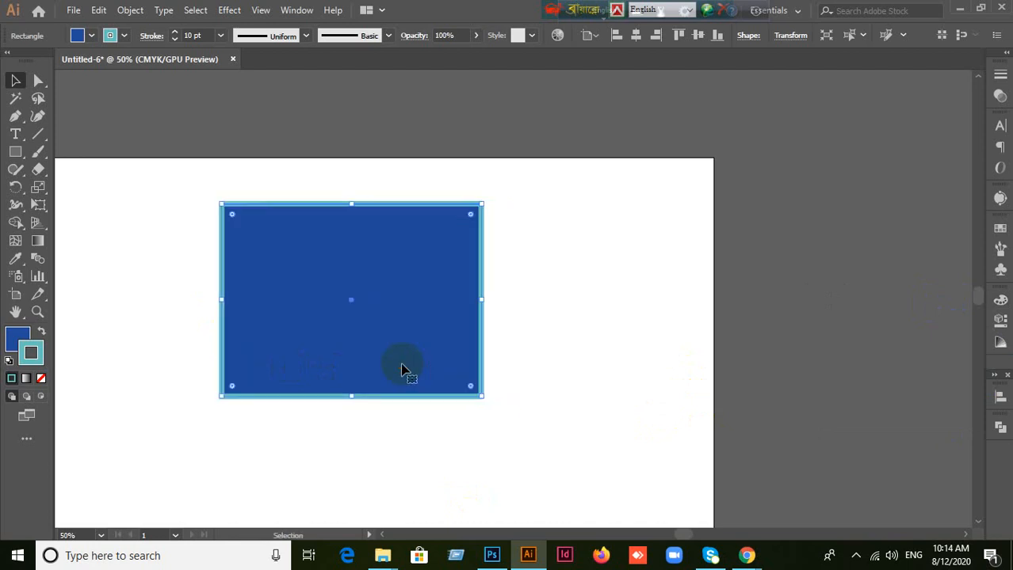
key("Delete")
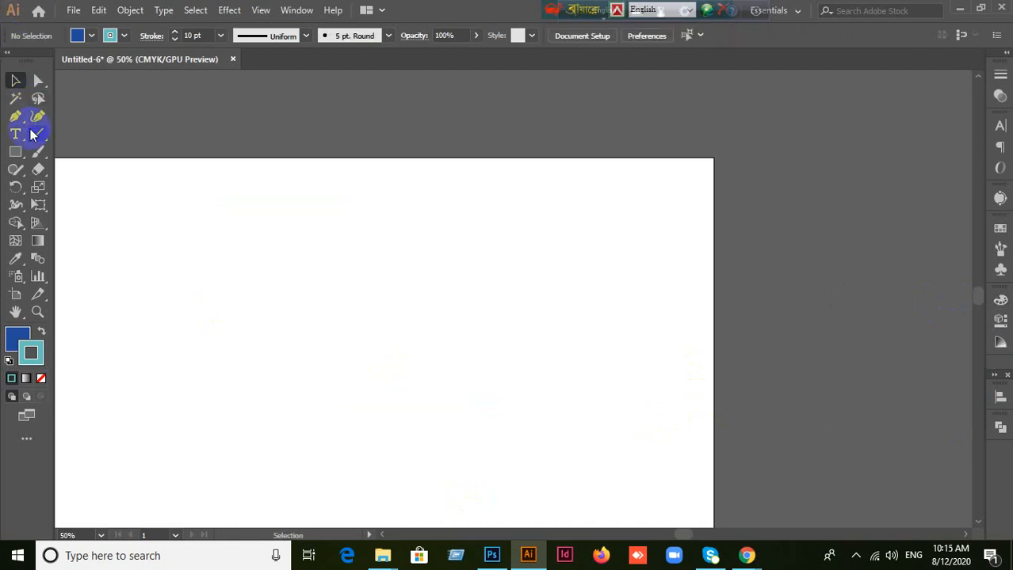
Step: Draw three trial blue rectangles with the Rectangle tool, deleting each one
left_click_drag(10, 157, 75, 156)
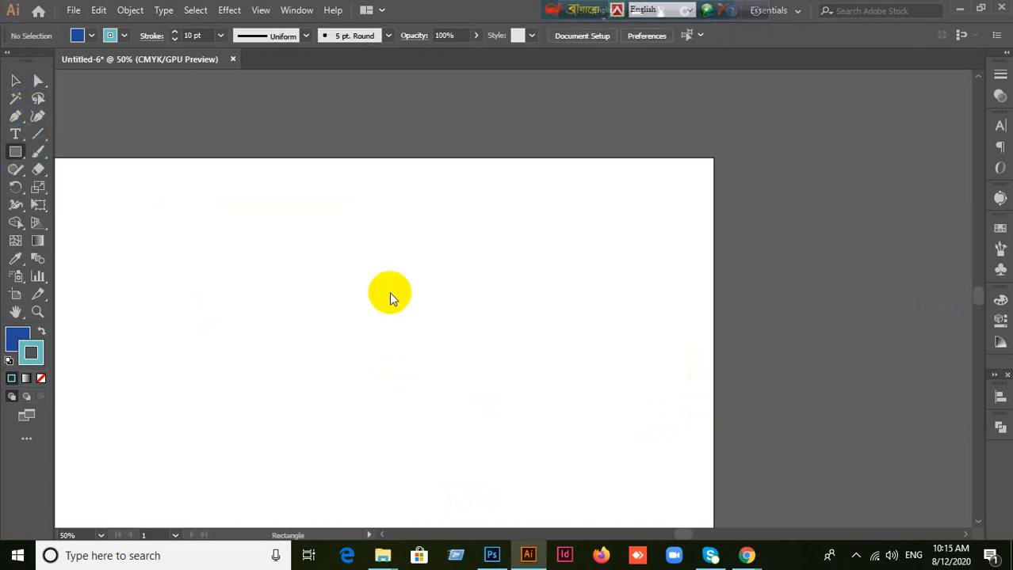
left_click_drag(255, 222, 478, 433)
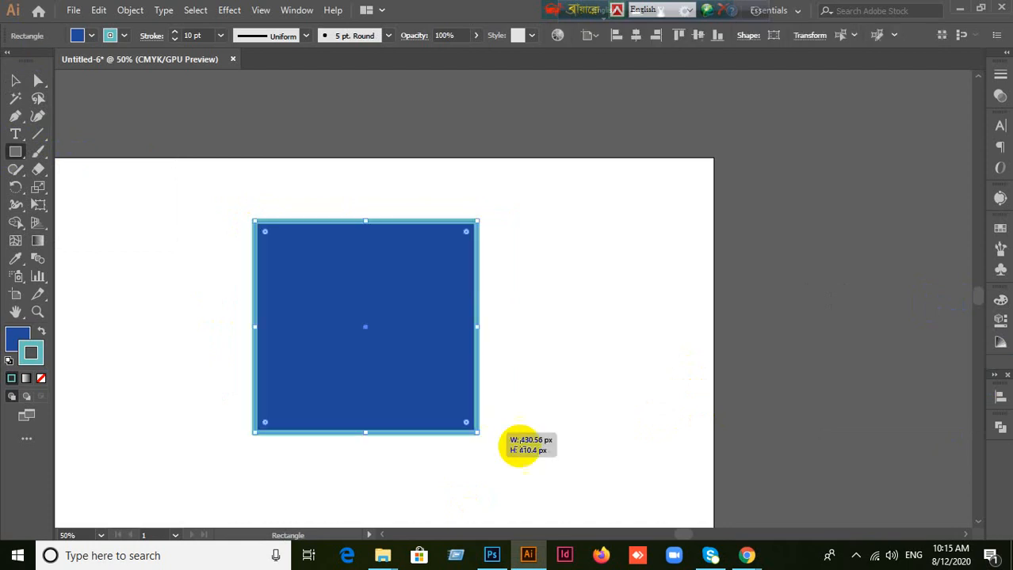
key("Delete")
left_click_drag(253, 229, 604, 435)
key("Delete")
left_click_drag(260, 215, 442, 396)
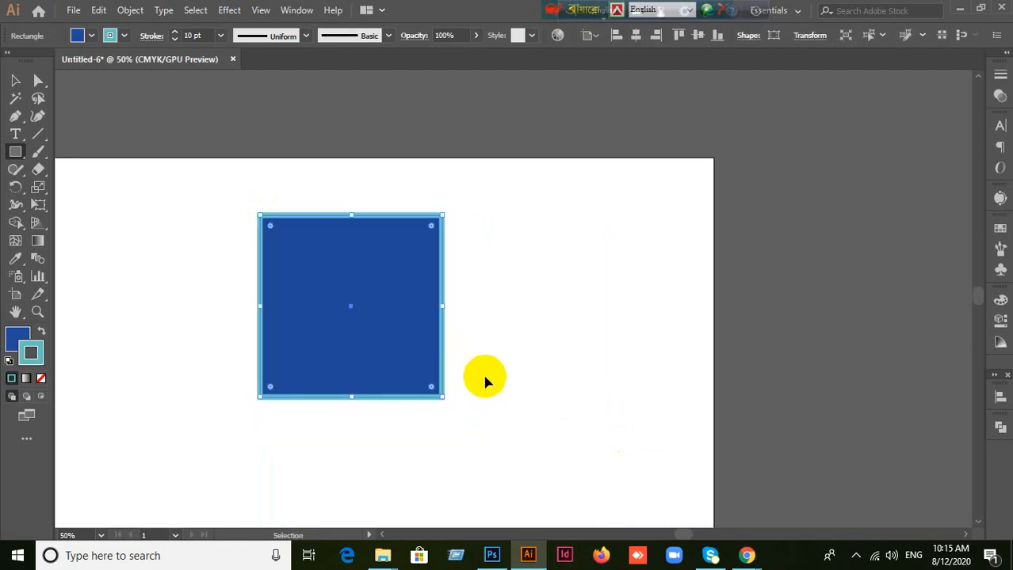
key("Delete")
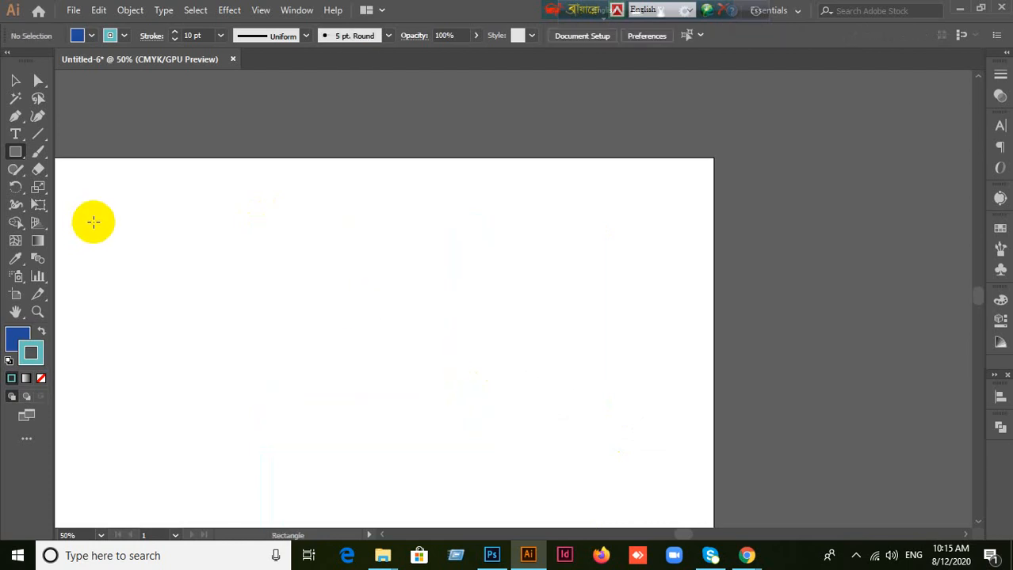
Step: Show the shape tools grouped with the Rectangle tool, and draw and delete a rectangle in the middle of the artboard
scroll(85, 225, "up", 1)
scroll(84, 225, "down", 2)
left_click_drag(150, 237, 328, 237)
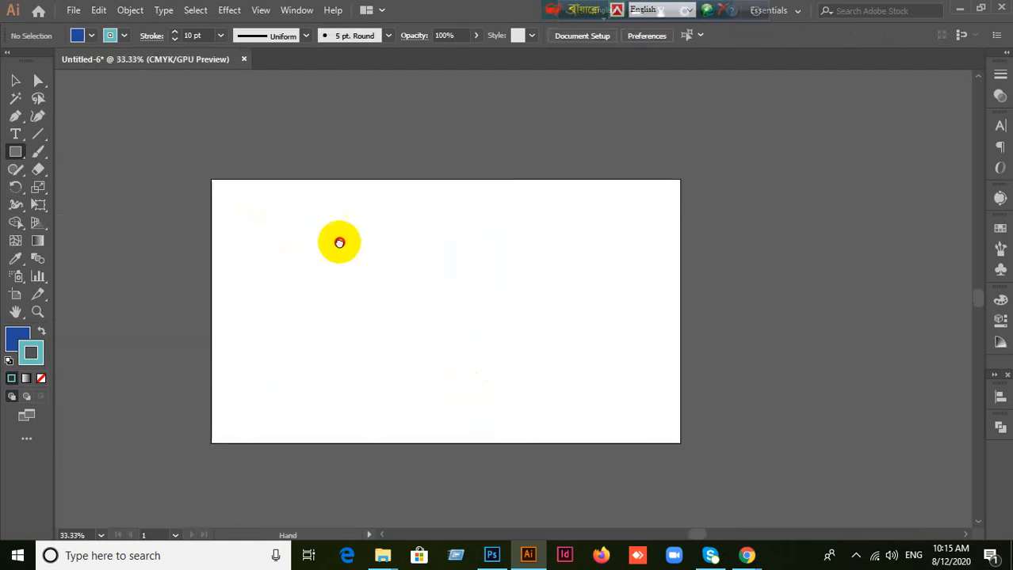
scroll(331, 242, "up", 1)
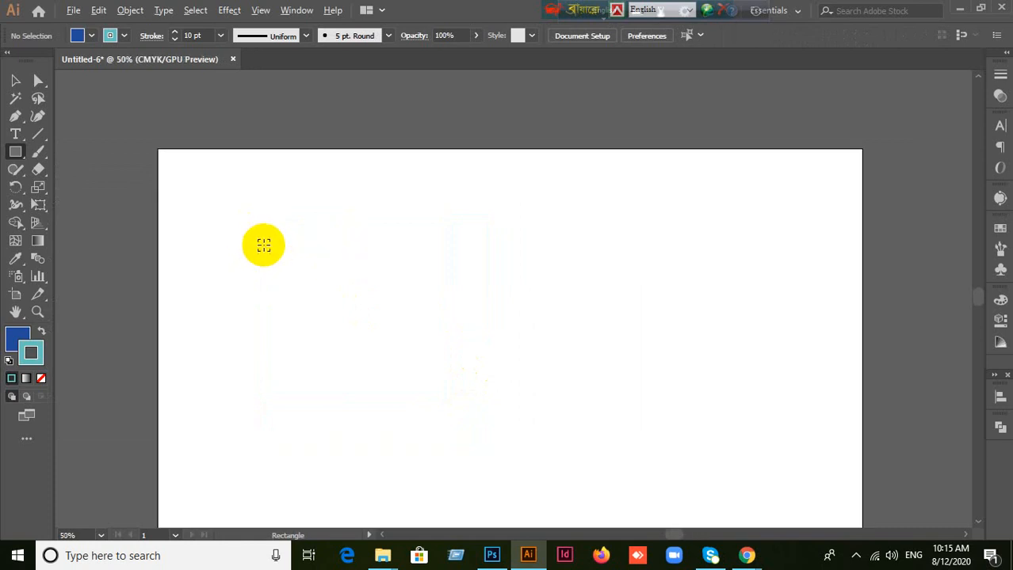
scroll(262, 244, "down", 1)
left_click(9, 155)
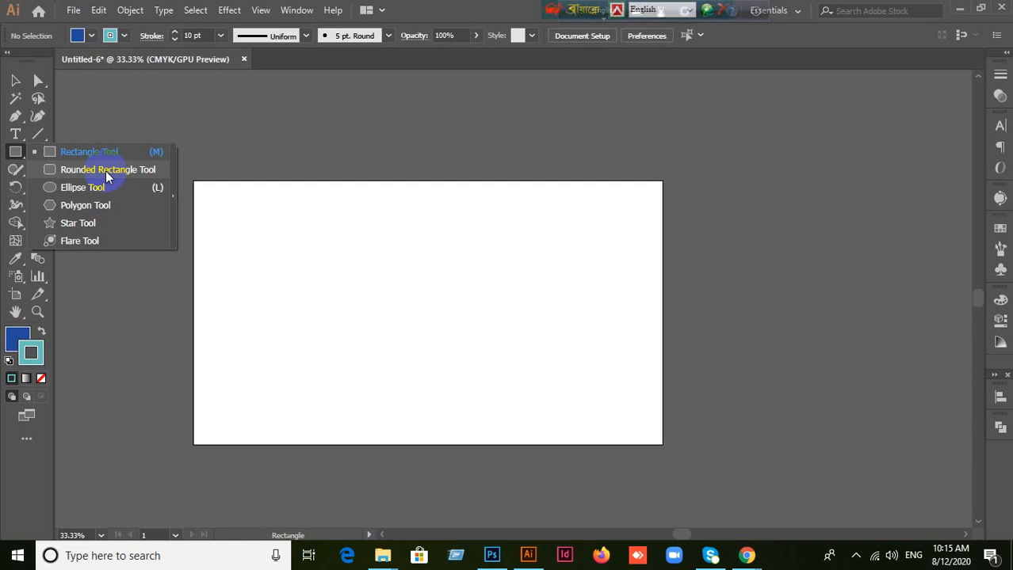
left_click(70, 151)
left_click_drag(334, 241, 509, 362)
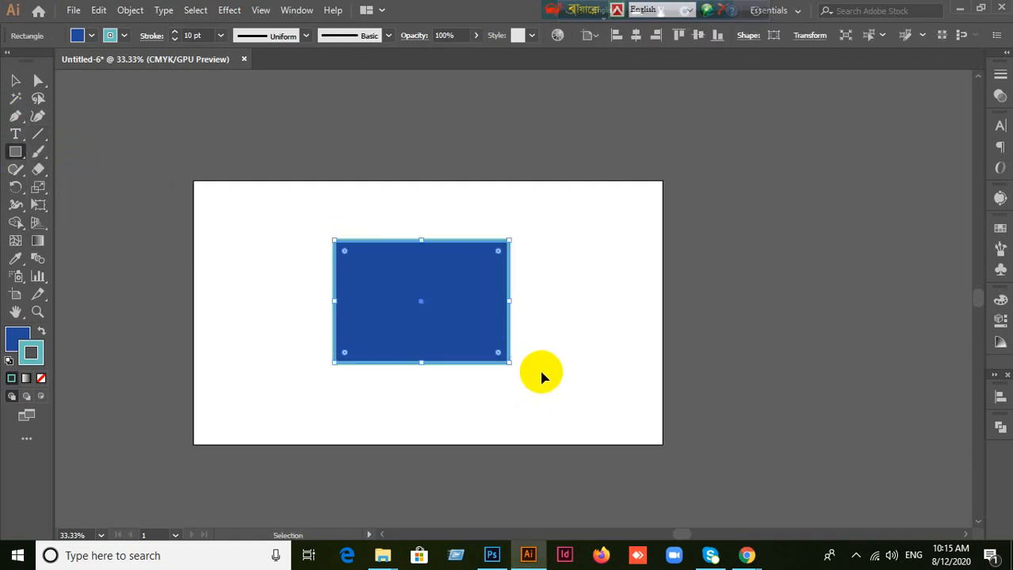
key("Delete")
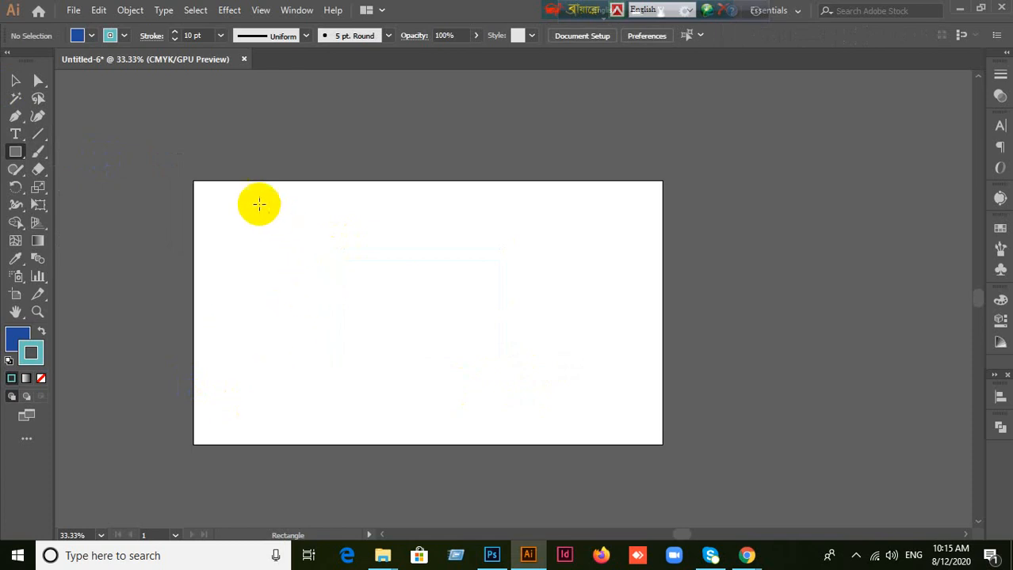
Step: Draw a large blue rectangle without a stroke across most of the artboard and shift it slightly to the left
left_click_drag(256, 204, 572, 393)
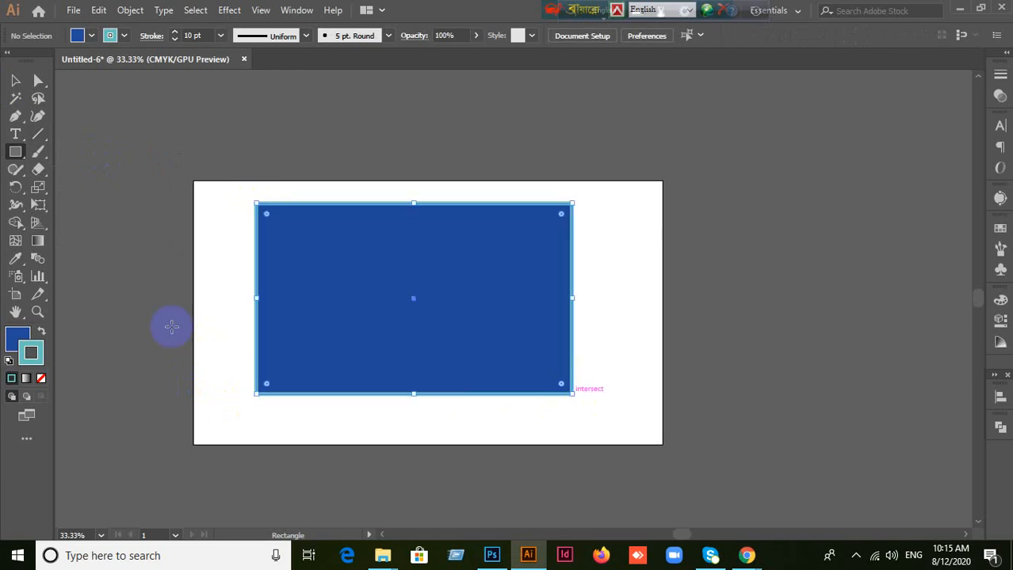
left_click(42, 378)
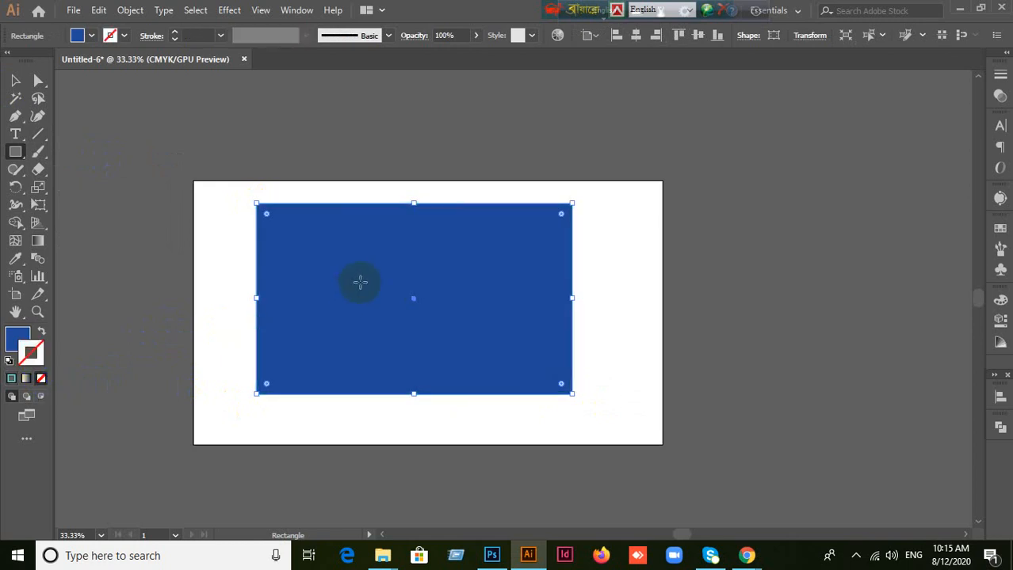
left_click(15, 80)
mouse_move(435, 317)
left_mouse_down()
mouse_move(410, 311)
mouse_move(425, 317)
left_mouse_up()
scroll(440, 315, "up", 1)
scroll(420, 321, "down", 1)
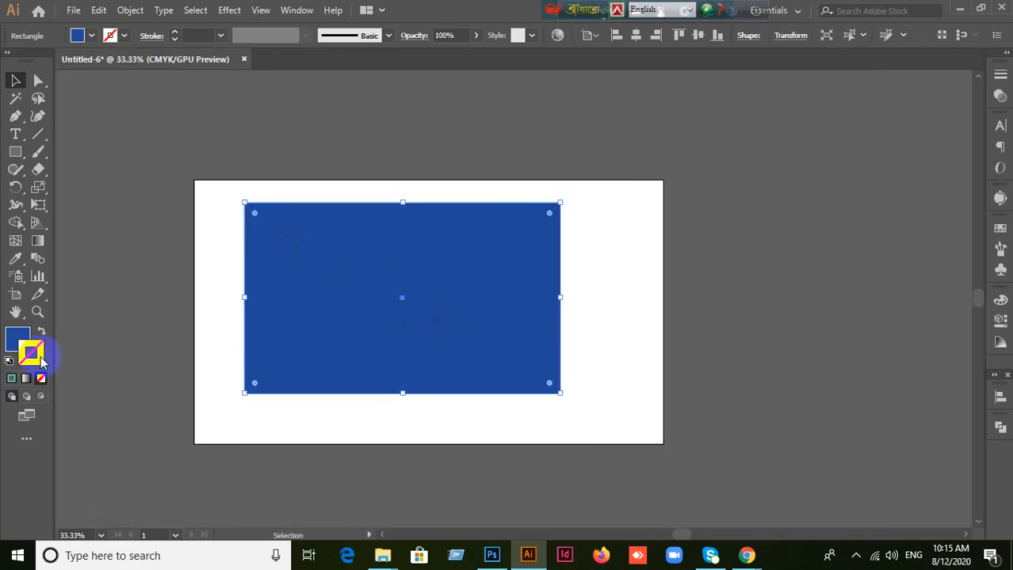
Step: Restore the large rectangle's cyan stroke and set its weight to 10 pt
left_click(12, 380)
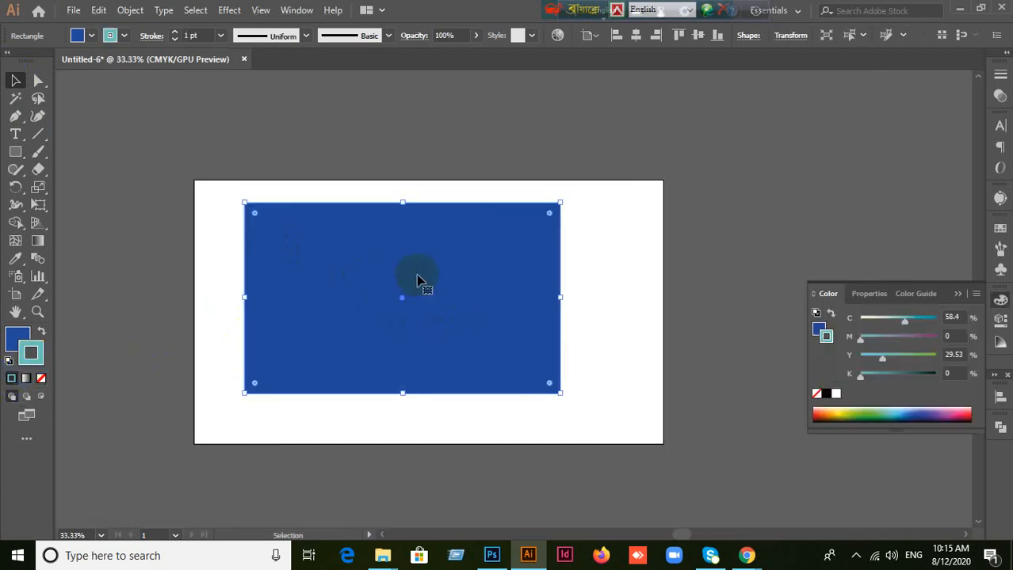
left_click(204, 35)
type("10")
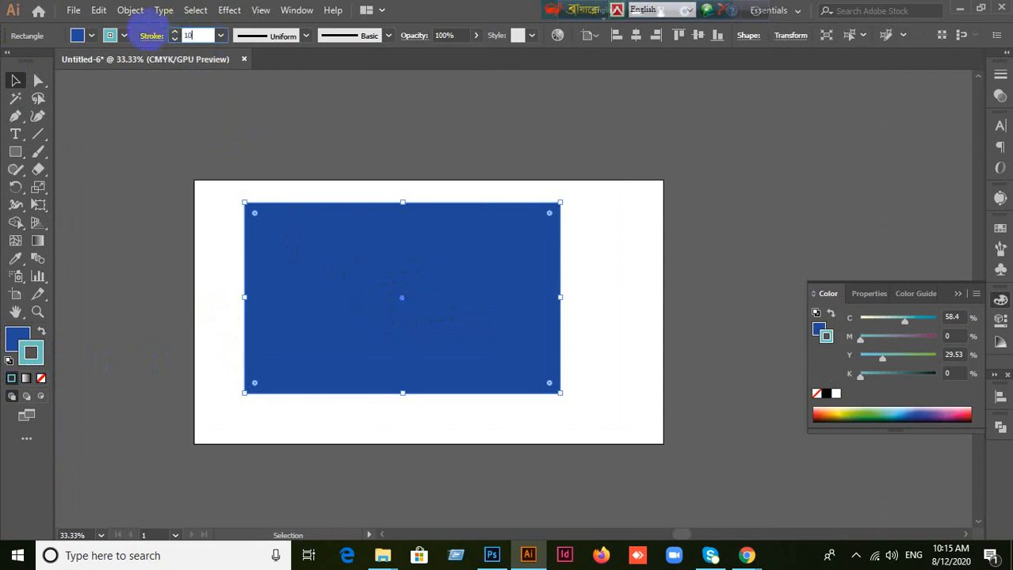
key("Return")
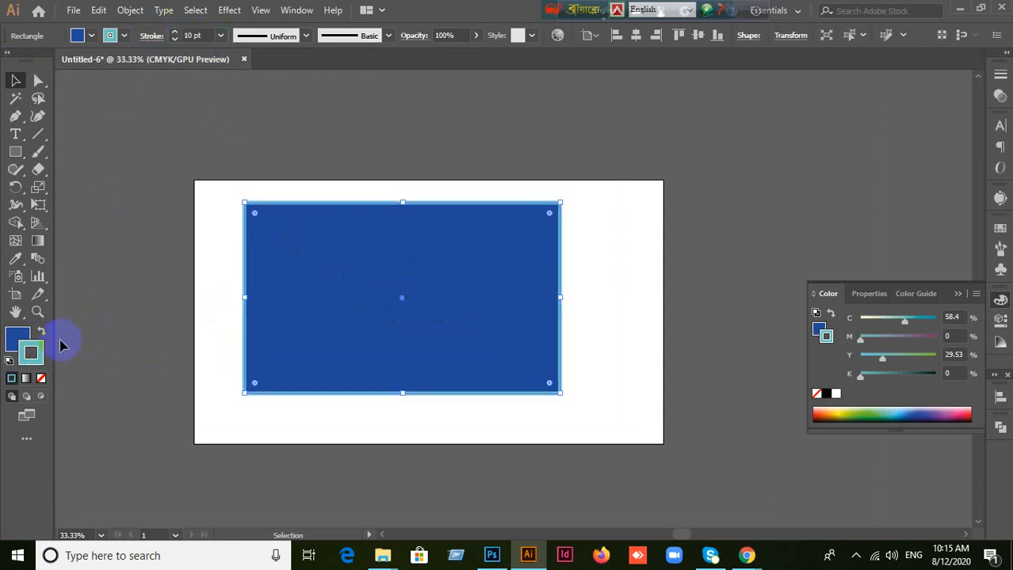
scroll(149, 322, "up", 1)
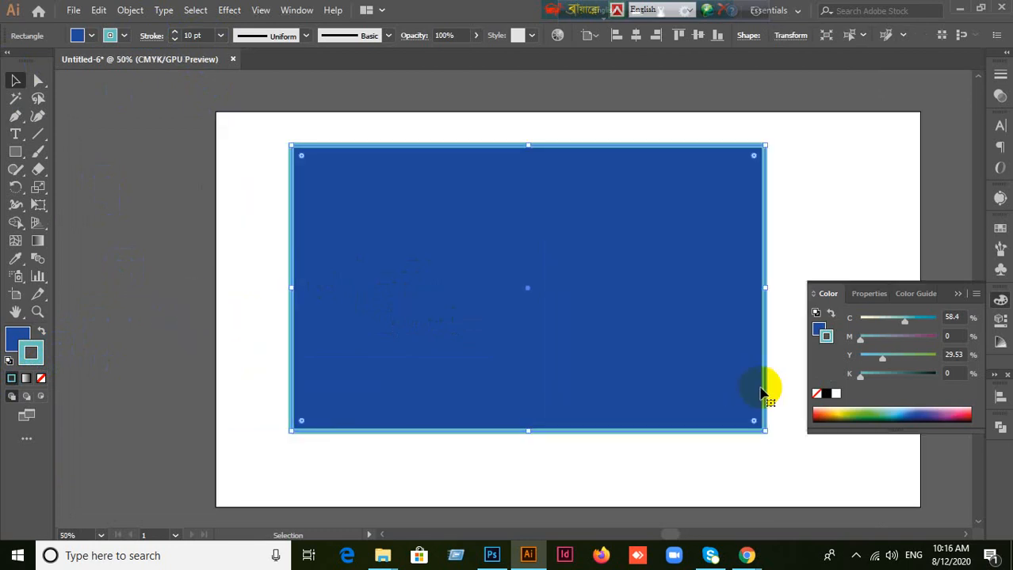
scroll(757, 371, "down", 1)
scroll(757, 372, "up", 1)
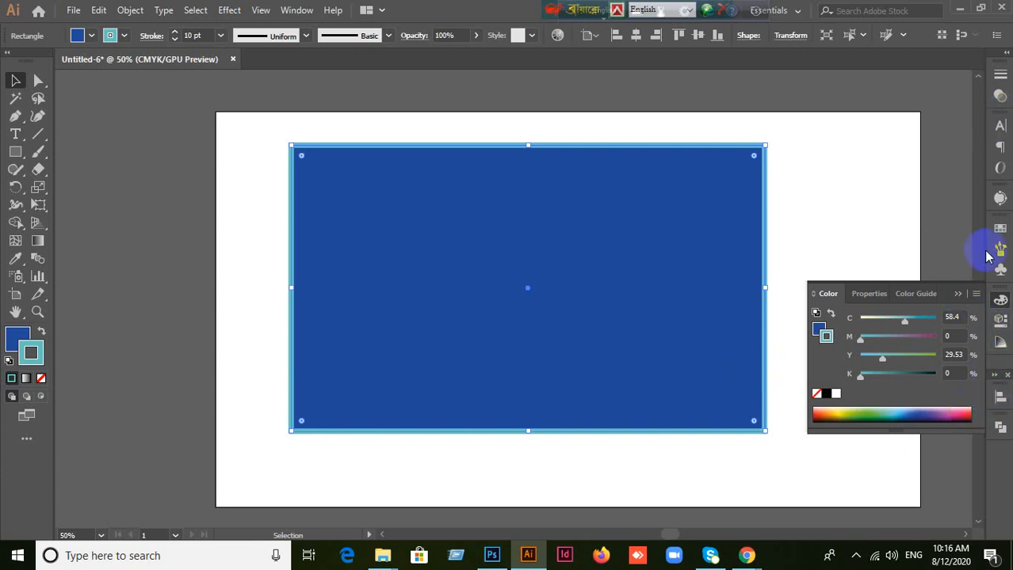
Step: Collapse the Color panel, then dock the Layers panel as an icon beneath Pathfinder and expand it
left_click(957, 293)
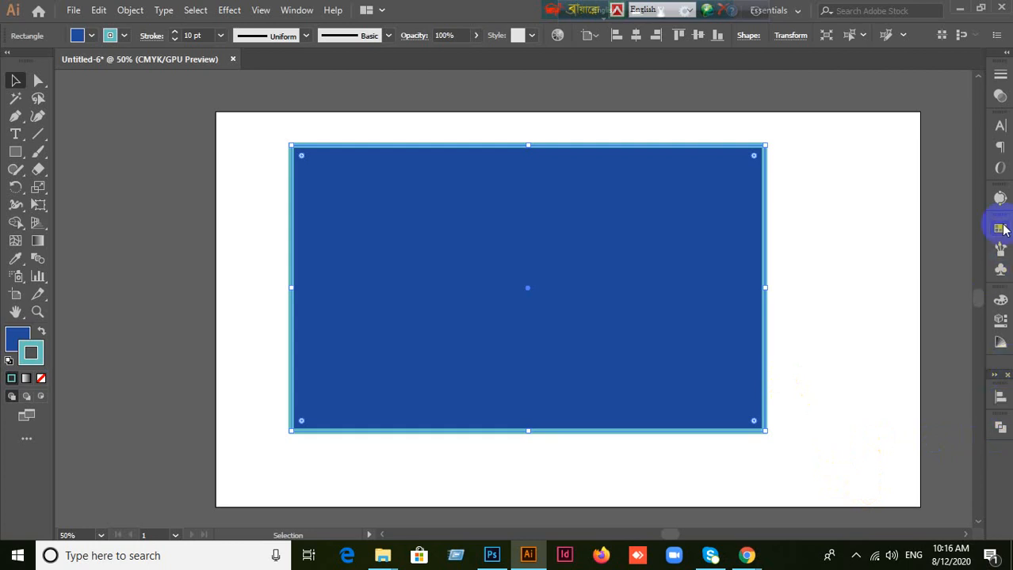
left_click(298, 10)
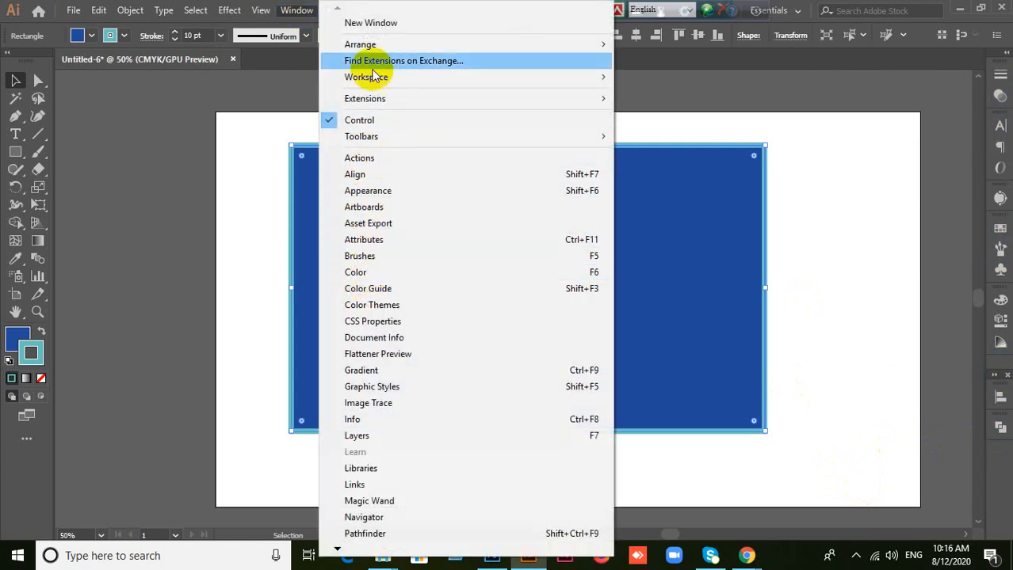
left_click(356, 436)
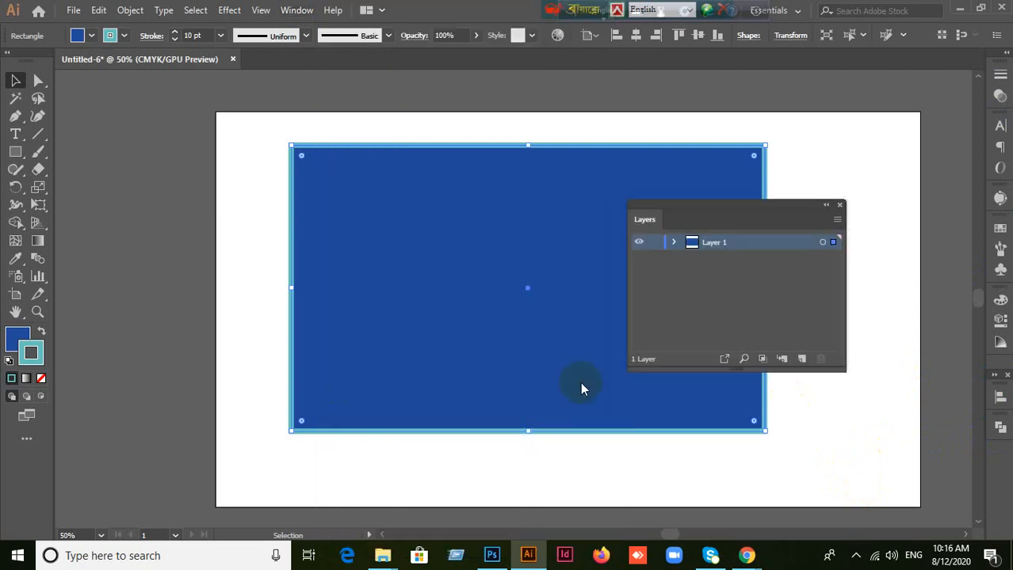
left_click(825, 206)
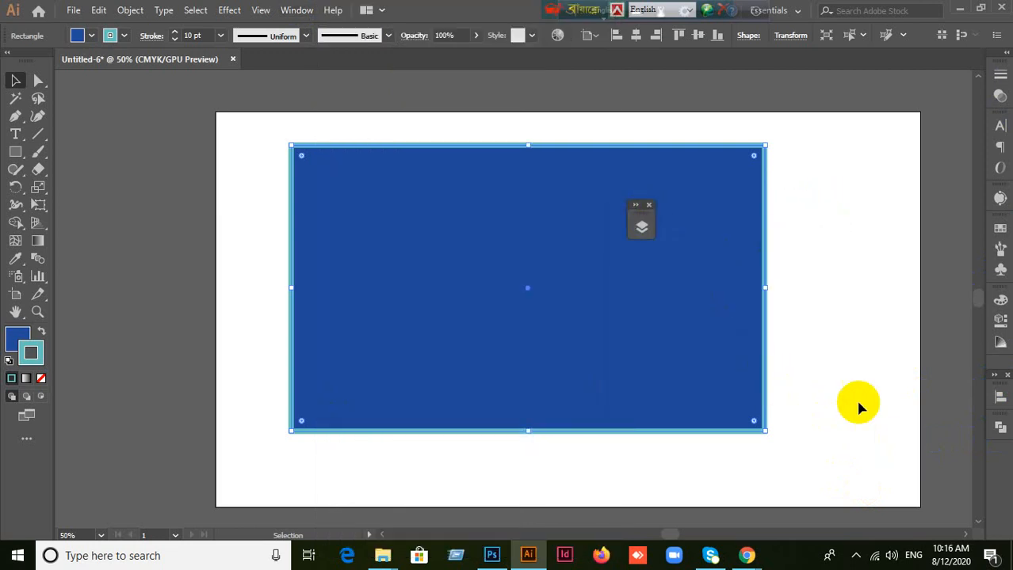
left_click_drag(644, 219, 1001, 470)
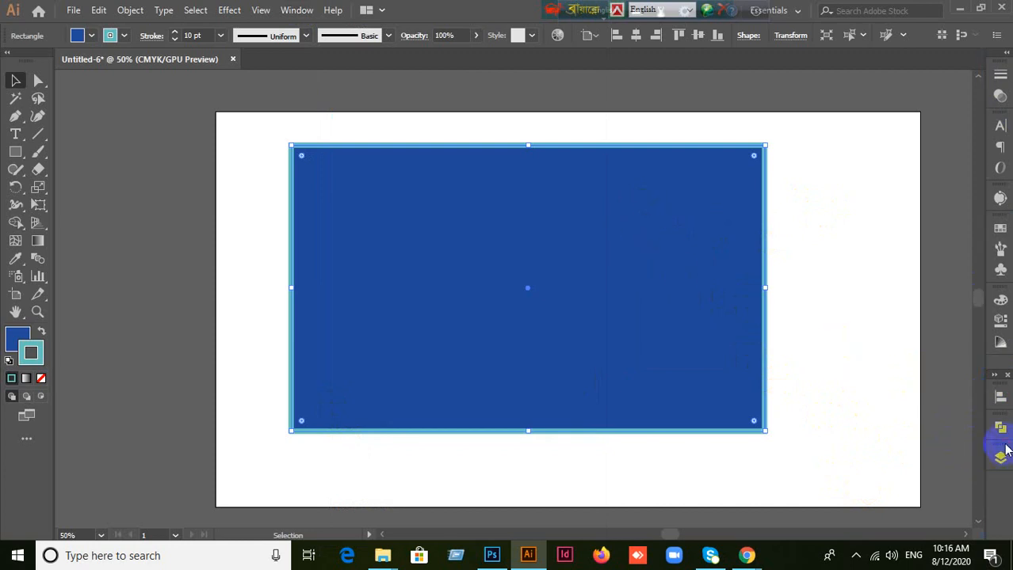
left_click(1000, 458)
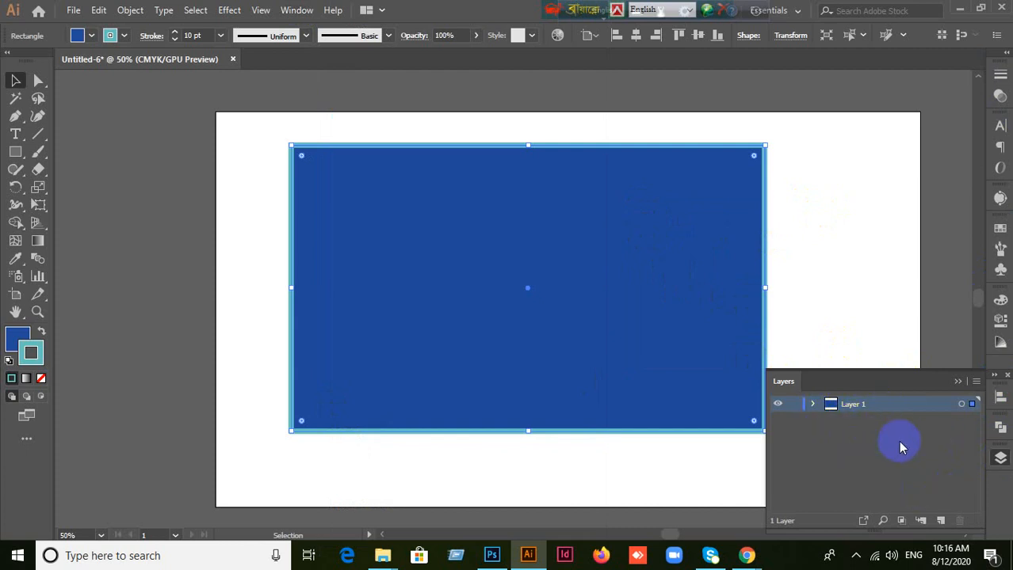
Step: Shrink the large blue rectangle and place it over the artboard's upper-left area, slightly past the left edge
left_click_drag(637, 287, 558, 248)
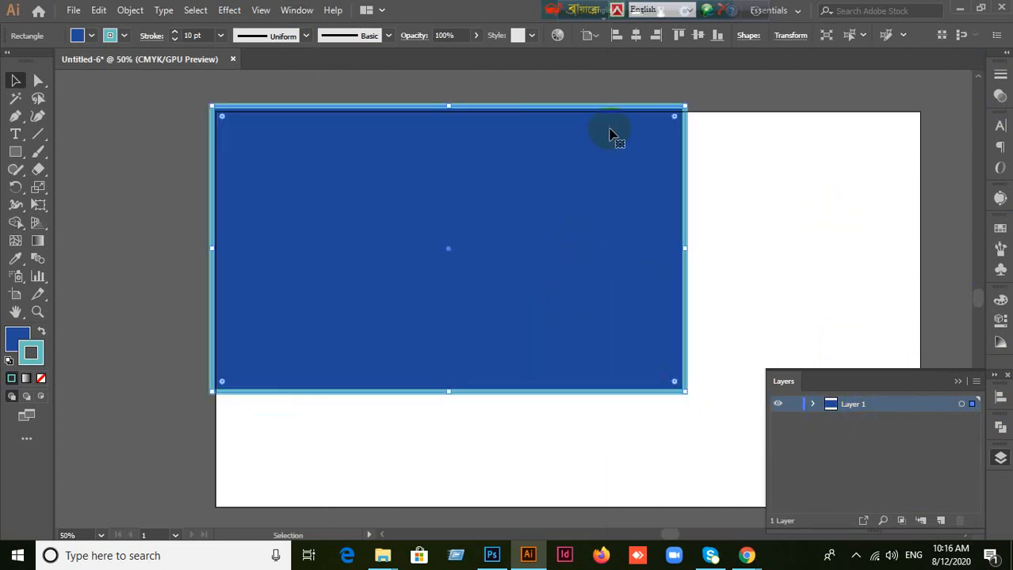
left_click_drag(685, 104, 525, 202)
left_click_drag(427, 281, 418, 203)
Step: Draw one rectangle at the artboard's upper right and a flat one at the lower left, then inspect Layer 1's contents
left_click(15, 152)
left_click_drag(608, 146, 776, 271)
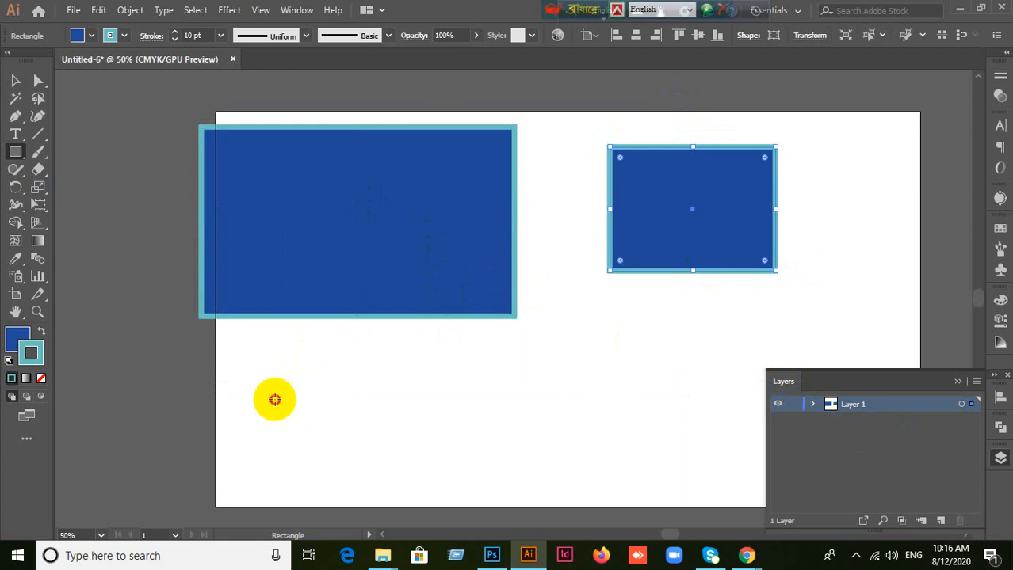
mouse_move(273, 398)
left_mouse_down()
mouse_move(469, 444)
mouse_move(468, 457)
left_mouse_up()
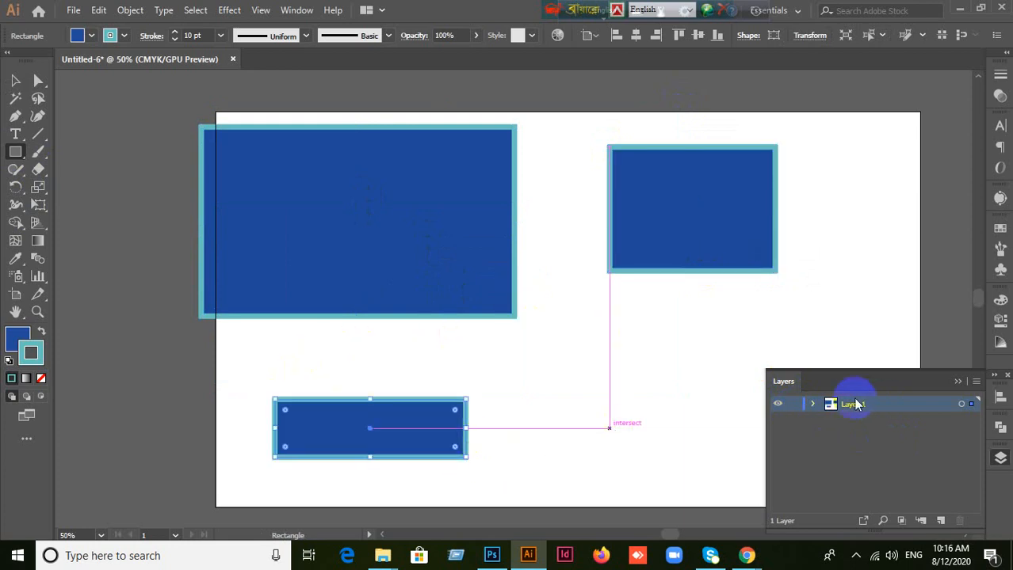
left_click(814, 404)
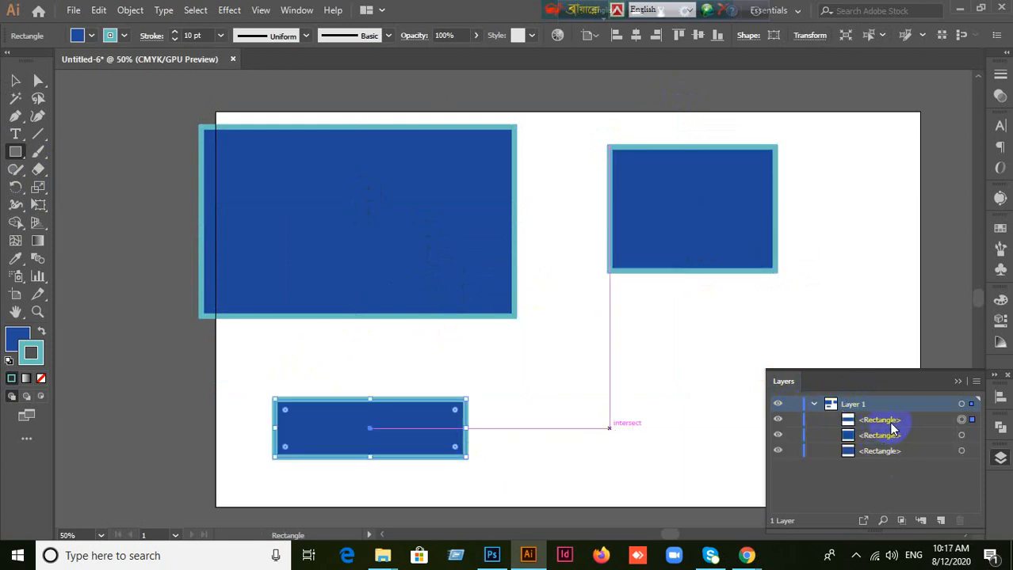
left_click(814, 404)
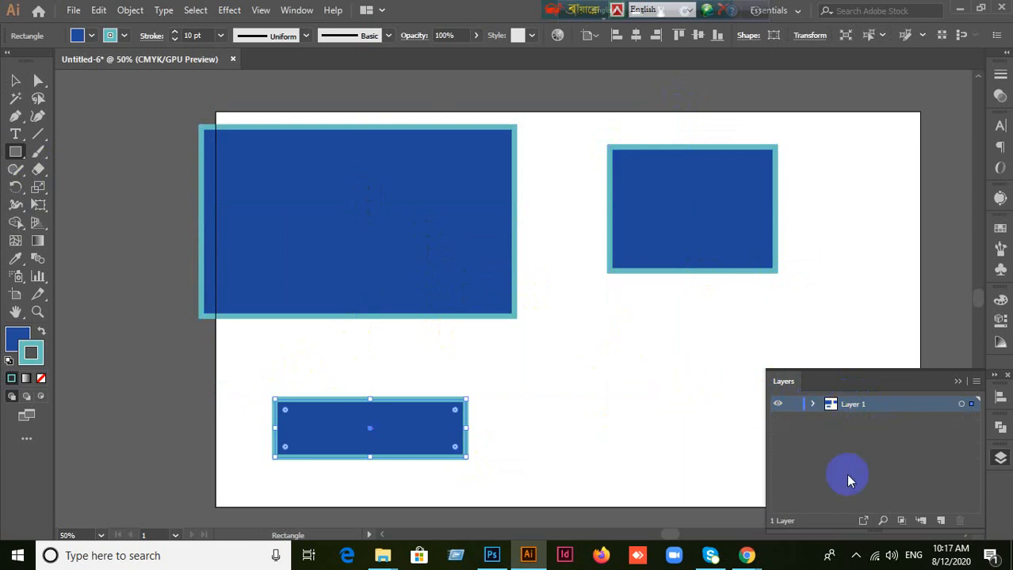
Step: Create a second layer, draw three small rectangles on it in the artboard's right half, and inspect the layer's contents
left_click(940, 521)
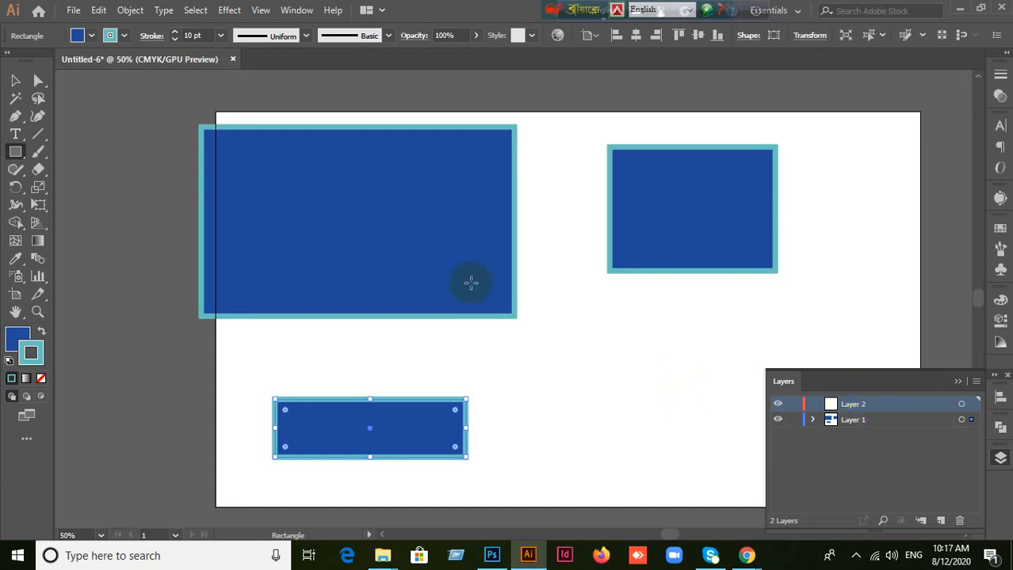
left_click_drag(832, 135, 892, 231)
left_click_drag(578, 359, 656, 446)
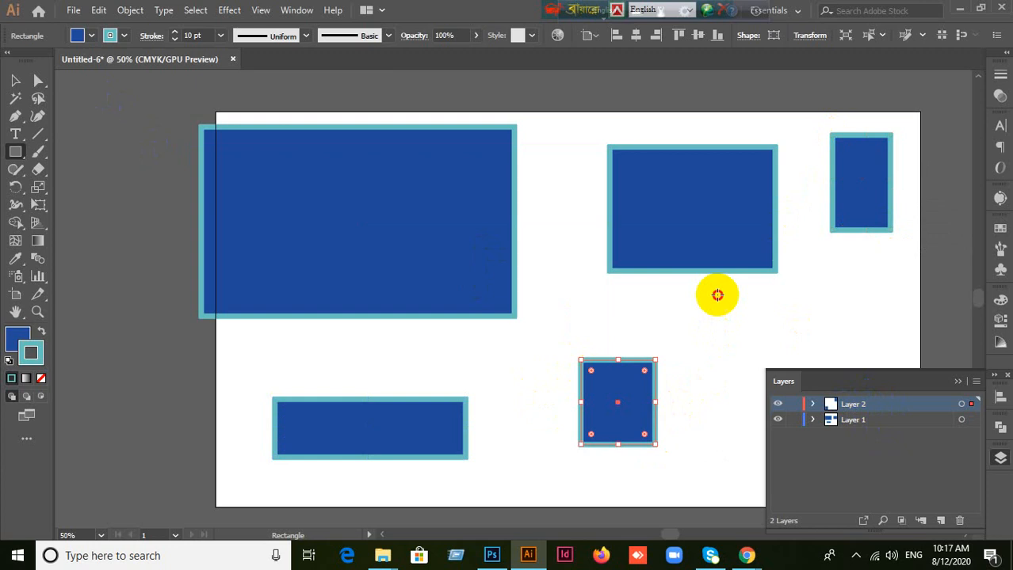
left_click_drag(715, 294, 833, 349)
left_click(811, 404)
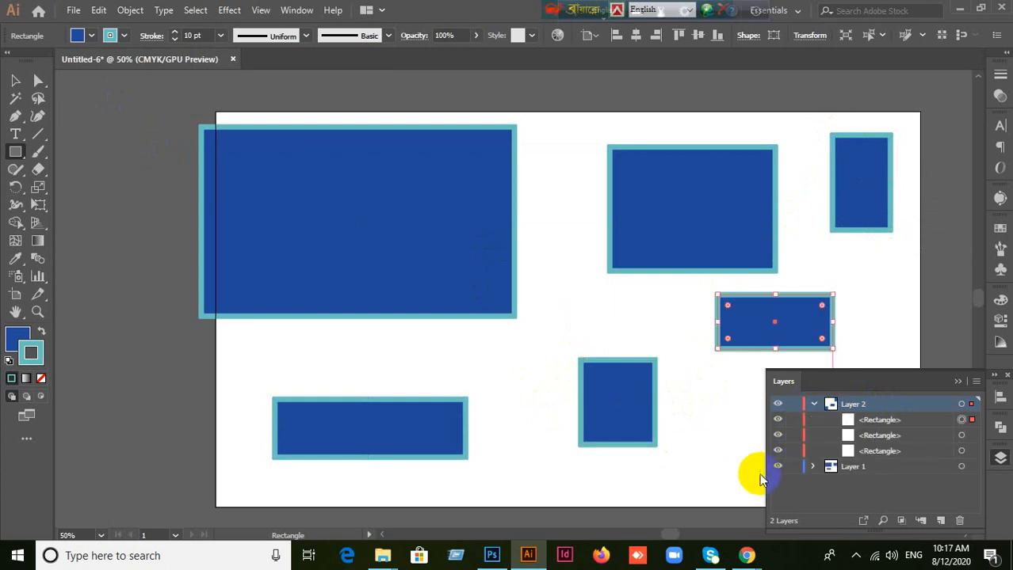
left_click(812, 405)
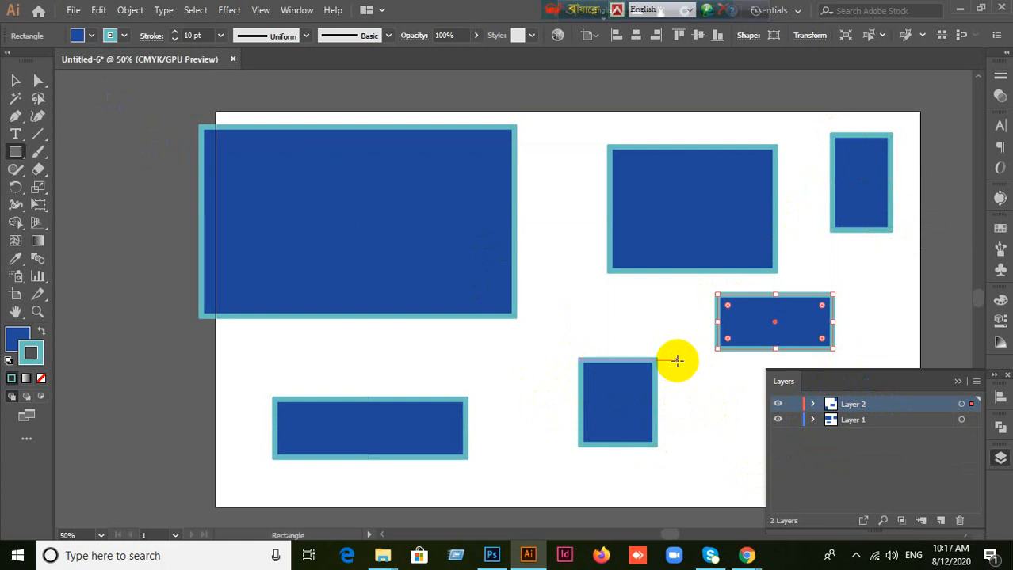
Step: Delete the three Layer 1 rectangles: the large one, the flat lower-left one and the upper-right one
left_click(15, 80)
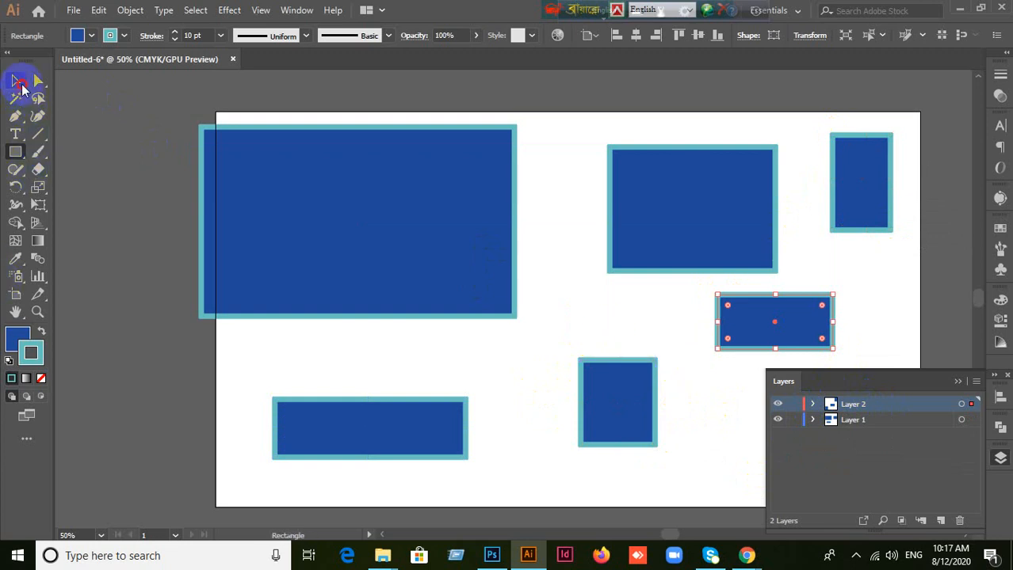
left_click(377, 205)
key("Delete")
left_click_drag(400, 438, 418, 335)
key("Delete")
left_click_drag(695, 208, 530, 208)
key("Delete")
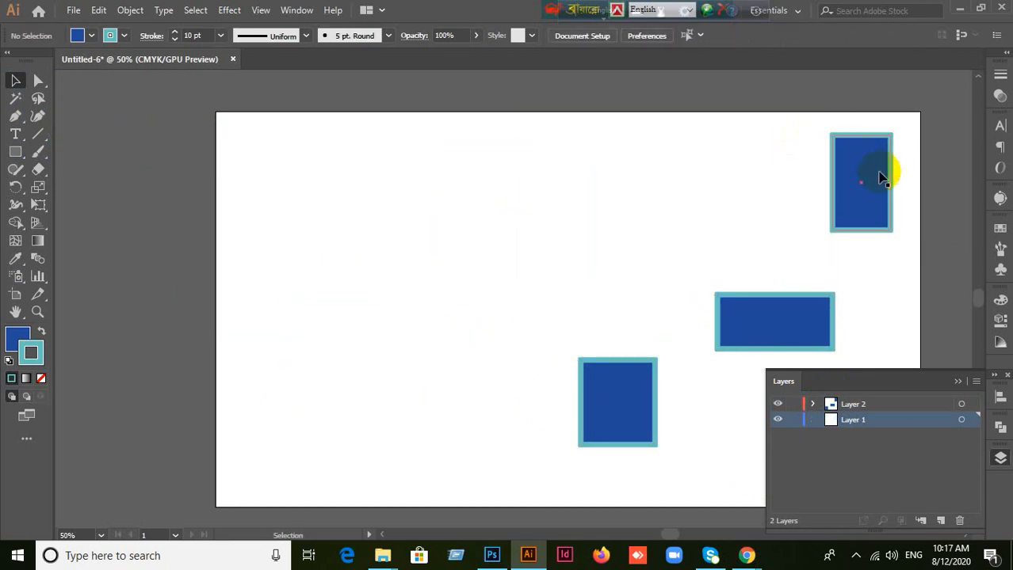
Step: Delete the three small rectangles on Layer 2 one by one, moving each toward the artboard's middle first
left_click_drag(876, 177, 553, 194)
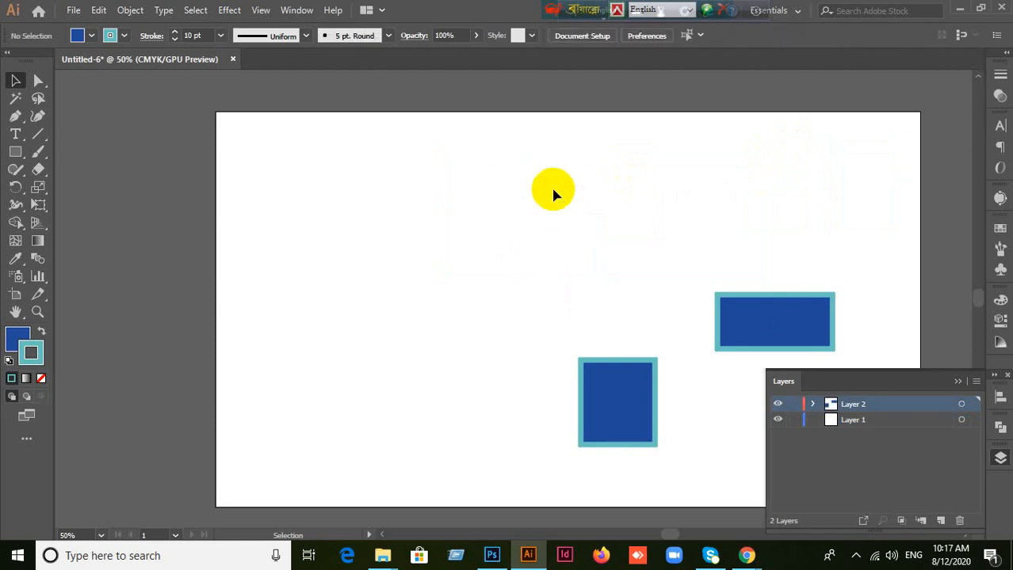
left_click_drag(630, 419, 432, 249)
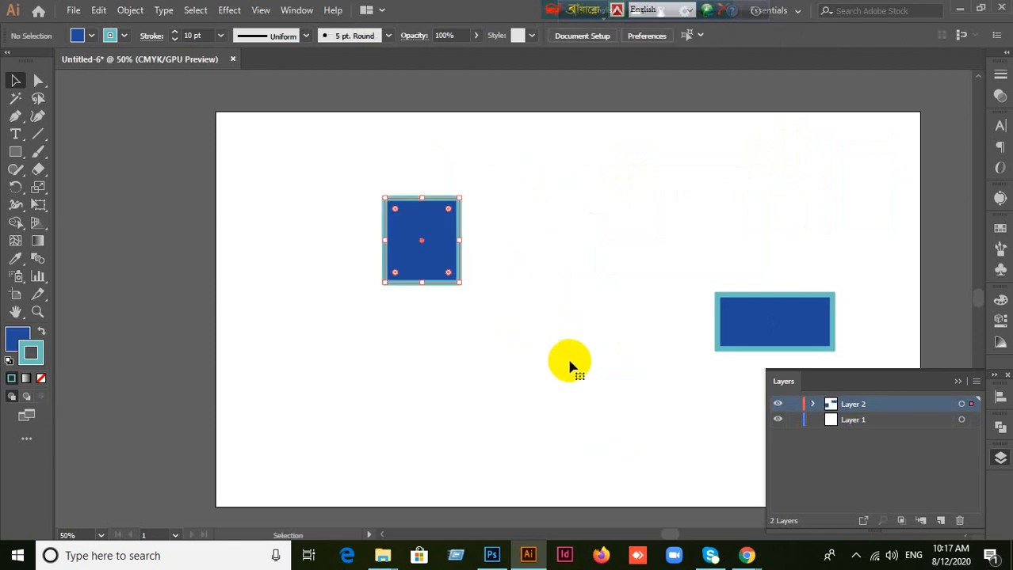
key("Delete")
left_click_drag(795, 329, 473, 224)
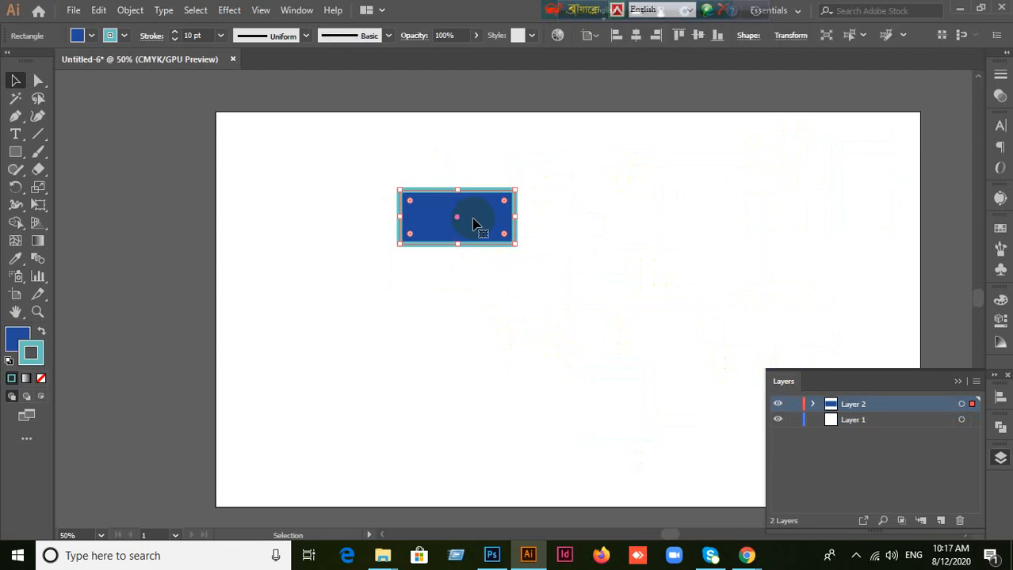
key("Delete")
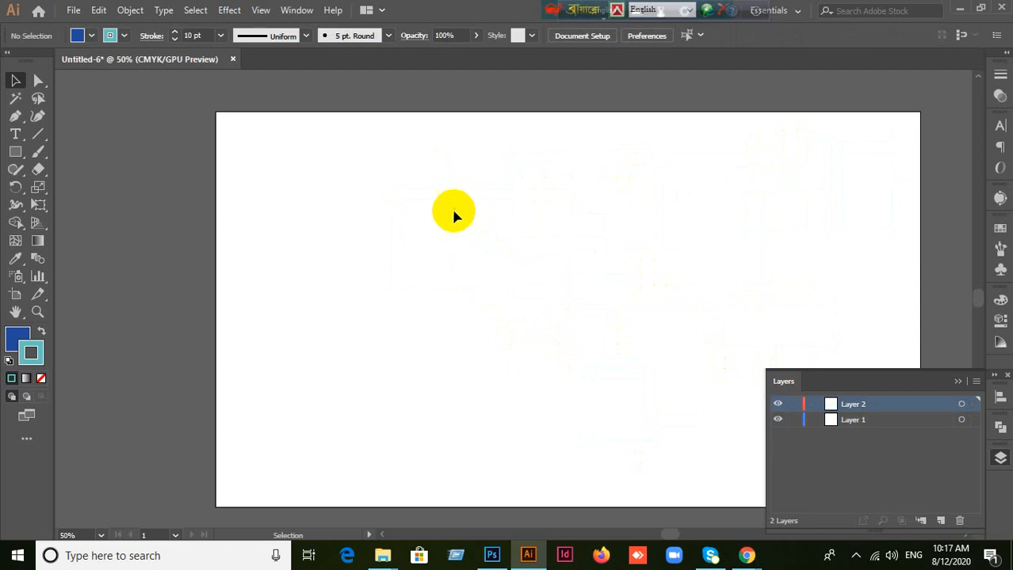
Step: Delete the empty Layer 2
left_click(958, 381)
scroll(544, 313, "up", 2)
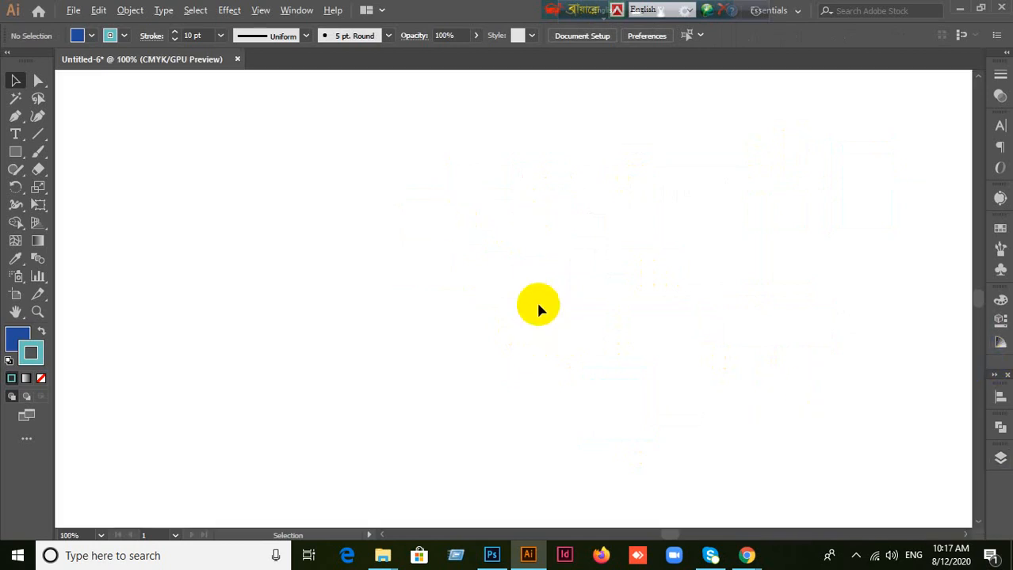
scroll(537, 298, "down", 3)
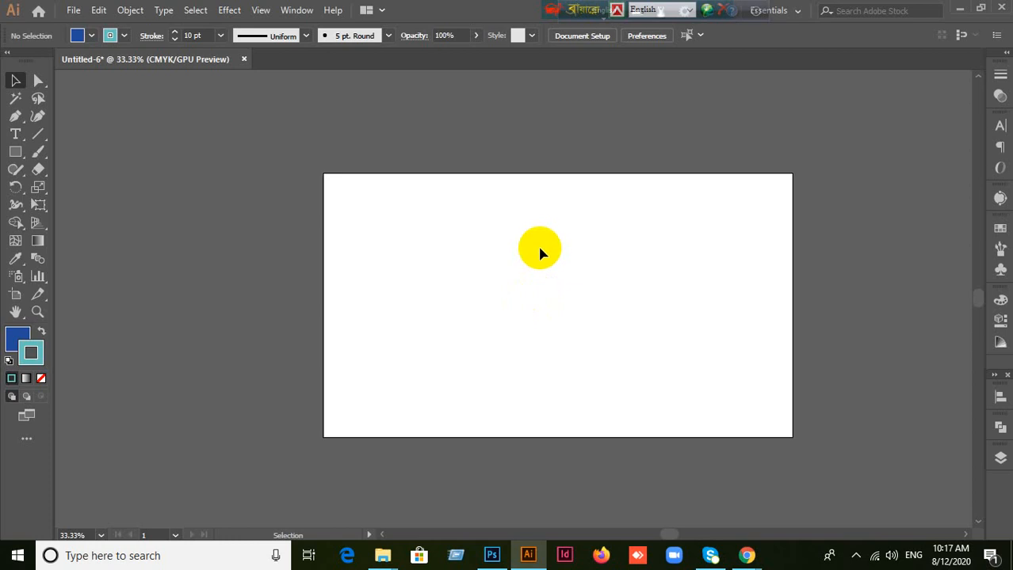
left_click(999, 458)
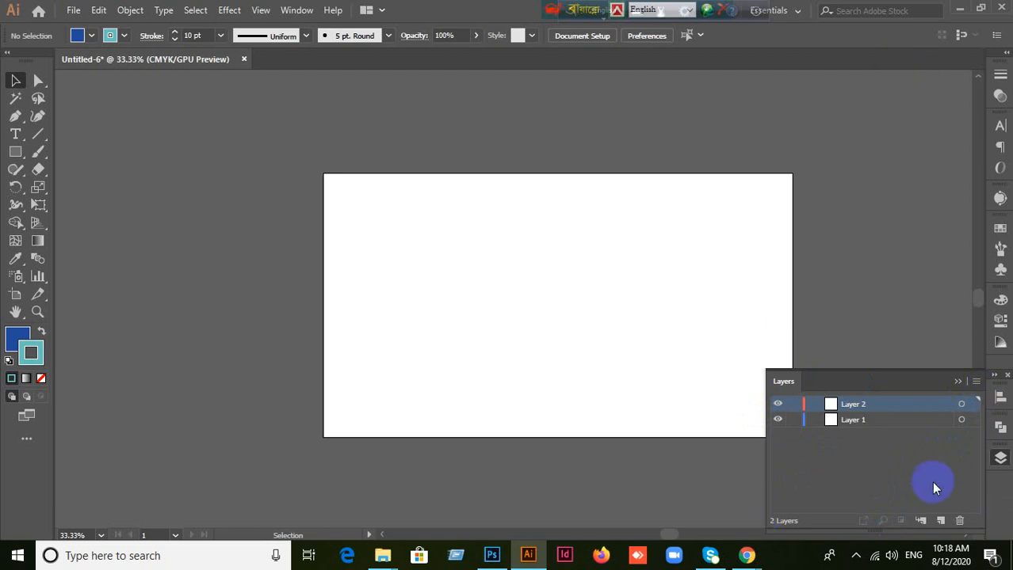
left_click(959, 521)
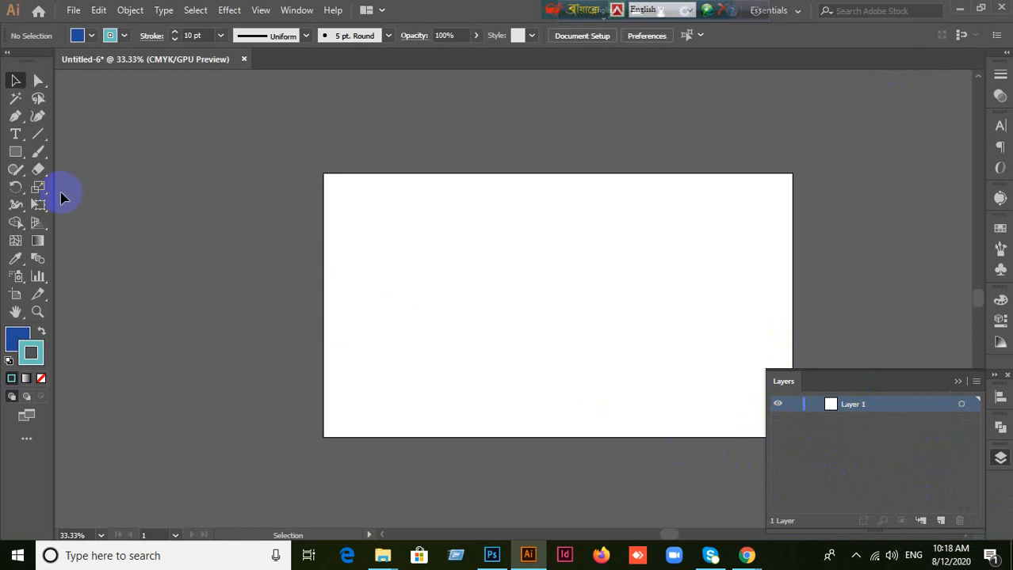
Step: Draw a blue rectangle left of the artboard's centre on Layer 1, delete it, and undo the deletion
left_click(16, 152)
left_click_drag(410, 225, 558, 333)
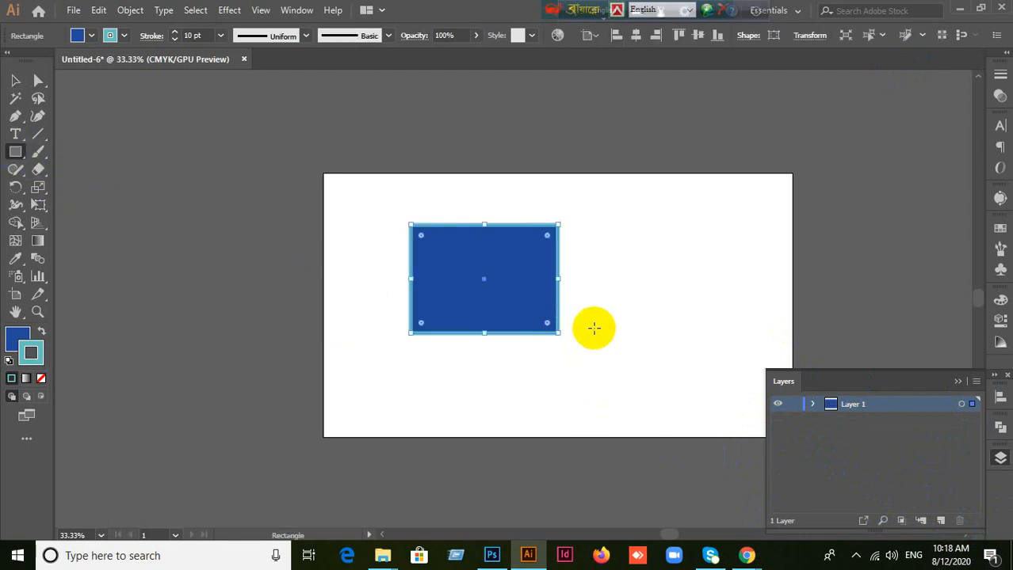
key("Delete")
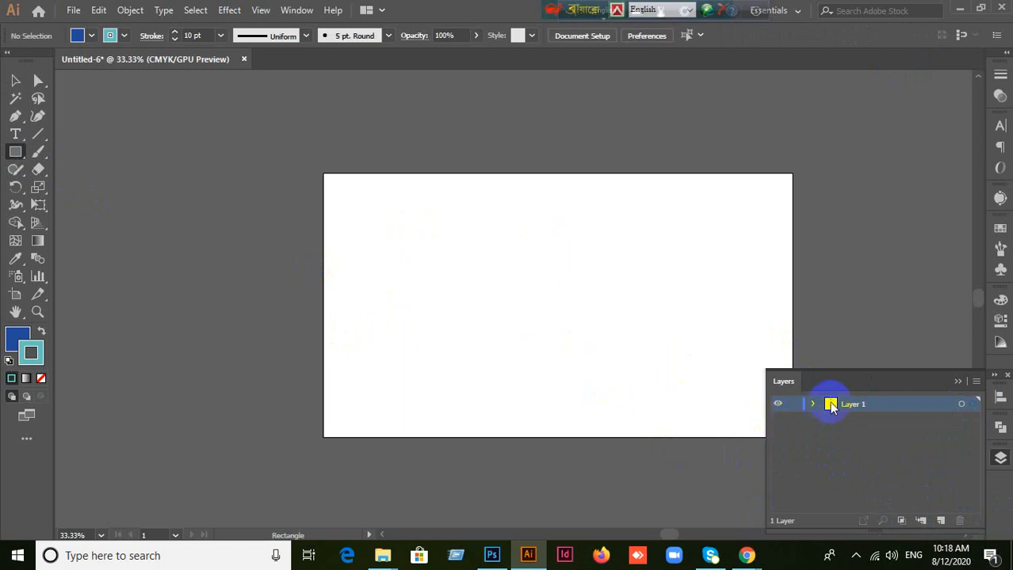
key("ctrl+z")
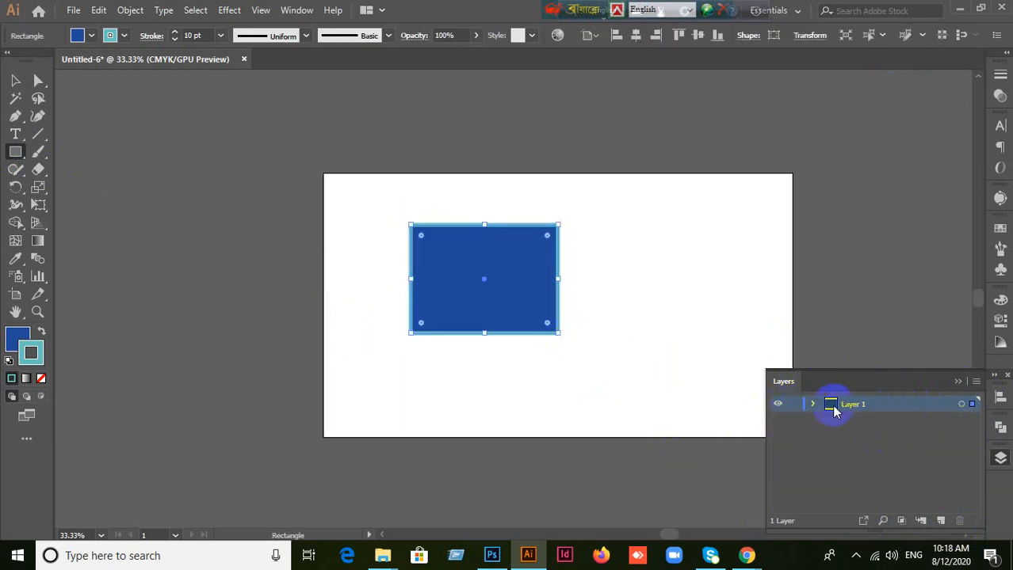
Step: Collapse the Layers panel, move the blue rectangle slightly upward, and delete it
left_click(962, 382)
key("v")
left_click_drag(460, 311, 446, 274)
key("Delete")
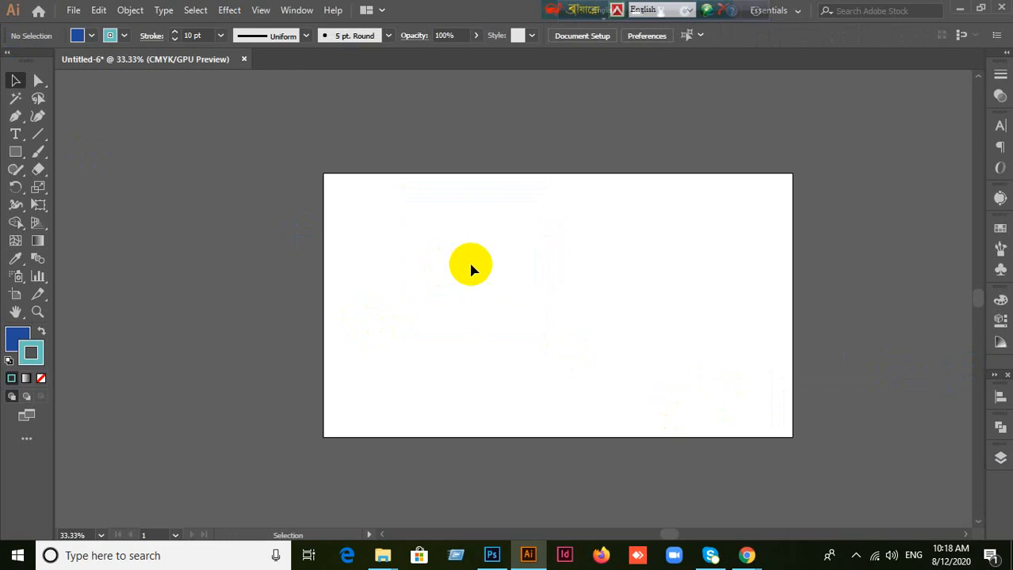
scroll(470, 267, "up", 1)
scroll(587, 210, "down", 1)
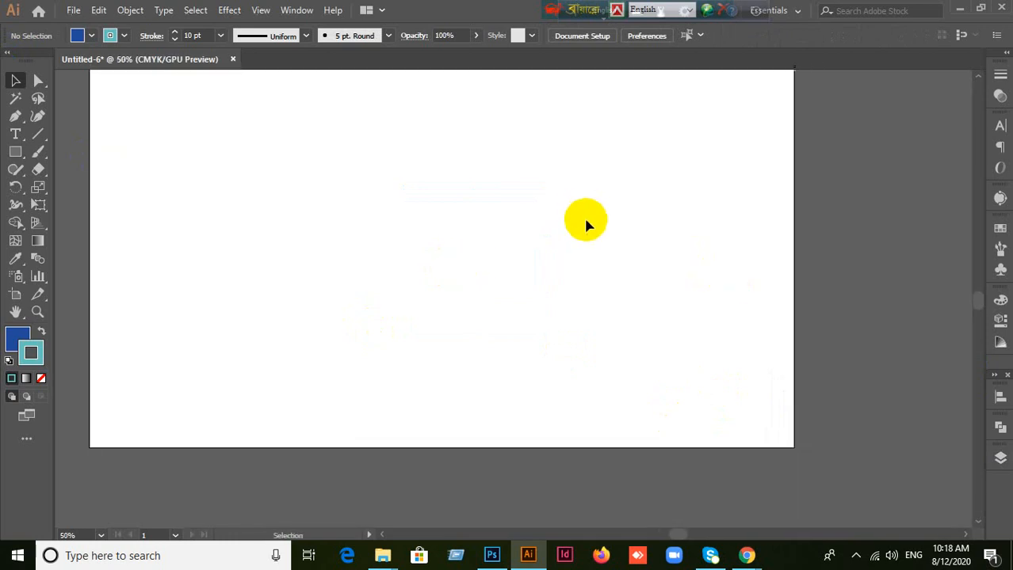
scroll(533, 143, "up", 1)
scroll(533, 144, "down", 2)
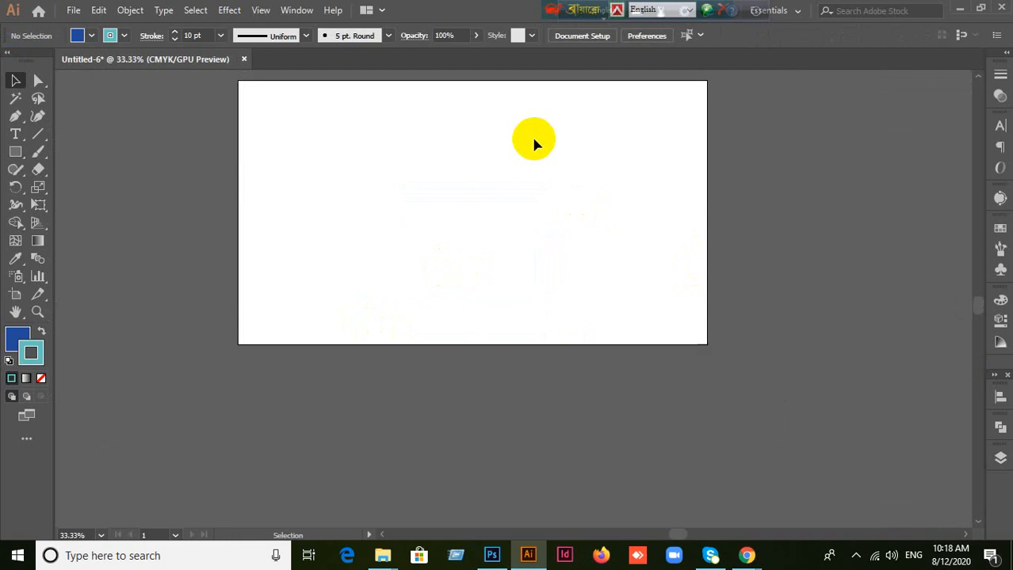
scroll(533, 144, "up", 2)
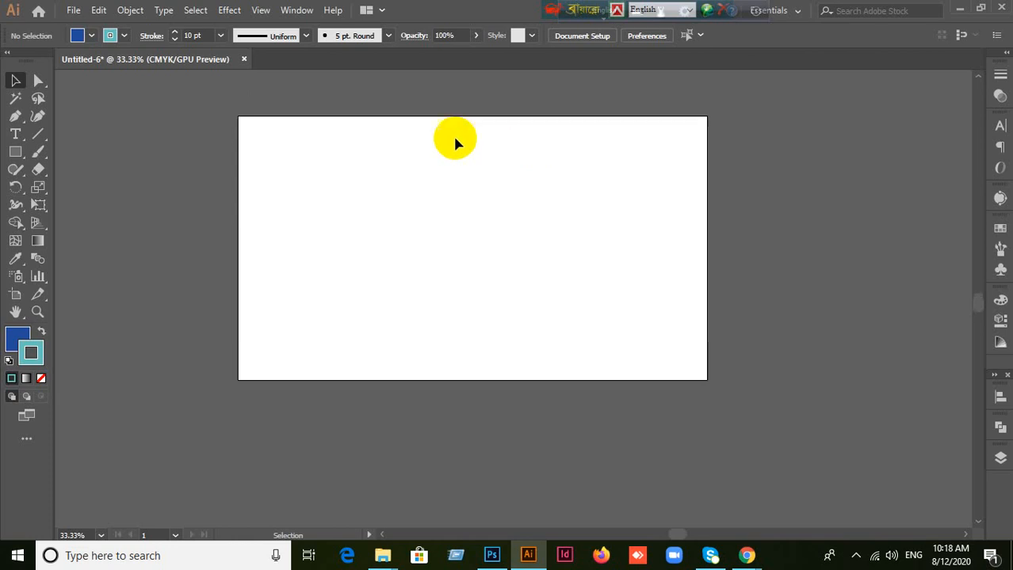
Step: Draw a blue rectangle on the artboard's left half with the Rectangle tool and undo it
left_click(15, 151)
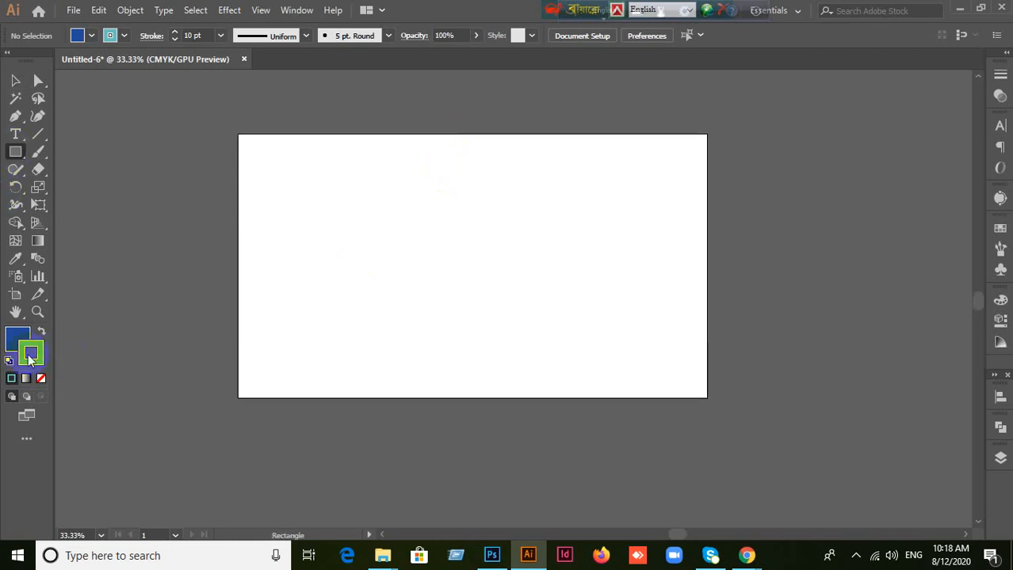
left_click_drag(310, 170, 465, 313)
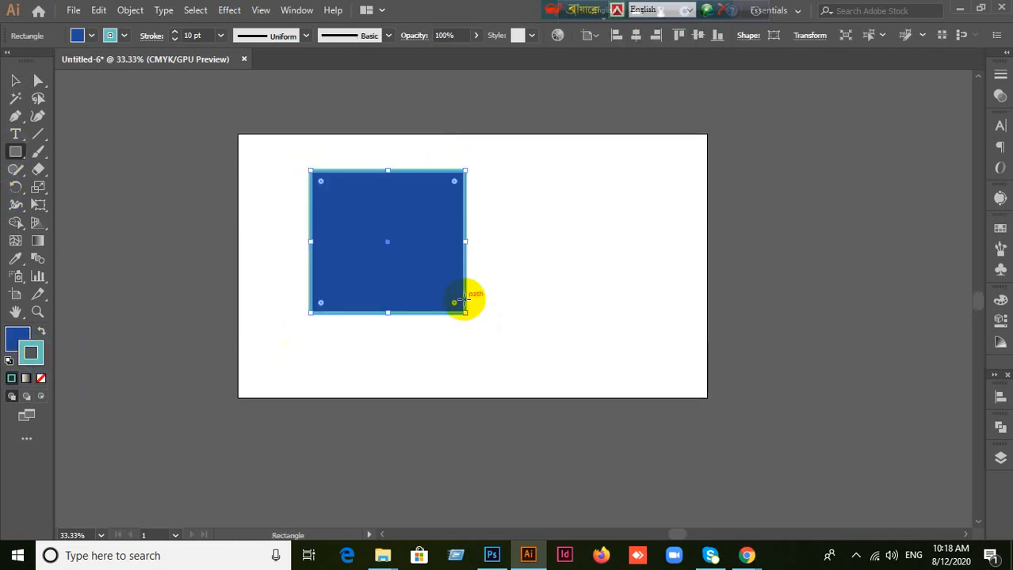
key("ctrl+z")
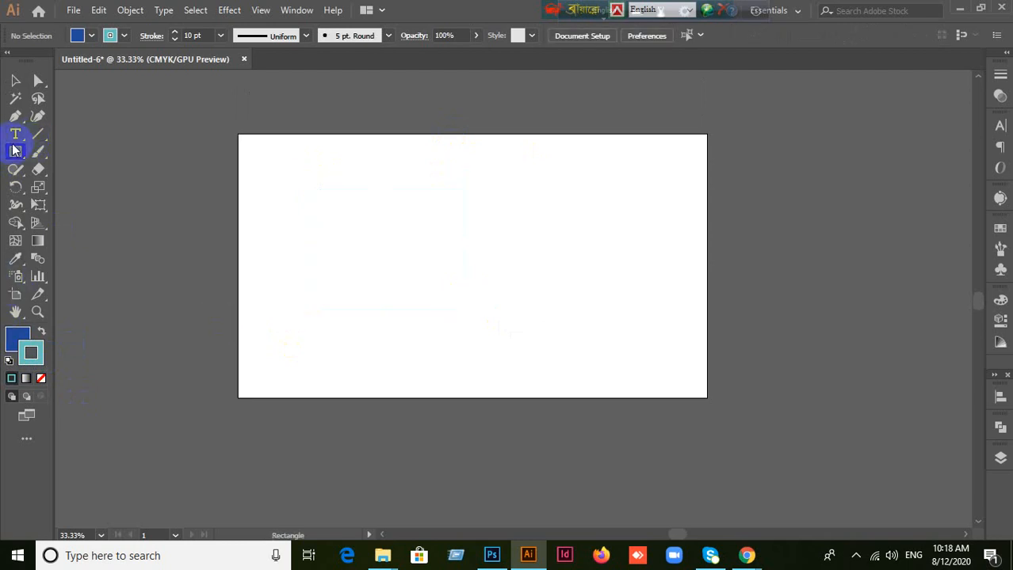
Step: Draw a large rounded rectangle across the artboard's upper middle with the Rounded Rectangle tool, undoing a smaller first one
left_click(15, 150)
left_click_drag(16, 150, 60, 173)
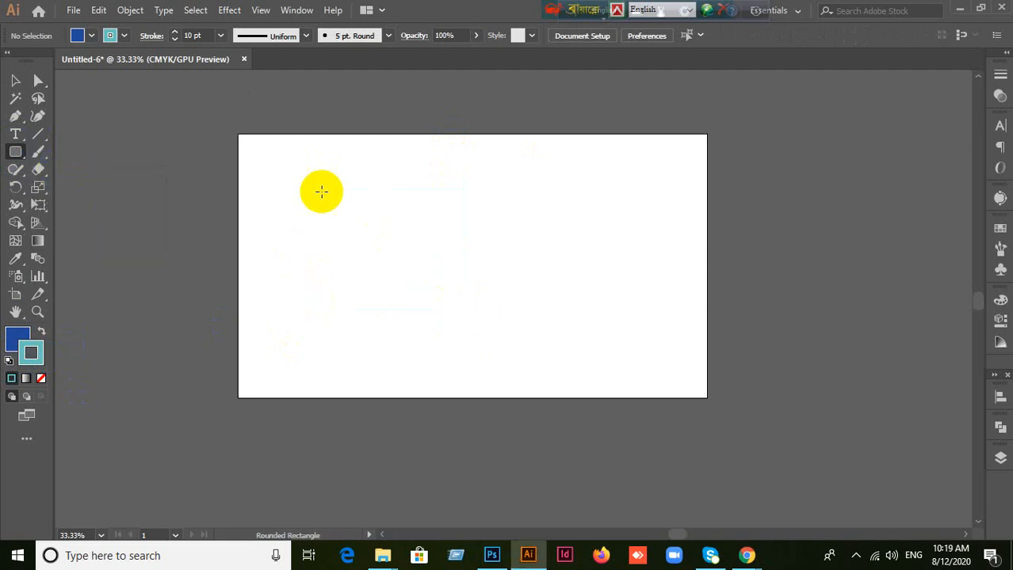
left_click_drag(302, 170, 424, 255)
key("ctrl+z")
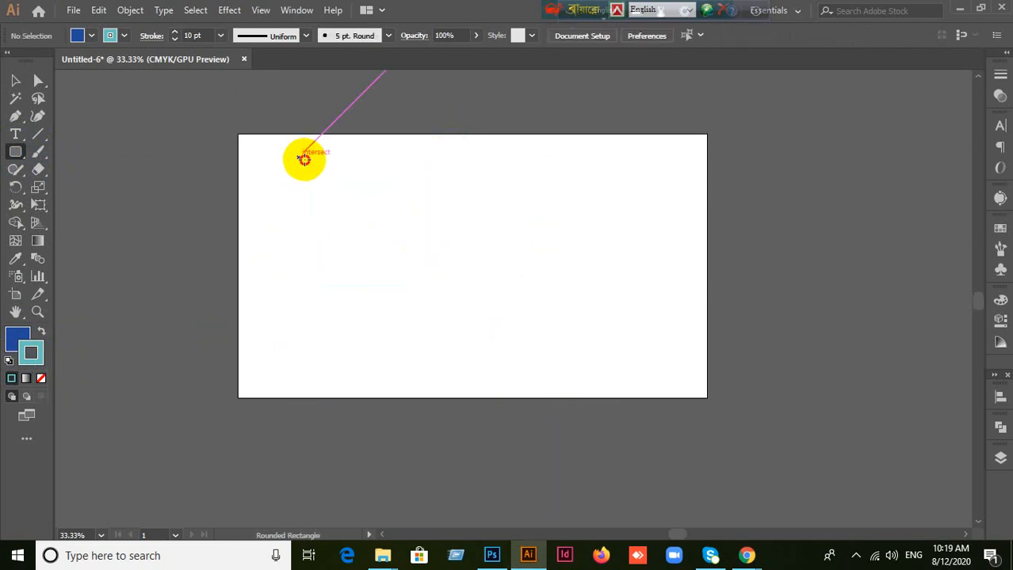
mouse_move(300, 158)
left_mouse_down()
mouse_move(588, 332)
mouse_move(427, 335)
mouse_move(463, 214)
mouse_move(567, 288)
mouse_move(568, 301)
left_mouse_up()
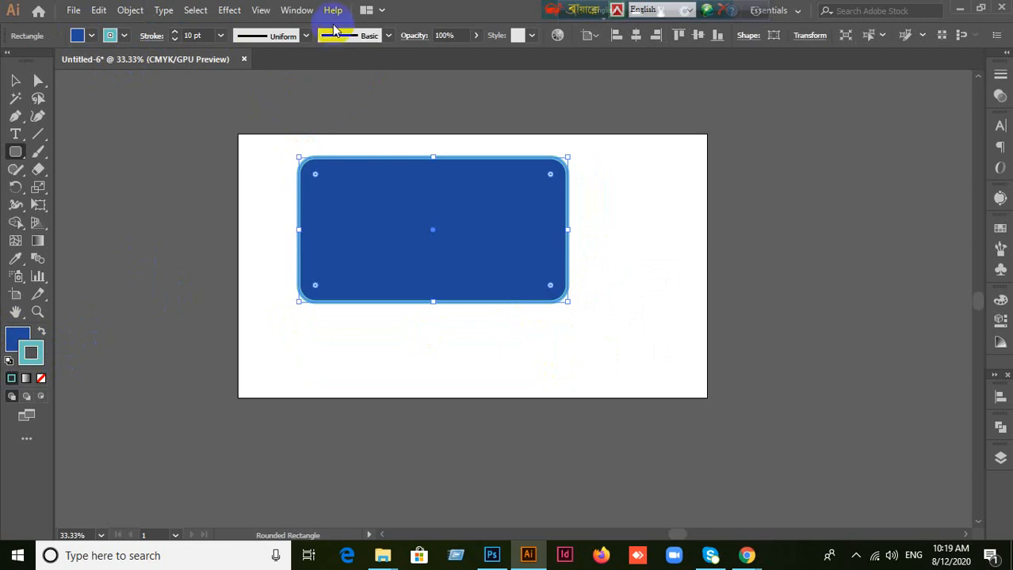
Step: Try the rough black, orange ornamental and dark stitched pattern brushes on the rounded rectangle's outline
left_click(304, 37)
left_click(304, 37)
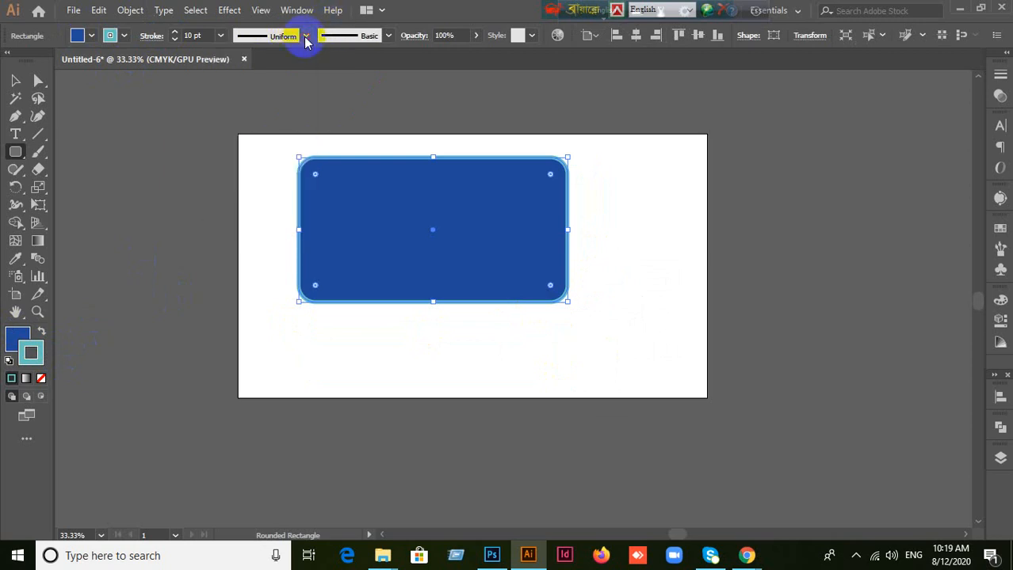
left_click(388, 37)
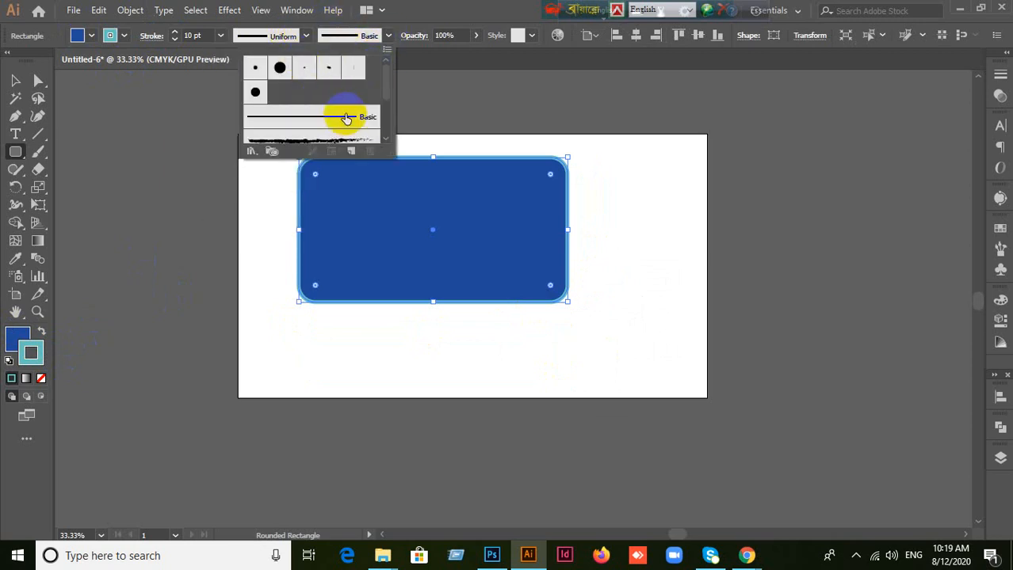
scroll(366, 120, "down", 3)
scroll(329, 116, "up", 3)
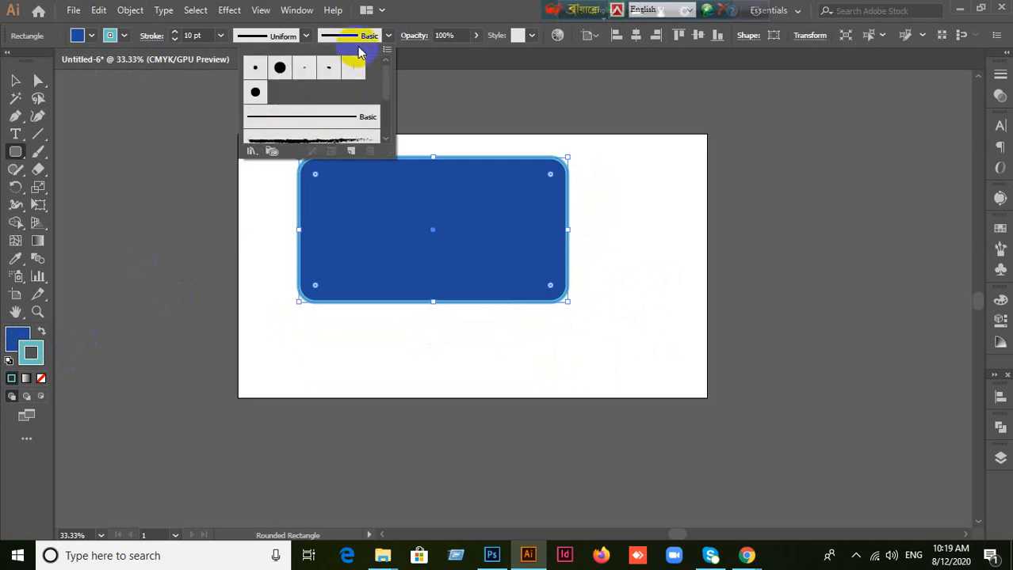
scroll(314, 118, "down", 2)
left_click(318, 105)
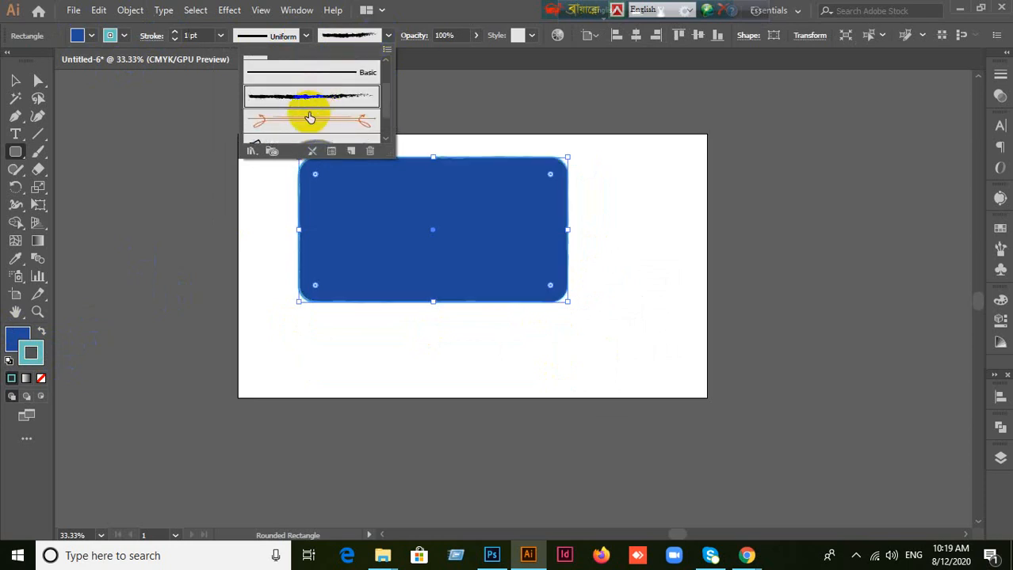
scroll(325, 111, "down", 1)
left_click(318, 81)
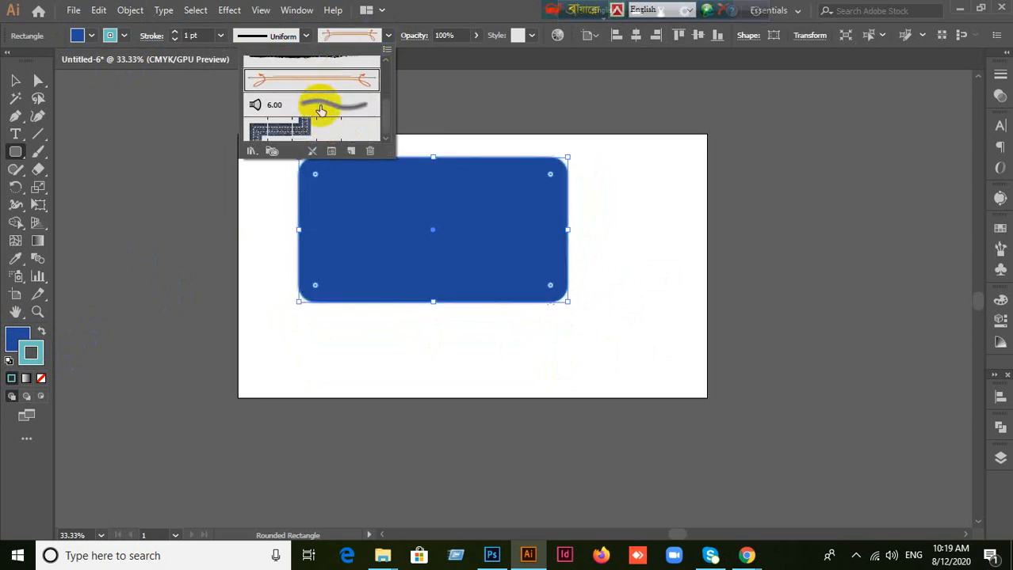
left_click(306, 129)
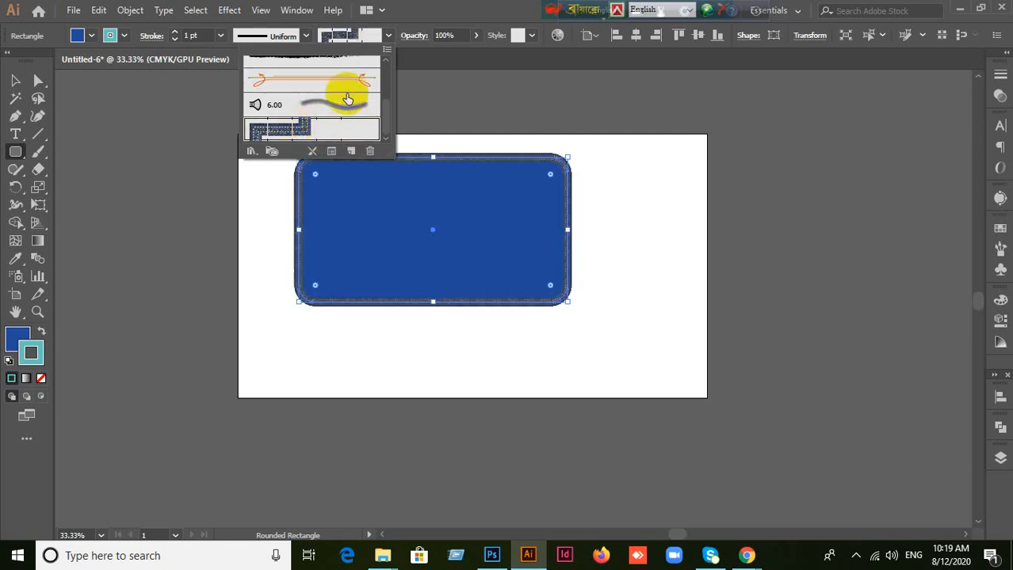
Step: Restore the Basic brush on the rounded rectangle's outline and set its stroke weight to 10 pt
scroll(341, 79, "up", 3)
scroll(348, 87, "down", 3)
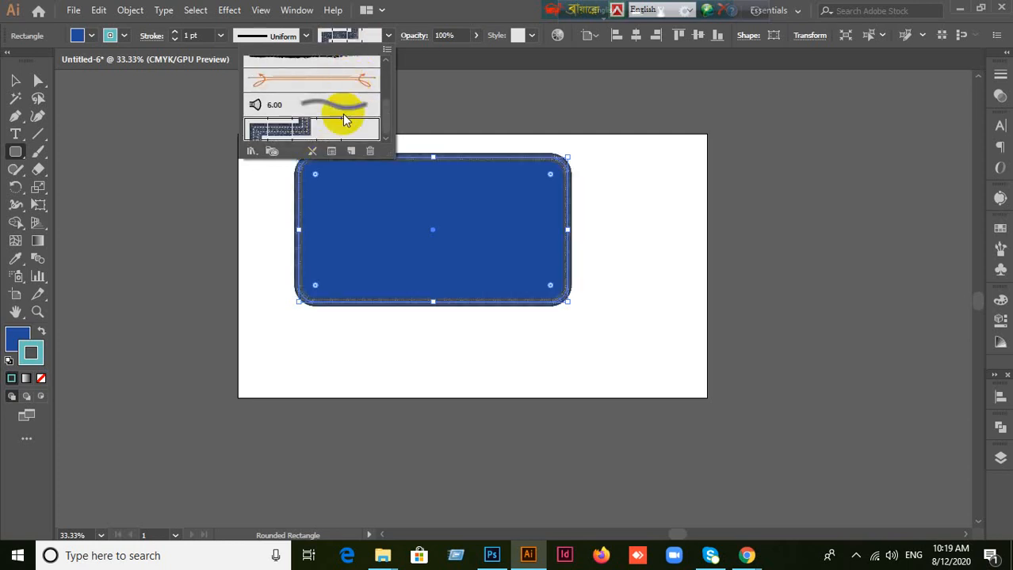
scroll(311, 119, "up", 3)
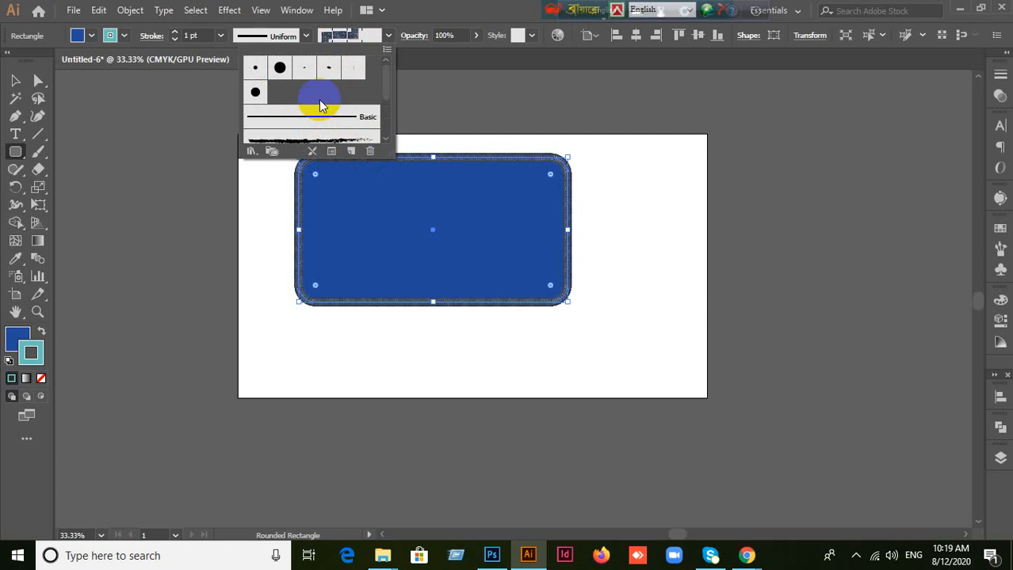
left_click(336, 125)
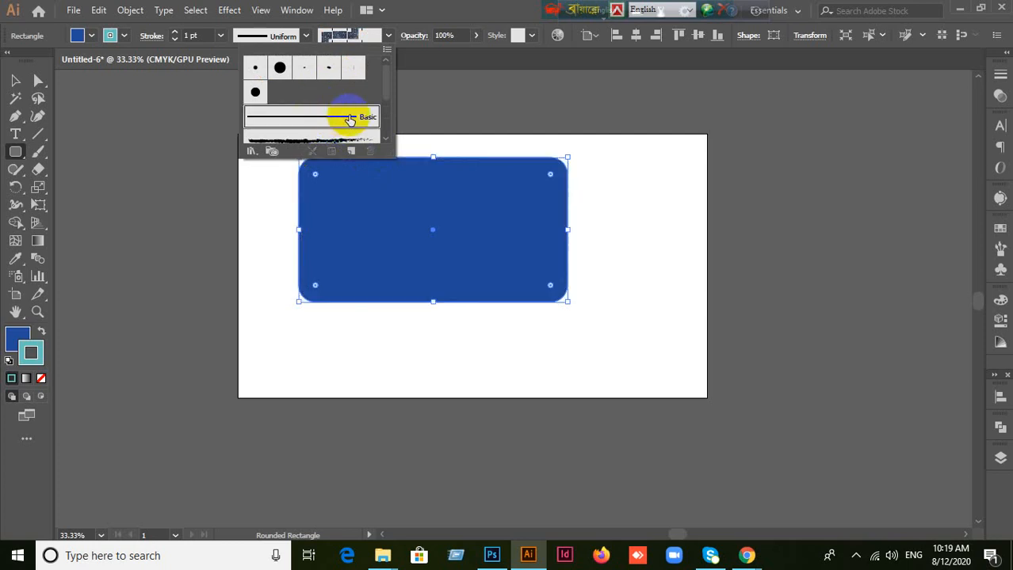
left_click(388, 44)
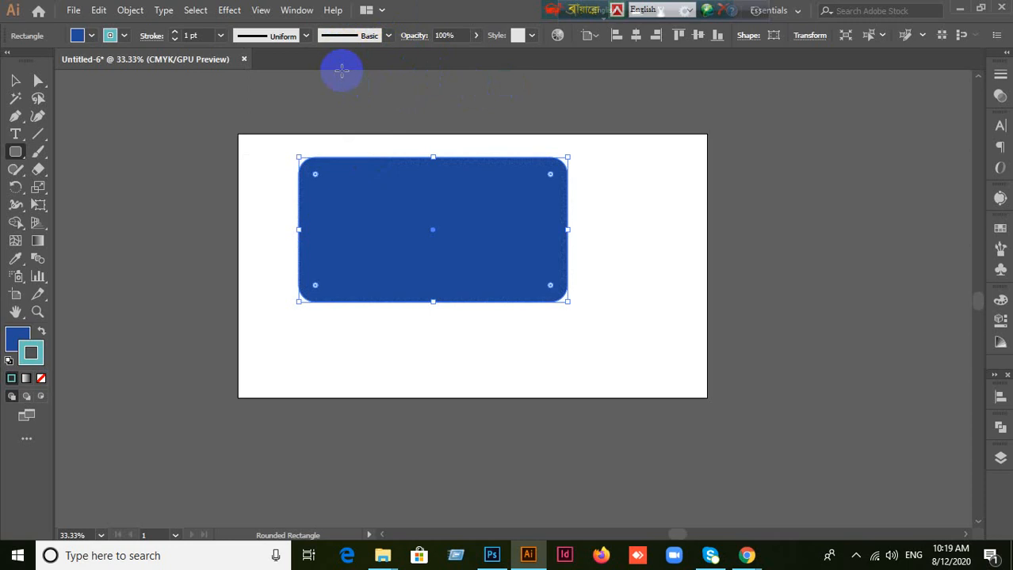
left_click(196, 35)
type("10")
key("Return")
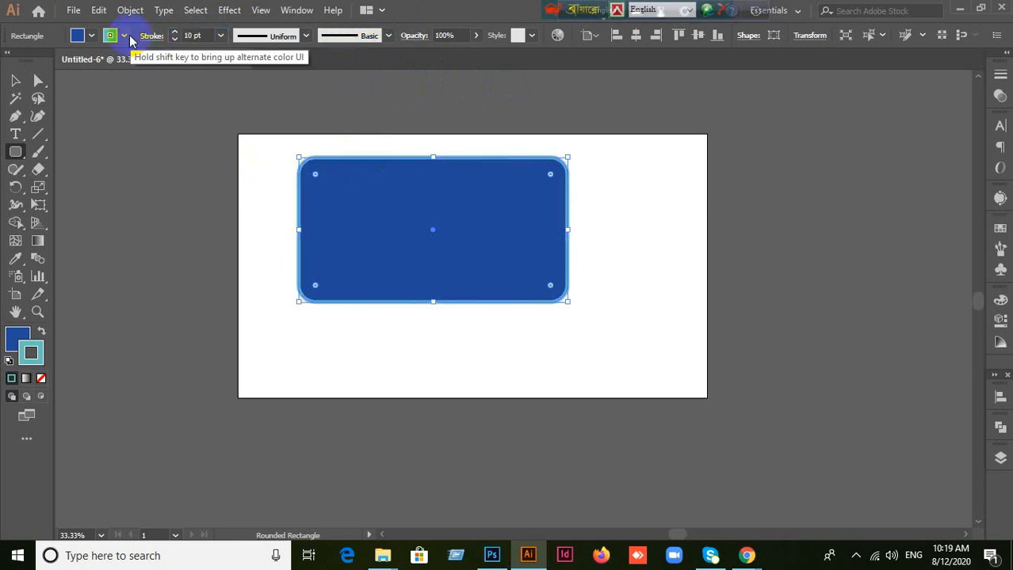
Step: Move the rounded rectangle slightly down and to the left, and set its stroke to None
left_click(19, 77)
left_click_drag(495, 219, 486, 247)
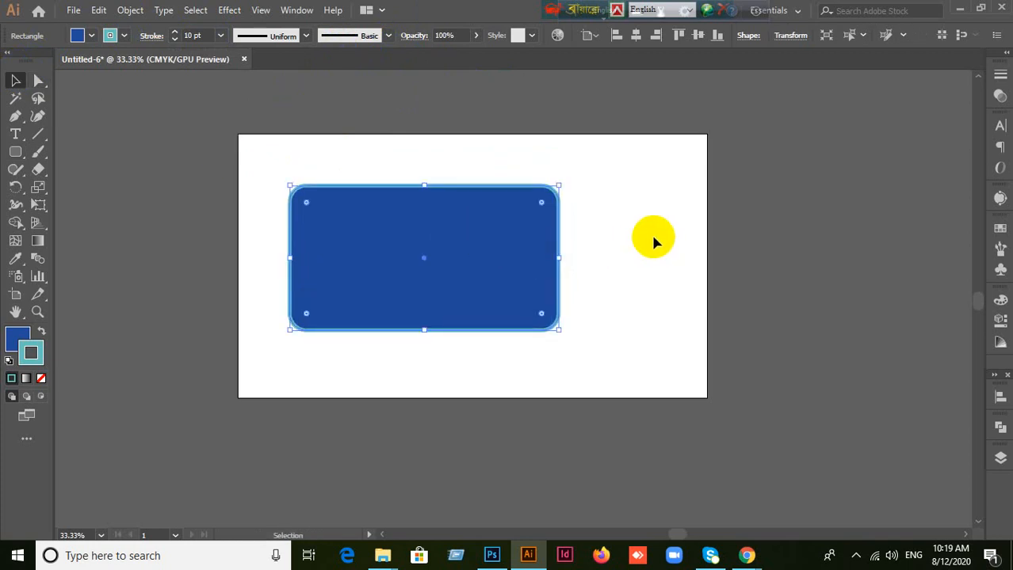
left_click(40, 378)
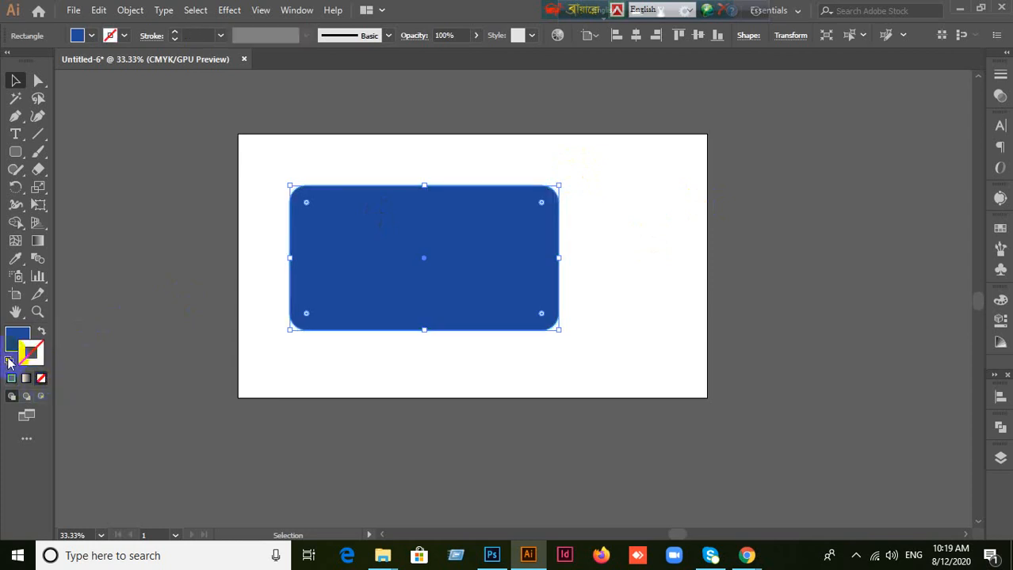
Step: Replace the rounded rectangle with a new one about 482 by 322 px, repeatedly increasing and decreasing its corner radius while drawing
key("Delete")
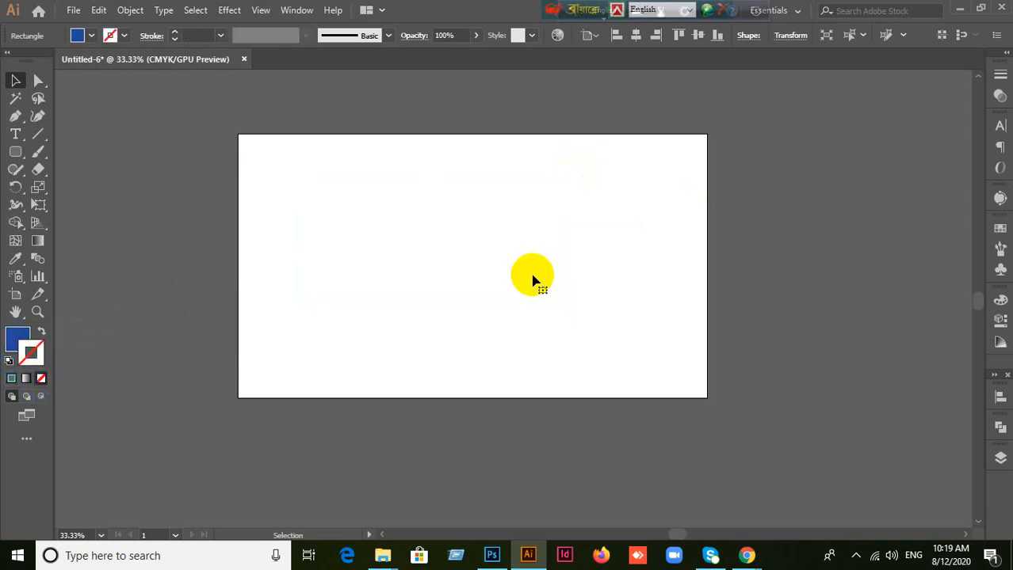
left_click(15, 151)
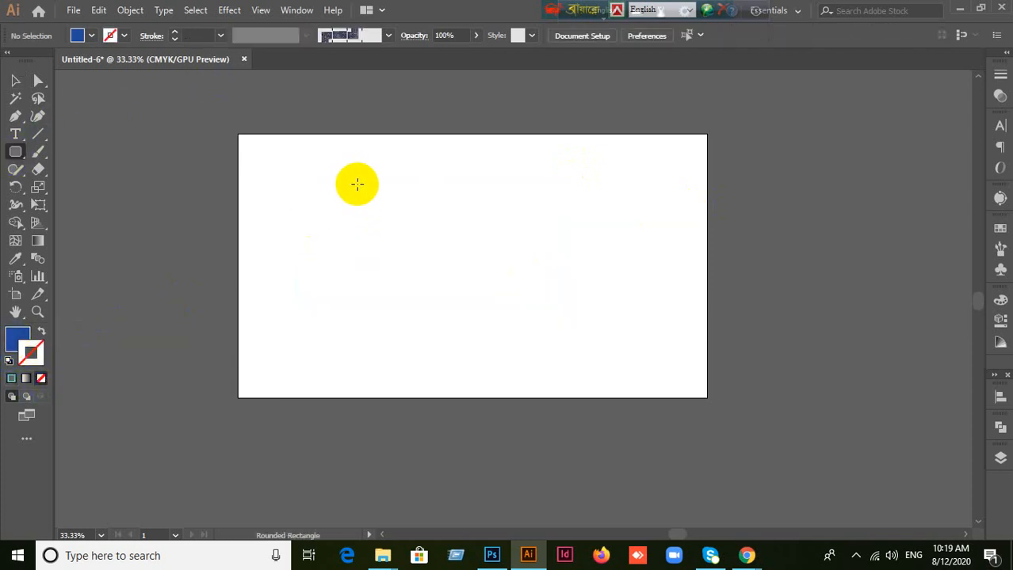
left_click_drag(338, 193, 502, 303)
key("Up")
key("Up")
key("Up")
key("Down")
key("Down")
key("Down")
key("Down")
key("Down")
key("Down")
key("Down")
key("Down")
key("Down")
key("Down")
key("Down")
key("Down")
key("Down")
key("Down")
key("Down")
key("Down")
key("Down")
key("Down")
key("Down")
key("Down")
key("Down")
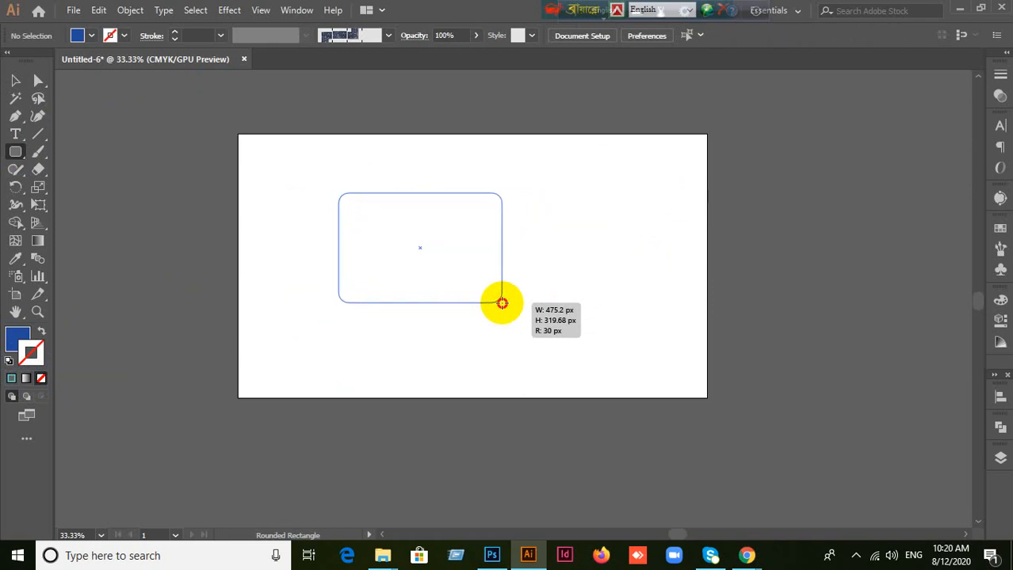
key("Up")
key("Up")
key("Up")
key("Up")
key("Up")
key("Up")
key("Up")
key("Up")
key("Up")
key("Up")
key("Up")
key("Up")
key("Up")
key("Up")
key("Up")
key("Up")
key("Up")
key("Up")
key("Up")
key("Up")
left_click_drag(501, 303, 504, 305)
key("Up")
key("Up")
key("Up")
key("Up")
key("Up")
key("Up")
key("Up")
key("Up")
key("Up")
key("Up")
key("Up")
key("Up")
key("Up")
key("Up")
key("Up")
key("Up")
key("Up")
key("Up")
key("Up")
key("Up")
key("Up")
key("Up")
key("Up")
key("Up")
key("Up")
key("Up")
key("Up")
key("Up")
key("Up")
key("Up")
key("Up")
key("Up")
key("Up")
key("Up")
key("Up")
key("Up")
key("Up")
key("Up")
key("Up")
key("Up")
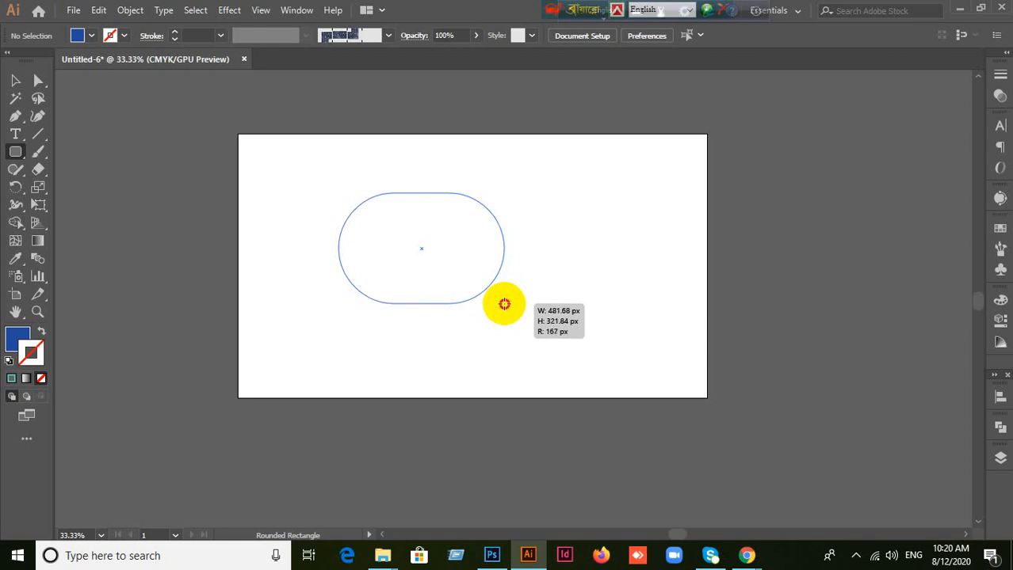
key("Down")
key("Down")
key("Down")
key("Down")
key("Down")
key("Down")
key("Down")
key("Down")
key("Down")
key("Down")
key("Down")
key("Down")
key("Down")
key("Down")
key("Down")
key("Down")
key("Down")
key("Down")
key("Down")
key("Down")
left_click_drag(504, 304, 504, 304)
key("Down")
key("Down")
key("Down")
key("Down")
key("Down")
key("Down")
key("Down")
key("Down")
key("Down")
key("Down")
key("Down")
key("Down")
key("Down")
key("Down")
key("Down")
key("Down")
key("Down")
key("Down")
key("Down")
key("Down")
key("Down")
key("Down")
key("Down")
key("Down")
key("Down")
key("Down")
key("Down")
key("Down")
key("Down")
key("Down")
key("Down")
key("Down")
key("Down")
key("Down")
key("Down")
key("Up")
key("Up")
key("Up")
key("Up")
key("Up")
key("Up")
key("Up")
key("Up")
key("Up")
key("Up")
key("Up")
key("Up")
key("Up")
key("Up")
key("Up")
key("Up")
key("Up")
key("Up")
key("Up")
key("Up")
key("Up")
key("Up")
key("Up")
key("Up")
key("Up")
key("Up")
key("Up")
key("Up")
key("Up")
key("Up")
key("Up")
key("Up")
key("Up")
key("Up")
key("Up")
key("Up")
key("Up")
key("Up")
key("Up")
key("Up")
key("Down")
key("Down")
key("Down")
key("Down")
key("Down")
key("Down")
key("Down")
key("Down")
key("Down")
key("Down")
key("Down")
key("Down")
key("Down")
key("Down")
key("Down")
key("Down")
key("Down")
key("Down")
key("Down")
key("Down")
key("Down")
key("Down")
key("Down")
key("Down")
key("Down")
key("Down")
key("Down")
key("Down")
key("Down")
key("Down")
key("Down")
key("Down")
key("Down")
key("Down")
key("Down")
key("Down")
key("Down")
key("Down")
key("Down")
key("Down")
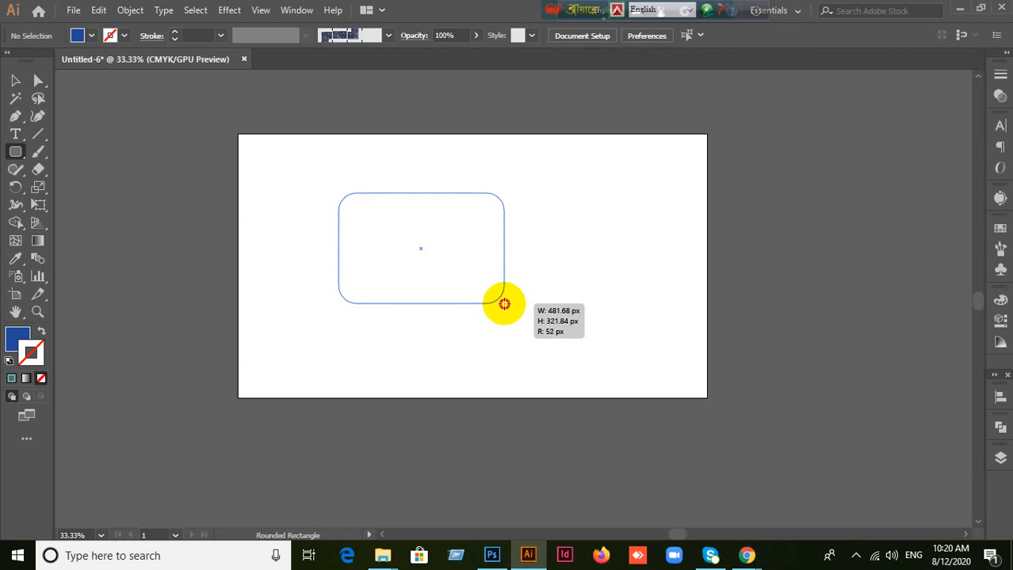
key("Up")
key("Up")
key("Up")
key("Up")
key("Up")
key("Up")
key("Up")
key("Up")
key("Up")
key("Up")
key("Up")
key("Up")
key("Up")
key("Up")
key("Up")
key("Up")
key("Up")
key("Up")
key("Up")
key("Up")
left_click_drag(504, 305, 504, 305)
key("Up")
key("Up")
key("Up")
key("Up")
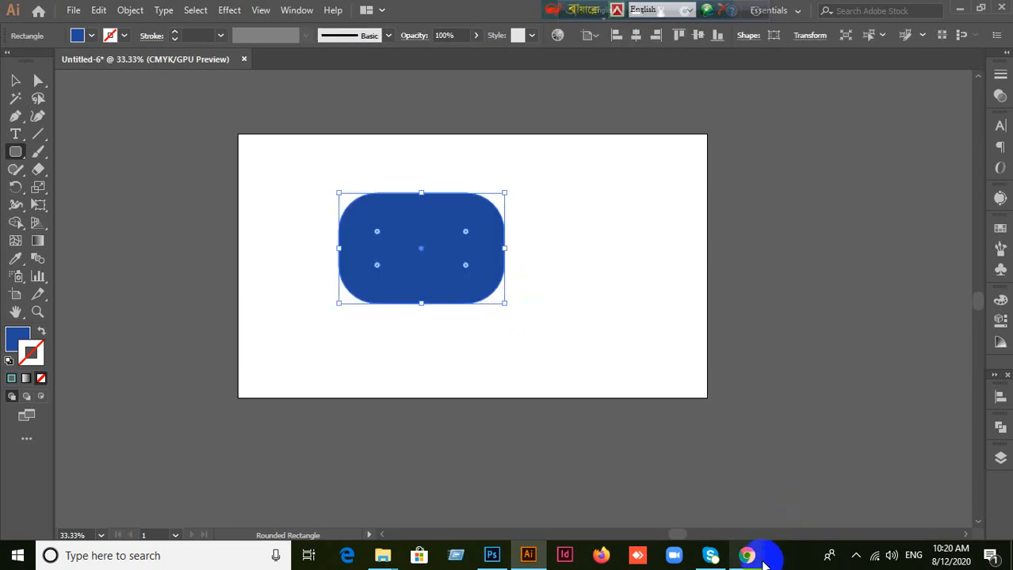
Step: Switch to the Google Meet call in Chrome, admit the waiting participant, and return to Illustrator
mouse_move(745, 555)
left_click(711, 508)
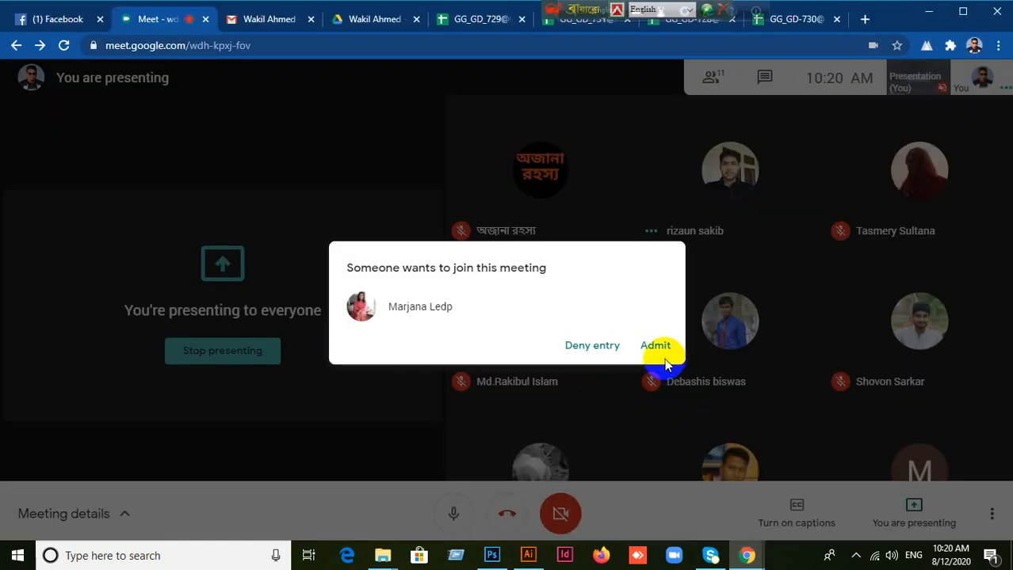
left_click(655, 346)
left_click(543, 555)
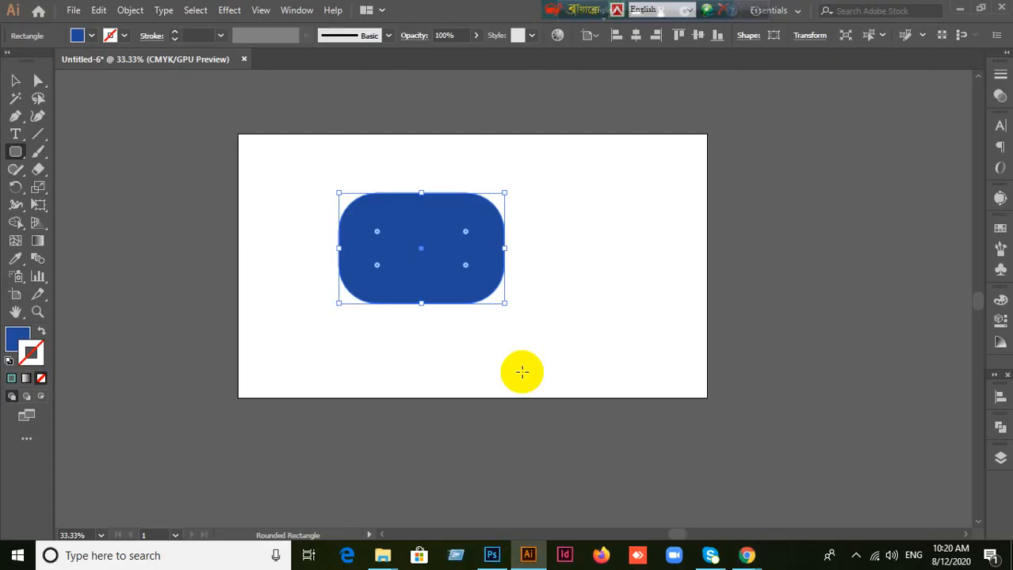
Step: Delete the rounded rectangle, draw a larger one while varying its corner radius, and undo it
key("Delete")
left_click_drag(343, 170, 568, 334)
key("Up")
key("Up")
key("Up")
key("Up")
key("Up")
key("Up")
key("Up")
key("Up")
key("Up")
key("Up")
key("Up")
key("Up")
key("Up")
key("Up")
key("Up")
key("Up")
key("Up")
key("Up")
key("Up")
key("Up")
key("Up")
key("Up")
key("Up")
key("Up")
key("Up")
key("Up")
key("Up")
key("Up")
key("Up")
key("Up")
key("Up")
key("Up")
key("Up")
key("Up")
key("Up")
key("Up")
key("Up")
key("Up")
key("Up")
key("Up")
key("Down")
key("Down")
key("Down")
key("Down")
key("Down")
key("Down")
key("Down")
key("Down")
key("Down")
key("Down")
key("Down")
key("Down")
key("Down")
key("Down")
key("Down")
key("Down")
key("Down")
key("Down")
key("Down")
key("Down")
key("Down")
key("Down")
key("Down")
key("Down")
key("Down")
key("Down")
key("Down")
key("Down")
key("Down")
key("Down")
key("Down")
key("Down")
key("Down")
key("Down")
key("Down")
key("Down")
key("Down")
key("Down")
key("Down")
key("Down")
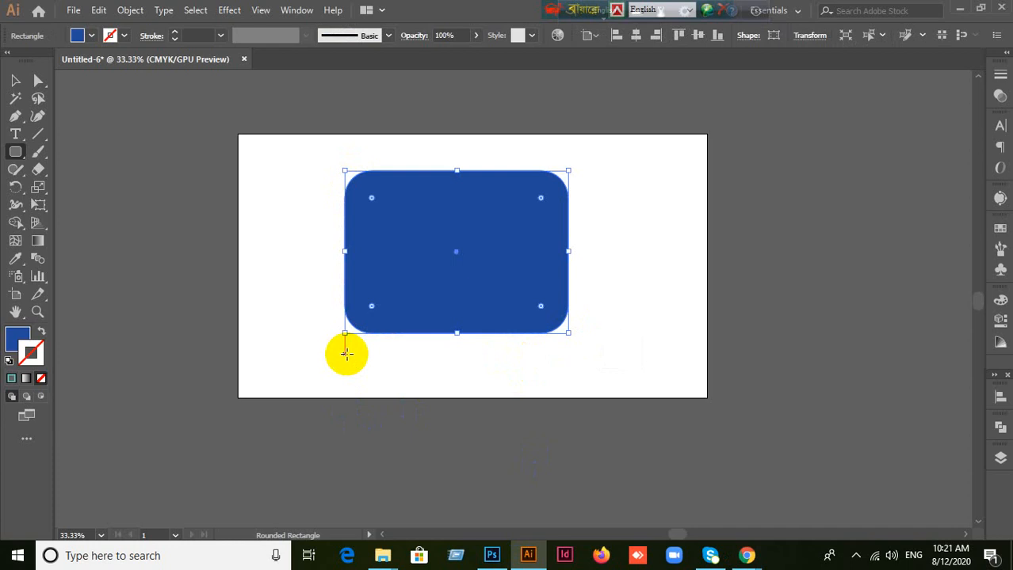
key("ctrl")
key("ctrl+z")
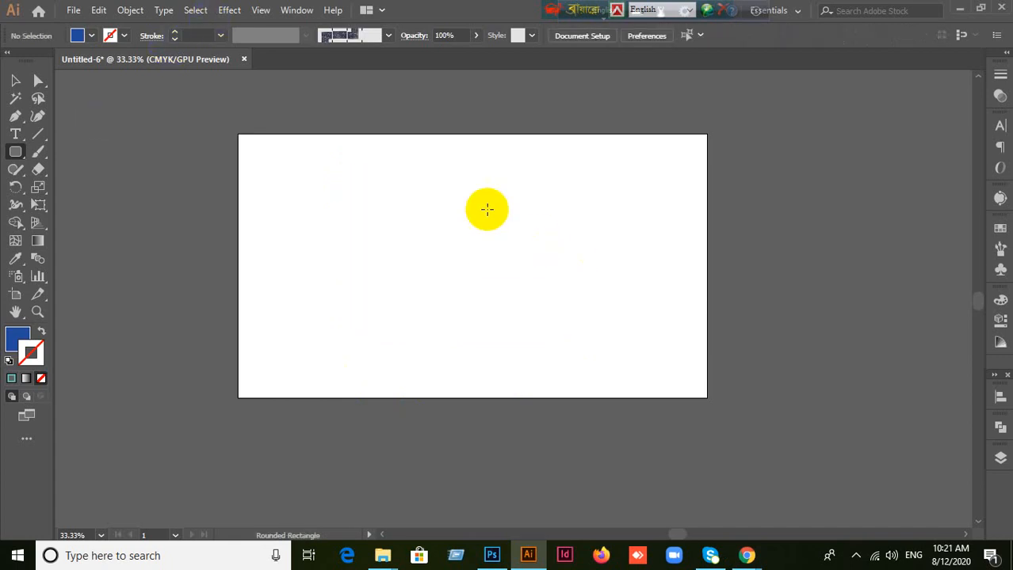
Step: Draw another rounded rectangle around the artboard's middle, adjusting its corner radius up and down while drawing, and delete it
left_click_drag(339, 180, 558, 321)
key("Up")
key("Up")
key("Up")
key("Up")
key("Up")
key("Up")
key("Up")
key("Up")
key("Down")
key("Down")
key("Down")
key("Down")
key("Down")
key("Down")
key("Down")
key("Down")
key("Down")
key("Down")
key("Down")
key("Down")
key("Down")
key("Down")
key("Down")
key("Down")
key("Up")
key("Up")
key("Up")
key("Up")
key("Up")
key("Up")
key("Up")
key("Up")
key("Up")
key("Up")
key("Up")
key("Up")
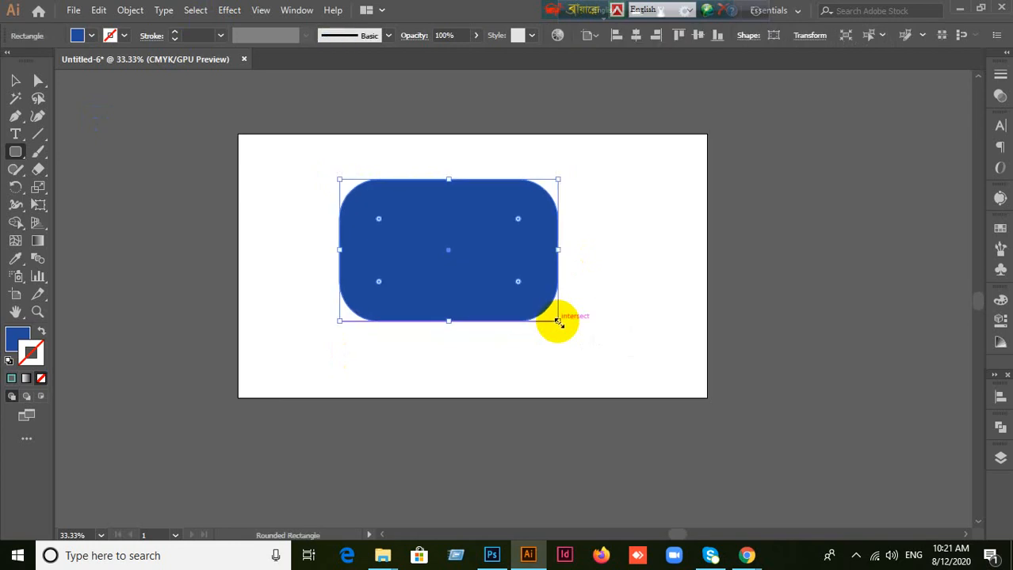
key("Delete")
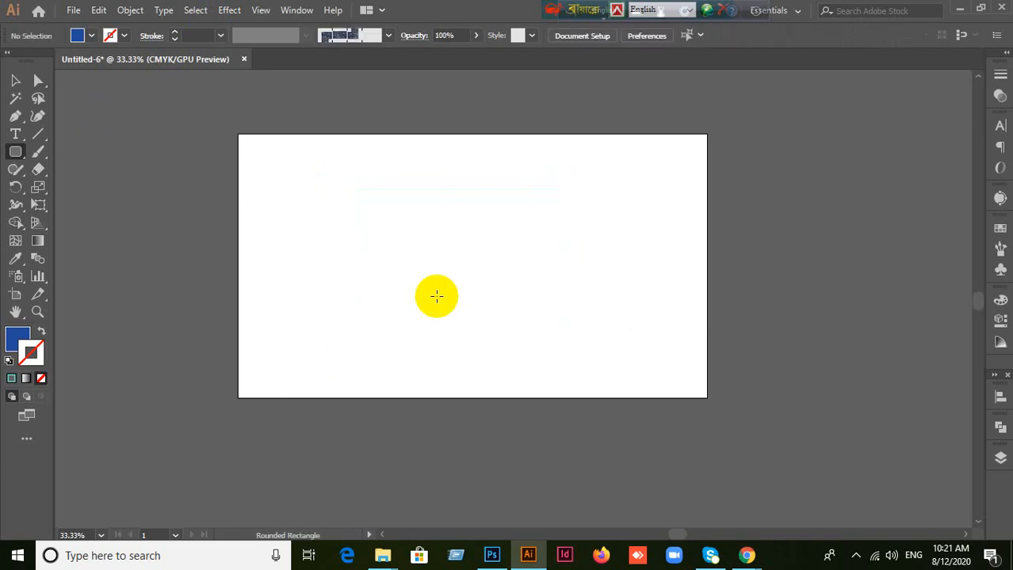
Step: Draw a plain rectangle in the artboard's middle, round its corners strongly, undo the rounding and delete the rectangle
left_click_drag(17, 152, 72, 152)
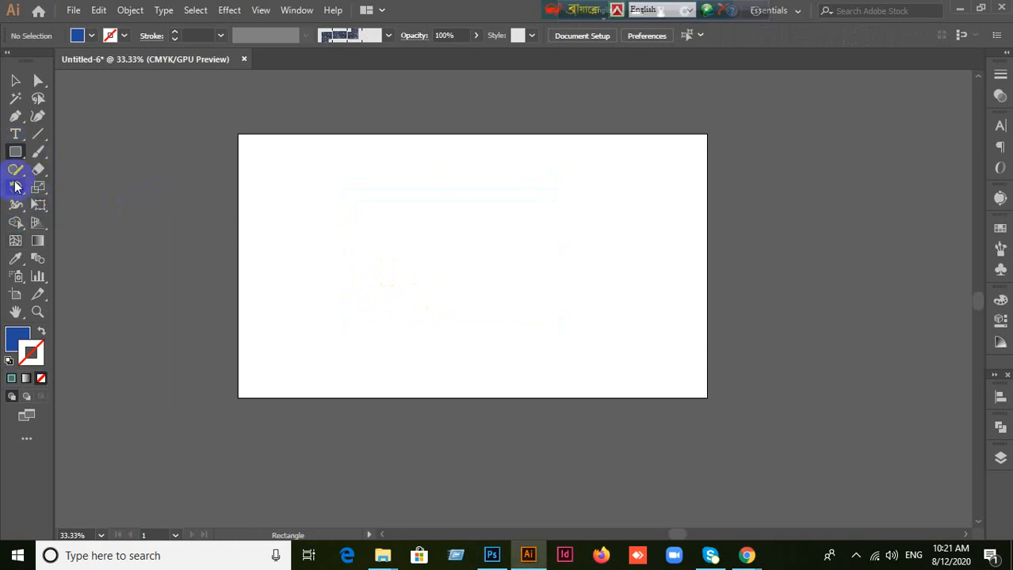
left_click_drag(343, 198, 580, 350)
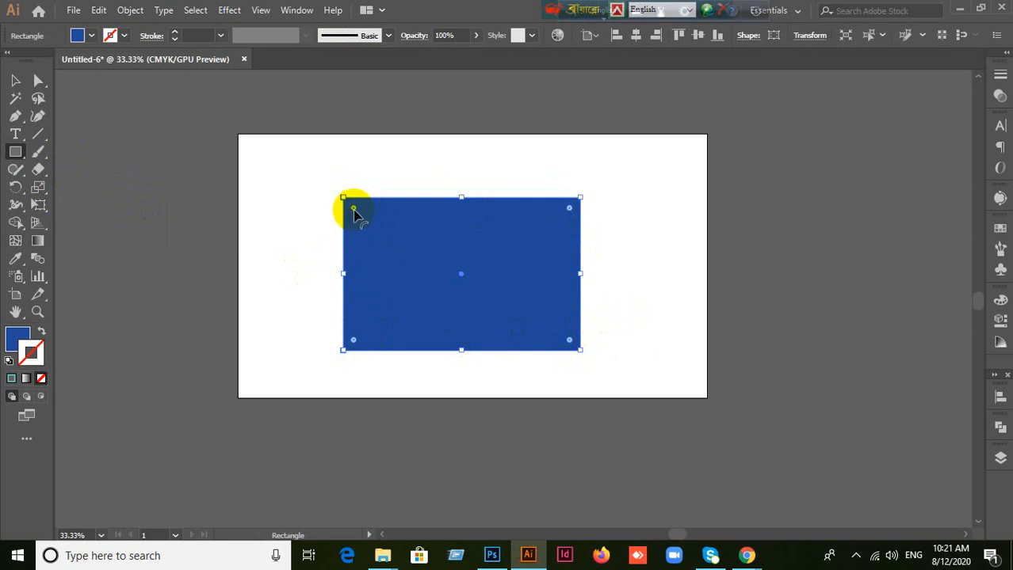
left_click_drag(354, 210, 397, 255)
key("ctrl+z")
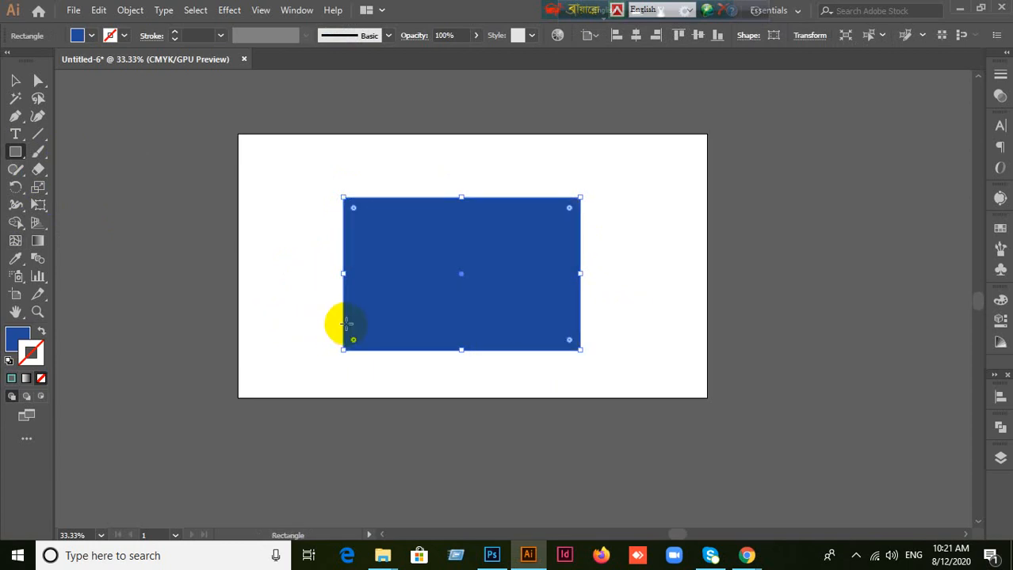
key("Delete")
Step: Draw and delete two more rectangles in the artboard's middle, slightly rounding the corners of the second one
left_click_drag(356, 205, 526, 336)
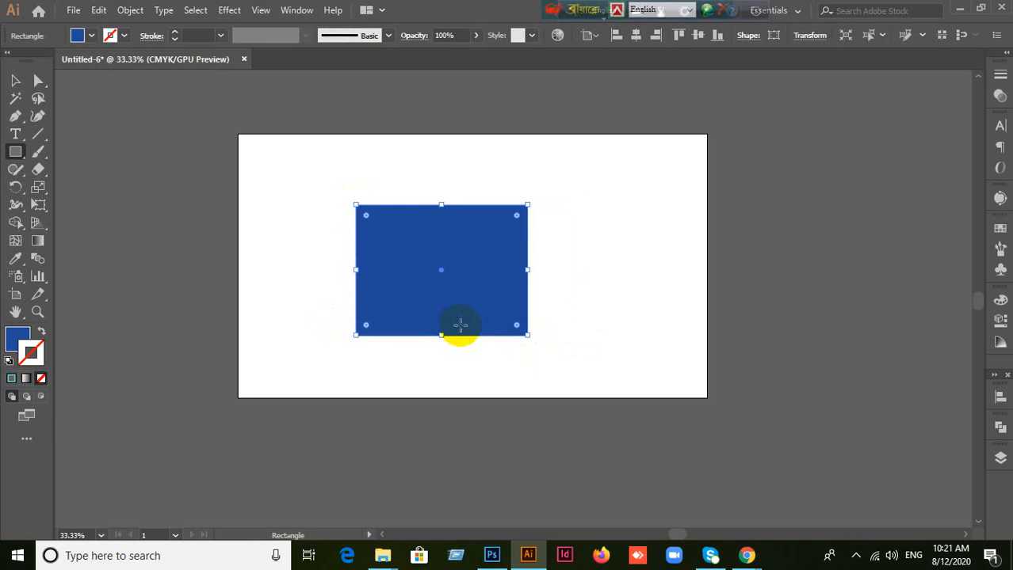
key("Delete")
left_click_drag(331, 181, 588, 338)
left_click_drag(342, 195, 364, 214)
key("Delete")
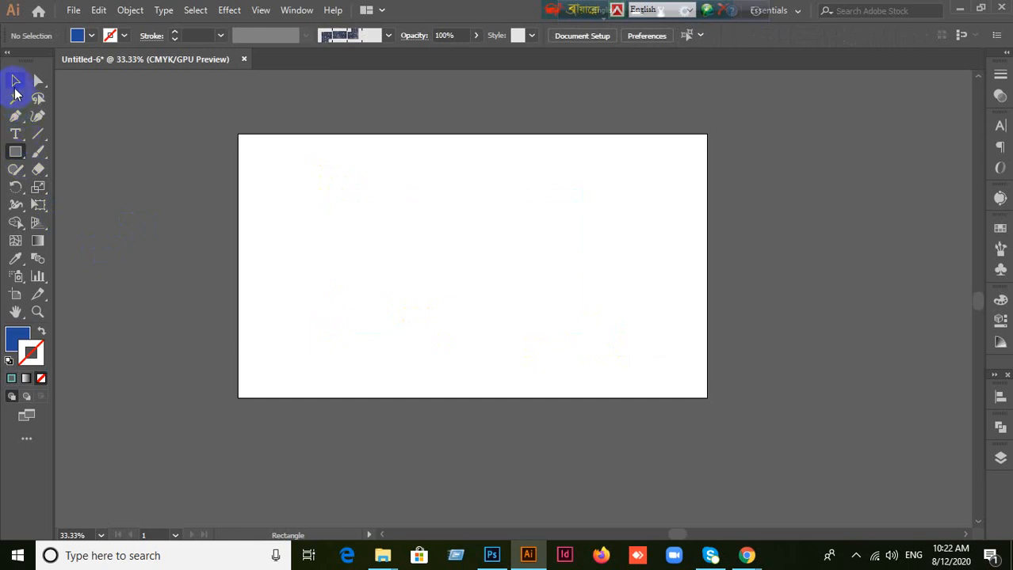
Step: Switch through the rounded rectangle and ellipse tools, return to the Rectangle tool, and draw and undo a rectangle
left_click(16, 82)
left_click_drag(15, 153, 67, 195)
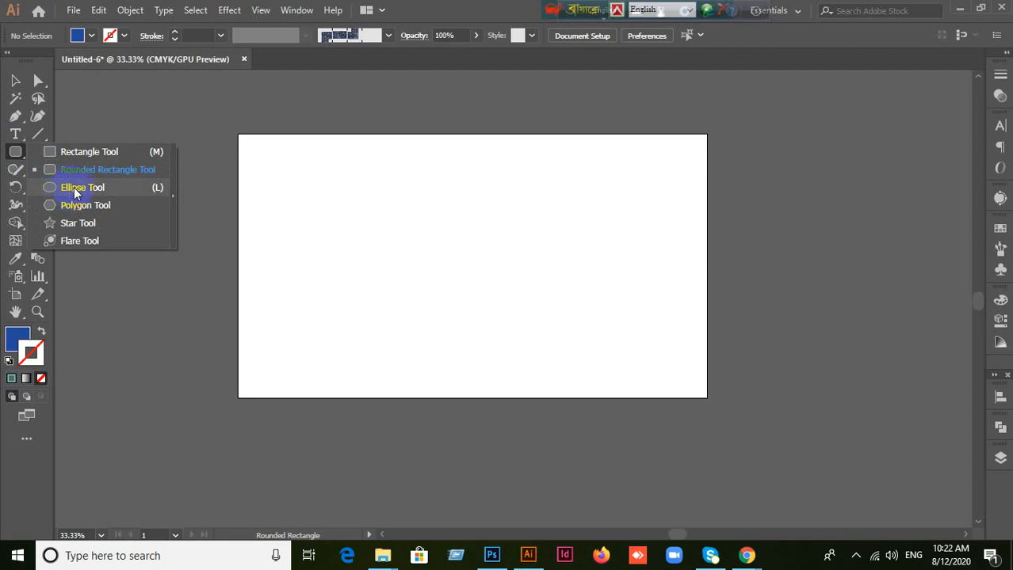
left_click_drag(74, 190, 74, 191)
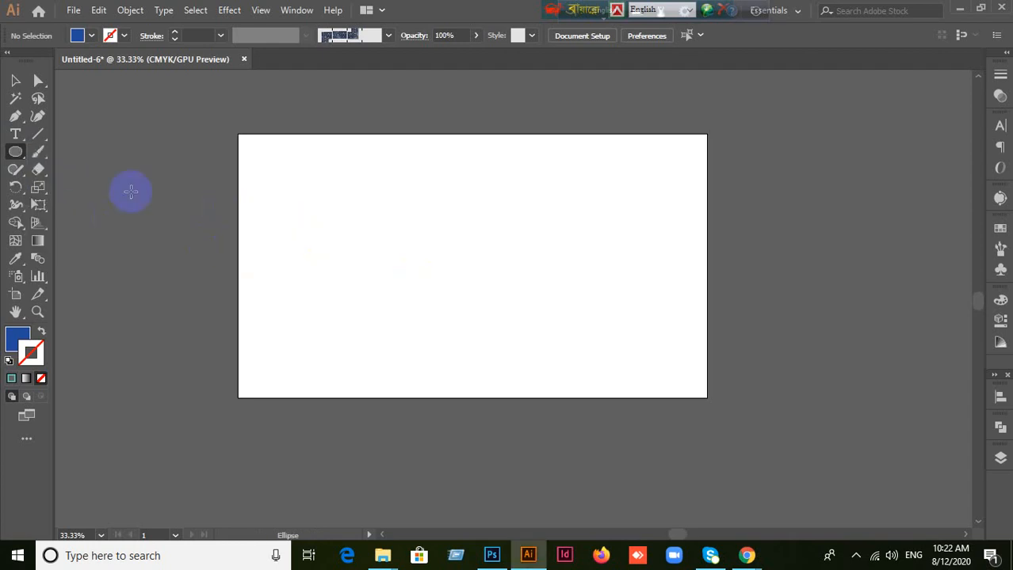
left_click_drag(15, 152, 54, 151)
left_click_drag(347, 172, 564, 350)
key("ctrl+z")
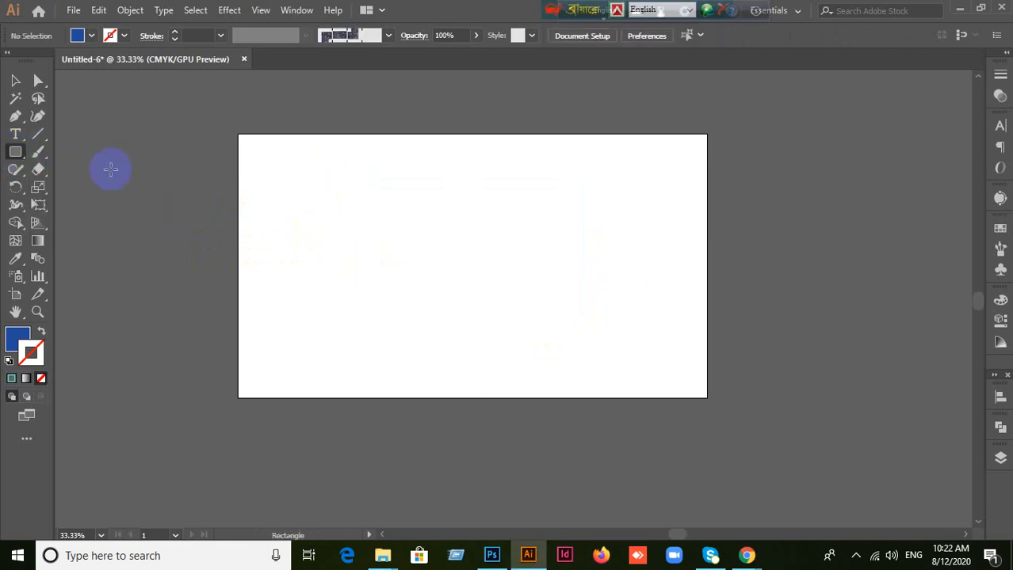
Step: Create a rectangle with an exact width of 500 px and height of 400 px on the artboard, and delete it
left_click_drag(16, 157, 64, 154)
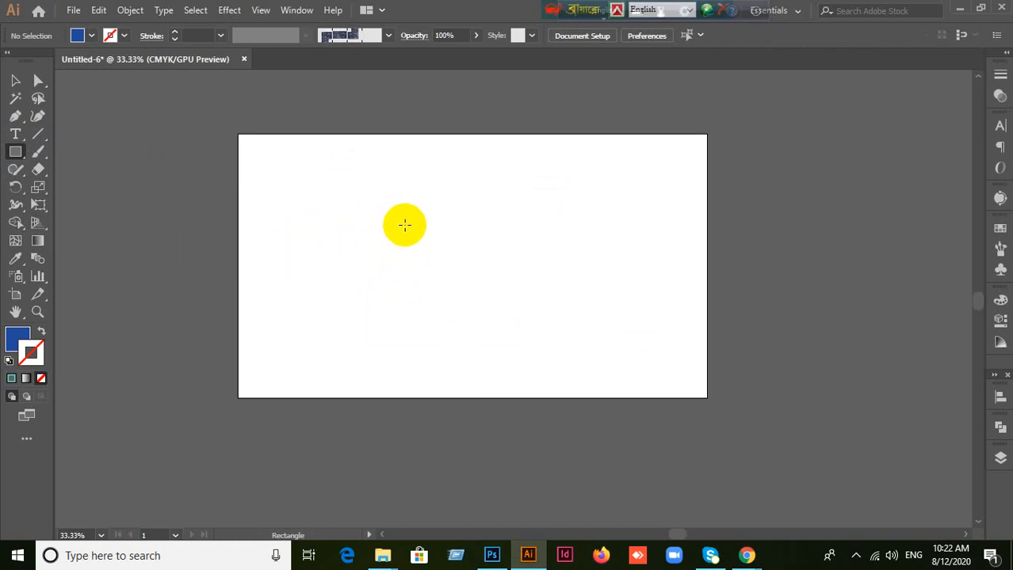
left_click(367, 213)
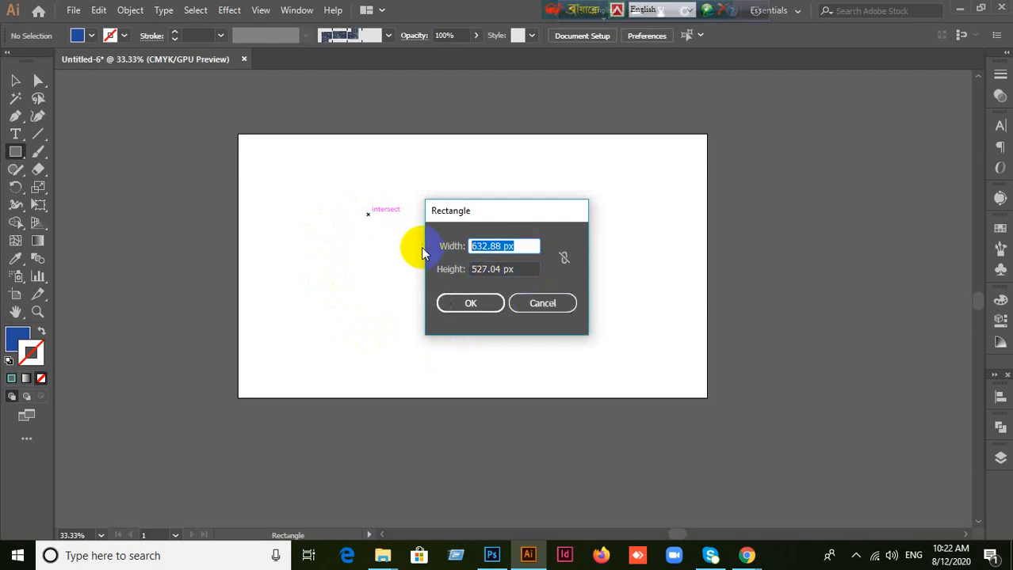
type("500")
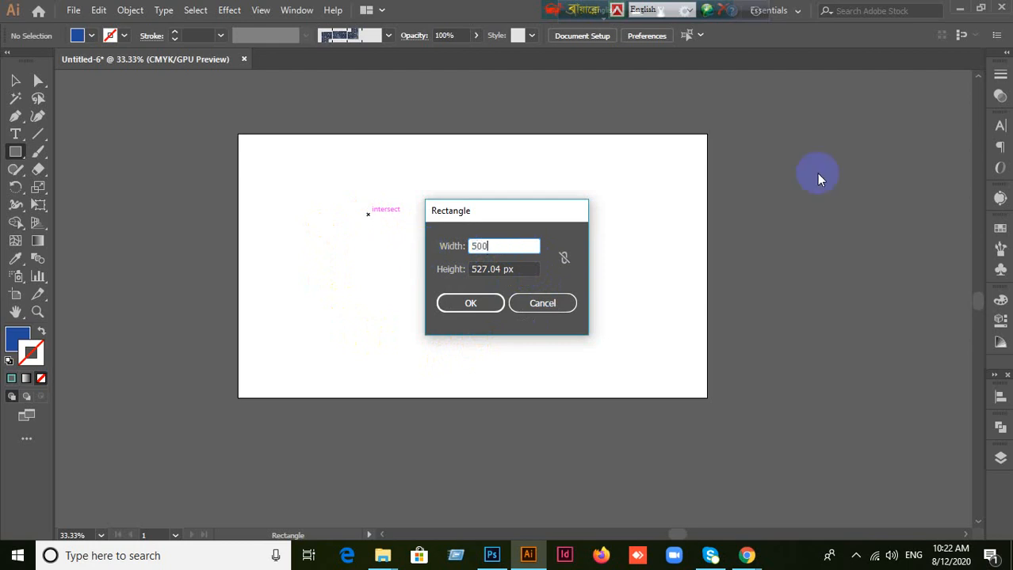
left_click(514, 267)
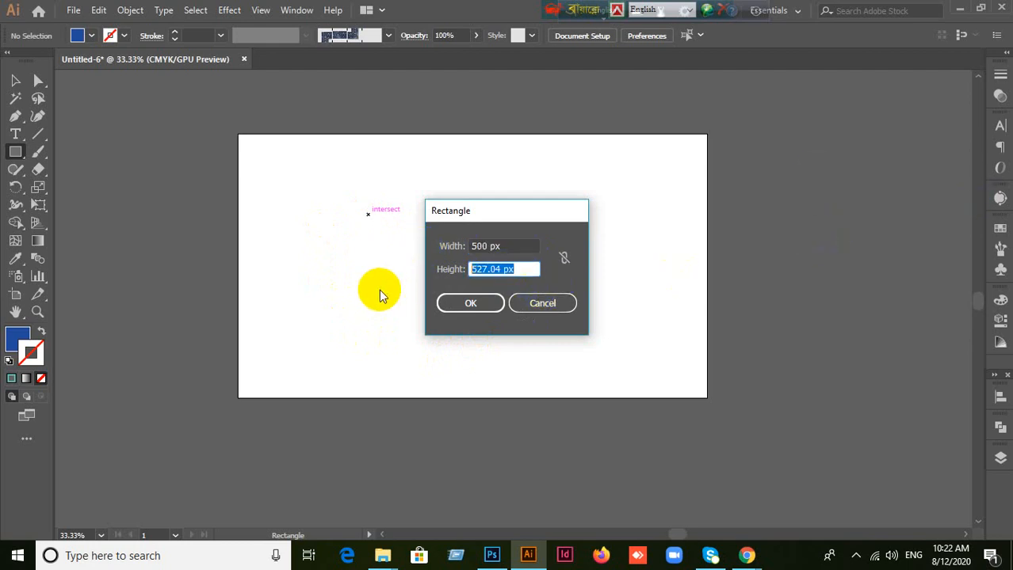
type("400")
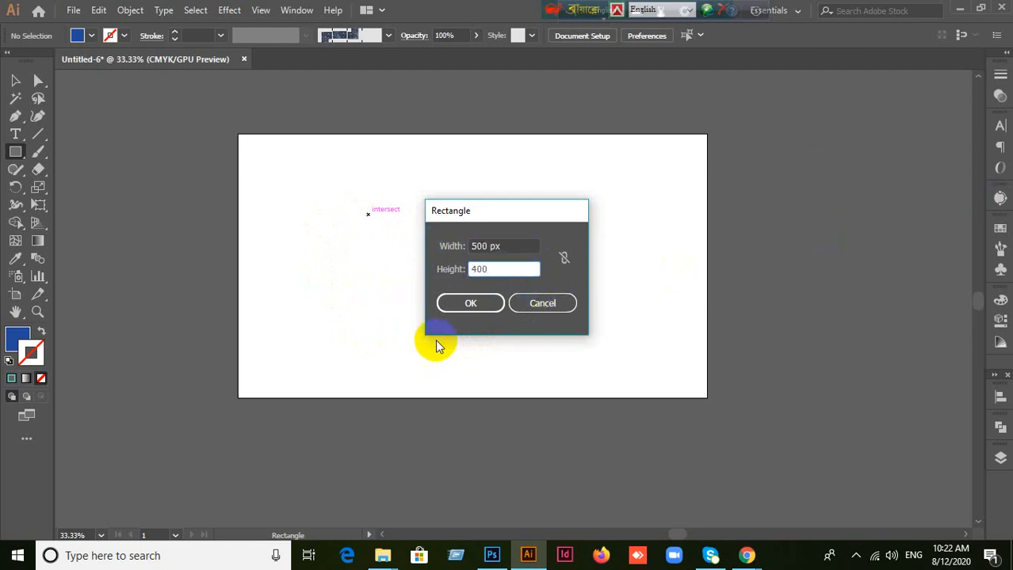
left_click(470, 304)
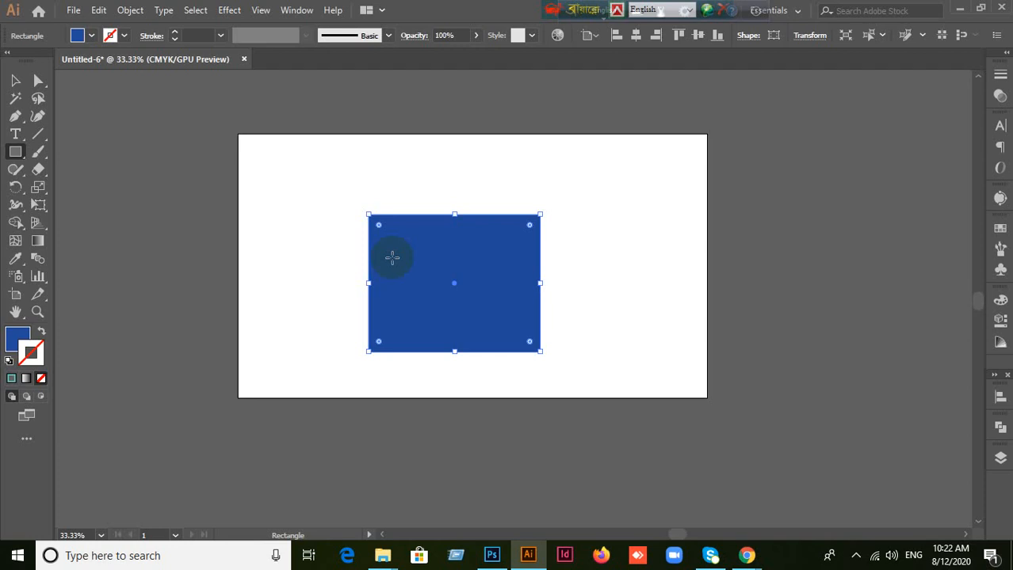
key("Delete")
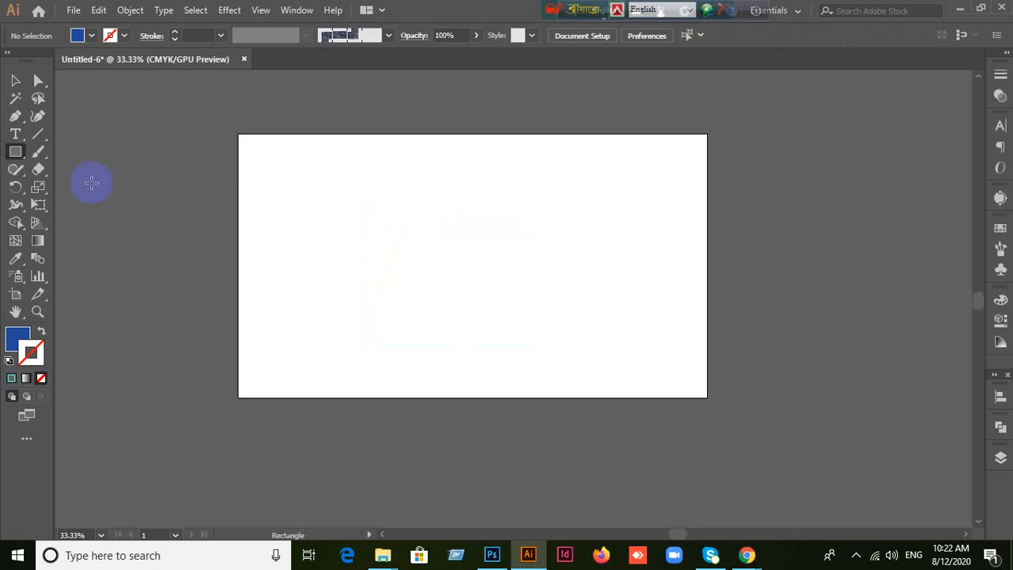
Step: Draw a perfect circle in the artboard's middle with the Ellipse tool and undo it
left_click(15, 151)
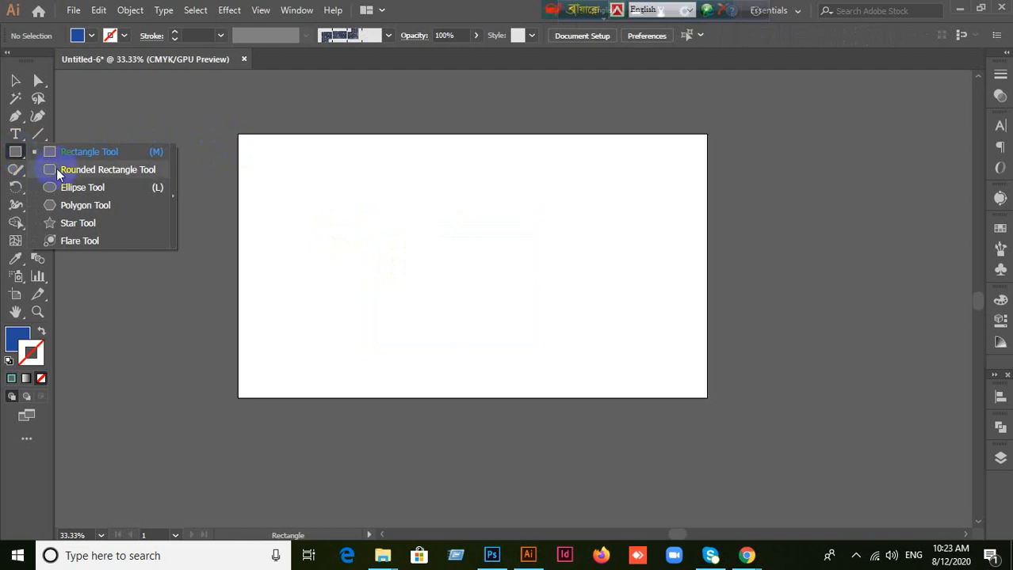
left_click(57, 168)
left_click(12, 152)
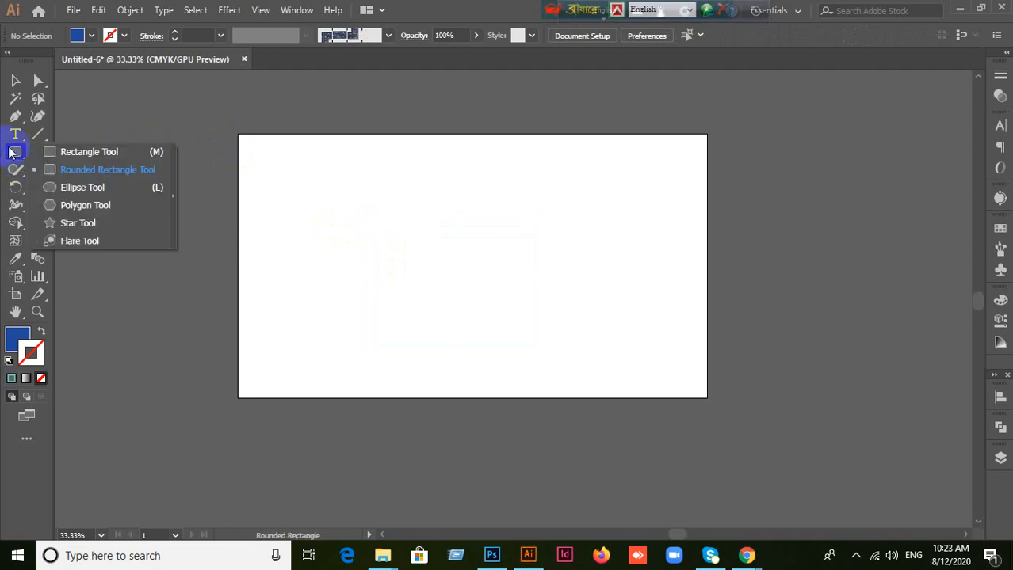
left_click(79, 189)
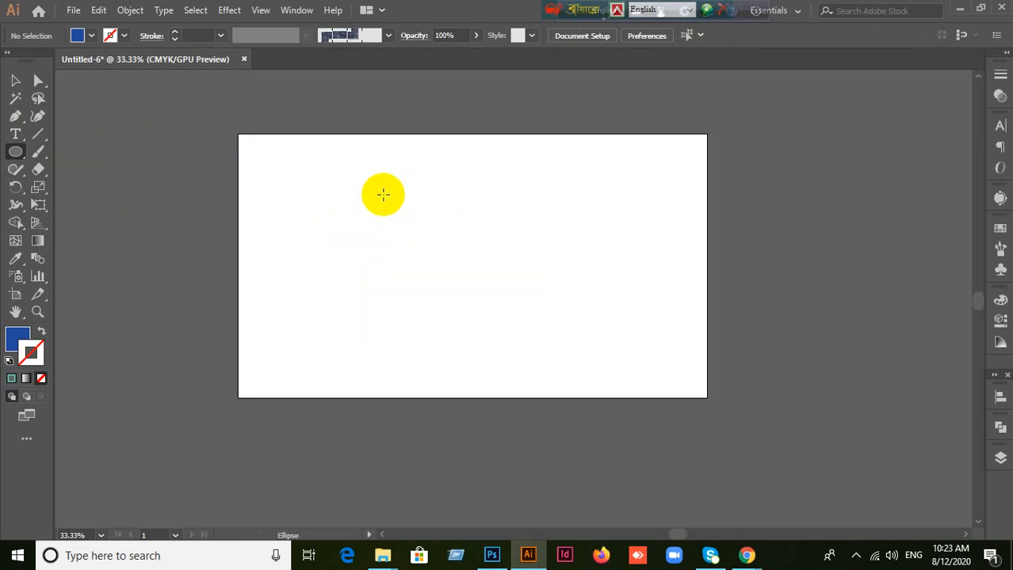
left_click_drag(381, 189, 553, 342)
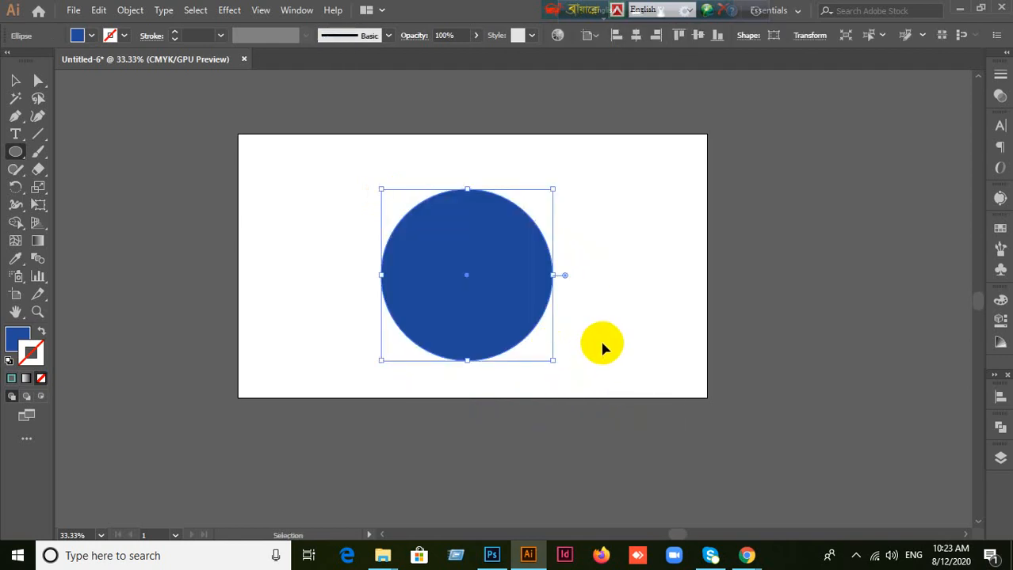
key("ctrl+z")
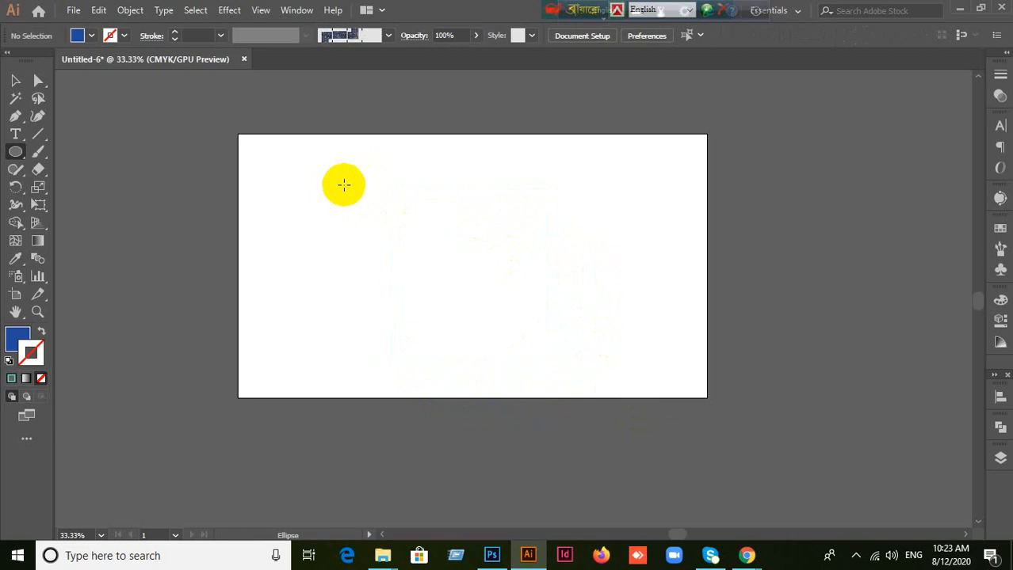
Step: Draw a wide ellipse, delete it, and draw another one lower on the artboard
mouse_move(343, 184)
left_mouse_down()
mouse_move(408, 240)
mouse_move(577, 334)
mouse_move(577, 287)
mouse_move(527, 310)
mouse_move(622, 332)
mouse_move(374, 330)
mouse_move(641, 313)
mouse_move(640, 301)
mouse_move(598, 311)
left_mouse_up()
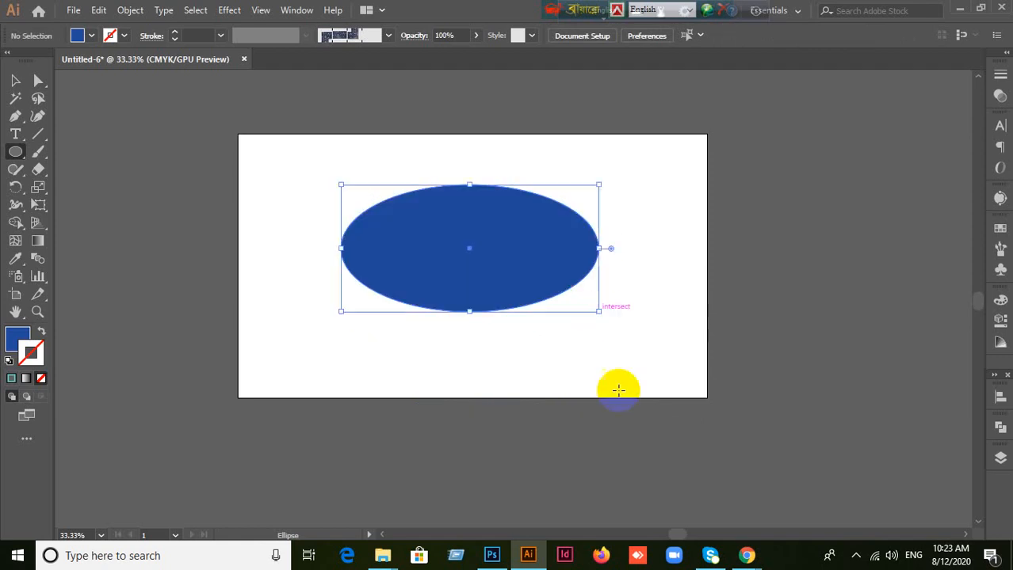
key("Delete")
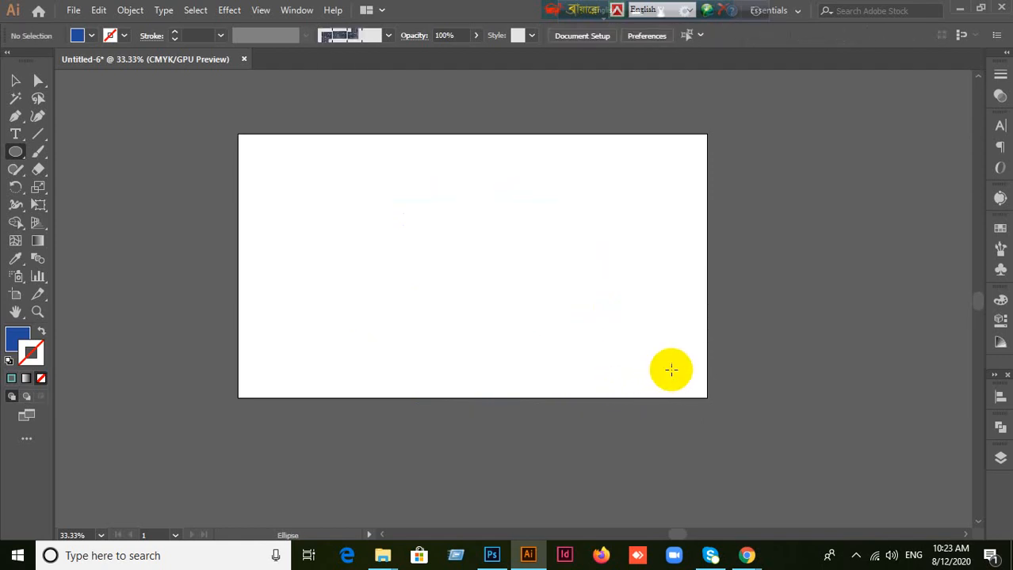
left_click_drag(377, 226, 614, 361)
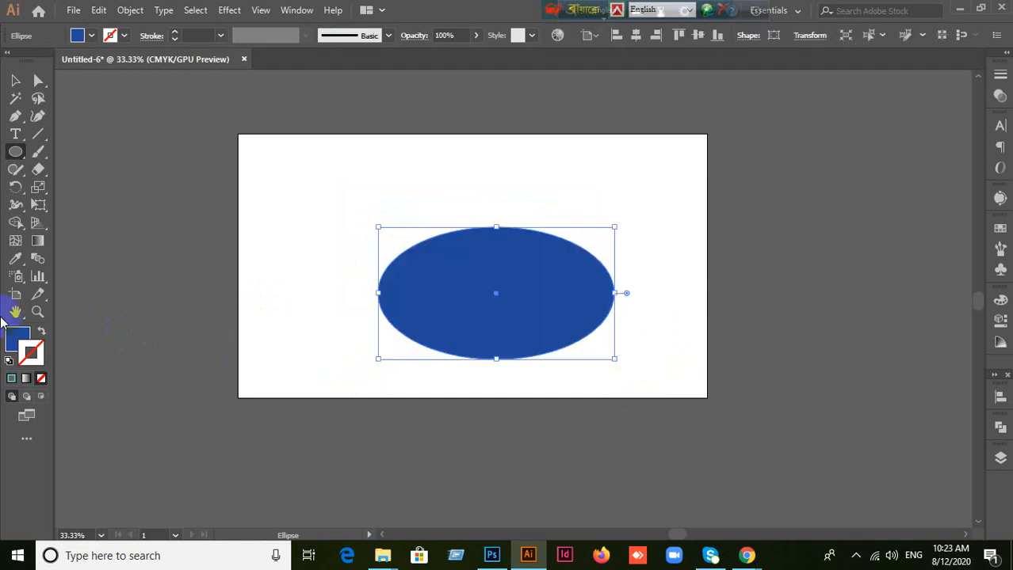
Step: Give the ellipse a near-black stroke (#070707) with a weight of 10 pt
left_click(11, 378)
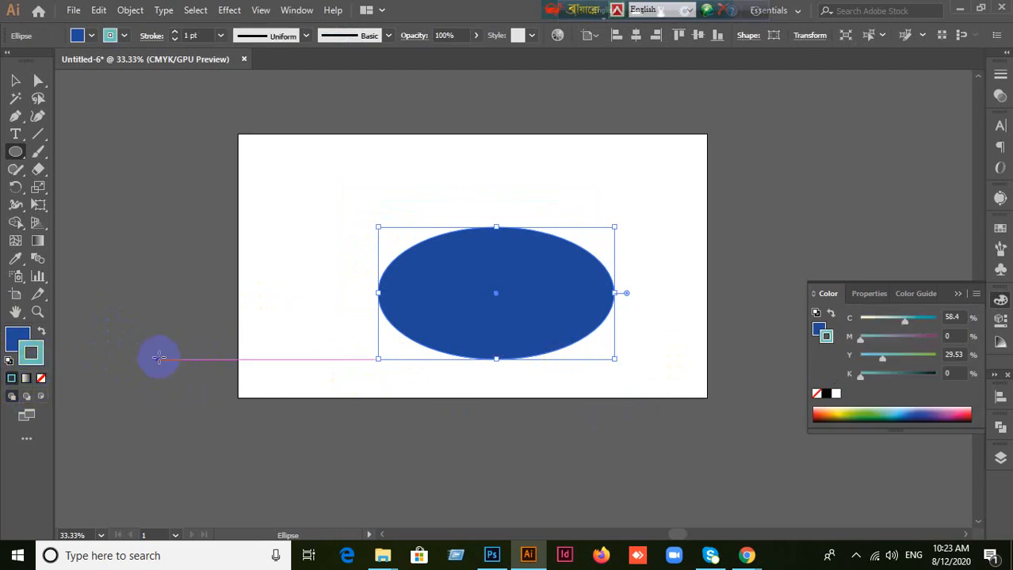
double_click(33, 352)
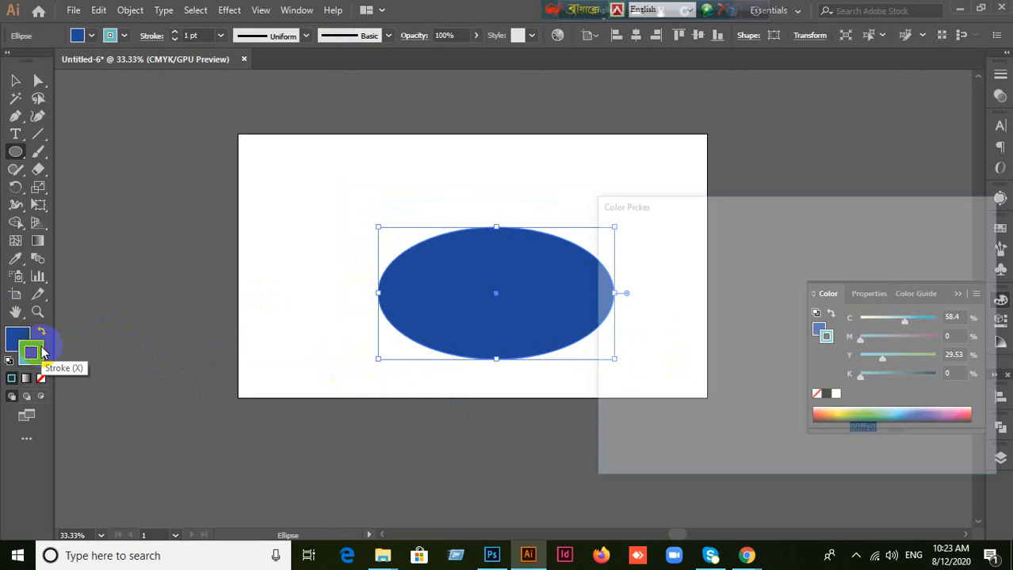
mouse_move(796, 257)
left_mouse_down()
mouse_move(786, 248)
mouse_move(617, 382)
mouse_move(599, 413)
mouse_move(603, 431)
left_mouse_up()
left_click(954, 252)
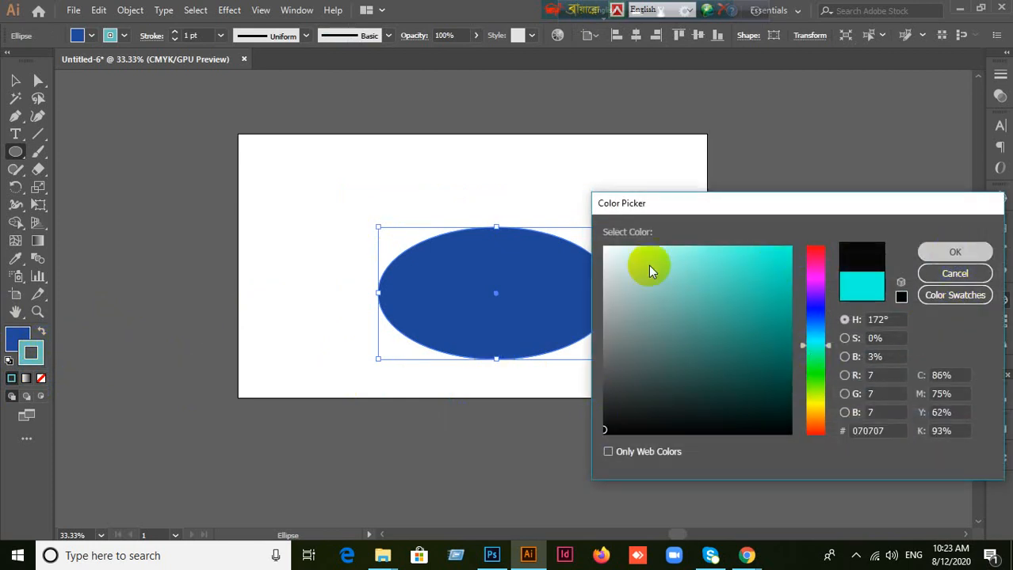
left_click(198, 37)
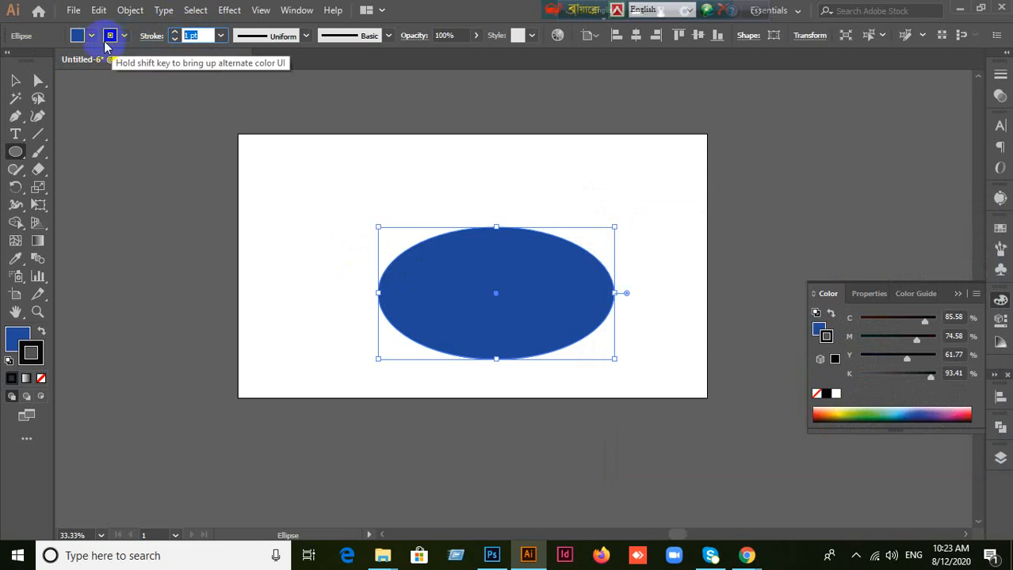
type("10")
key("Return")
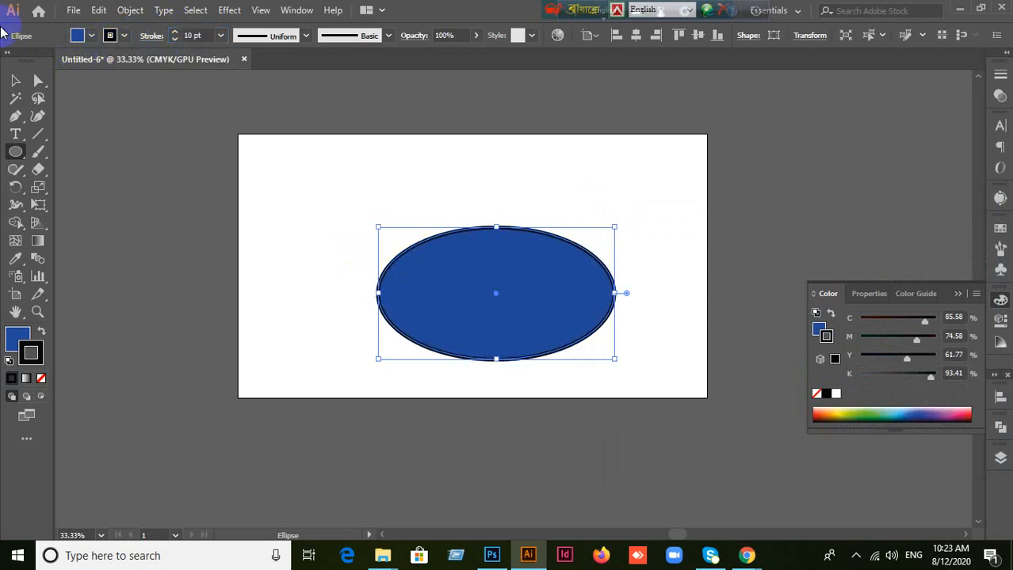
Step: Deselect the ellipse, shift it towards the artboard's upper left, and delete it
left_click(15, 80)
left_click(267, 149)
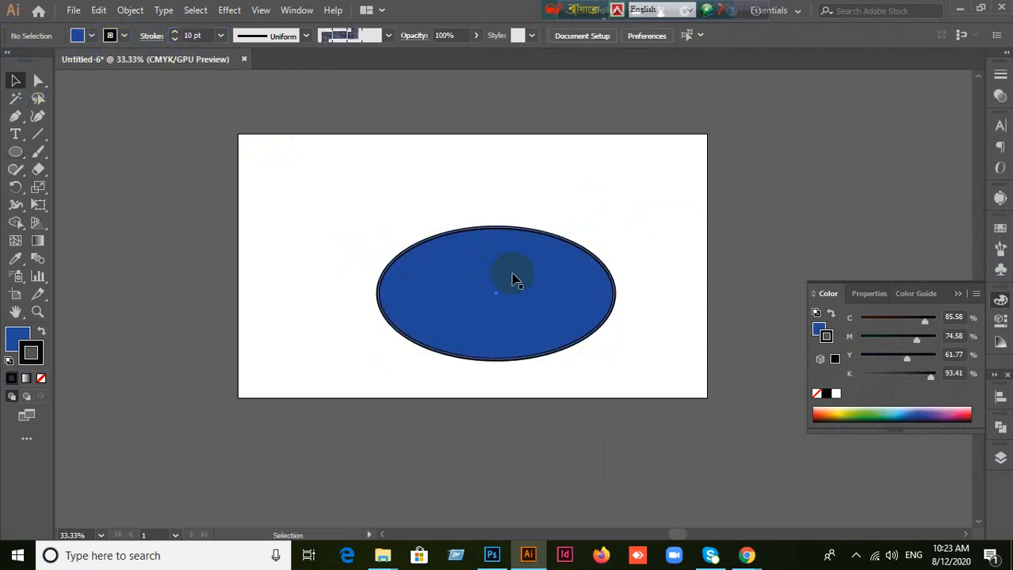
left_click_drag(513, 275, 455, 239)
key("Delete")
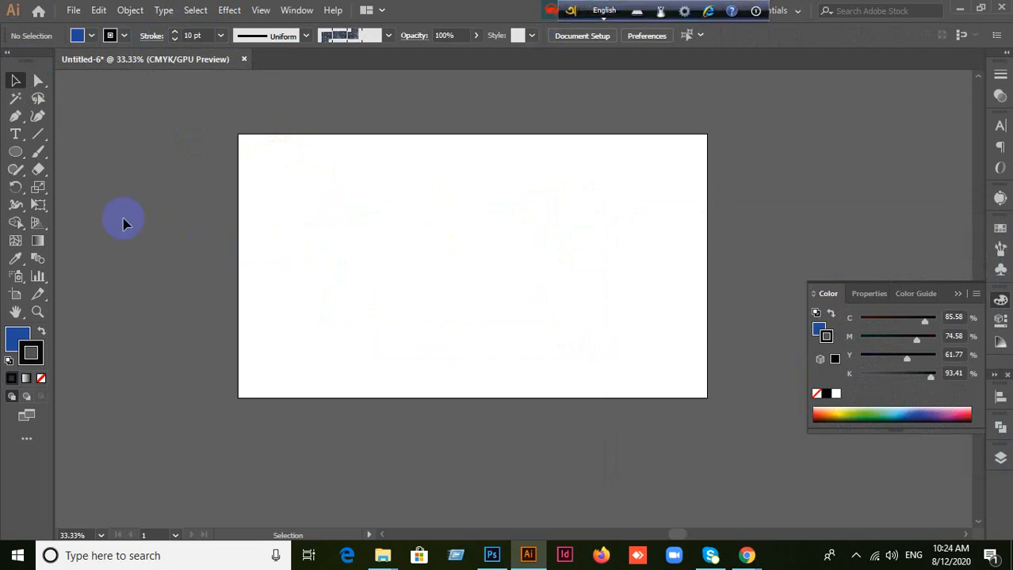
Step: Draw a large upright hexagon with the Polygon tool, remove its stroke, and reapply the solid near-black stroke
left_click_drag(16, 152, 83, 209)
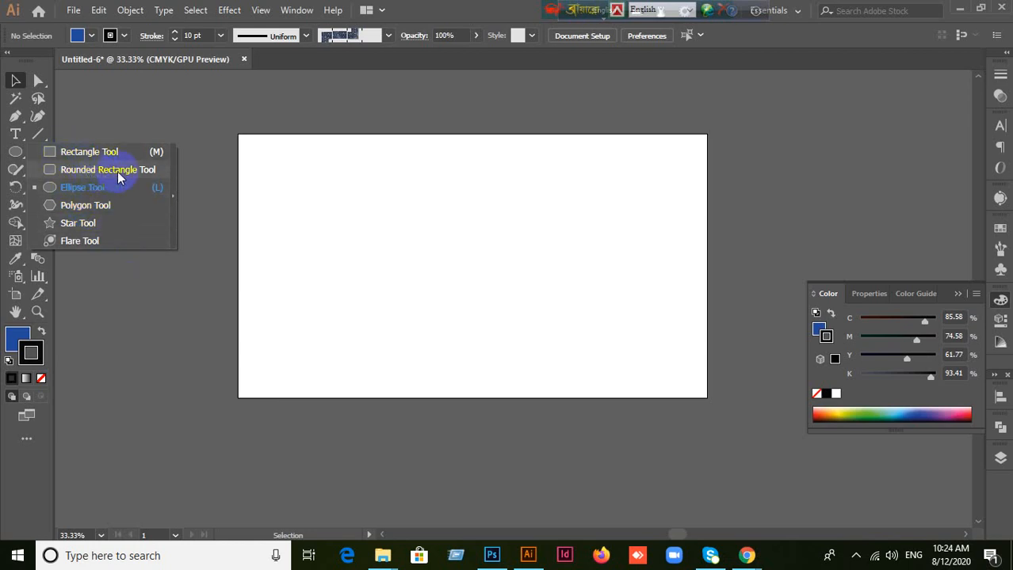
left_click(91, 208)
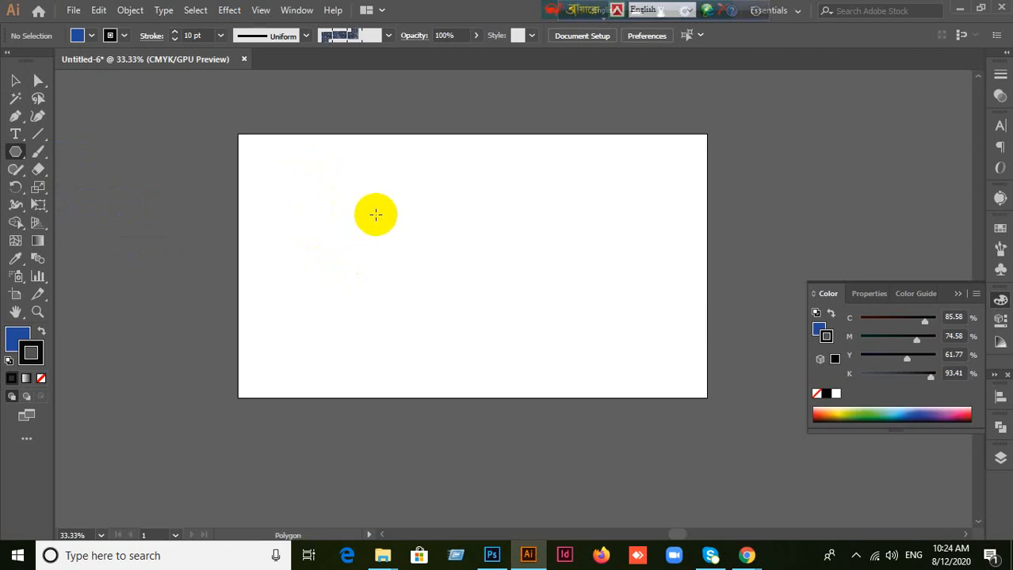
left_click_drag(317, 176, 520, 292)
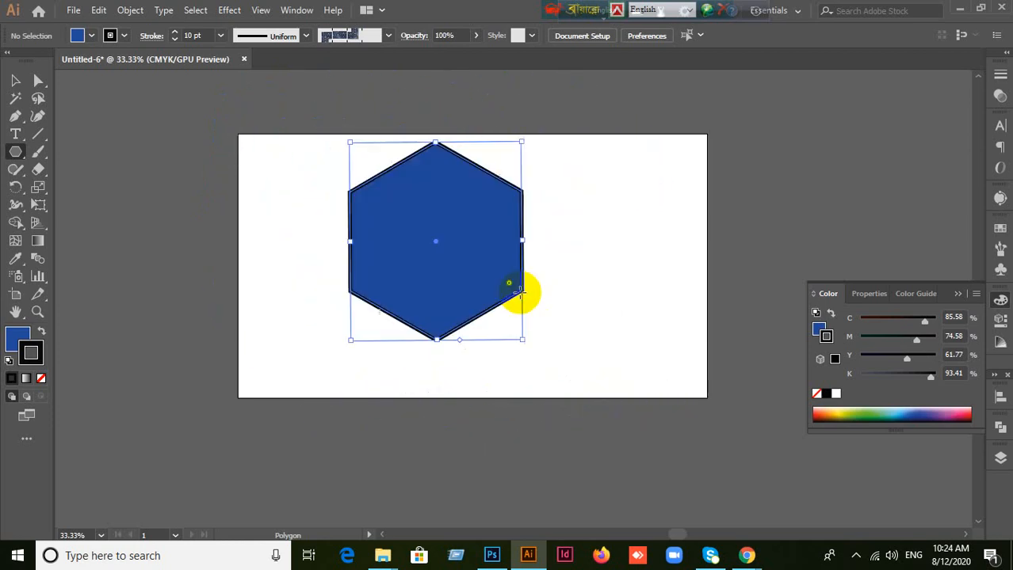
left_click(42, 379)
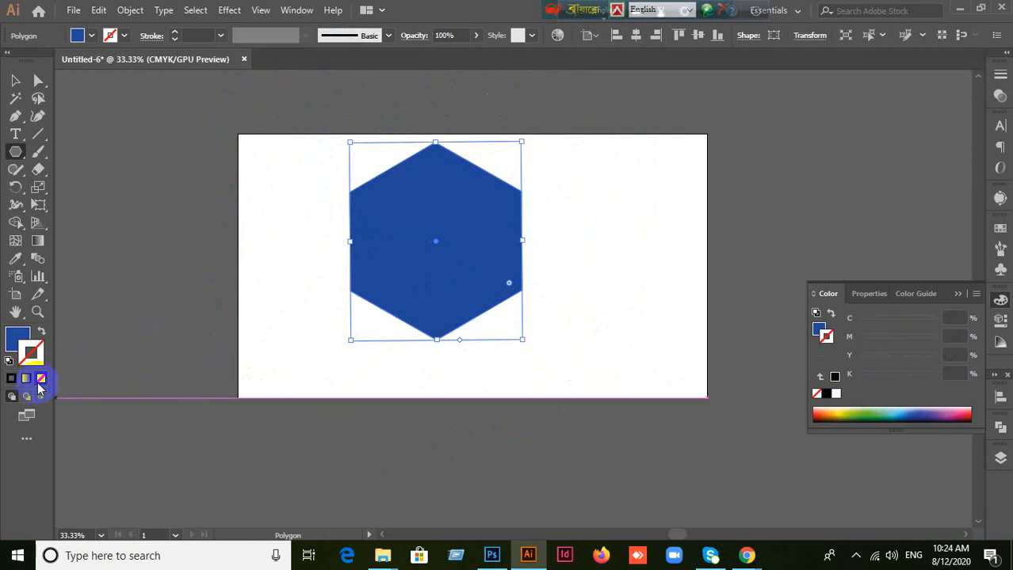
left_click(11, 379)
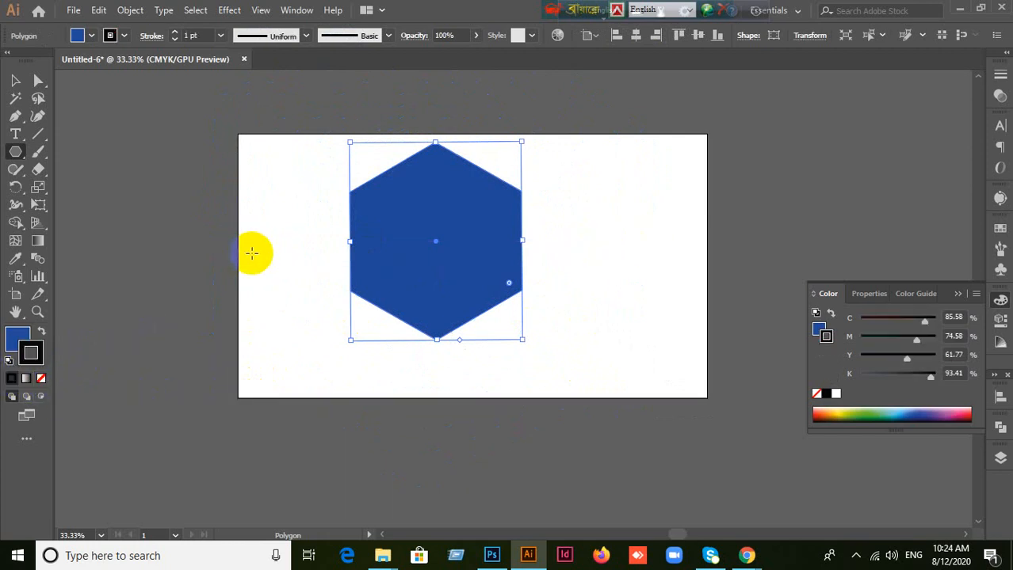
Step: Delete the large upright hexagon from the artboard
left_click(15, 80)
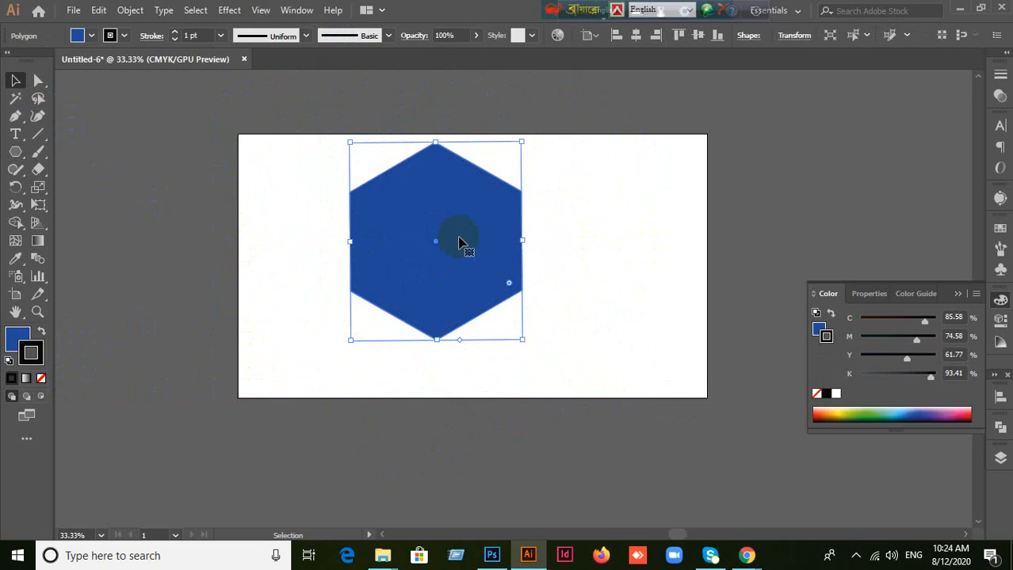
key("Delete")
Step: Draw a tilted polygon about 551 × 605 px with the Polygon tool, varying the side count while drawing and finishing with six sides
left_click(15, 151)
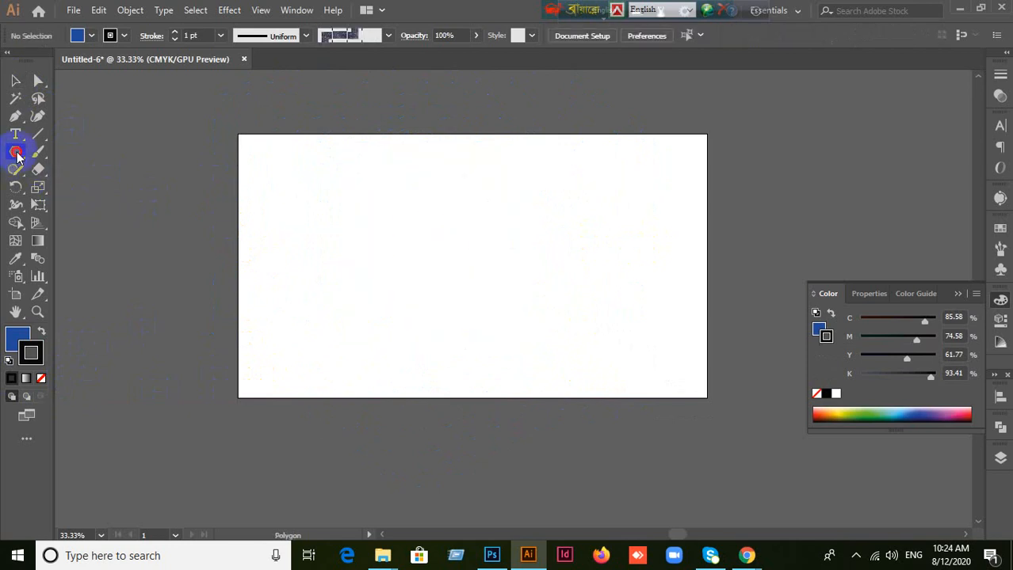
mouse_move(366, 199)
left_mouse_down()
mouse_move(448, 254)
mouse_move(473, 286)
left_mouse_up()
key("Up")
key("Up")
key("Down")
key("Down")
key("Down")
key("Down")
key("Up")
key("Up")
key("Up")
key("Down")
key("Down")
key("Down")
key("Down")
key("Up")
key("Up")
key("Up")
key("space")
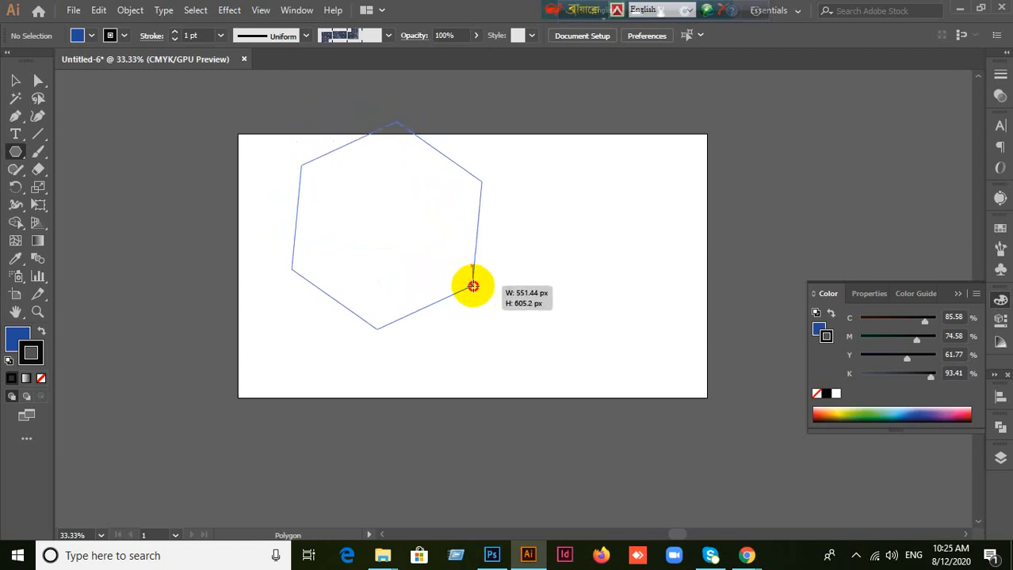
key("Down")
left_click_drag(473, 286, 473, 286)
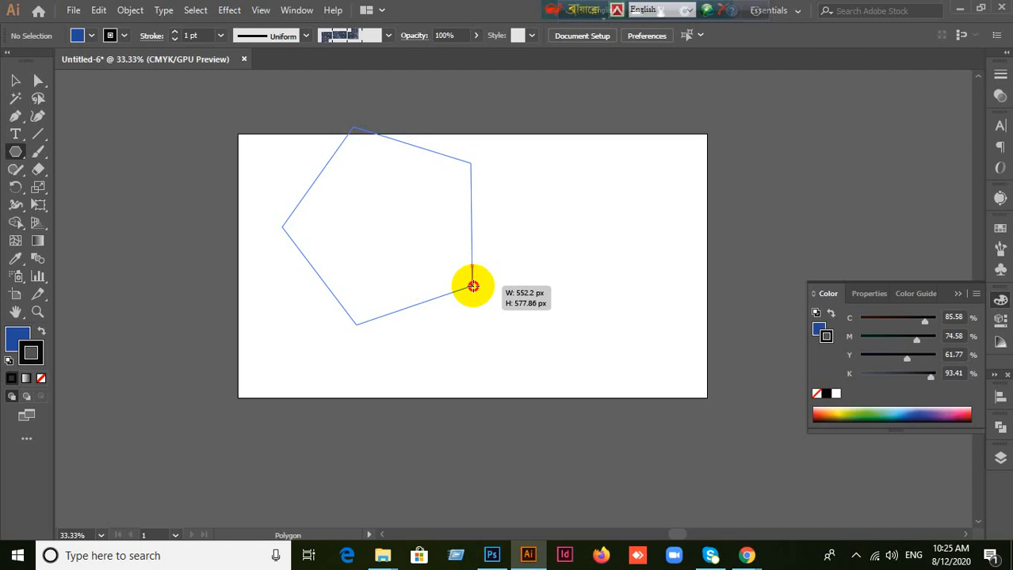
key("Down")
key("Down")
left_click_drag(473, 286, 473, 286)
key("Up")
key("Up")
key("Up")
key("Up")
key("Up")
key("Up")
key("Up")
key("Up")
key("Up")
key("Up")
key("Up")
key("Up")
key("Up")
key("Up")
key("Up")
key("Up")
key("Up")
key("Up")
key("Up")
key("Up")
key("Up")
key("Up")
key("Up")
key("Up")
key("Up")
key("Up")
key("Up")
key("Up")
key("Up")
key("Down")
key("Down")
key("Down")
key("Down")
key("Down")
key("Down")
key("Down")
key("Down")
key("Up")
key("Up")
key("Up")
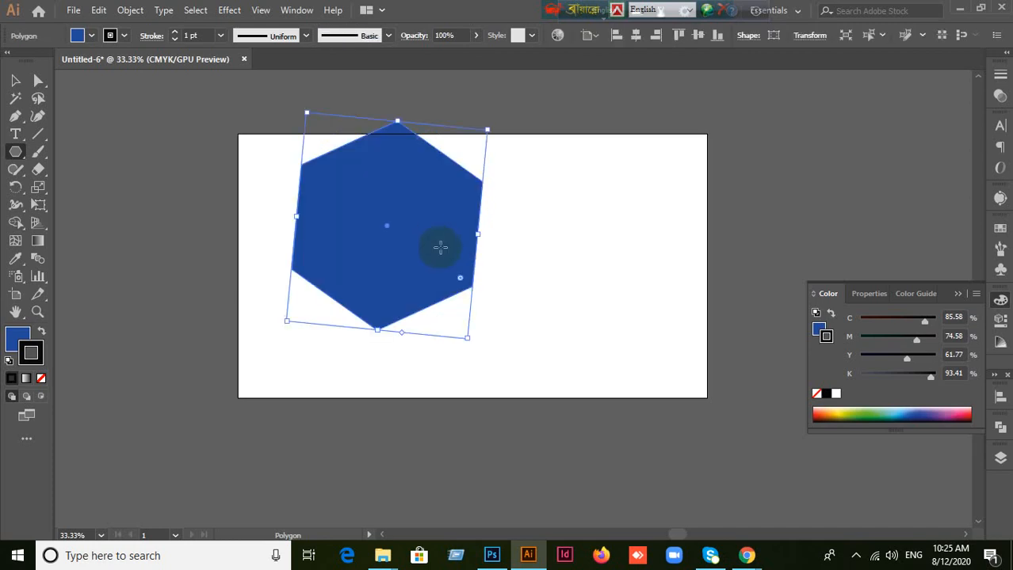
Step: Delete the tilted hexagon, draw a small polygon near the artboard's upper left, and delete that too
key("Delete")
mouse_move(314, 185)
left_mouse_down()
mouse_move(368, 305)
mouse_move(333, 240)
left_mouse_up()
key("Delete")
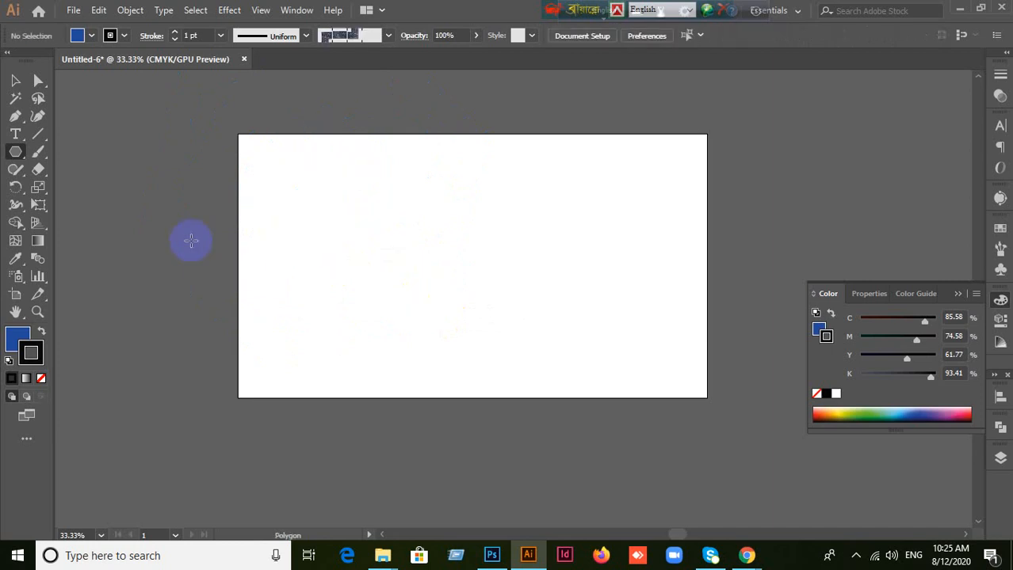
Step: Create a polygon by exact values with a radius of 200 px and 8 sides
left_click(233, 227)
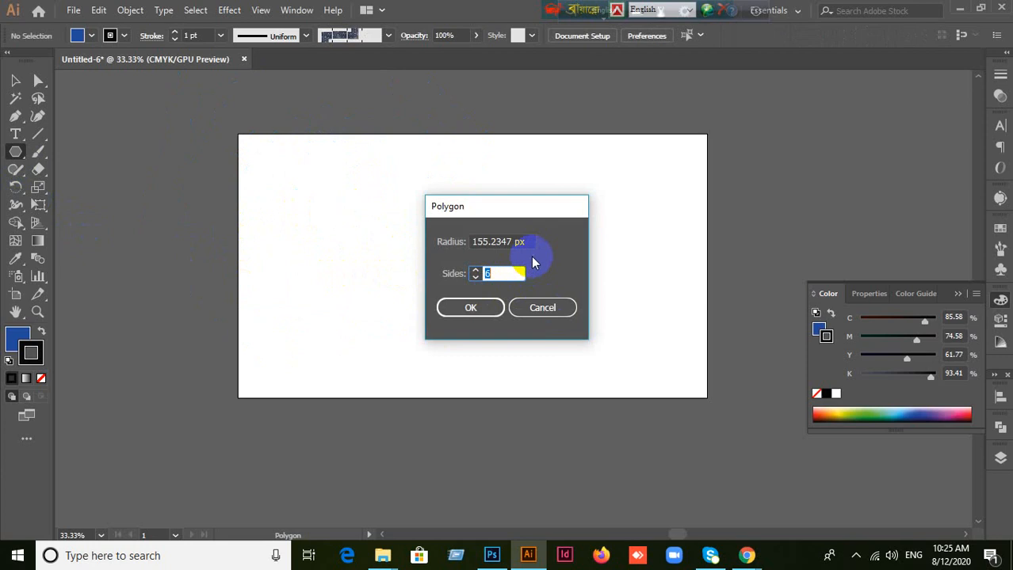
left_click_drag(529, 241, 432, 239)
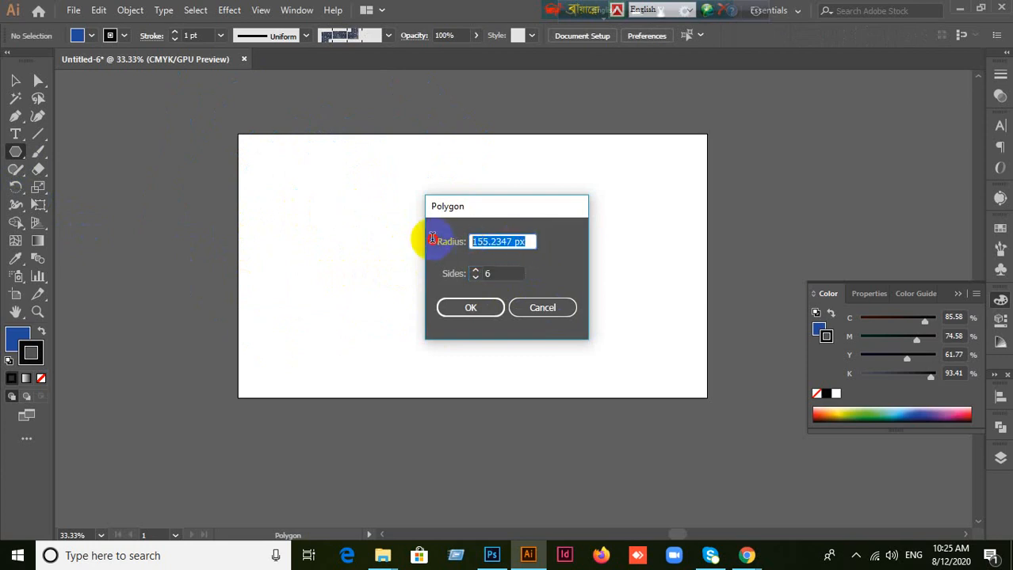
type("2")
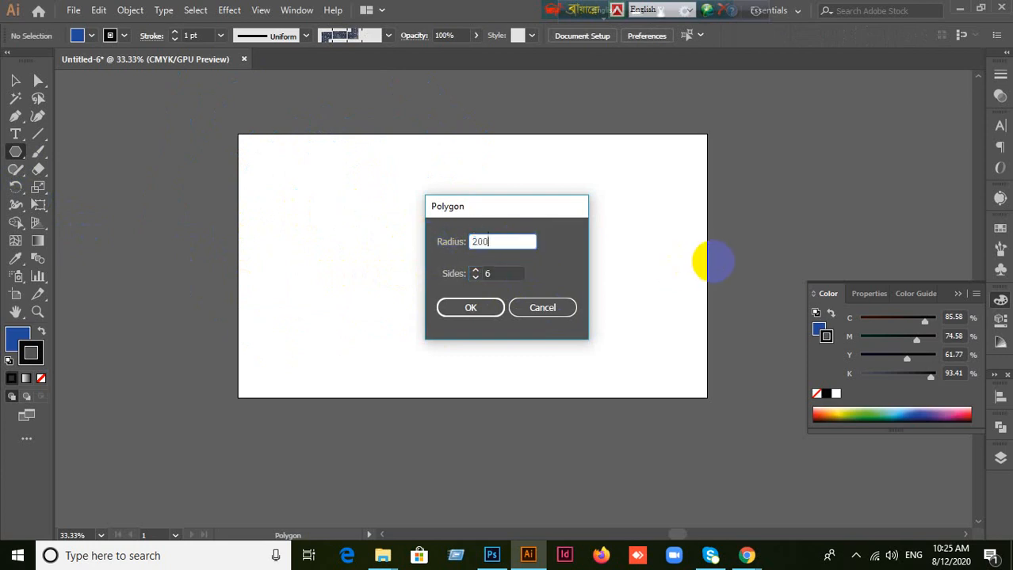
type("00")
left_click_drag(491, 274, 411, 275)
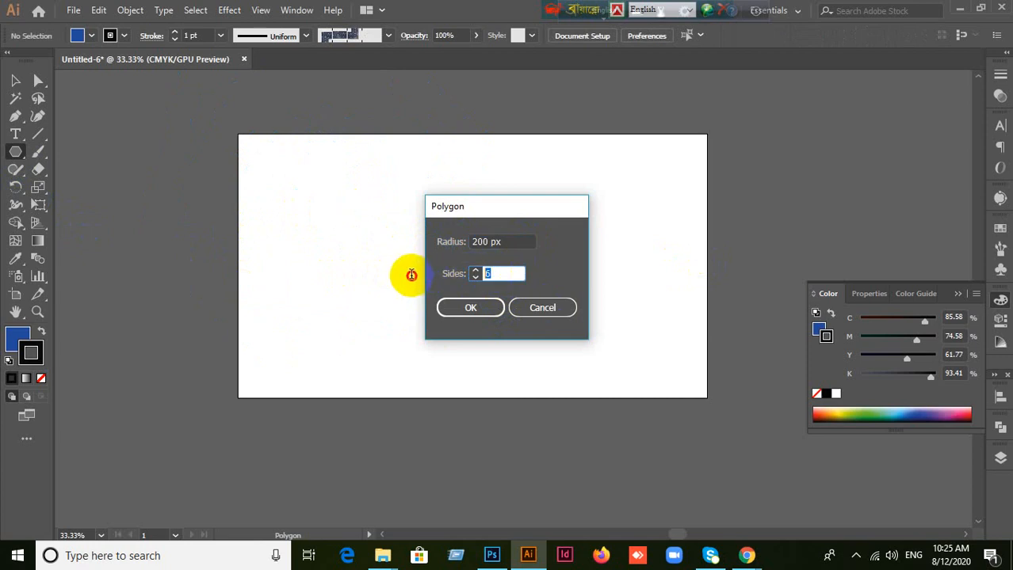
type("8")
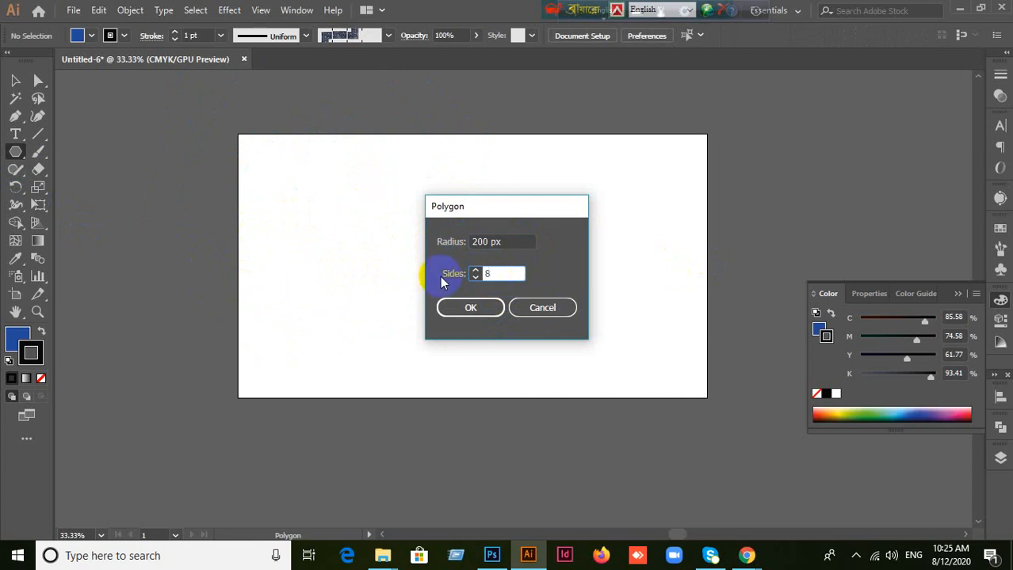
left_click(473, 309)
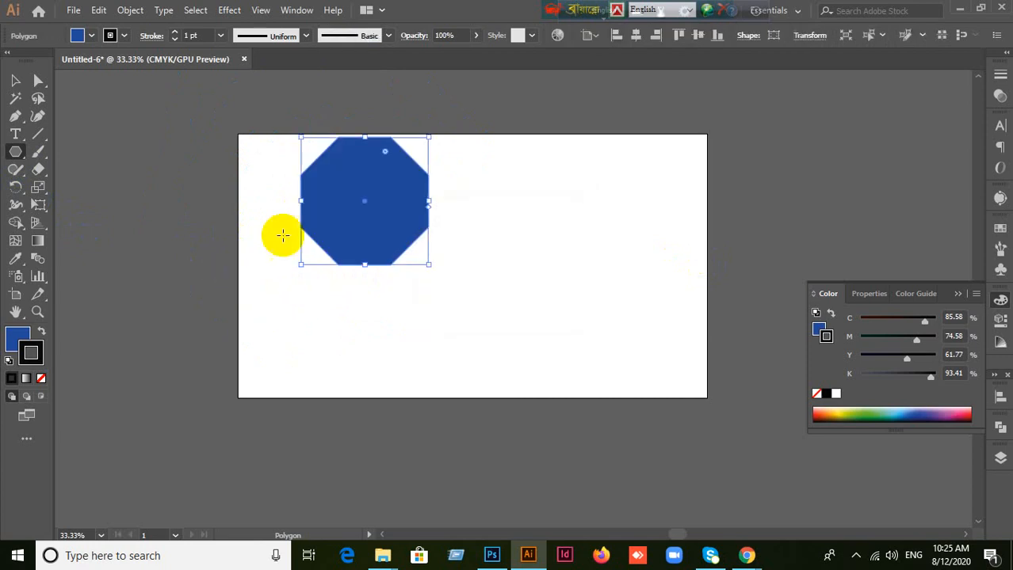
Step: Move the octagon towards the middle of the artboard and delete it
left_click(15, 81)
left_click_drag(406, 220, 460, 252)
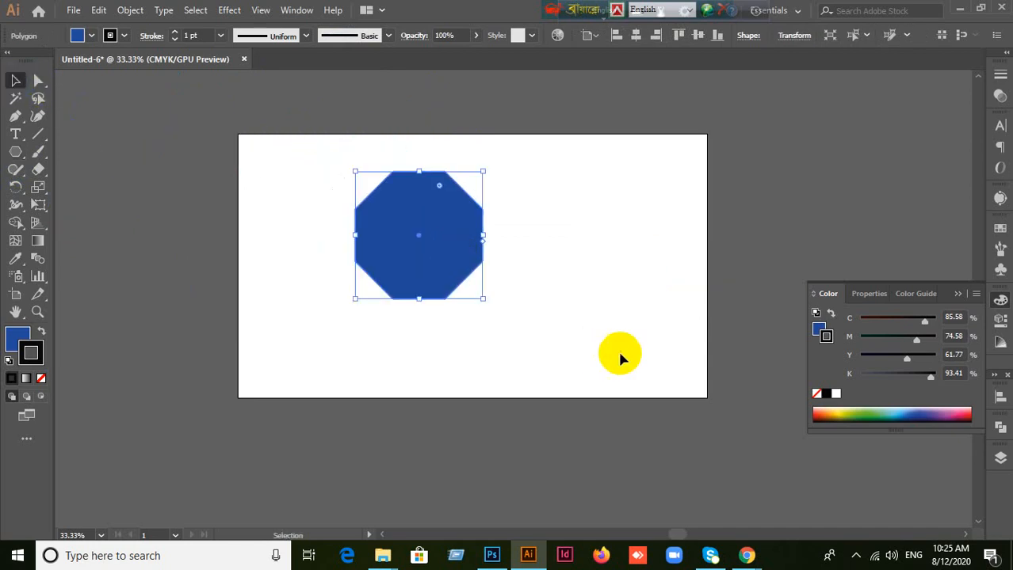
key("Delete")
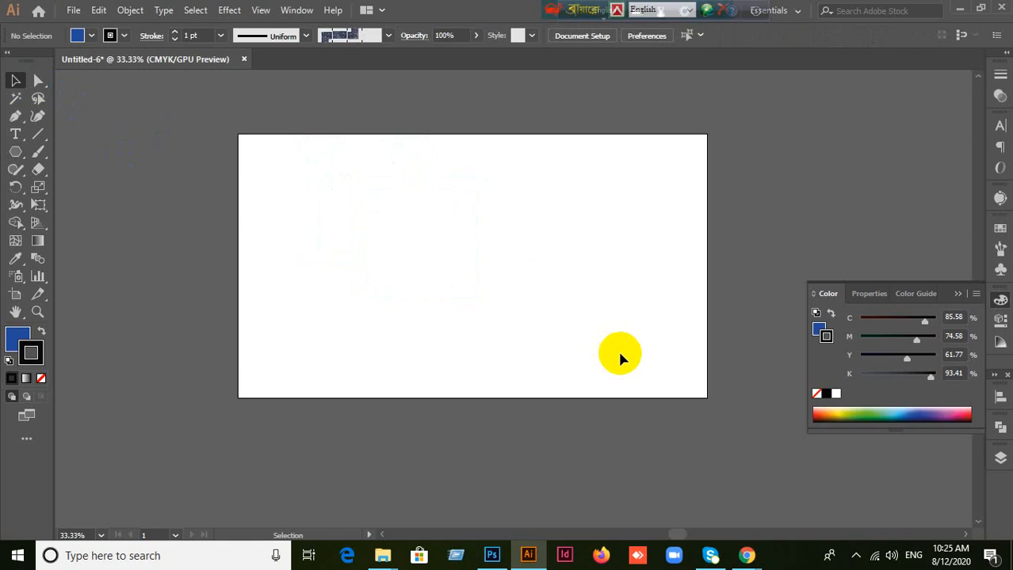
Step: Create a polygon by exact values with 7 sides and a 200 px radius mid-artboard, and delete it
left_click(15, 151)
left_click(436, 247)
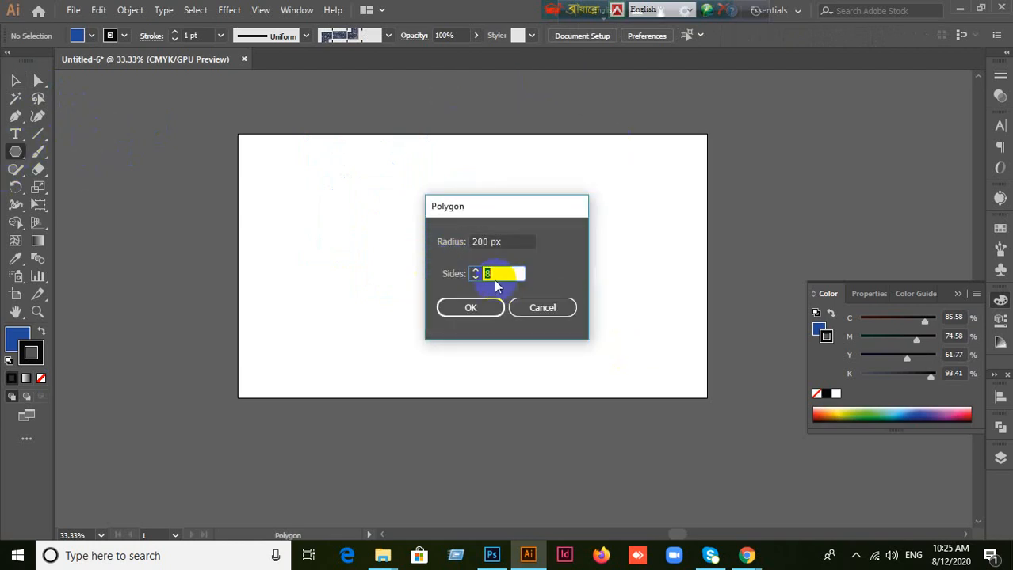
left_click(493, 275)
left_click_drag(498, 275, 439, 277)
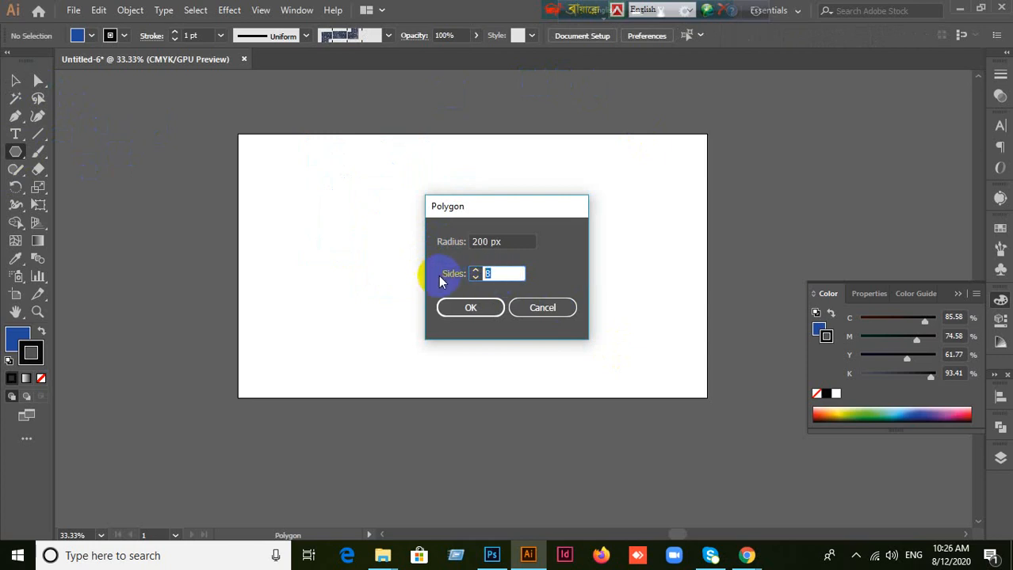
type("7")
left_click(470, 307)
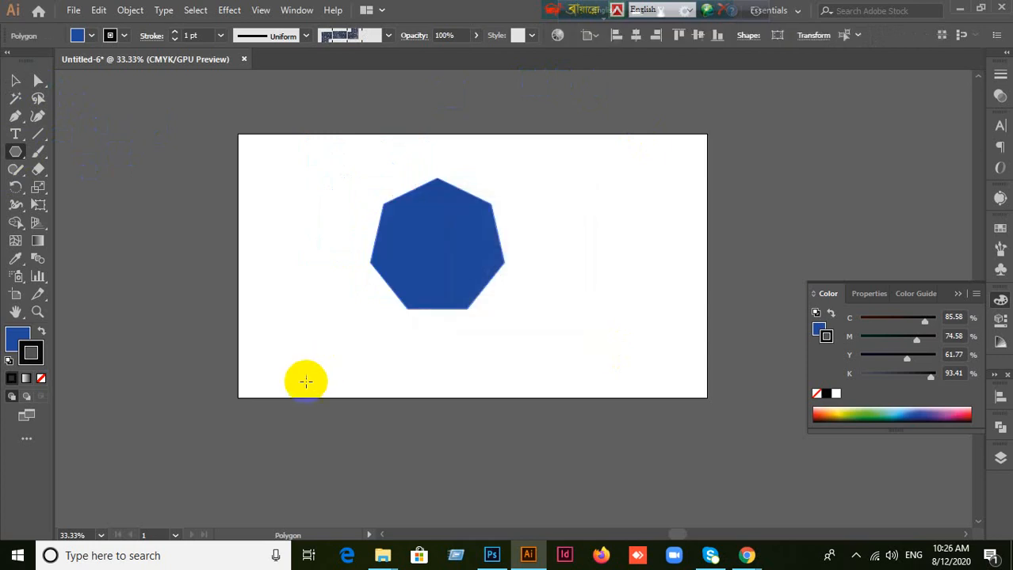
key("Delete")
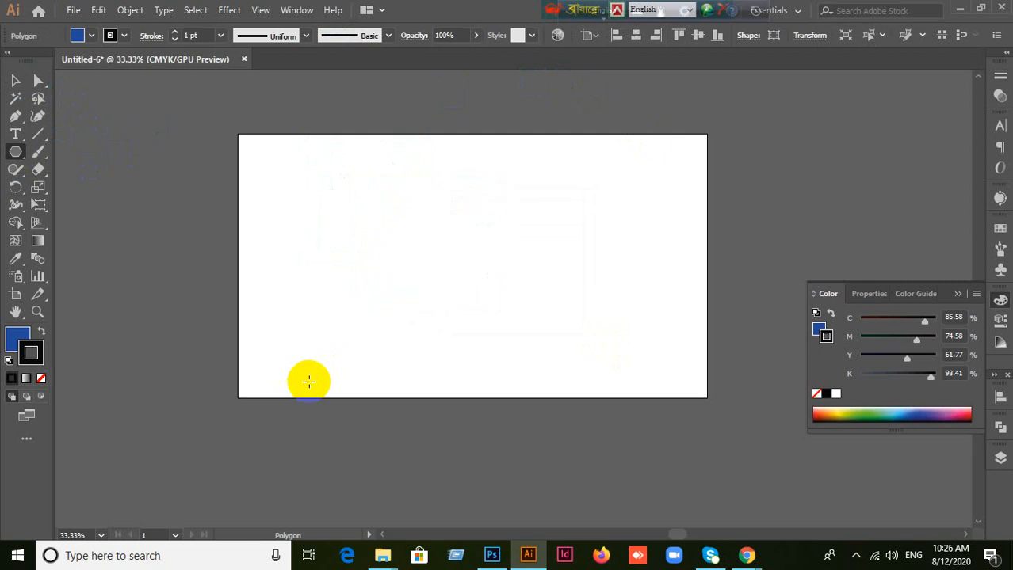
Step: Draw a large tilted five-pointed star with the Star tool over the artboard's upper left, and delete it
left_click(19, 157)
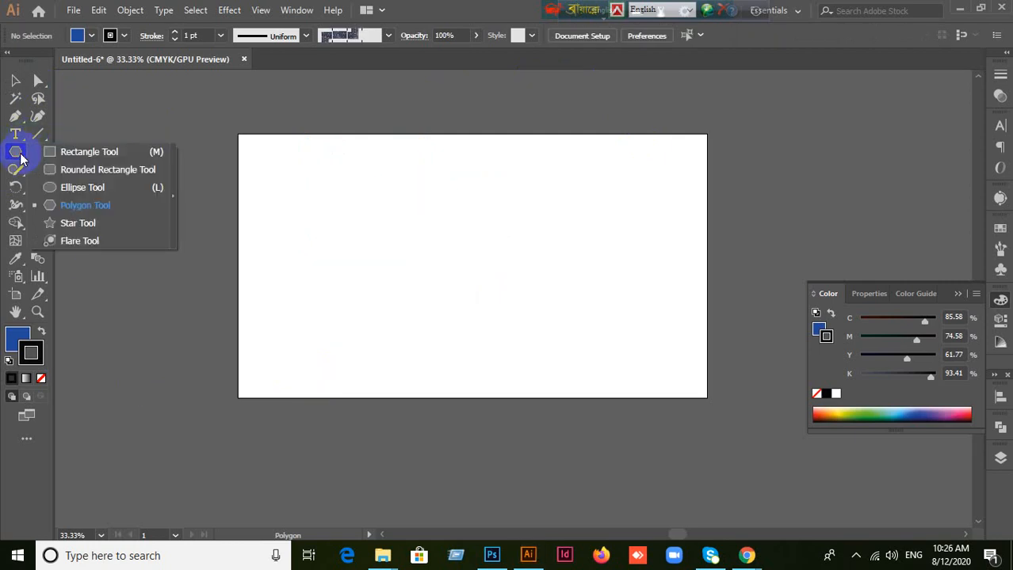
left_click(64, 223)
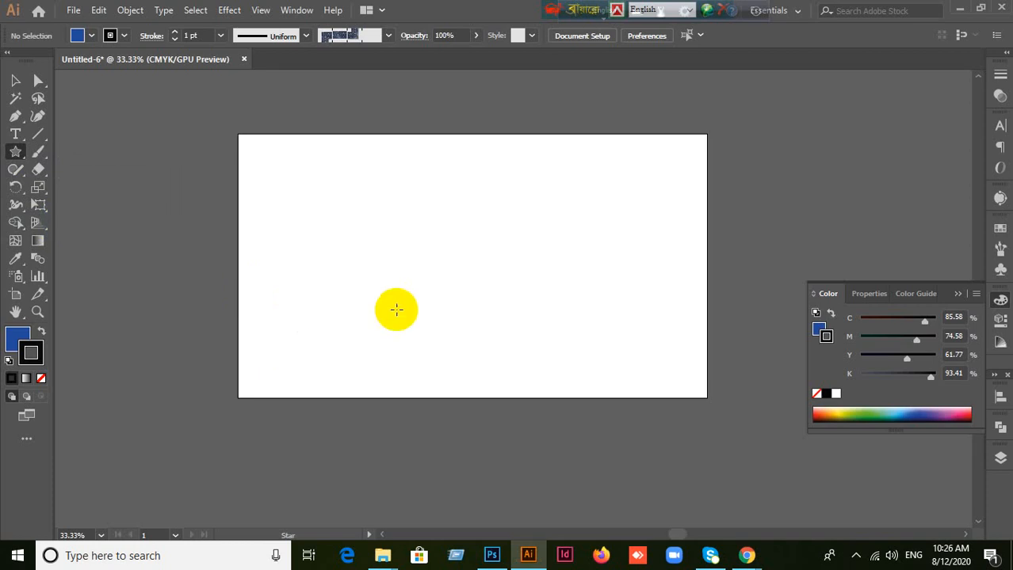
left_click(382, 198)
left_click_drag(382, 198, 465, 277)
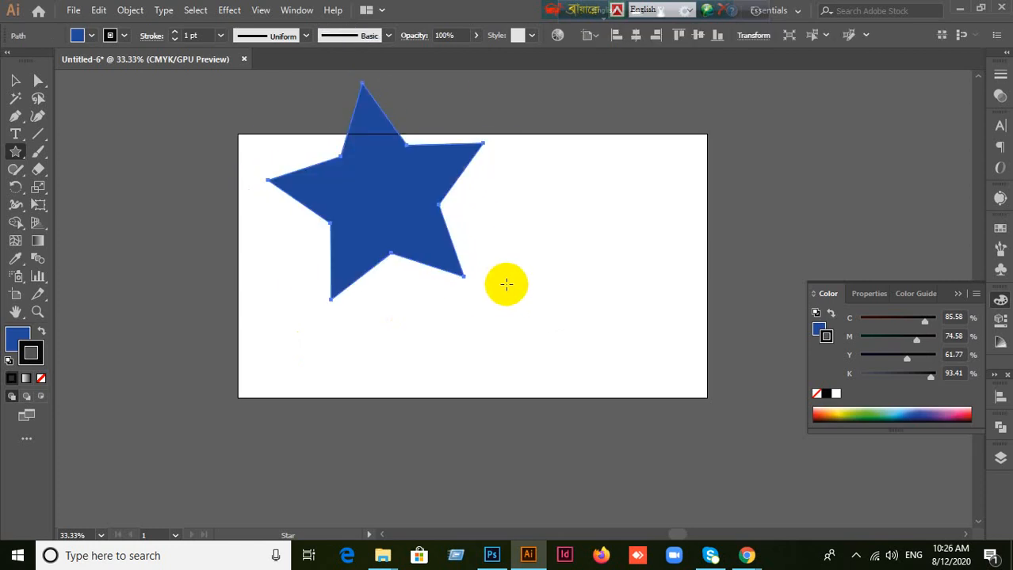
key("Delete")
Step: Create a star by exact values with 8 points and radii of 334.5212 px and 167.2606 px, and delete it
left_click(464, 272)
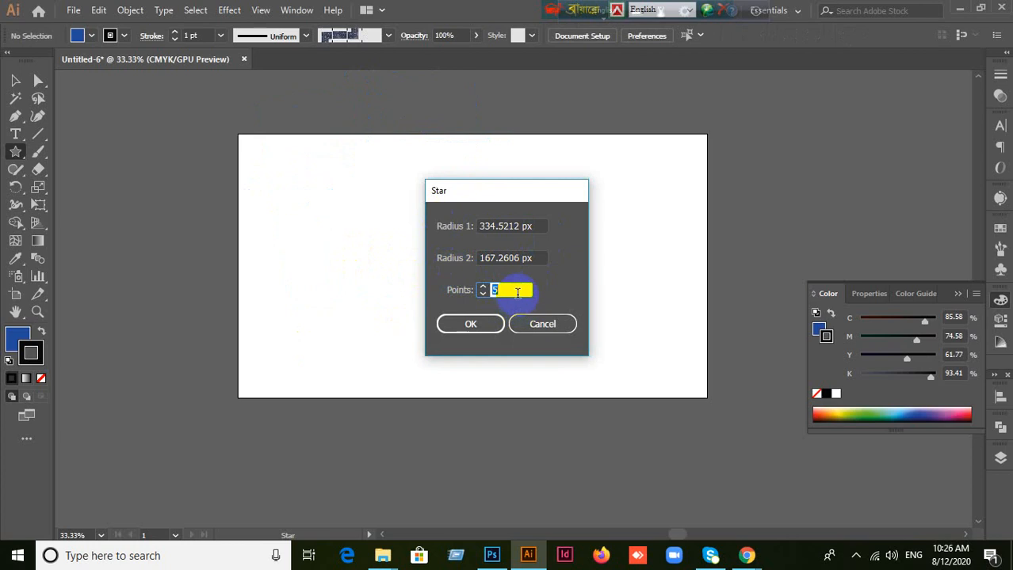
left_click(467, 324)
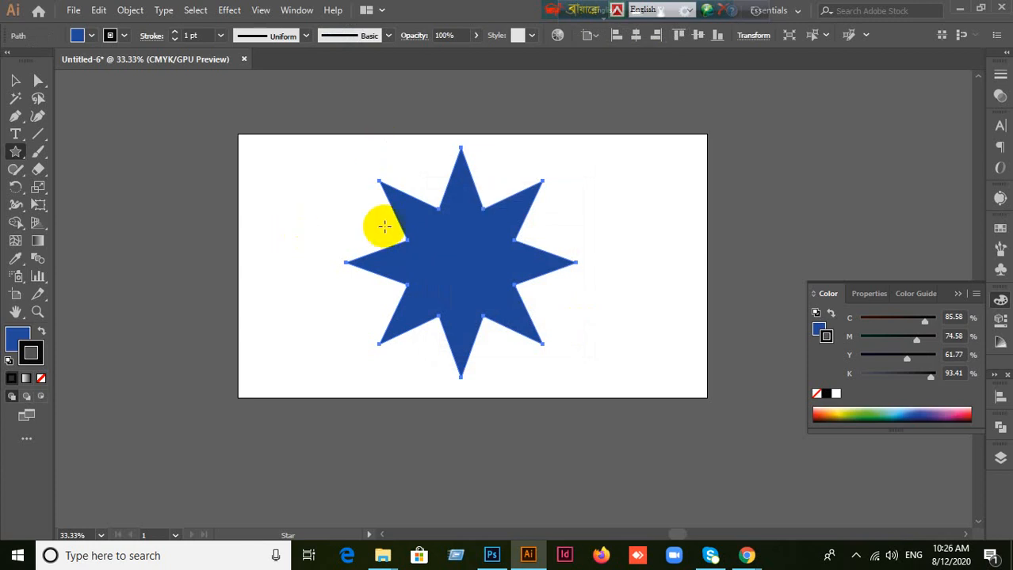
key("Delete")
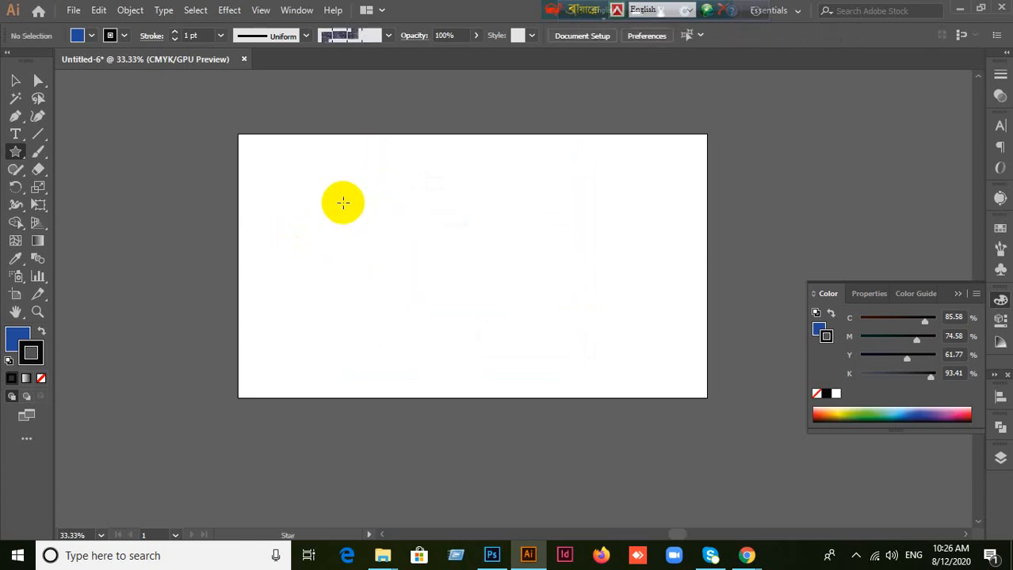
Step: Draw a large star over the artboard's upper left, varying the point count while drawing and finishing with nine points
left_click_drag(343, 203, 427, 287)
key("Up")
key("Up")
key("Up")
key("Up")
key("Up")
key("Up")
key("Up")
key("Up")
key("Down")
key("Down")
key("Down")
key("Down")
key("Down")
key("Down")
key("Down")
key("Down")
key("Down")
key("Down")
key("Down")
key("Down")
key("Down")
key("Up")
key("Up")
key("Up")
key("Up")
key("Up")
key("Up")
key("Up")
key("Up")
key("Up")
key("Up")
key("Up")
key("Up")
key("Up")
key("Up")
key("Down")
key("Down")
key("Down")
key("Down")
key("Down")
key("Down")
key("Down")
key("Down")
key("Down")
key("Down")
key("Down")
key("Down")
key("Down")
key("Down")
key("Up")
key("Up")
key("Up")
key("Up")
key("Up")
key("Up")
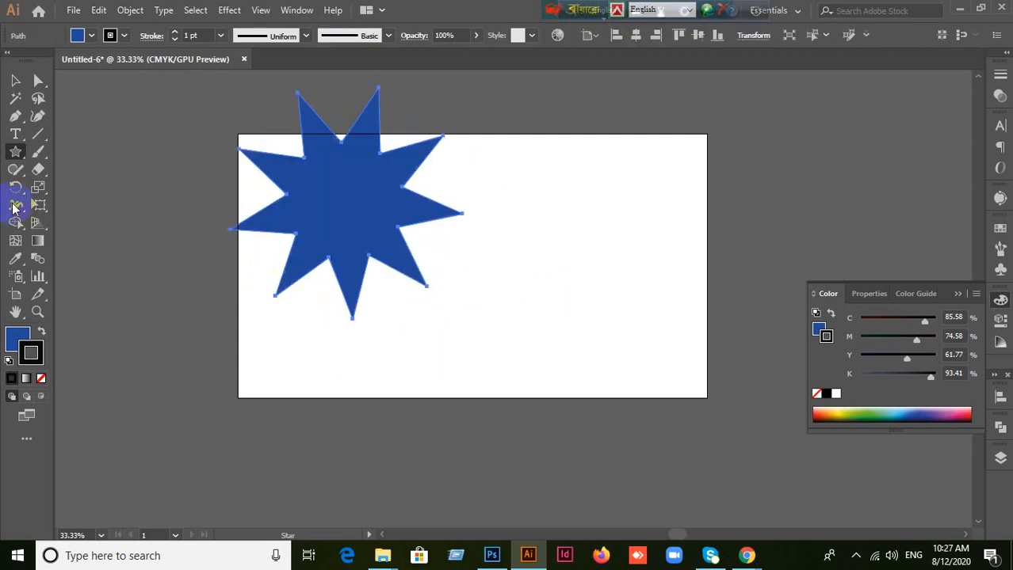
Step: Draw an ellipse about 305 × 339 px on the artboard's right side, and undo it
left_click(16, 152)
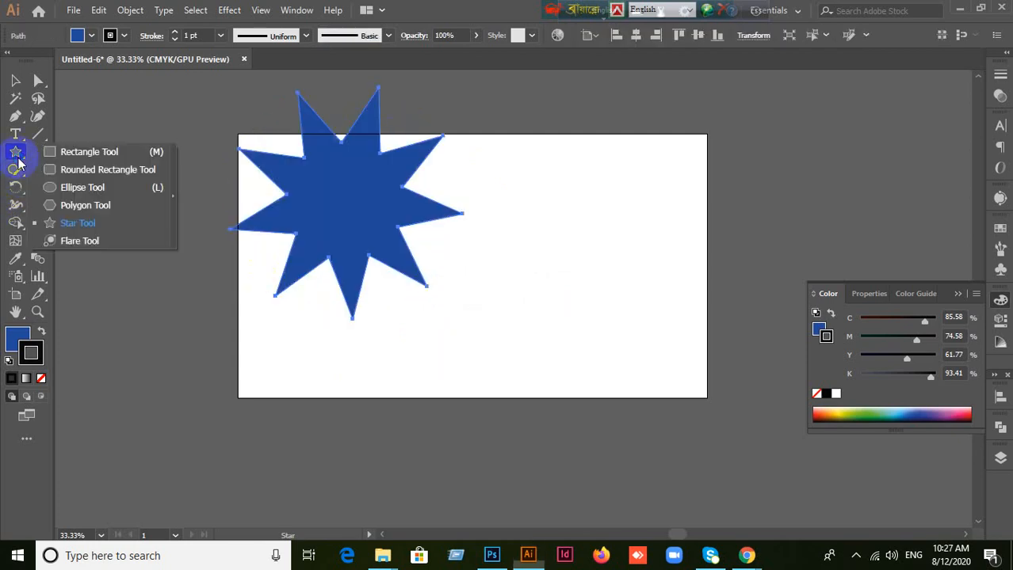
left_click(92, 189)
left_click_drag(574, 190, 678, 306)
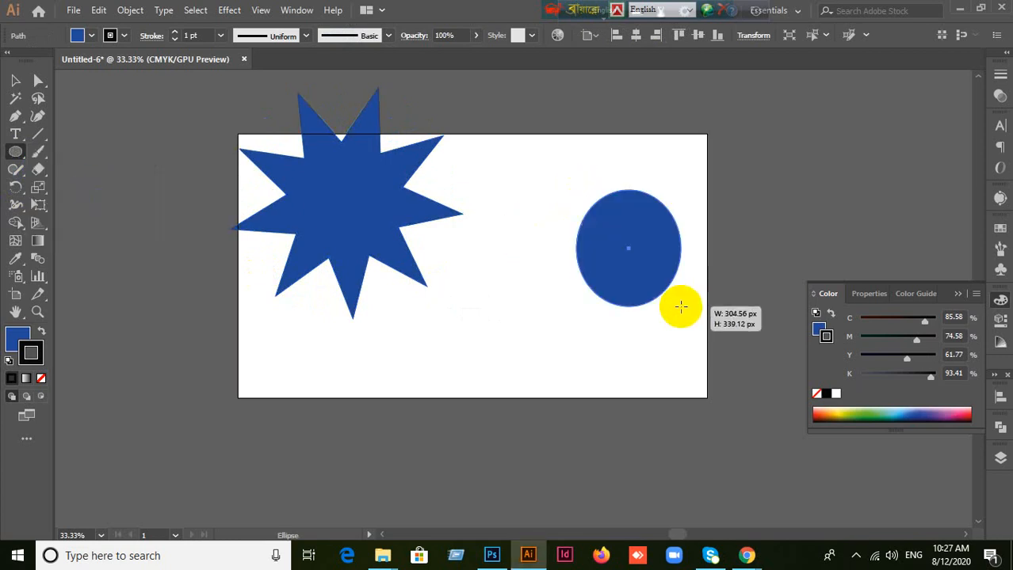
key("ctrl+z")
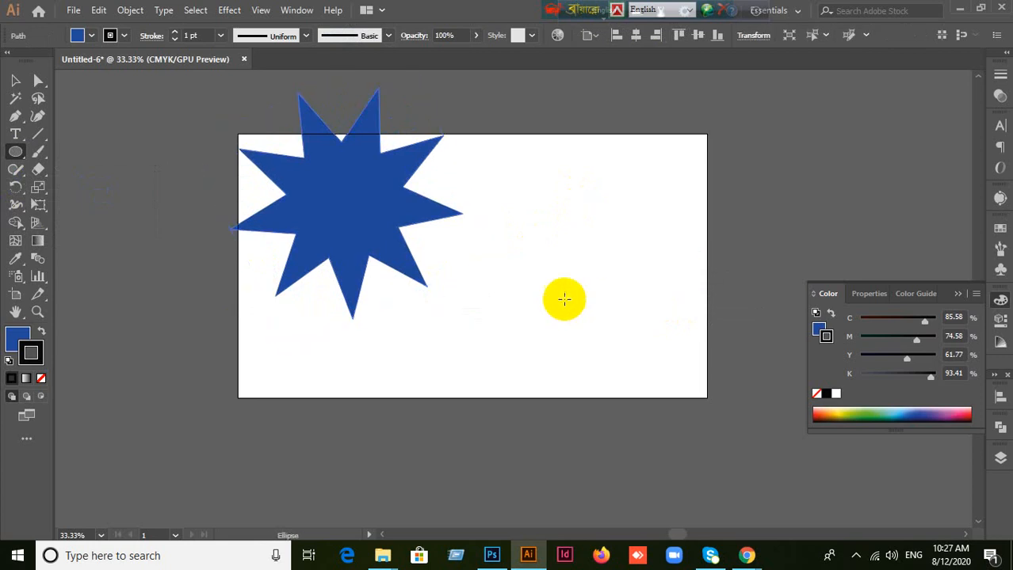
Step: Select the nine-pointed star, shift it slightly right and down, and delete it
left_click(15, 80)
left_click(354, 223)
left_click_drag(354, 223, 397, 235)
key("Delete")
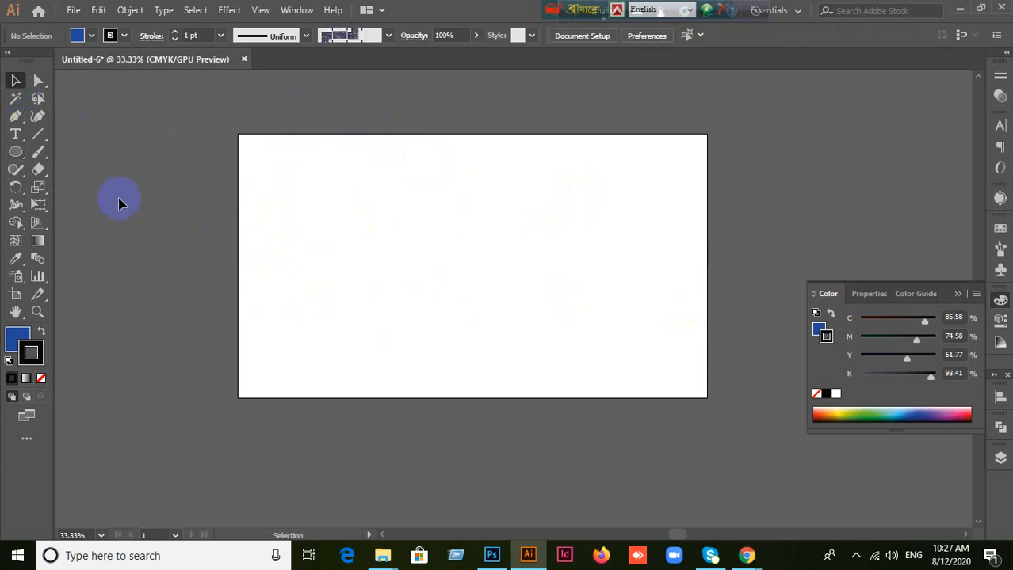
Step: Draw a lens flare with the Flare tool, centred near the artboard's upper-left corner with its end ring near the lower right
left_click(8, 154)
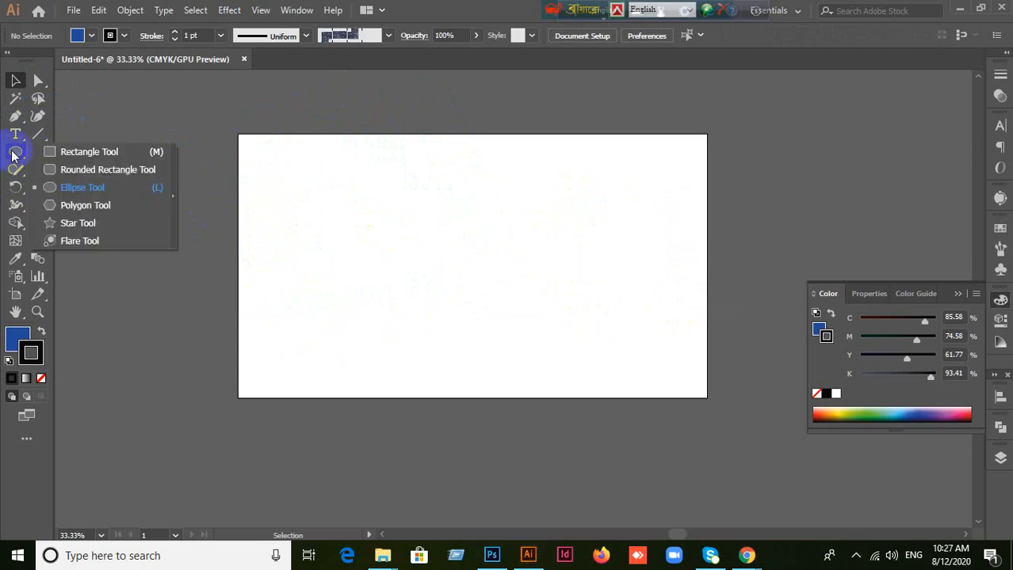
left_click(83, 241)
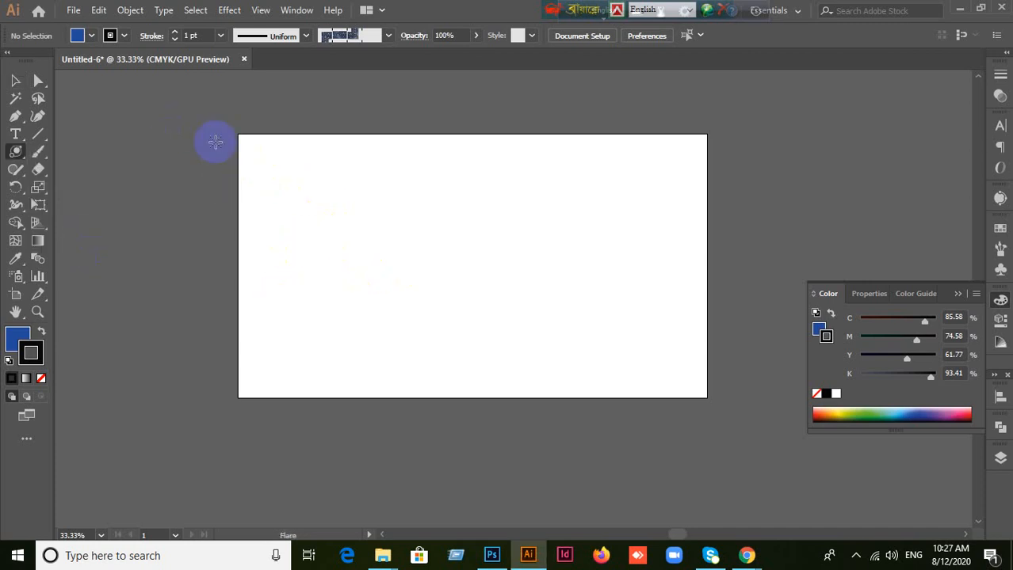
left_click_drag(207, 136, 268, 177)
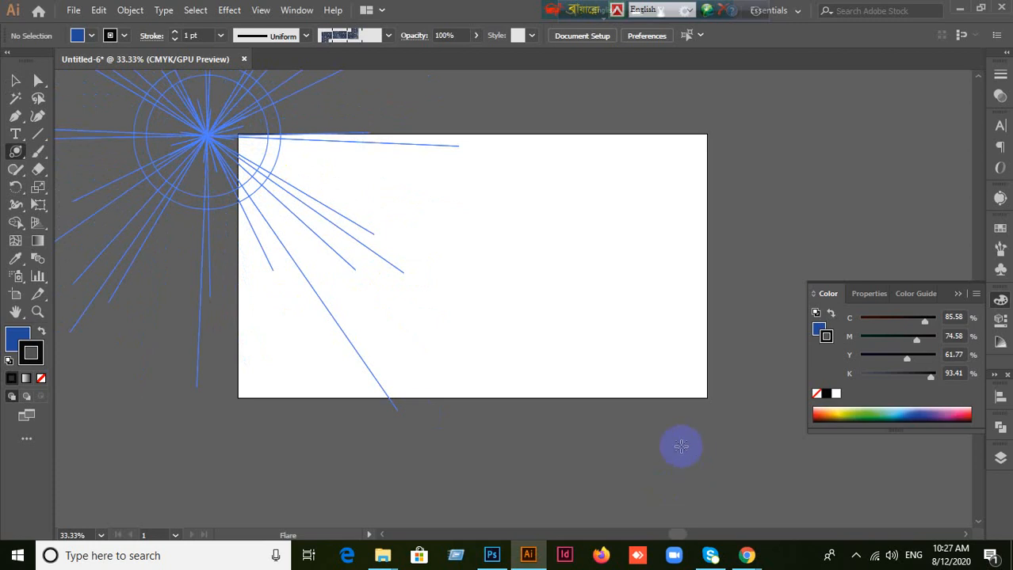
left_click(391, 380)
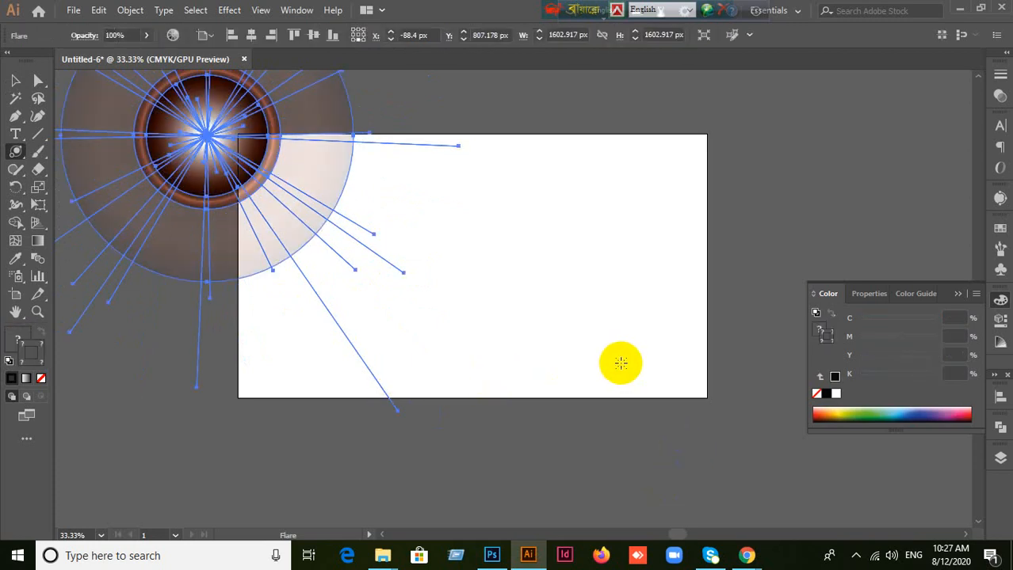
left_click(625, 363)
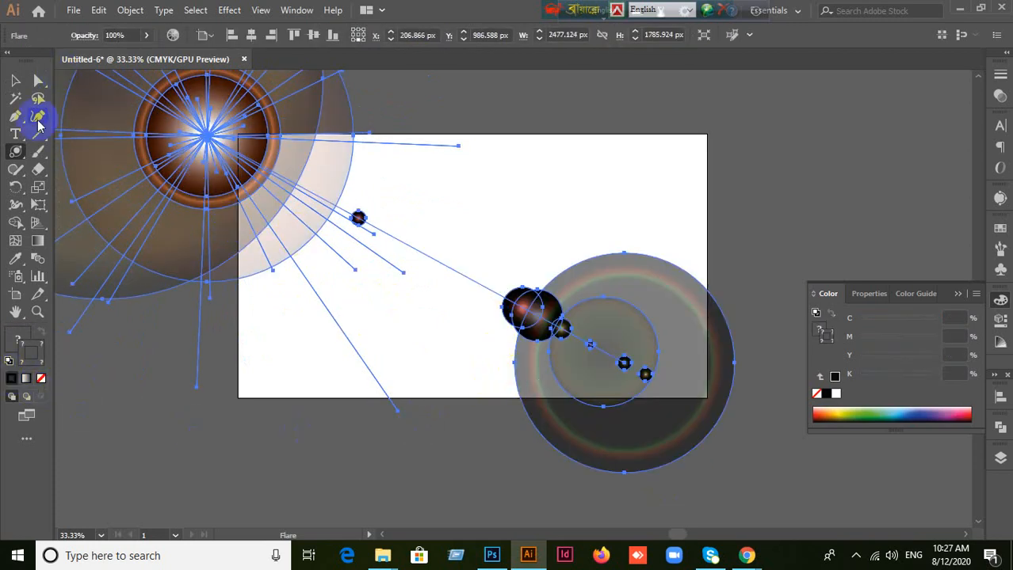
left_click(15, 80)
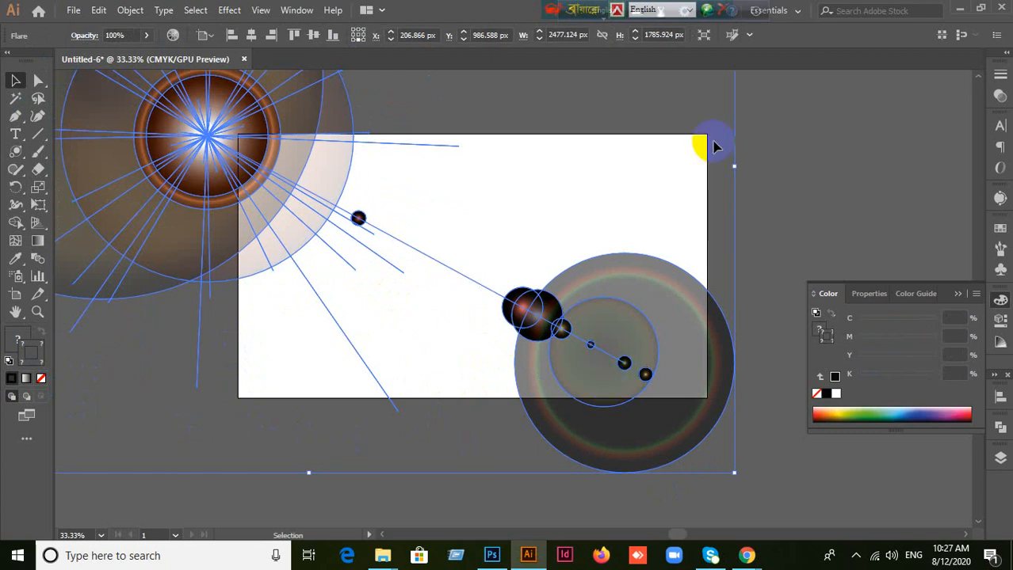
Step: Delete the large lens flare from the artboard
key("ctrl+alt")
left_click(872, 118)
left_click(240, 184)
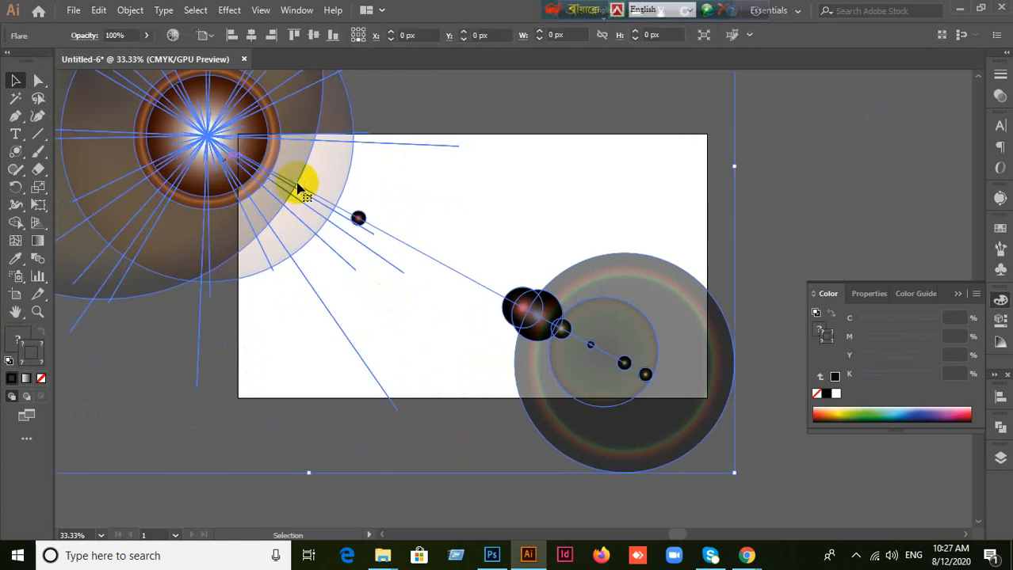
key("Delete")
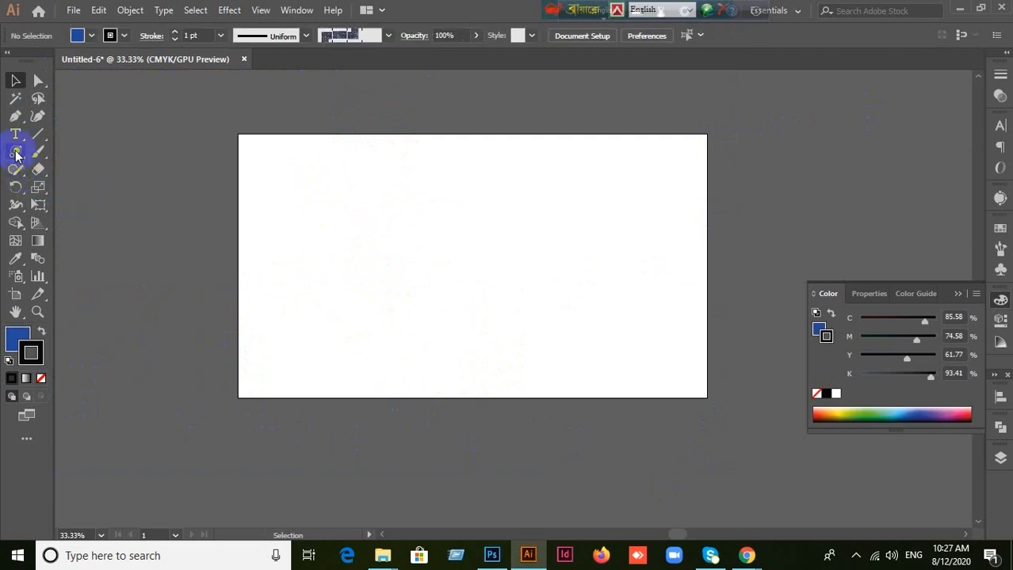
Step: Draw a smaller lens flare centred on the artboard's upper-left corner, with its end ring near the lower-right corner, and deselect it
left_click_drag(15, 151, 79, 240)
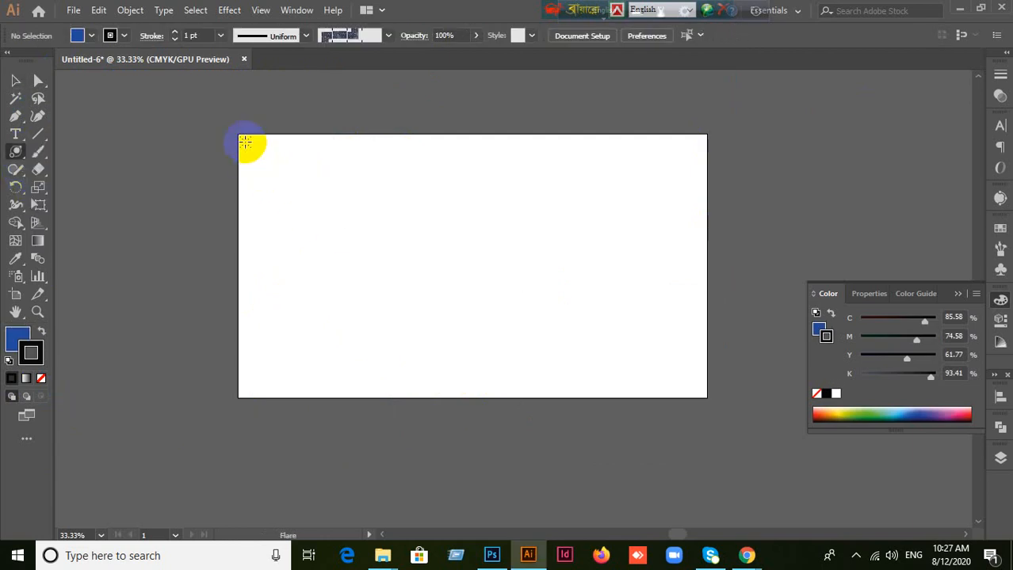
left_click_drag(246, 142, 284, 169)
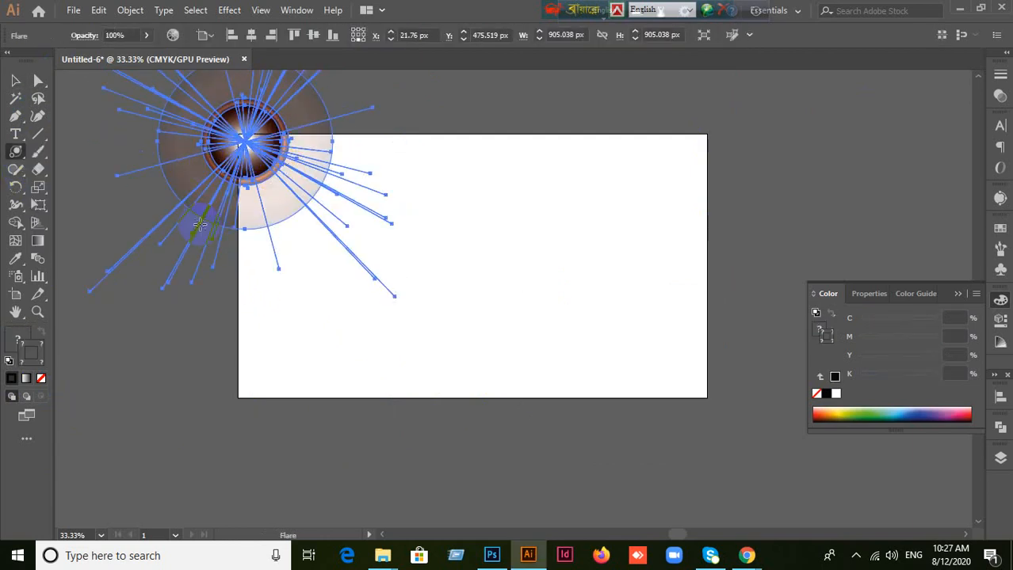
left_click_drag(599, 338, 595, 369)
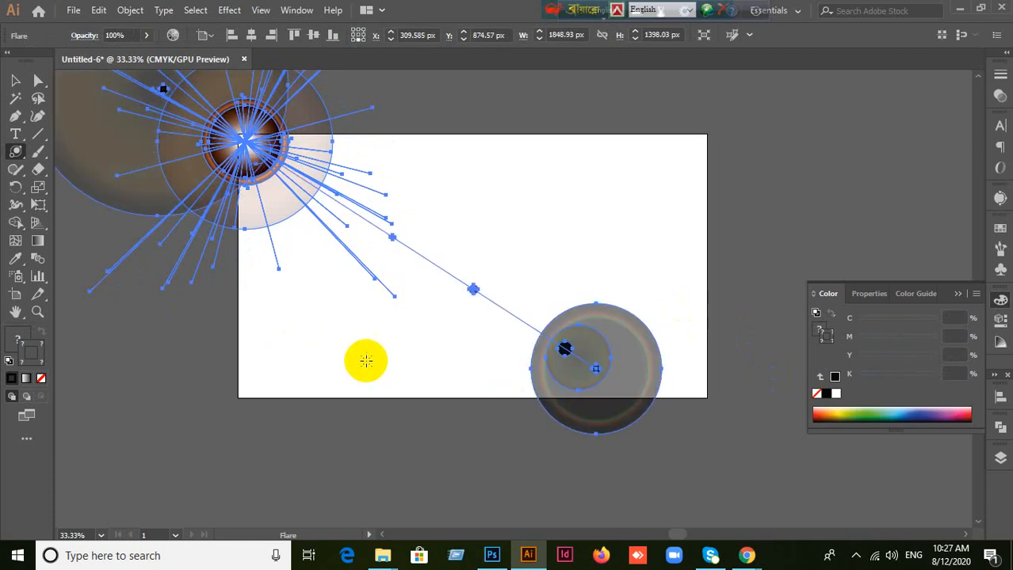
left_click(15, 80)
left_click(684, 250)
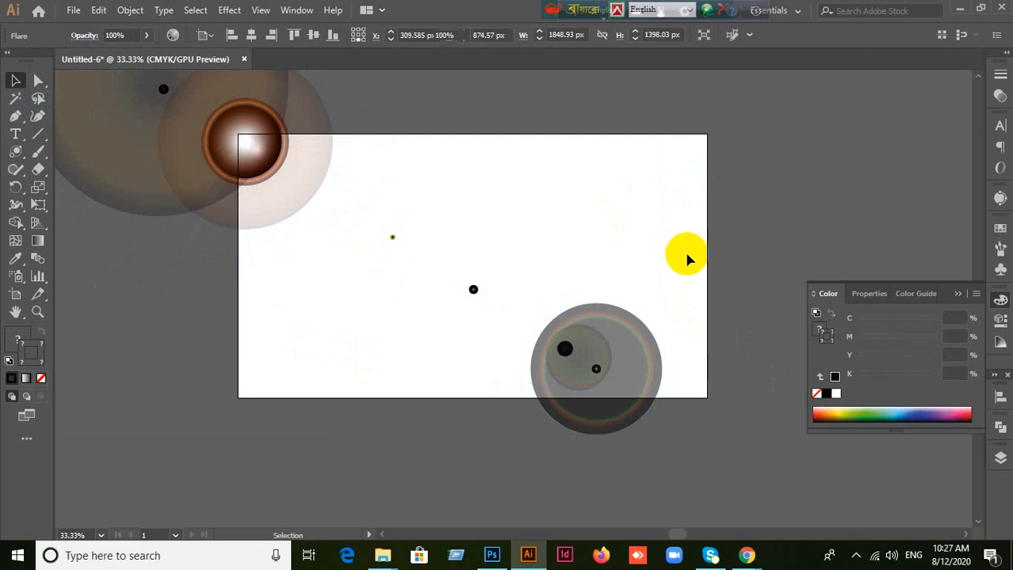
Step: Move the new flare horizontally so its centre lies left of the artboard, and delete it
scroll(650, 265, "down", 1)
scroll(639, 264, "down", 1)
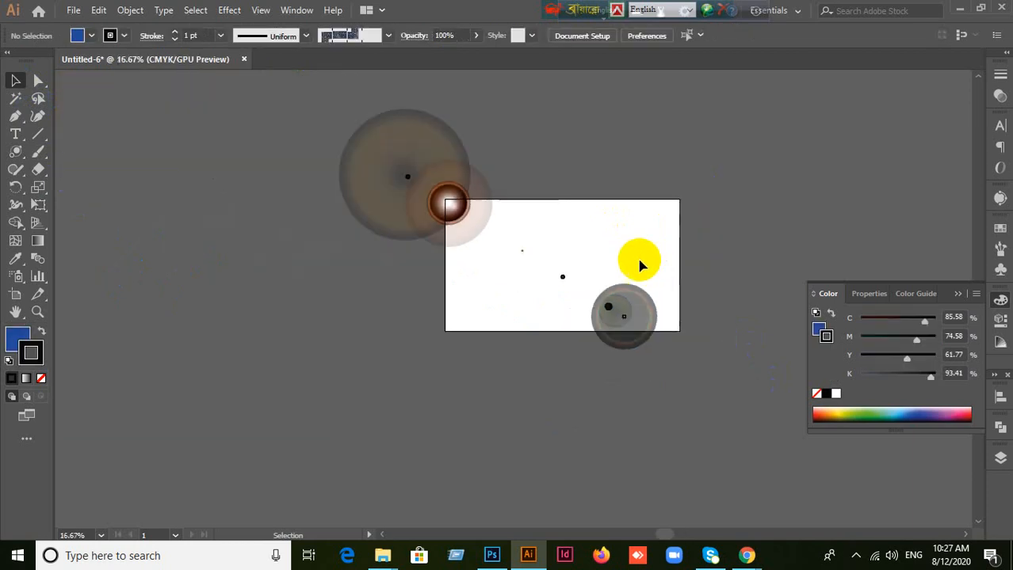
left_click_drag(452, 208, 359, 204)
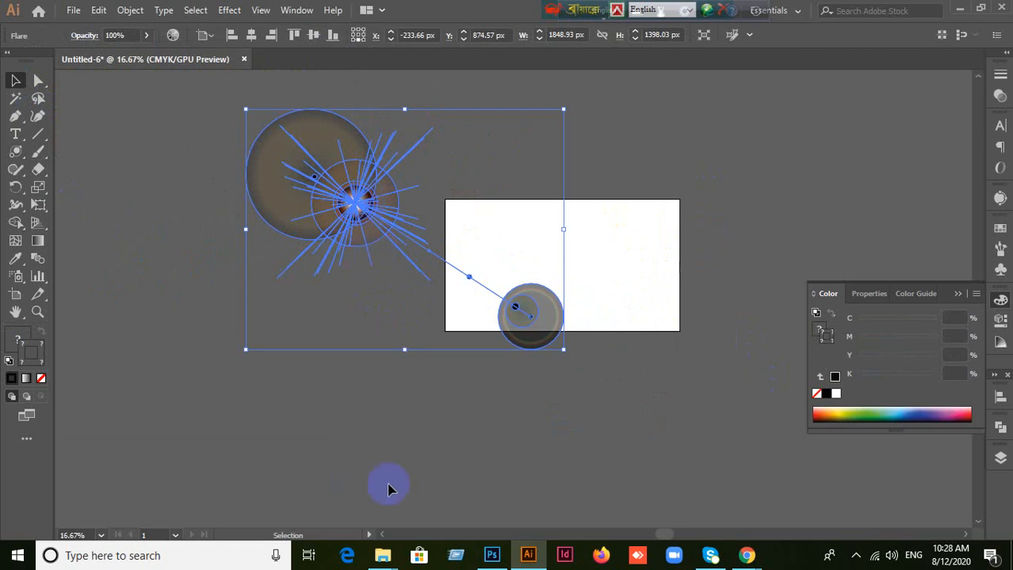
left_click(355, 333)
left_click(371, 204)
left_click(389, 350)
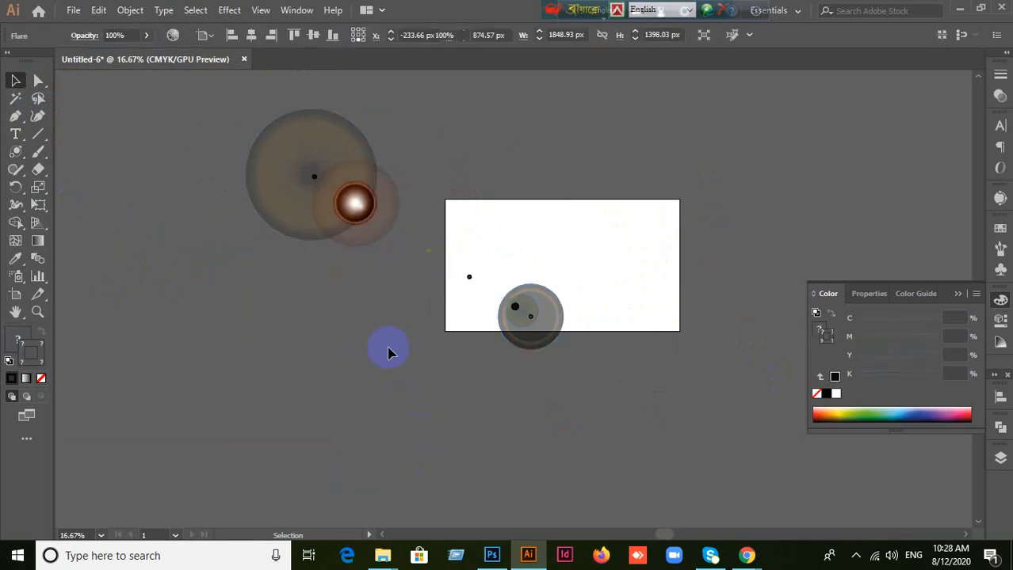
left_click(357, 204)
key("Delete")
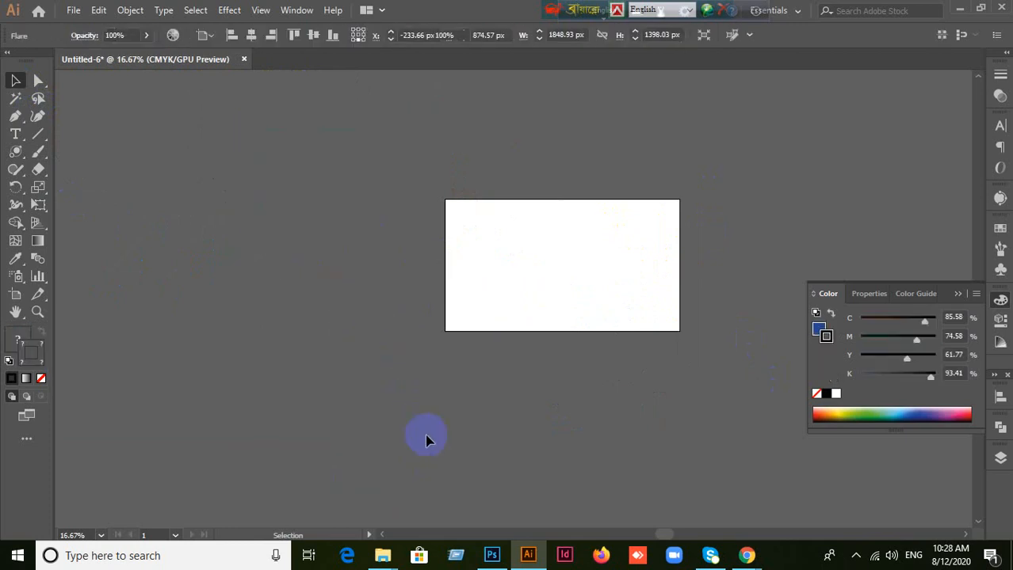
Step: Collapse the floating Color panel to clear the view around the artboard
scroll(132, 341, "up", 1)
left_click_drag(16, 151, 70, 230)
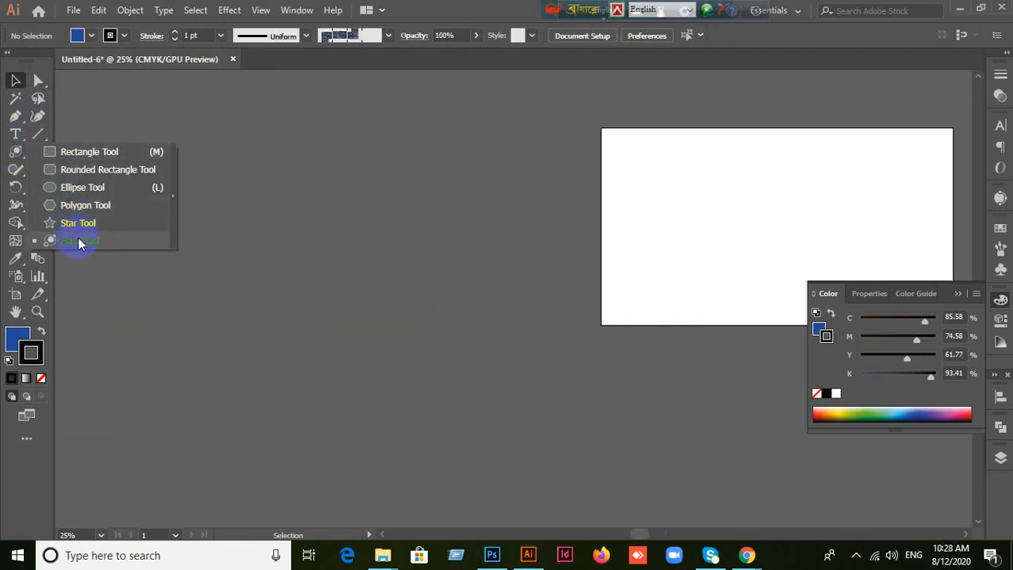
key("space")
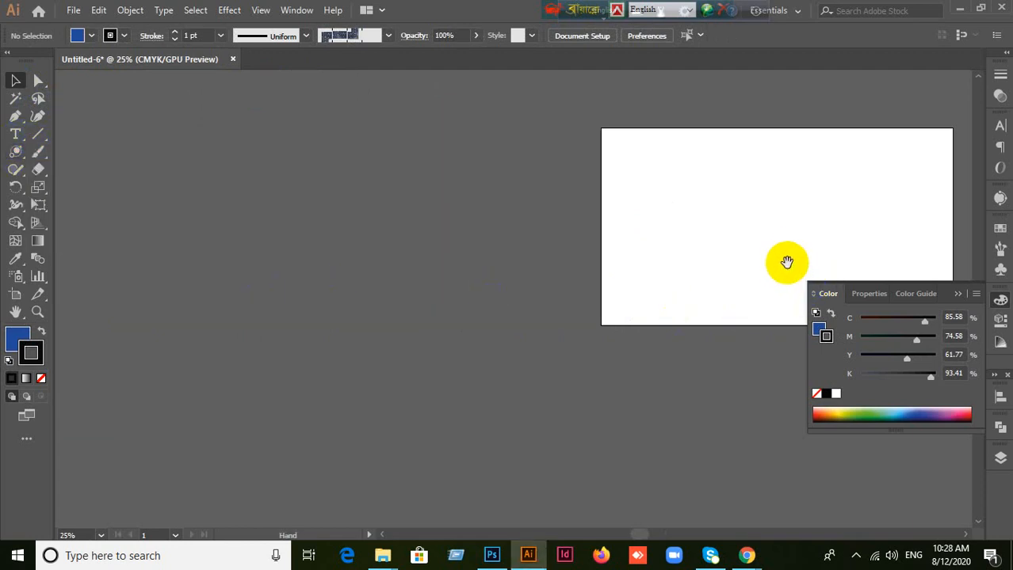
left_click_drag(787, 259, 533, 277)
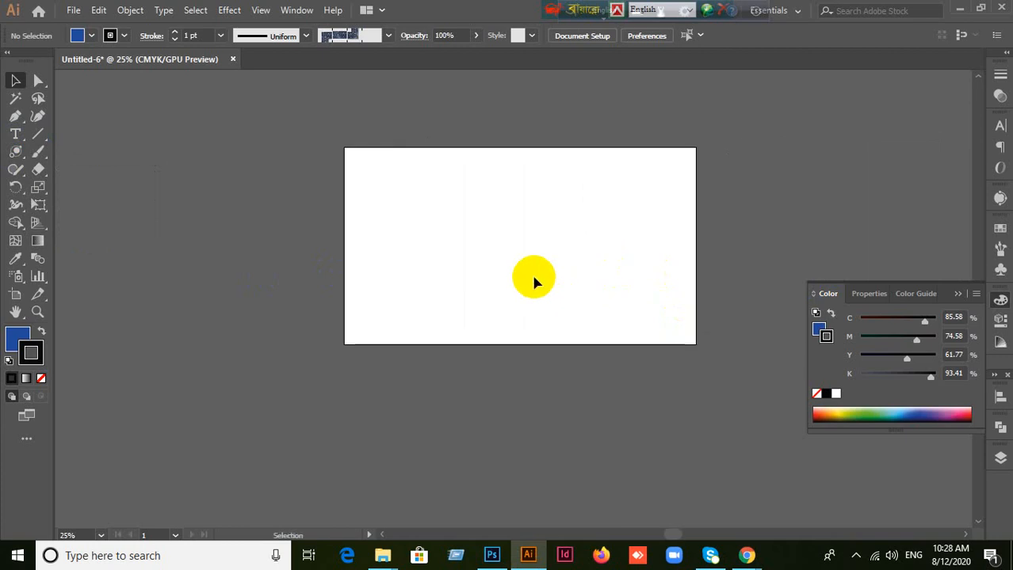
left_click(962, 297)
scroll(627, 242, "up", 2, "alt")
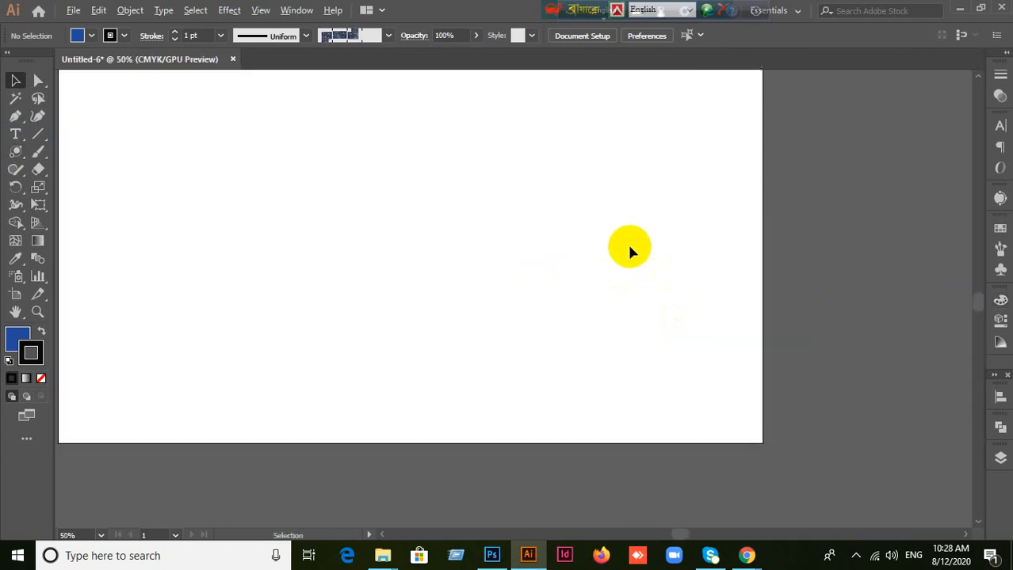
scroll(627, 243, "down", 1, "alt")
left_click(15, 152)
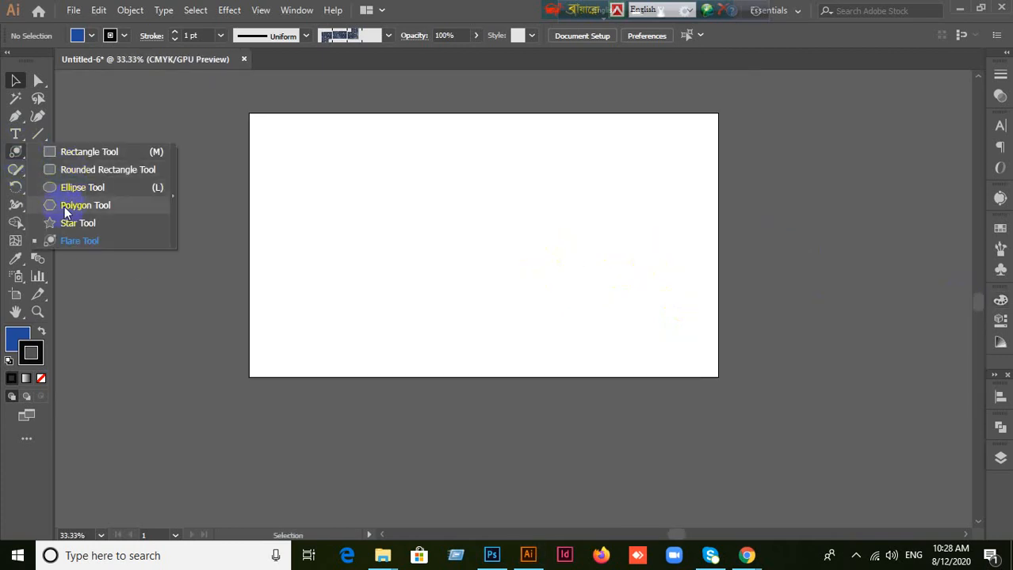
left_click(16, 81)
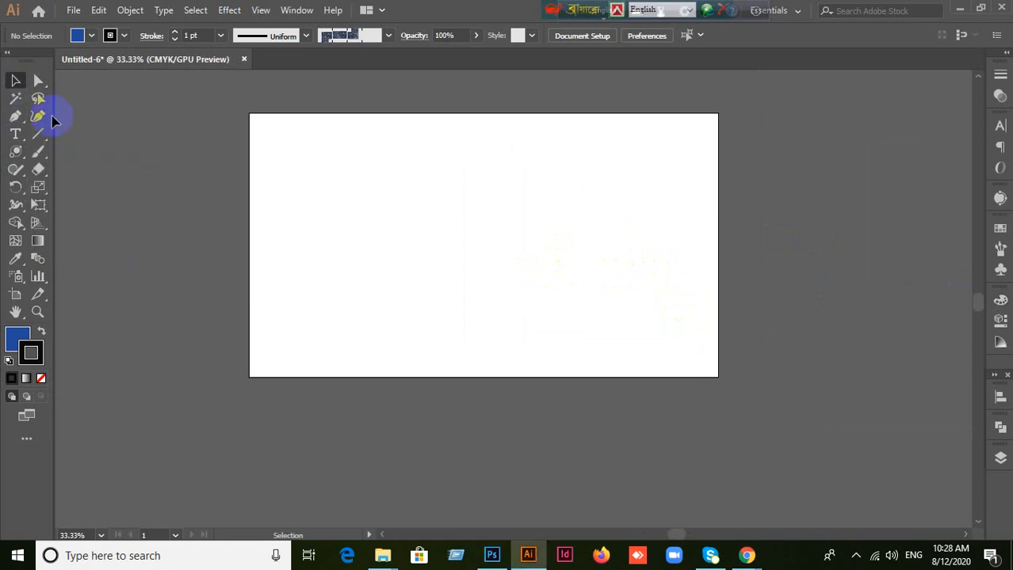
left_click(13, 150)
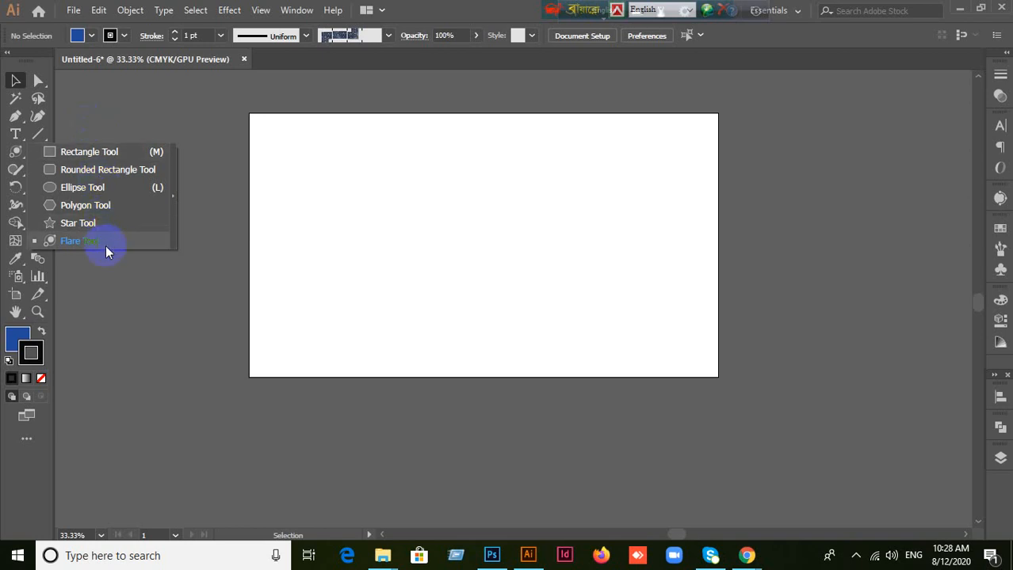
left_click(145, 344)
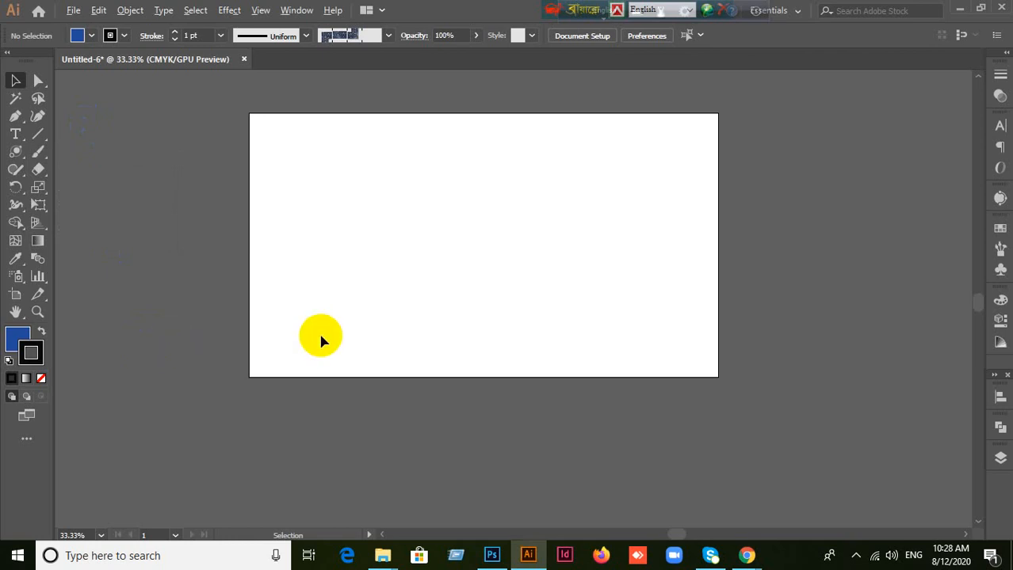
Step: Draw a wide blue rectangle in the middle of the artboard with the Rectangle tool
scroll(320, 337, "up", 1)
scroll(426, 315, "up", 3)
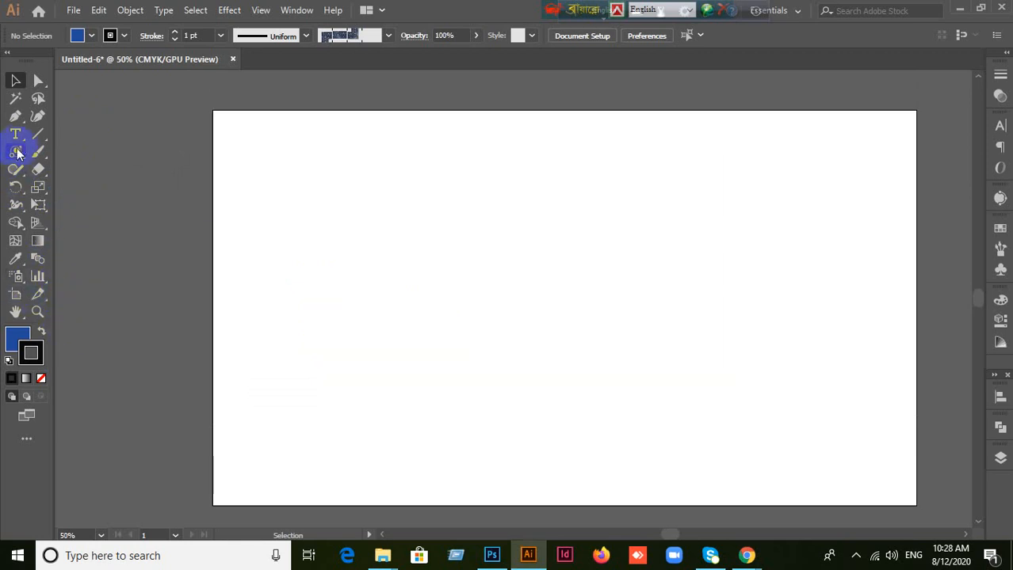
left_click_drag(19, 153, 75, 150)
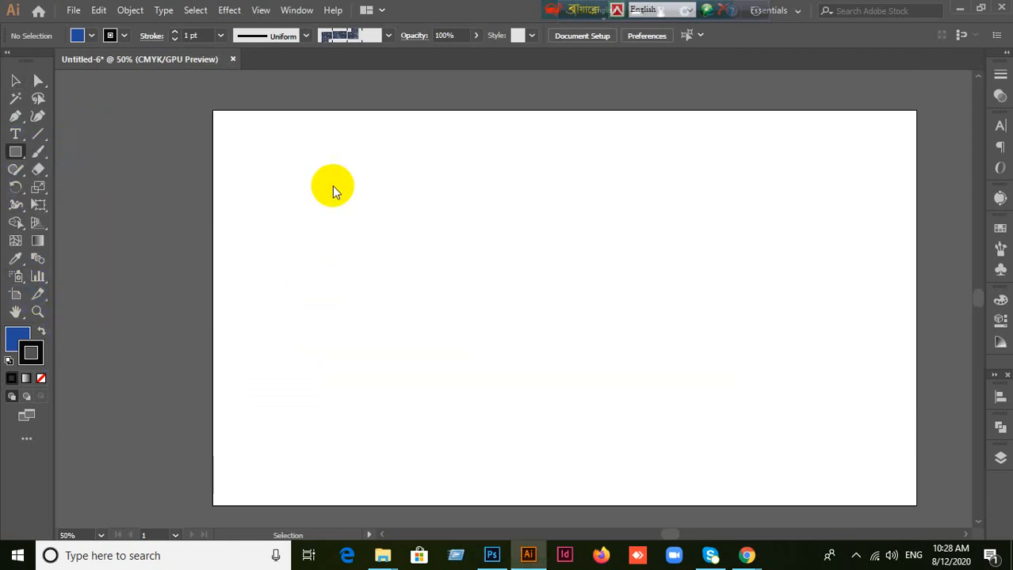
mouse_move(380, 189)
left_mouse_down()
mouse_move(542, 323)
mouse_move(673, 413)
left_mouse_up()
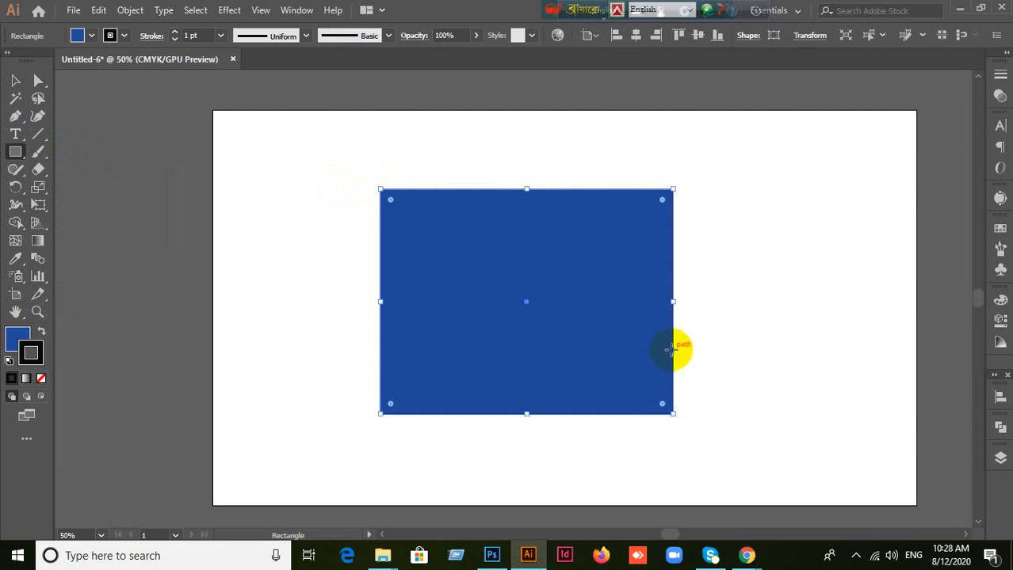
Step: Move the wide rectangle with the Selection tool to the artboard's upper left, and bring it back near the centre
left_click(14, 82)
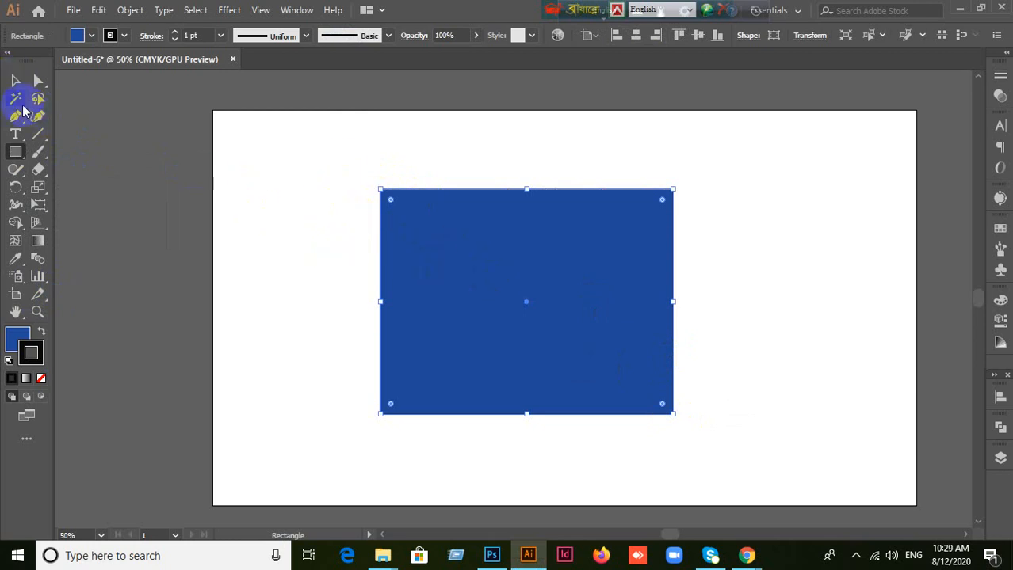
left_click(14, 82)
left_click_drag(592, 380, 533, 301)
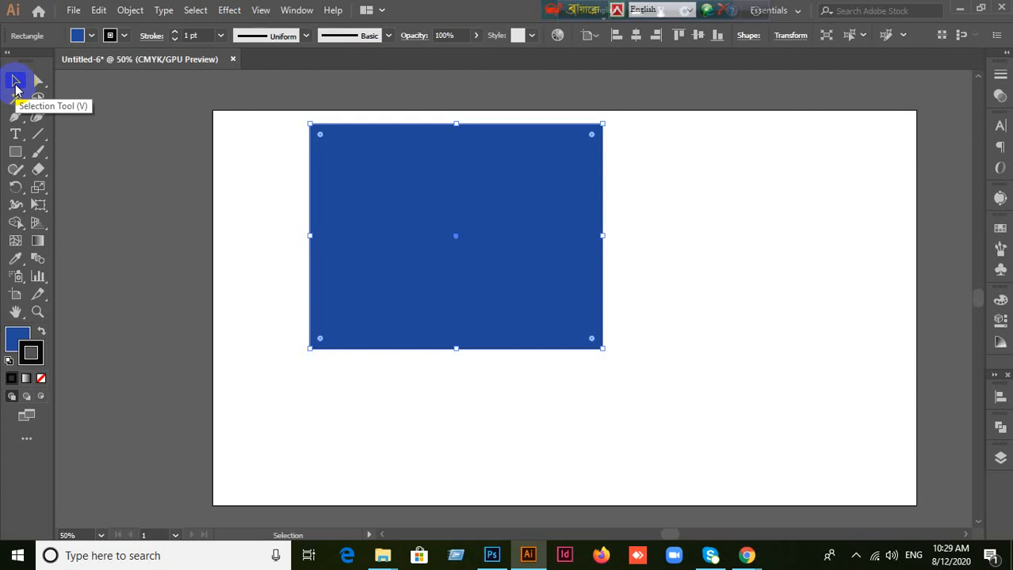
left_click_drag(492, 267, 628, 317)
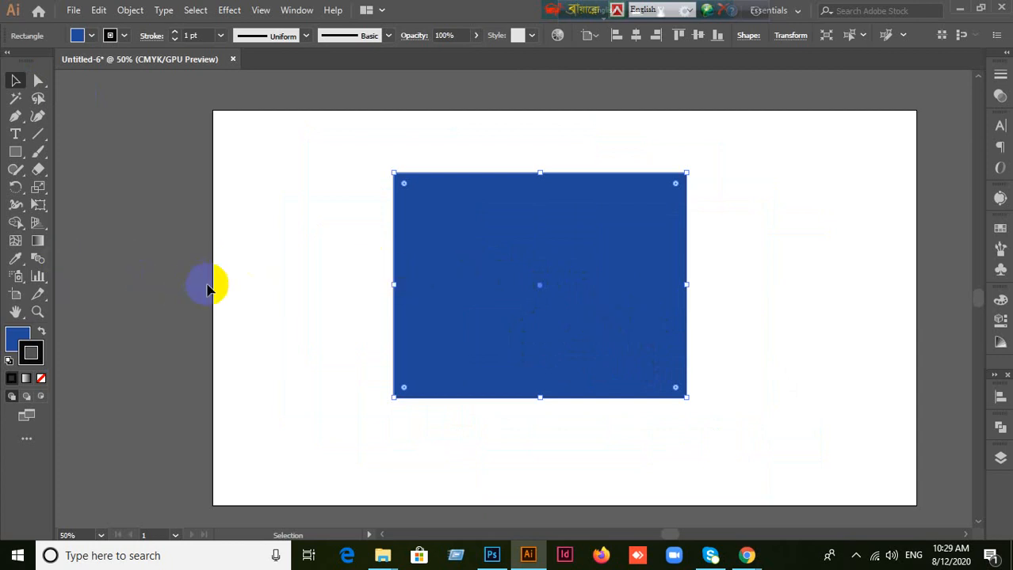
Step: Draw a second, narrow upright rectangle straddling the artboard's left edge
left_click(256, 283)
left_click(15, 151)
left_click_drag(183, 160, 309, 377)
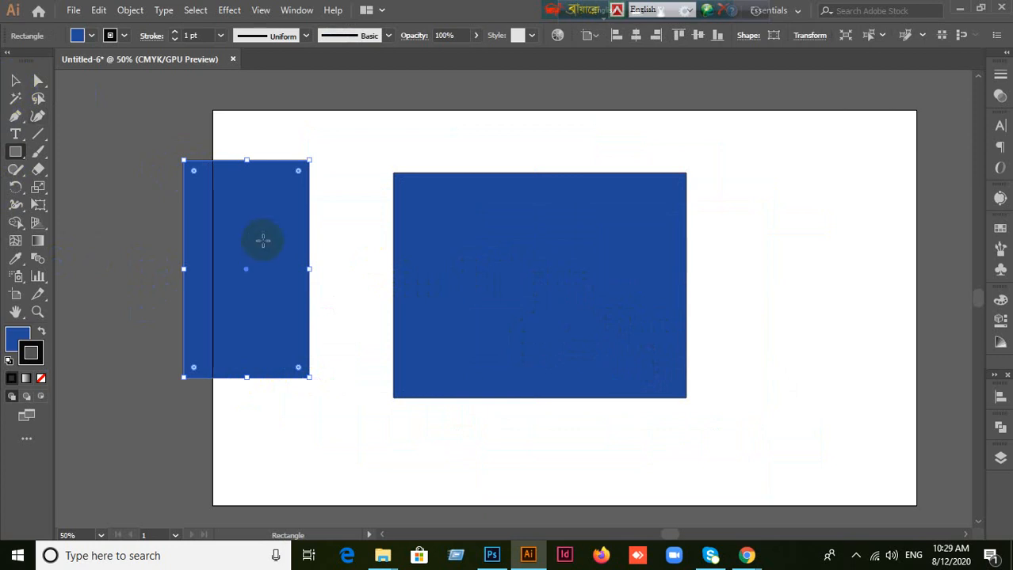
Step: Shift the wide rectangle to the artboard's upper right and place the narrow one against its left edge, slightly overlapping it
left_click(15, 80)
left_click_drag(280, 274, 179, 231)
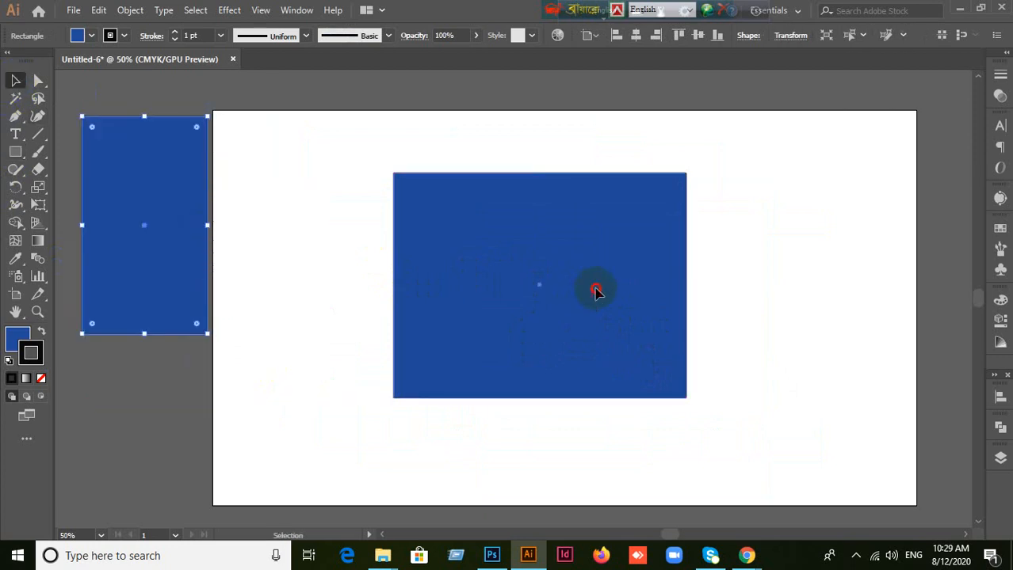
left_click_drag(596, 290, 720, 229)
left_click_drag(118, 232, 434, 275)
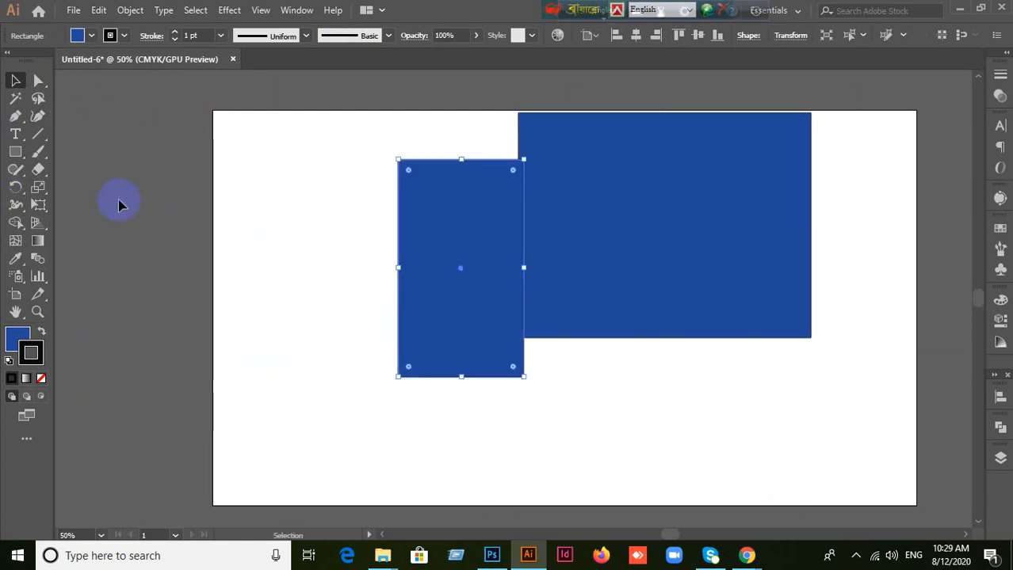
Step: Separate the two rectangles, placing the narrow one in the artboard's left half and the wide one in the right, and reselect the wide one
left_click(11, 155)
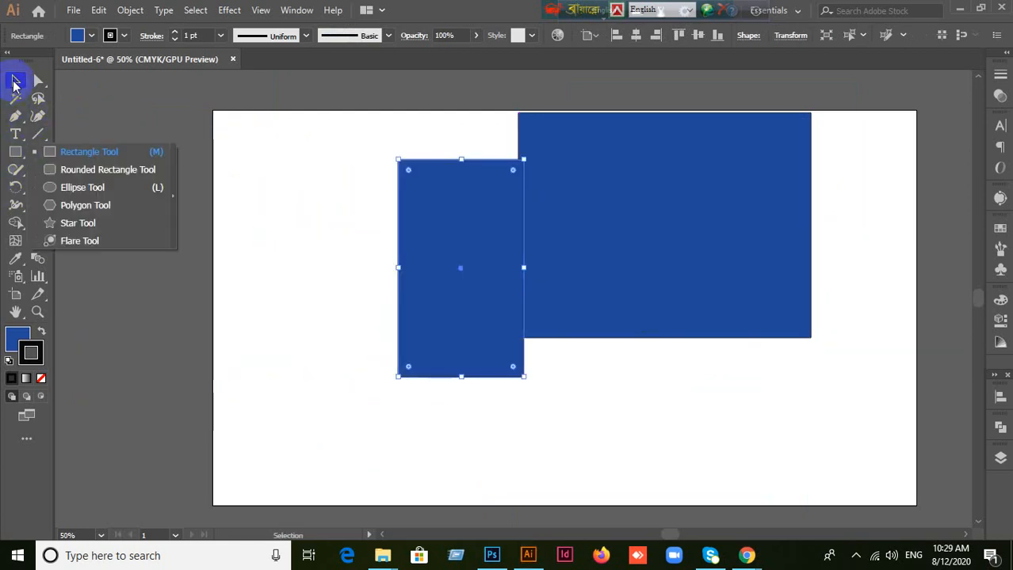
left_click(13, 81)
left_click_drag(482, 301, 365, 301)
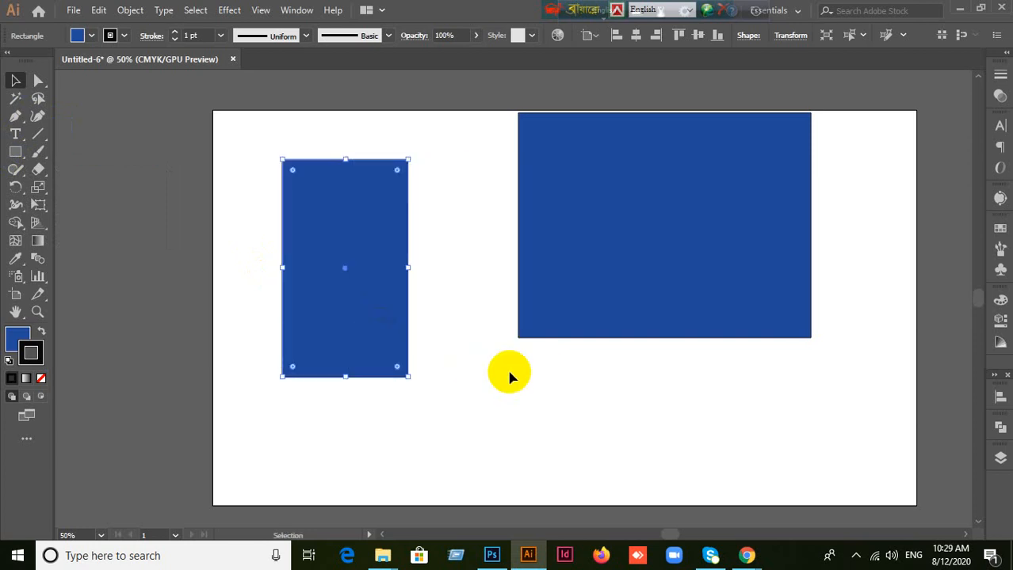
left_click_drag(601, 273, 685, 311)
left_click(566, 428)
left_click(528, 434)
left_click(644, 312)
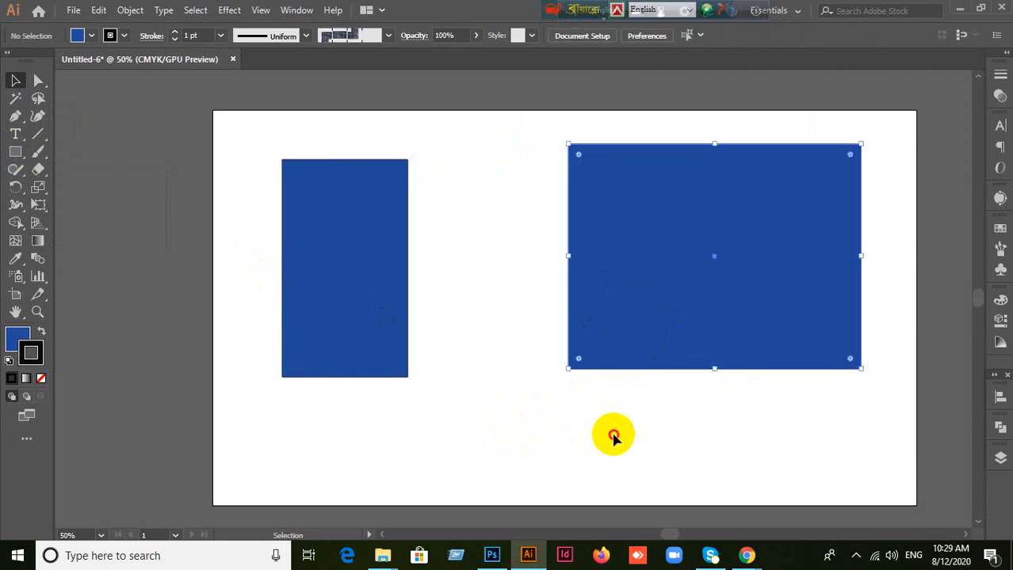
left_click(591, 437)
left_click(686, 273)
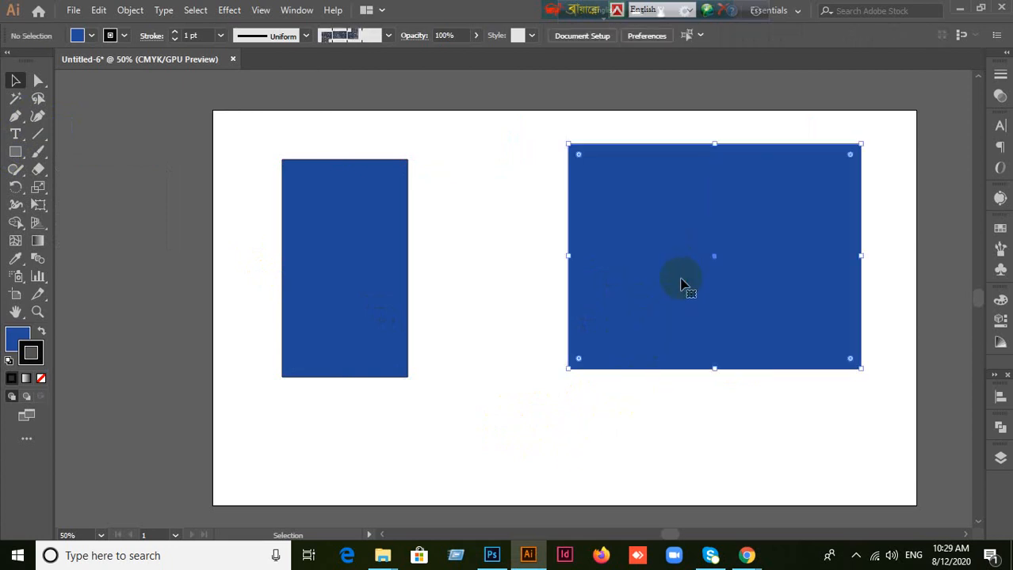
Step: Move the wide rectangle and the narrow one upward so both extend past the artboard's upper edge
left_click_drag(688, 275, 724, 154)
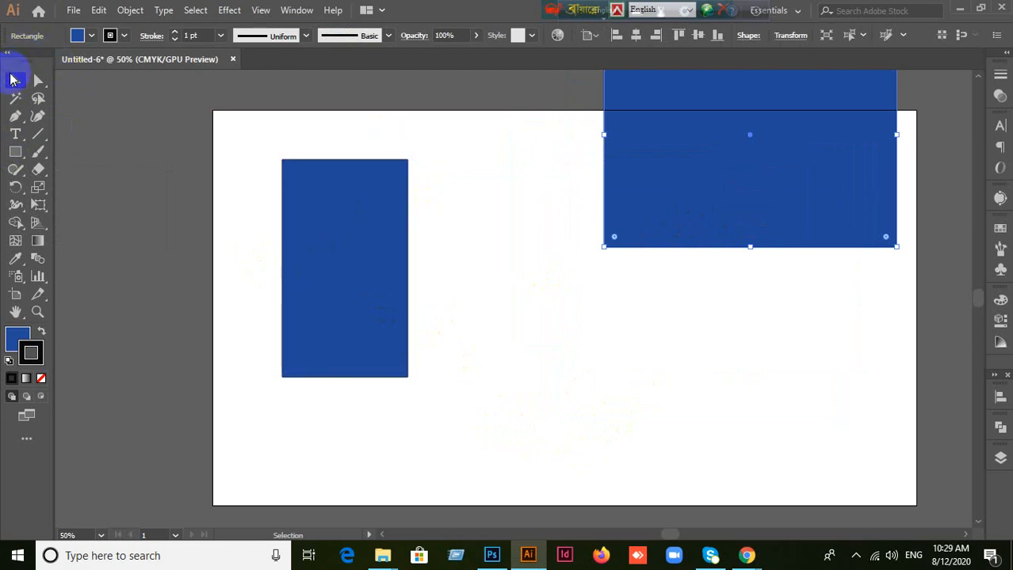
left_click_drag(327, 228, 330, 315)
left_click_drag(326, 281, 487, 236)
left_click(701, 391)
left_click(806, 184)
Step: Move the wide rectangle across the artboard's left edge and the narrow one to the artboard's upper right, overlapping its upper edge
left_click_drag(806, 184, 783, 350)
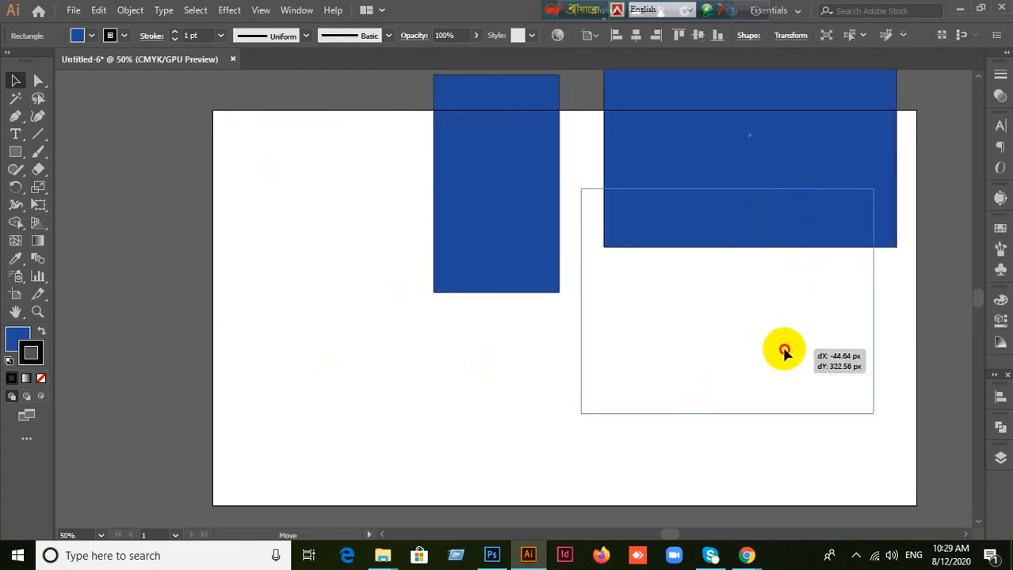
left_click_drag(484, 242, 515, 188)
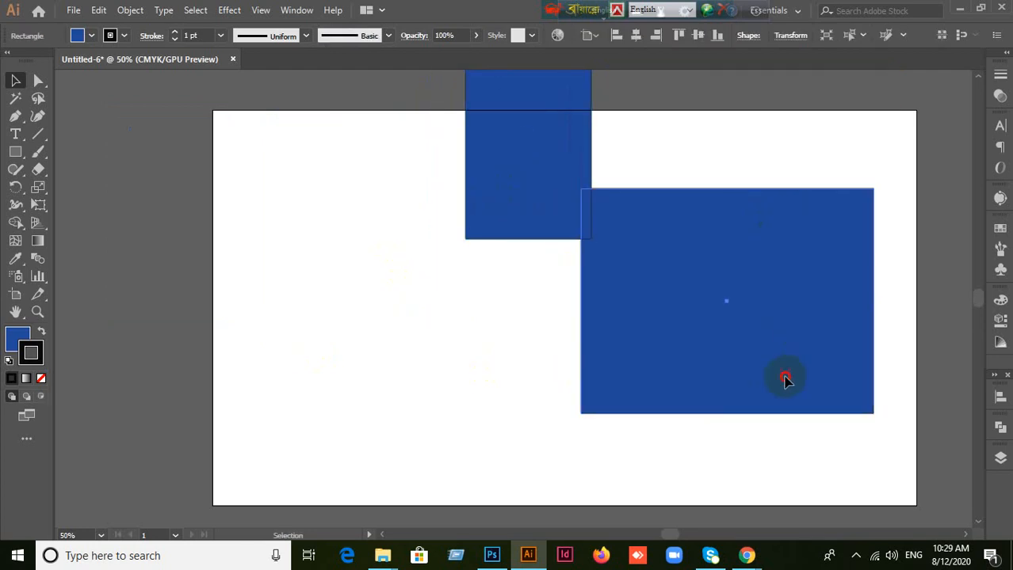
left_click_drag(784, 378, 263, 286)
left_click_drag(558, 202, 802, 196)
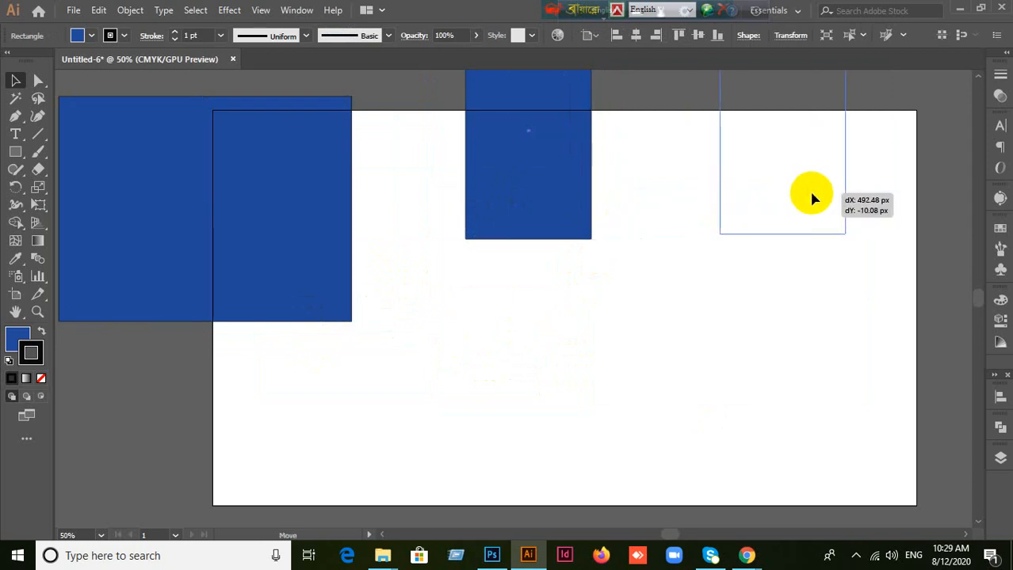
Step: Bring the wide rectangle fully inside the artboard's upper-left area, scale it down proportionally from its lower-right corner, and shift it slightly right and down
left_click_drag(345, 255, 527, 276)
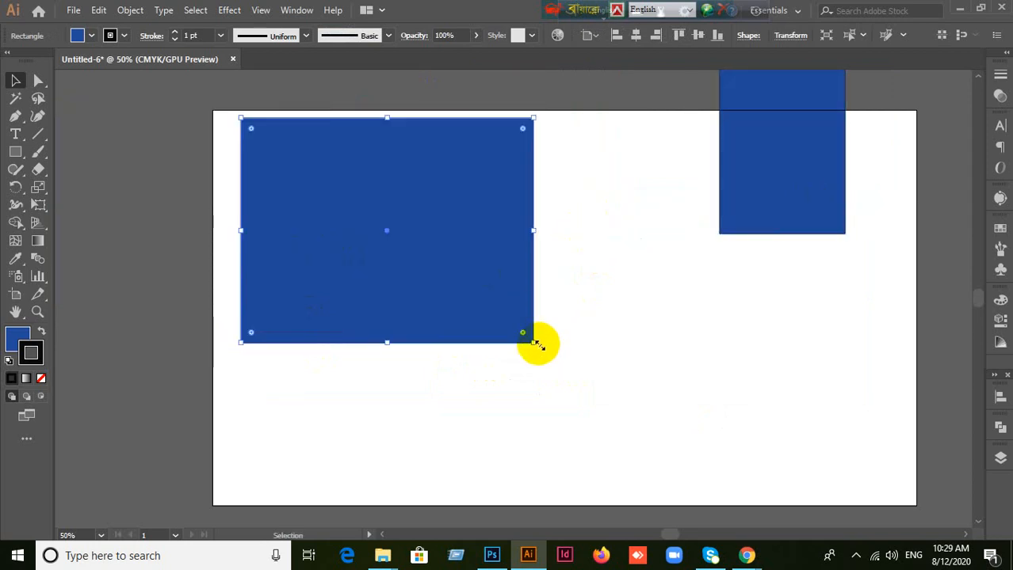
left_click_drag(532, 345, 448, 276)
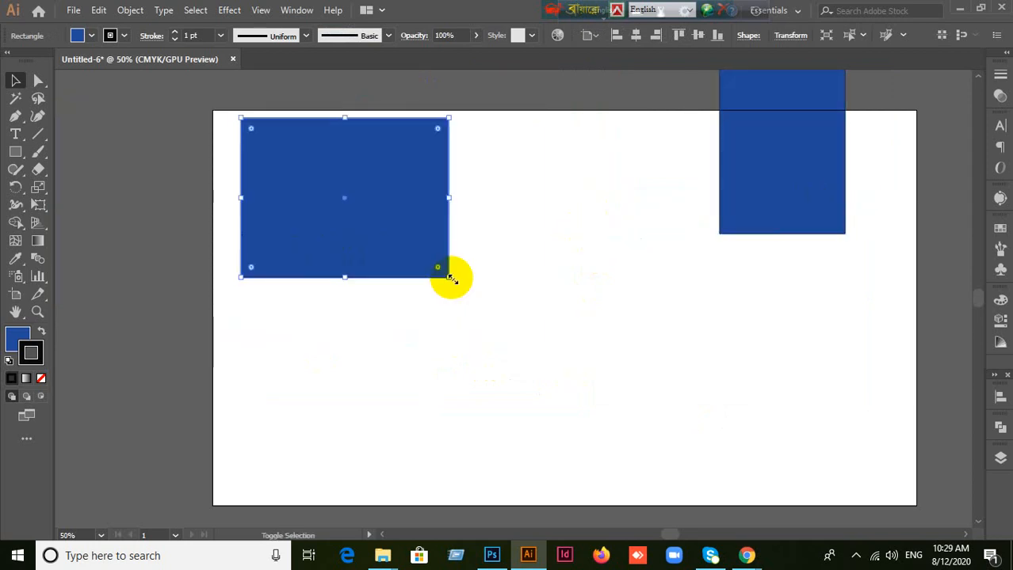
left_click_drag(403, 231, 463, 253)
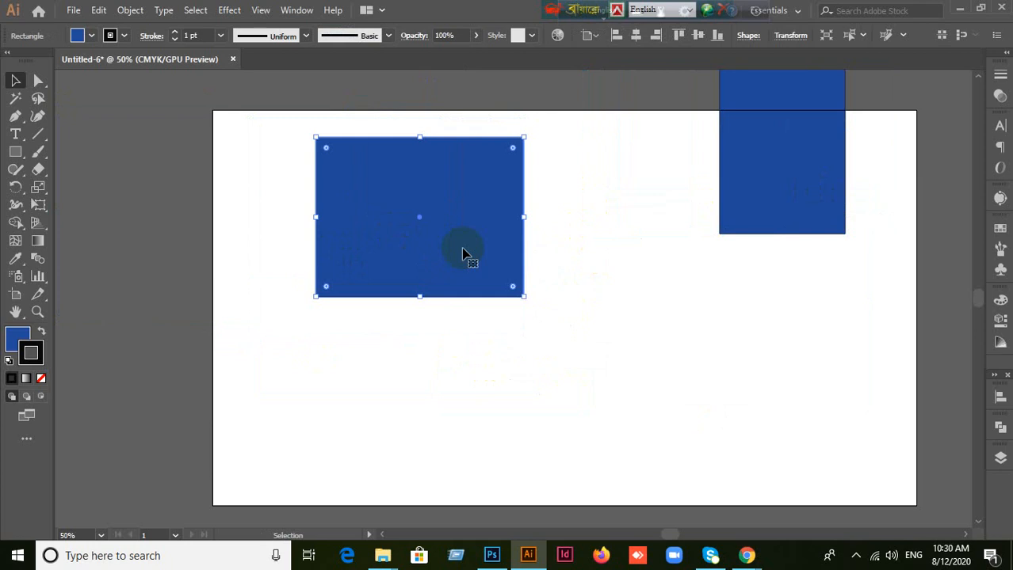
Step: Delete both blue rectangles, leaving the artboard empty
key("Delete")
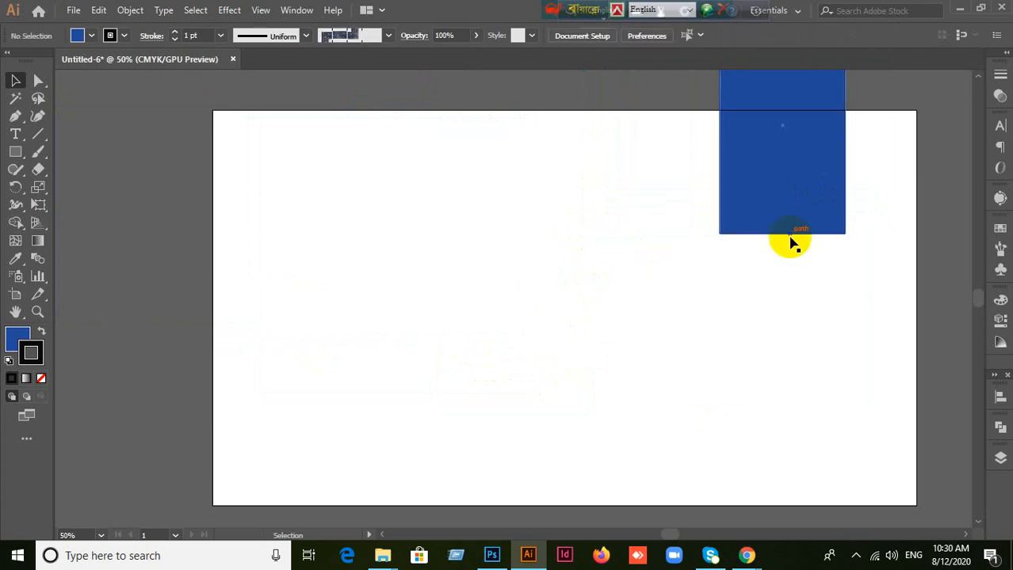
left_click_drag(790, 230, 576, 325)
key("Delete")
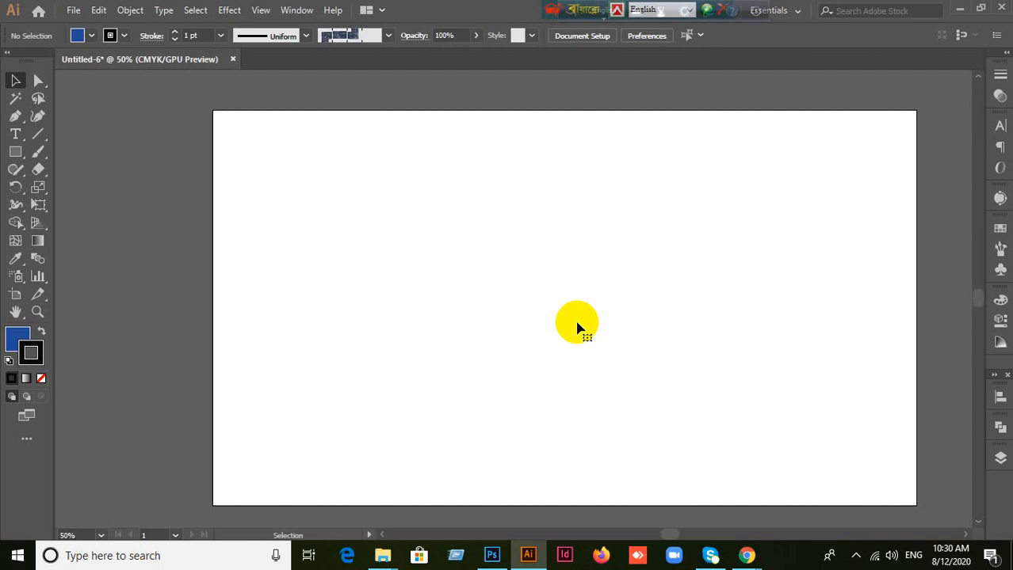
Step: Switch to the Google Meet call in Chrome
left_click(750, 557)
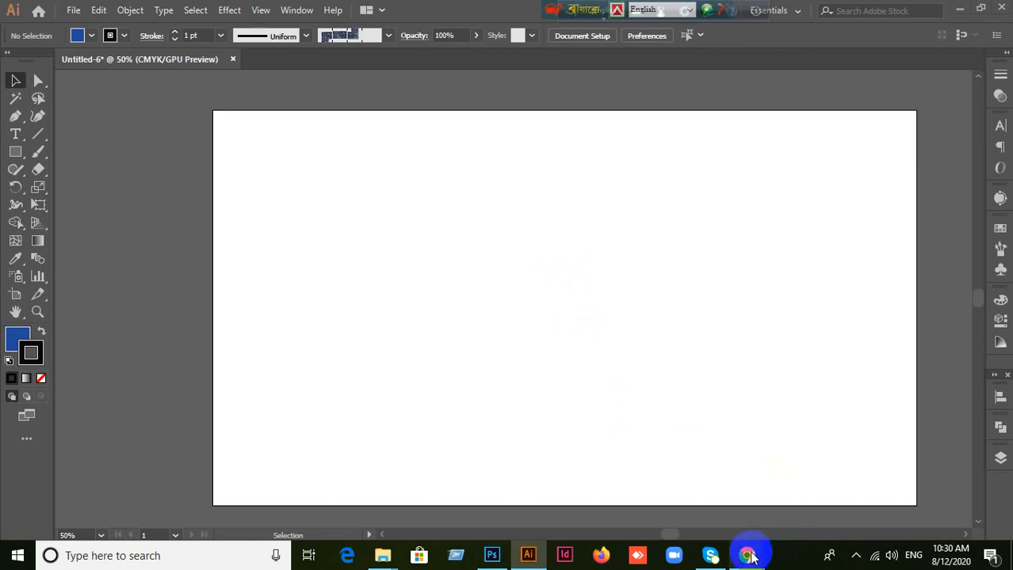
left_click(675, 483)
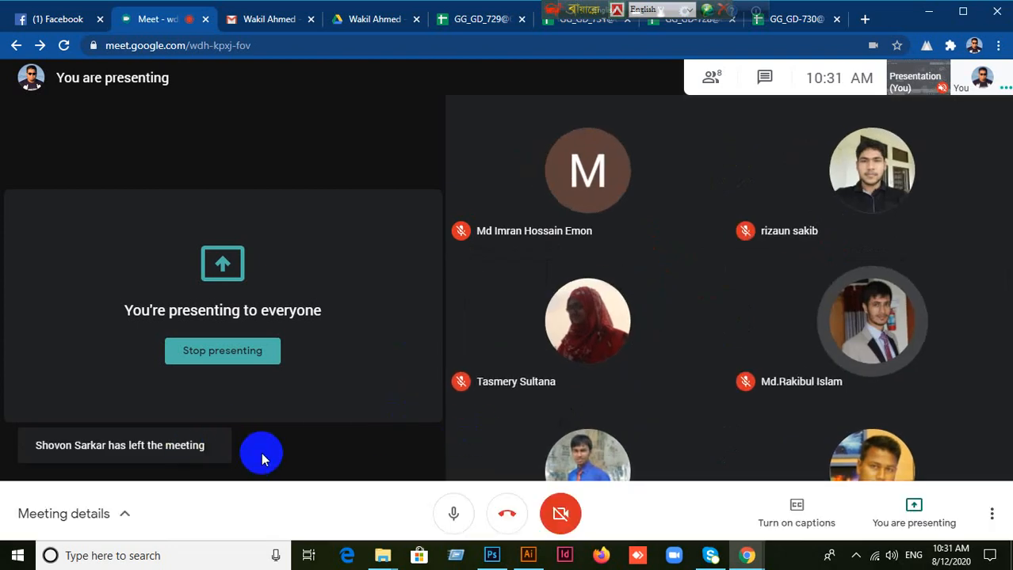
left_click(493, 557)
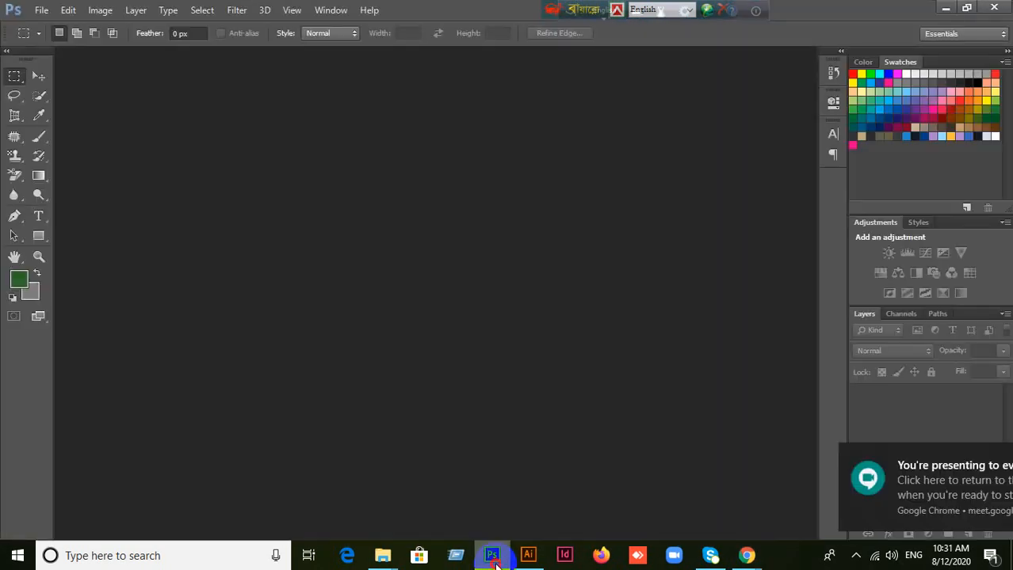
left_click(493, 557)
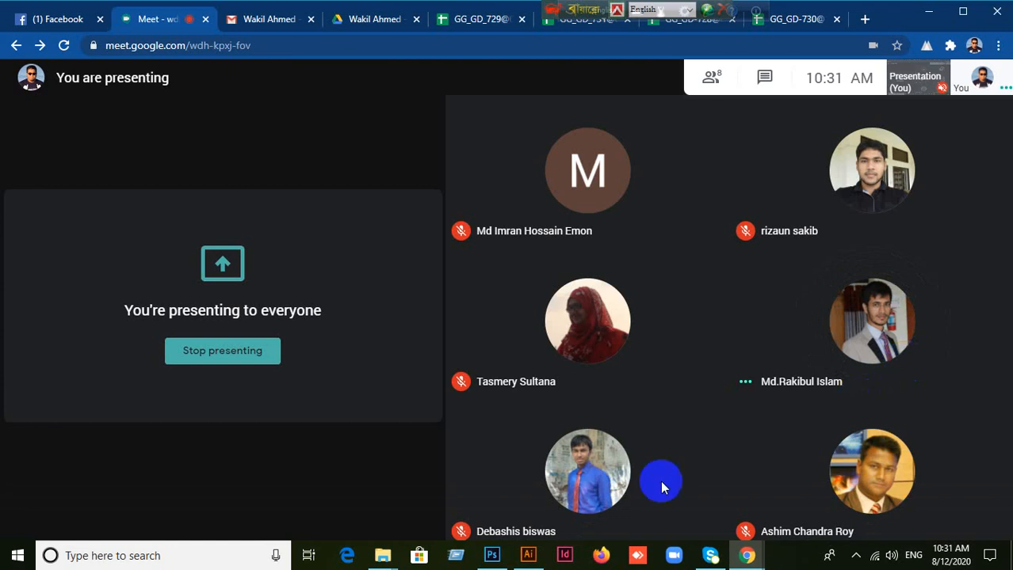
mouse_move(579, 482)
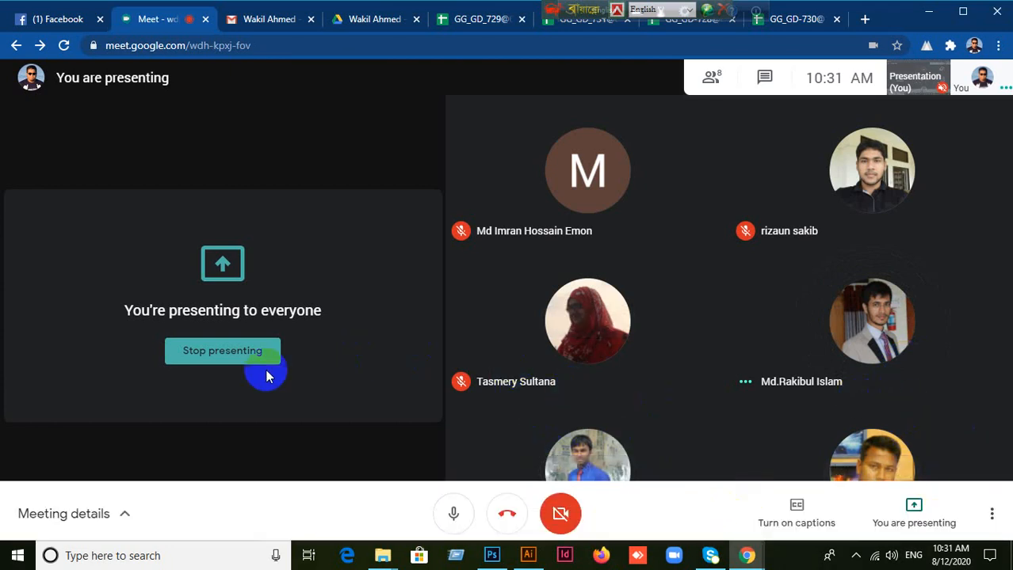
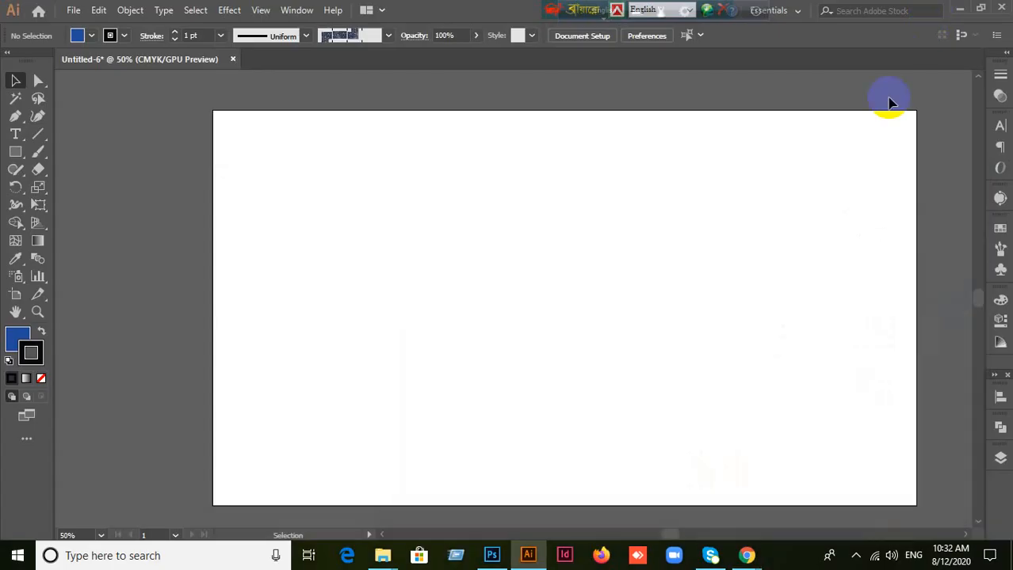
Step: Minimize the open windows to reach the desktop and open the Reject CV folder
left_click(928, 11)
left_click(960, 9)
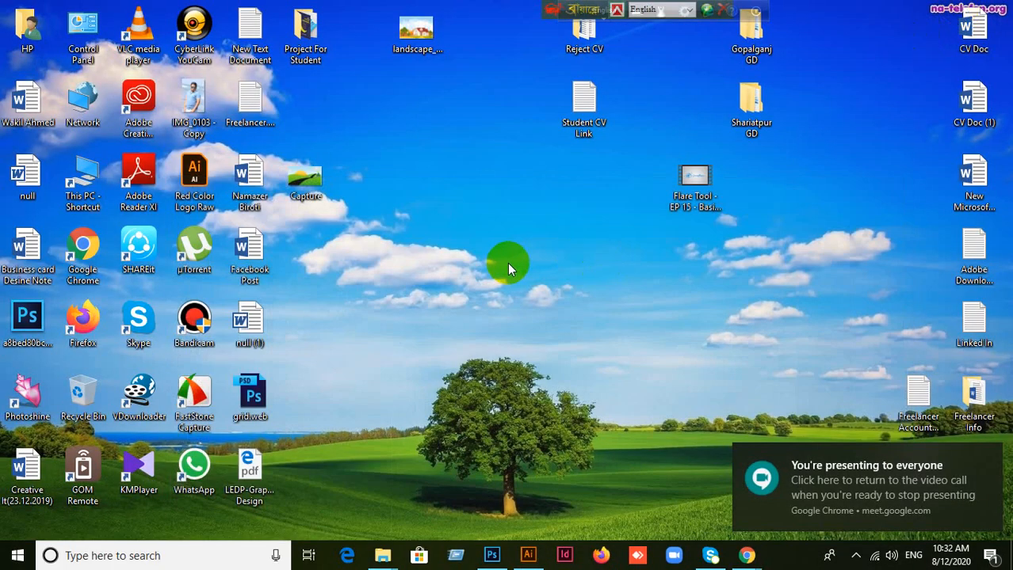
double_click(576, 53)
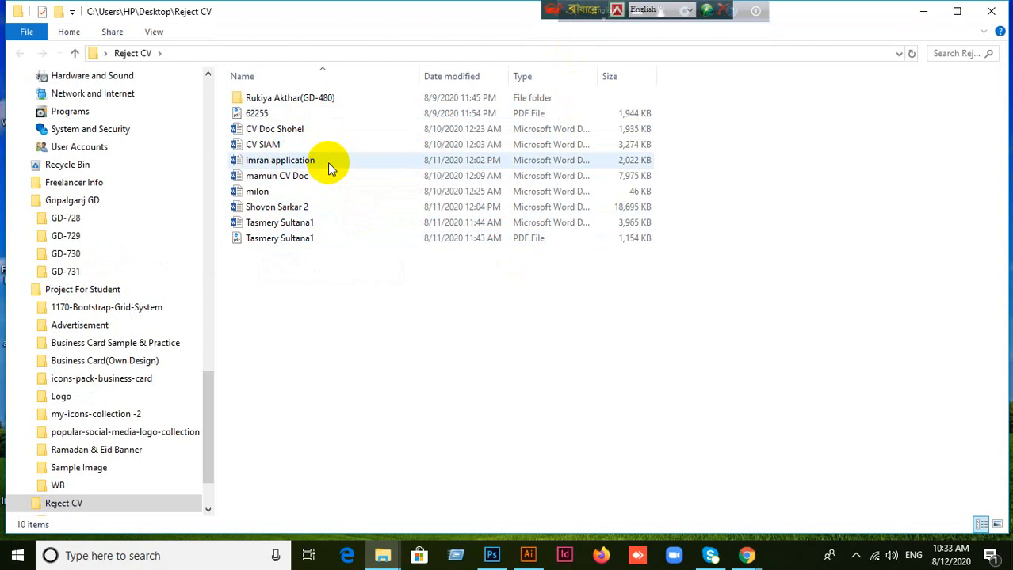
mouse_move(331, 168)
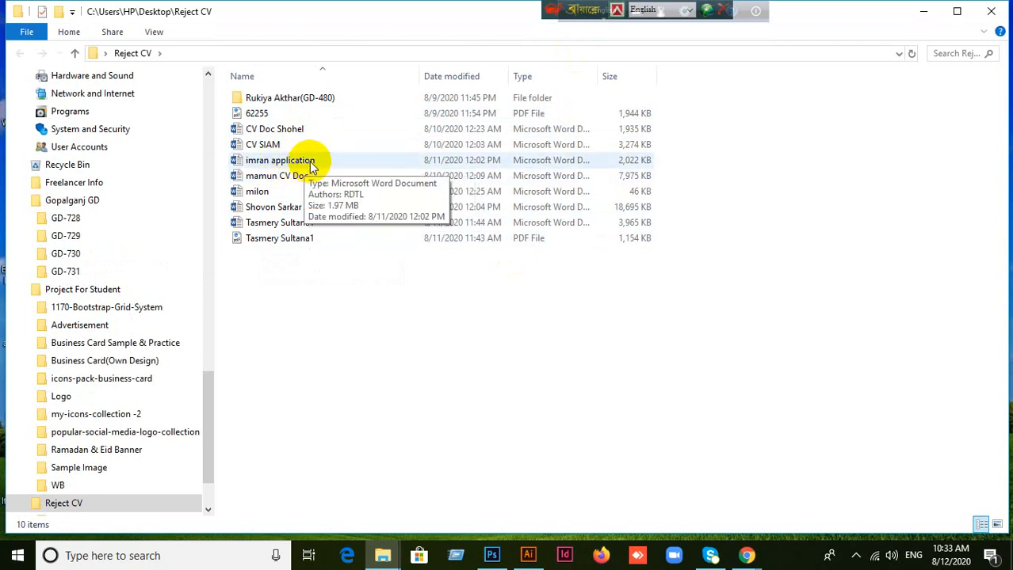
left_click(320, 164)
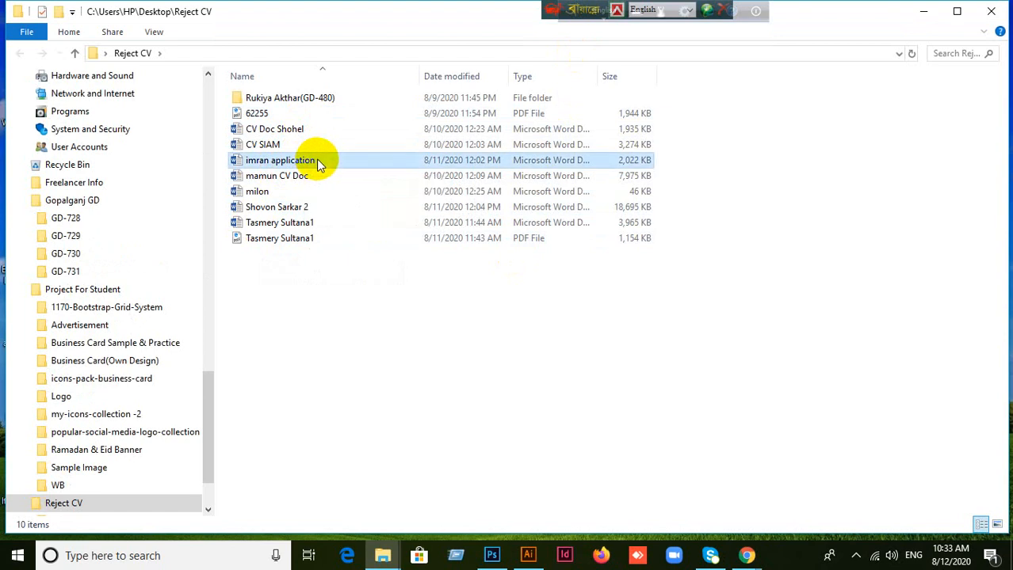
left_click(333, 329)
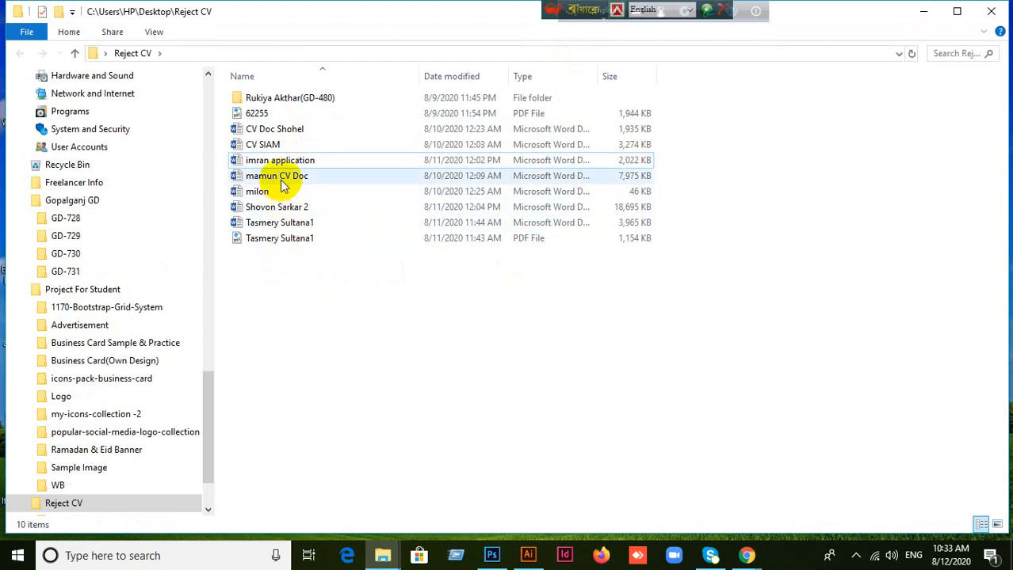
Step: Delete the 18,695 KB Word document from the Reject CV folder
left_click(283, 179)
left_click(277, 194)
left_click(290, 208)
left_click(293, 223)
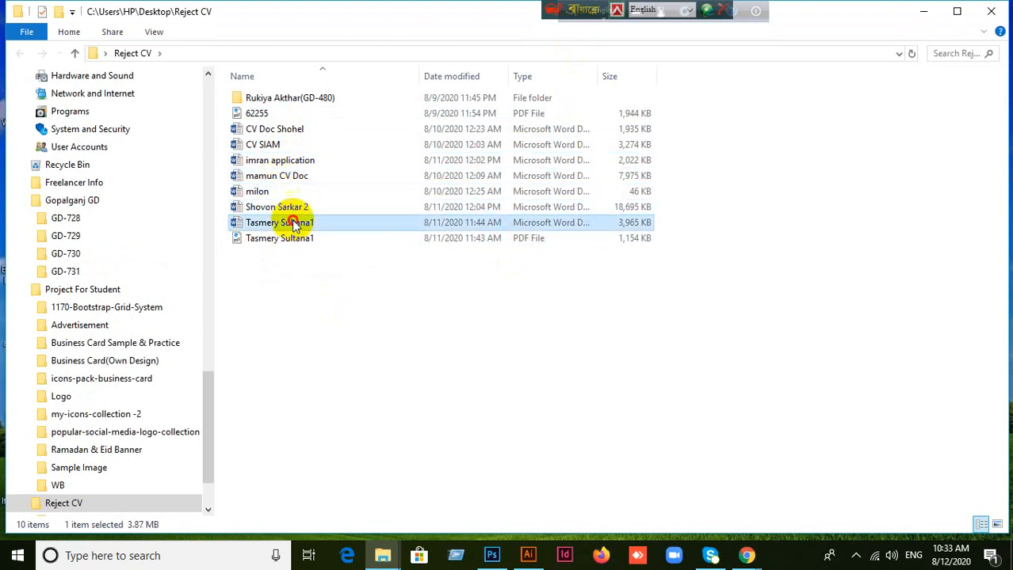
left_click(300, 208)
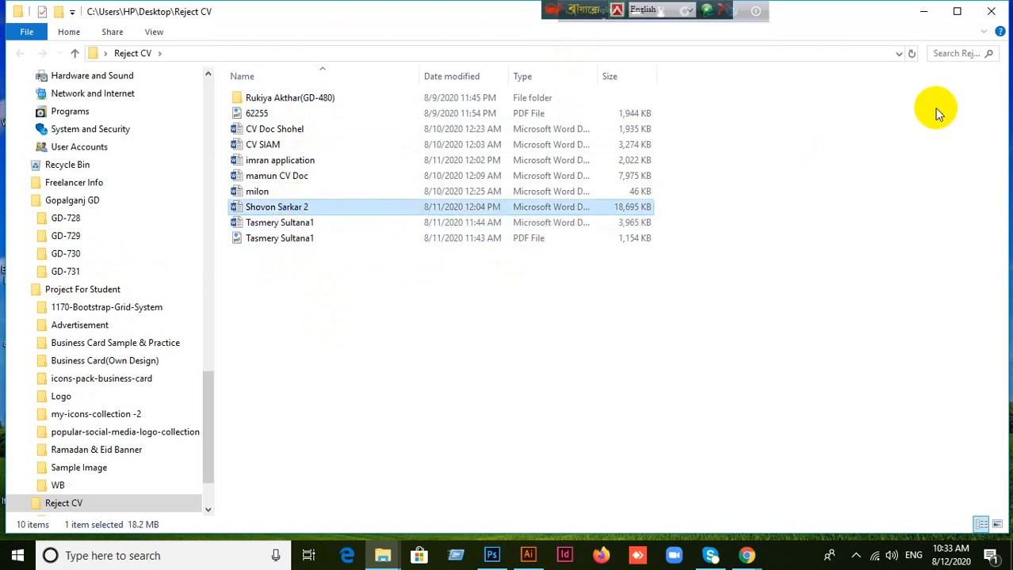
key("Delete")
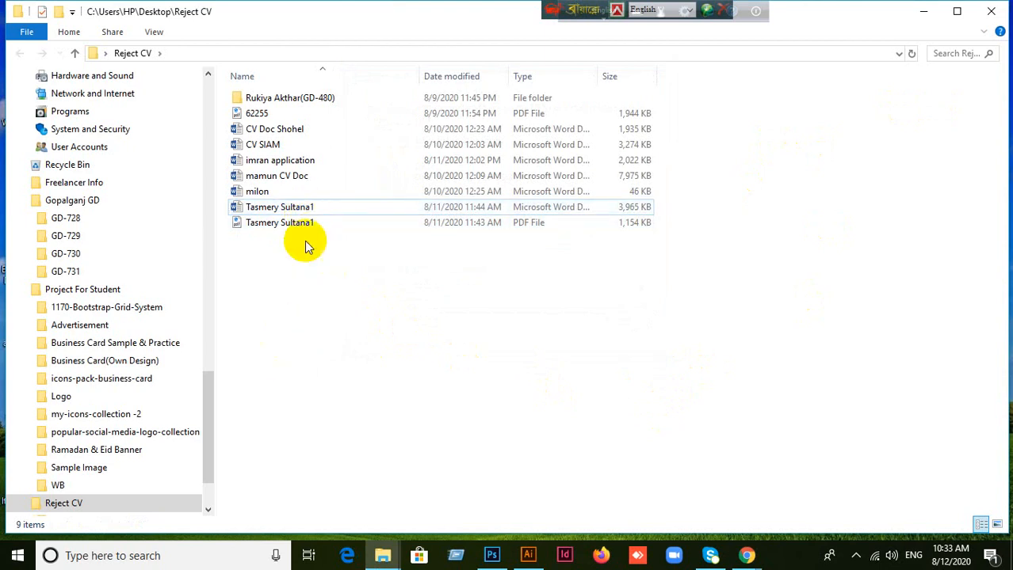
Step: Delete the 3,965 KB Word document and the 1,154 KB PDF that share the same name at the end of the file list
left_click(294, 207)
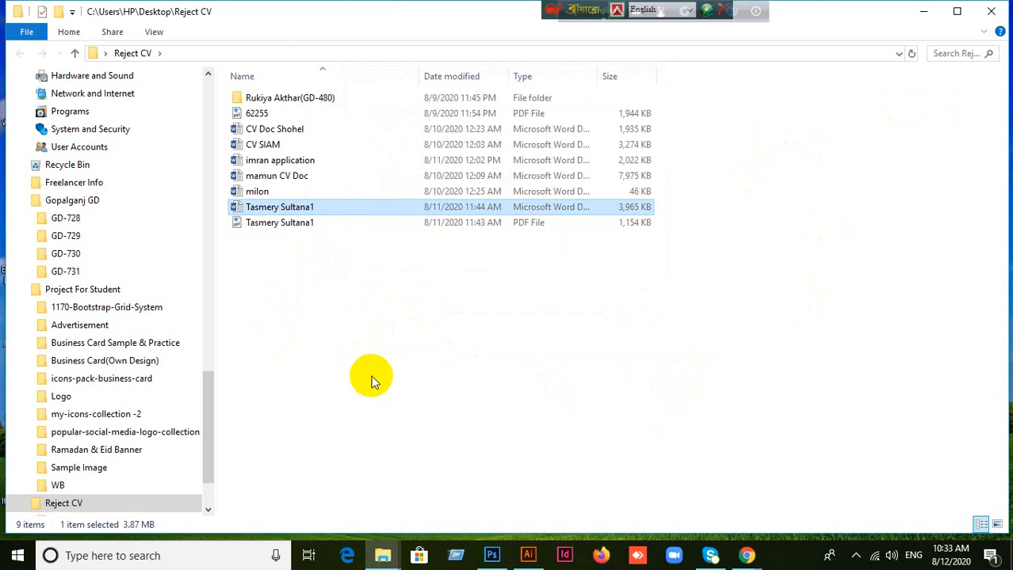
key("Delete")
left_click(286, 209)
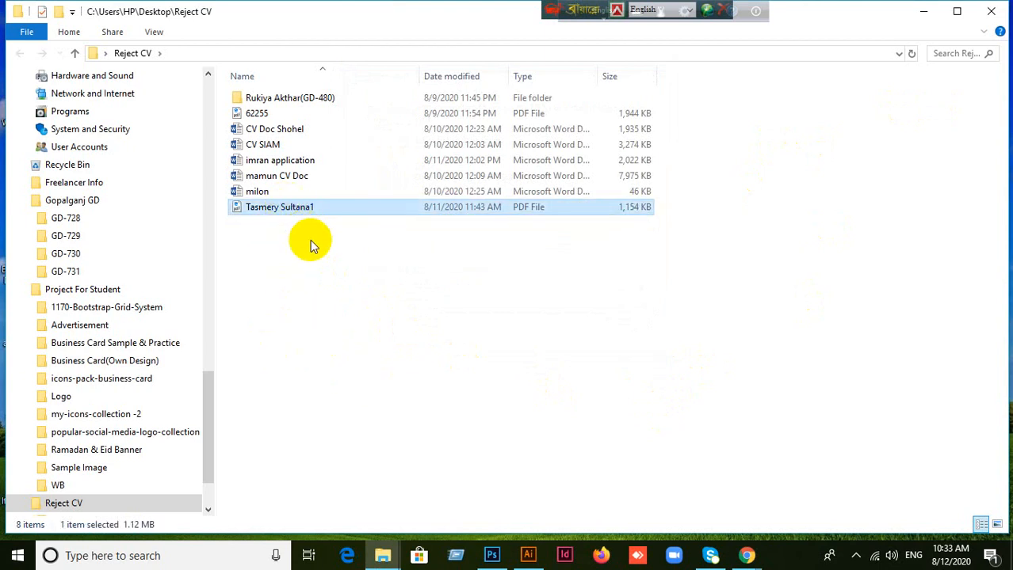
key("Delete")
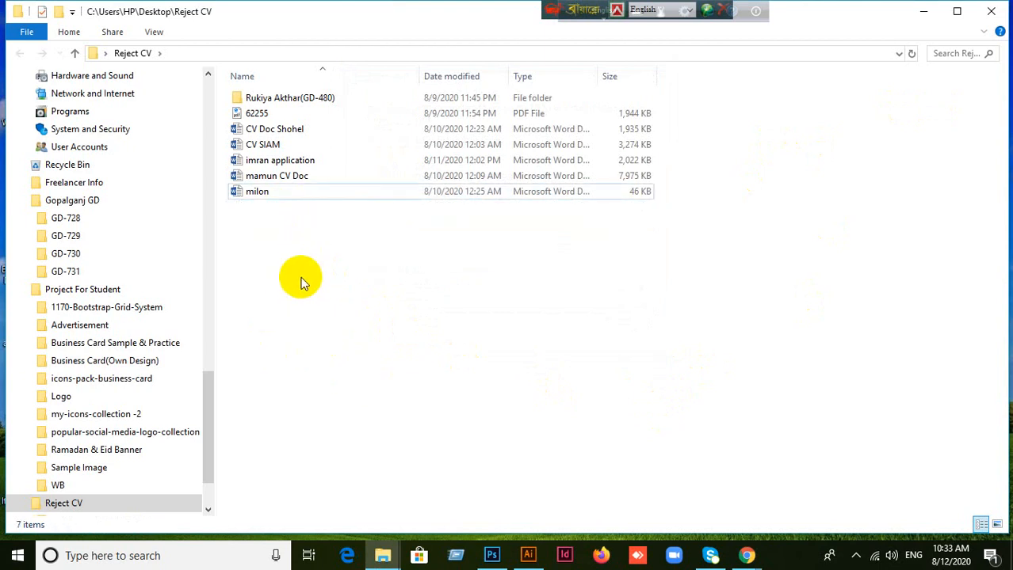
Step: Minimize the Reject CV folder window and switch back to the Google Meet call in Chrome
left_click(283, 182)
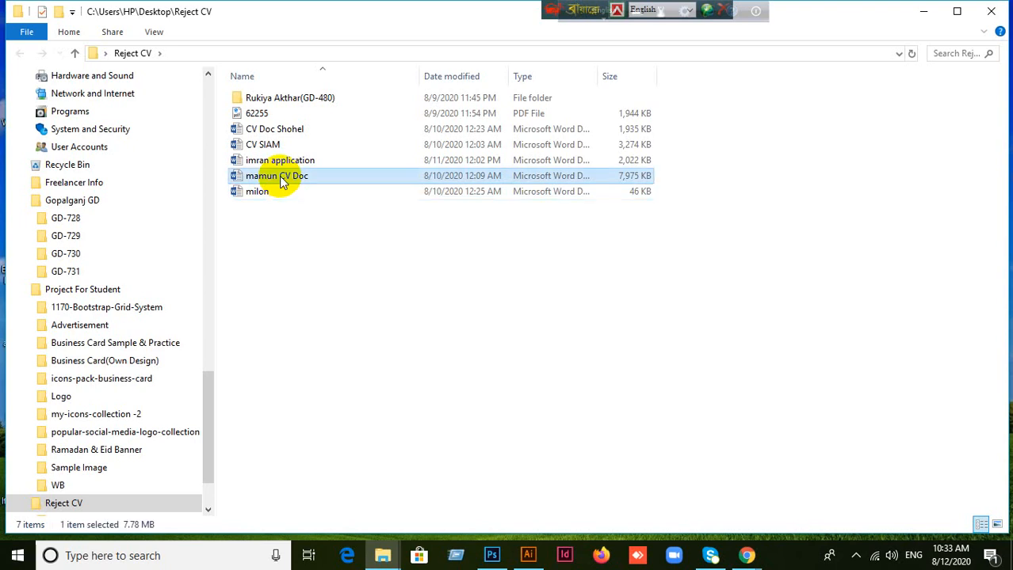
left_click(281, 161)
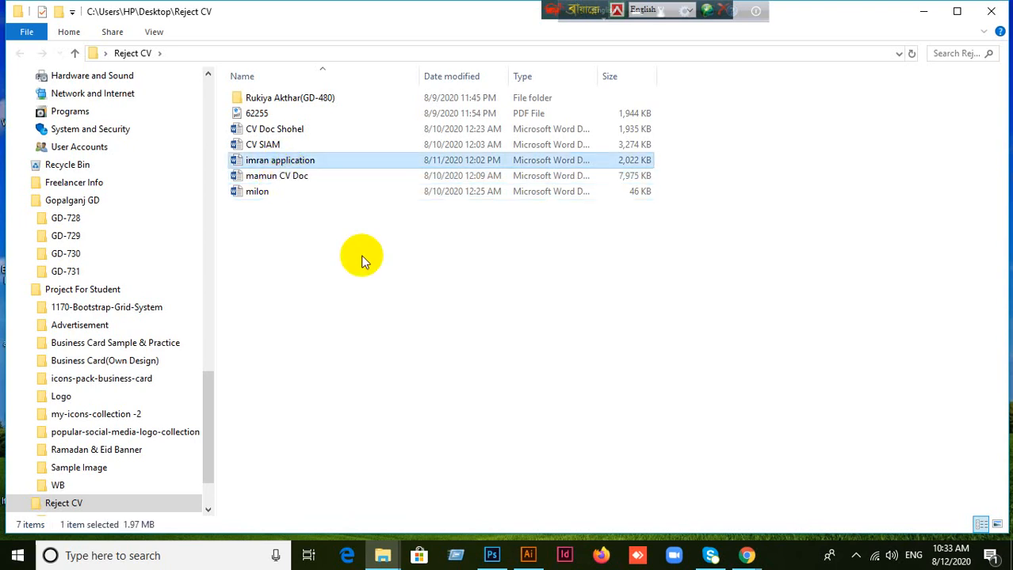
left_click(925, 11)
mouse_move(746, 547)
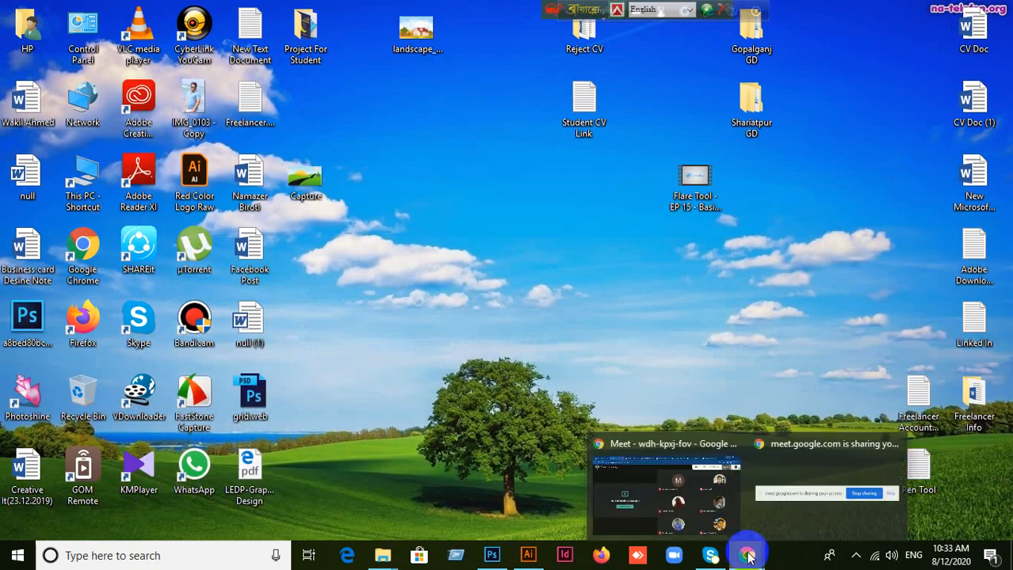
left_click(668, 487)
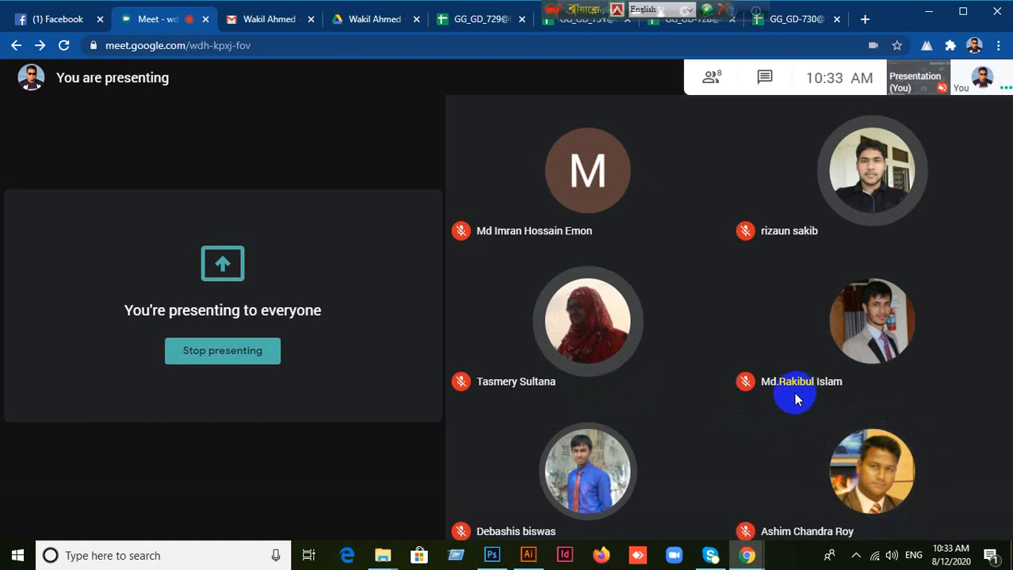
mouse_move(576, 340)
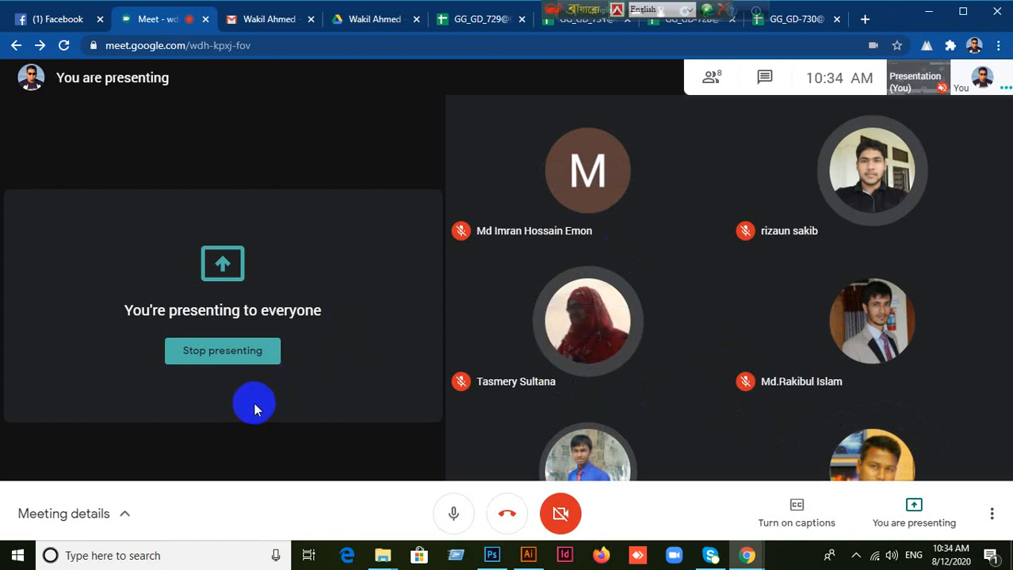
mouse_move(569, 190)
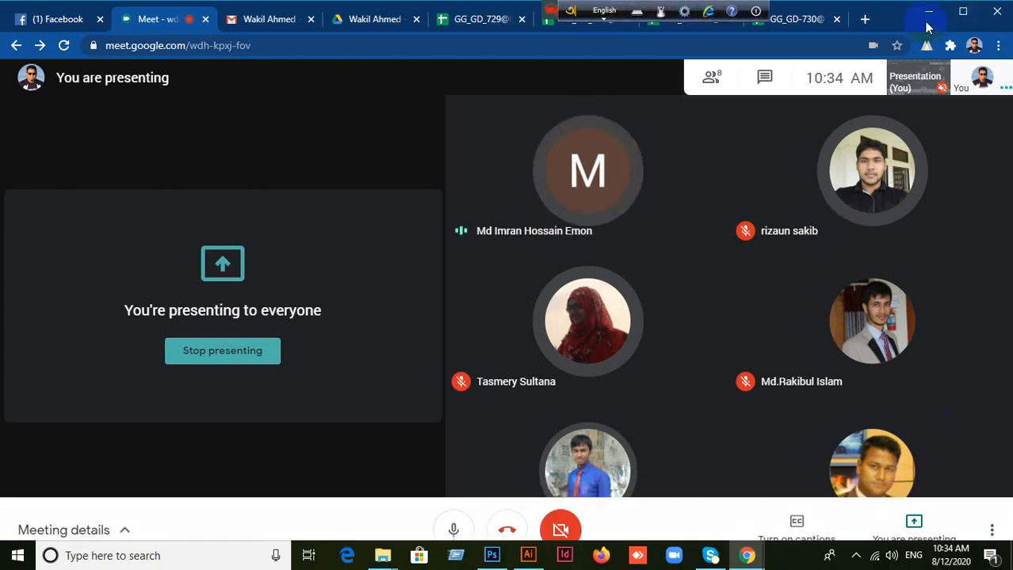
Step: Minimize Chrome, reopen the Reject CV folder and open the 2,022 KB application document in Word
left_click(927, 17)
double_click(584, 35)
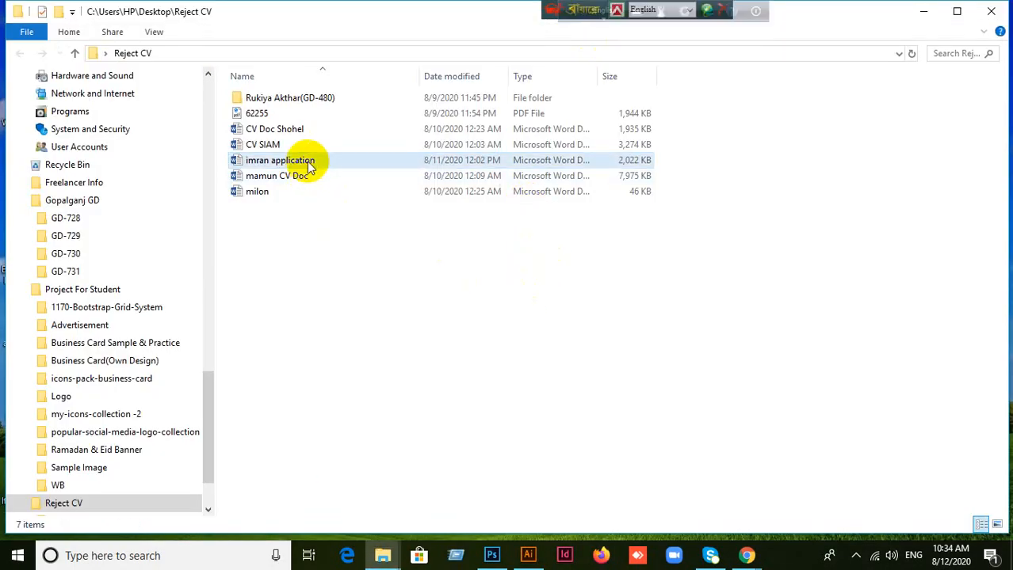
double_click(305, 161)
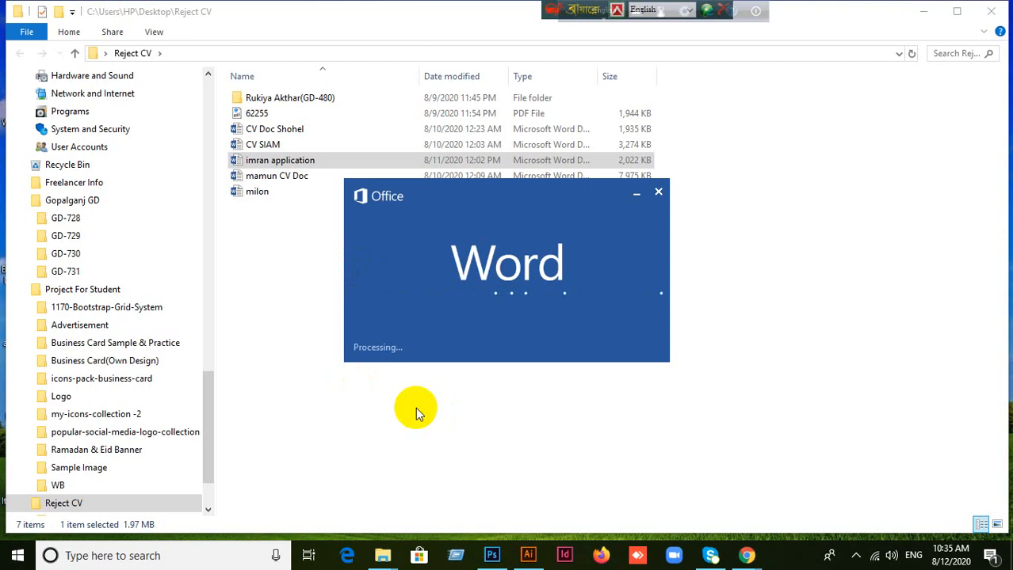
Step: Check the Google Meet call while Word loads, return to the application document and enable editing
mouse_move(744, 552)
left_click(705, 493)
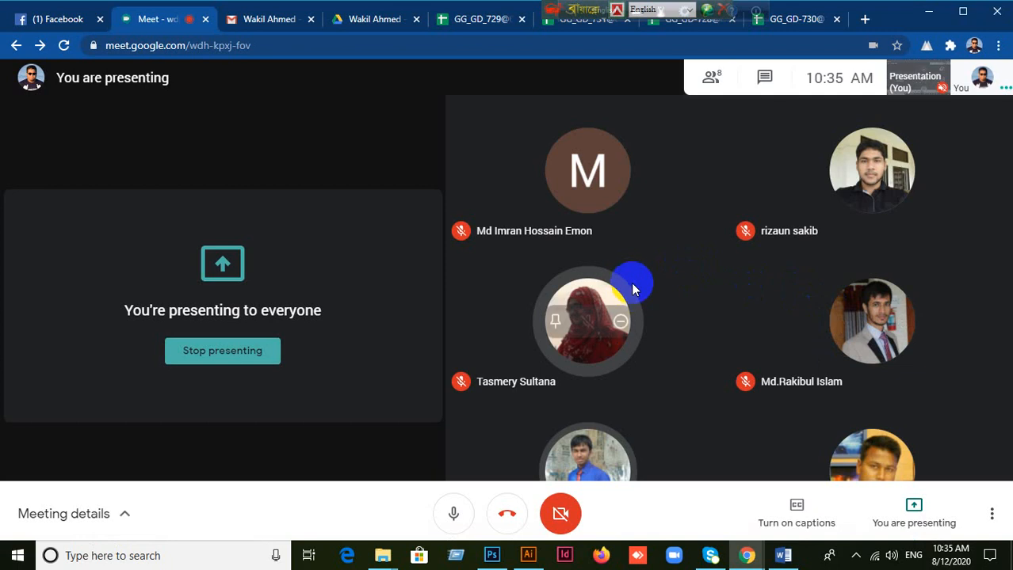
left_click(929, 11)
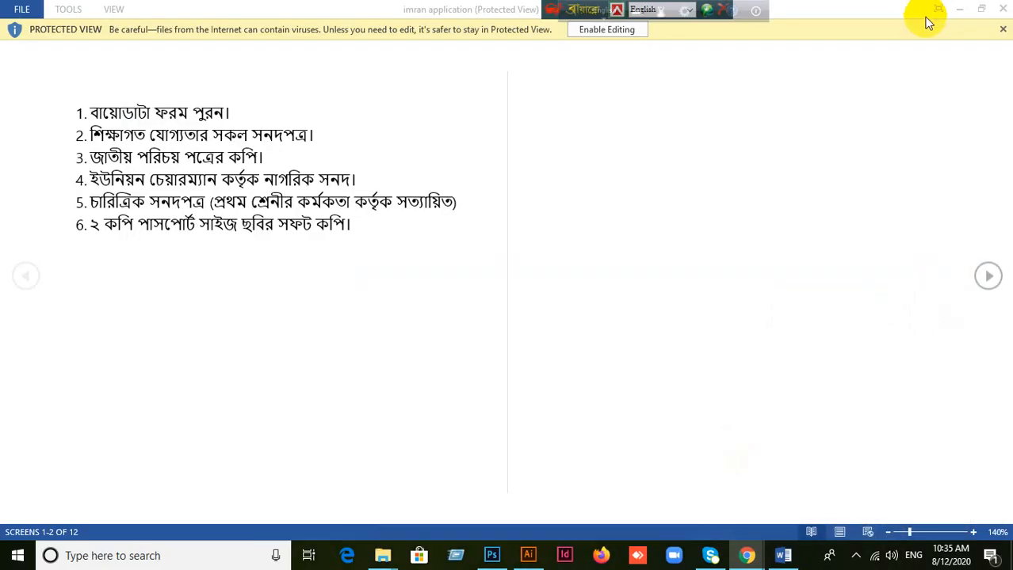
left_click(606, 30)
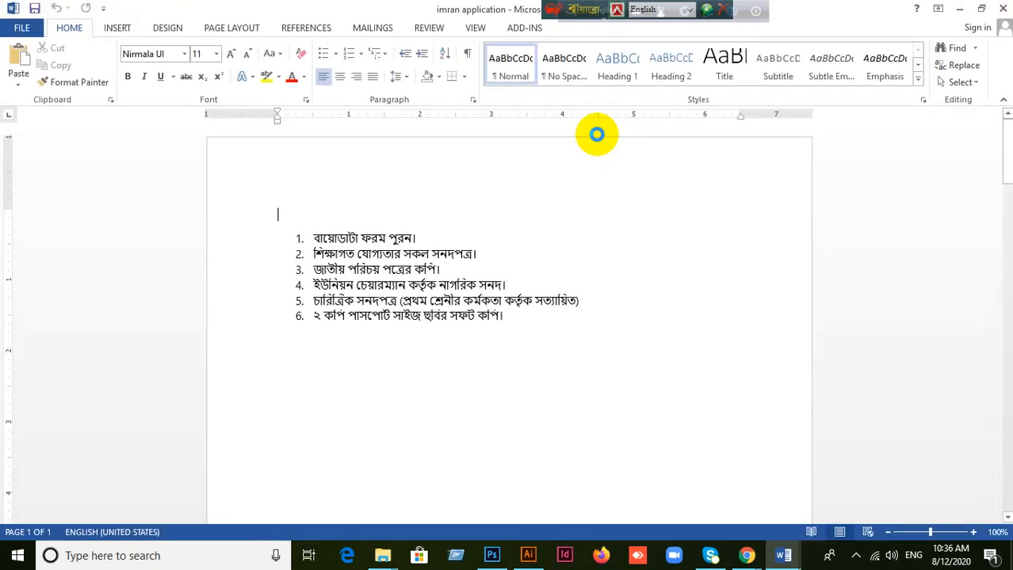
Step: Examine the required-documents checklist on the first page and the applicant's biodata form on the second page
scroll(530, 278, "down", 4)
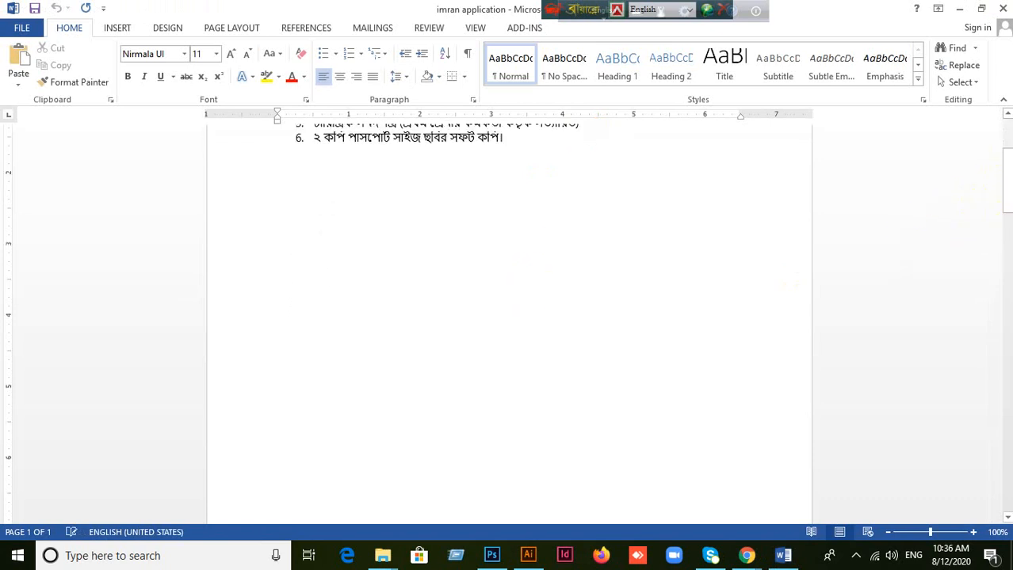
scroll(1001, 191, "down", 6)
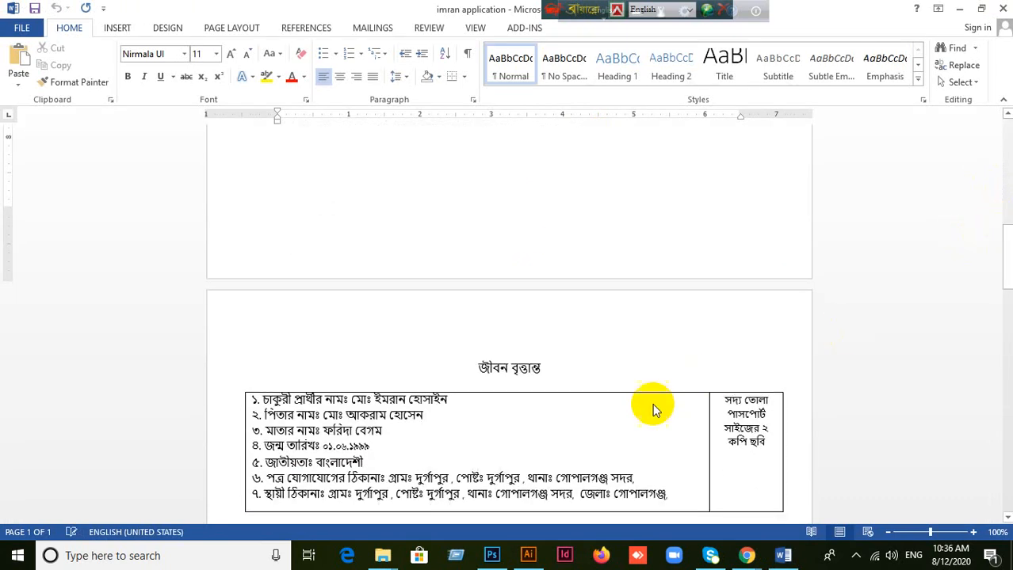
scroll(626, 417, "up", 8)
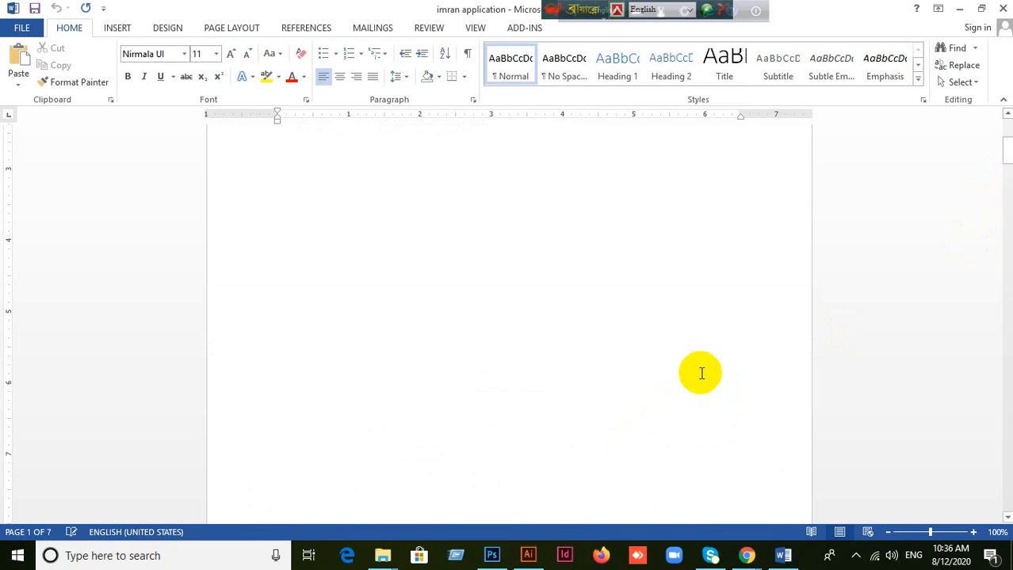
scroll(700, 373, "up", 3)
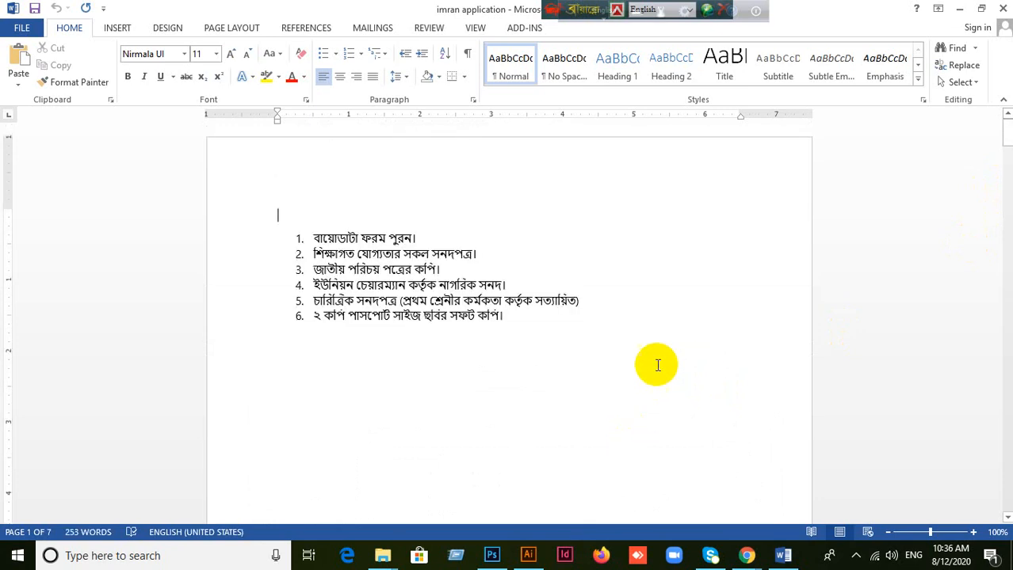
scroll(698, 341, "down", 9)
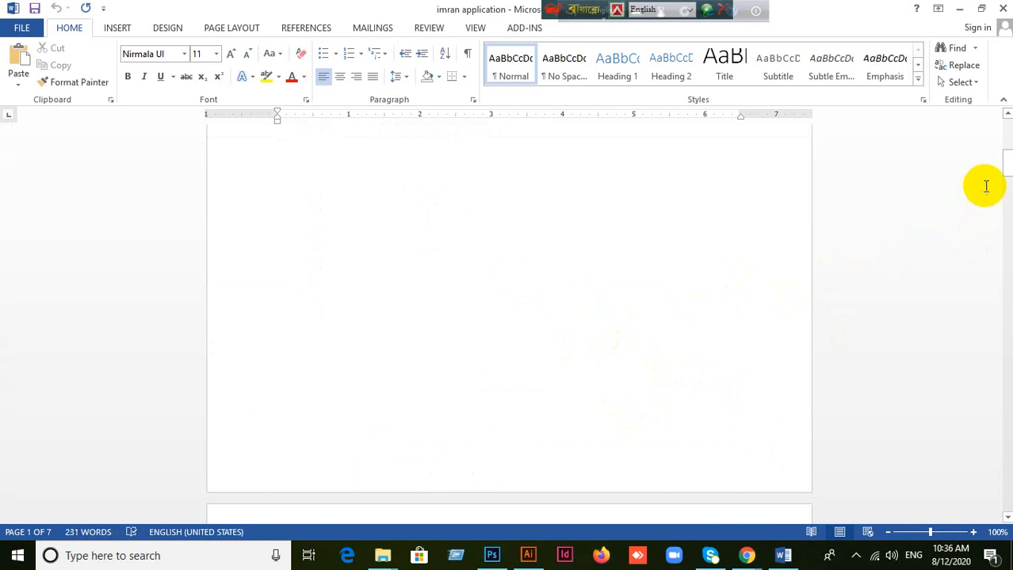
scroll(847, 271, "up", 3)
scroll(778, 283, "up", 1)
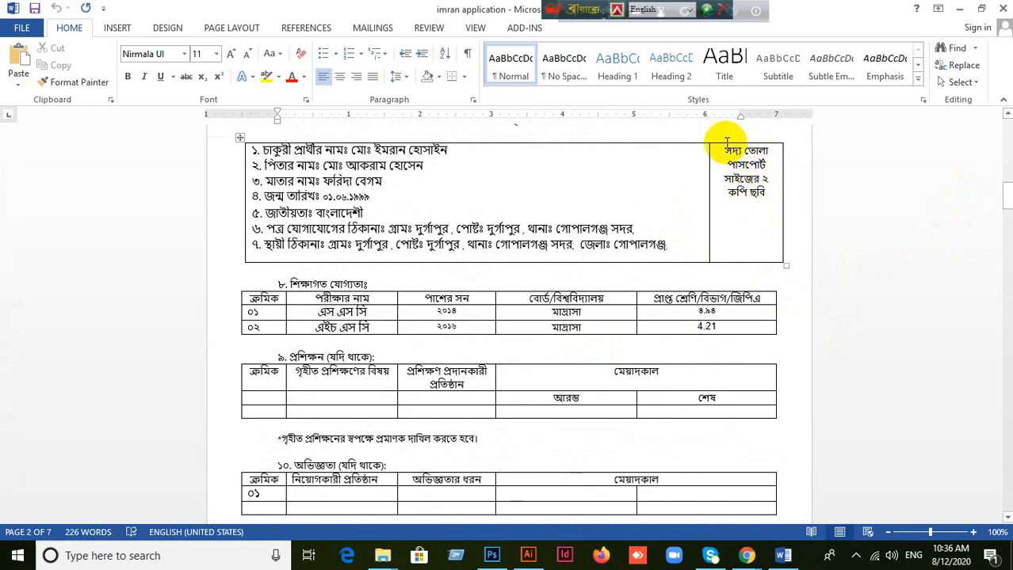
scroll(735, 278, "down", 6)
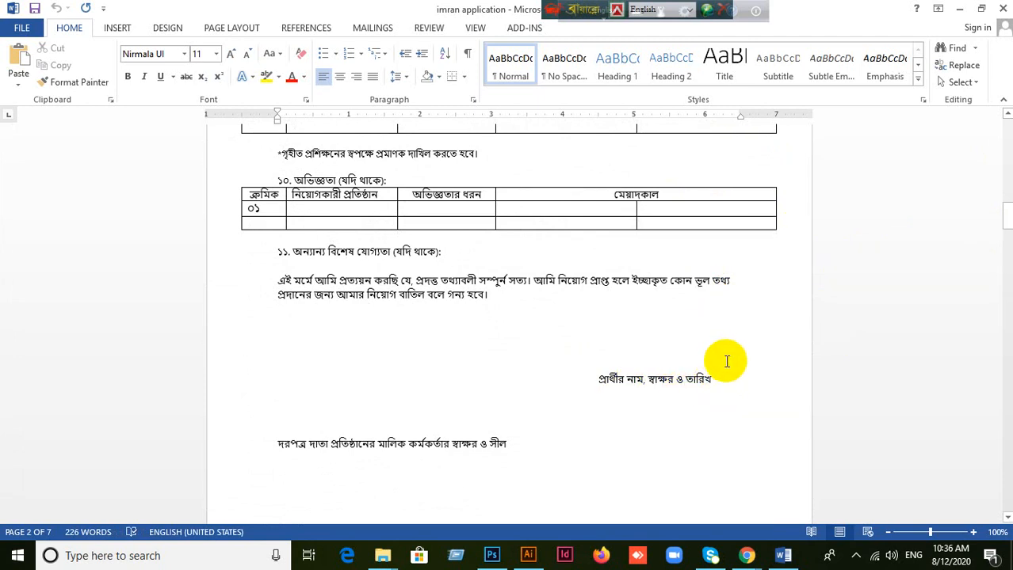
scroll(722, 387, "down", 6)
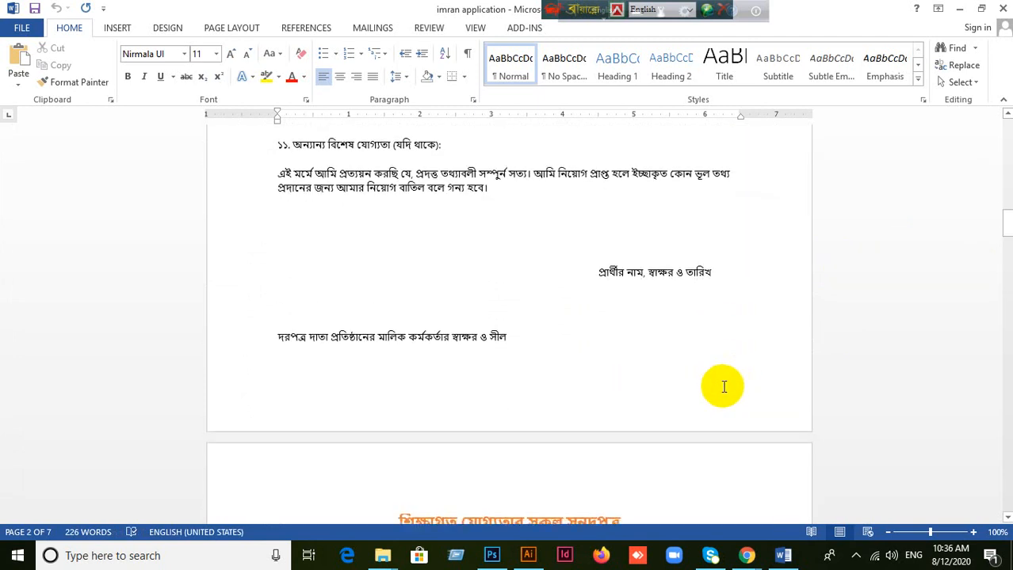
Step: Examine the academic certificates on the third page and the national ID card copy that follows them
scroll(727, 382, "down", 7)
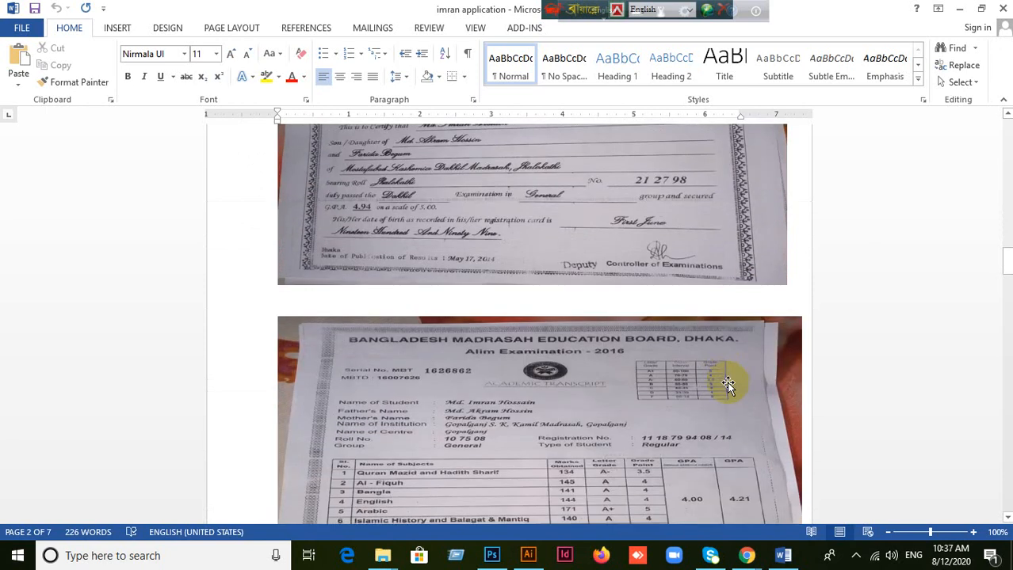
scroll(699, 400, "down", 3)
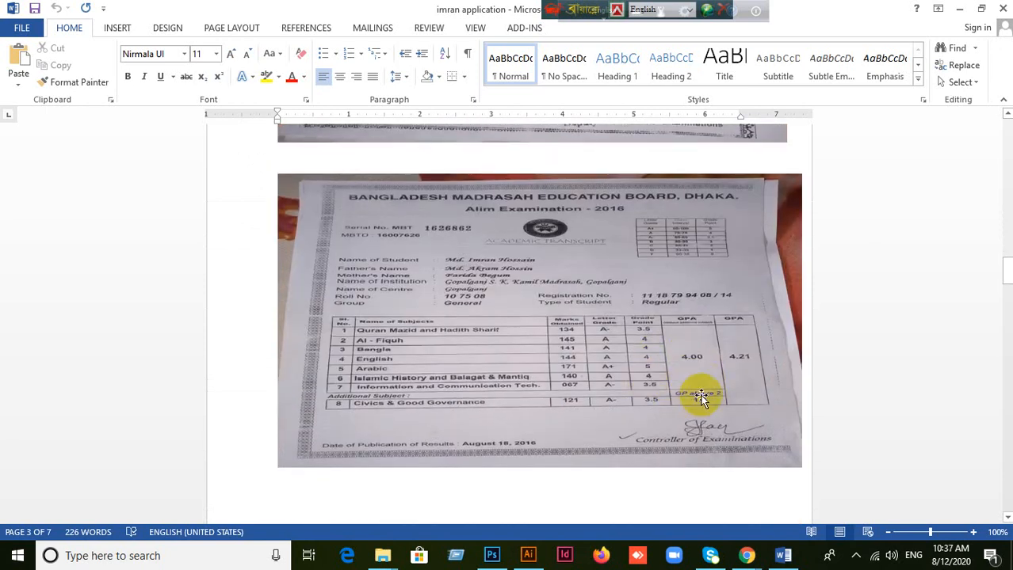
scroll(602, 364, "up", 1)
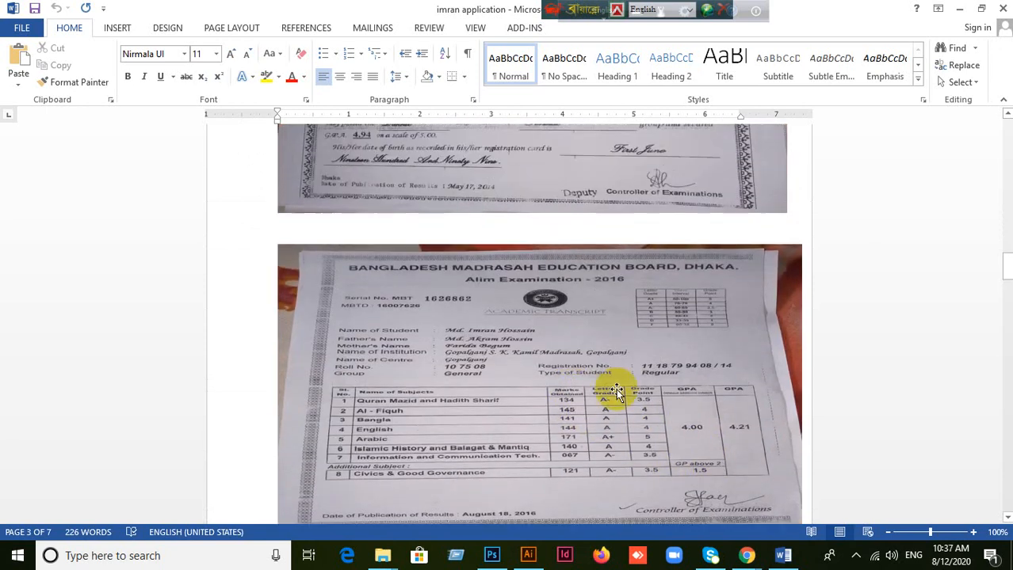
scroll(634, 405, "up", 3)
scroll(637, 403, "down", 10)
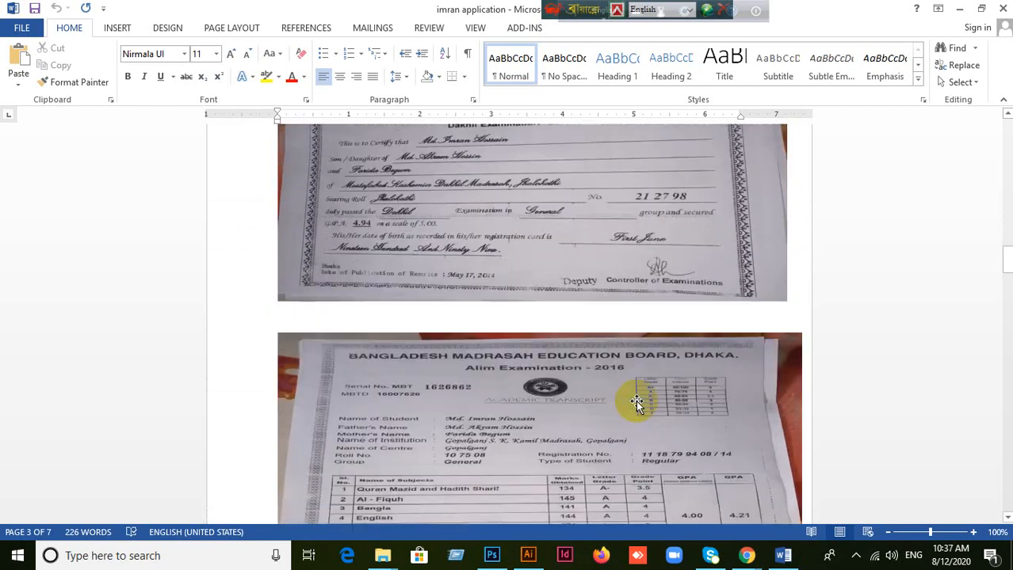
scroll(637, 406, "down", 5)
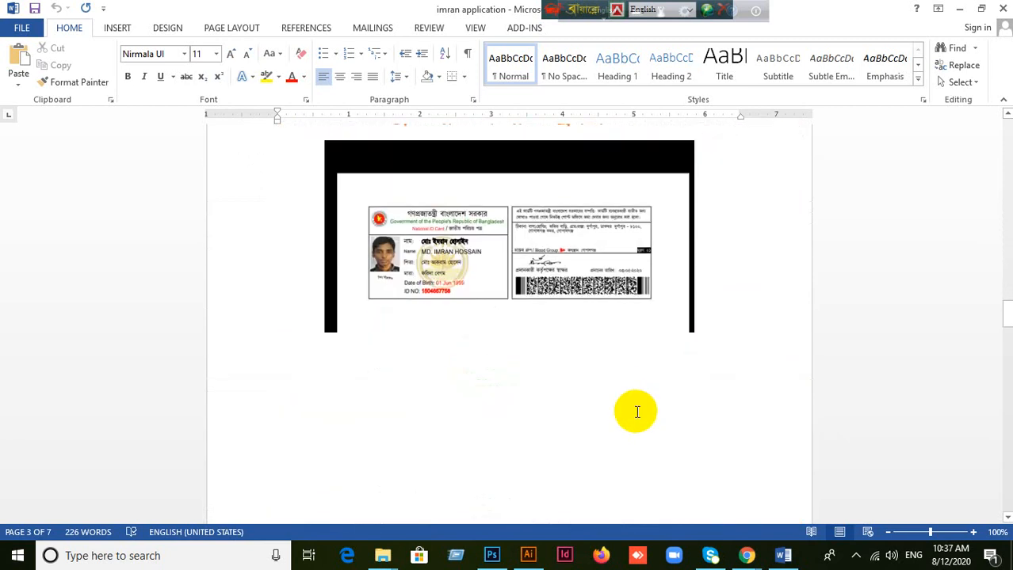
Step: Examine the union chairman's citizenship certificate, the character certificate and the passport photos on the remaining pages
scroll(636, 411, "down", 5)
scroll(636, 413, "down", 8)
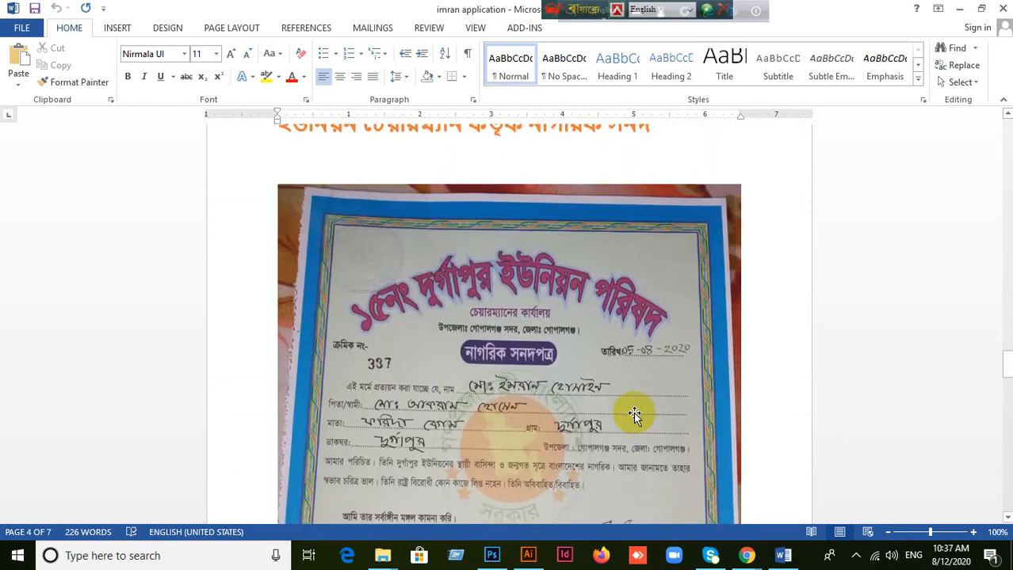
scroll(634, 415, "down", 2)
scroll(634, 414, "up", 2)
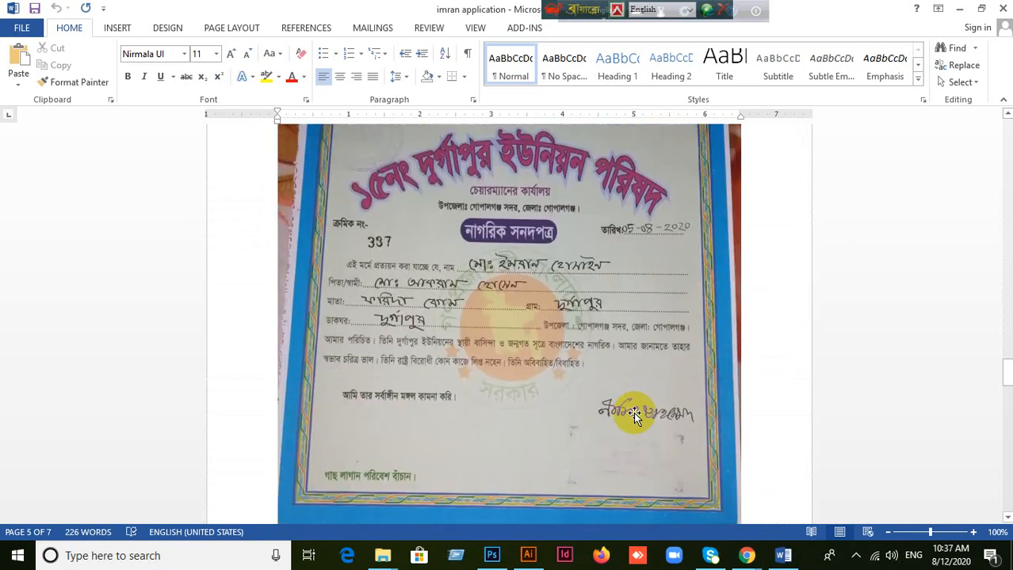
scroll(636, 412, "down", 3)
scroll(636, 412, "up", 6)
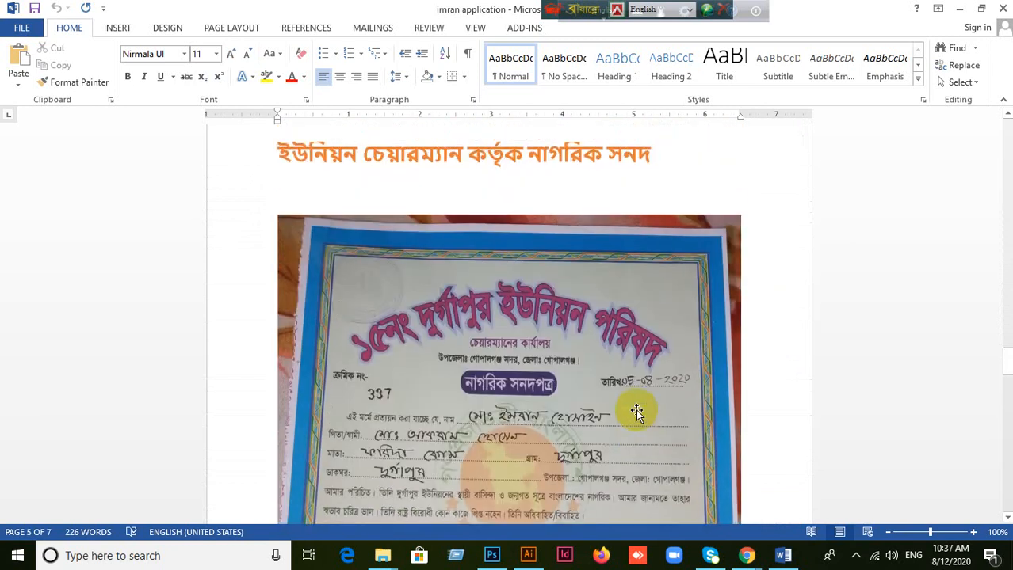
scroll(636, 412, "down", 4)
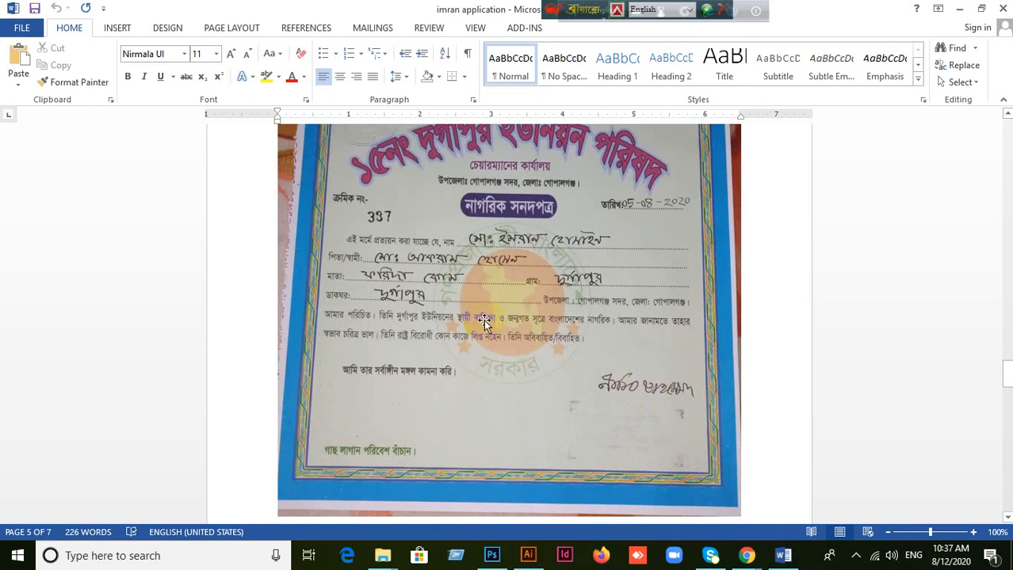
scroll(637, 408, "up", 2)
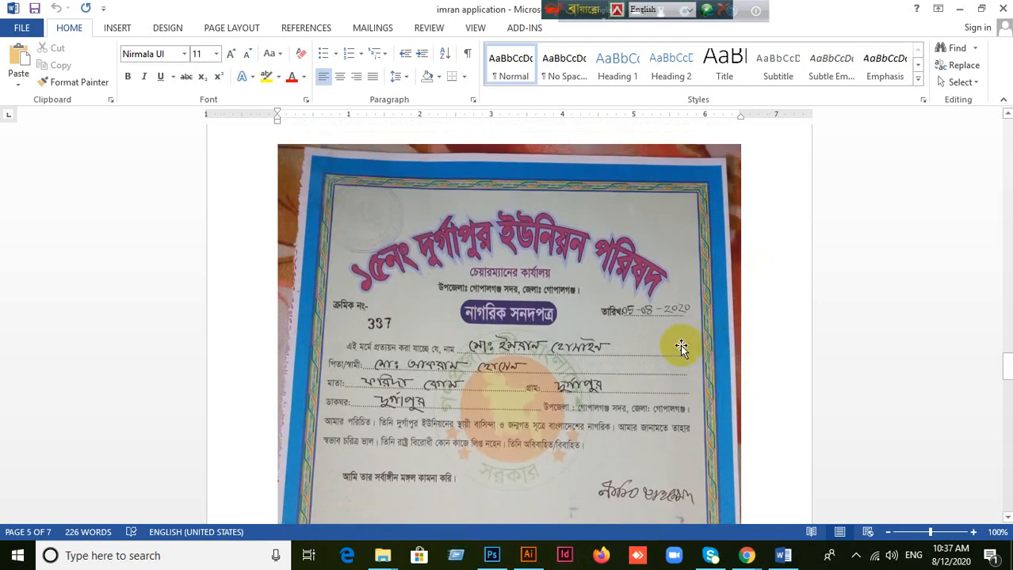
scroll(678, 344, "down", 6)
scroll(678, 349, "down", 6)
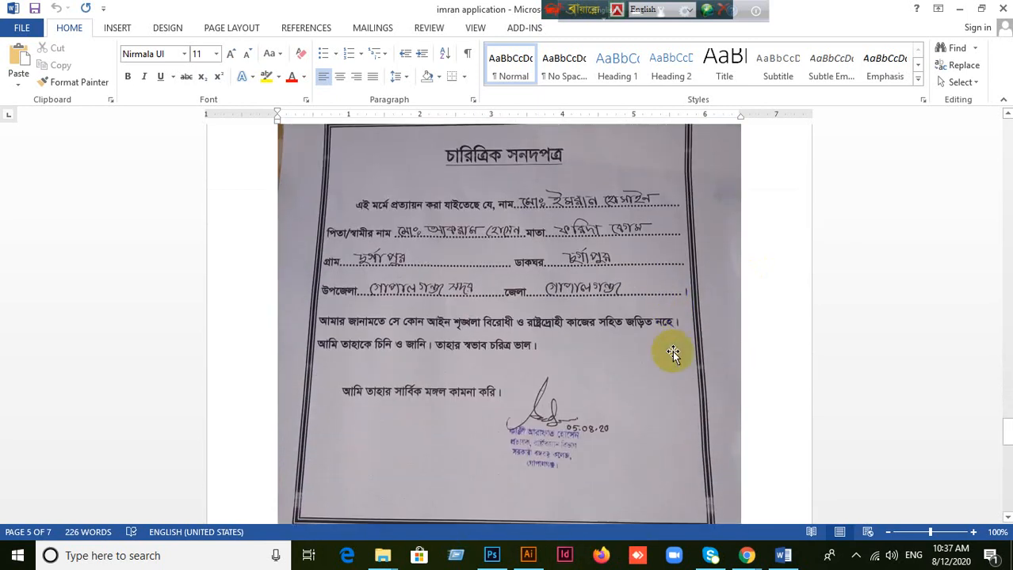
scroll(602, 388, "down", 3)
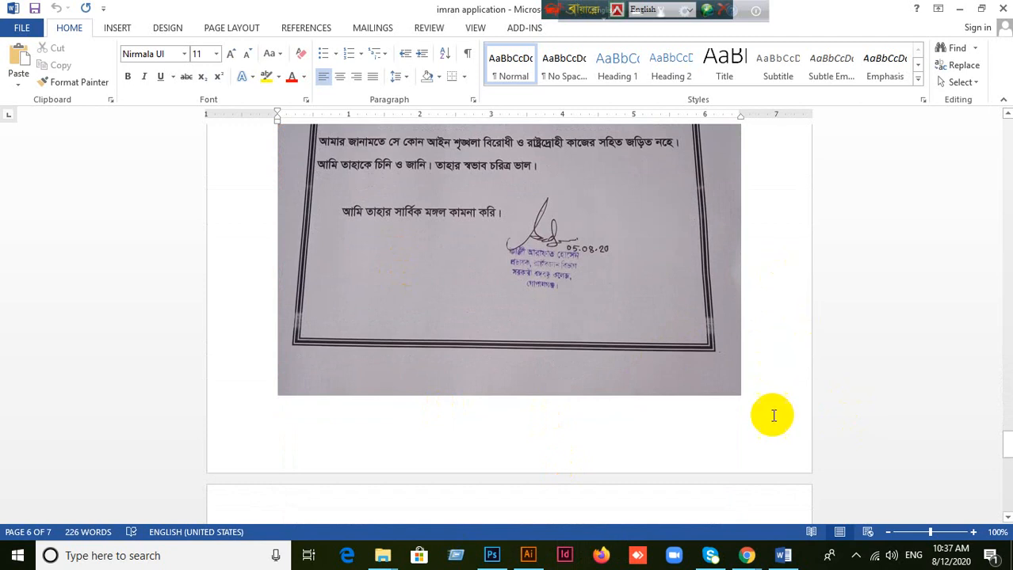
scroll(768, 393, "up", 4)
scroll(769, 397, "down", 8)
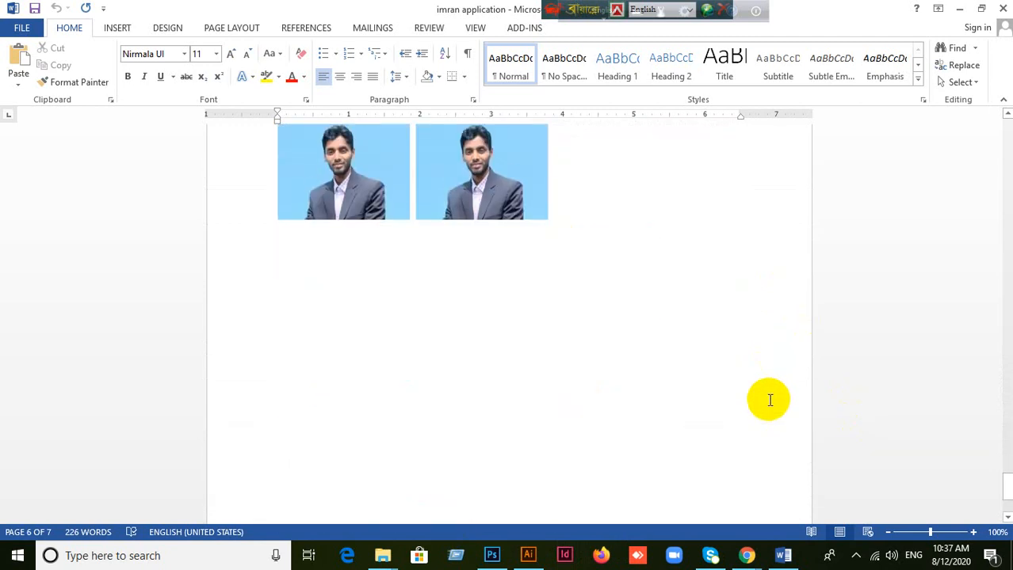
Step: Review the attached documents back to the first-page checklist, then recheck the signature lines below the biodata form
scroll(769, 396, "up", 15)
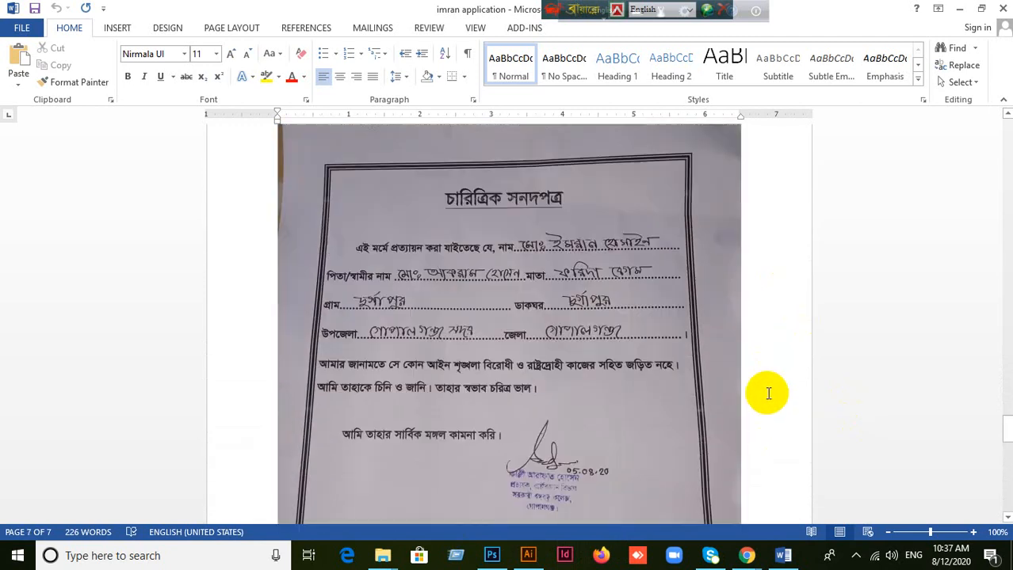
scroll(769, 392, "up", 4)
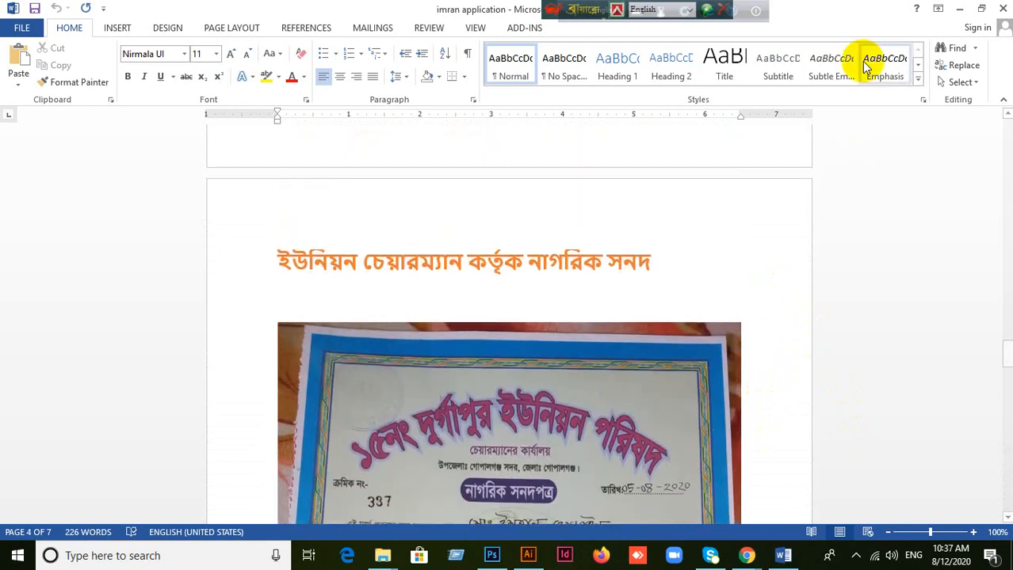
scroll(707, 358, "up", 3)
scroll(712, 355, "up", 10)
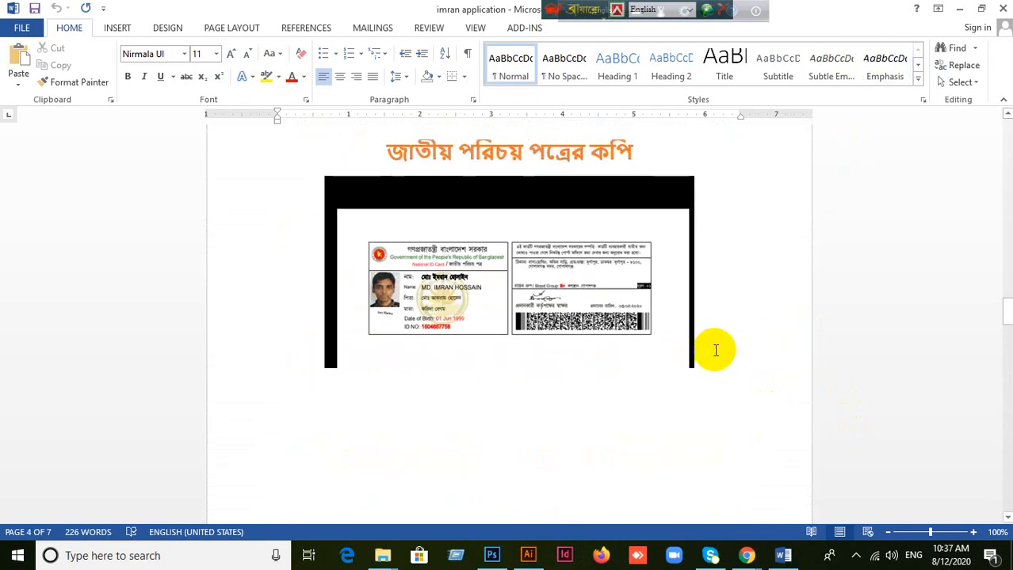
scroll(729, 351, "up", 15)
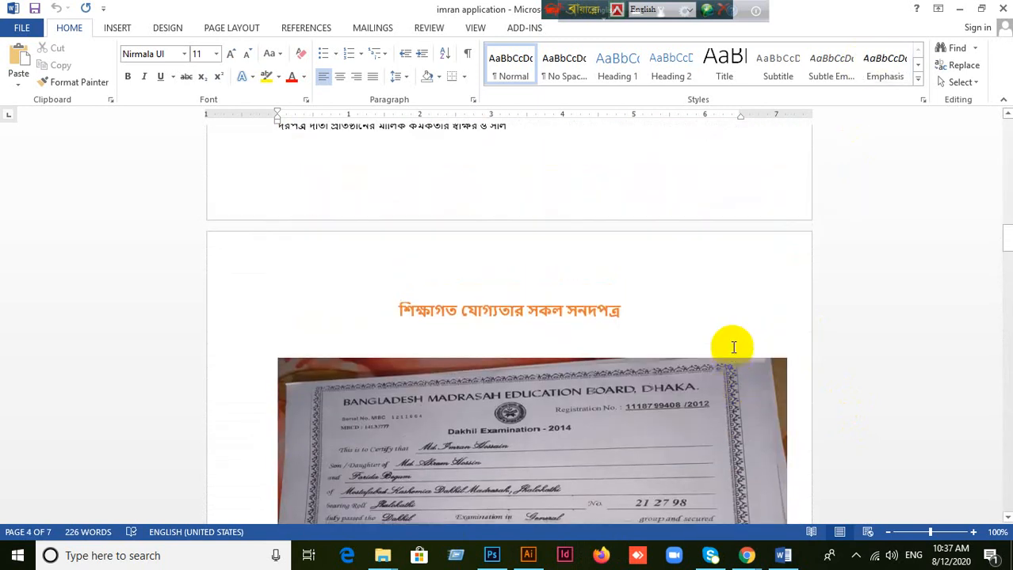
scroll(736, 346, "up", 5)
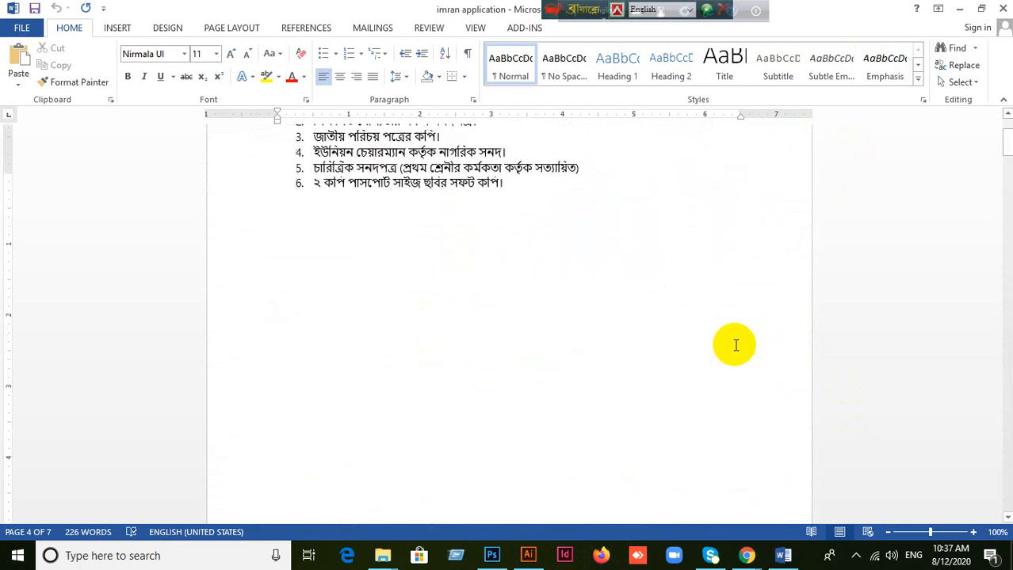
scroll(505, 249, "down", 3)
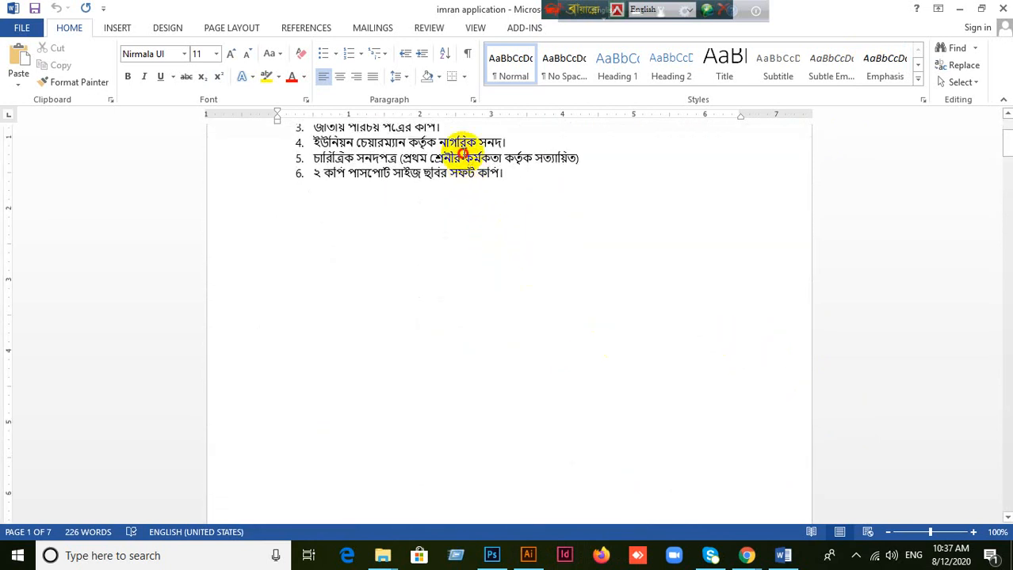
left_click(476, 173)
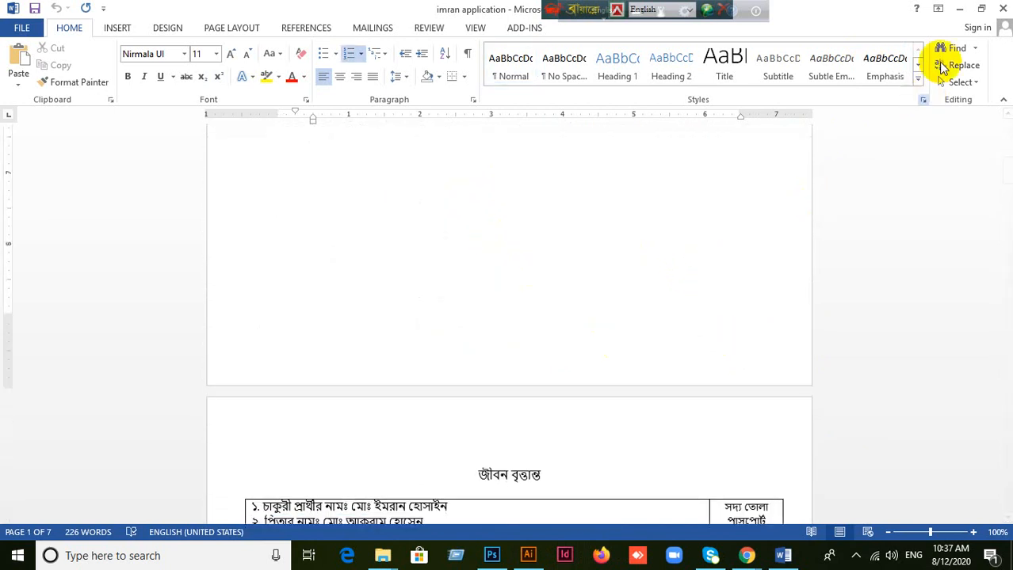
scroll(731, 312, "down", 8)
scroll(740, 317, "down", 8)
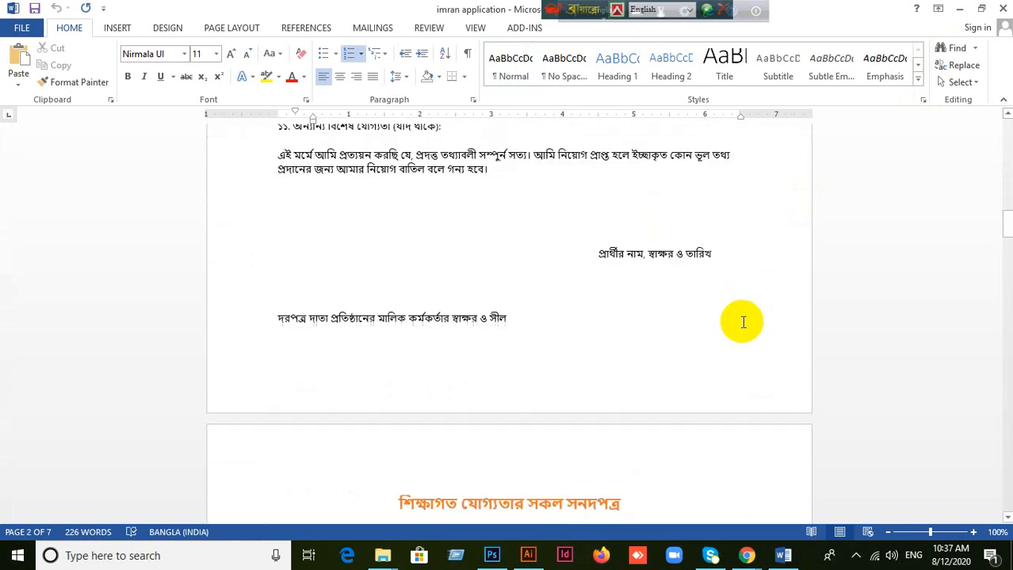
scroll(639, 289, "up", 2)
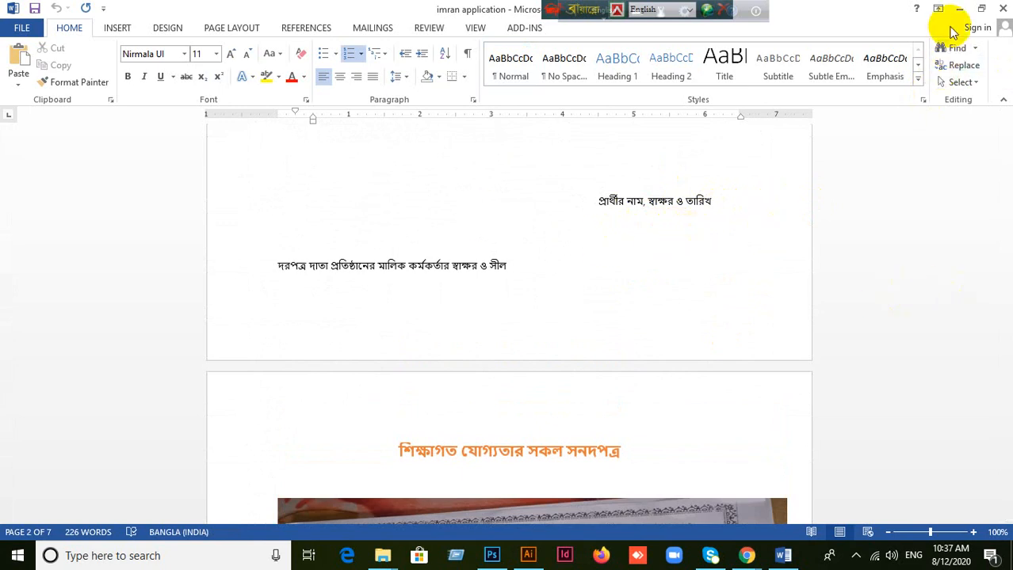
Step: Close the application document, minimize the Reject CV folder window and switch to Illustrator
left_click(1002, 8)
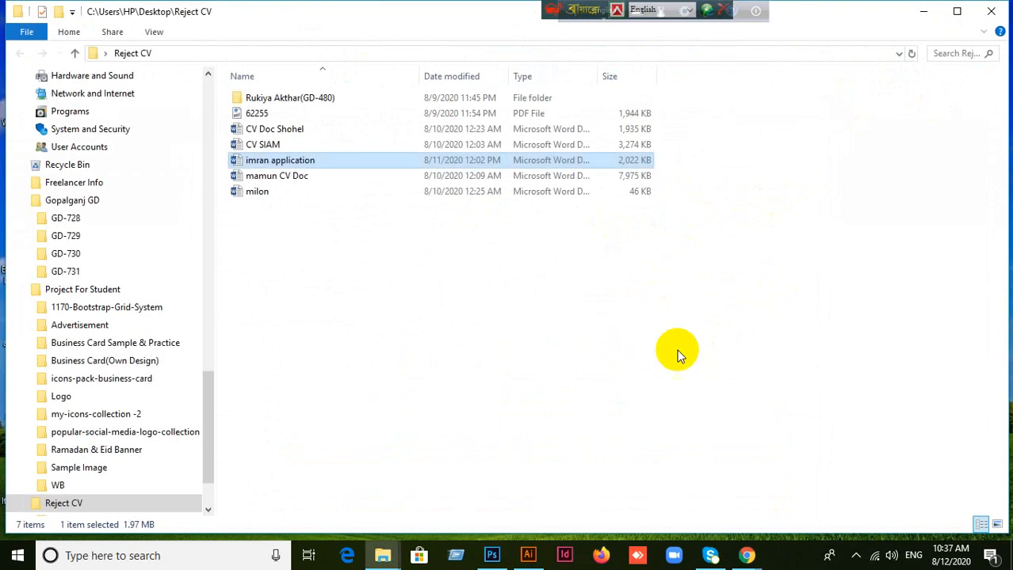
left_click(454, 315)
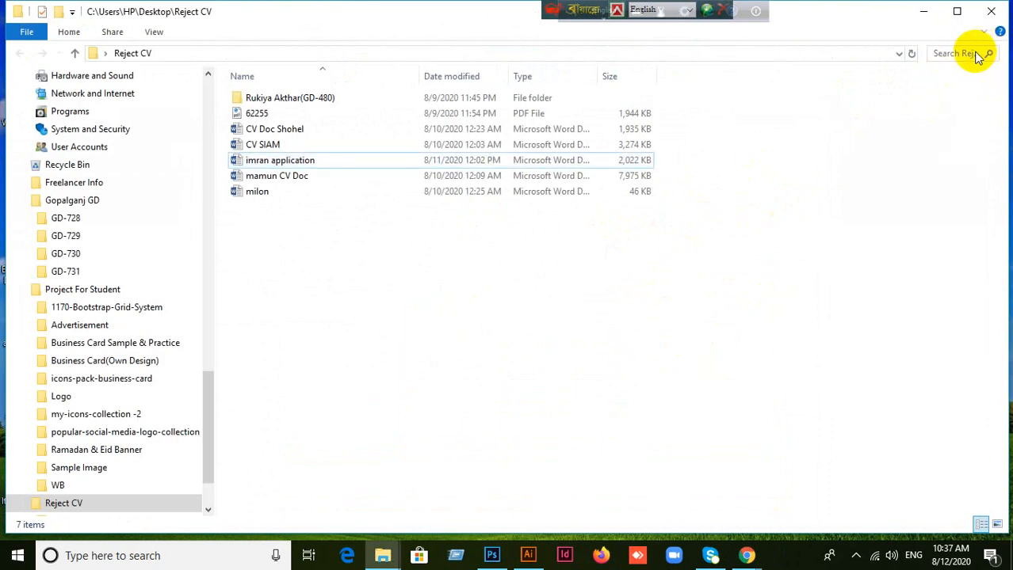
left_click(928, 13)
left_click(525, 556)
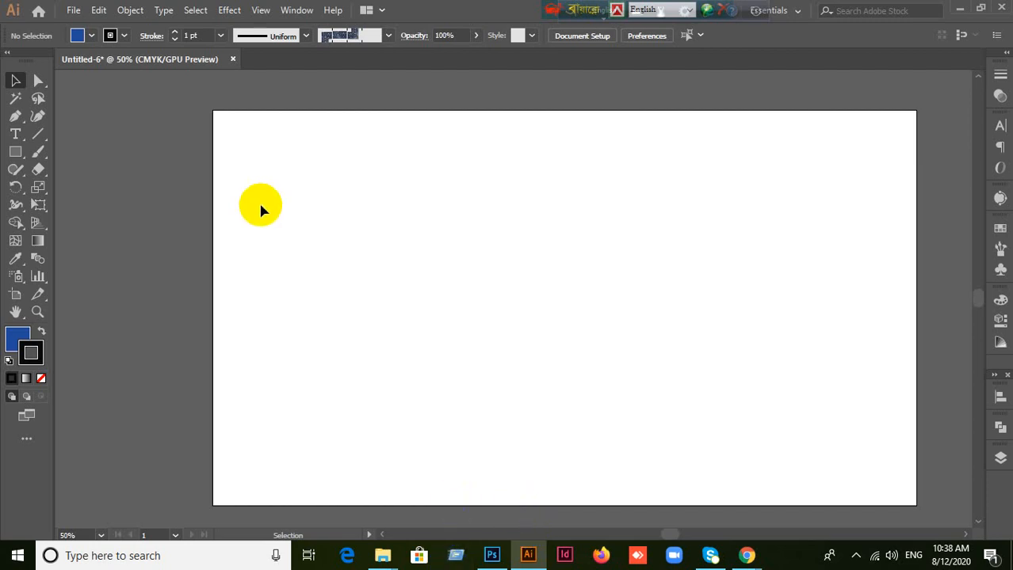
Step: Draw a star with the Star tool while varying its number of points, then undo it
left_click(10, 152)
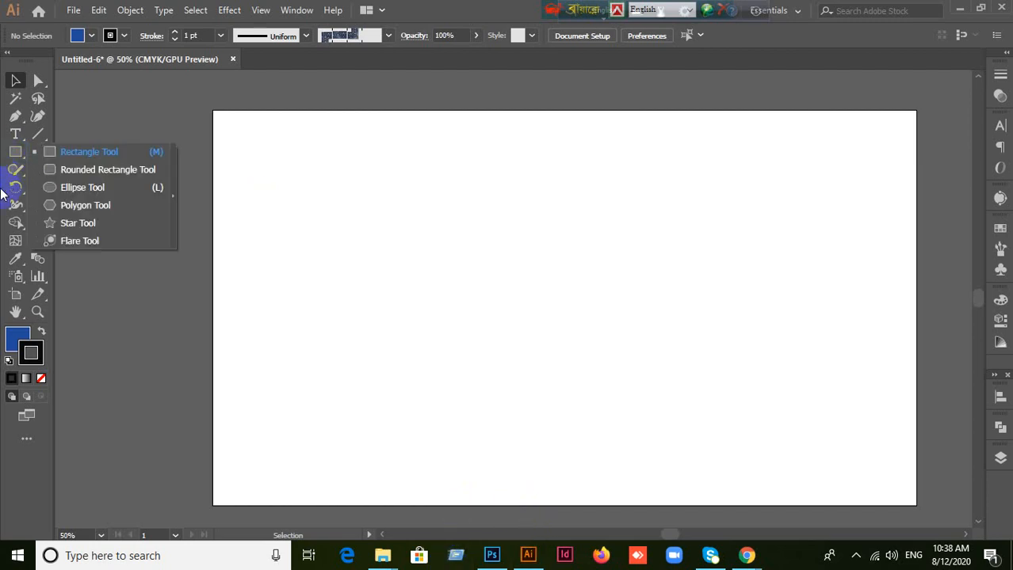
left_click(77, 224)
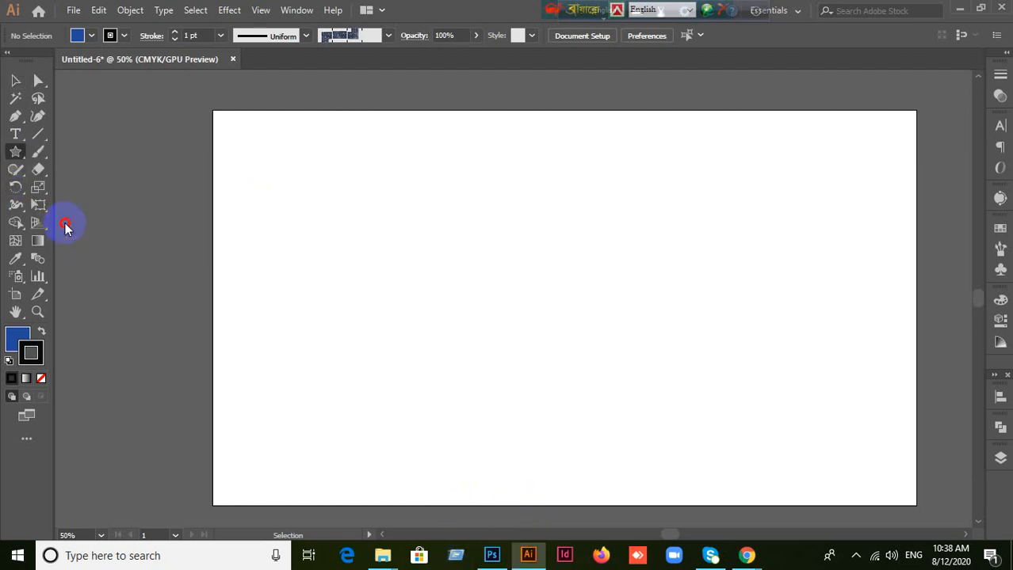
left_click_drag(415, 202, 519, 276)
key("Down")
key("Down")
key("Down")
key("Up")
key("Up")
key("Up")
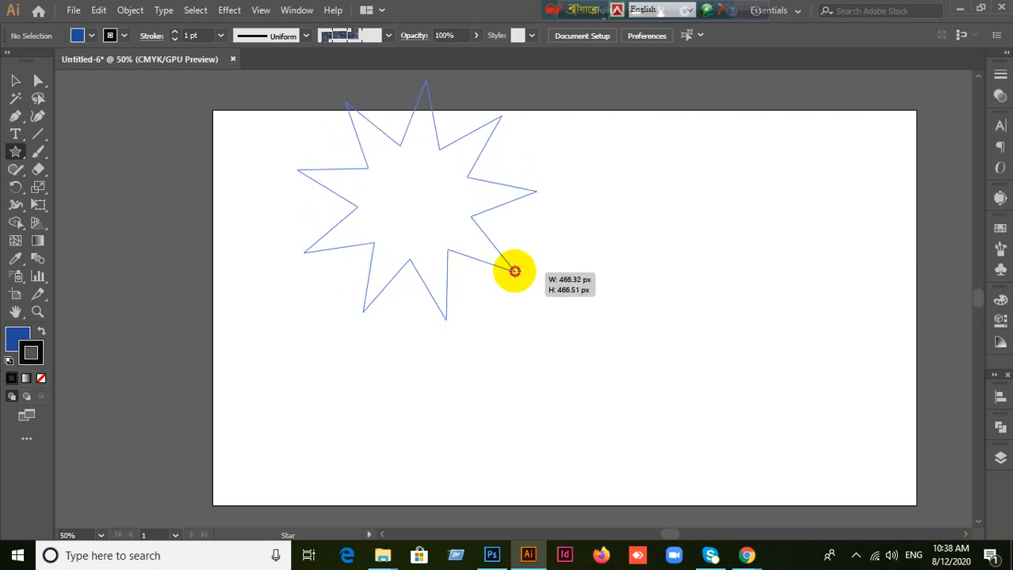
left_click_drag(553, 298, 662, 383)
key("ctrl+z")
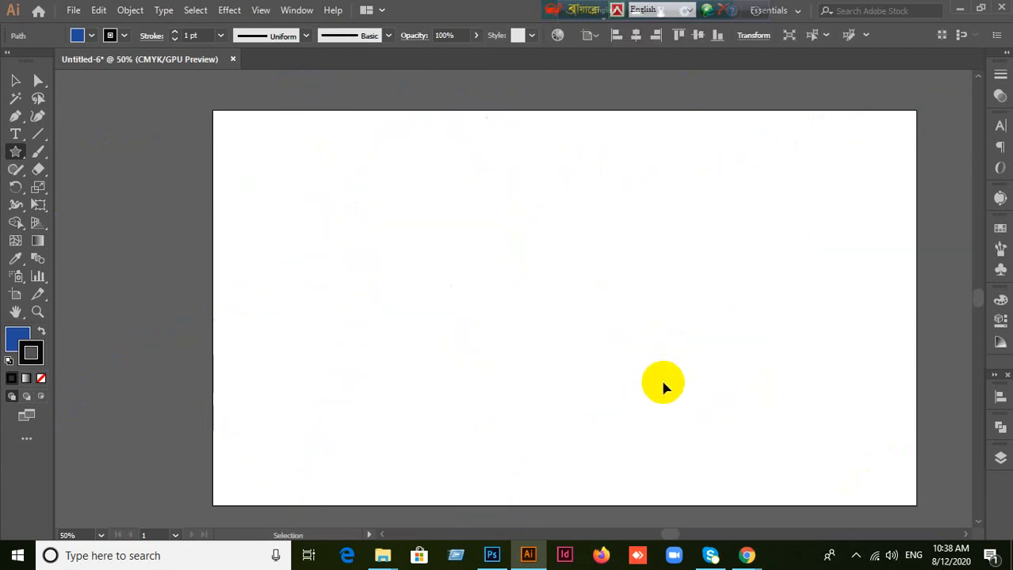
Step: Draw a nine-point star with long narrow spikes over the artboard's upper-left corner, varying the number of points while drawing
left_click_drag(337, 176, 493, 296)
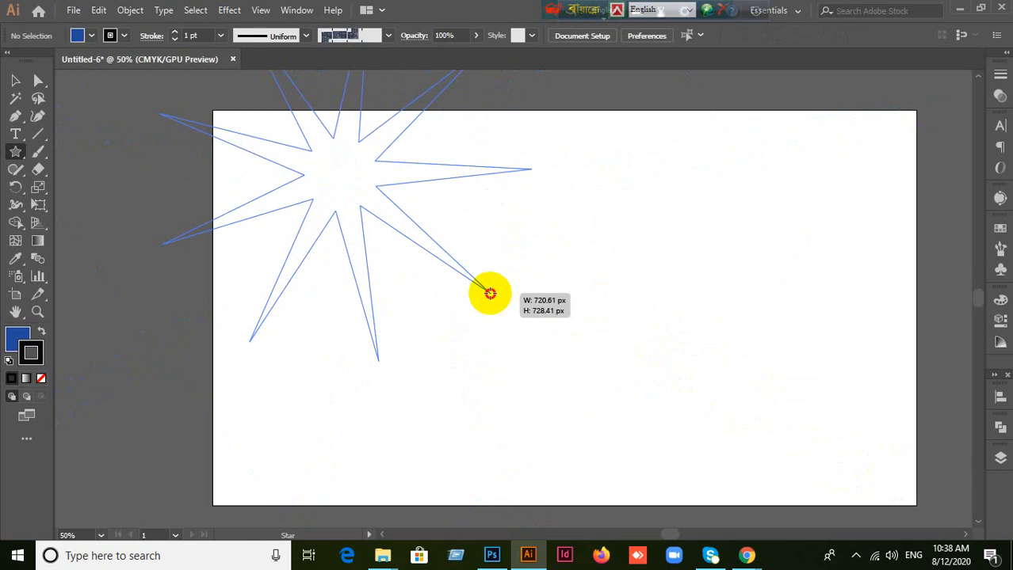
key("Down")
key("Down")
key("Down")
key("Down")
key("Down")
key("Up")
key("Up")
key("Up")
key("Up")
key("Up")
key("Up")
key("Up")
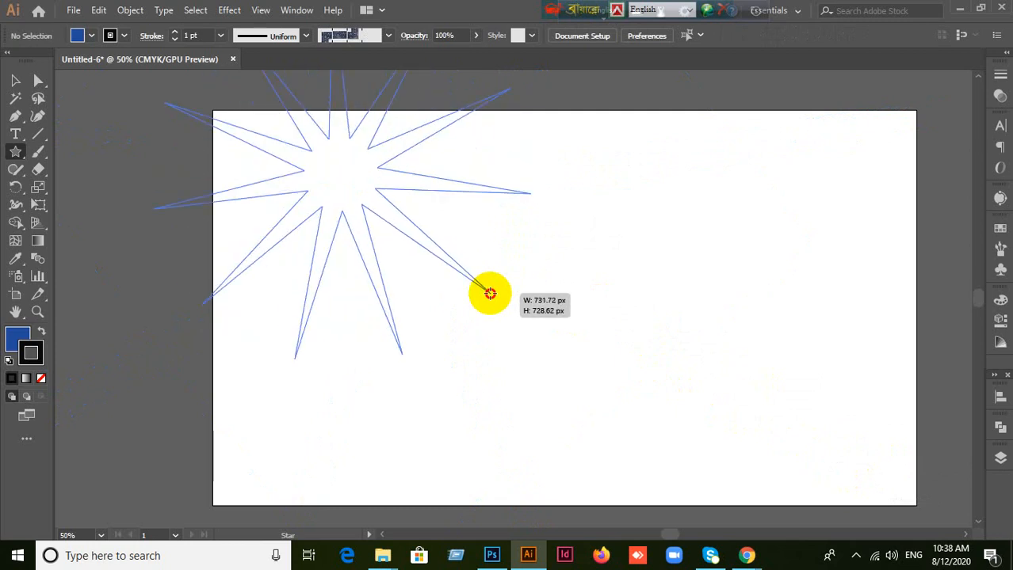
key("Down")
key("Down")
left_click_drag(490, 294, 455, 215)
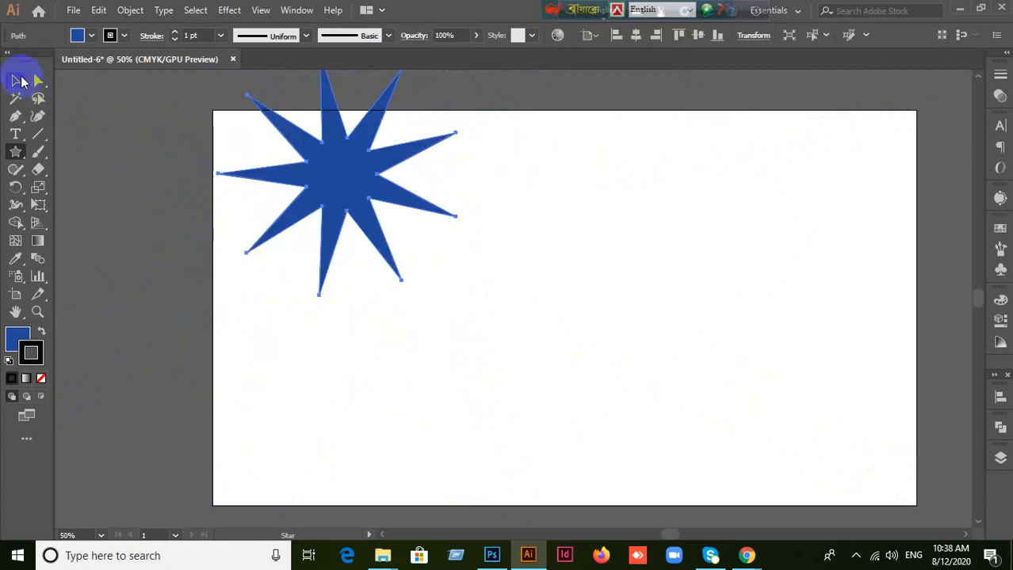
Step: Move the star toward the middle of the artboard, then undo the move and the star
left_click(19, 81)
left_click_drag(350, 172, 455, 268)
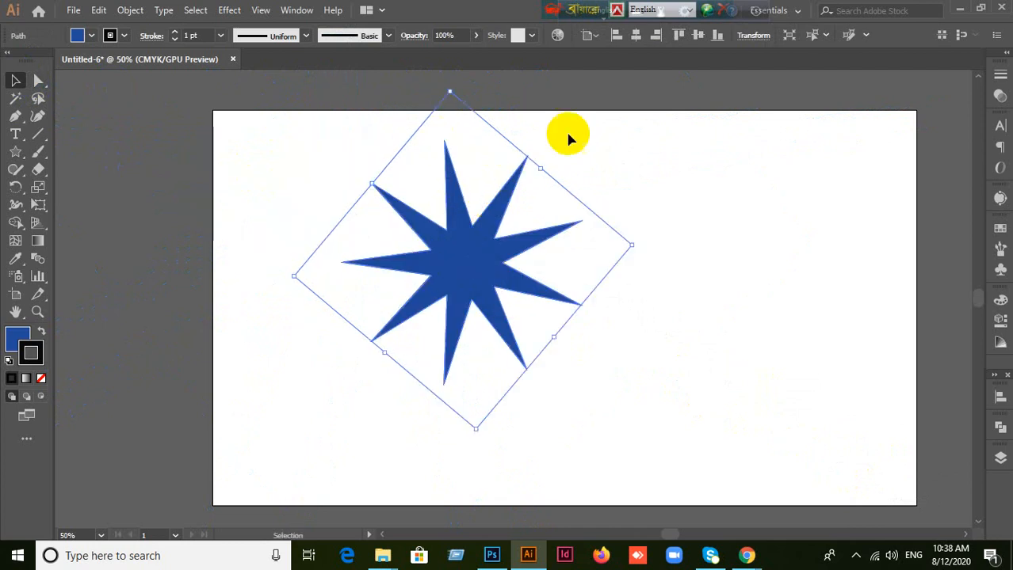
key("ctrl+z")
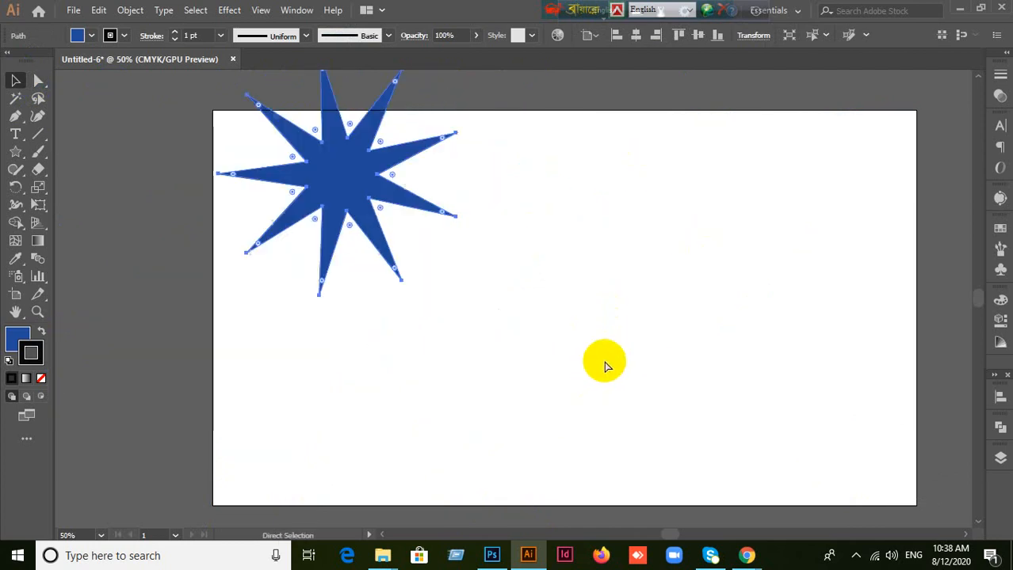
key("ctrl+z")
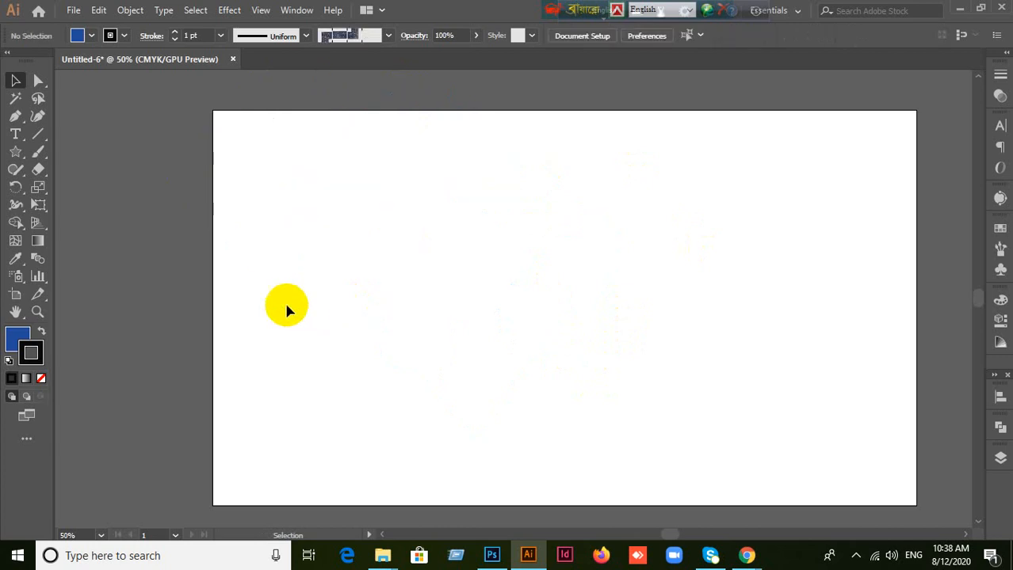
Step: Draw a nine-point star with short, wide spikes in the left half of the artboard using the Star tool
left_click(15, 152)
left_click_drag(433, 284, 575, 388)
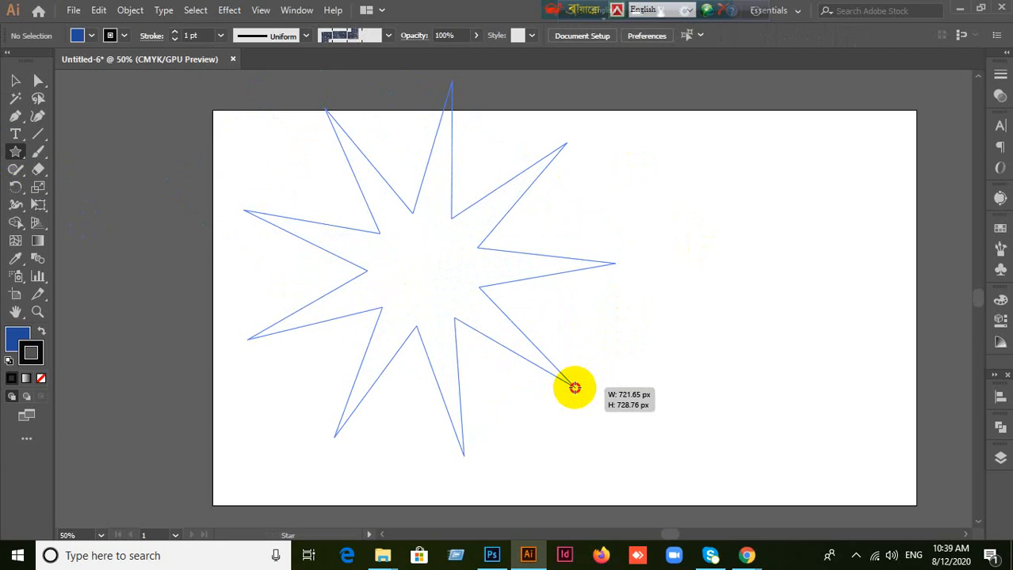
left_click_drag(574, 387, 513, 312)
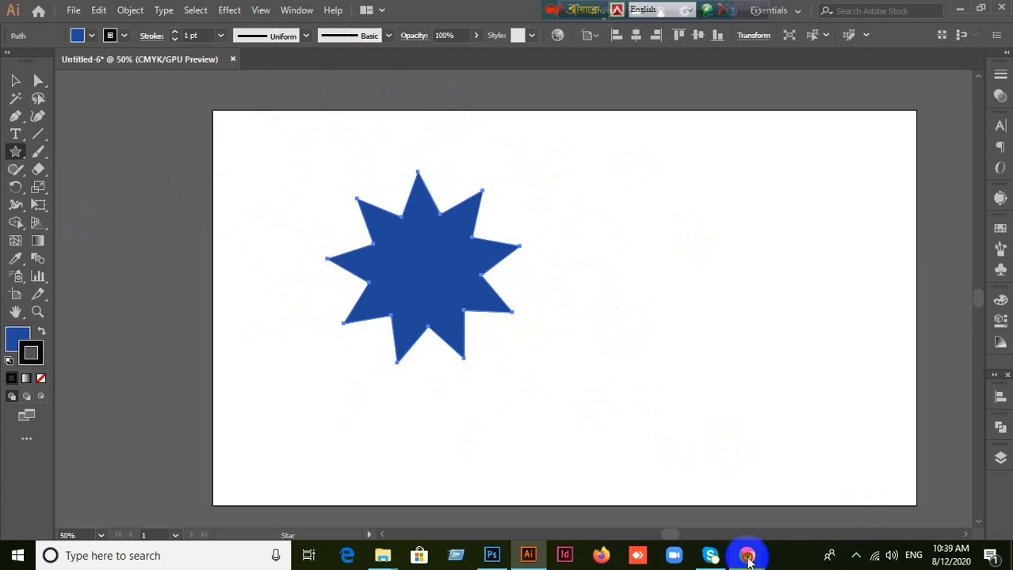
Step: Check the Google Meet call in Chrome and return to Illustrator
mouse_move(747, 557)
left_click(706, 513)
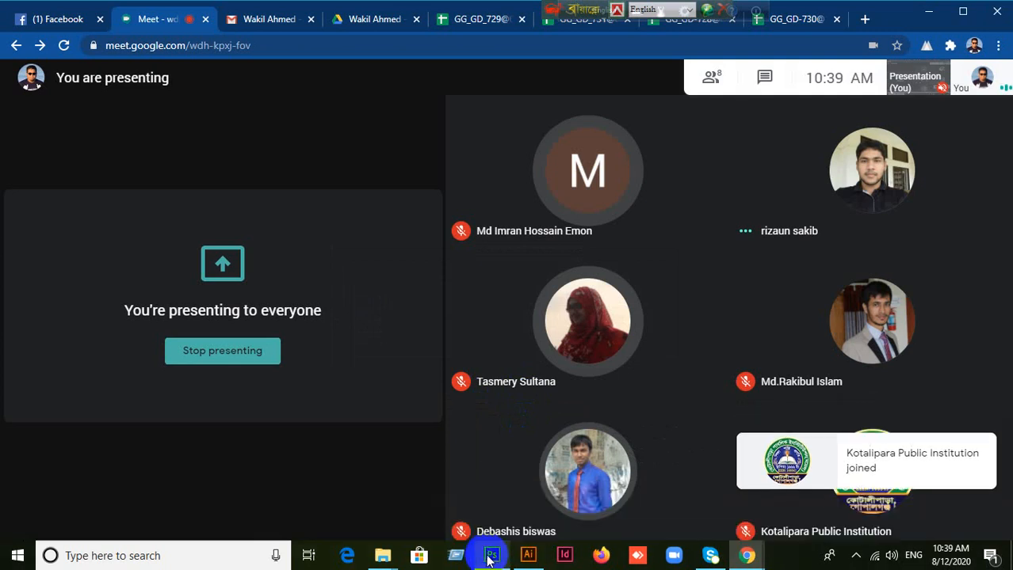
left_click(491, 557)
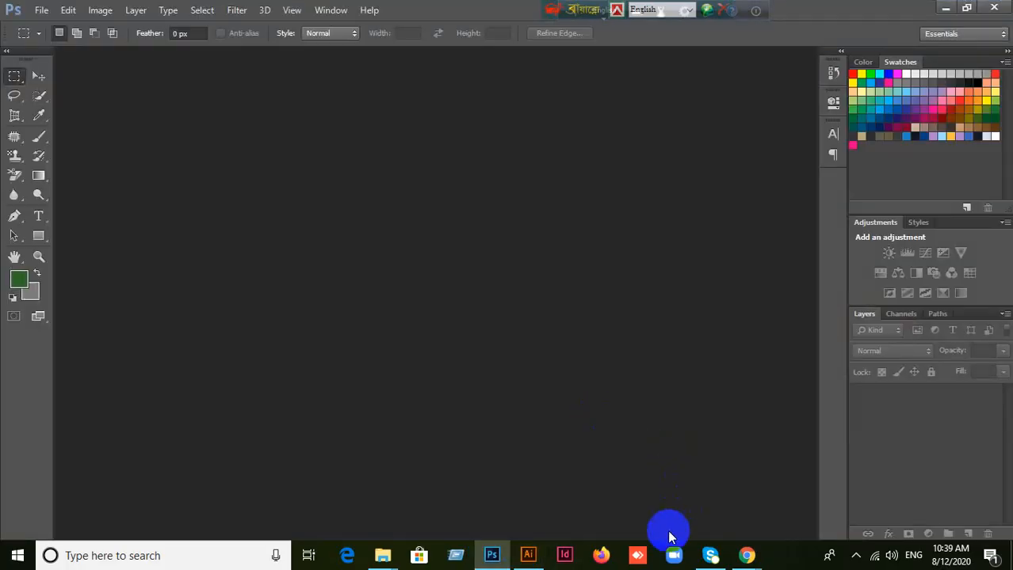
left_click(527, 556)
Step: Delete the star and draw a larger nine-point star over the artboard's upper-left corner
left_click(16, 81)
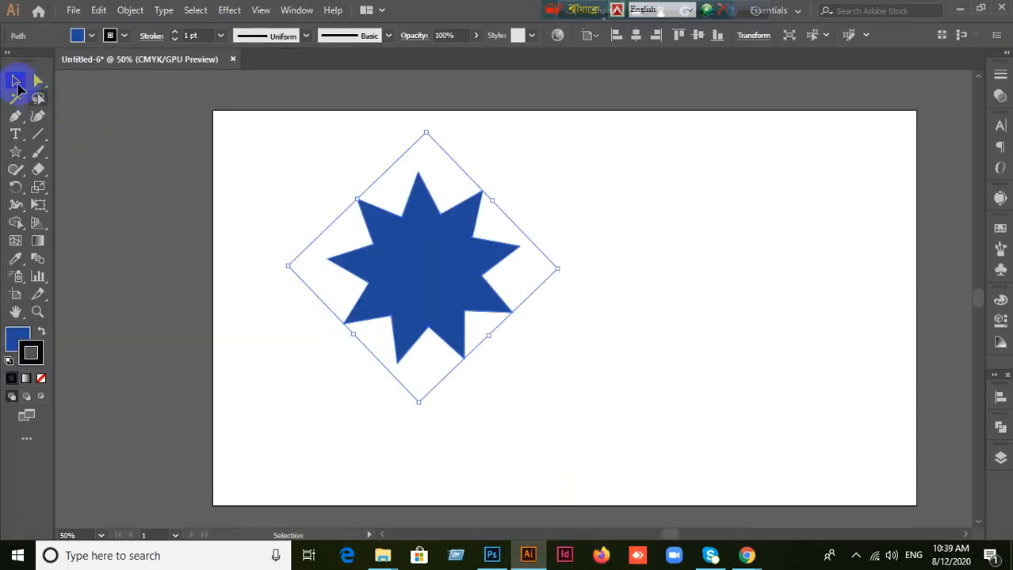
key("Delete")
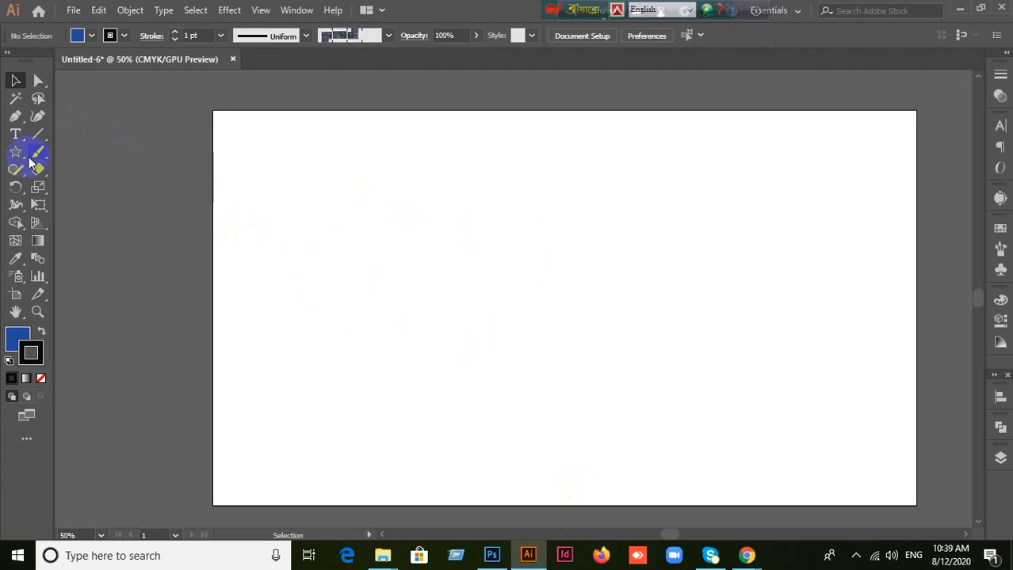
left_click(16, 153)
left_click_drag(364, 207, 486, 285)
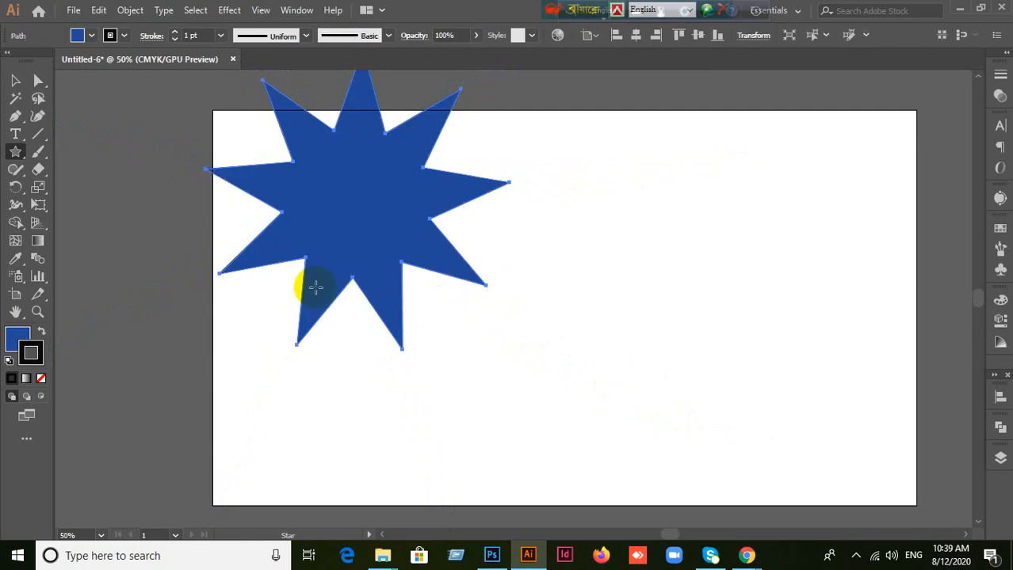
Step: Move the large star toward the middle of the artboard and delete it
left_click(33, 82)
left_click_drag(341, 229, 519, 275)
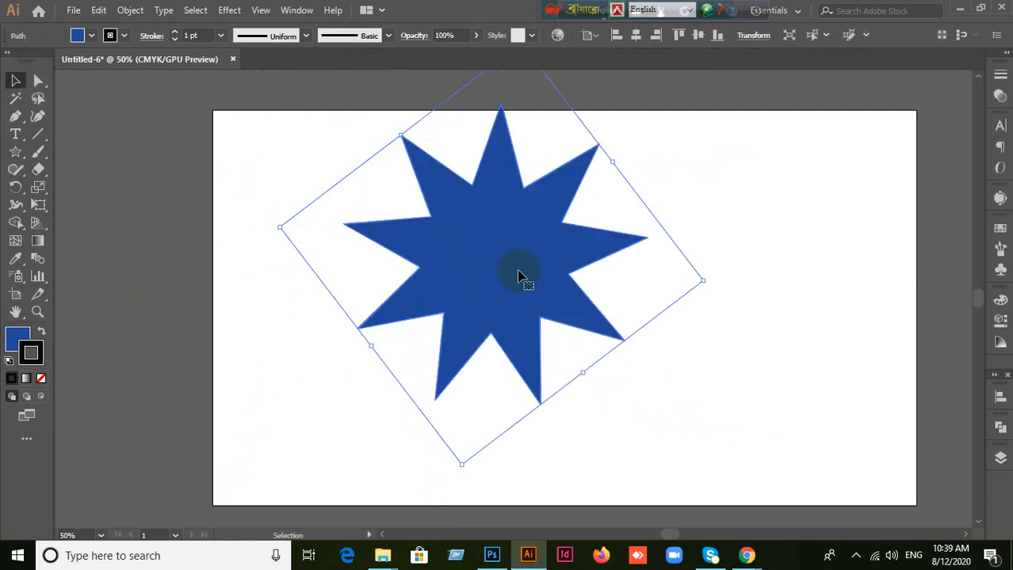
key("Delete")
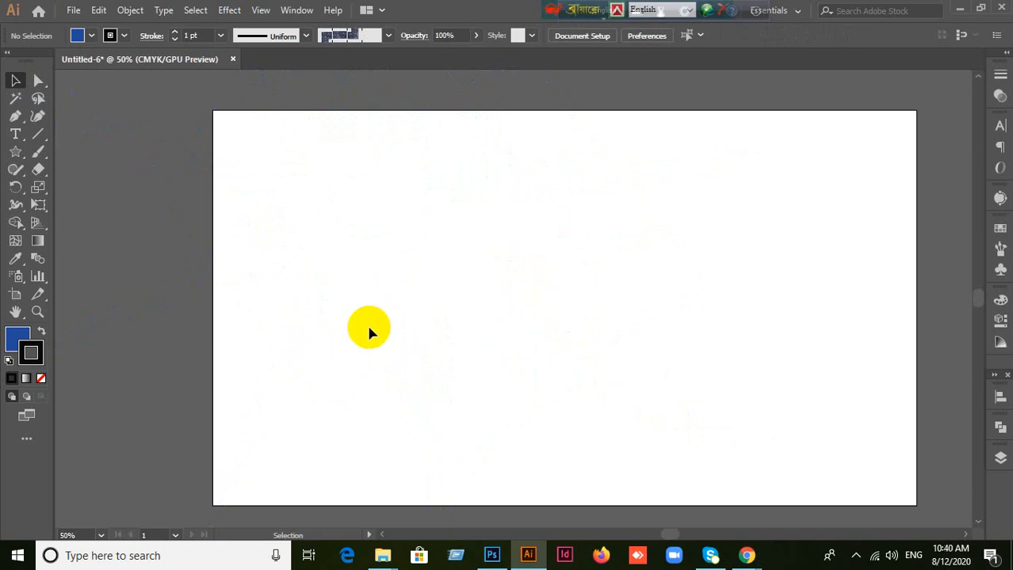
Step: Switch to Photoshop and create a 500 × 500 pixel RGB document at 72 pixels/inch with a white background
left_click(492, 555)
left_click(41, 9)
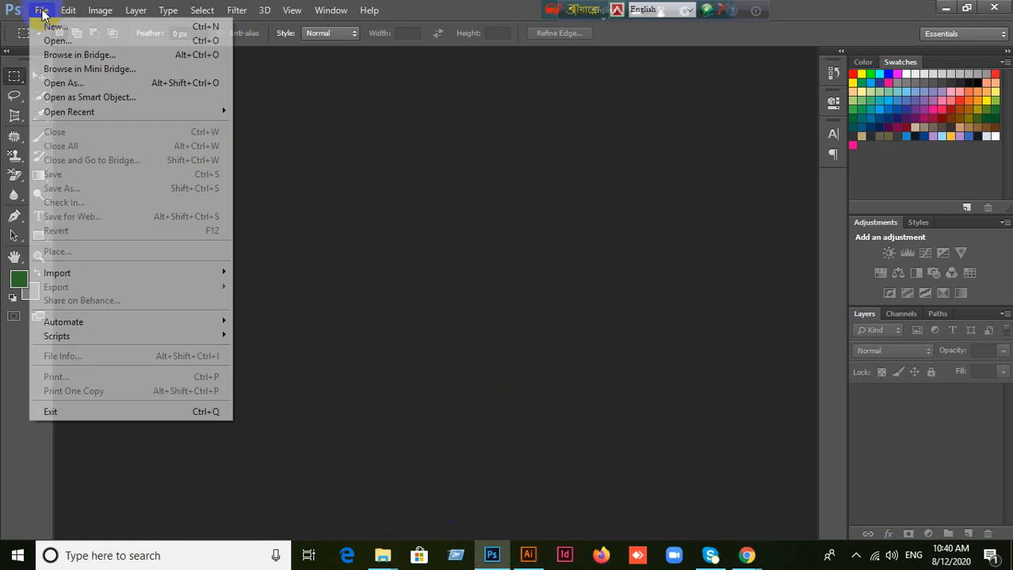
left_click(47, 27)
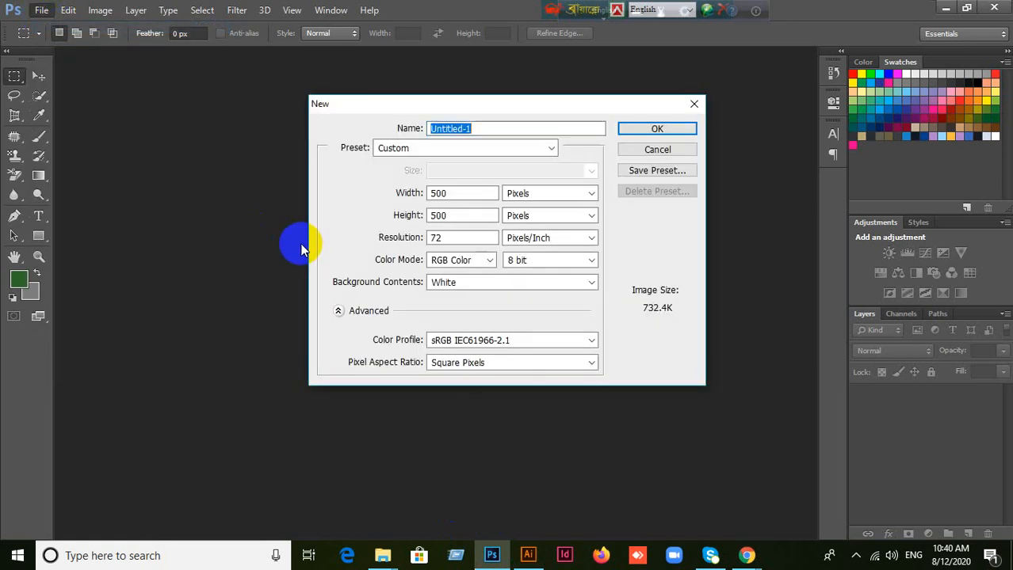
left_click(641, 131)
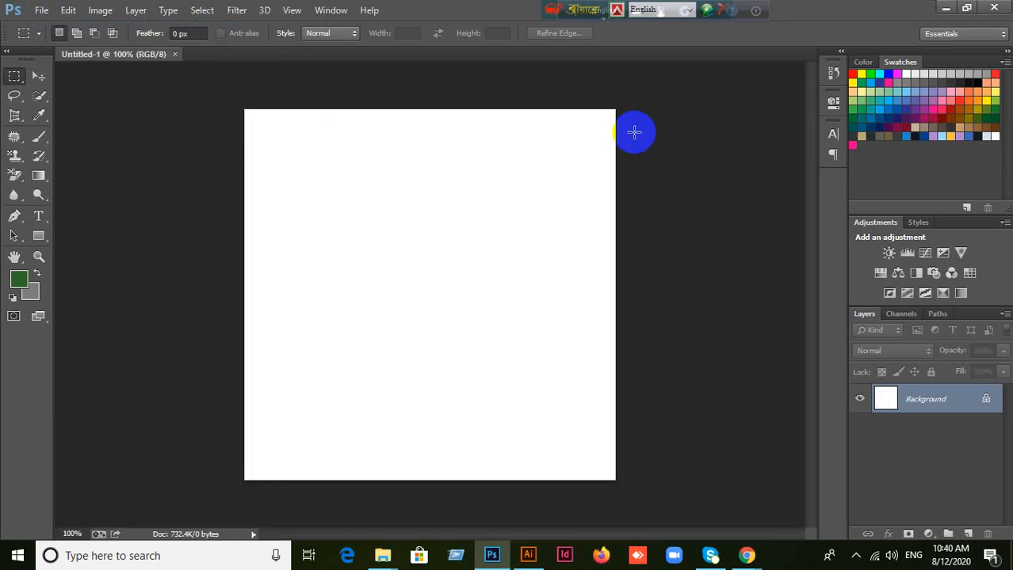
Step: Fill a rectangular marquee selection in the canvas's upper part with the green foreground color on a new layer, and shift the filled rectangle slightly
left_click(38, 75)
left_click(14, 76)
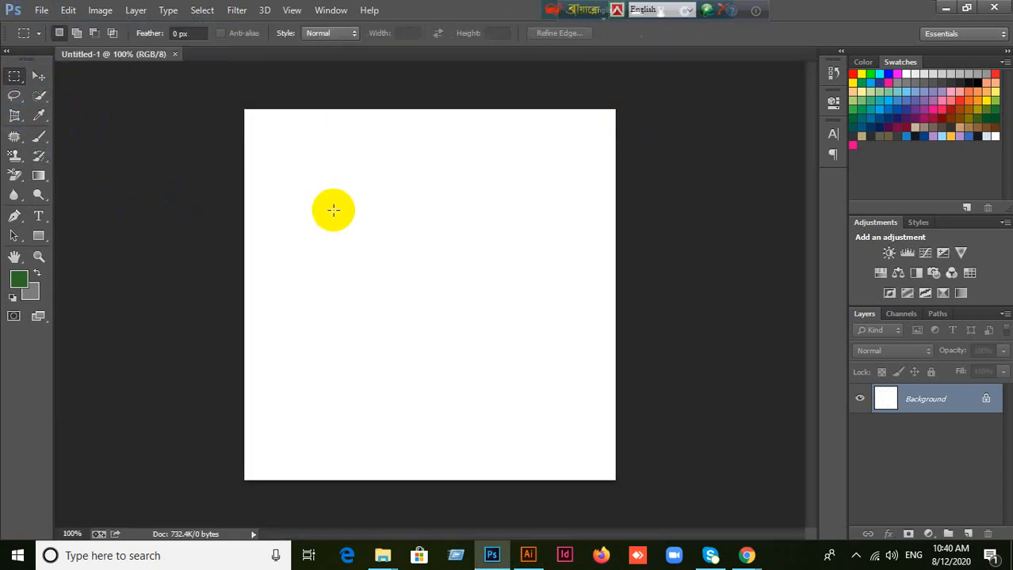
left_click_drag(307, 155, 461, 287)
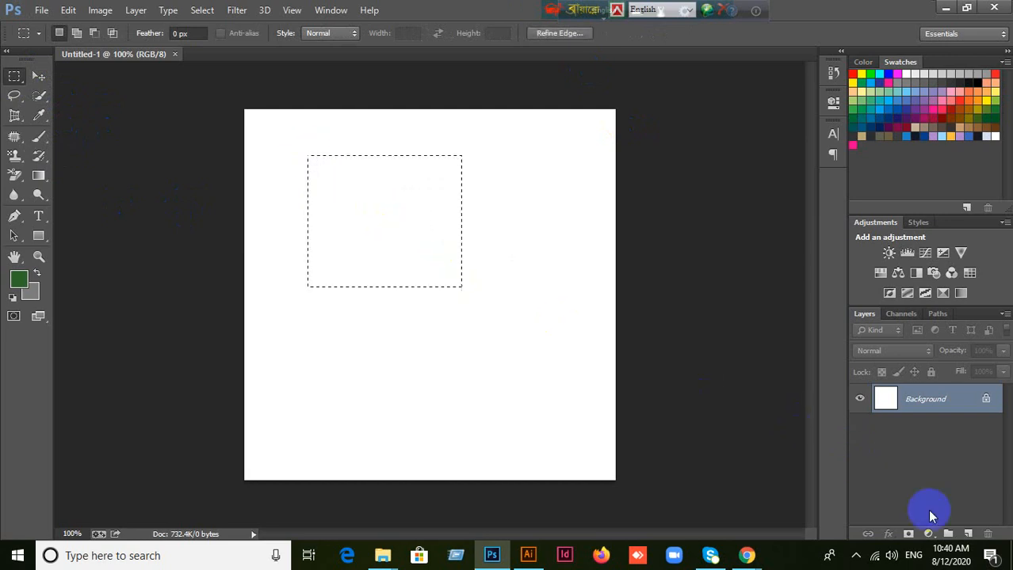
left_click(975, 535)
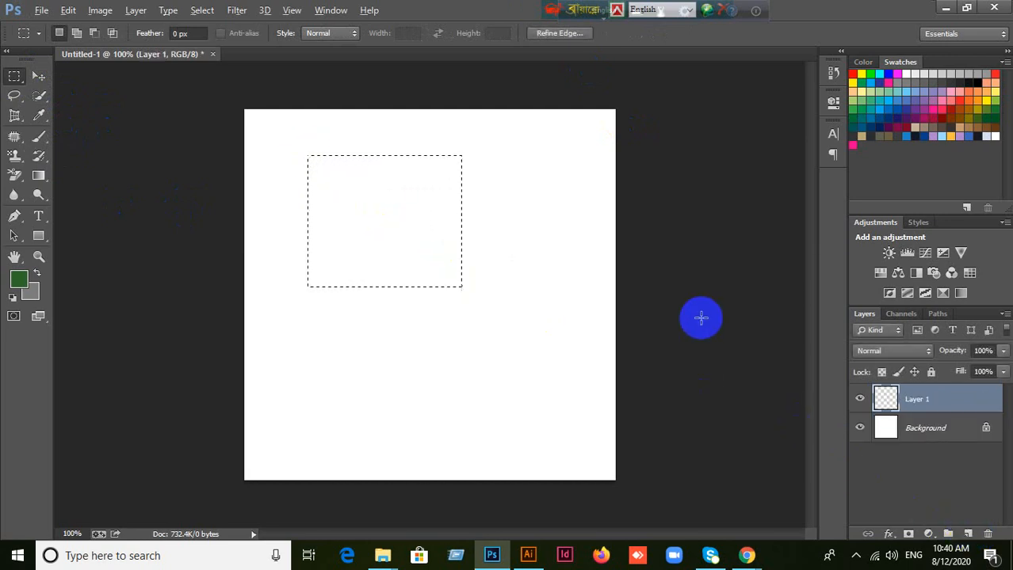
key("alt+BackSpace")
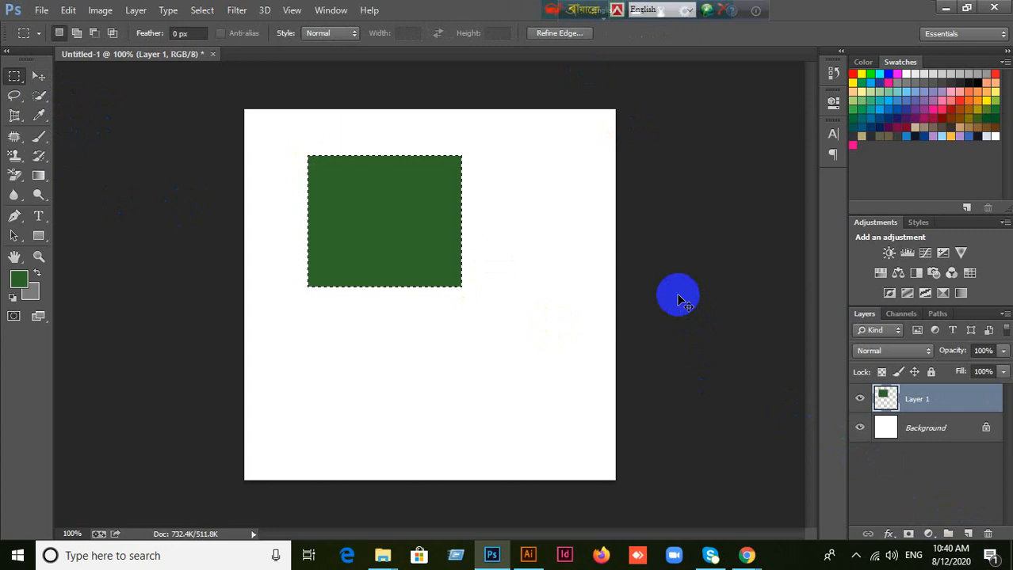
left_click(39, 75)
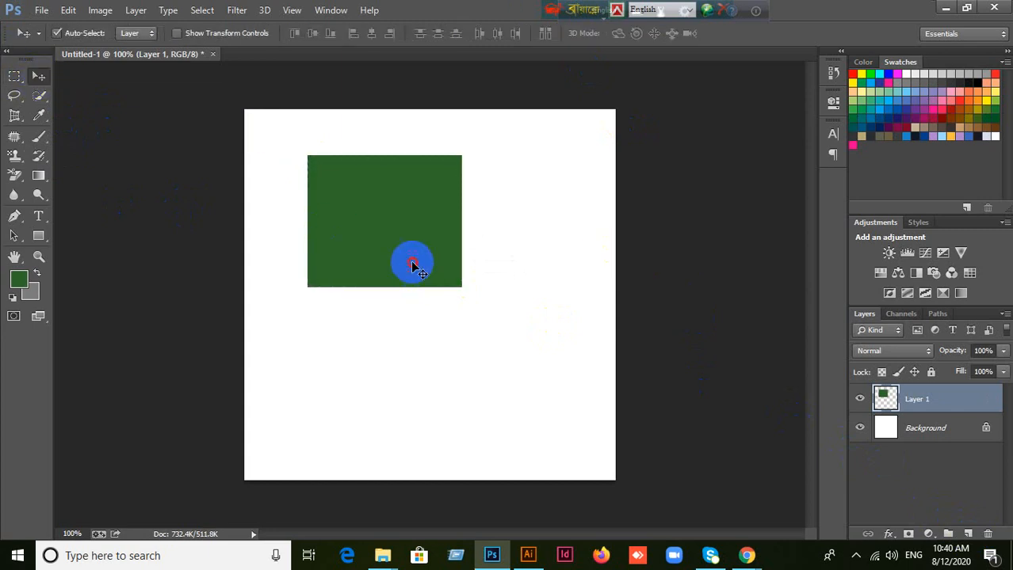
mouse_move(414, 265)
left_mouse_down()
mouse_move(425, 252)
mouse_move(414, 263)
left_mouse_up()
Step: Draw a rectangle path of about 240 × 130 px below the green rectangle, and discard it
left_click(41, 240)
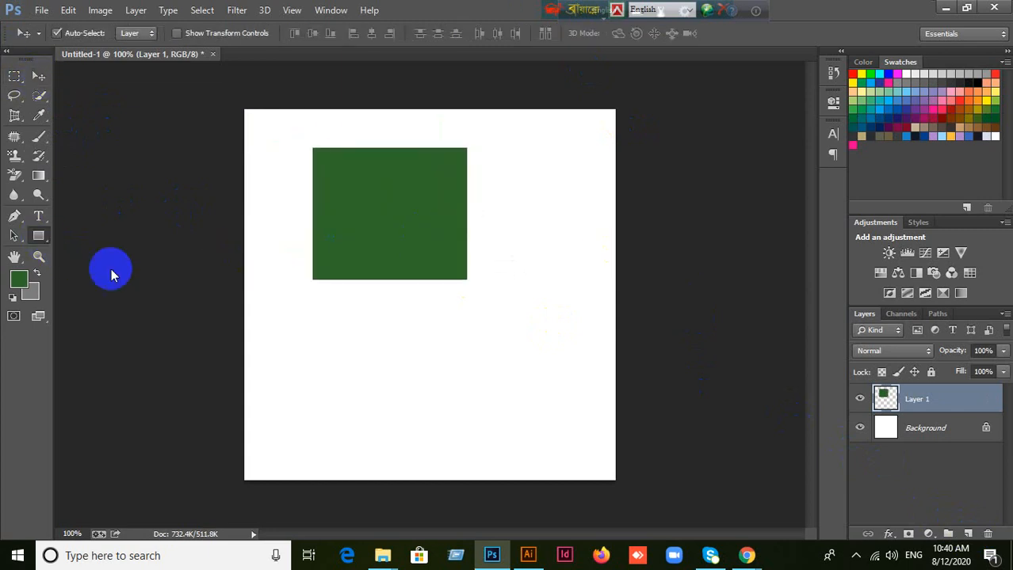
left_click_drag(316, 359, 494, 455)
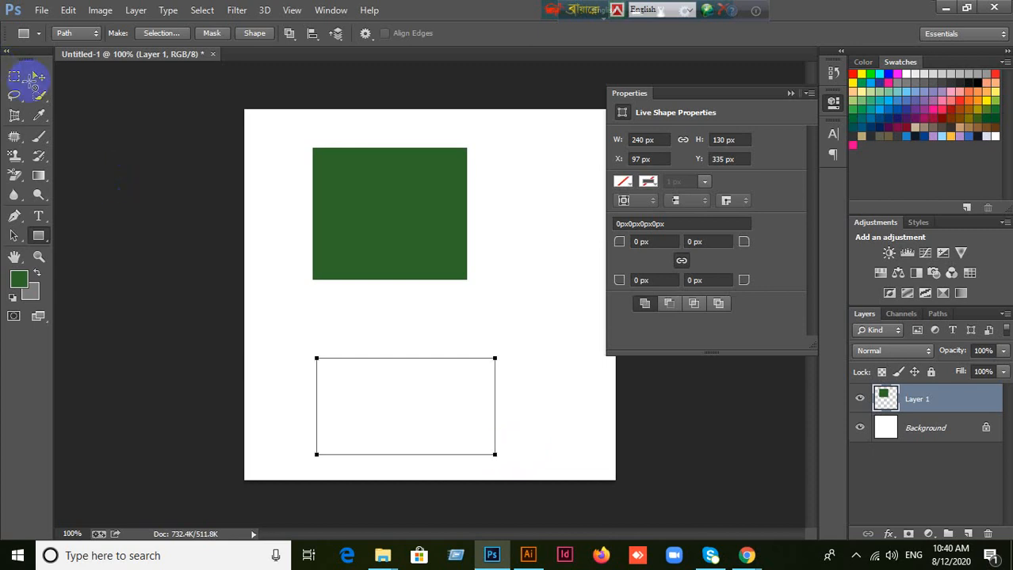
left_click(295, 241)
Step: Draw a green rectangle of about 258 × 171 px below the first one with the Rectangle tool in Shape mode
left_click(75, 34)
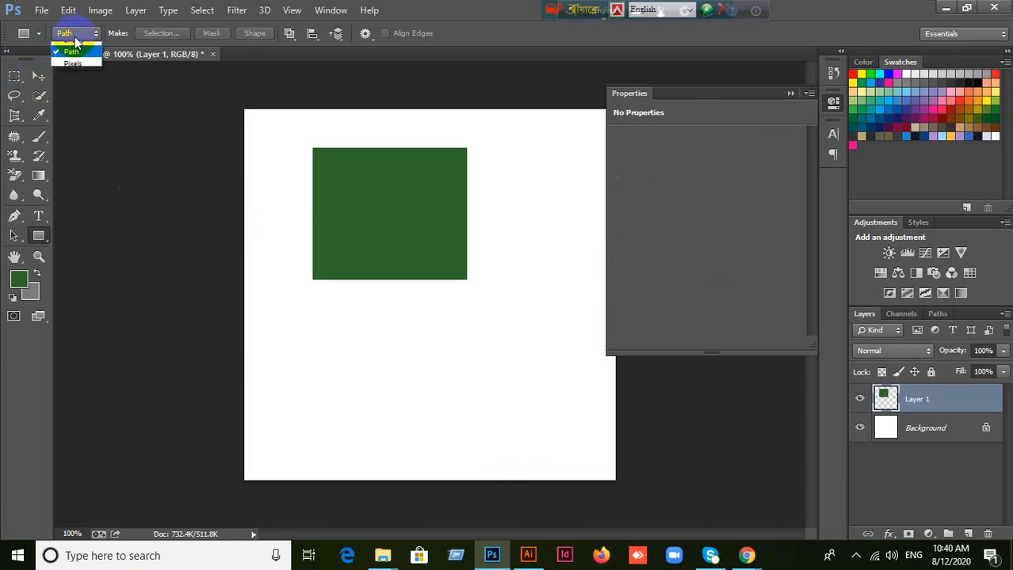
left_click(75, 50)
left_click_drag(315, 339, 508, 466)
left_click(790, 93)
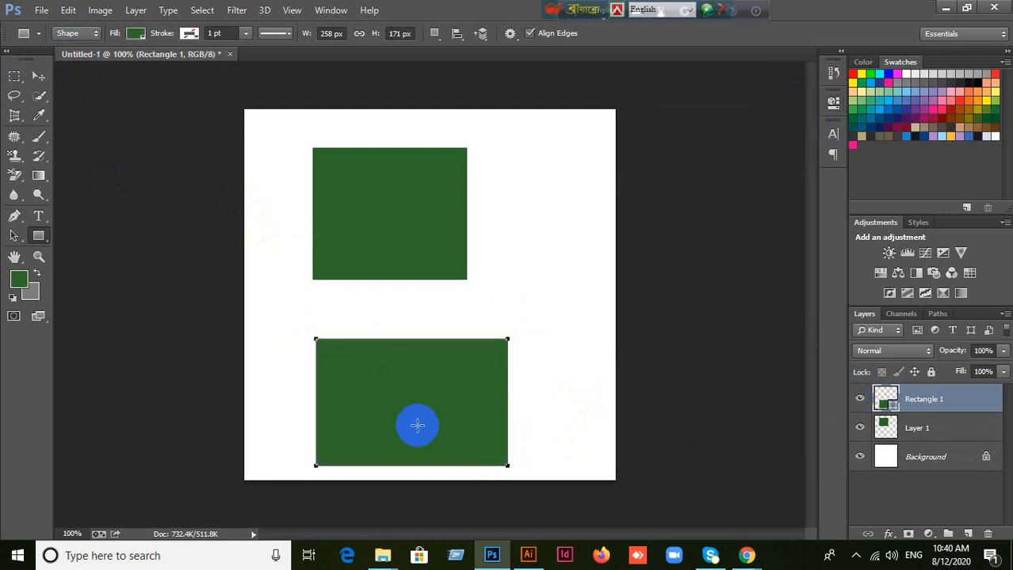
Step: Draw a rectangular marquee selection in the blank area beside the upper rectangle, and deselect it
left_click(16, 76)
left_click(16, 76)
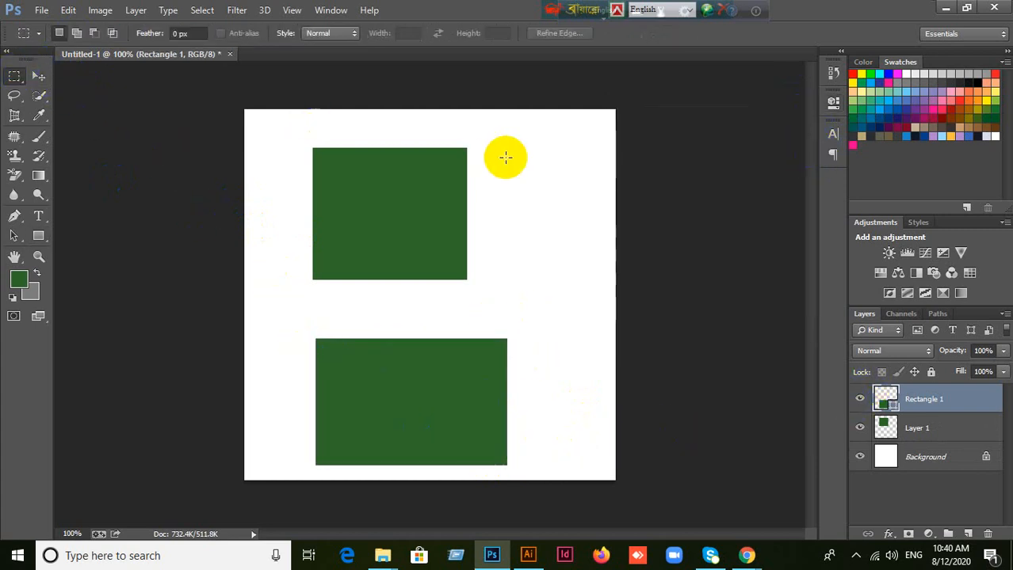
left_click_drag(514, 145, 597, 232)
left_click(588, 253)
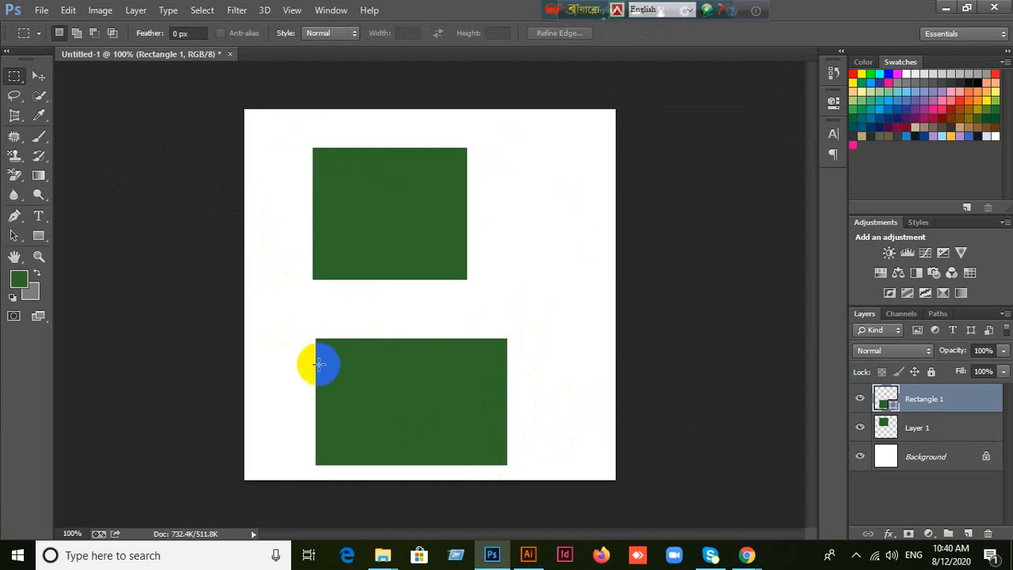
Step: Move the lower green rectangle slightly up and to the left
left_click(38, 75)
left_click_drag(463, 432, 442, 407)
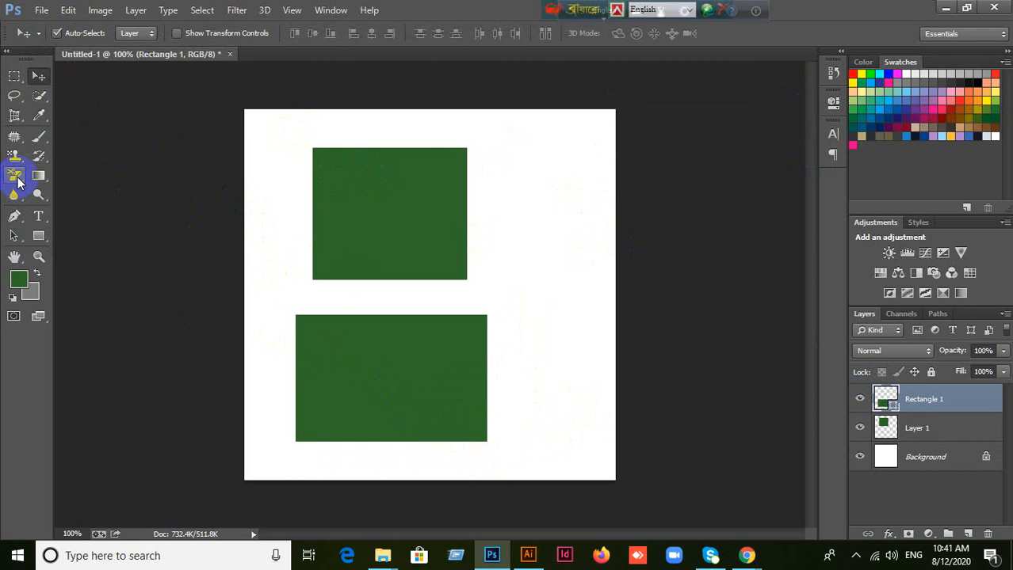
Step: Add anchor points near the middle of the lower rectangle's left and right edges with the Add Anchor Point tool
left_click(17, 222)
right_click(16, 222)
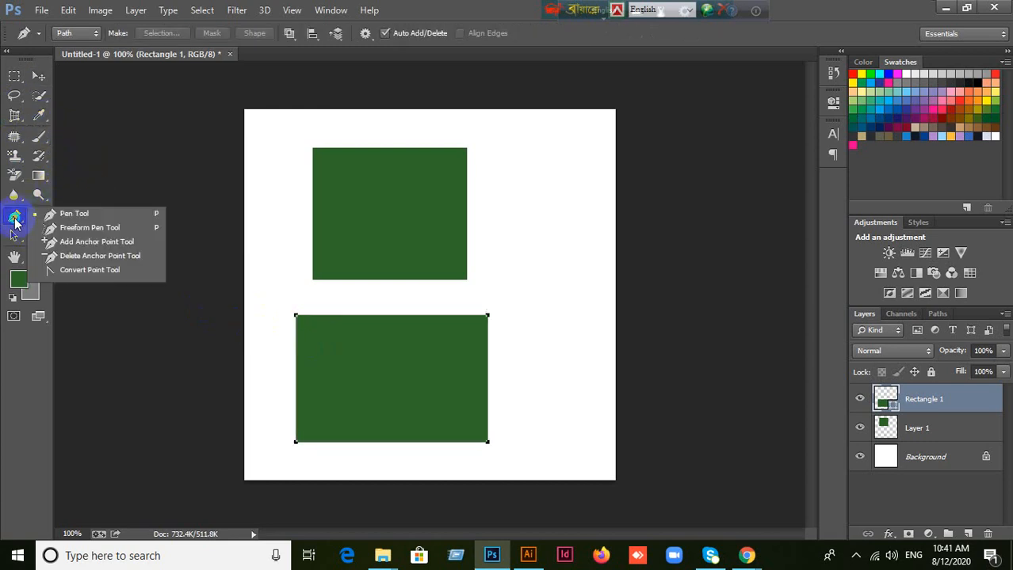
left_click(15, 223)
right_click(16, 223)
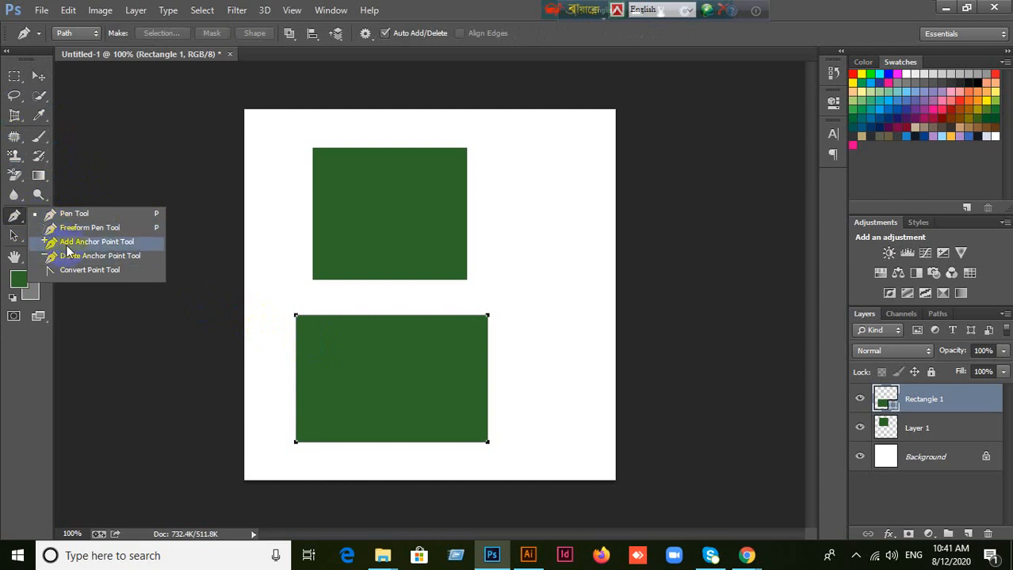
left_click(76, 275)
left_click(83, 248)
left_click(324, 396)
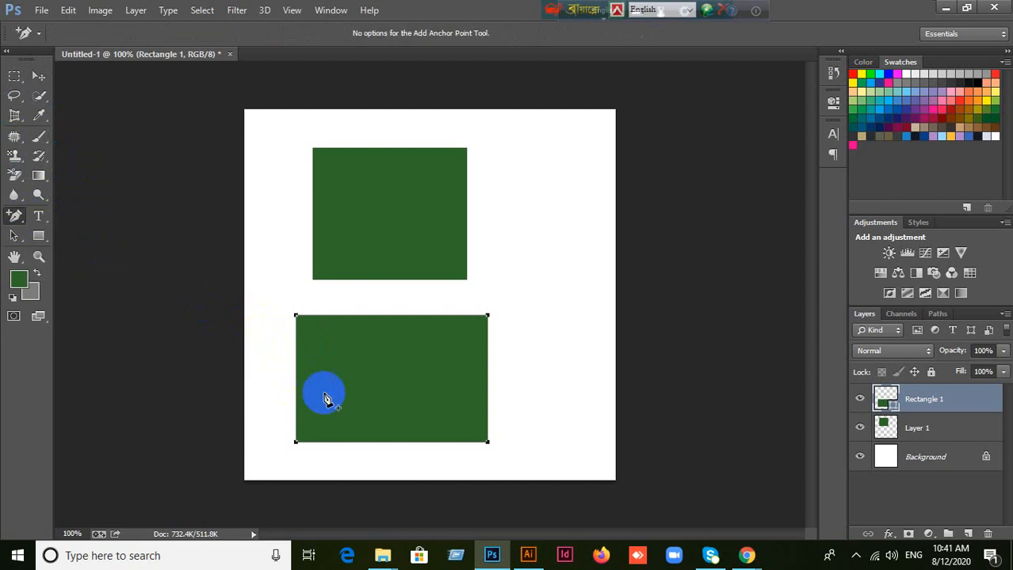
left_click(296, 388)
left_click(489, 387)
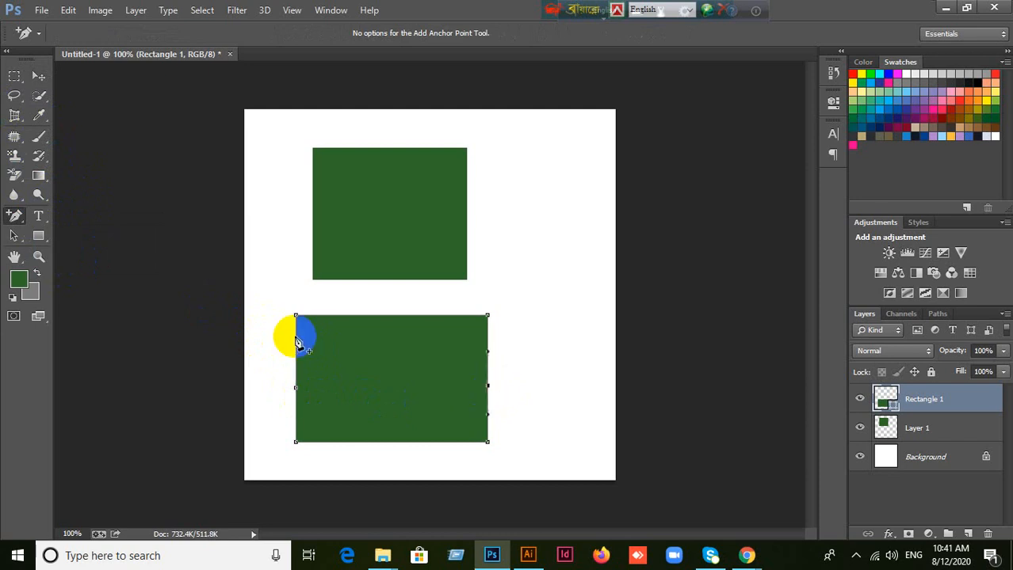
Step: Draw a closed, curved three-point shape beside the two rectangles with the Pen tool
left_click(18, 219)
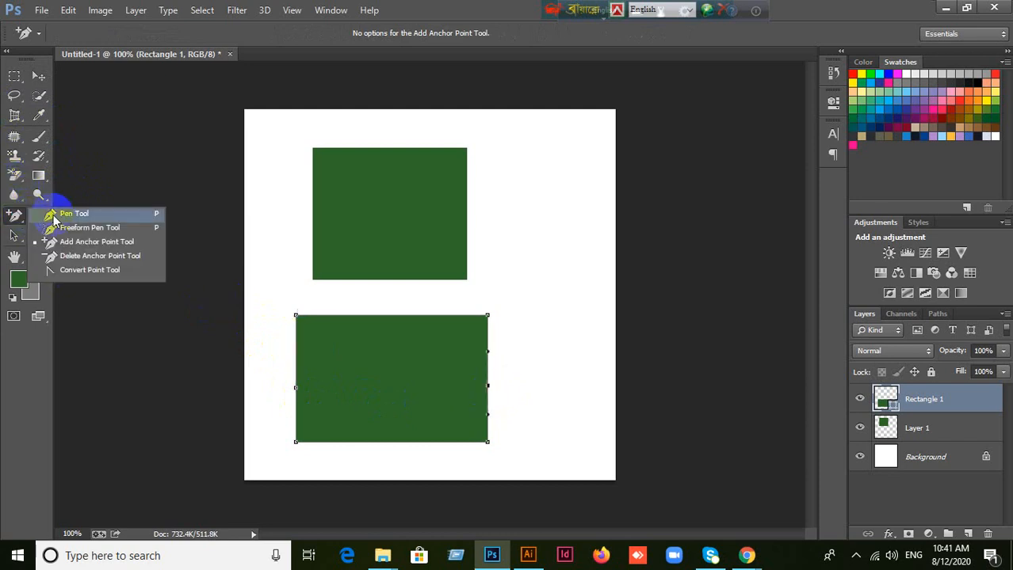
left_click(82, 214)
left_click(507, 169)
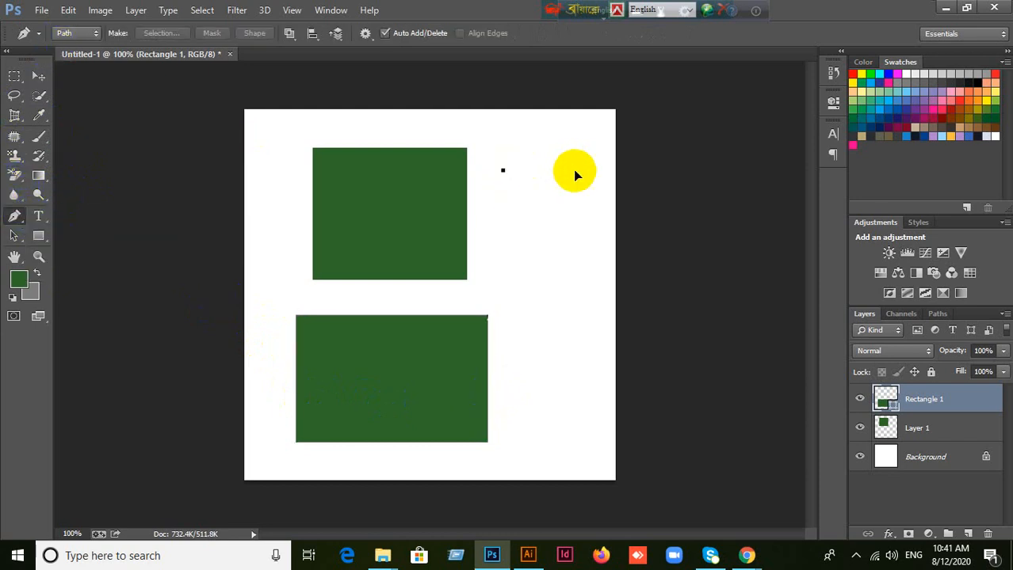
left_click_drag(582, 179, 597, 248)
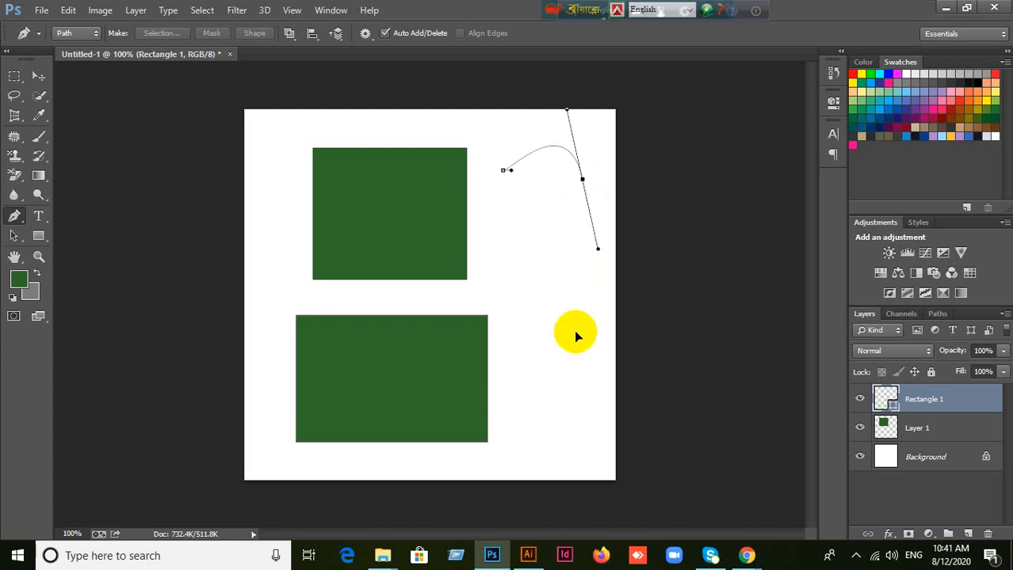
left_click(503, 169)
Step: Add anchor points along both long sides of the curved shape, and return to the Move tool
left_click(17, 214)
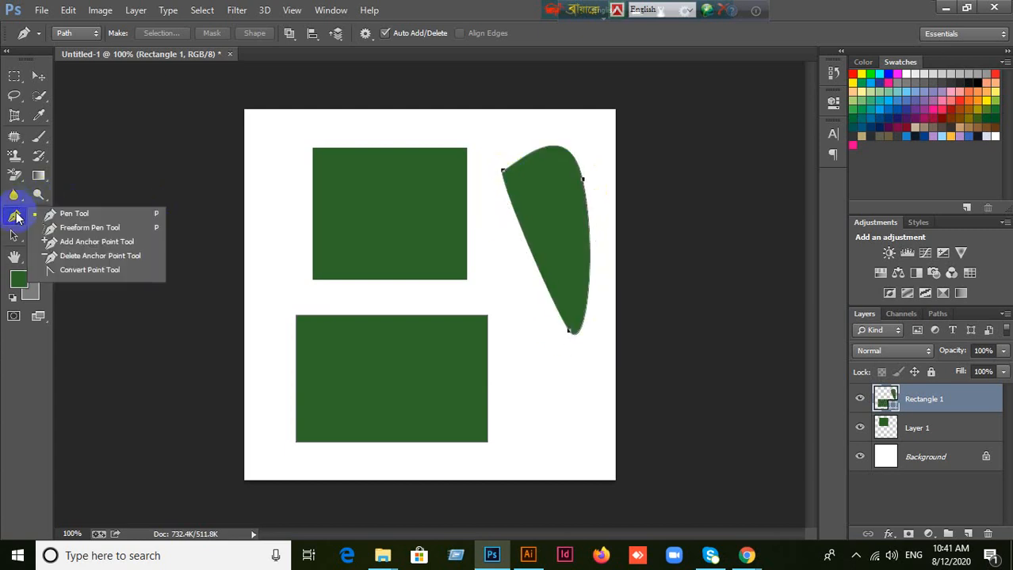
left_click(79, 239)
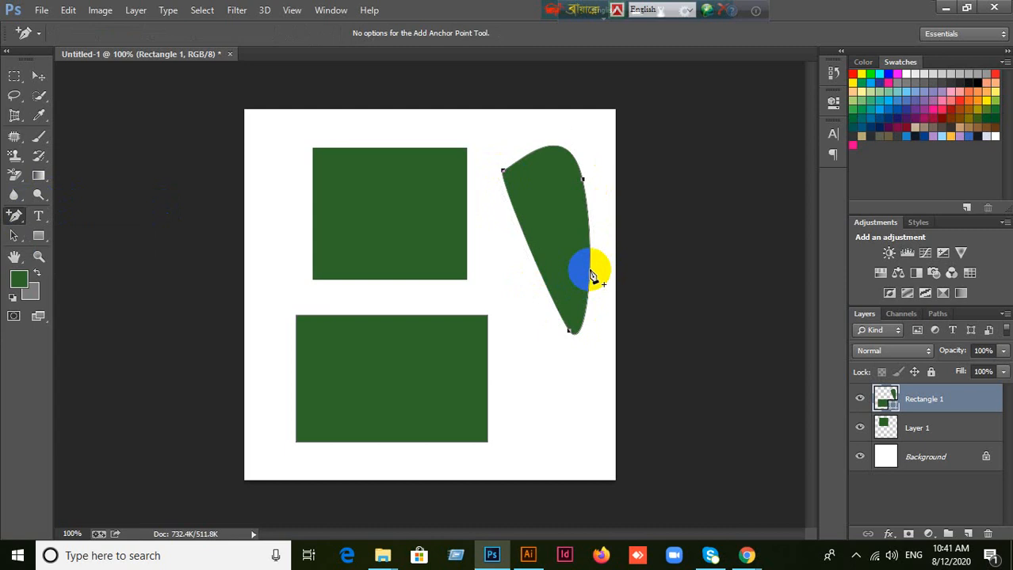
left_click(532, 246)
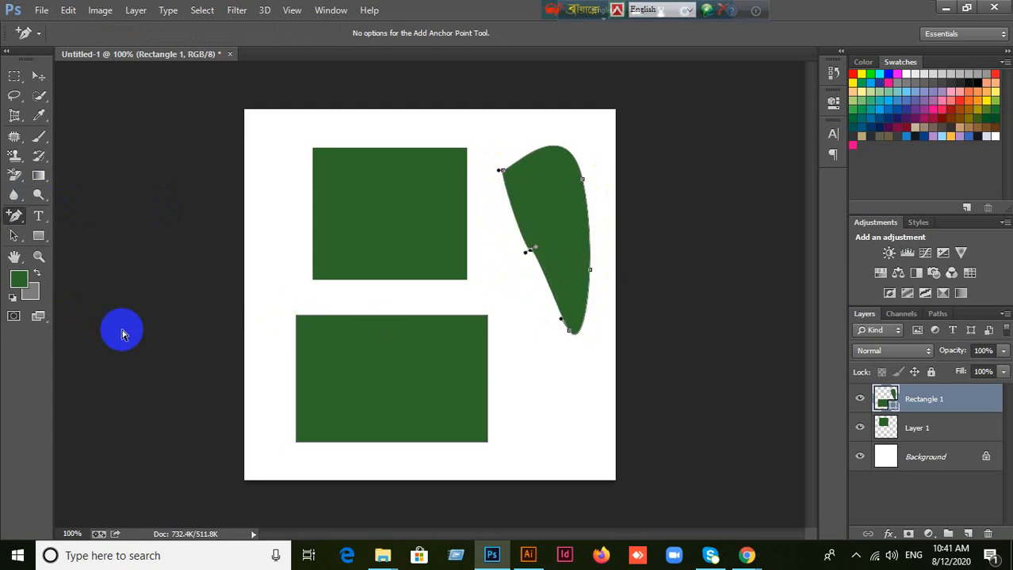
left_click(38, 78)
left_click(515, 328)
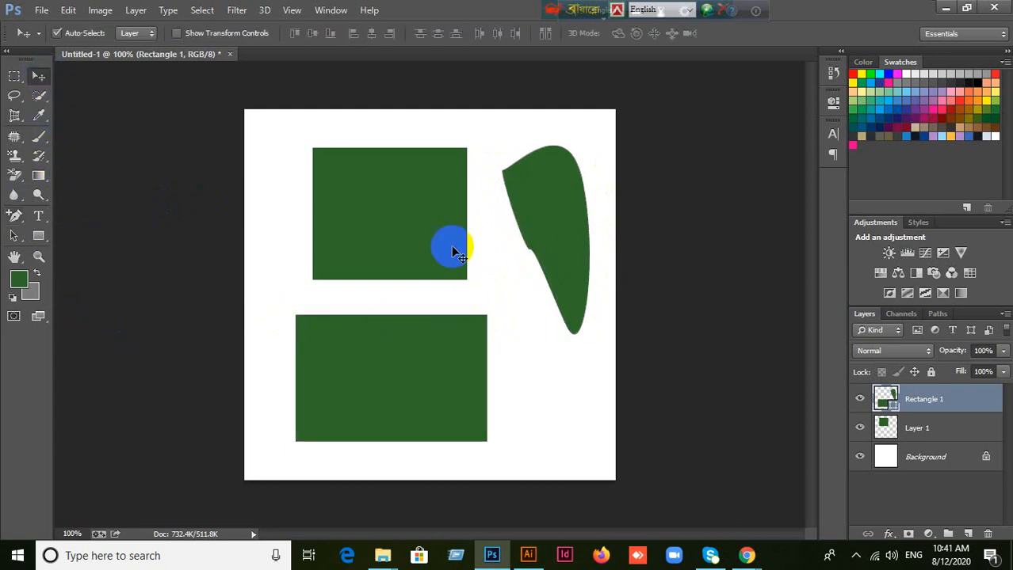
Step: Delete the upper green rectangle's layer and the layer holding the lower rectangle and curved shape
left_click_drag(454, 252, 383, 216)
key("Delete")
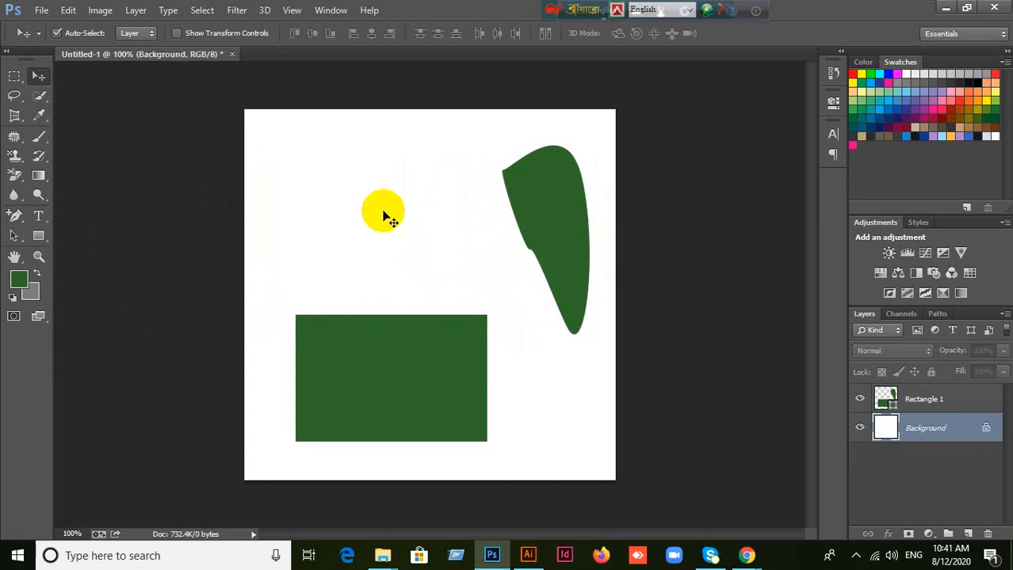
left_click_drag(354, 344, 361, 252)
key("Delete")
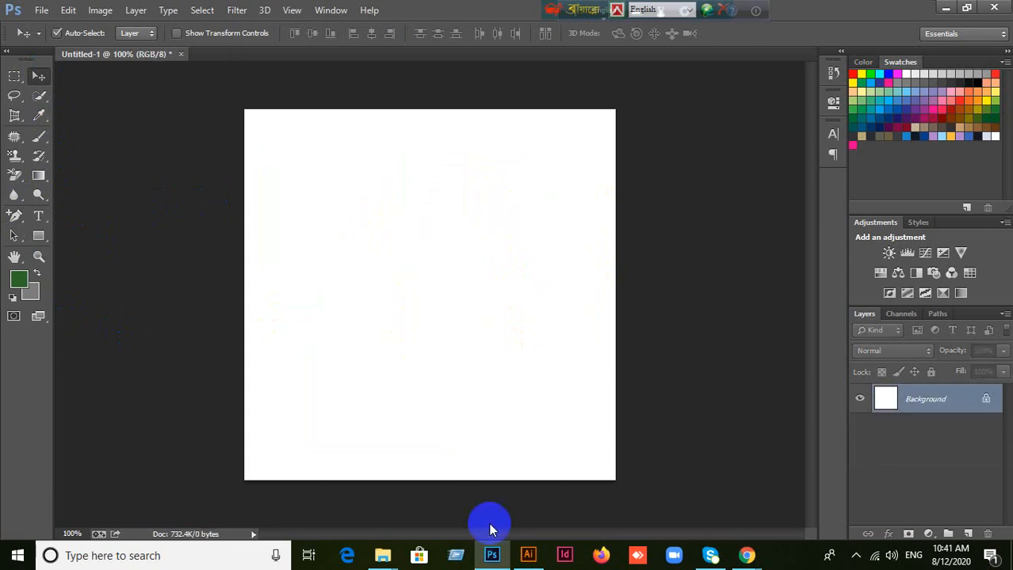
Step: Switch to Illustrator and draw a blue, nearly square rectangle in the upper-left part of the artboard
left_click(527, 555)
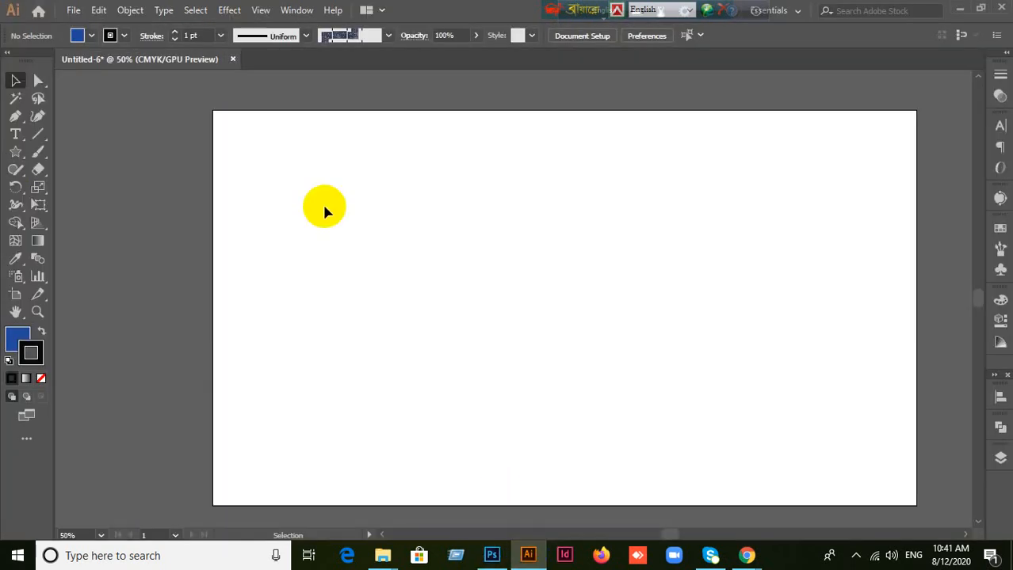
left_click(24, 342)
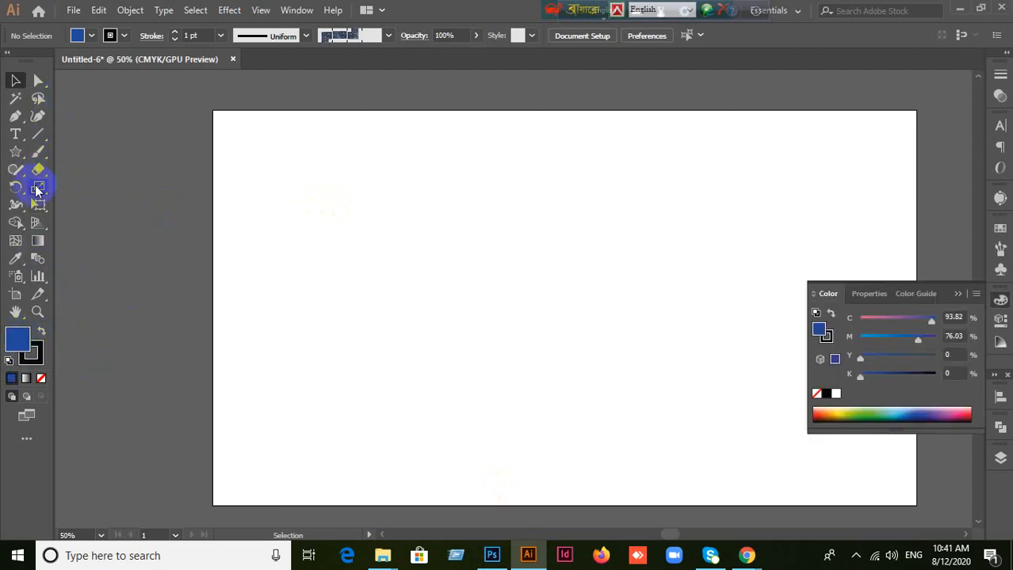
left_click_drag(18, 159, 56, 156)
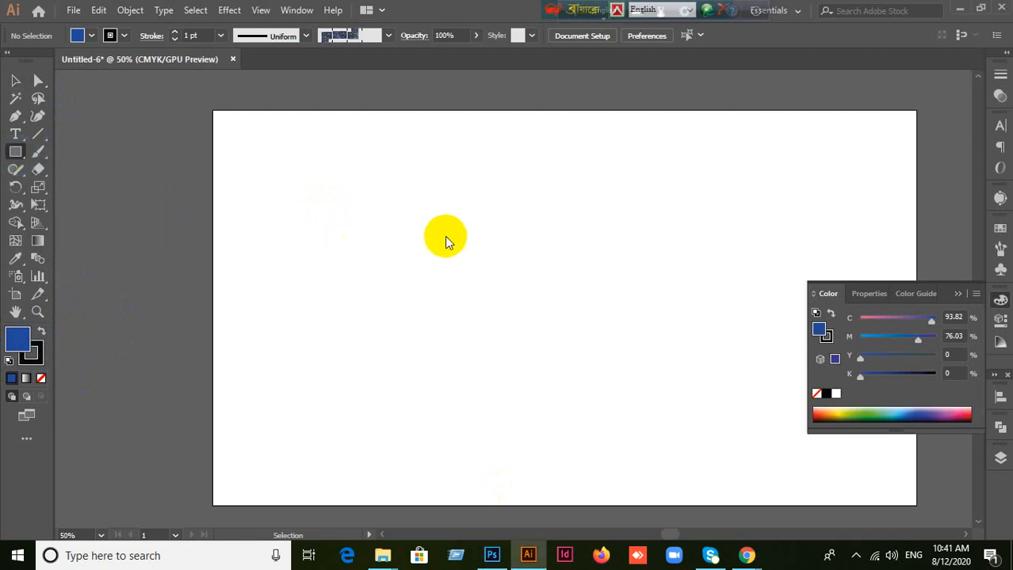
left_click_drag(345, 156, 482, 280)
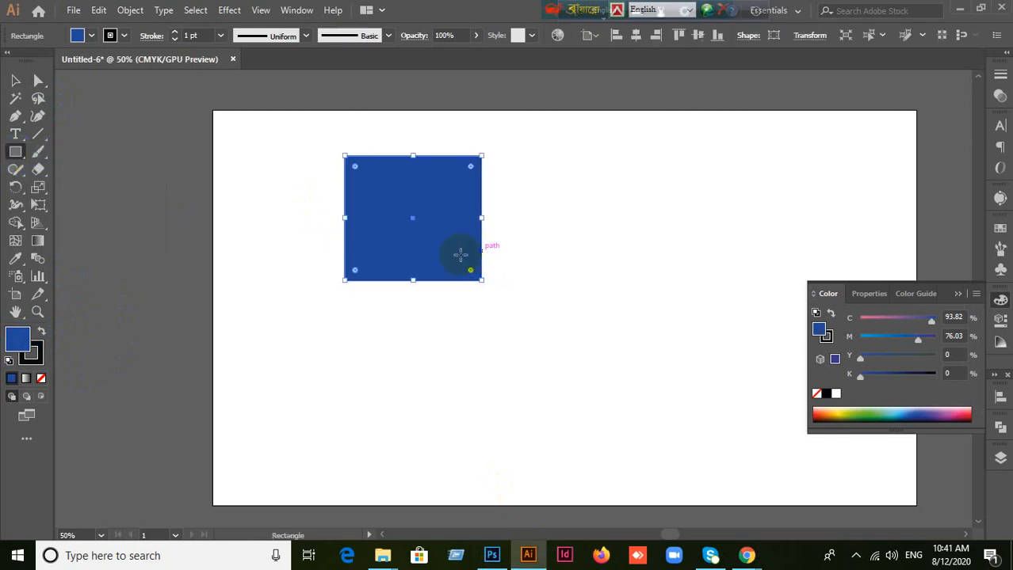
left_click(958, 294)
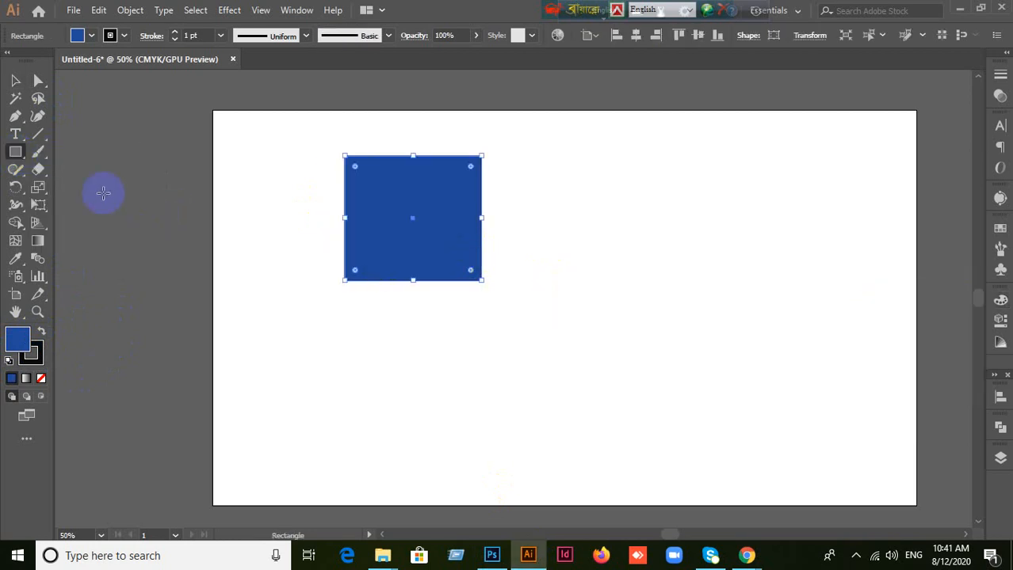
Step: Add an anchor point near the middle of each side of the blue rectangle with the Add Anchor Point tool
left_click_drag(22, 123, 84, 132)
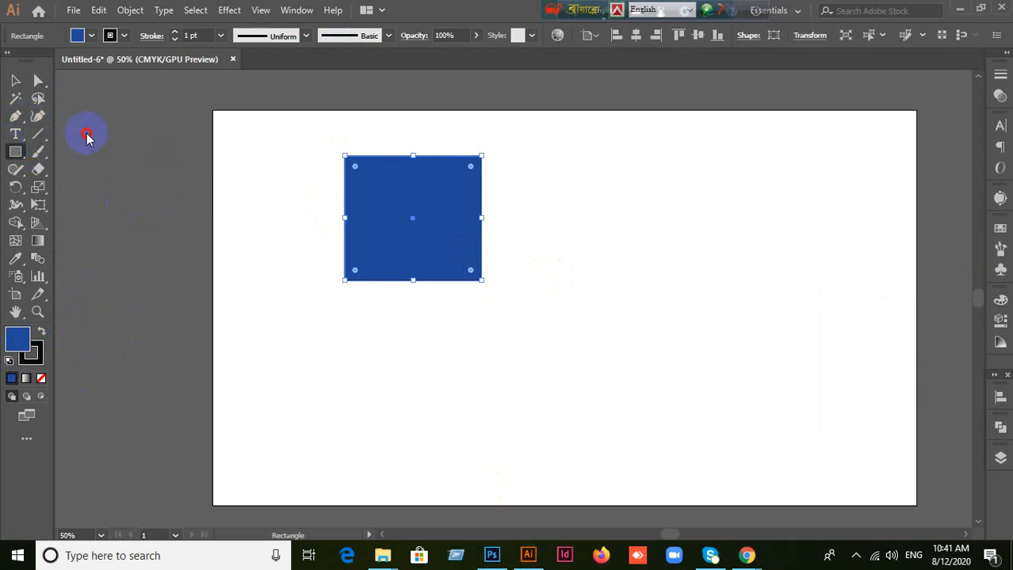
left_click(482, 211)
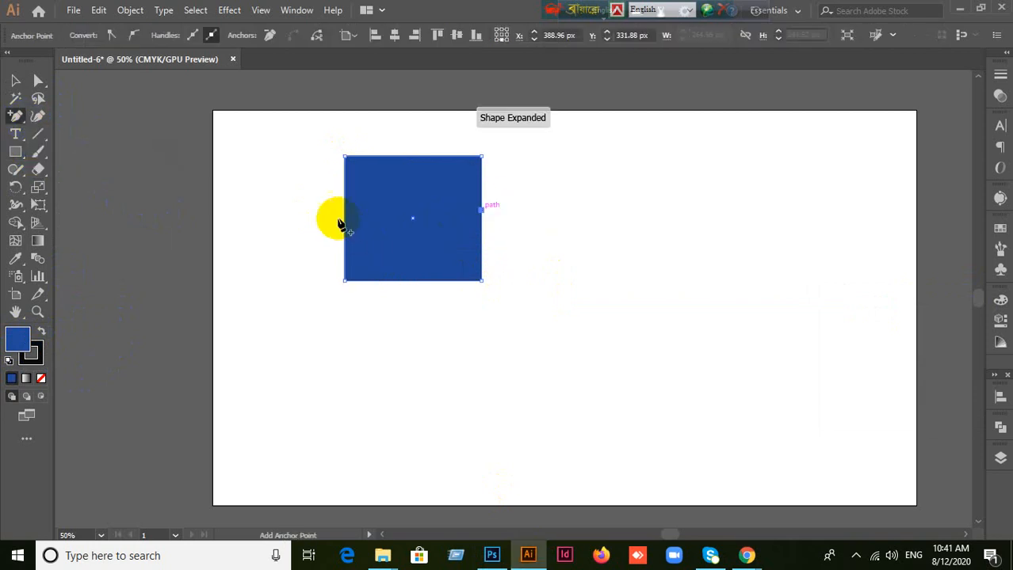
left_click(343, 214)
left_click(412, 156)
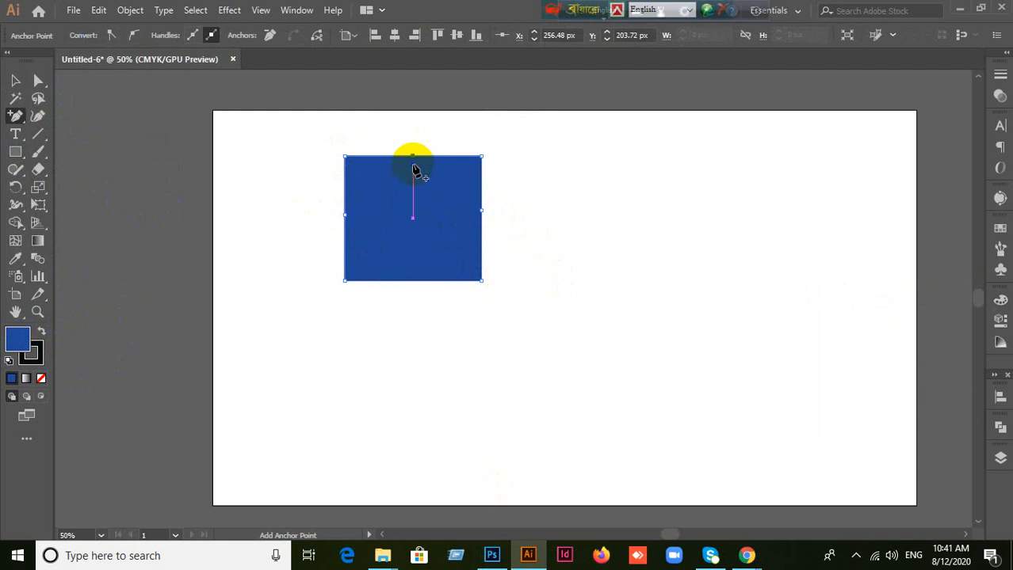
left_click(405, 282)
left_click(412, 281)
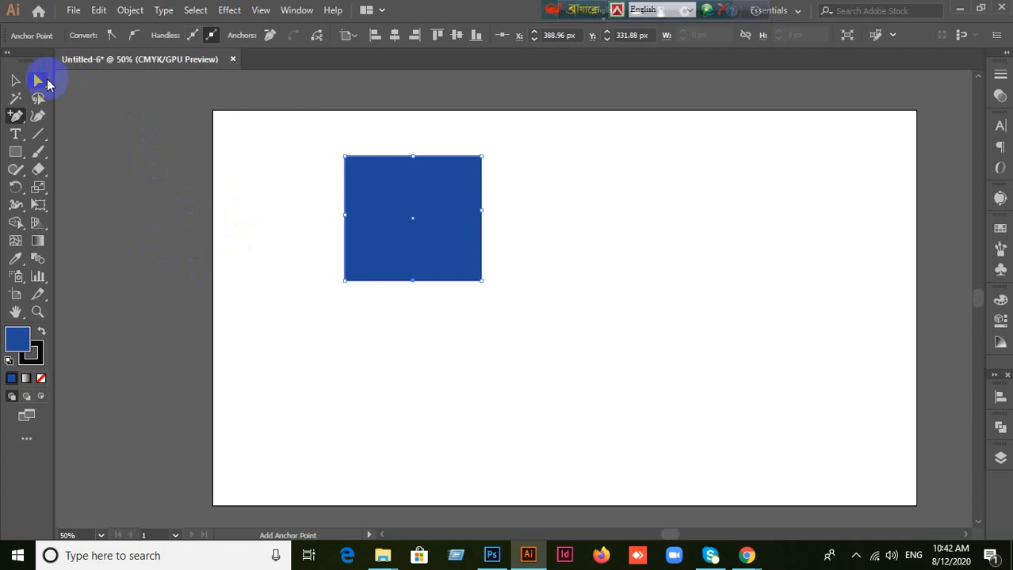
Step: Pull the rectangle's top, left and right-hand corner anchor points into an irregular polygon with the Direct Selection tool, and shift the whole shape down and right
left_click(46, 80)
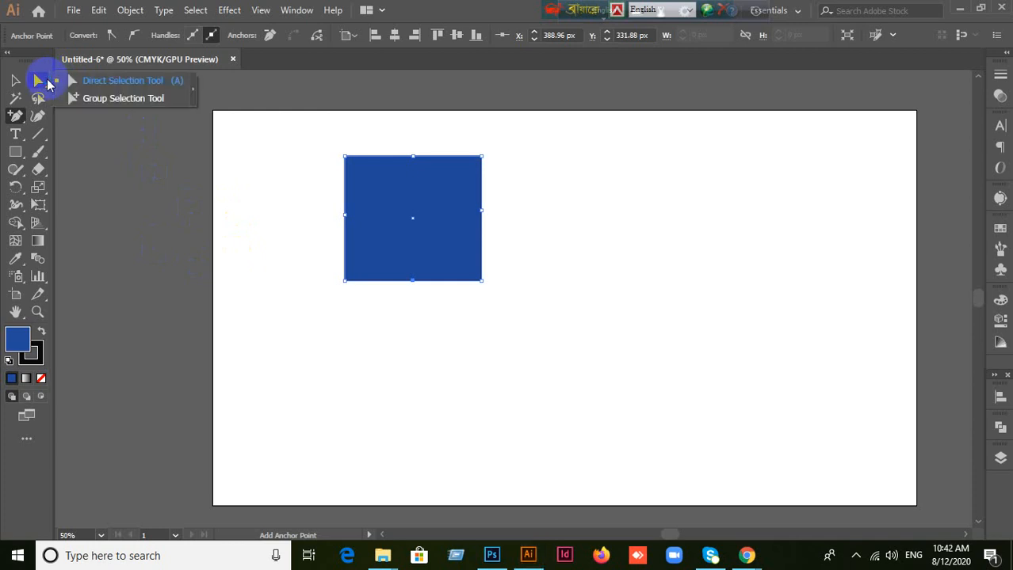
left_click(118, 82)
left_click_drag(412, 156, 424, 127)
mouse_move(316, 136)
left_mouse_down()
mouse_move(361, 172)
mouse_move(305, 152)
left_mouse_up()
left_click_drag(319, 200, 336, 250)
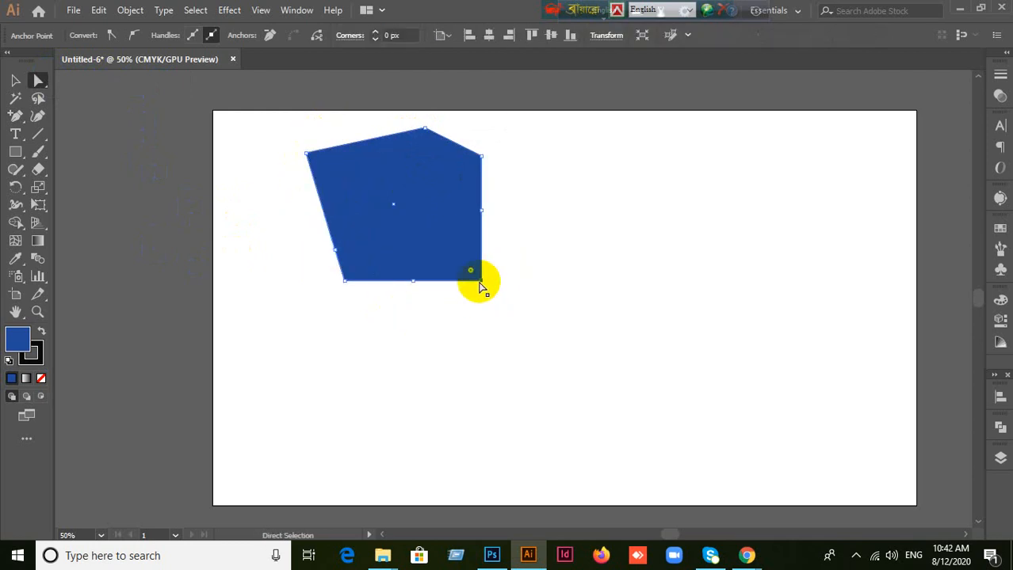
left_click_drag(481, 280, 536, 252)
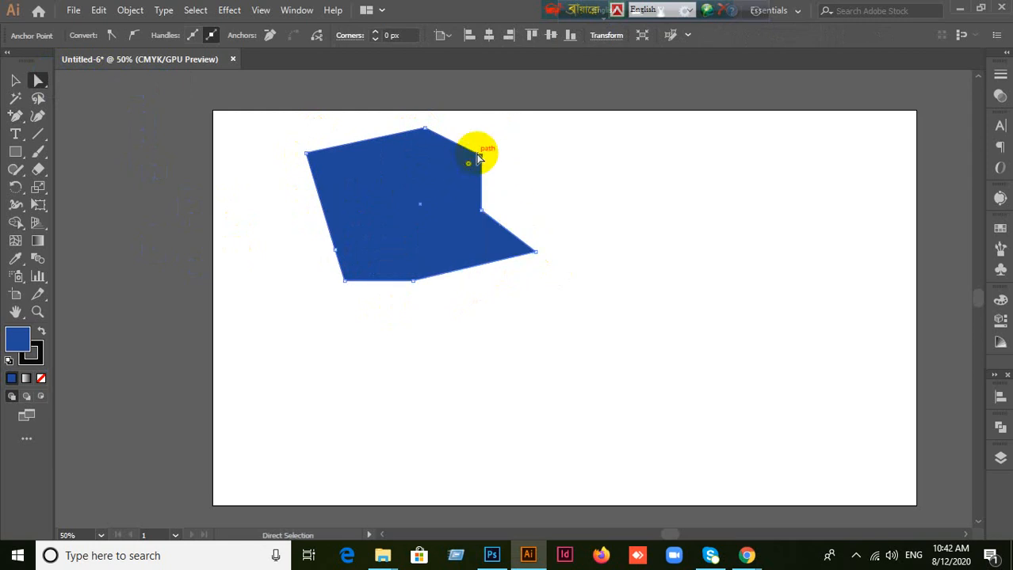
left_click_drag(477, 157, 500, 131)
left_click_drag(470, 199, 499, 235)
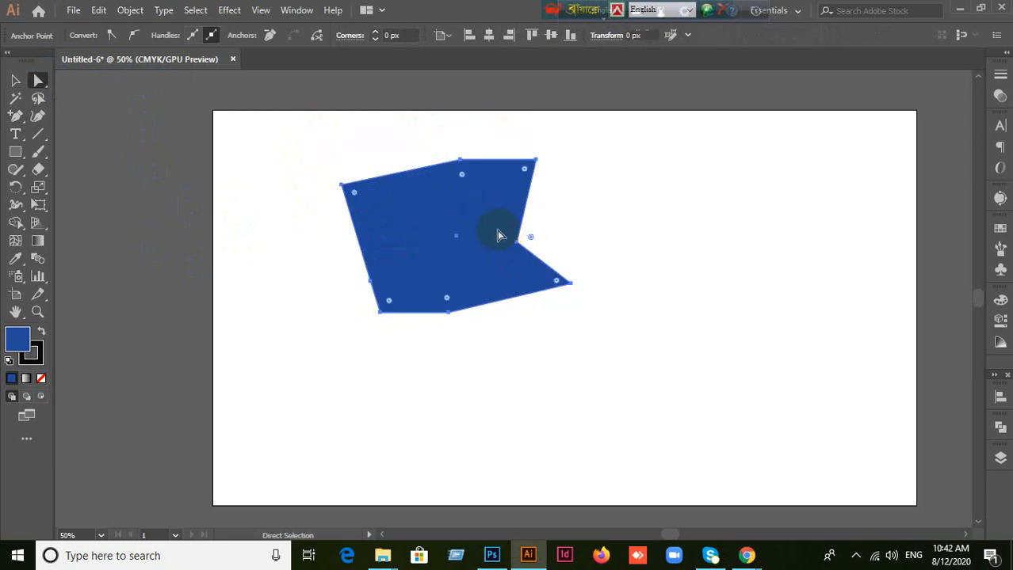
Step: Raise the polygon's right tip, shift its two bottom anchor points to the right, and select its upper-left anchor point
left_click(566, 323)
left_click_drag(563, 321, 609, 256)
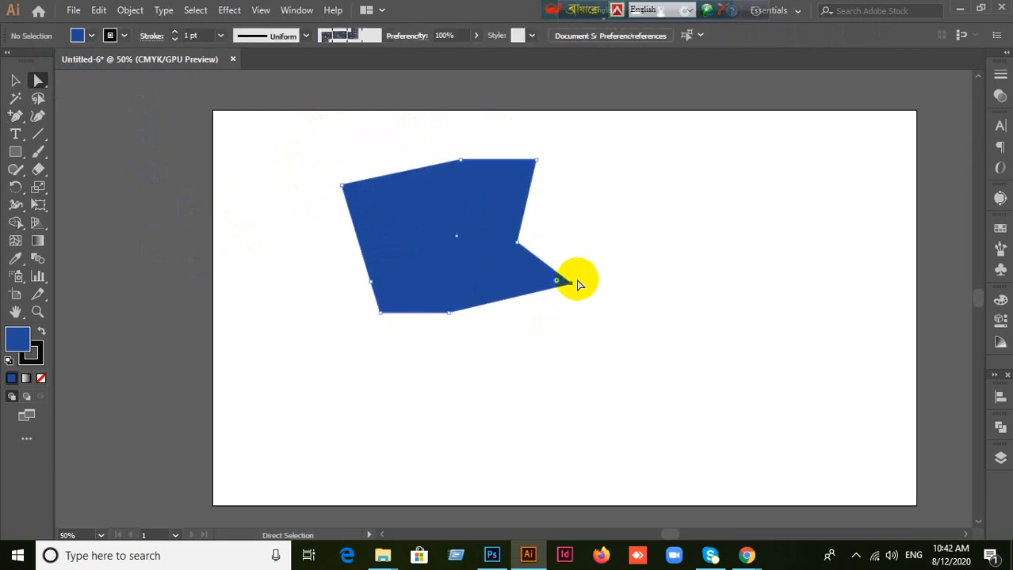
left_click_drag(559, 281, 564, 235)
left_click_drag(423, 335, 496, 302)
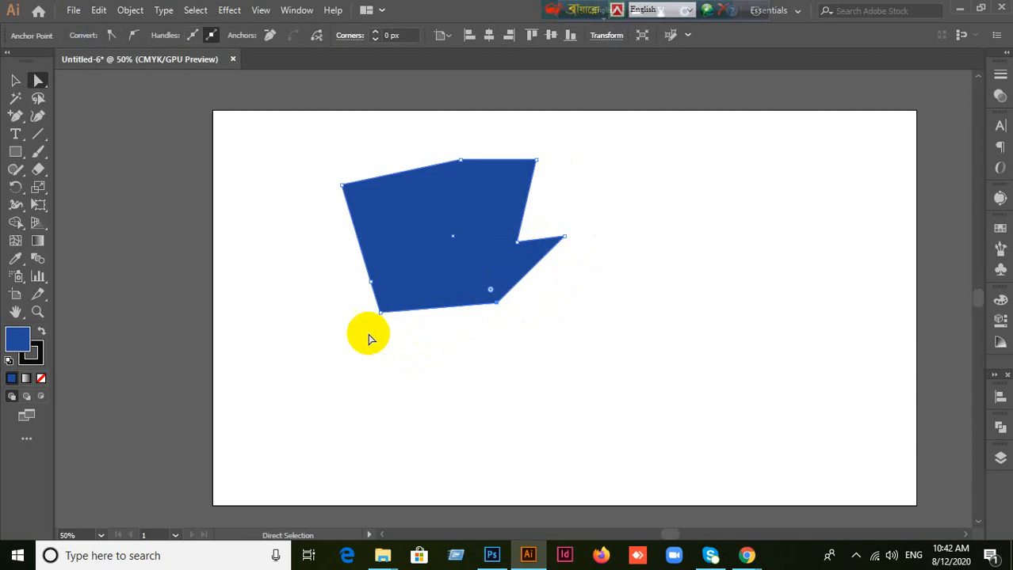
left_click_drag(368, 339, 399, 325)
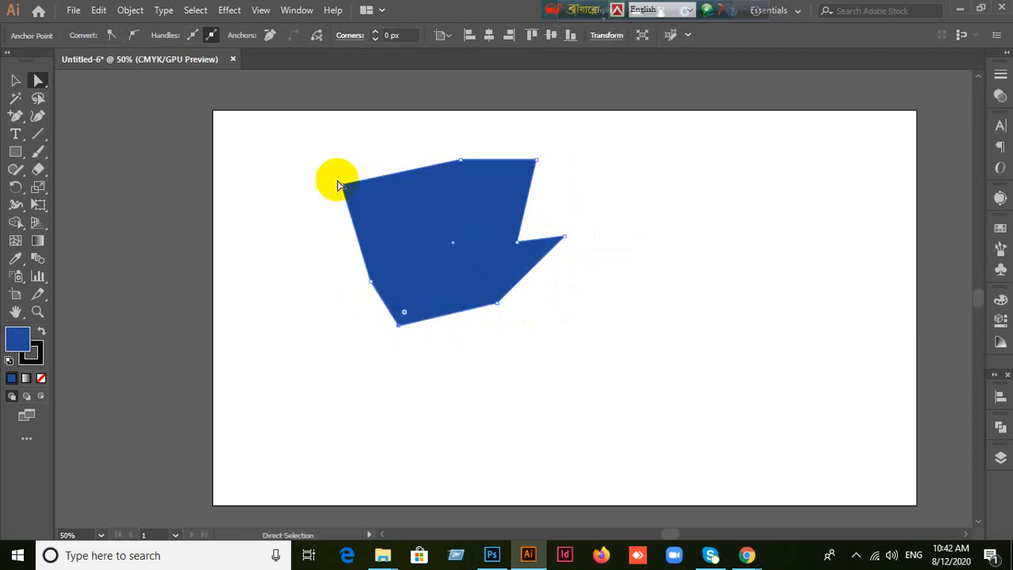
left_click(339, 185)
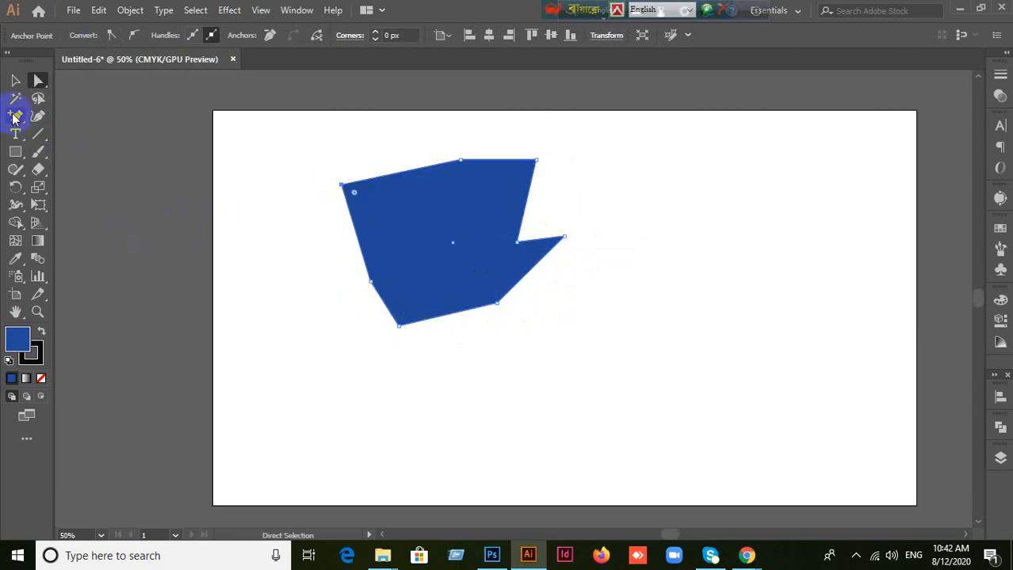
Step: Remove the polygon's anchor points one by one with the Delete Anchor Point tool until the whole shape is gone
left_click_drag(13, 118, 66, 158)
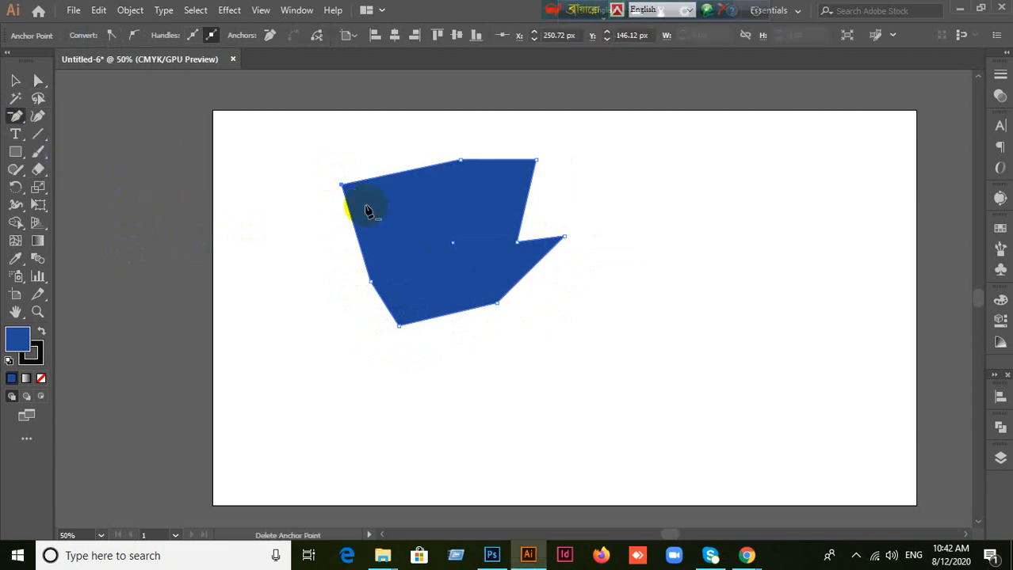
left_click(343, 188)
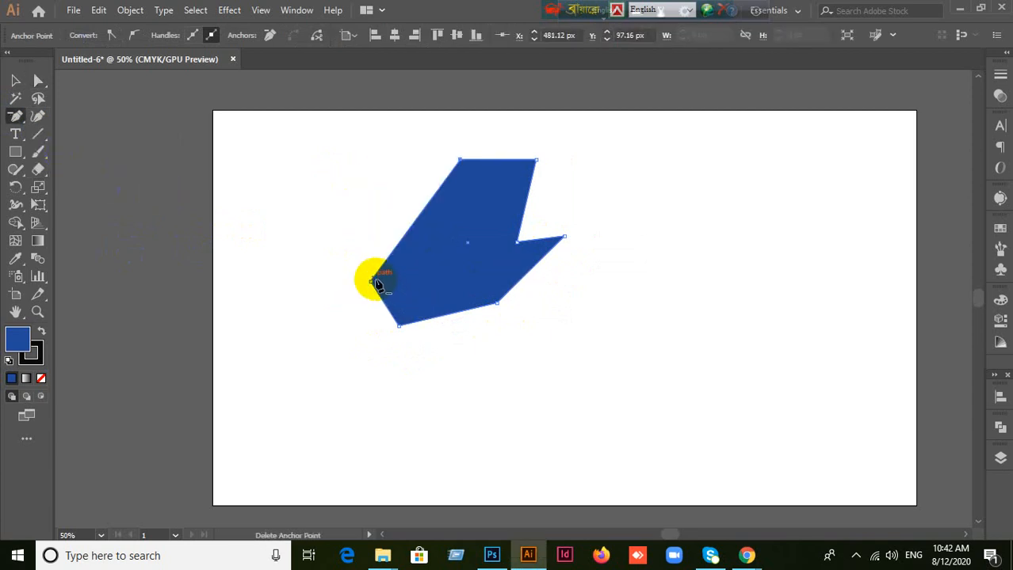
left_click(372, 280)
left_click(401, 326)
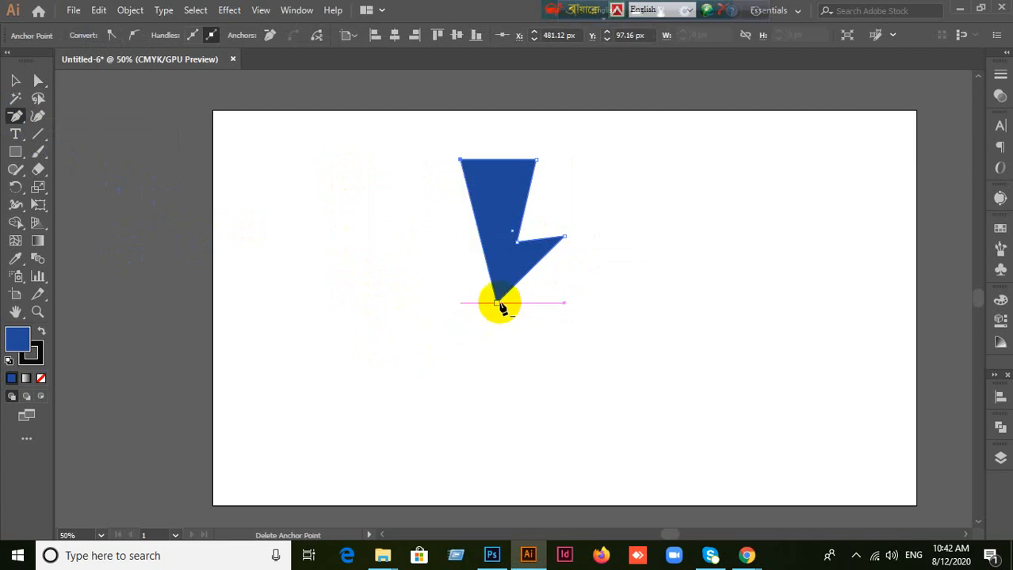
left_click(499, 304)
left_click(561, 239)
left_click(518, 240)
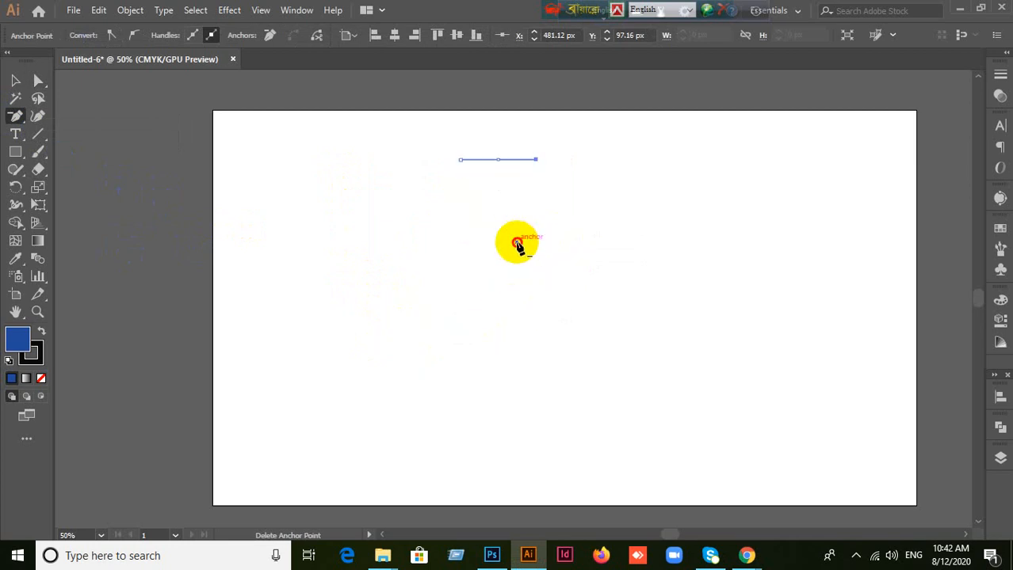
left_click(537, 160)
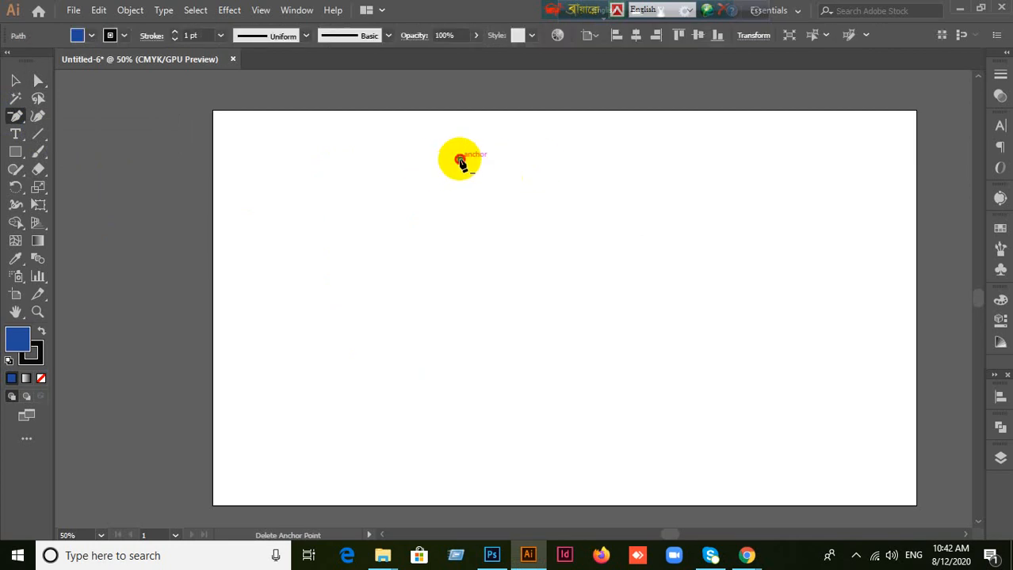
left_click(460, 159)
Step: Draw a new blue rectangle near the centre of the artboard with the Rectangle tool
left_click(15, 117)
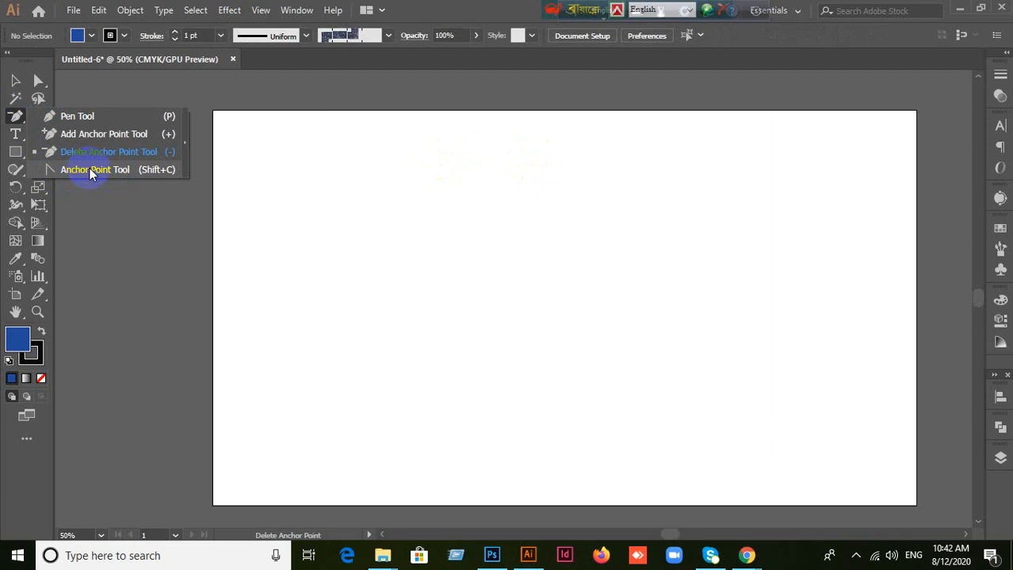
left_click(15, 84)
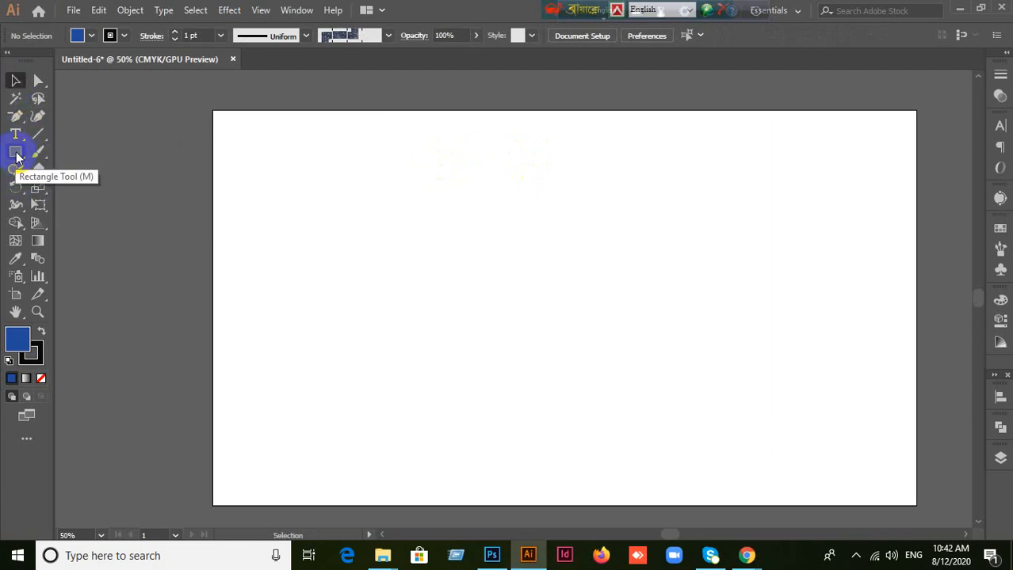
left_click_drag(16, 153, 57, 149)
left_click_drag(425, 215, 612, 368)
Step: Curve the rectangle's upper-left, upper-right and lower-right corners by pulling out handles with the Anchor Point tool
left_click_drag(15, 123, 53, 167)
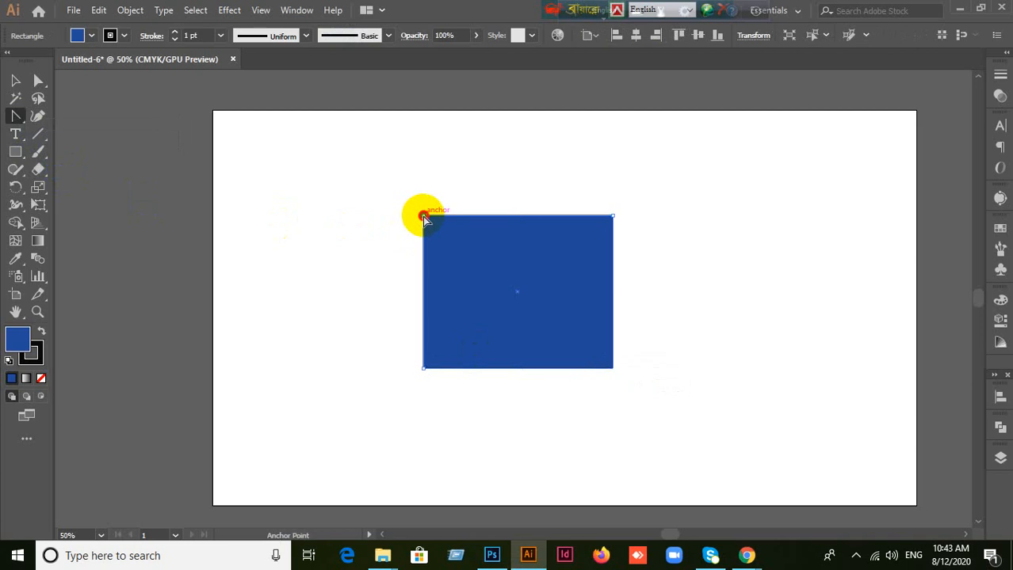
left_click_drag(425, 216, 510, 135)
left_click_drag(614, 215, 685, 290)
left_click_drag(614, 369, 490, 426)
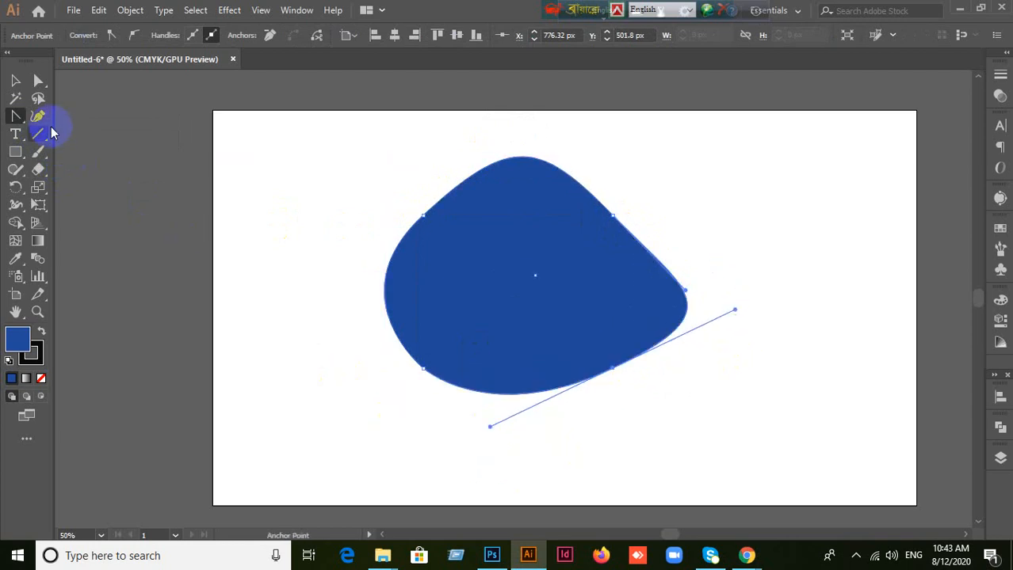
Step: Convert the curved shape's anchor points back to sharp corners with the Anchor Point tool
left_click(442, 378)
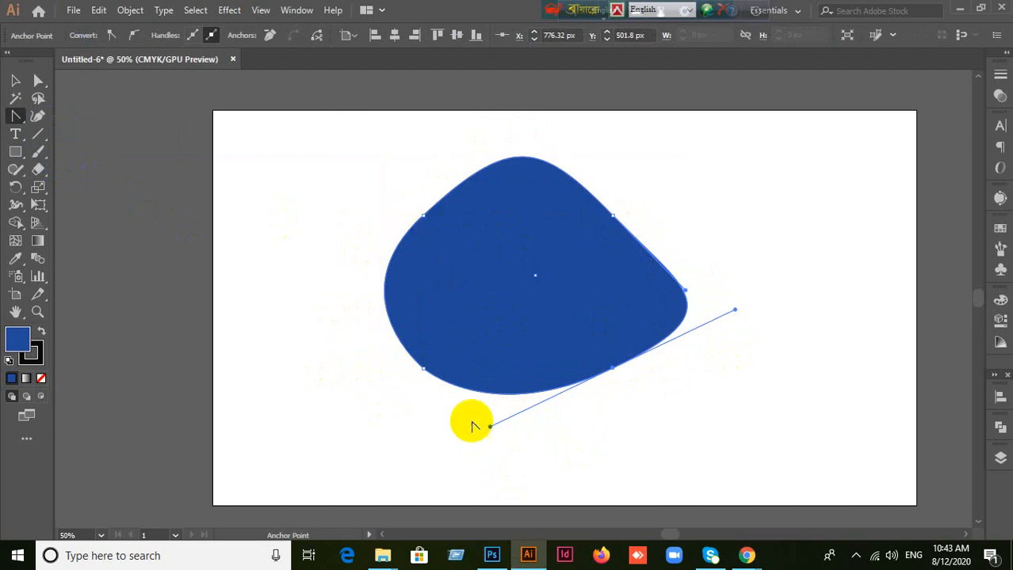
left_click(424, 371)
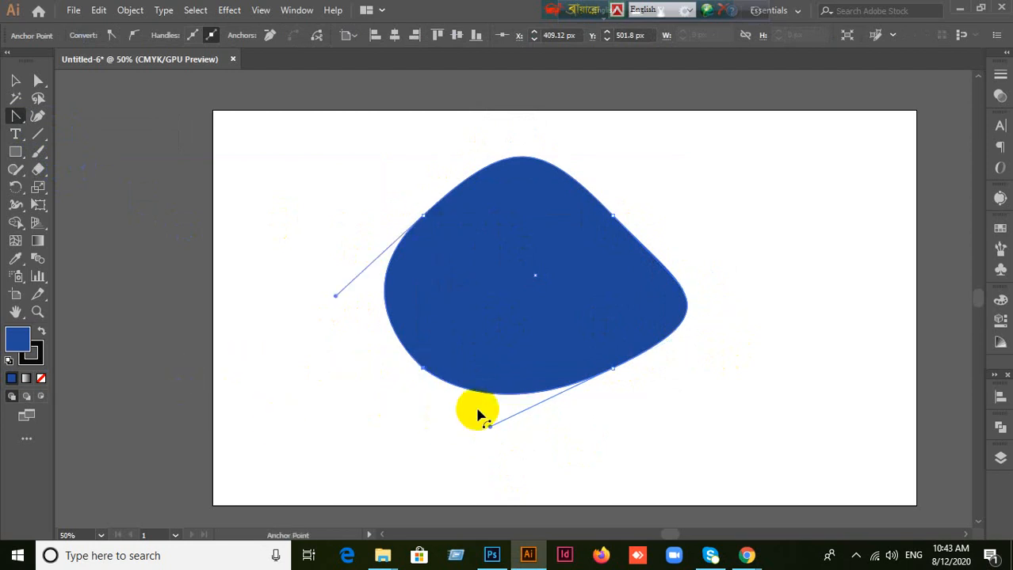
left_click(424, 217)
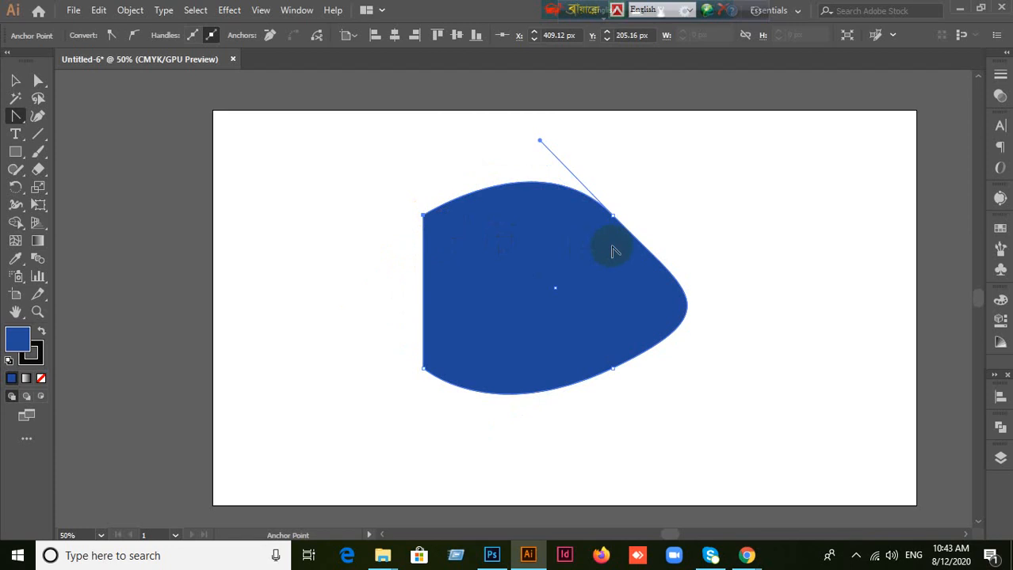
left_click(613, 215)
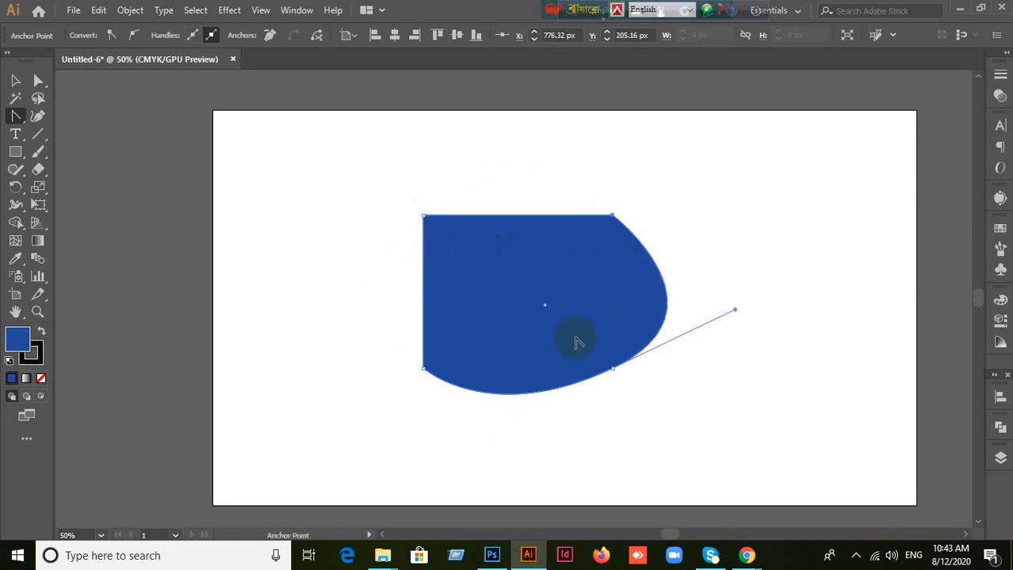
left_click(612, 369)
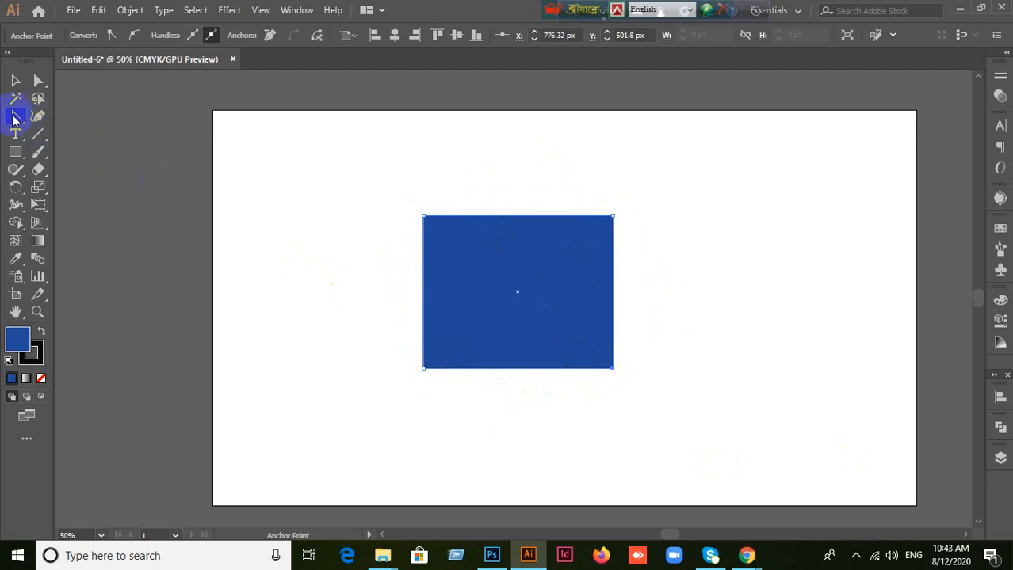
Step: Move the blue rectangle up and to the left on the artboard with the Selection tool
left_click_drag(16, 116, 46, 133)
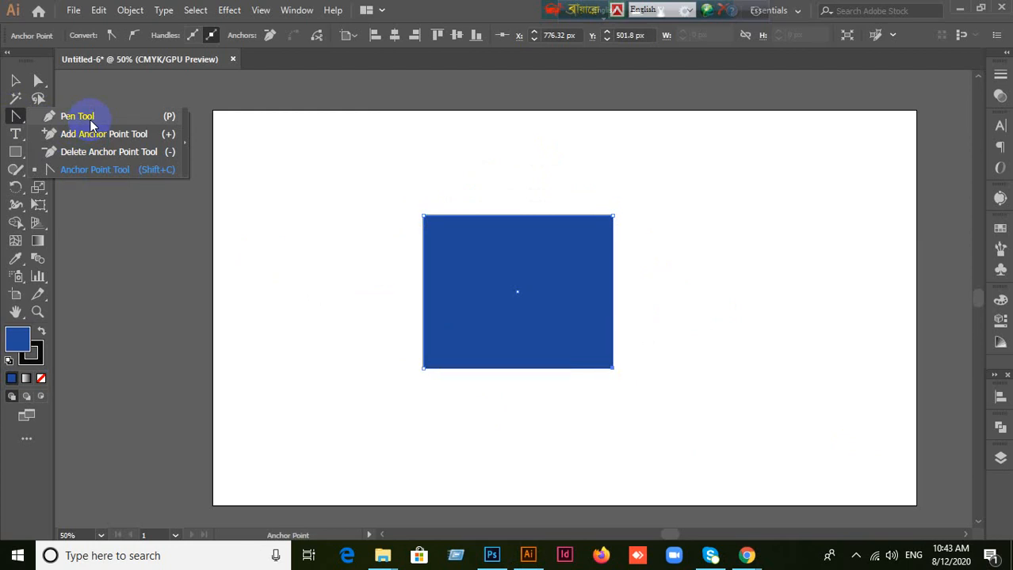
left_click(16, 80)
left_click_drag(459, 267, 412, 237)
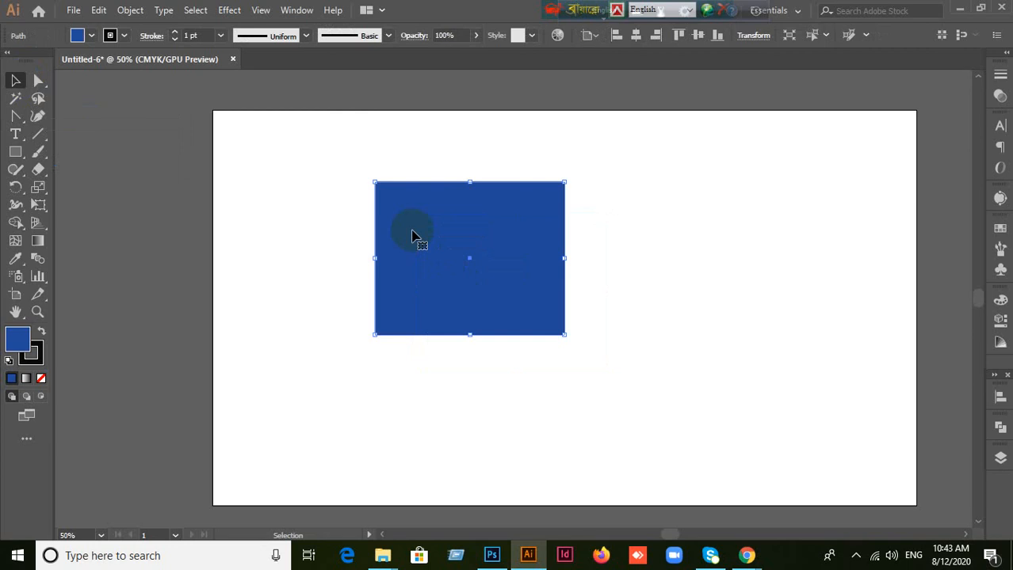
Step: Replace the blue rectangle with a closed, curved four-point shape drawn with the Pen tool, and make the stroke the active colour attribute
key("Delete")
left_click(18, 118)
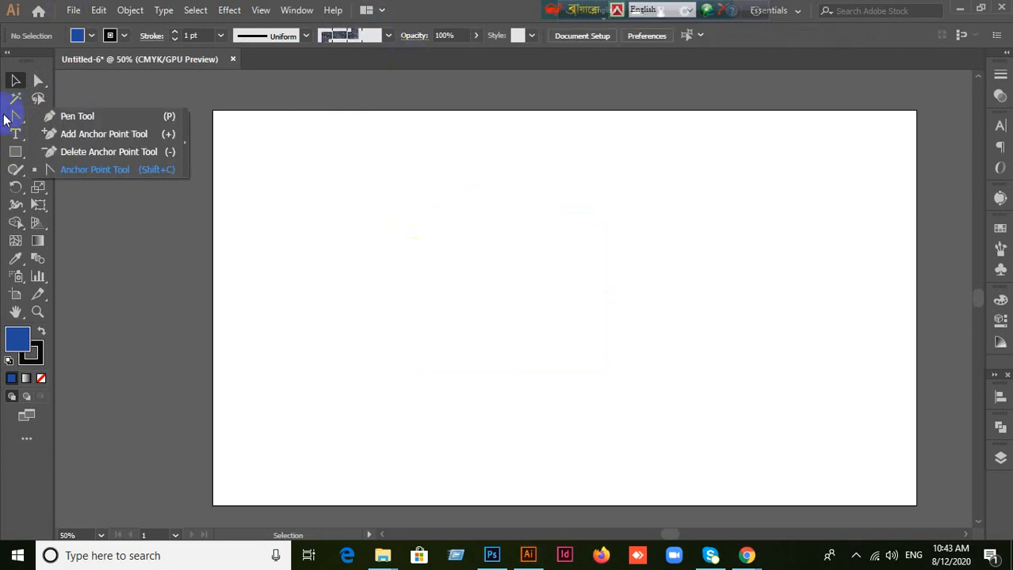
left_click(41, 118)
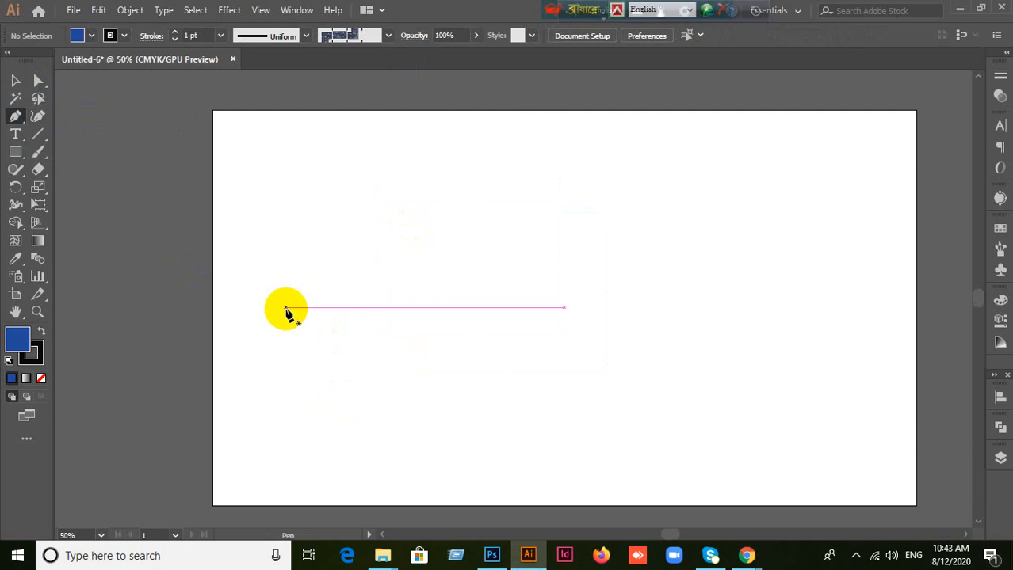
left_click(284, 308)
left_click_drag(409, 181, 618, 245)
left_click_drag(683, 319, 606, 420)
left_click_drag(362, 405, 428, 320)
left_click(286, 309)
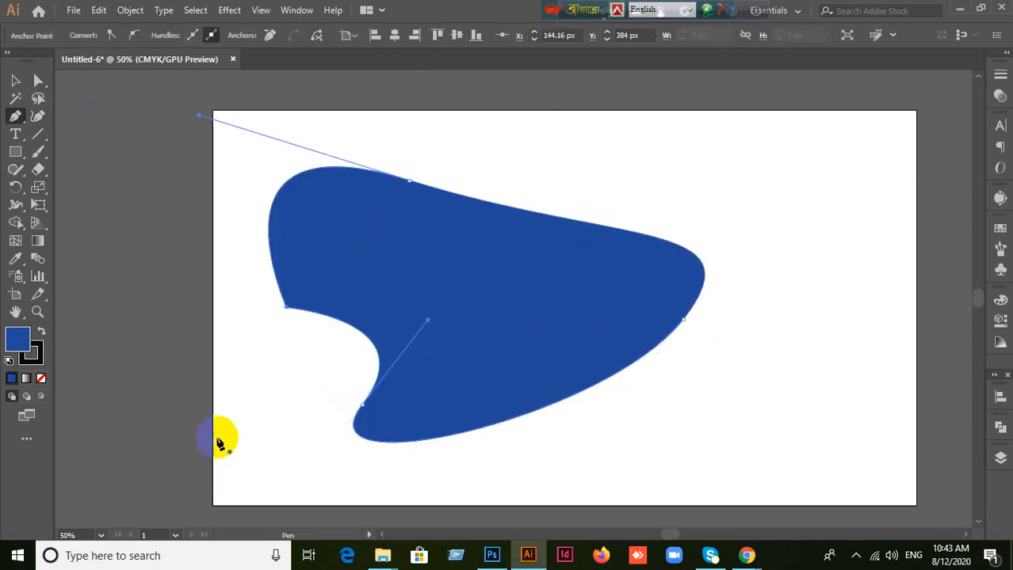
left_click(40, 355)
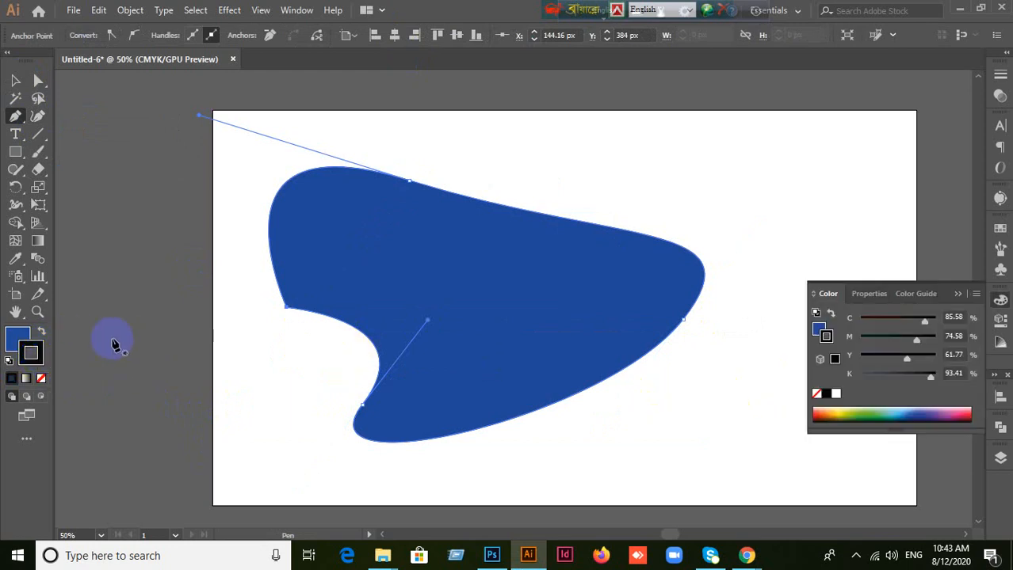
left_click(16, 118)
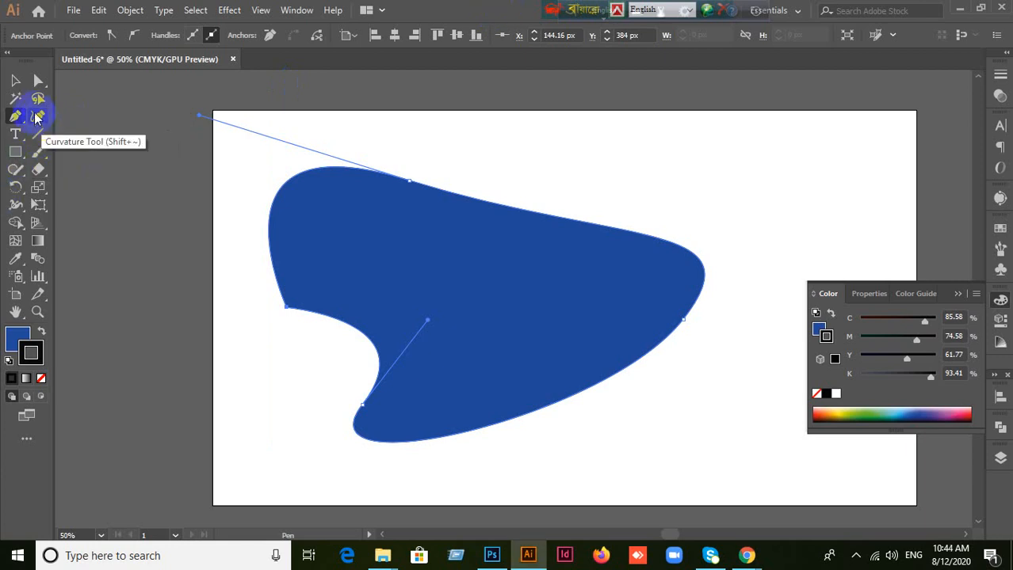
left_click(15, 117)
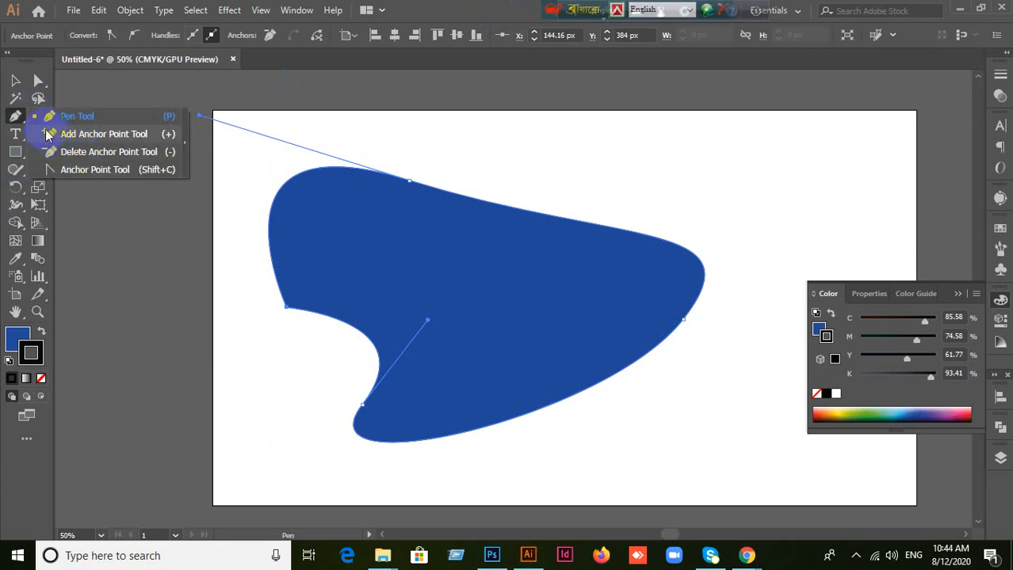
left_click(17, 121)
left_click(16, 120)
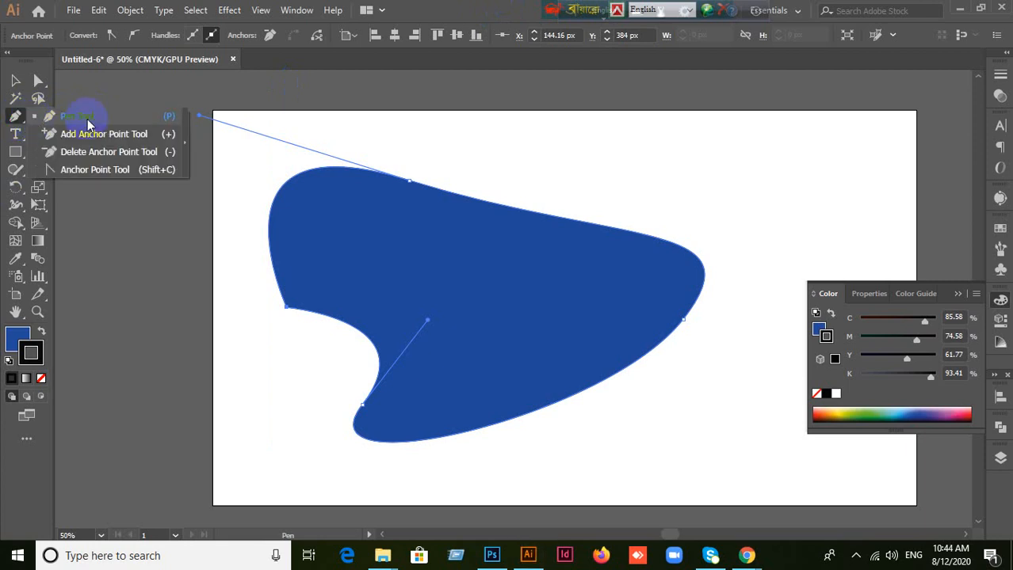
left_click(88, 119)
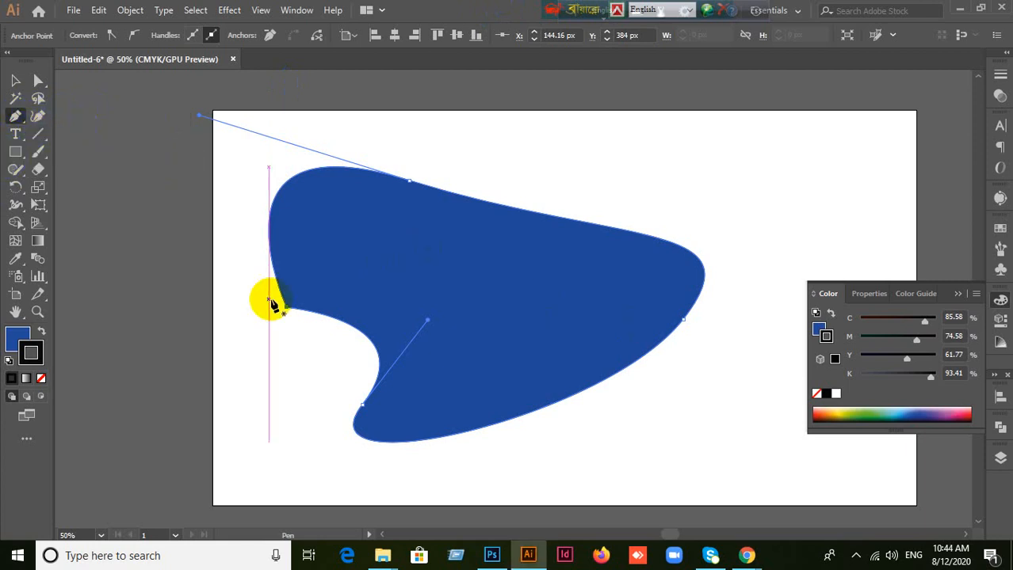
left_click(272, 303)
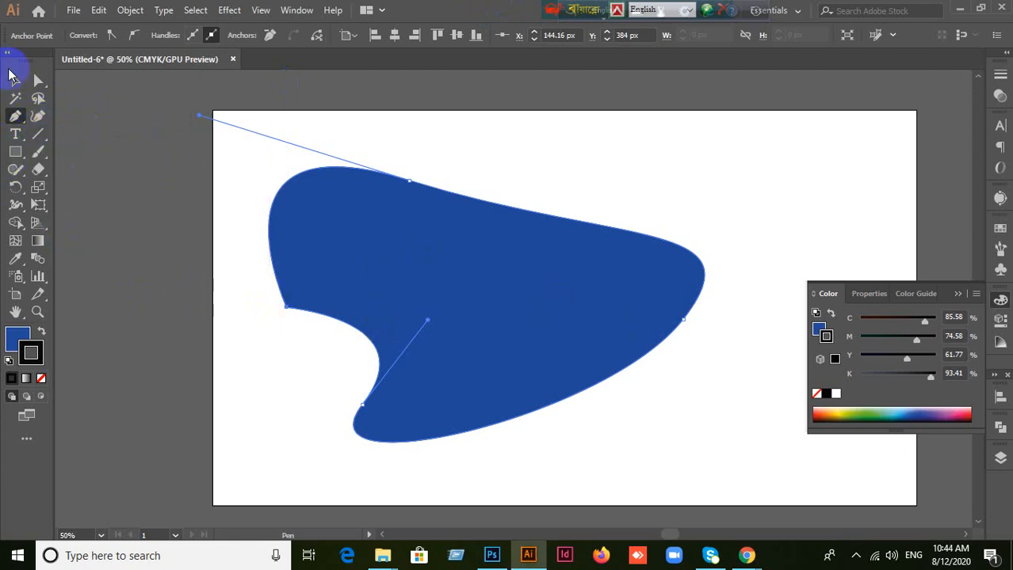
Step: Undo the closing segment of the curved pen shape, delete the shape from the artboard and collapse the colour settings
left_click(15, 79)
key("ctrl+z")
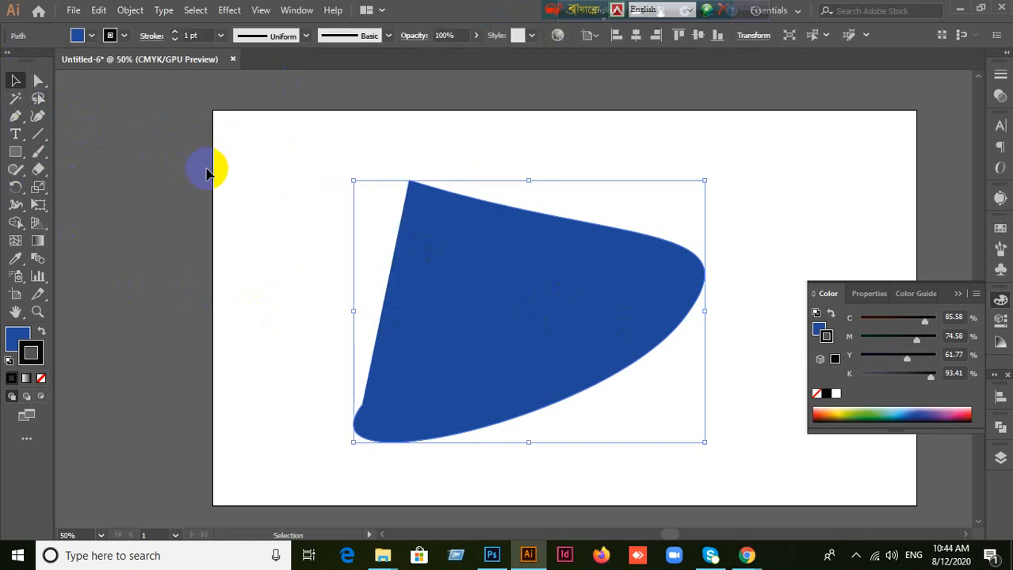
key("Delete")
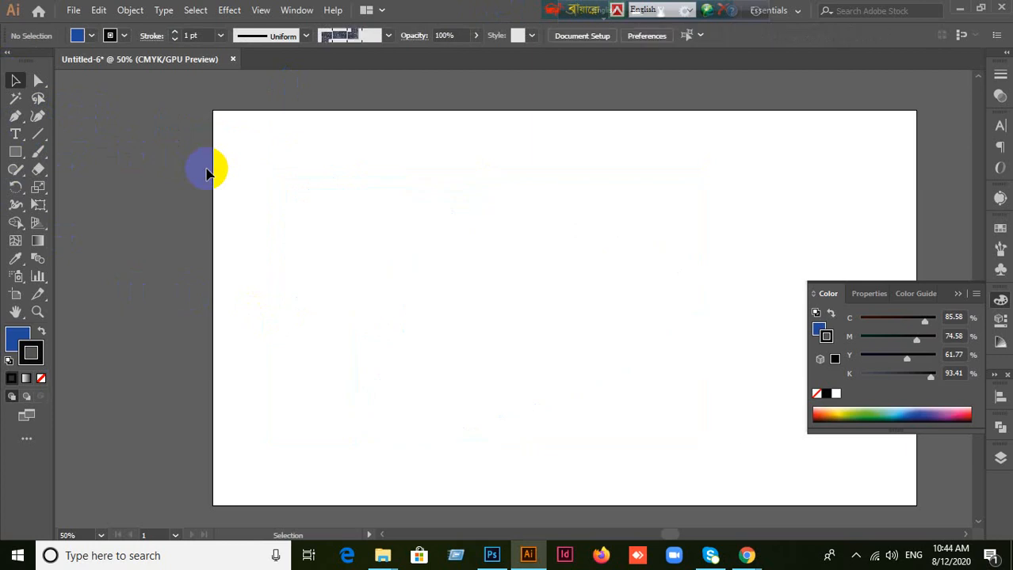
left_click(967, 285)
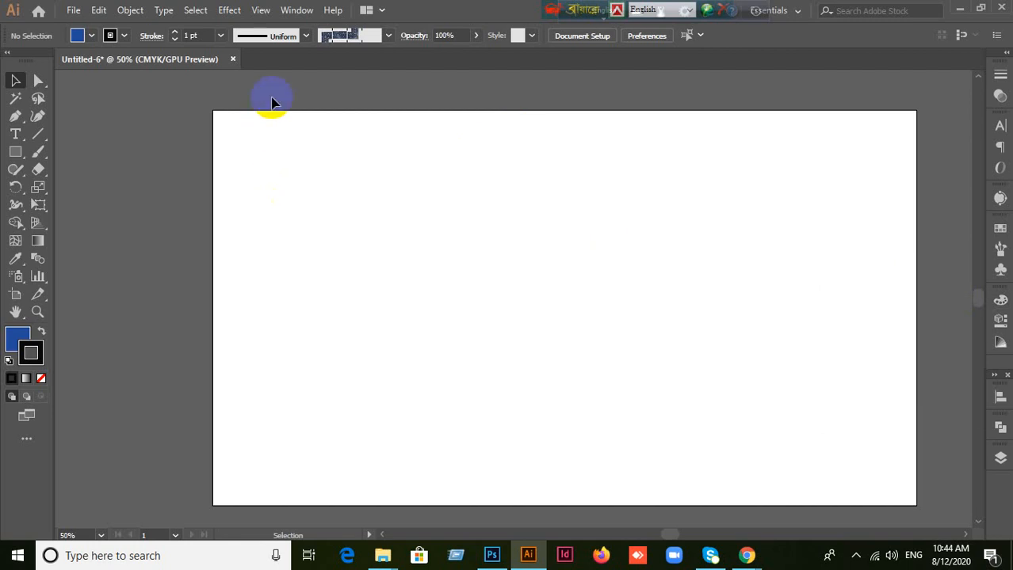
Step: Draw a small blue rectangle near the centre of the artboard, remove its stroke and make the fill active
left_click(37, 82)
left_click(15, 151)
left_click(52, 152)
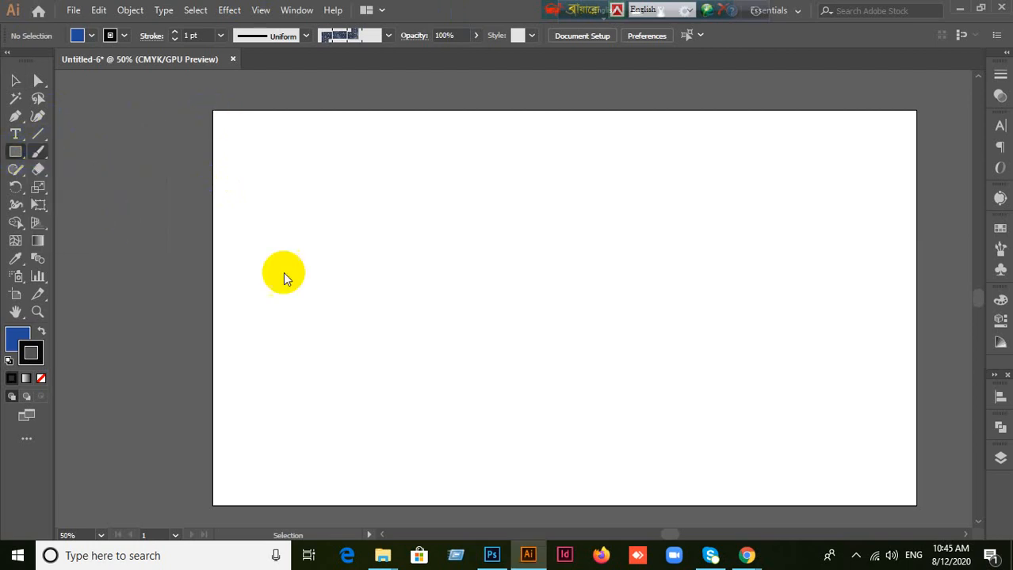
left_click_drag(442, 224, 554, 324)
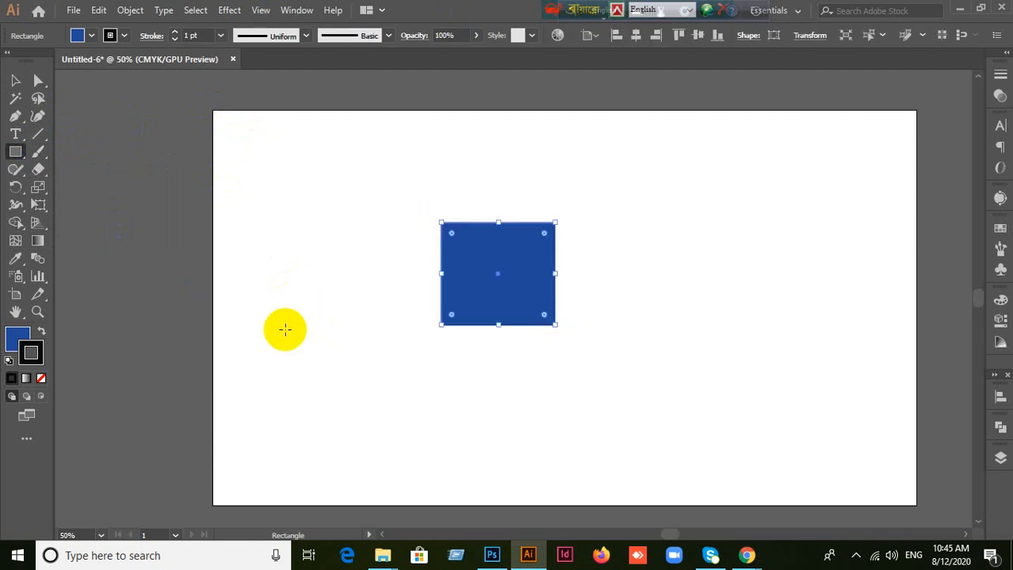
left_click(41, 379)
left_click(17, 343)
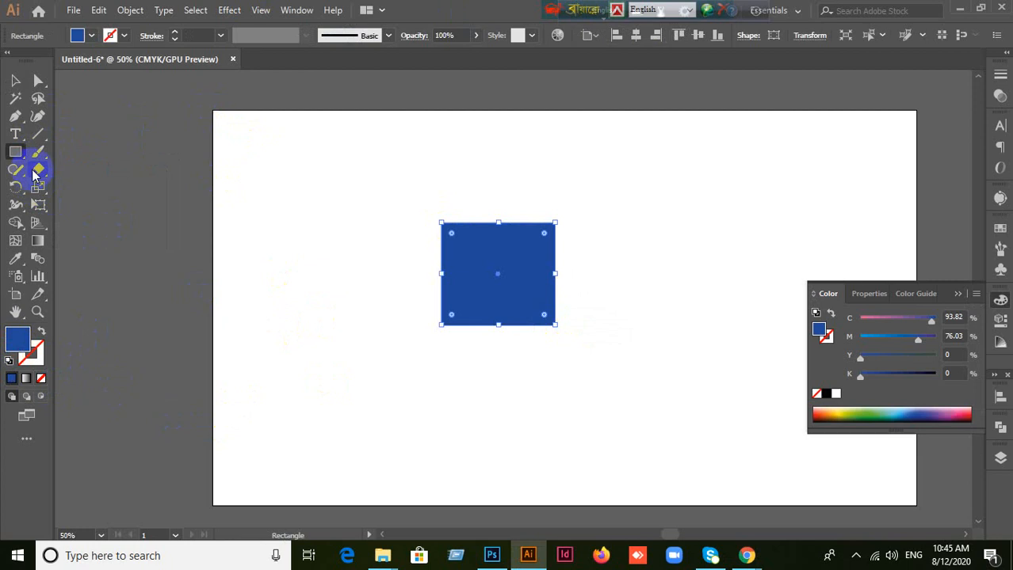
Step: Draw a seven-sided polygon overlapping the rectangle's left side and fill it with dark red 992c3a
left_click(10, 154)
left_click(80, 205)
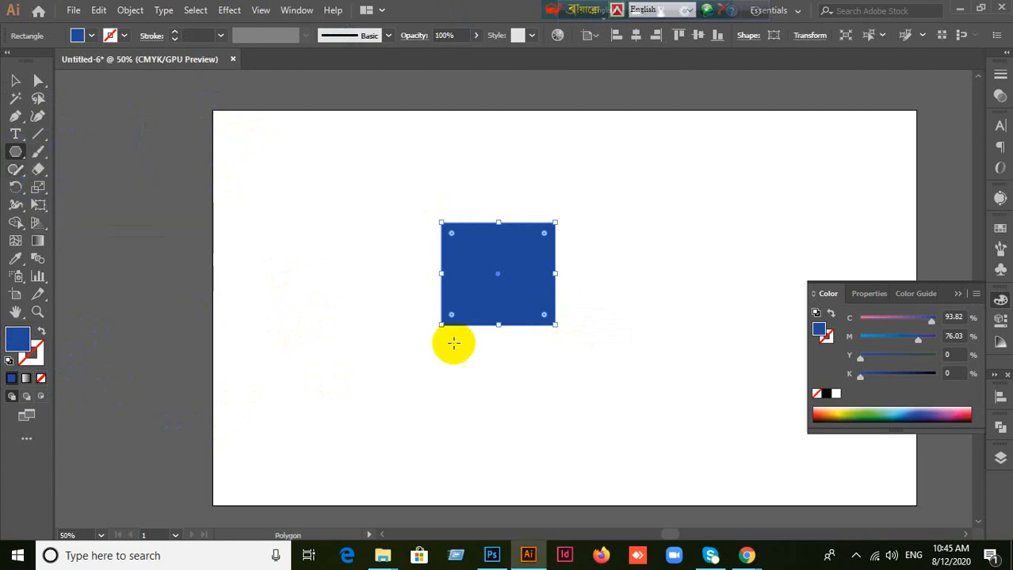
left_click_drag(389, 281, 456, 329)
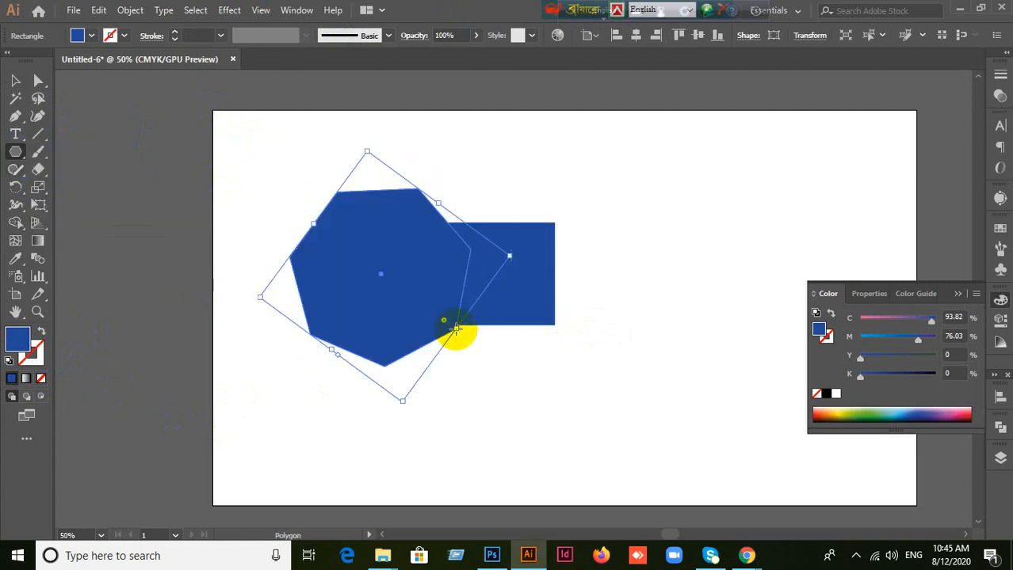
double_click(17, 342)
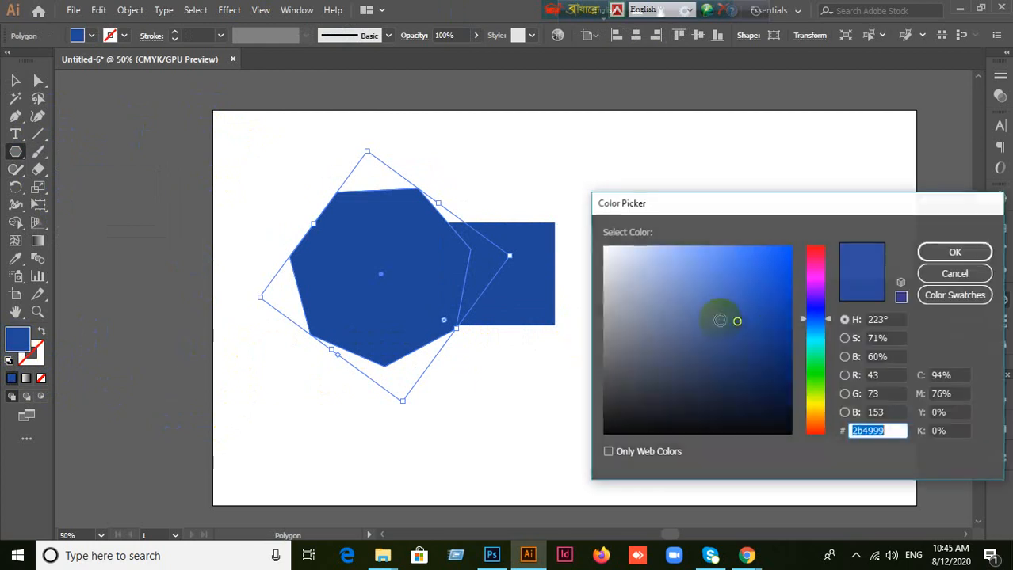
left_click_drag(799, 321, 821, 245)
left_click(936, 256)
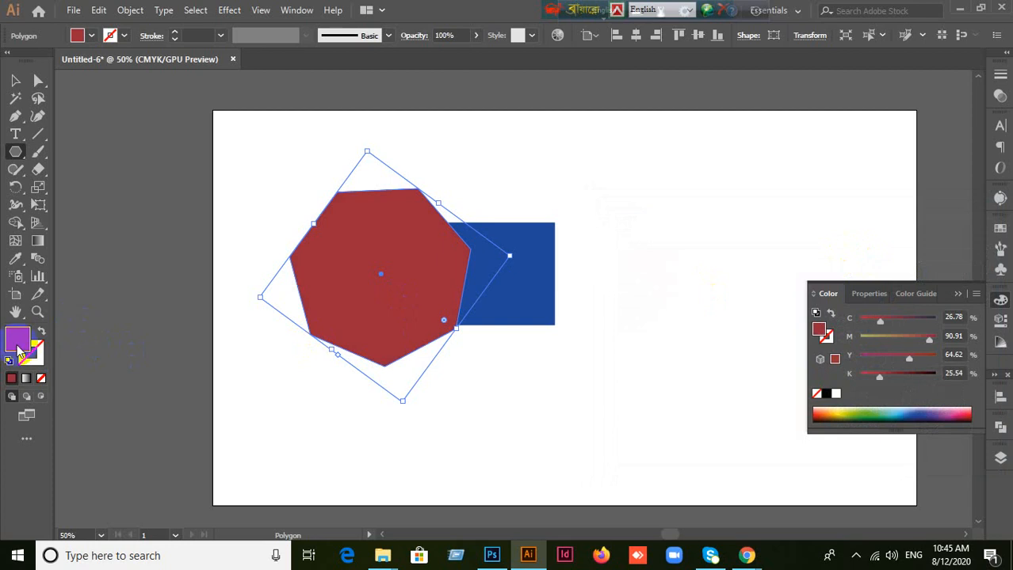
Step: Draw a nine-pointed star over the polygon's lower-right part and fill it with yellow ffff00
left_click(13, 155)
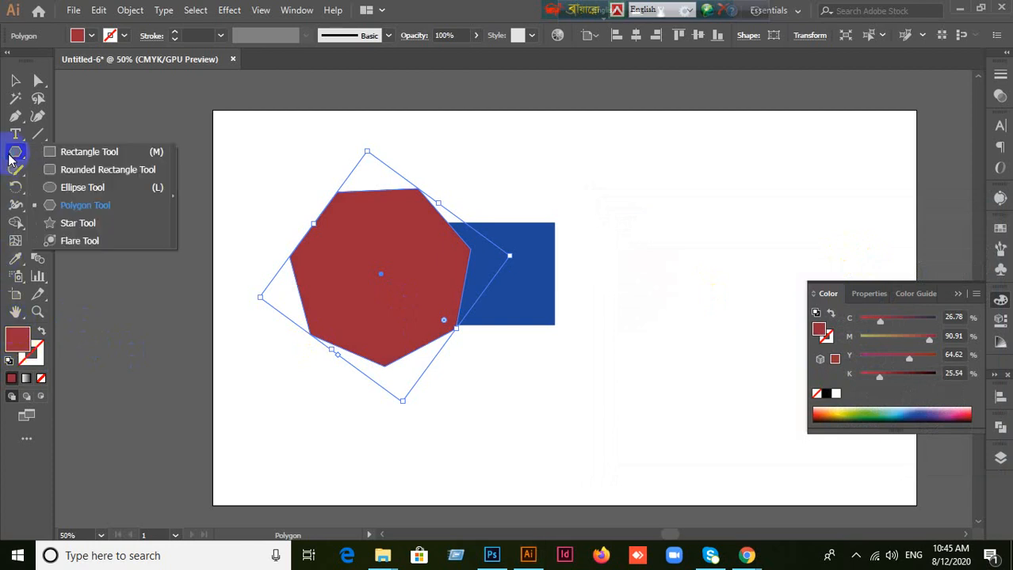
left_click(87, 229)
left_click_drag(335, 418, 485, 287)
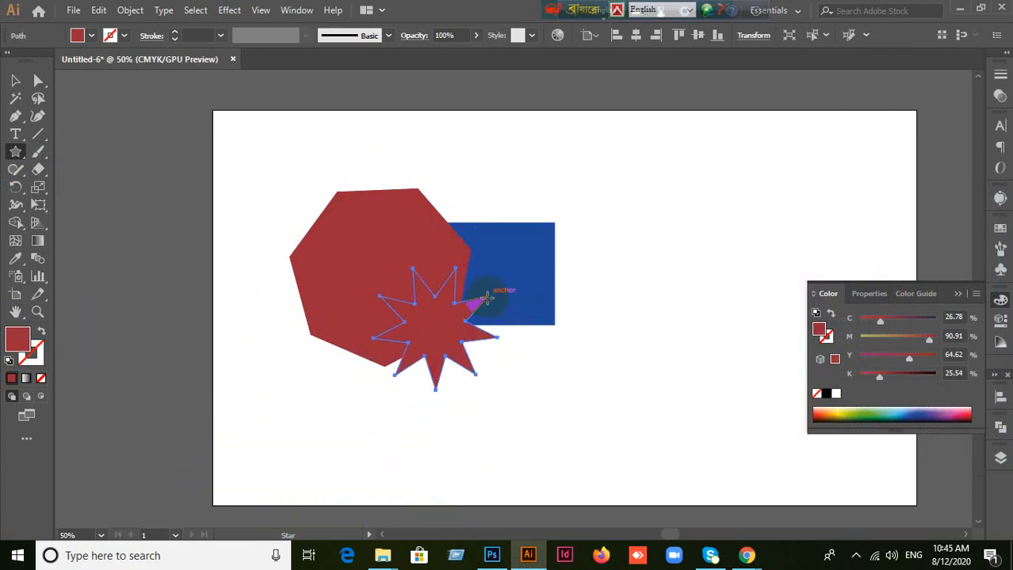
double_click(32, 346)
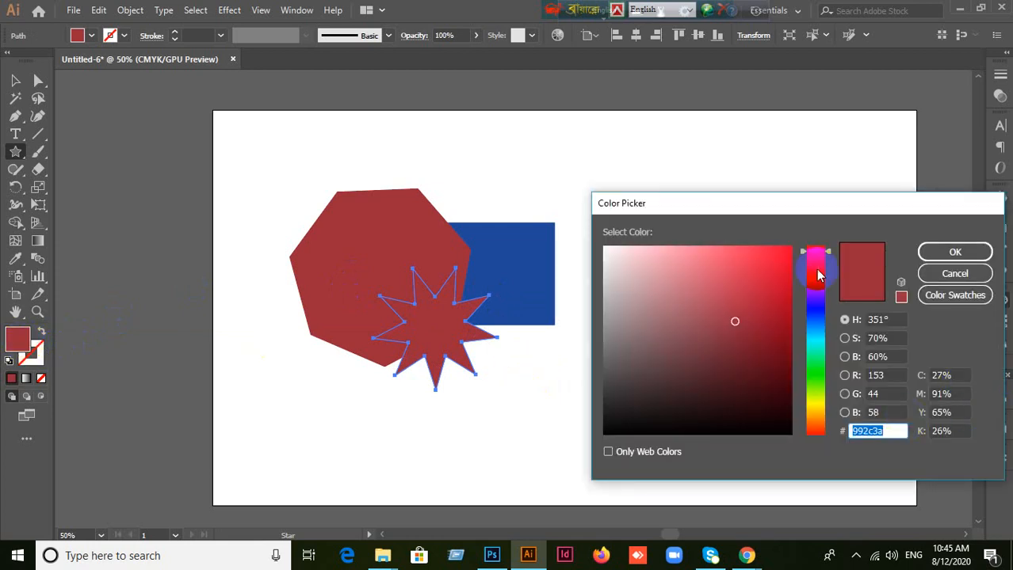
left_click_drag(818, 274, 799, 400)
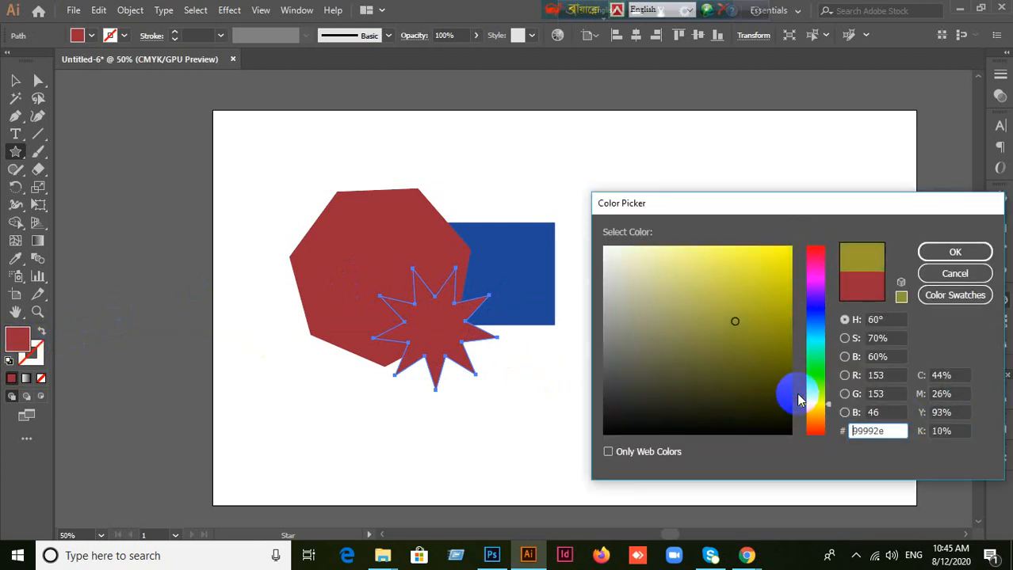
left_click_drag(775, 298, 805, 255)
left_click_drag(779, 290, 803, 234)
left_click(953, 252)
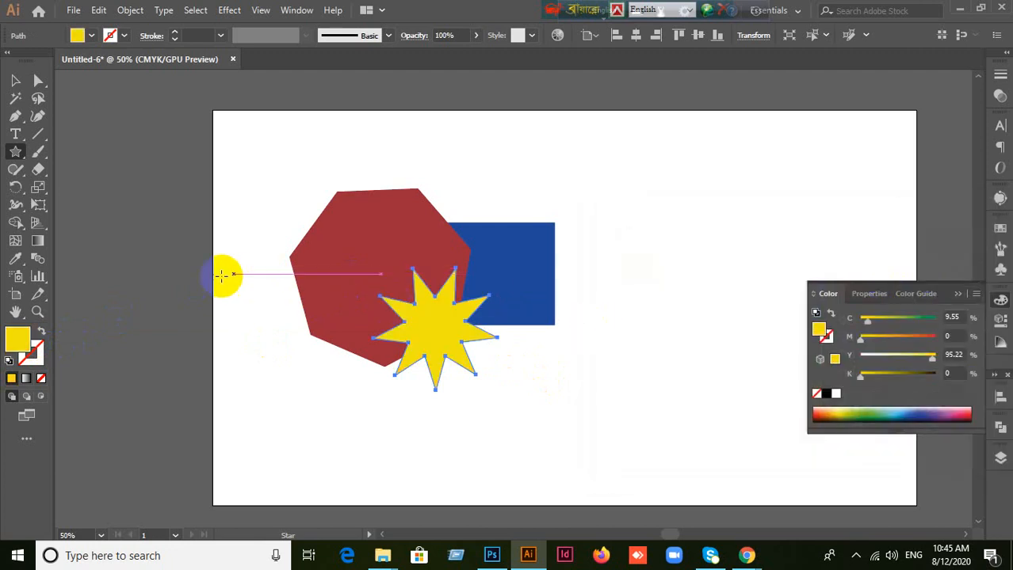
Step: Draw a circle over the upper-left part of the blue rectangle with the Ellipse tool and fill it with red ff0000
left_click(16, 153)
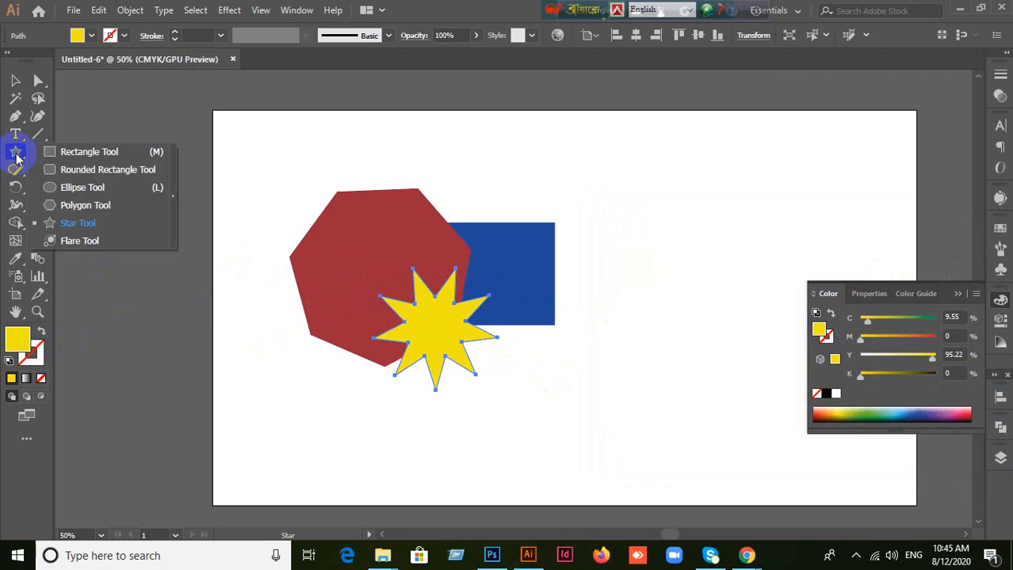
left_click(81, 187)
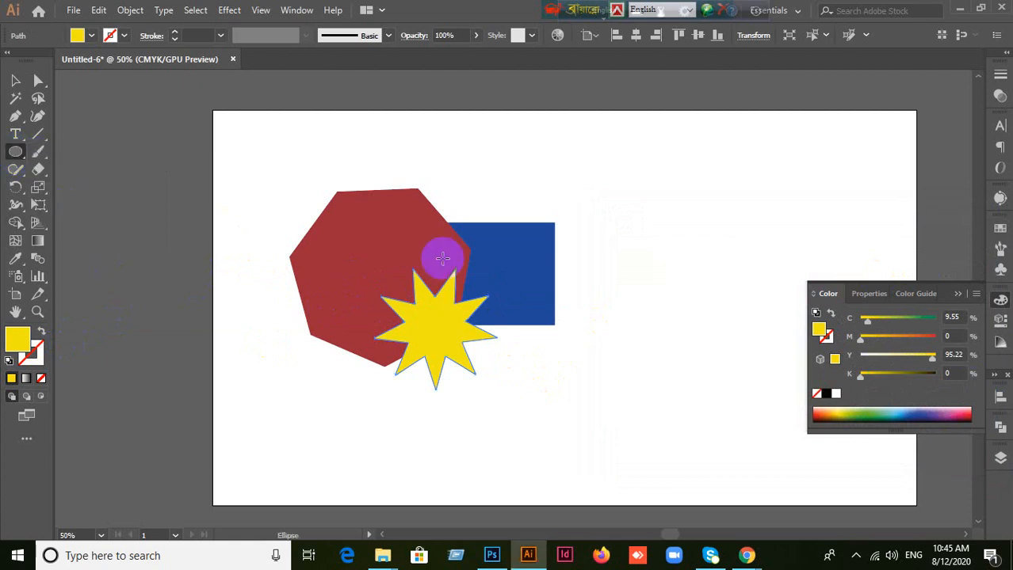
left_click_drag(455, 209, 526, 275)
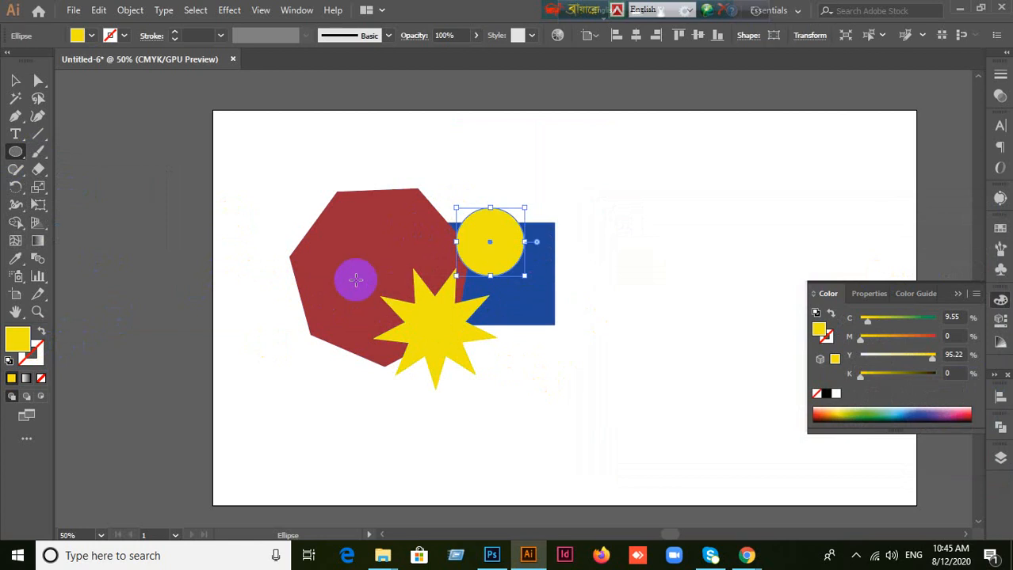
double_click(20, 346)
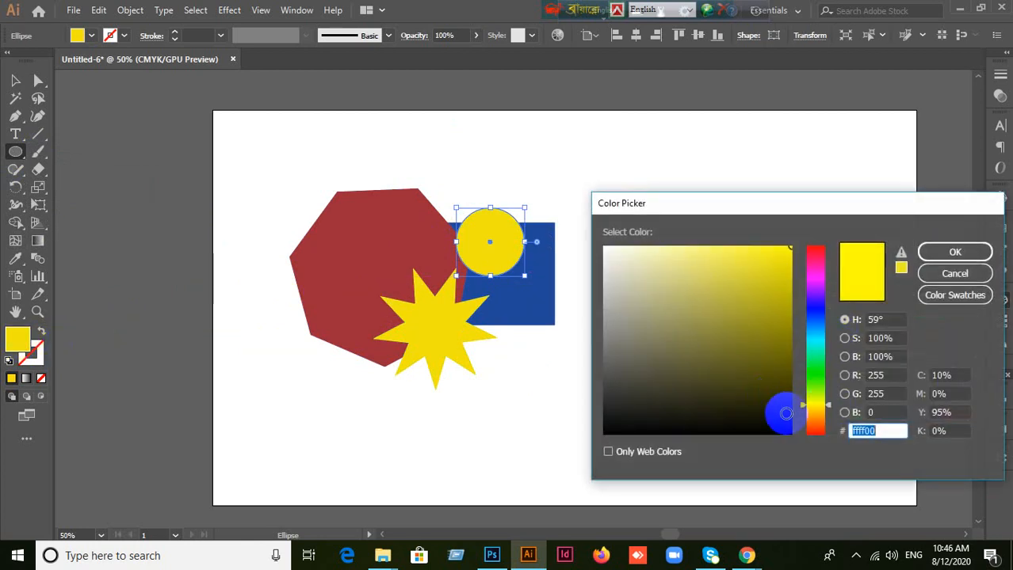
left_click_drag(802, 408, 832, 230)
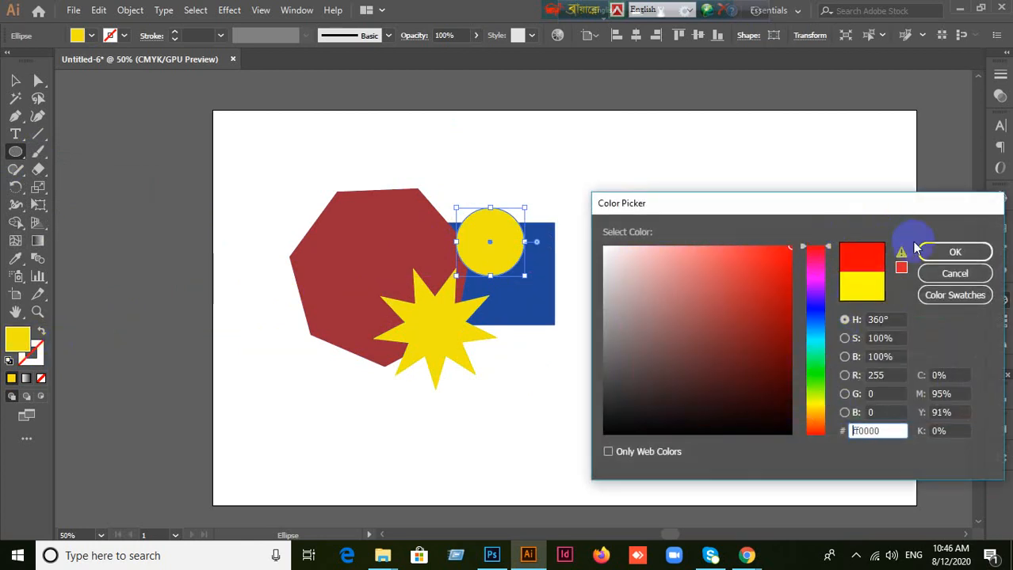
key("Return")
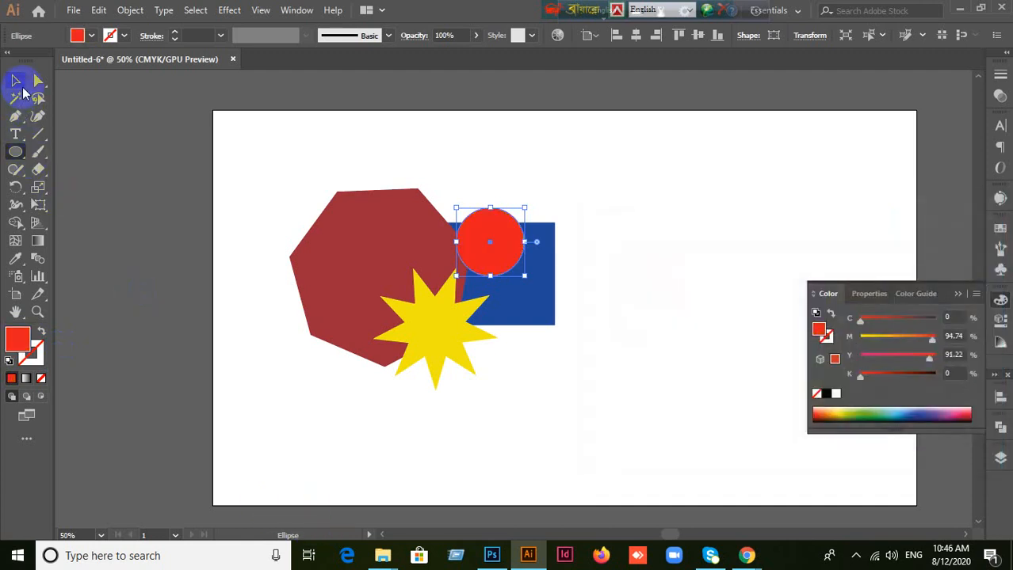
Step: Nudge the red circle up and to the left and the yellow star slightly down and to the left, leaving nothing selected
left_click(15, 80)
left_click_drag(483, 268, 461, 259)
mouse_move(436, 365)
left_mouse_down()
mouse_move(430, 358)
mouse_move(429, 368)
left_mouse_up()
left_click(560, 406)
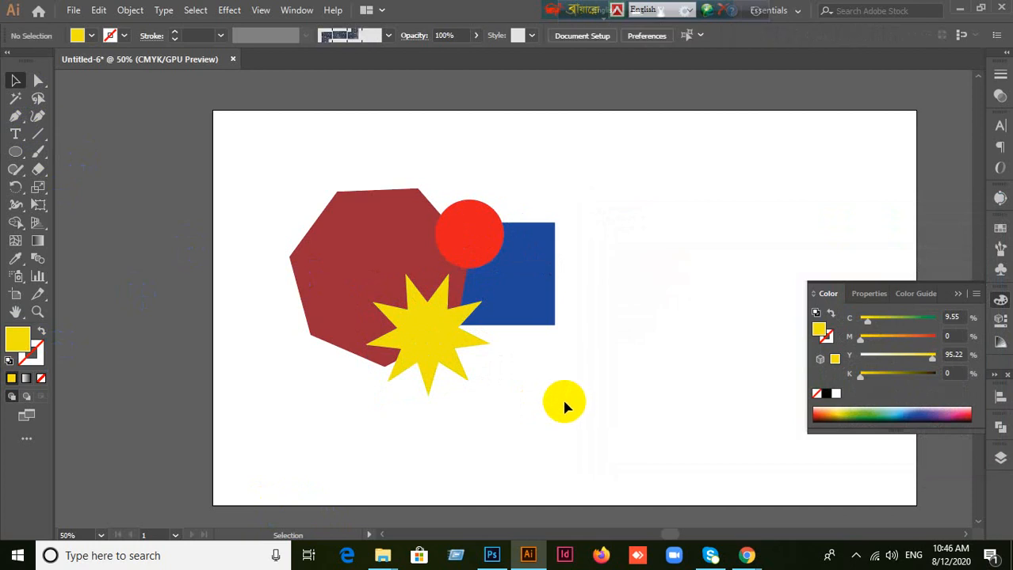
left_click(526, 303)
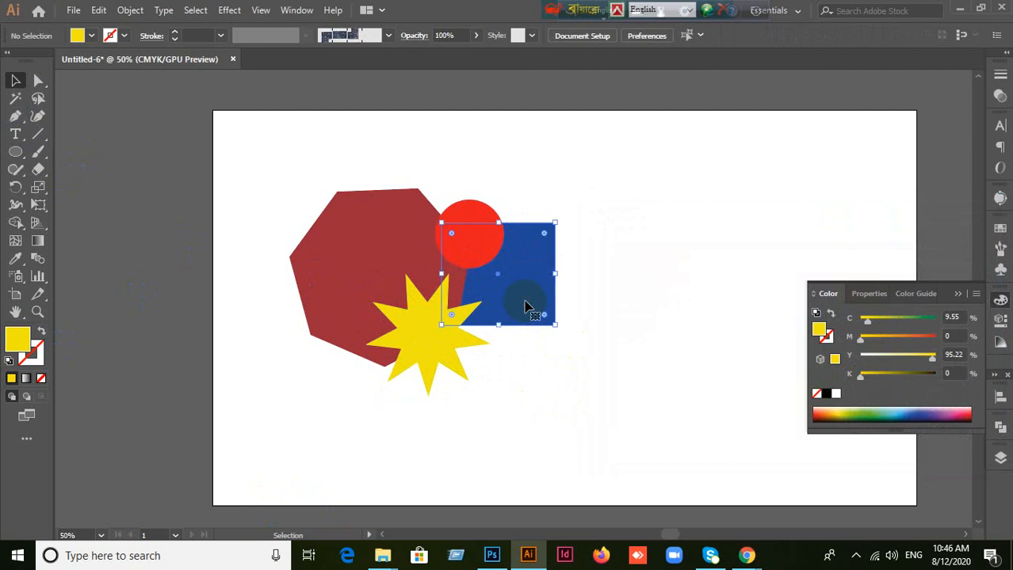
left_click(527, 307)
left_click(593, 339)
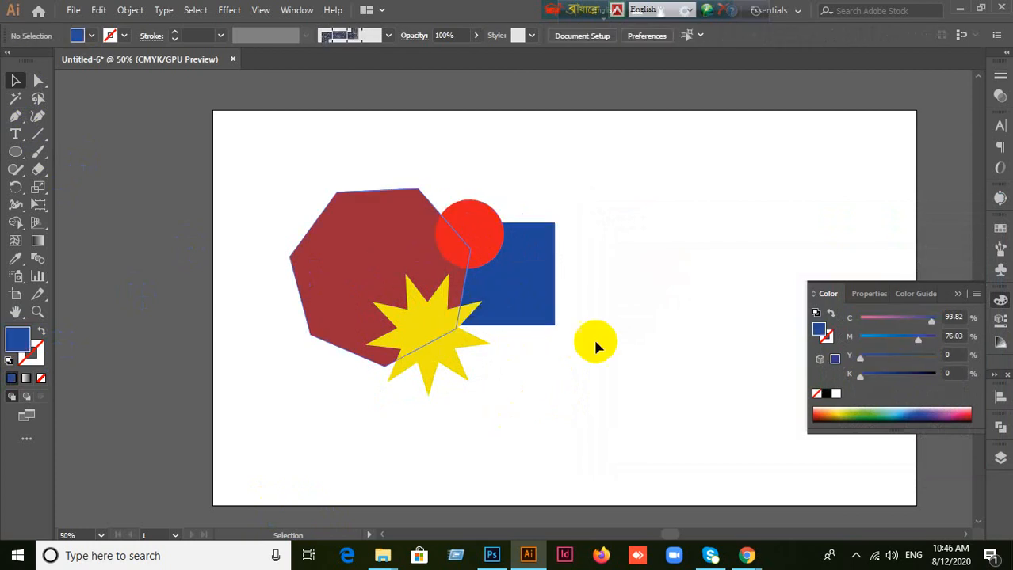
left_click(532, 306)
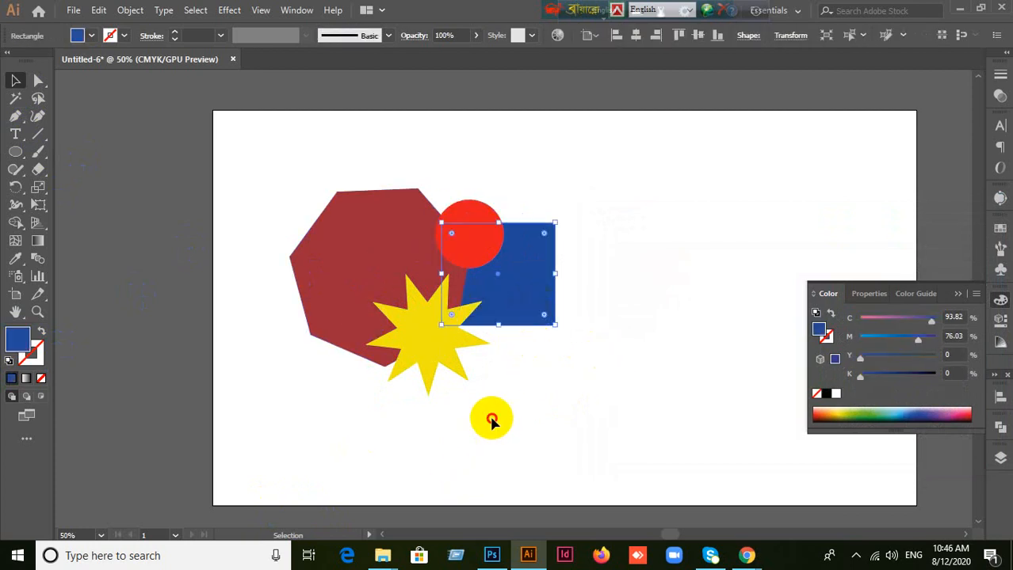
left_click(492, 417)
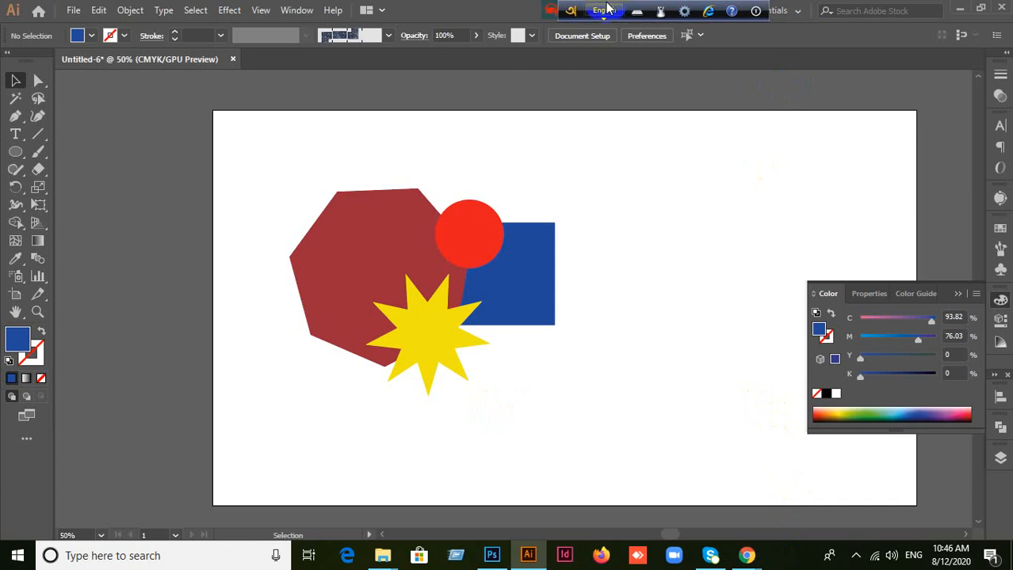
Step: Move the yellow star slightly up over the polygon and leave nothing selected
left_click(531, 301)
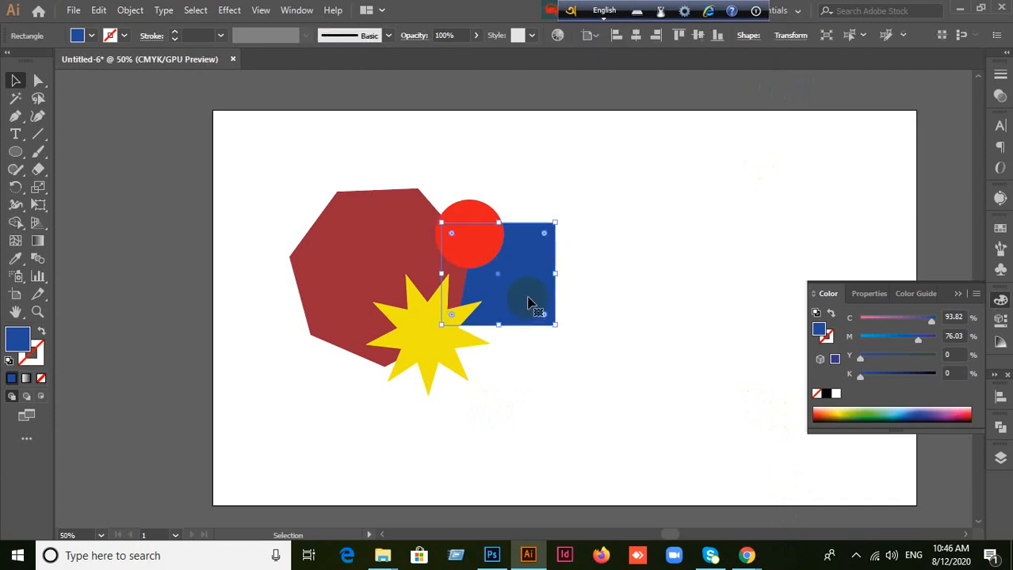
left_click(606, 300)
left_click(542, 299)
left_click(667, 381)
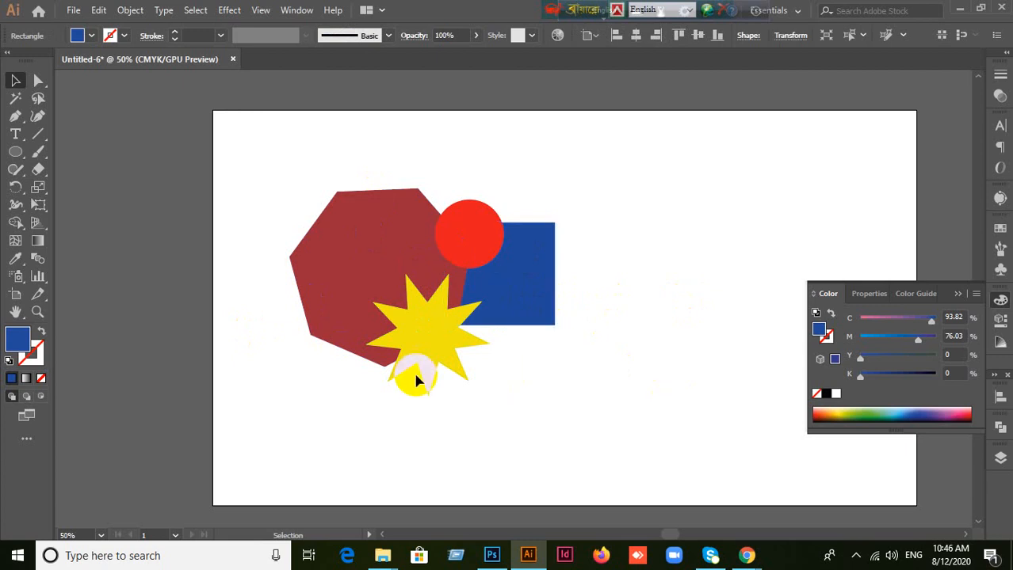
mouse_move(434, 365)
left_mouse_down()
mouse_move(432, 323)
mouse_move(431, 349)
left_mouse_up()
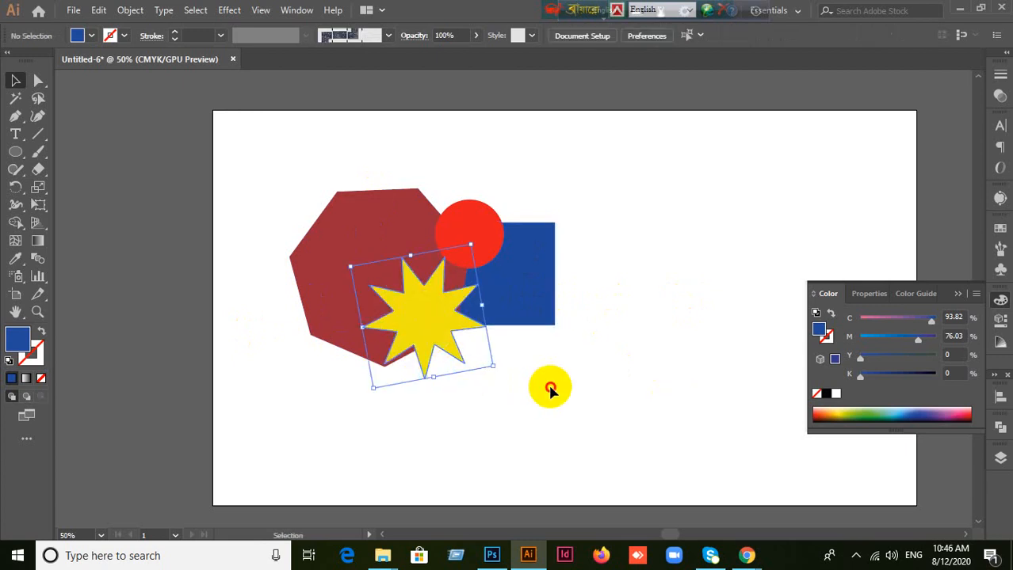
left_click(549, 386)
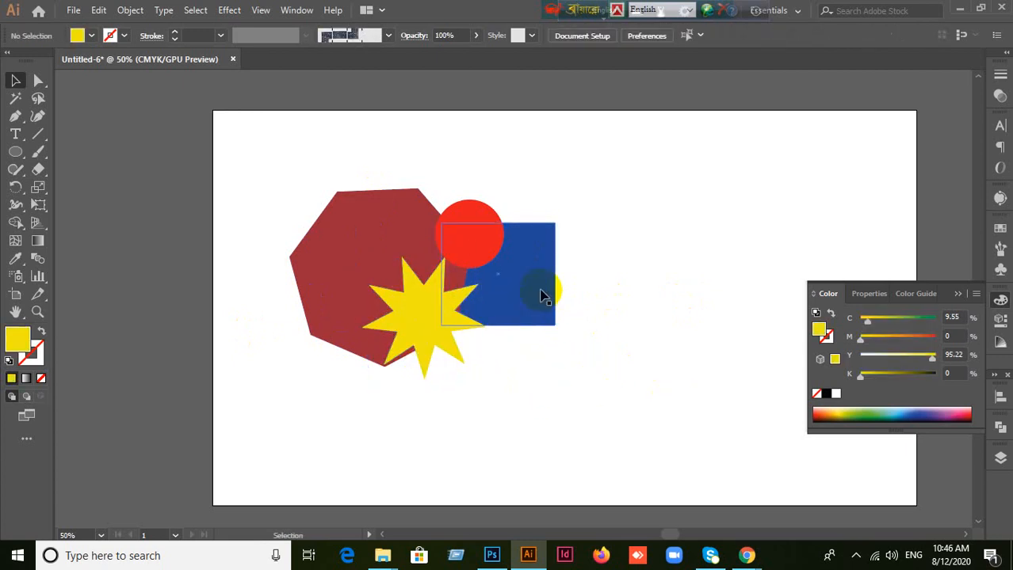
left_click(541, 294)
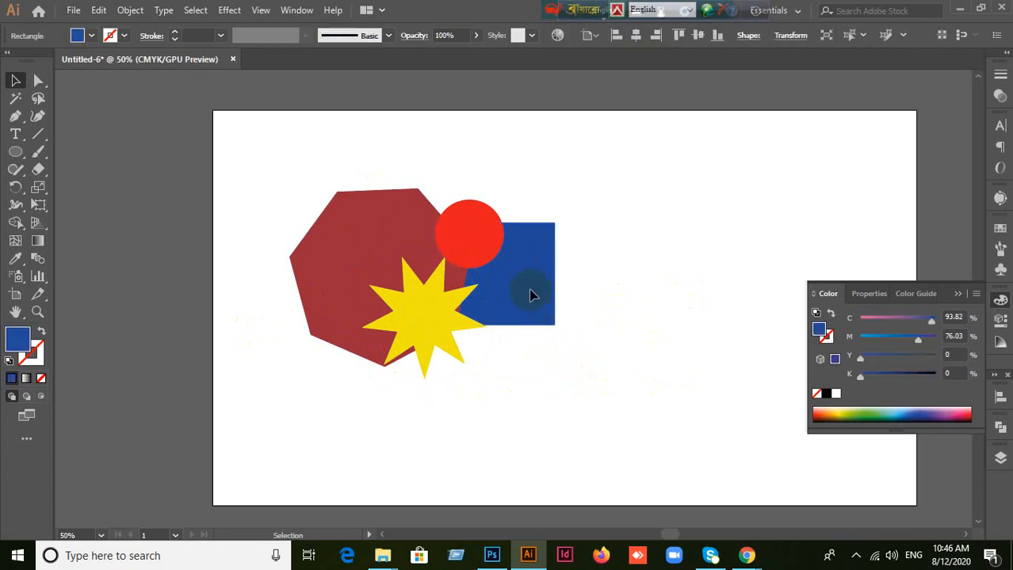
right_click(532, 295)
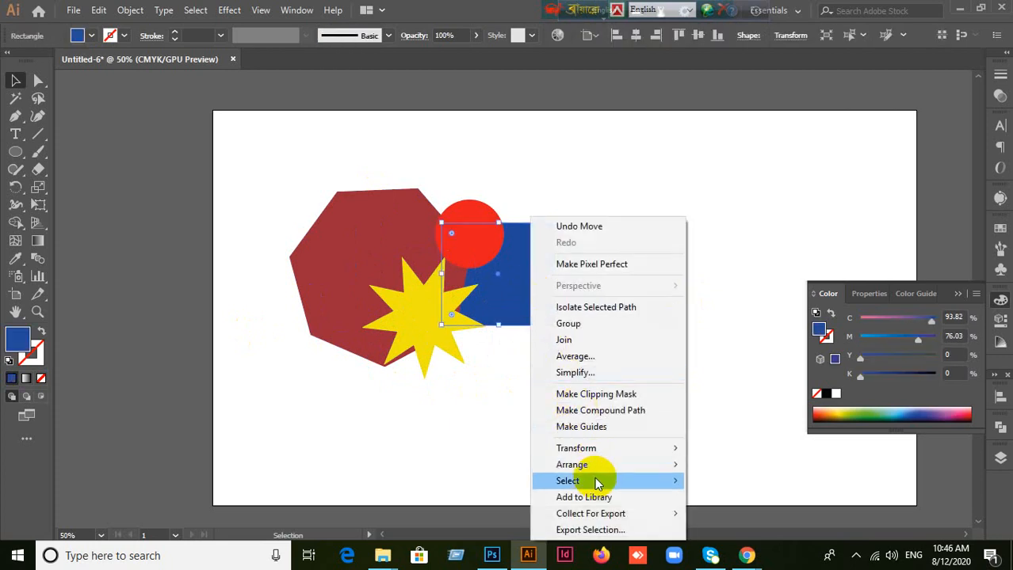
mouse_move(591, 467)
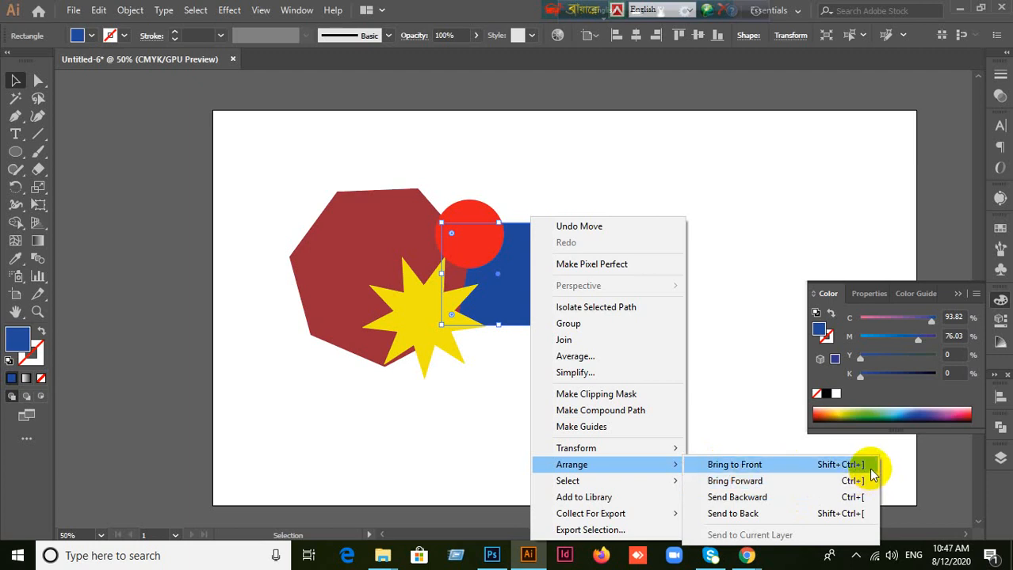
left_click(800, 238)
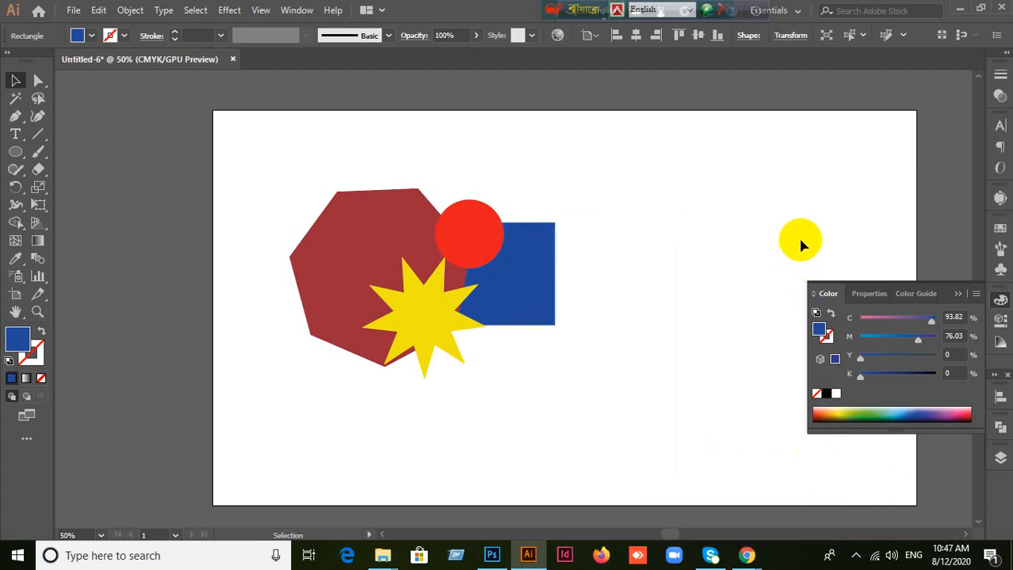
left_click(515, 295)
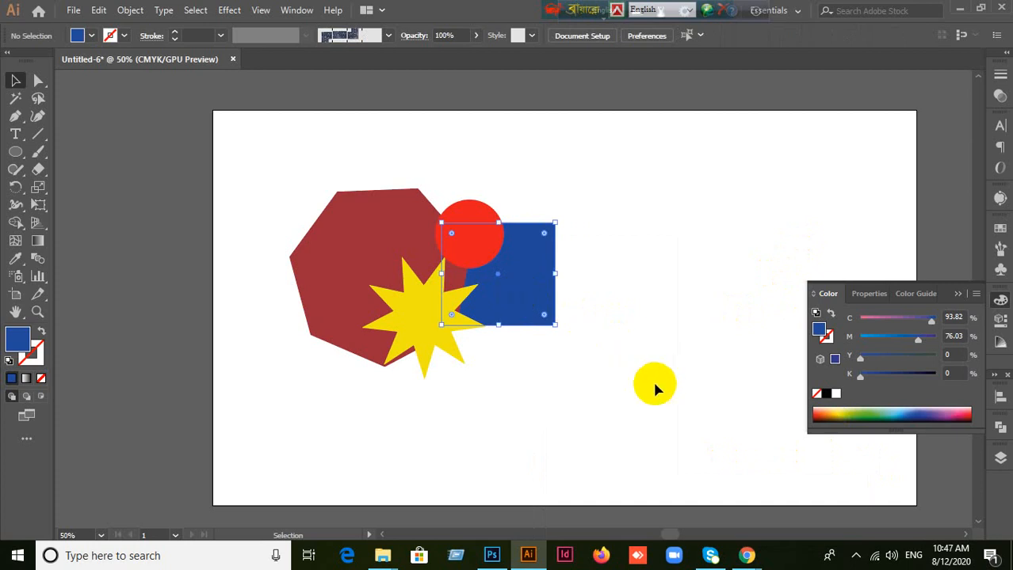
left_click(607, 340)
Step: Bring the blue rectangle to the front of all the other shapes and deselect it
left_click(524, 305)
right_click(522, 303)
mouse_move(582, 449)
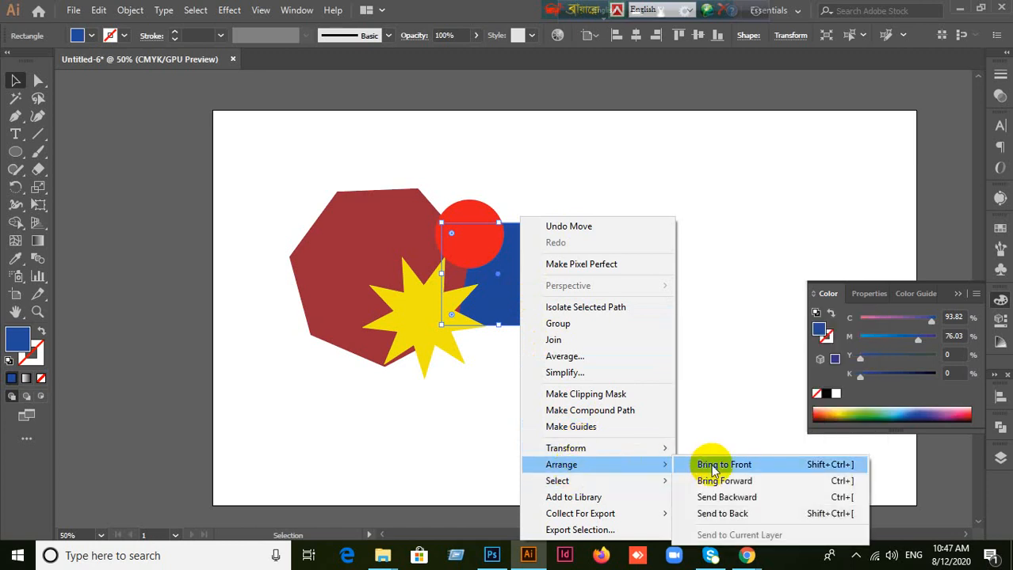
left_click(702, 468)
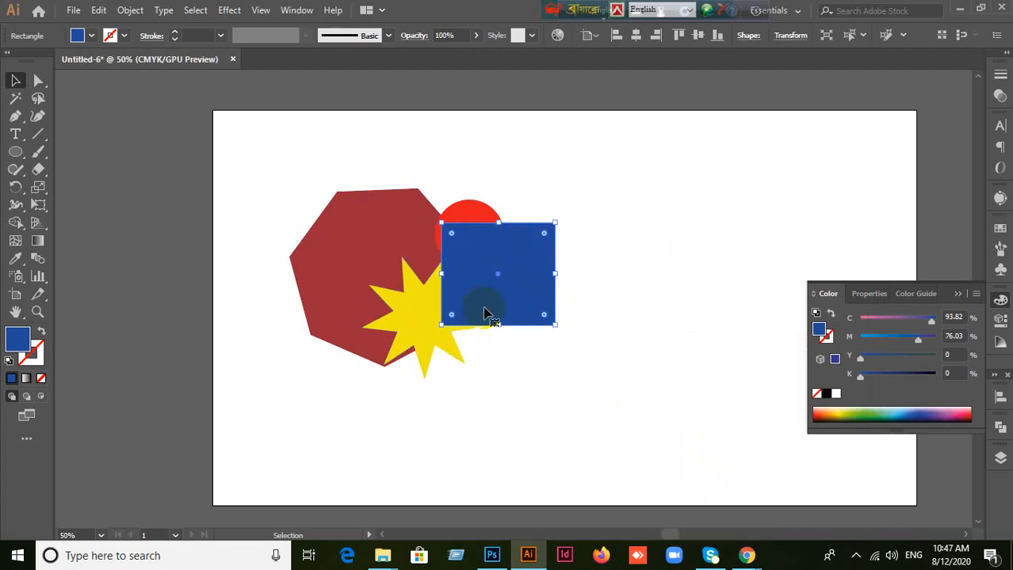
left_click(573, 437)
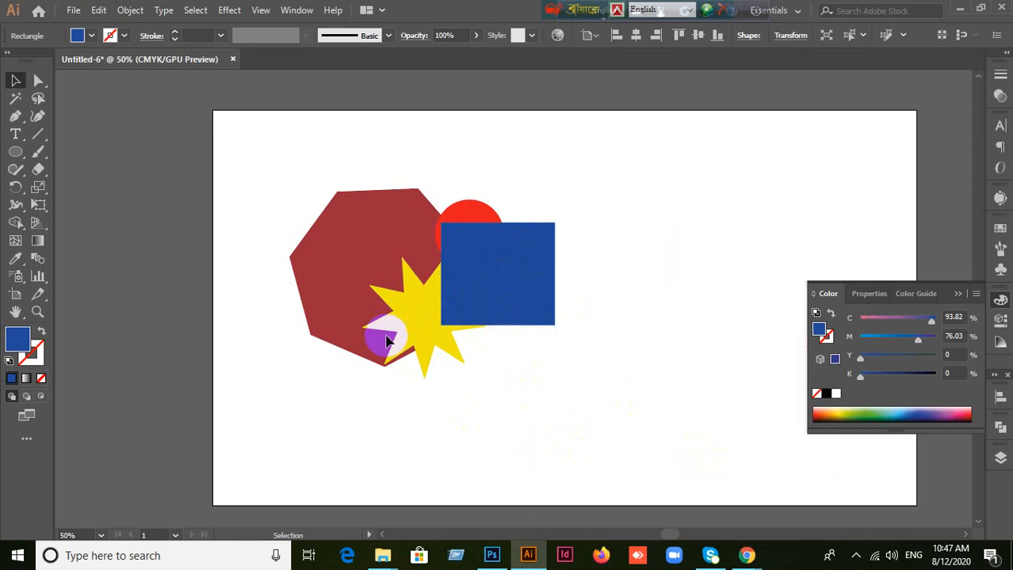
Step: Bring the dark red seven-sided polygon to the front of the stack and deselect it
left_click(338, 231)
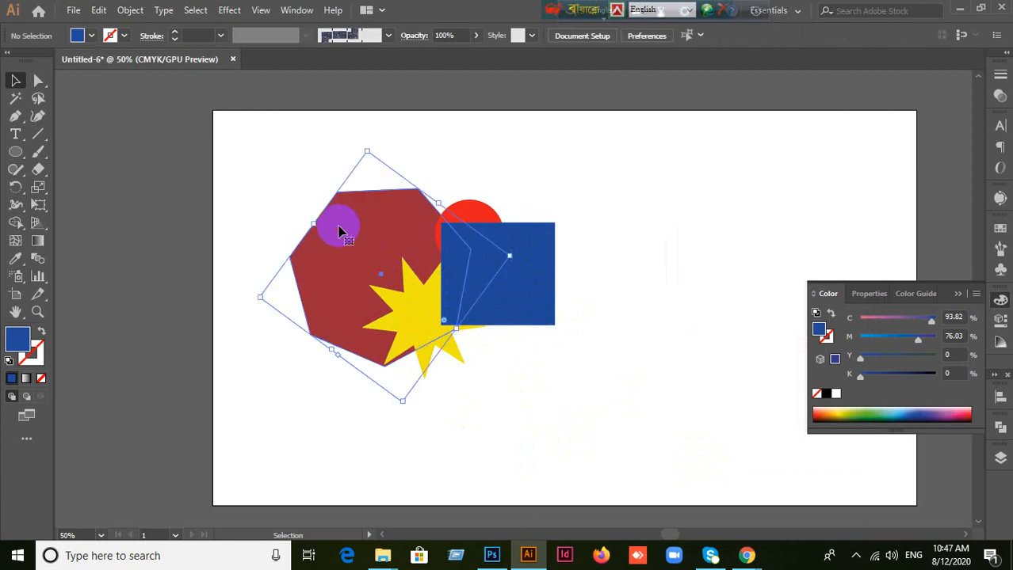
right_click(338, 231)
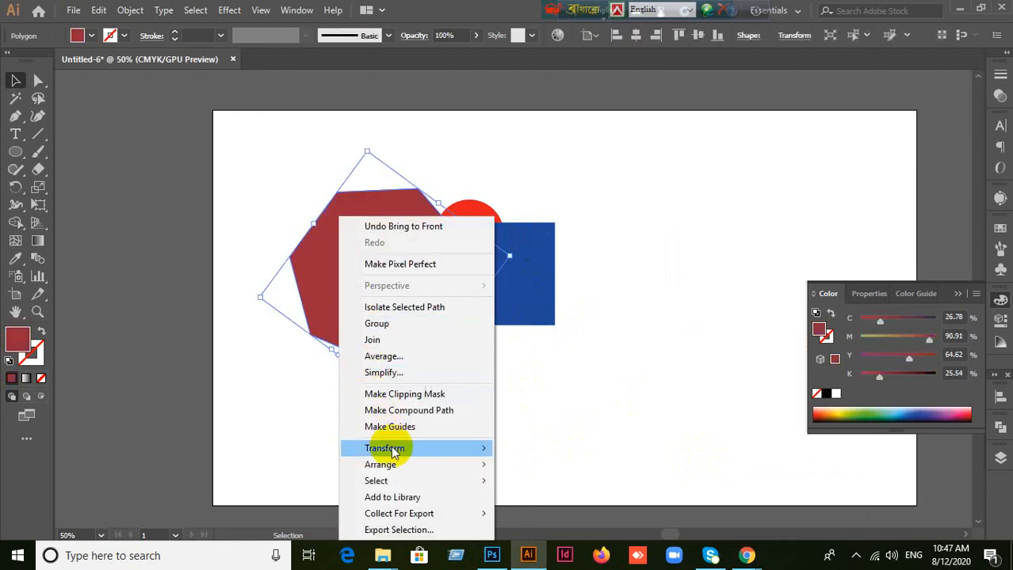
mouse_move(393, 464)
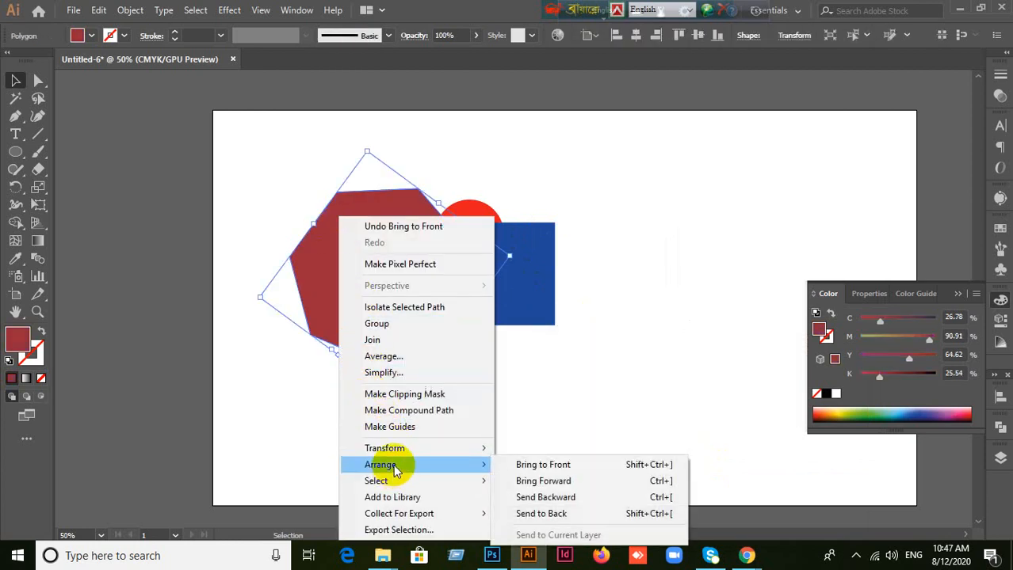
left_click(618, 466)
left_click(577, 412)
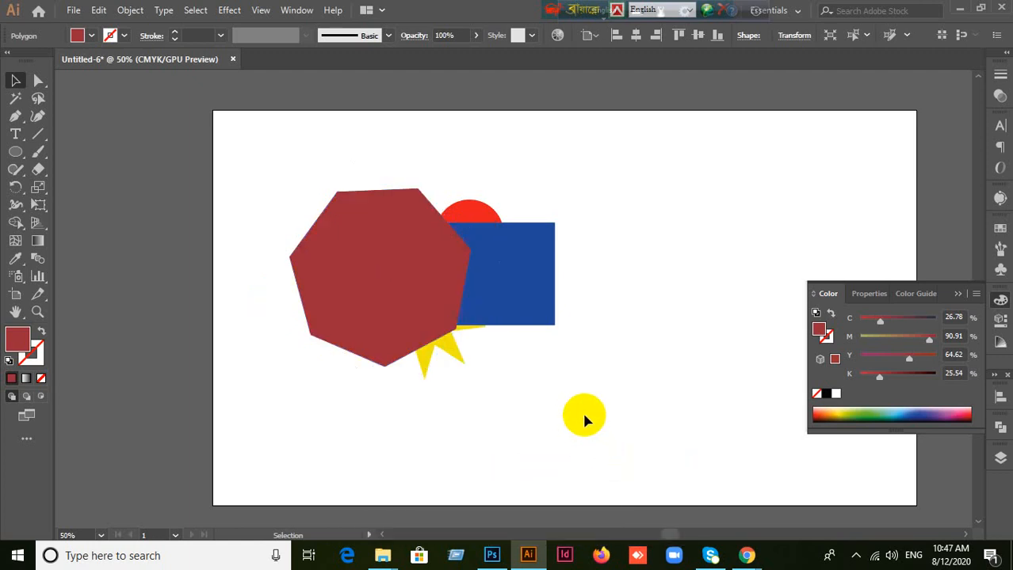
Step: Send the dark red polygon to the back, behind the star, circle and rectangle, and deselect it
right_click(387, 301)
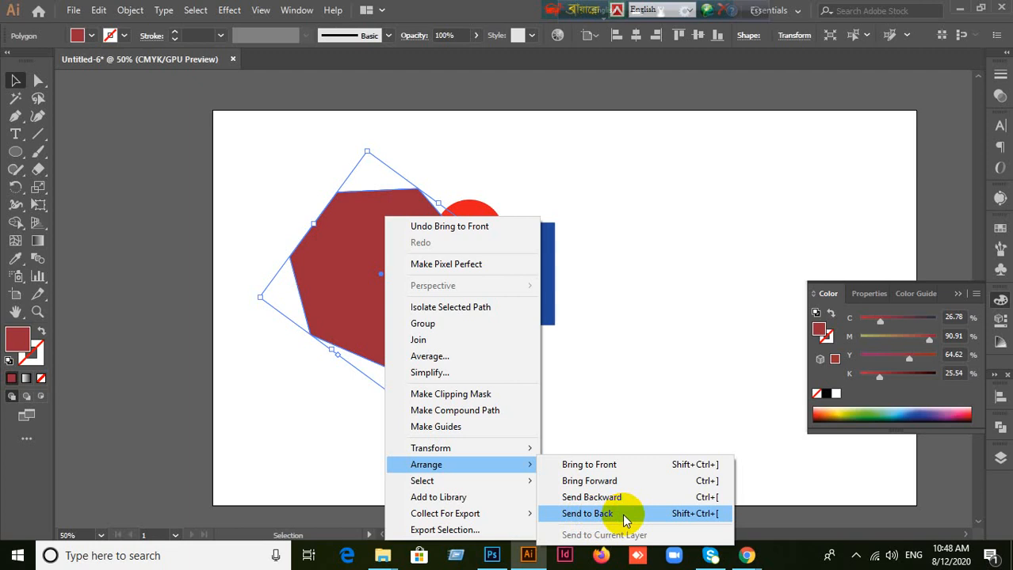
left_click(619, 515)
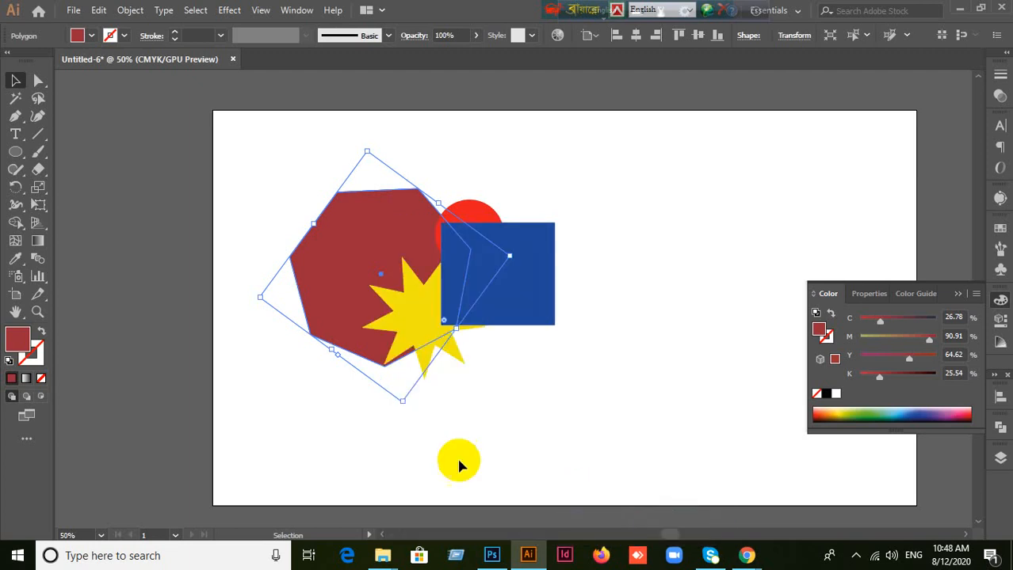
left_click(608, 443)
Step: Send the blue rectangle to the back, behind the polygon, star and circle, leaving nothing selected
right_click(528, 280)
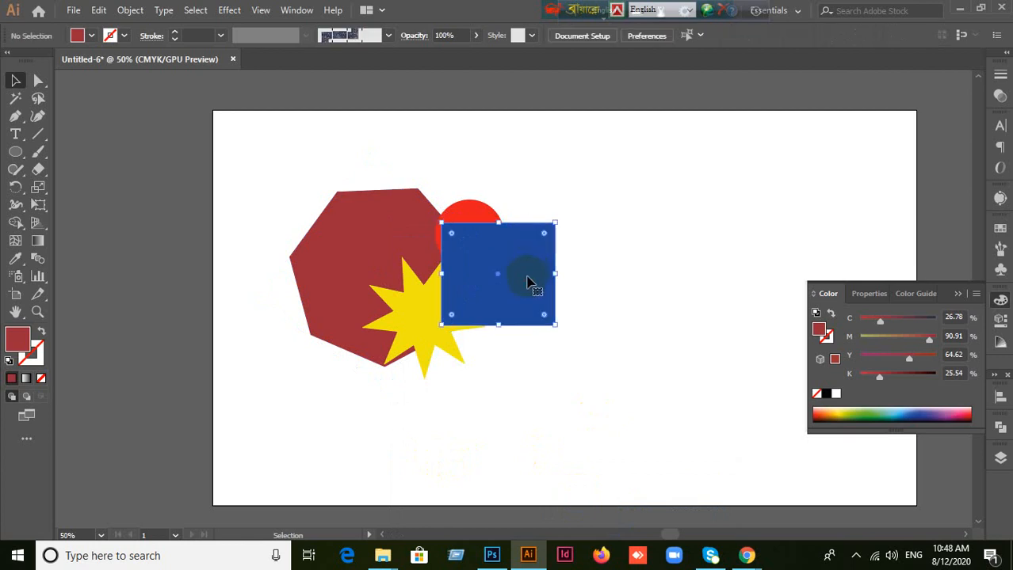
left_click(490, 440)
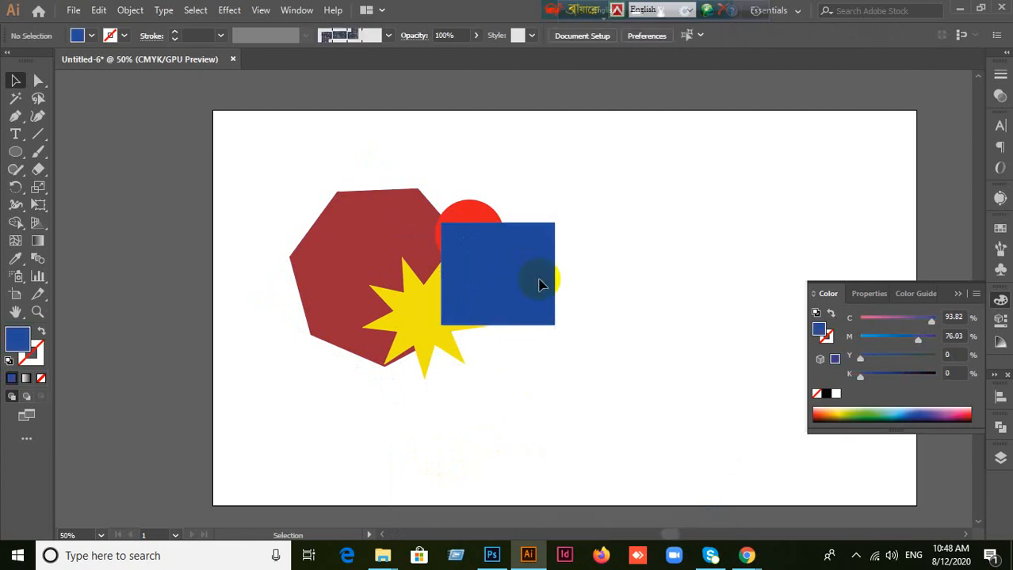
left_click(538, 258)
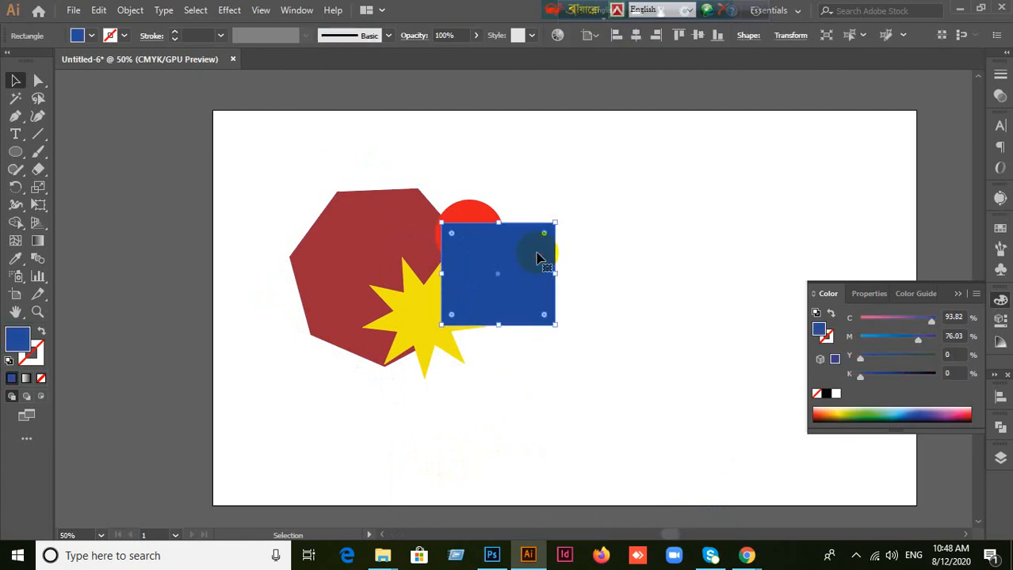
right_click(538, 258)
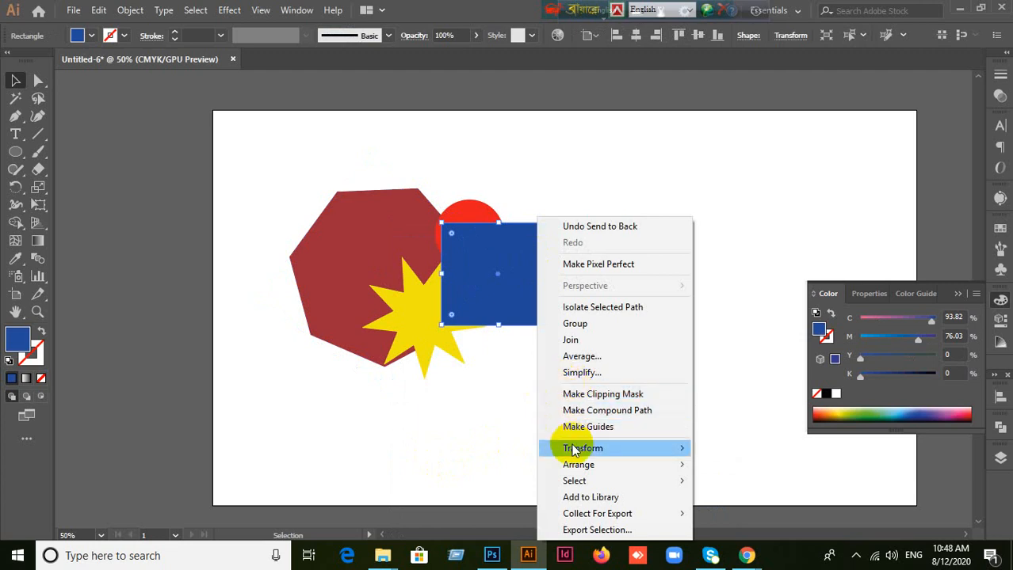
mouse_move(584, 463)
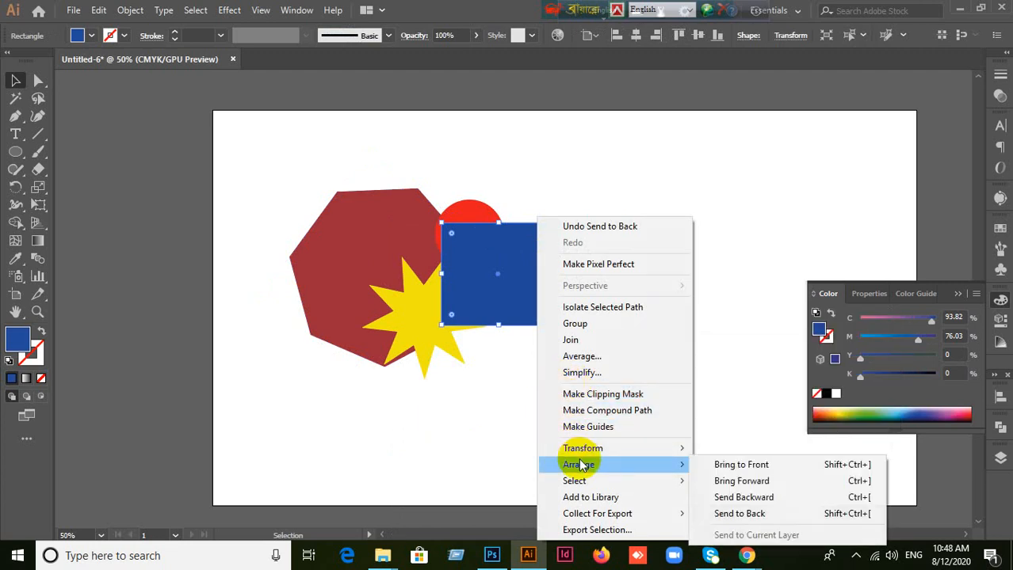
left_click(779, 516)
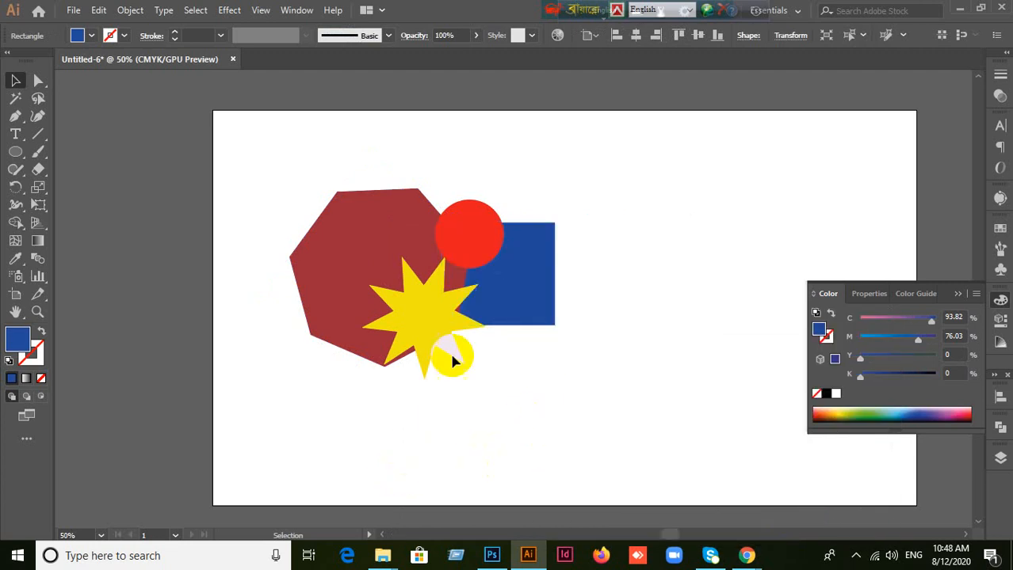
left_click(366, 288)
left_click(503, 411)
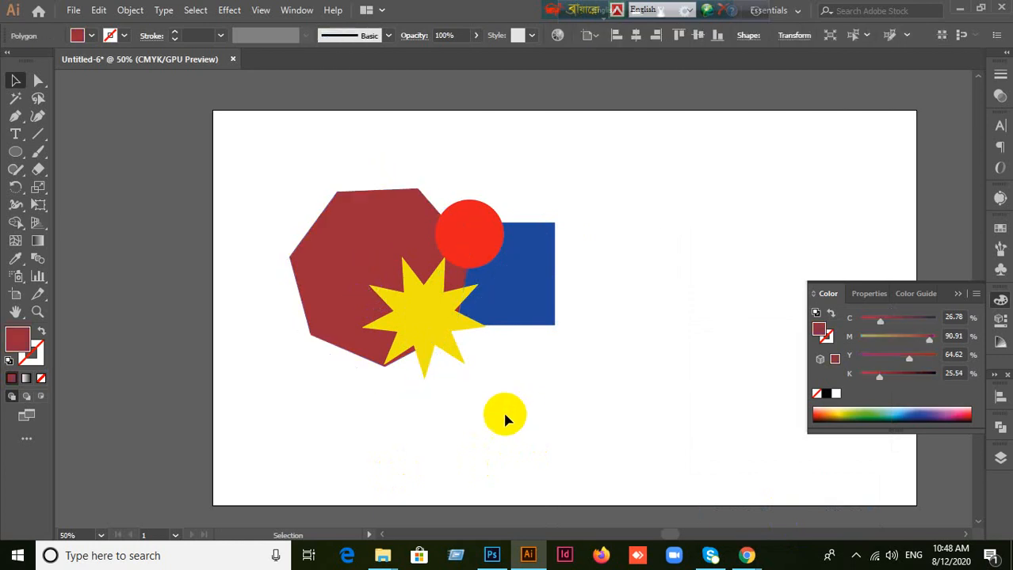
left_click(390, 325)
left_click(637, 418)
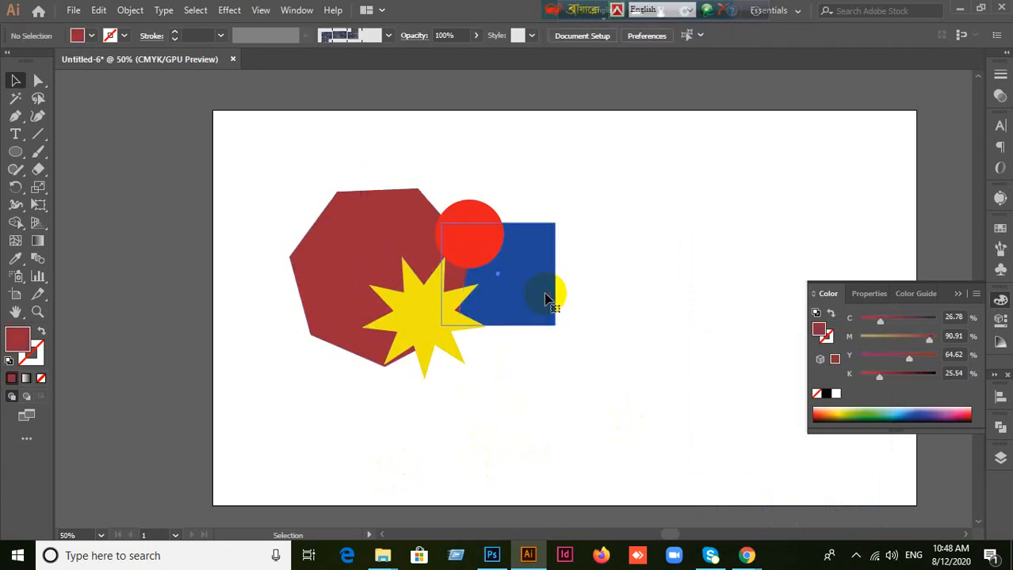
Step: Bring the blue rectangle forward one level at a time, three times, past the polygon, star and red circle, and deselect it
left_click(545, 300)
right_click(545, 300)
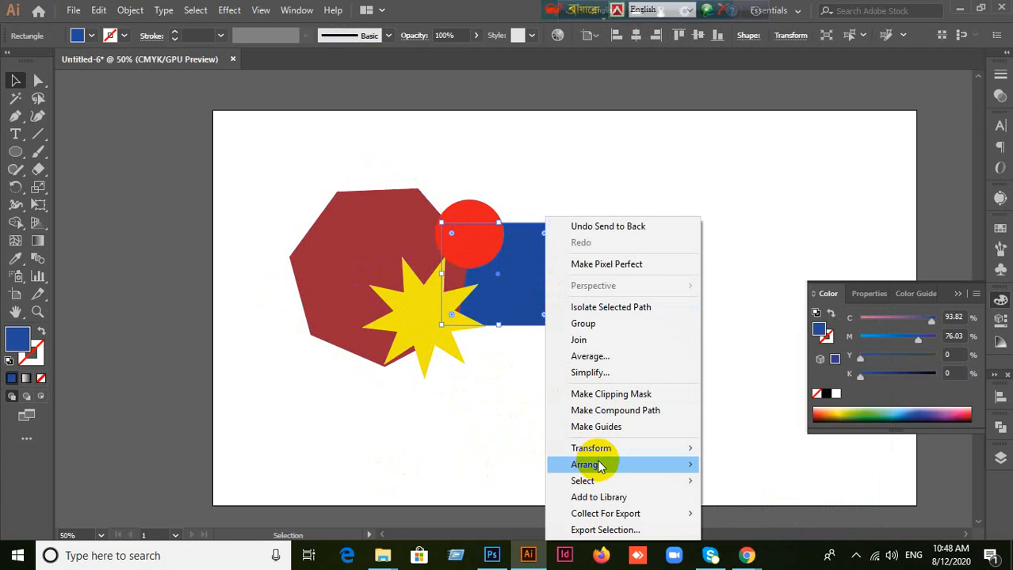
mouse_move(599, 466)
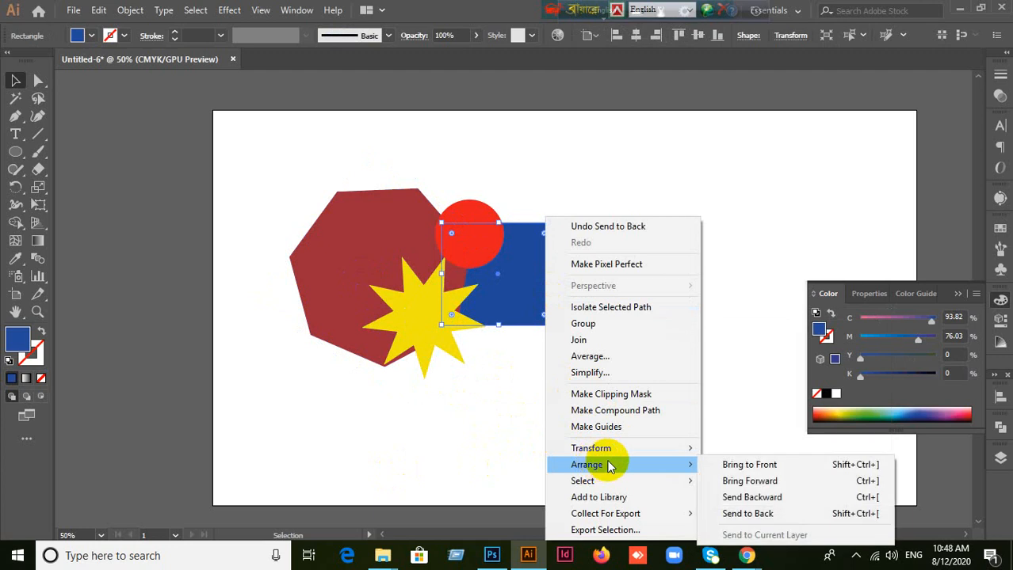
left_click(759, 483)
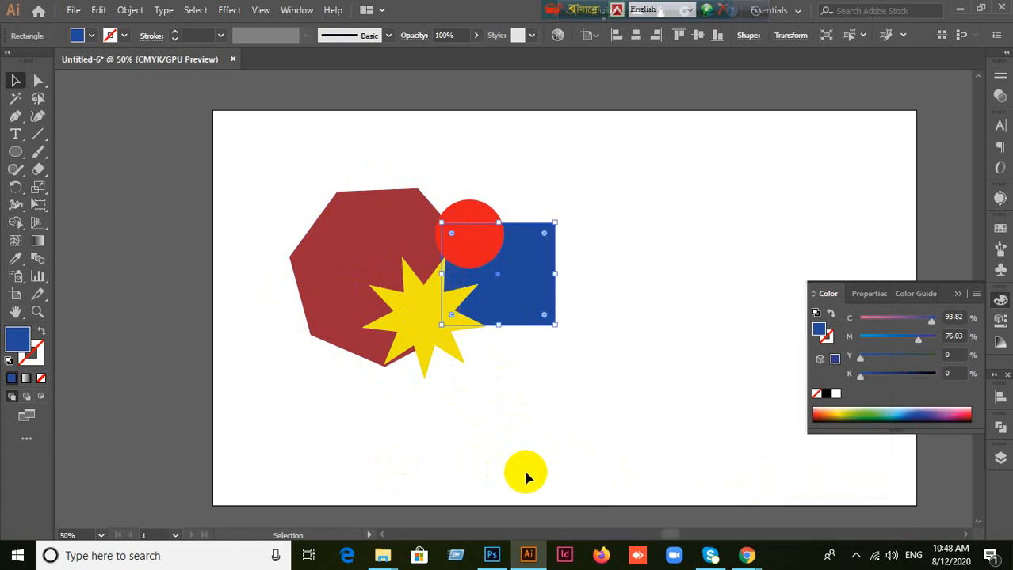
right_click(542, 292)
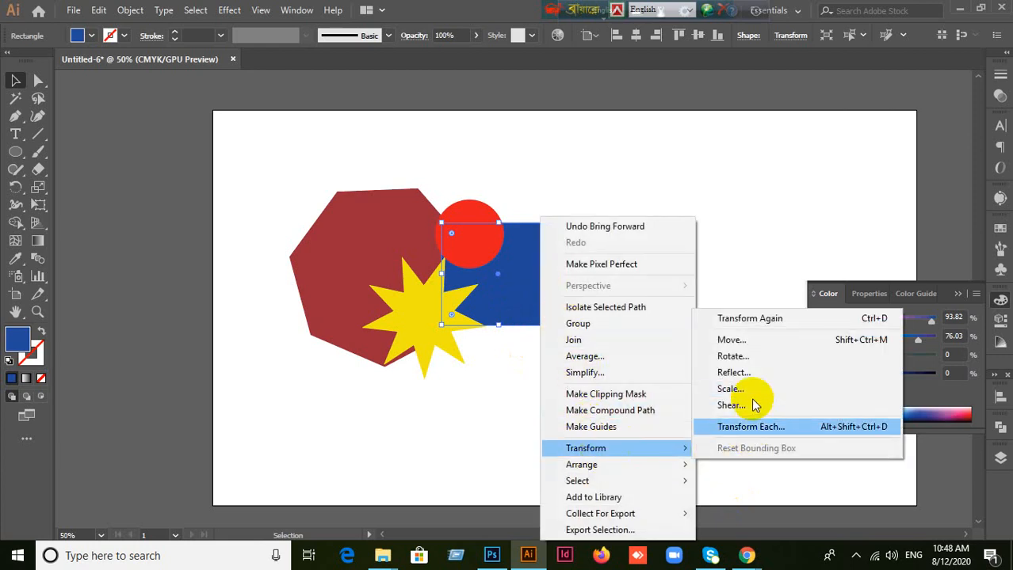
mouse_move(660, 465)
left_click(753, 481)
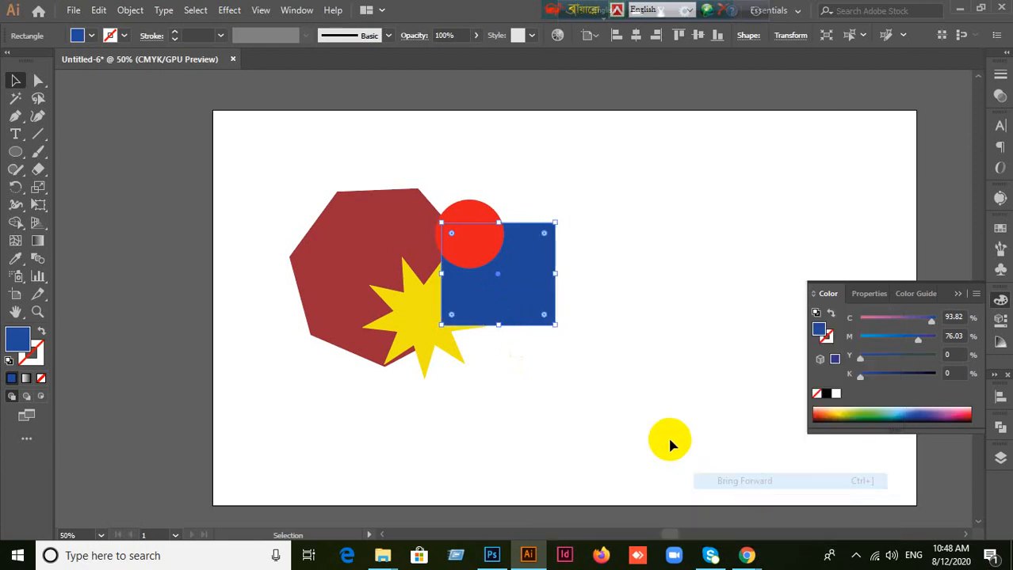
right_click(502, 287)
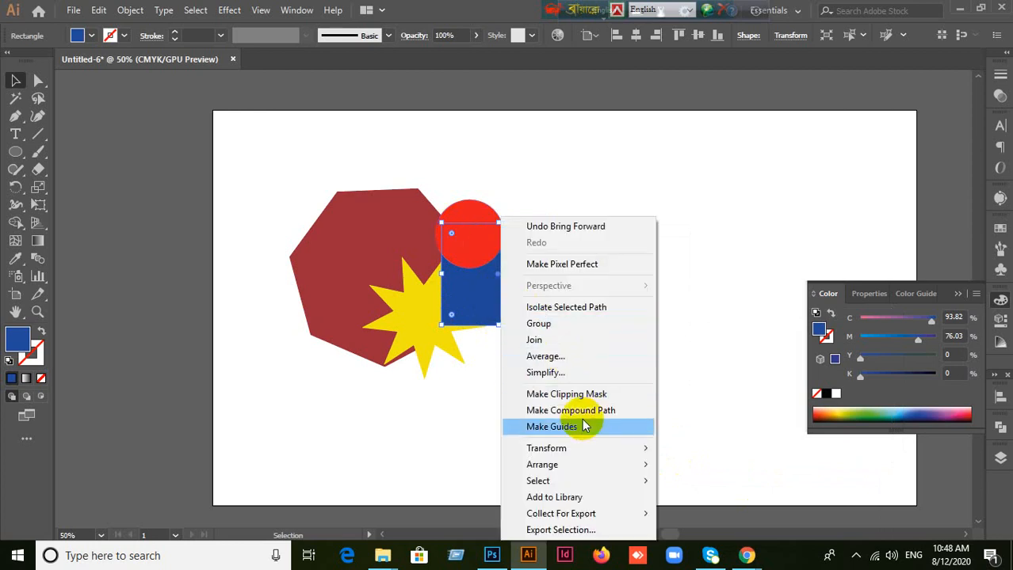
mouse_move(563, 469)
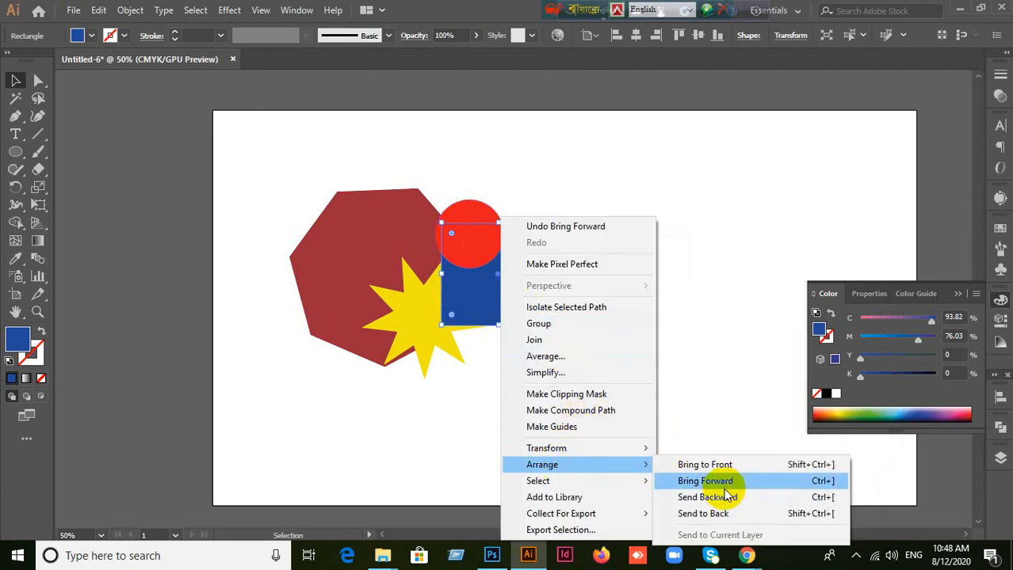
left_click(840, 483)
left_click(569, 442)
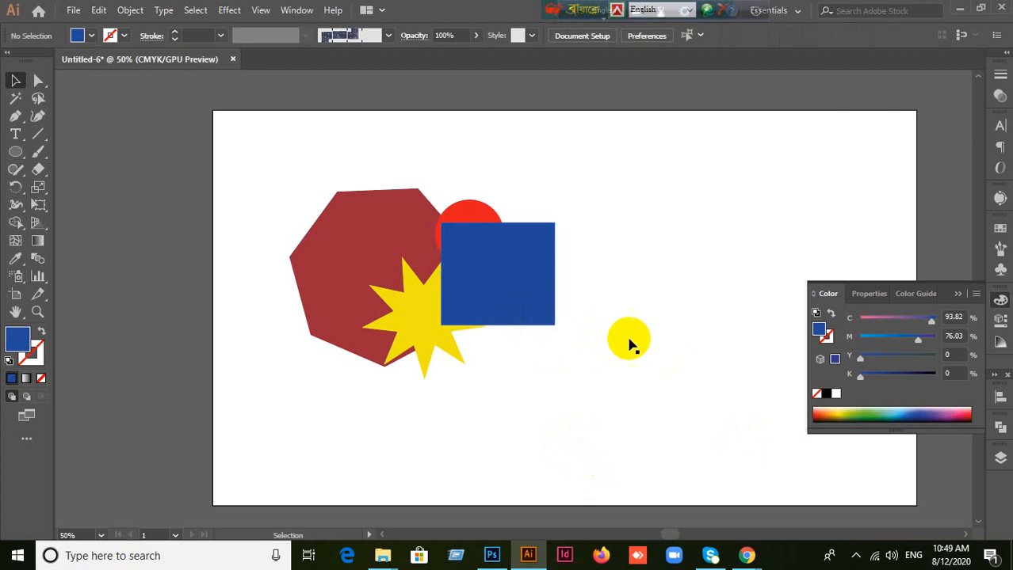
right_click(493, 283)
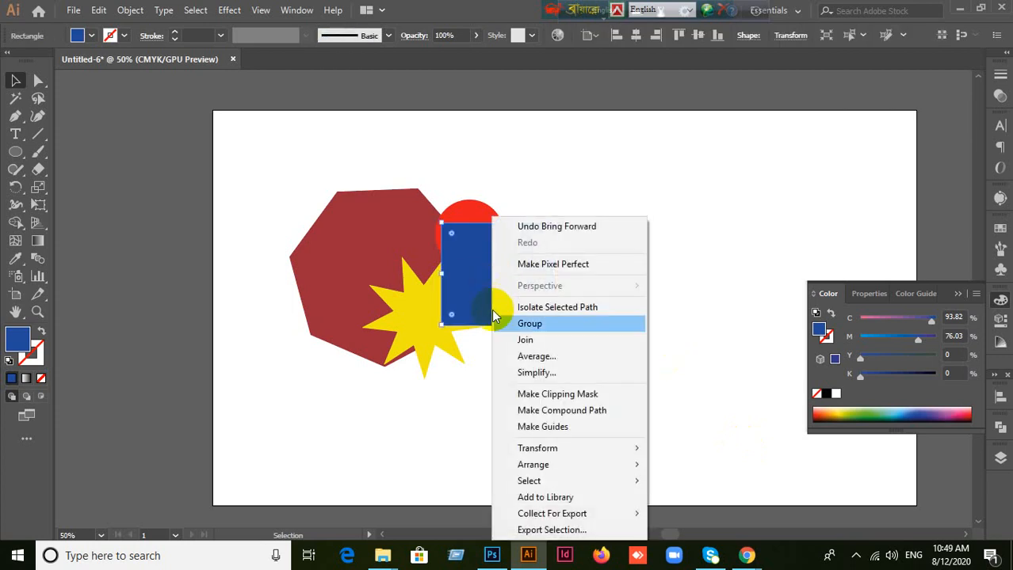
mouse_move(512, 468)
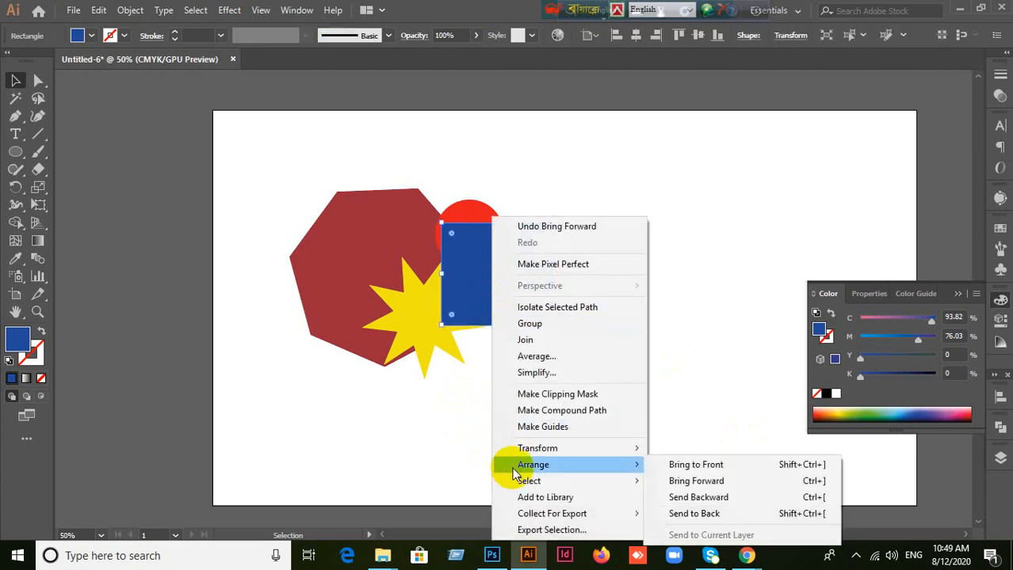
left_click(706, 514)
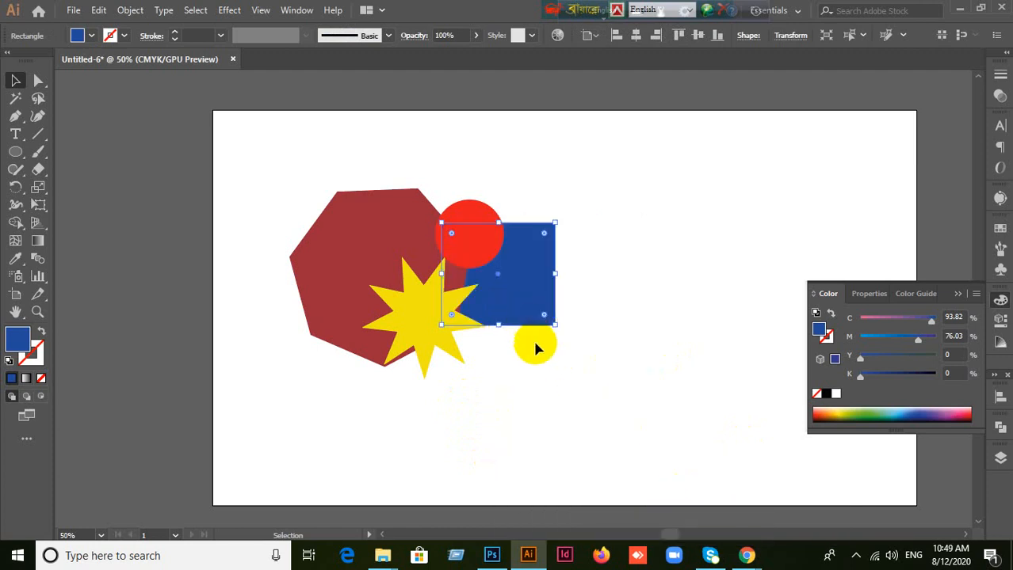
key("ctrl+bracketright")
Step: Send the blue rectangle backward one level at a time, twice, behind the red circle and the yellow star
right_click(501, 317)
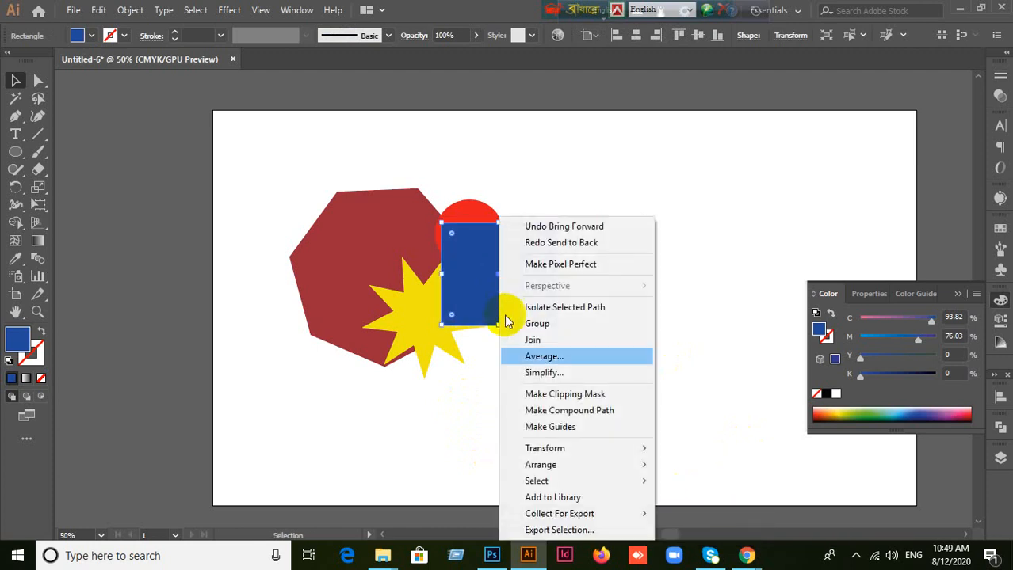
mouse_move(531, 465)
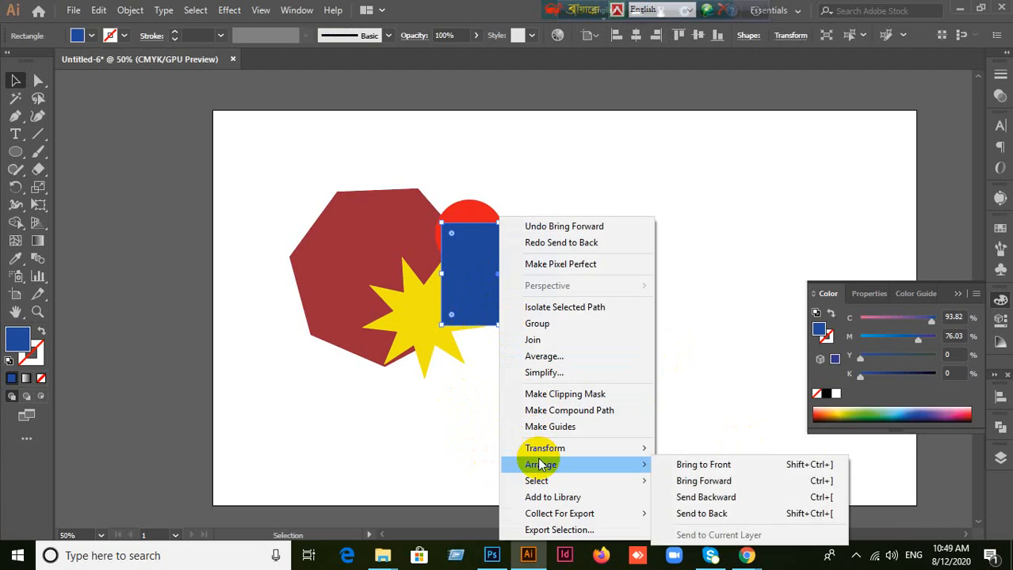
left_click(724, 499)
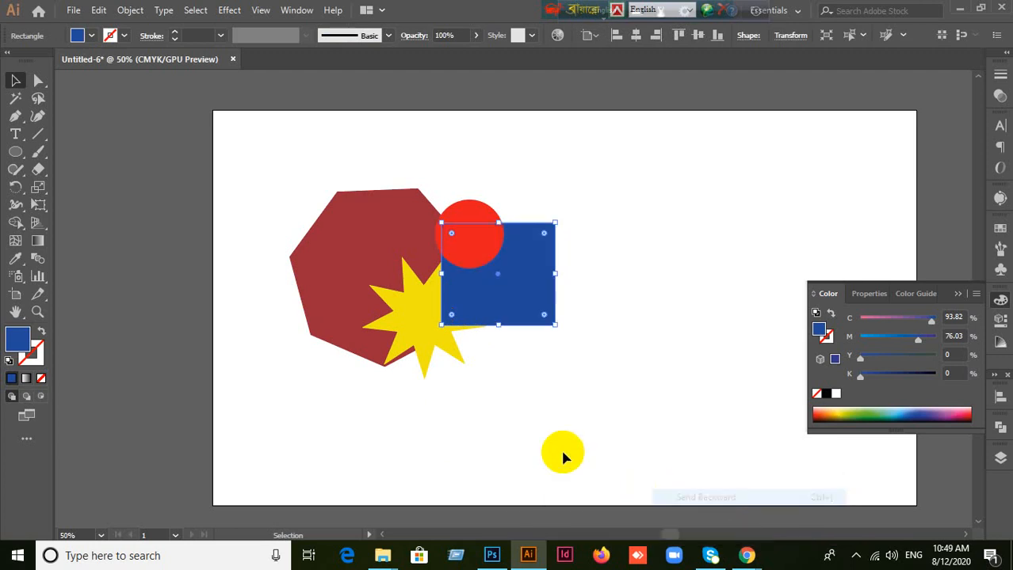
right_click(527, 330)
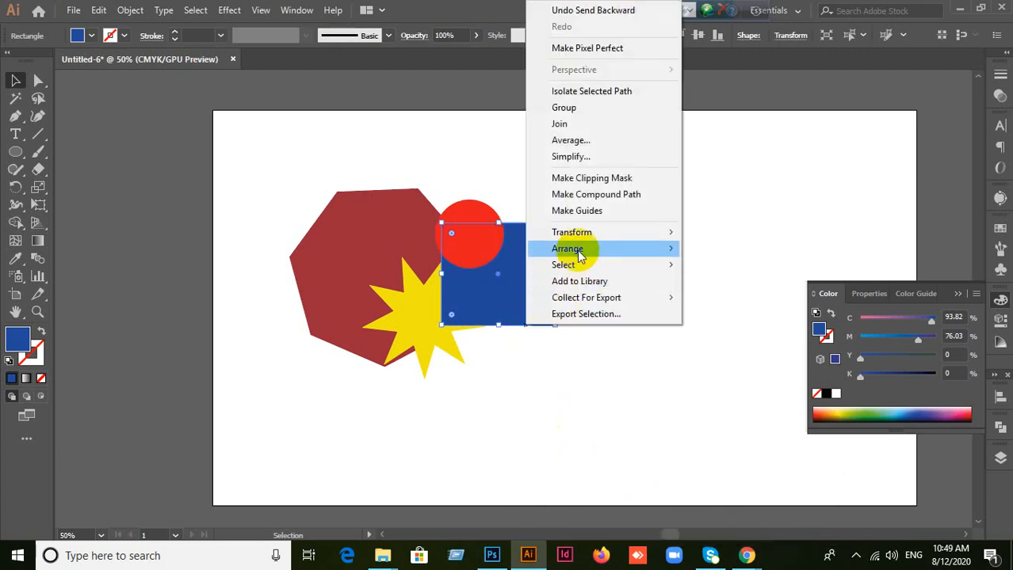
mouse_move(576, 248)
left_click(727, 284)
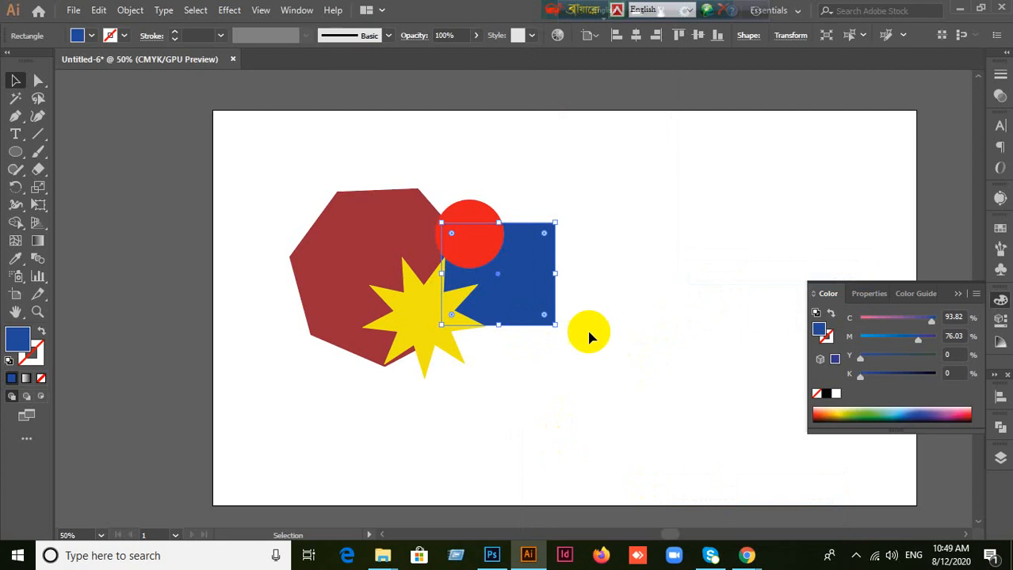
Step: Send the blue rectangle to the back, behind the dark red polygon, and leave nothing selected
right_click(553, 276)
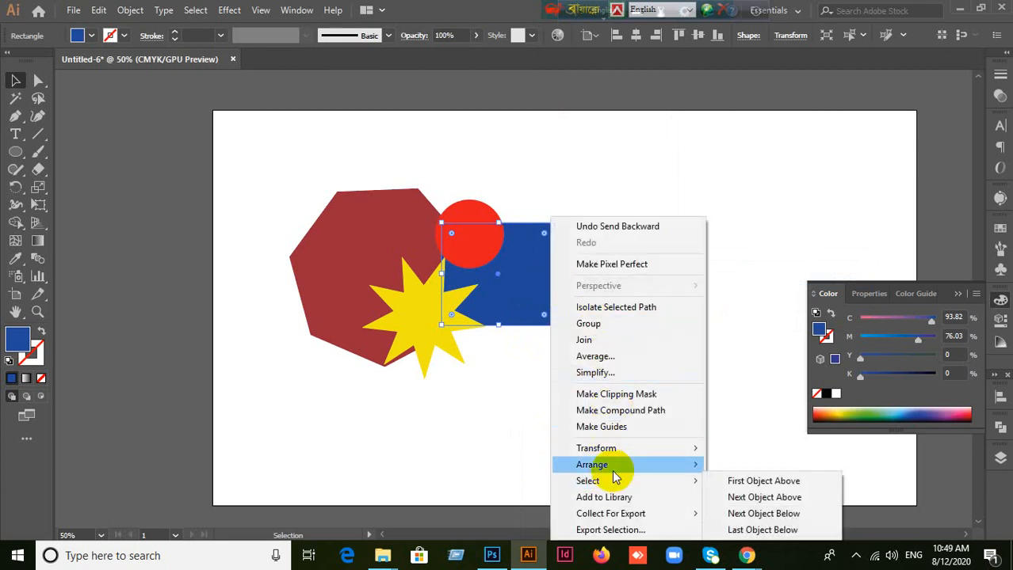
left_click(732, 514)
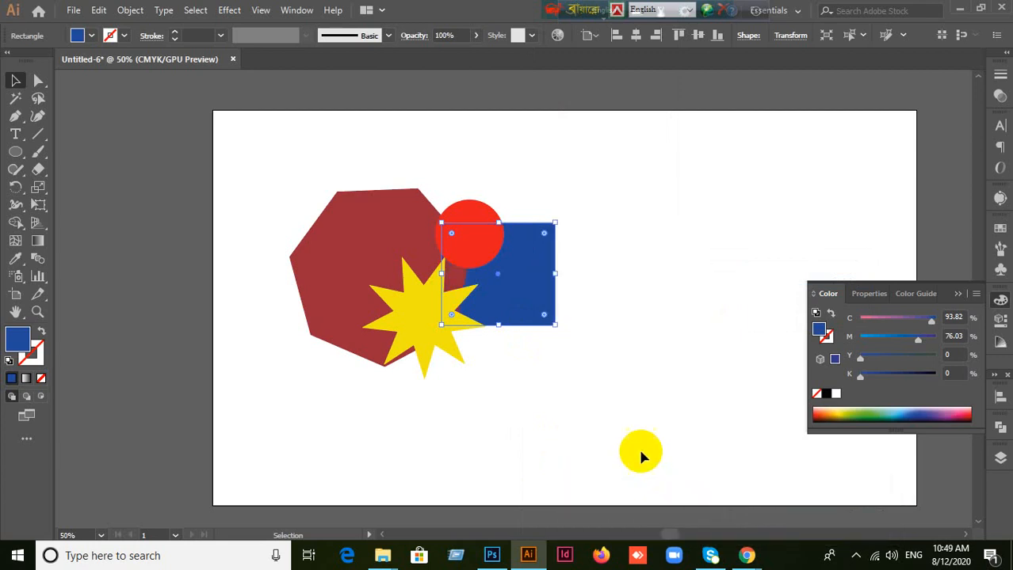
right_click(515, 273)
mouse_move(583, 469)
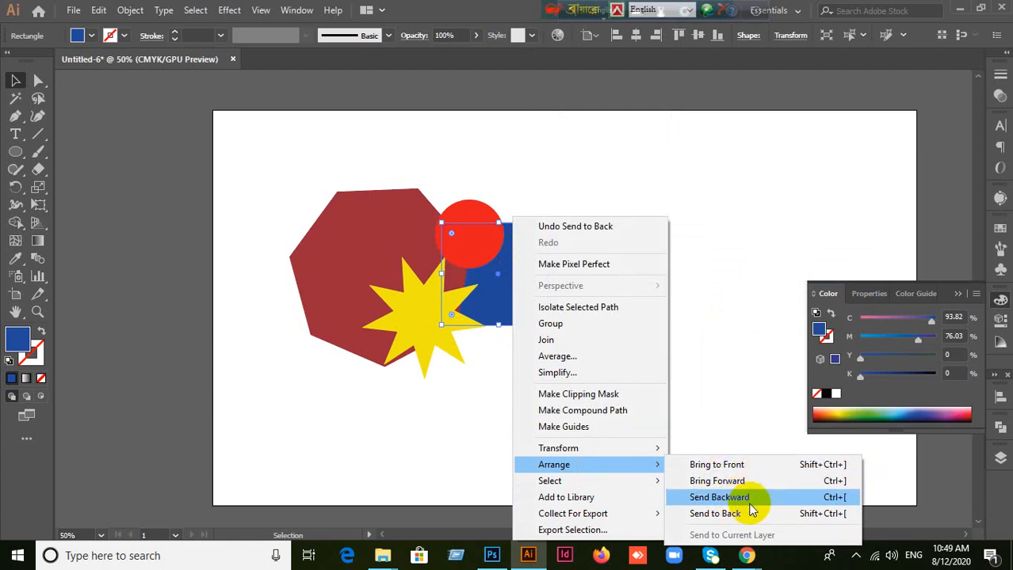
left_click(765, 277)
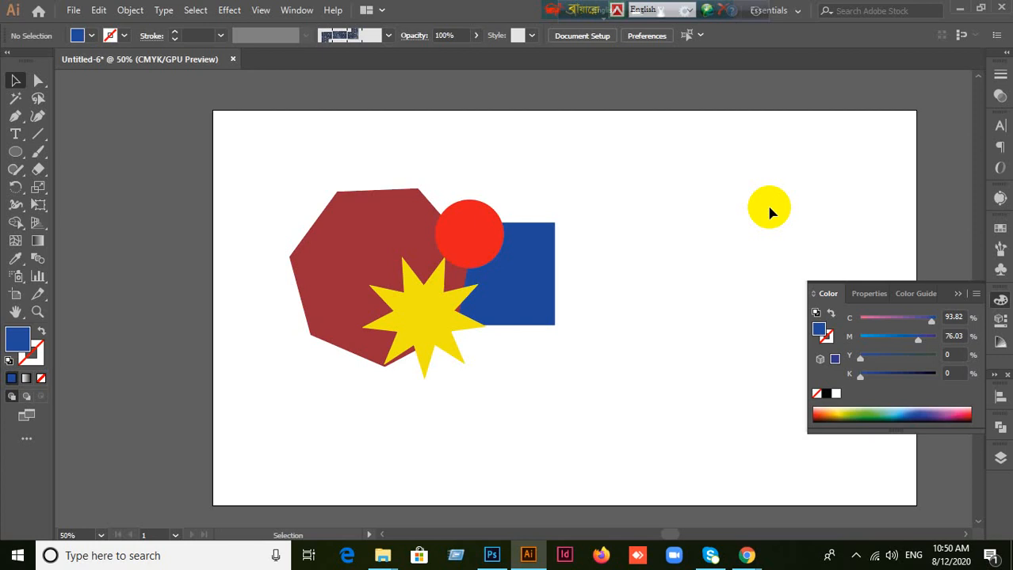
Step: Reposition the circle, polygon, star and rectangle as an overlapping cluster in the artboard's upper-left area, leaving nothing selected
left_click_drag(490, 233, 610, 207)
left_click_drag(406, 239, 380, 189)
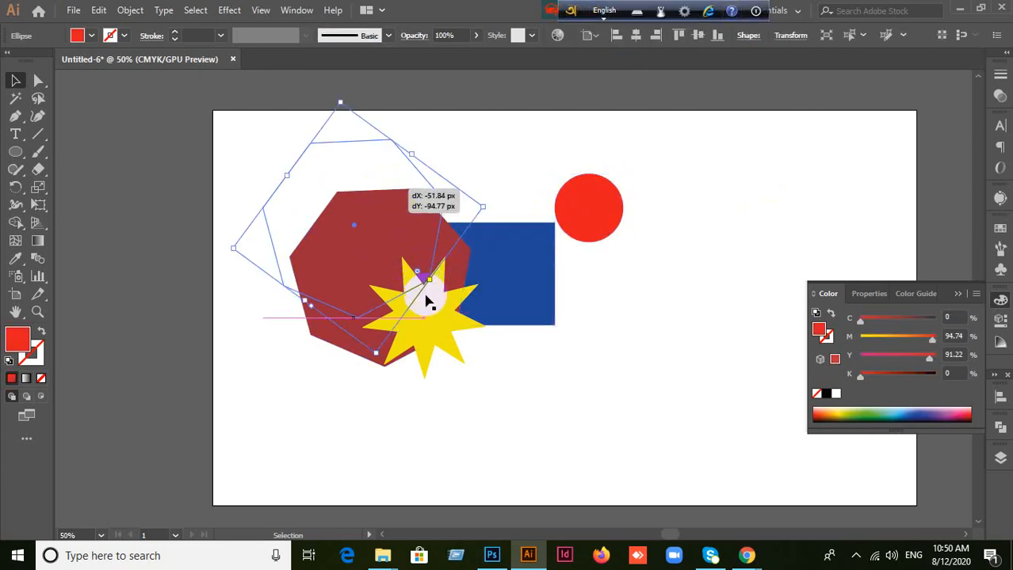
left_click_drag(446, 318, 408, 344)
left_click_drag(582, 246, 449, 260)
left_click_drag(406, 344, 387, 269)
left_click_drag(478, 309, 477, 310)
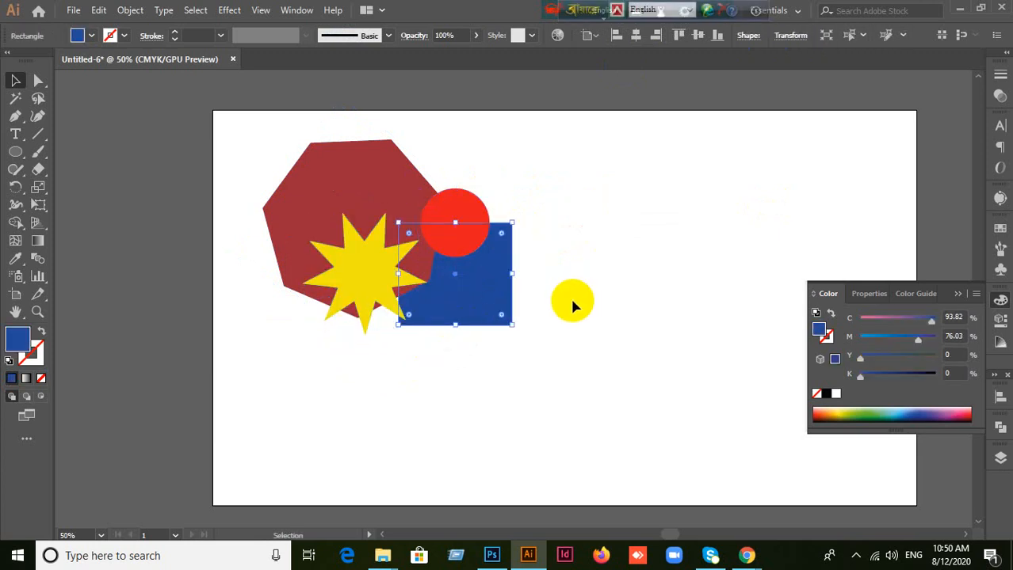
left_click(633, 313)
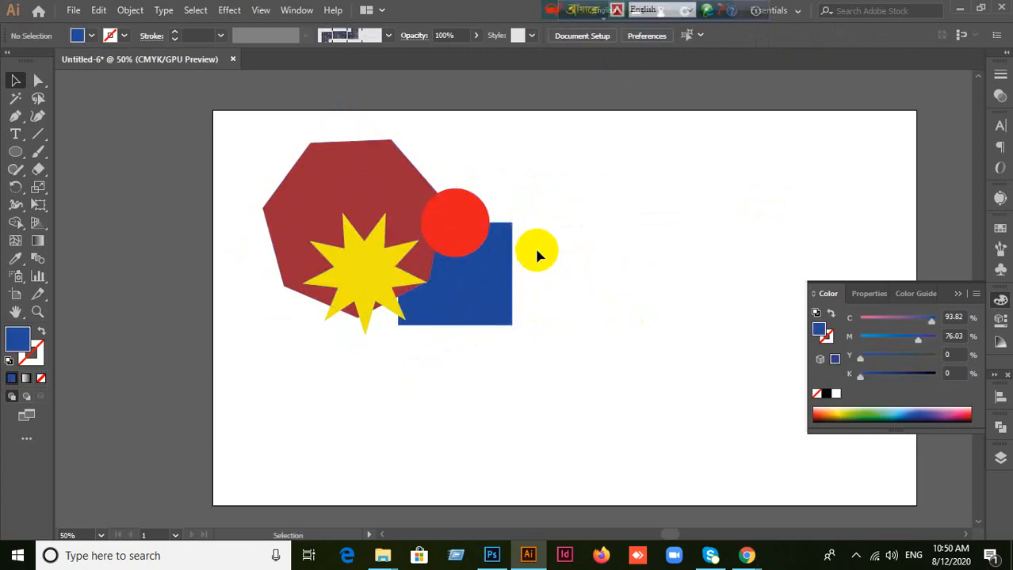
Step: Select whole shapes of the cluster individually with the Selection tool, ending with the dark red polygon, and clear the selection
left_click(475, 229)
left_click(375, 189)
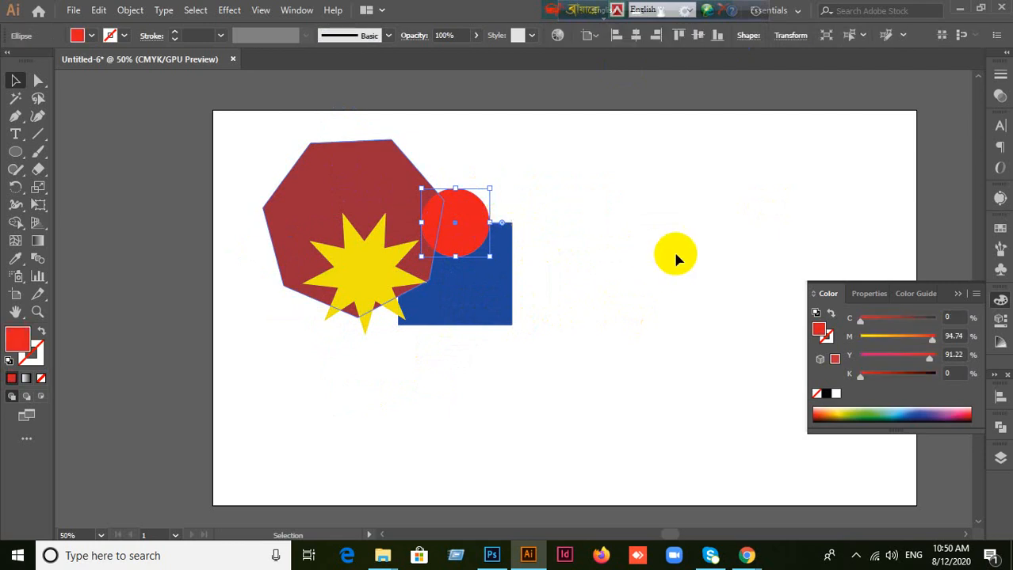
left_click(674, 254)
left_click(371, 271)
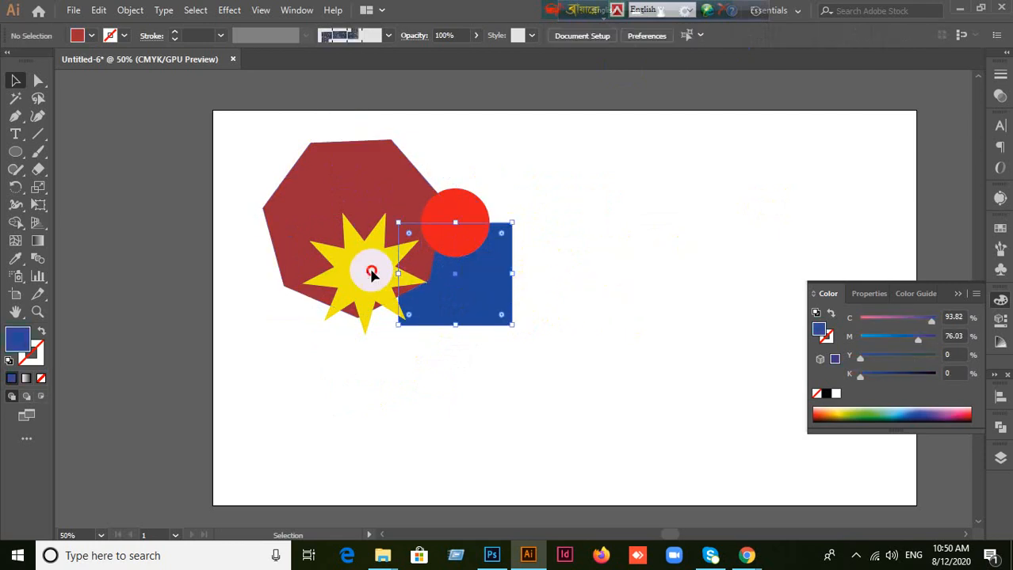
left_click(652, 274)
left_click(373, 185)
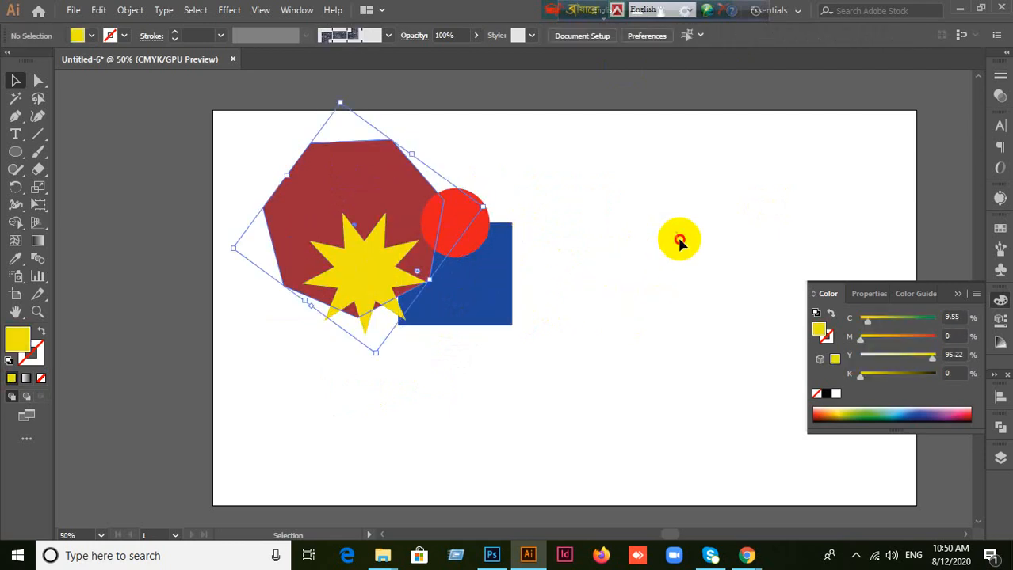
left_click(140, 211)
Step: Move the yellow star slightly right and down with the Direct Selection tool and deselect it
left_click_drag(38, 80, 101, 84)
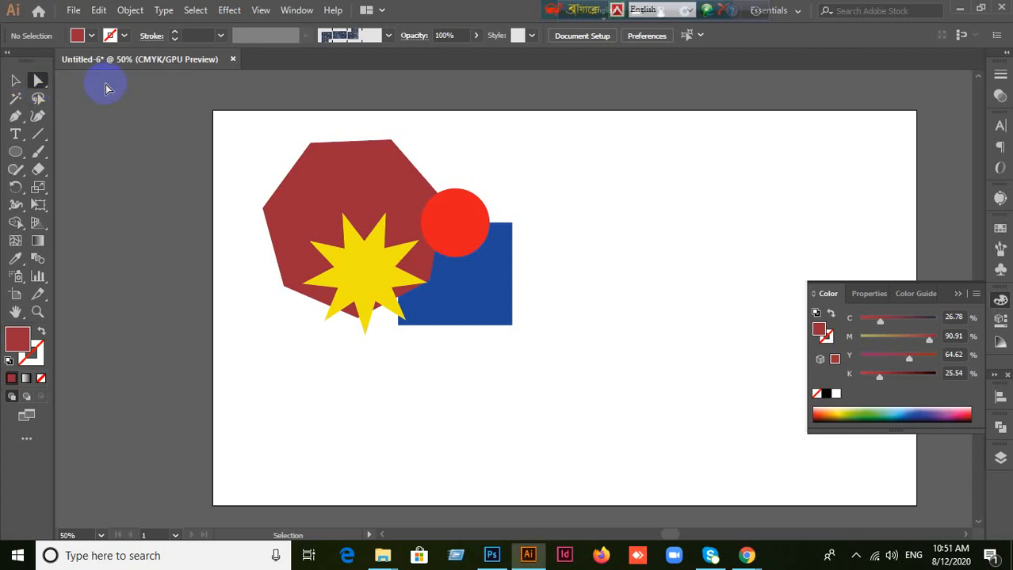
left_click(359, 275)
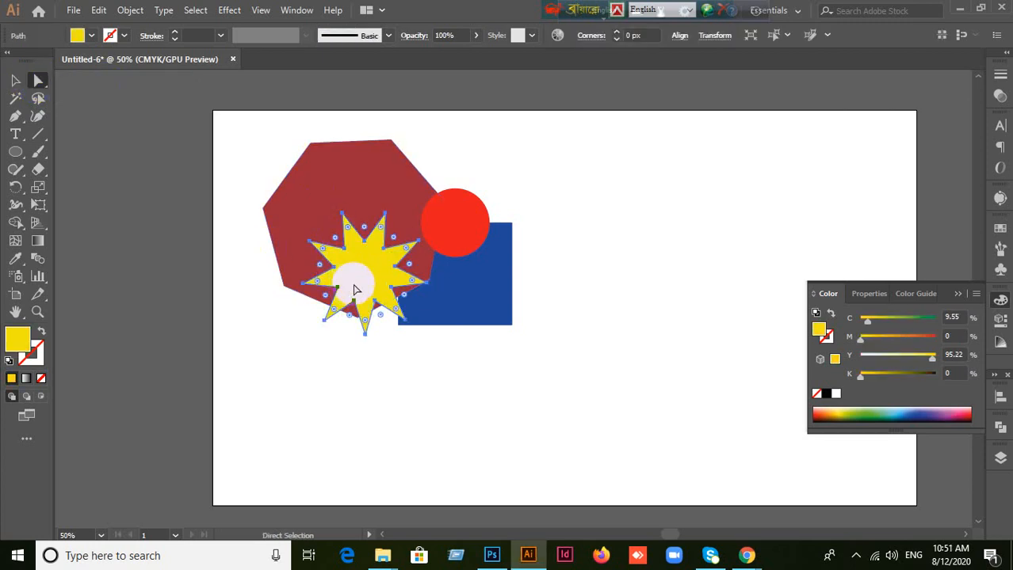
mouse_move(357, 286)
left_mouse_down()
mouse_move(339, 327)
mouse_move(377, 286)
left_mouse_up()
left_click(302, 366)
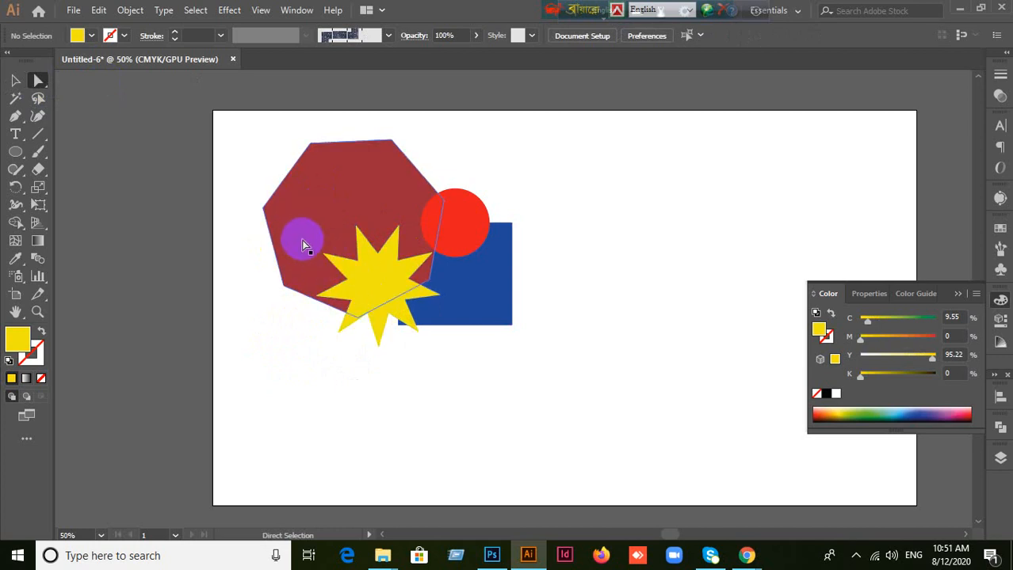
Step: Select the dark red polygon, yellow star and blue rectangle in turn with the Direct Selection tool, and clear the selection
left_click(299, 236)
left_click(336, 264)
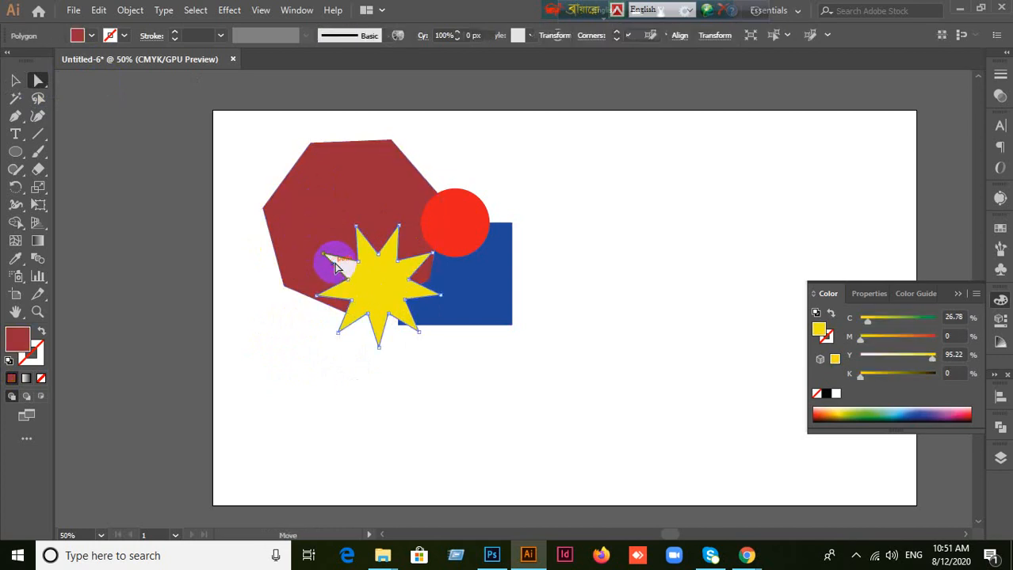
left_click(296, 336)
left_click_drag(295, 340, 456, 315)
left_click(455, 314)
left_click(485, 395)
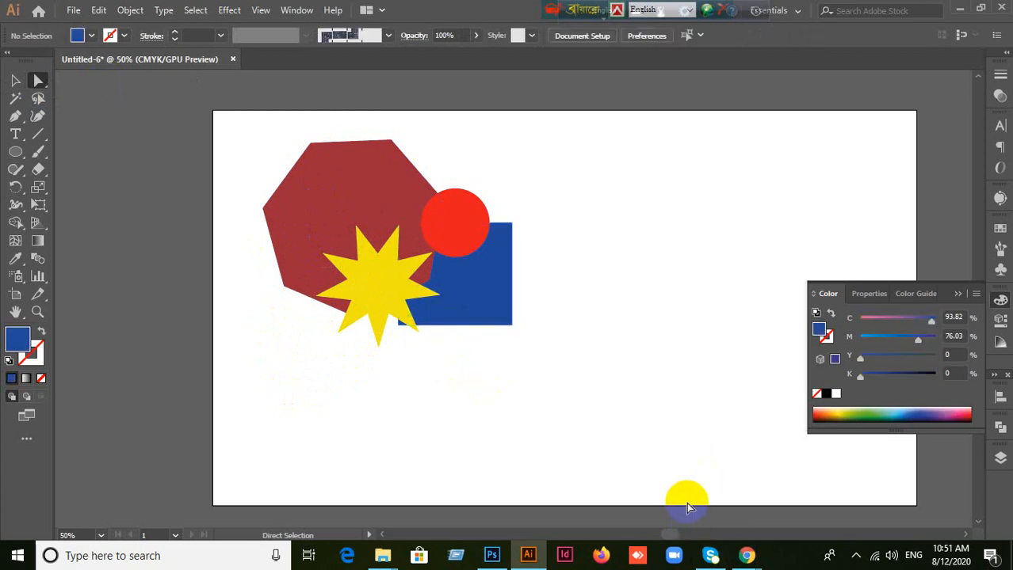
Step: Switch to the Google Meet call in Chrome, admit the waiting participant, and return to Illustrator
mouse_move(747, 554)
left_click(707, 520)
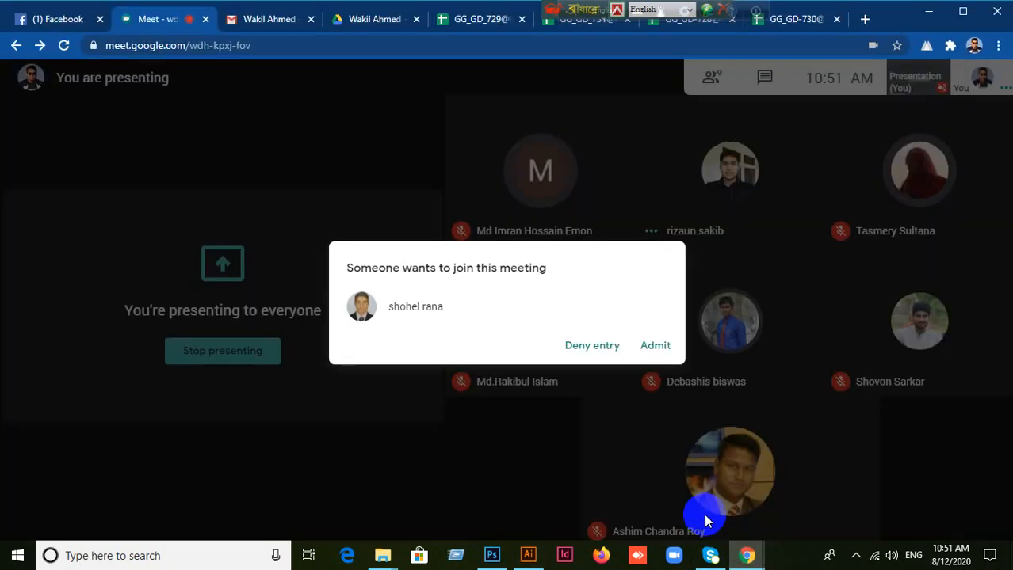
left_click(663, 346)
left_click(527, 554)
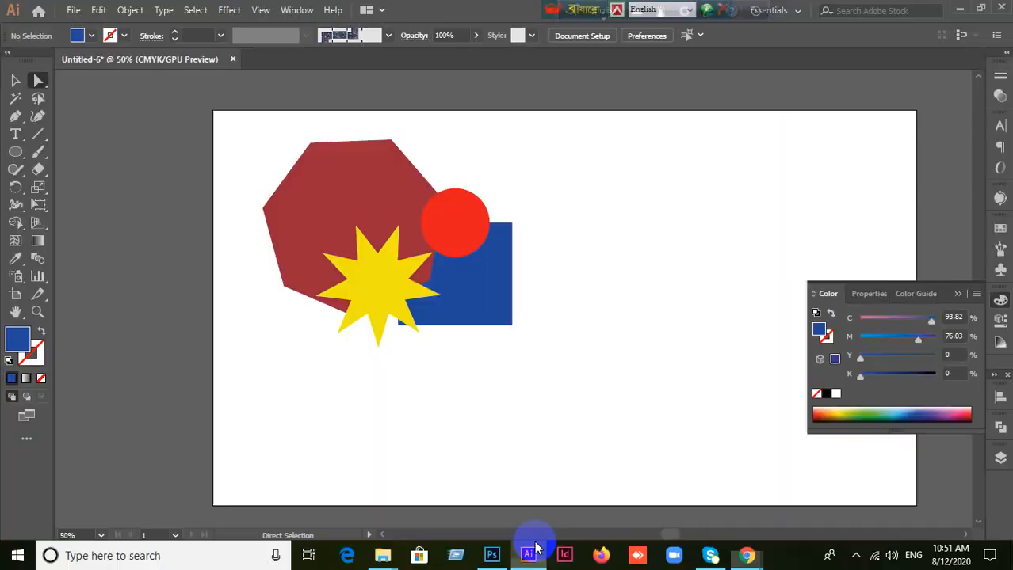
Step: Draw a large blue rectangle extending past the artboard's upper-right corner with the Rectangle tool and deselect it
left_click(15, 80)
left_click_drag(15, 152, 55, 151)
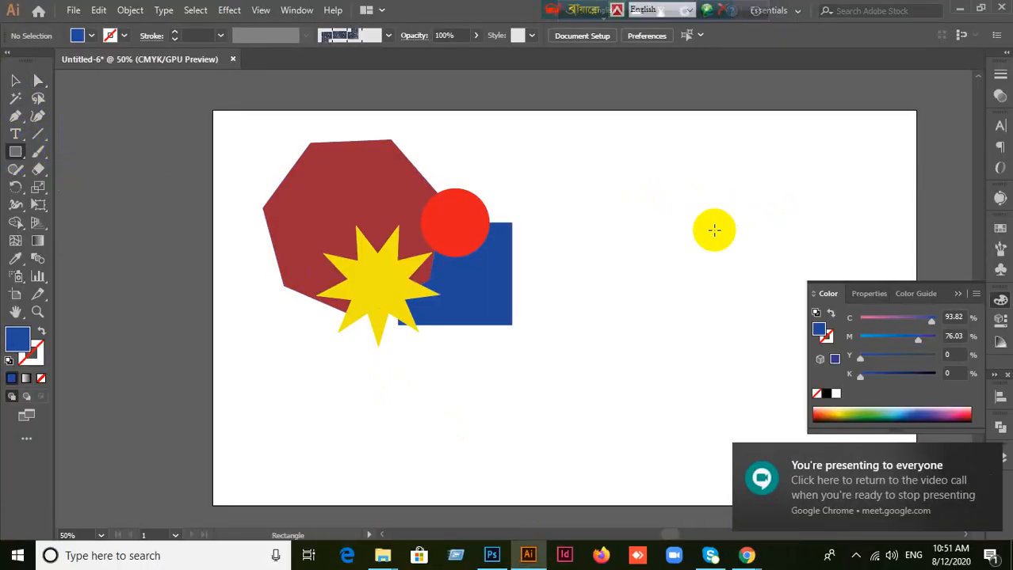
left_click_drag(680, 235, 466, 265)
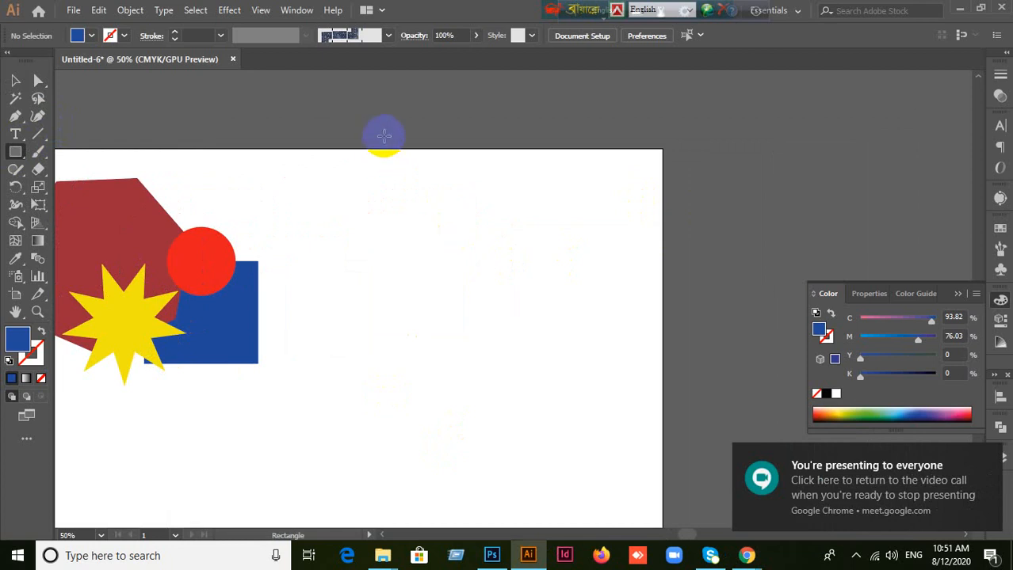
left_click_drag(385, 137, 786, 328)
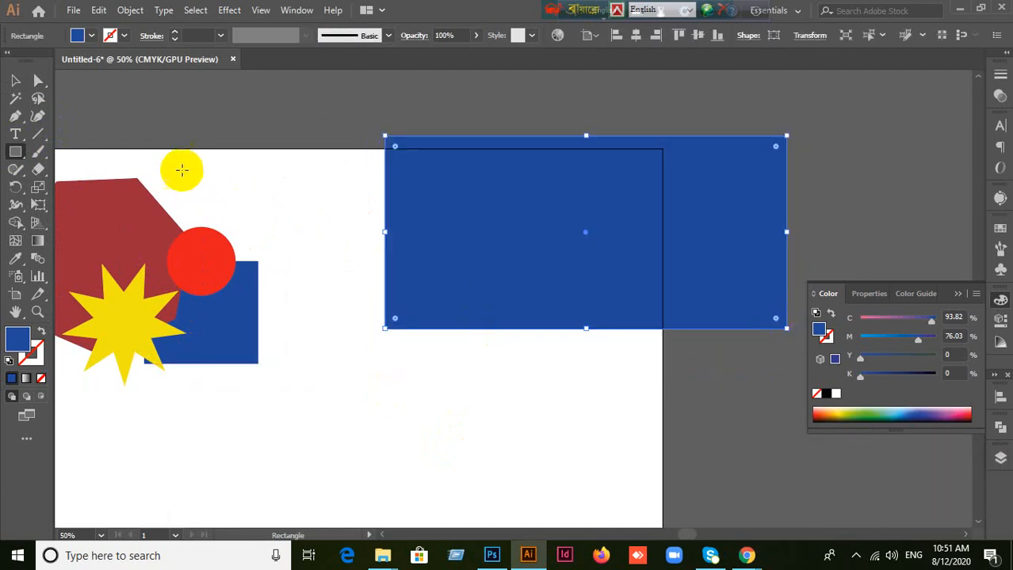
left_click(15, 80)
left_click(211, 100)
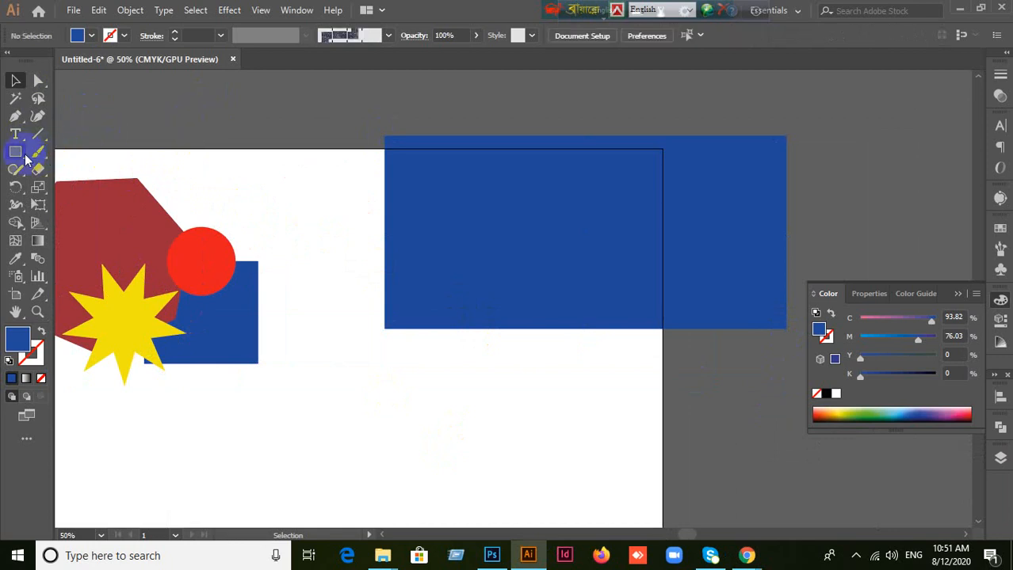
Step: Draw a smaller rectangle over the large blue one's top edge, fill it pinkish red (M 95.44, Y 50.43), and deselect it
left_click_drag(15, 151, 45, 140)
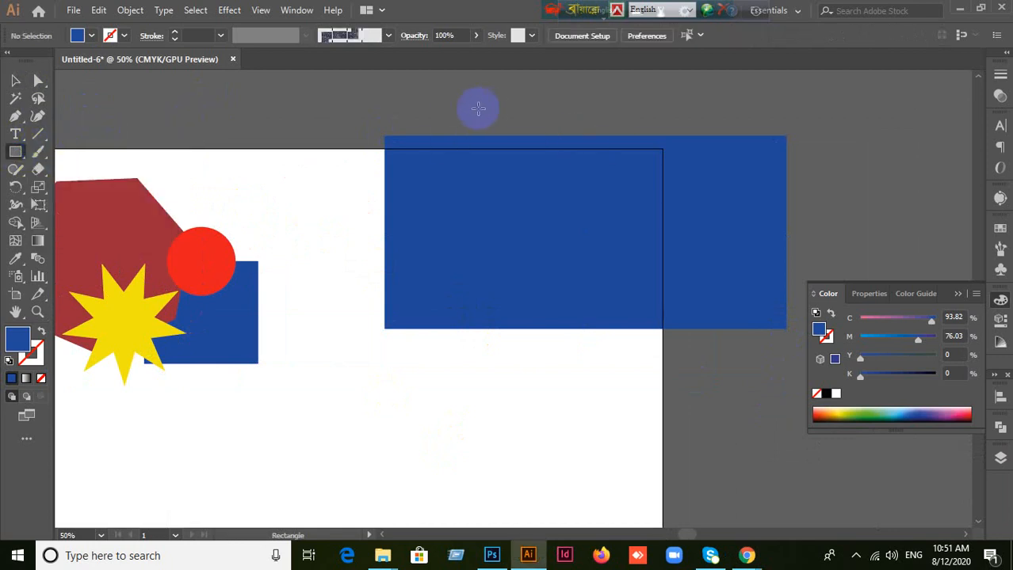
mouse_move(487, 108)
left_mouse_down()
mouse_move(599, 177)
mouse_move(700, 210)
left_mouse_up()
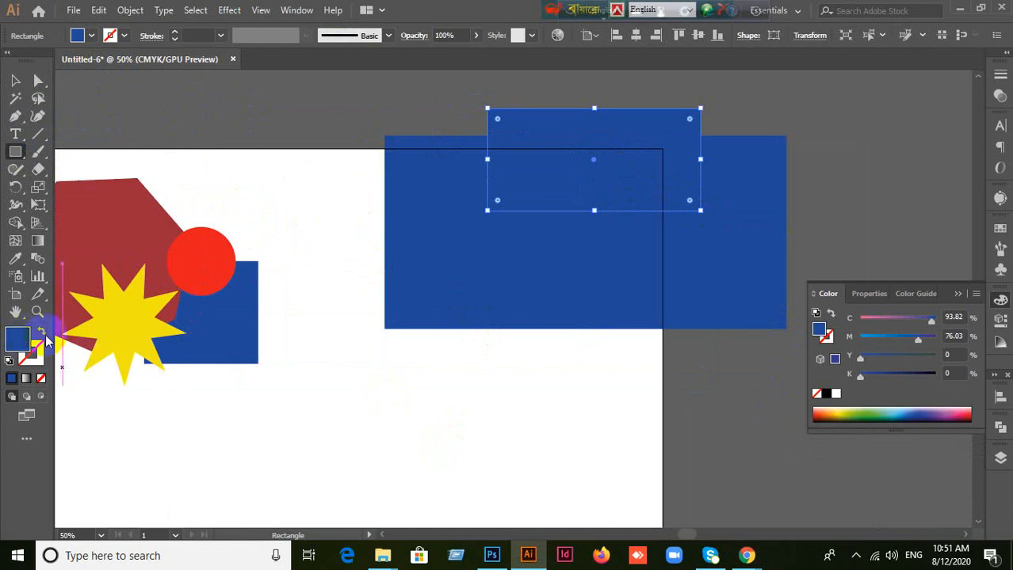
double_click(17, 339)
left_click_drag(807, 325, 807, 235)
left_click(954, 255)
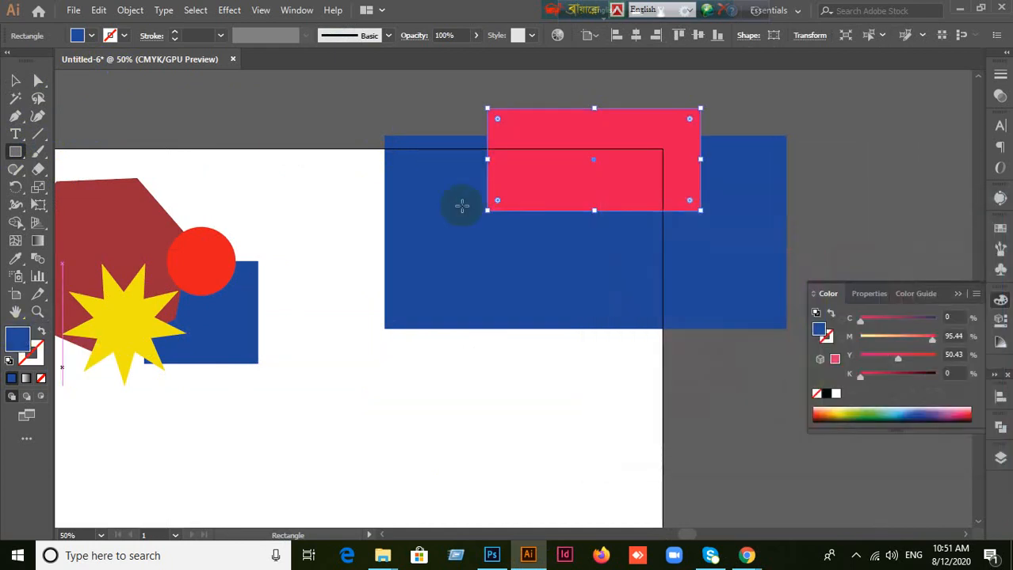
left_click(15, 80)
left_click(274, 107)
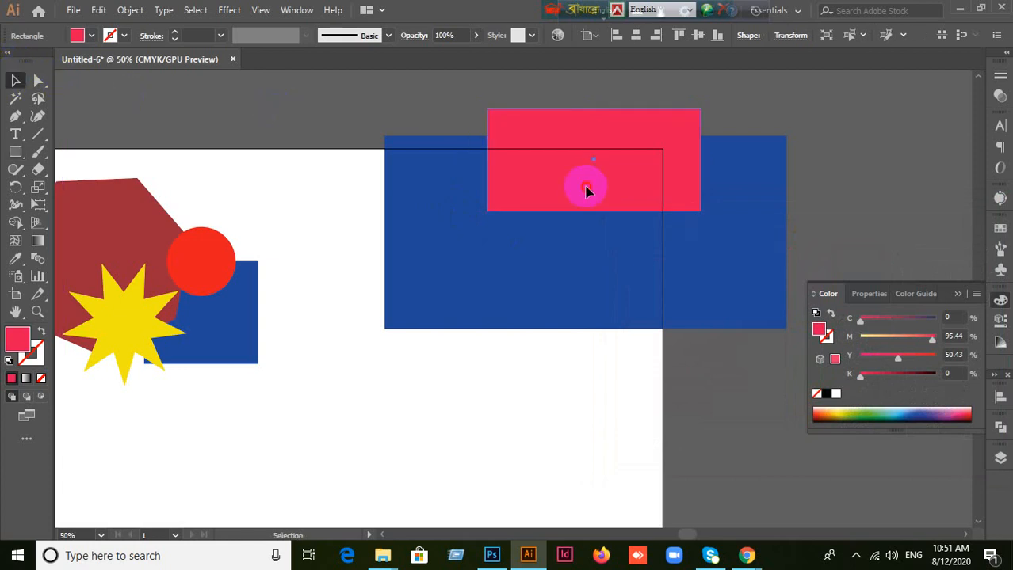
Step: Select the pinkish red rectangle with the Selection tool and clear the selection
left_click(586, 190)
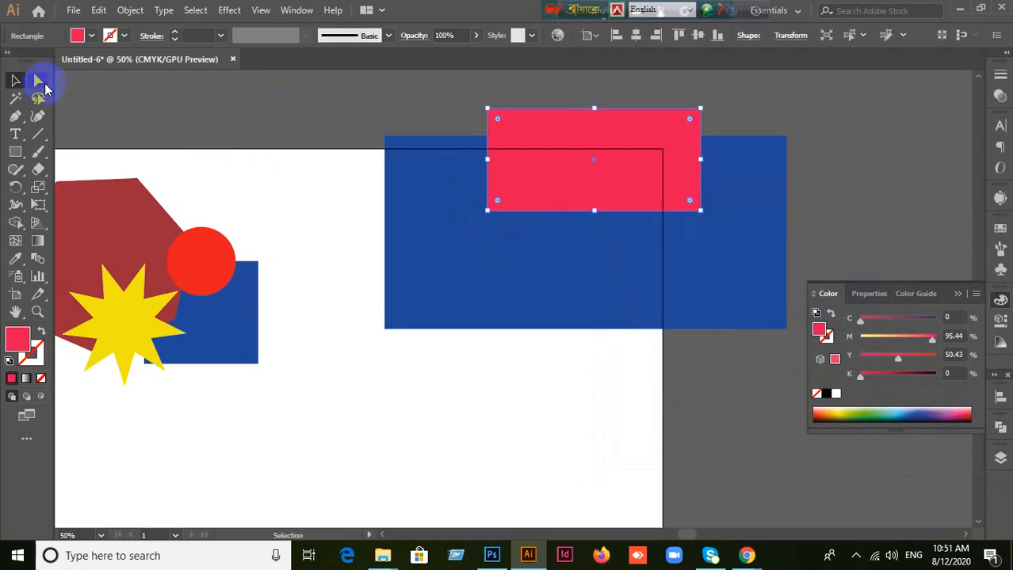
left_click(315, 100)
left_click(26, 80)
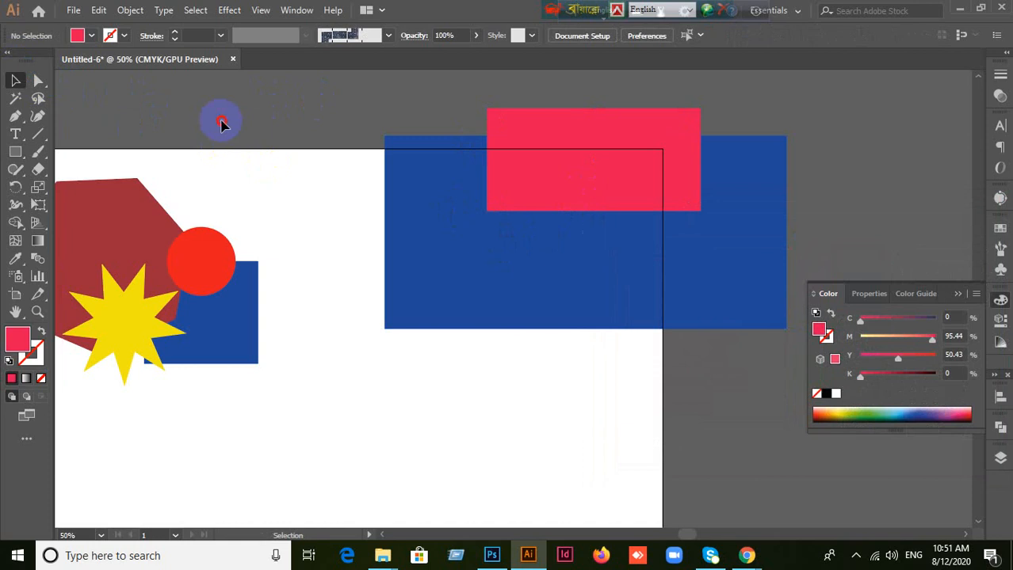
Step: Select the pinkish red and large blue rectangles separately with the Direct Selection tool, clear the selection, and reselect the pinkish red one
left_click(38, 80)
left_click(558, 174)
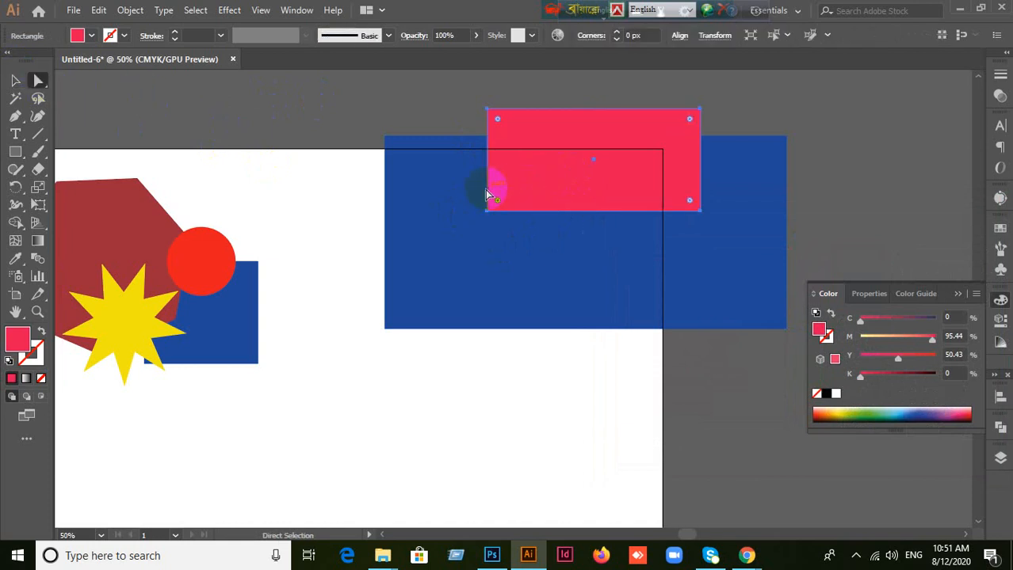
left_click(457, 193)
left_click(262, 161)
left_click(564, 185)
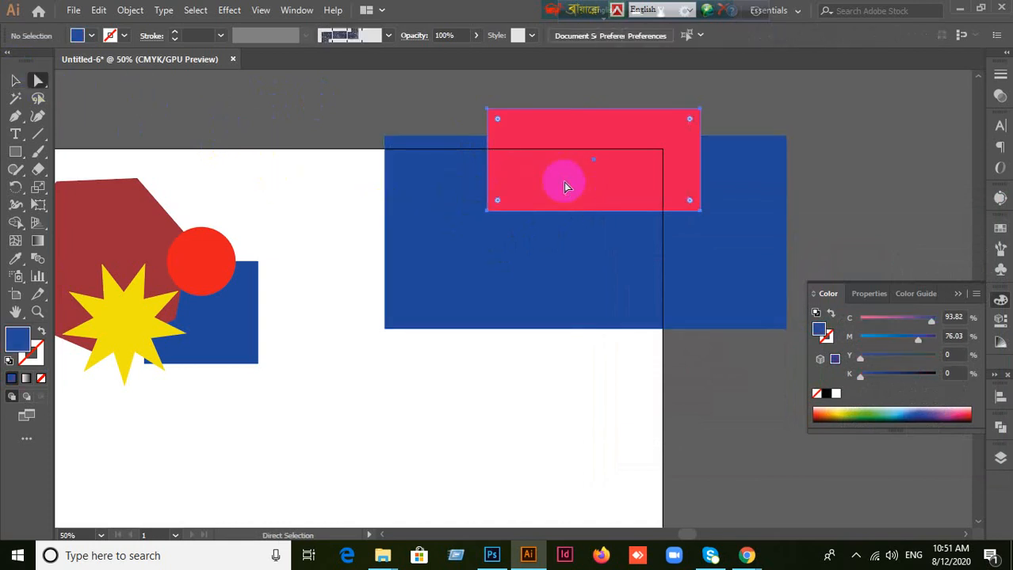
Step: Select both the pinkish red and large blue rectangles with the Selection tool and delete them
left_click(16, 80)
left_click_drag(440, 102, 639, 274)
key("Delete")
scroll(634, 278, "down", 1)
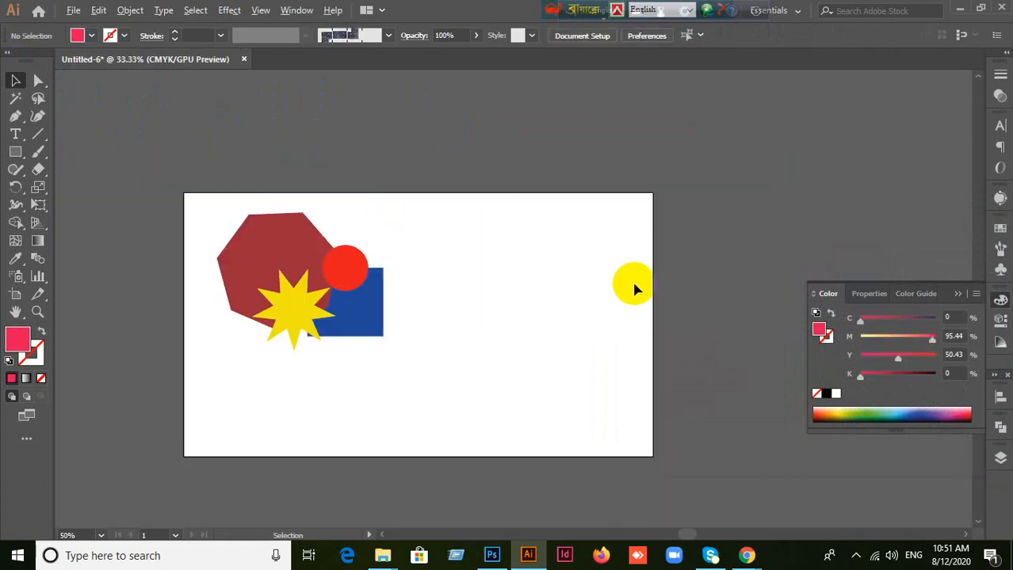
scroll(592, 297, "up", 2)
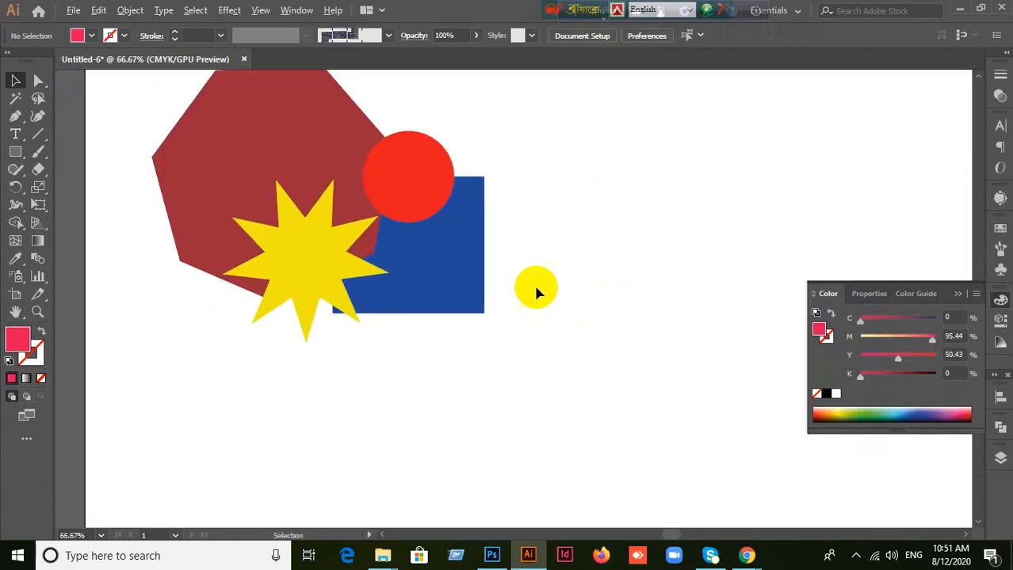
left_click_drag(649, 230, 756, 300)
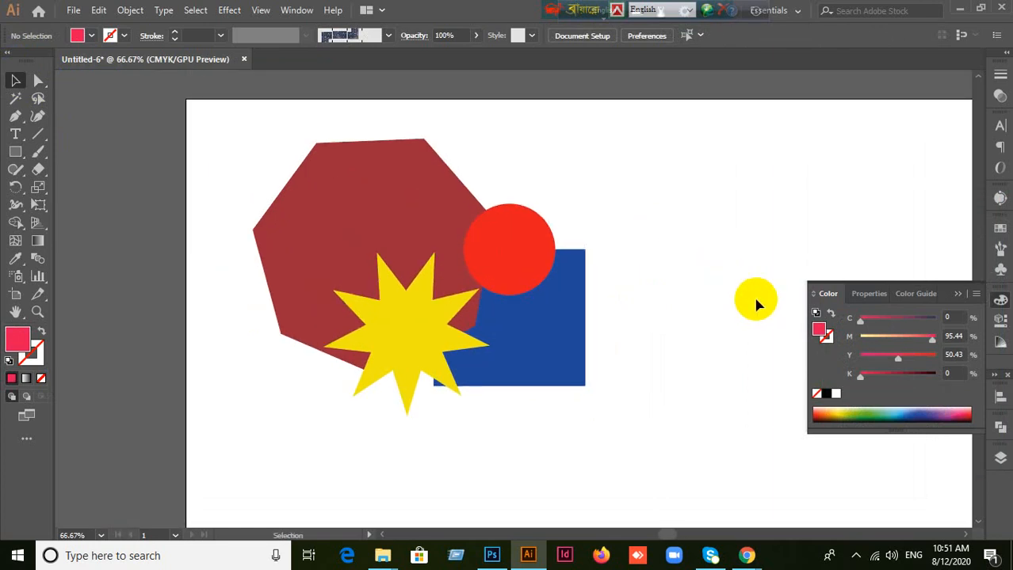
Step: Move the red circle slightly upward so it still overlaps the heptagon and the blue square, and deselect it
left_click(543, 256)
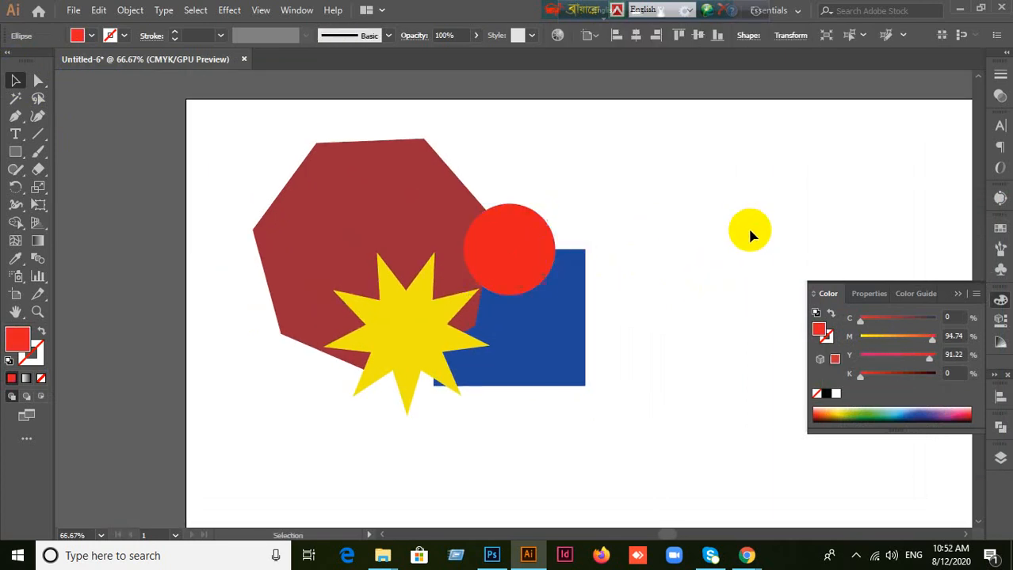
left_click(749, 236)
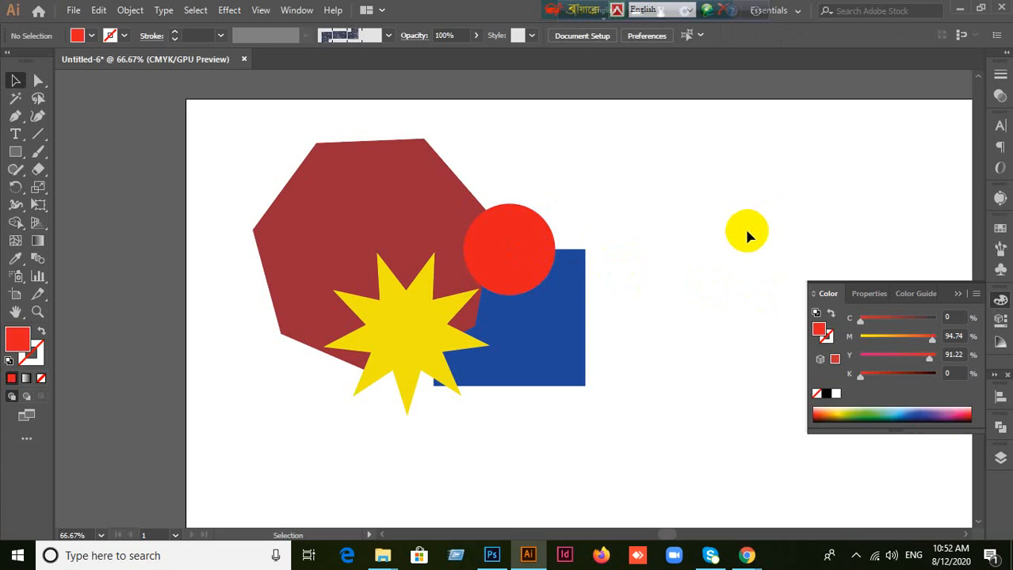
left_click_drag(511, 271, 529, 237)
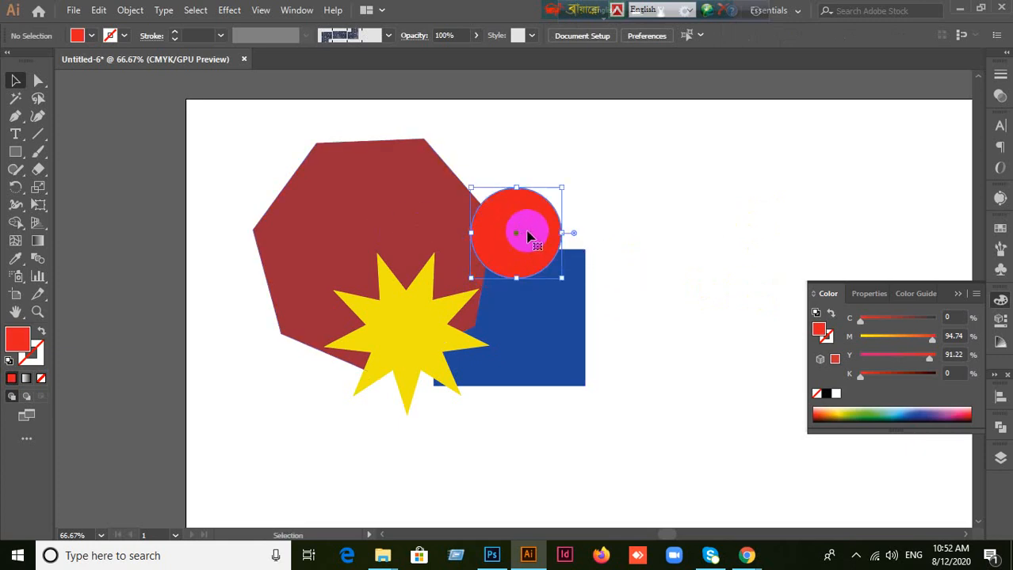
left_click(782, 215)
left_click(551, 276)
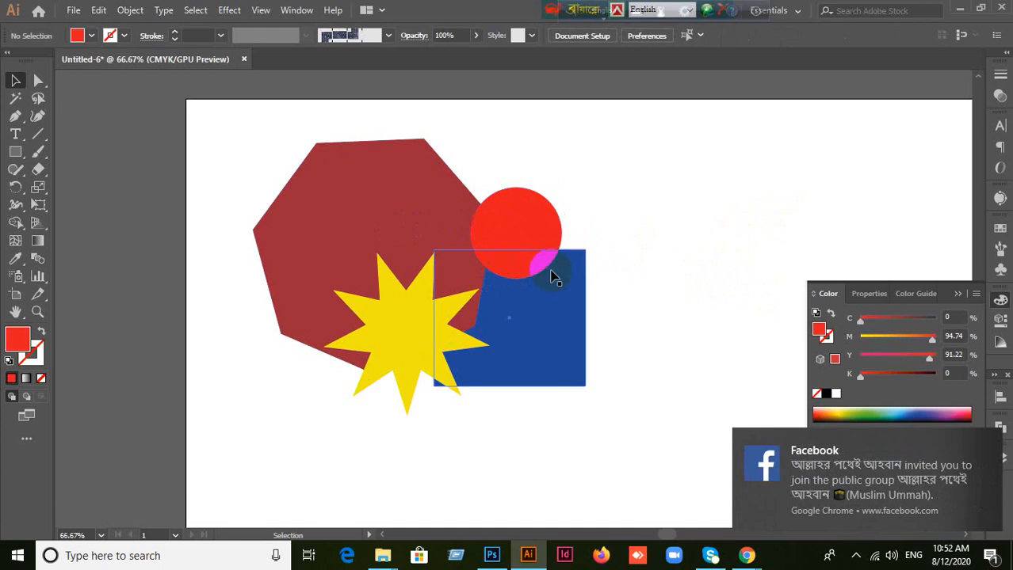
left_click_drag(519, 261, 529, 241)
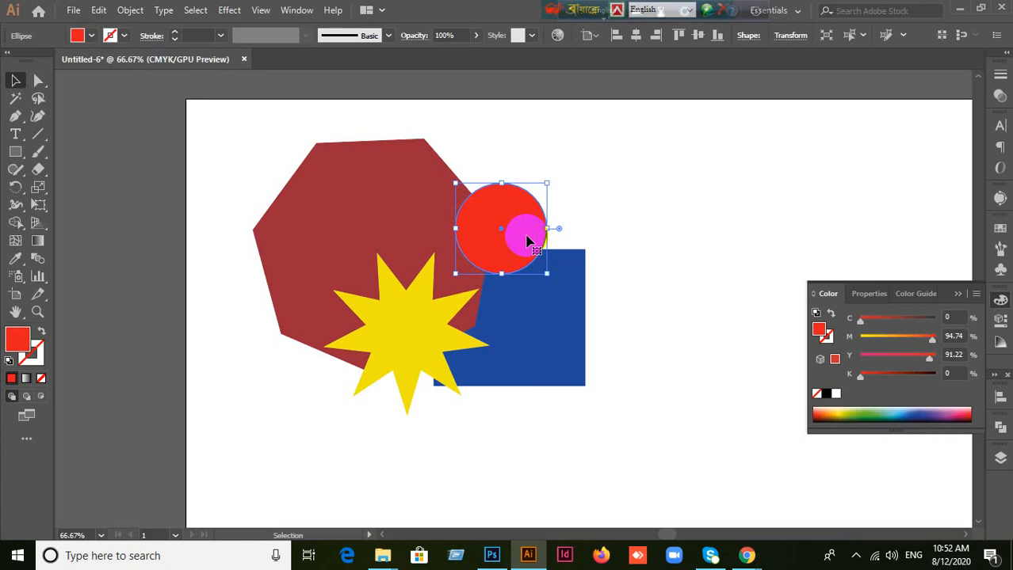
left_click(693, 226)
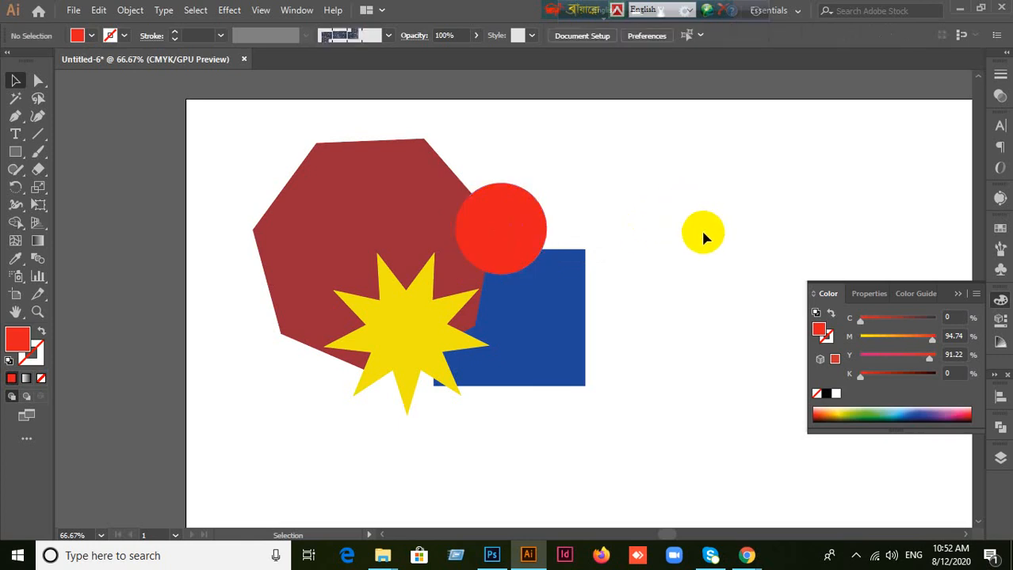
Step: Show the red circle's selection with the Selection and Direct Selection tools, select the dark red heptagon, and clear the selection
left_click(506, 227)
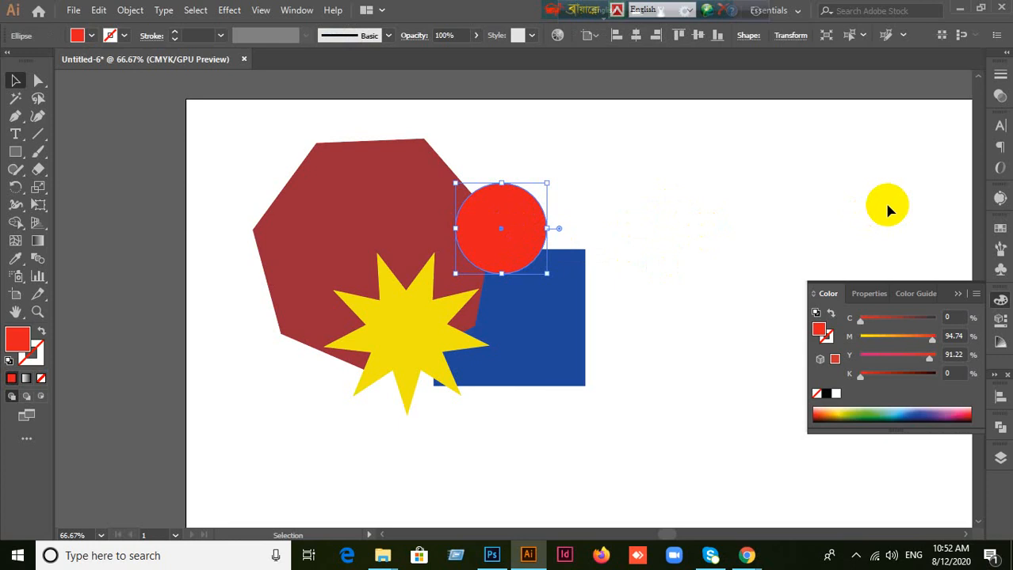
key("a")
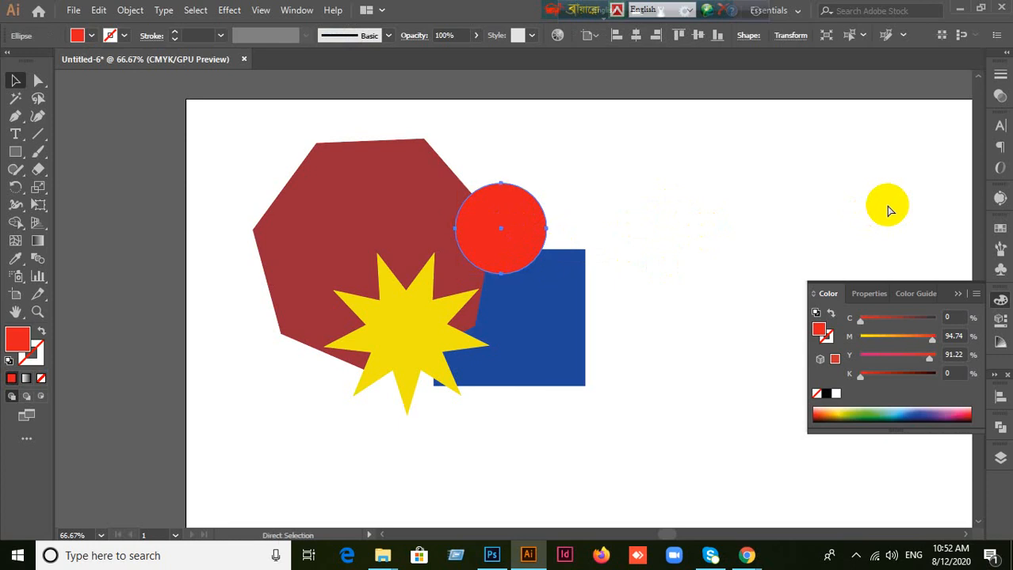
key("v")
left_click(888, 210)
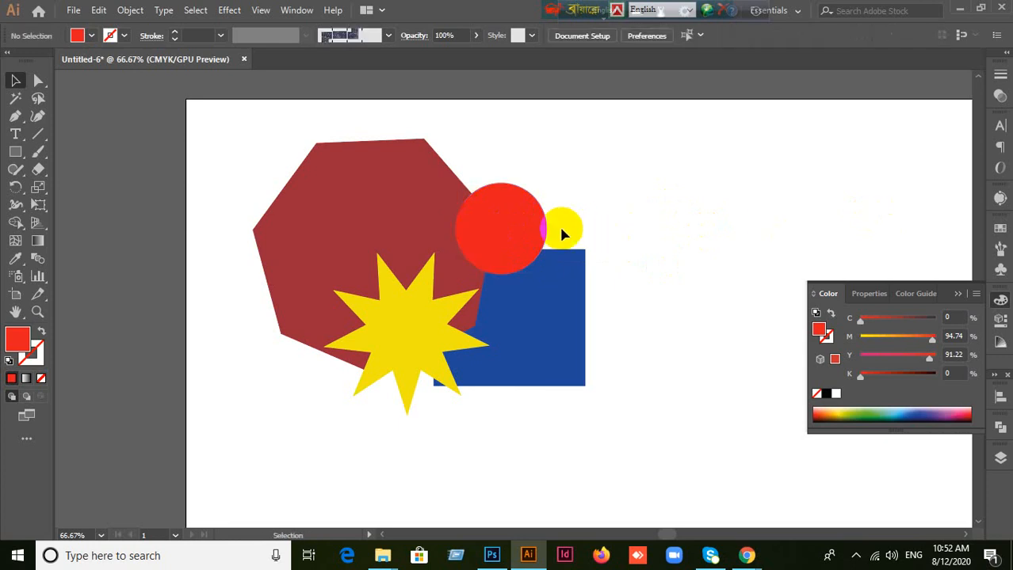
left_click_drag(563, 234, 587, 229)
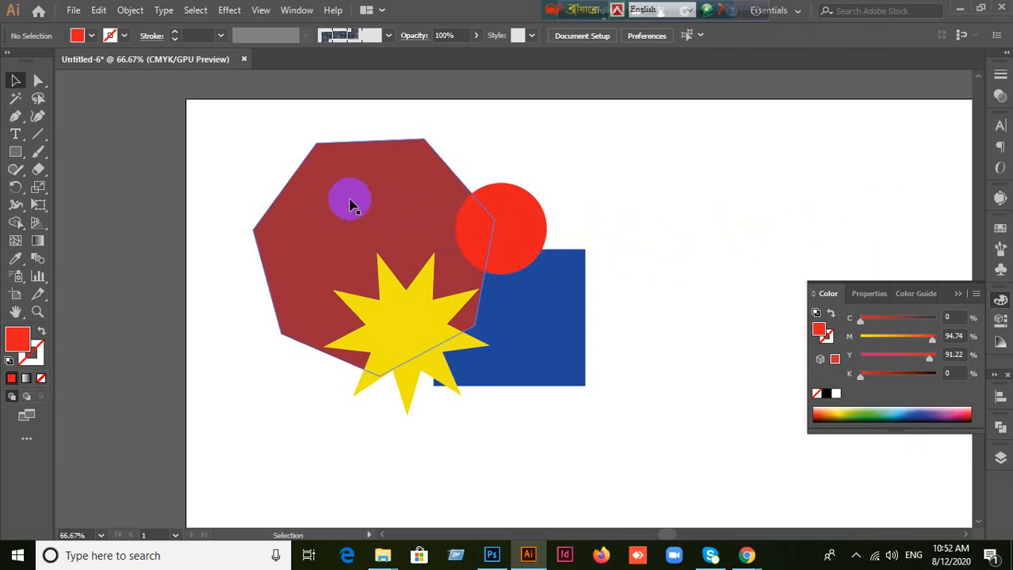
left_click(333, 193)
left_click(748, 229)
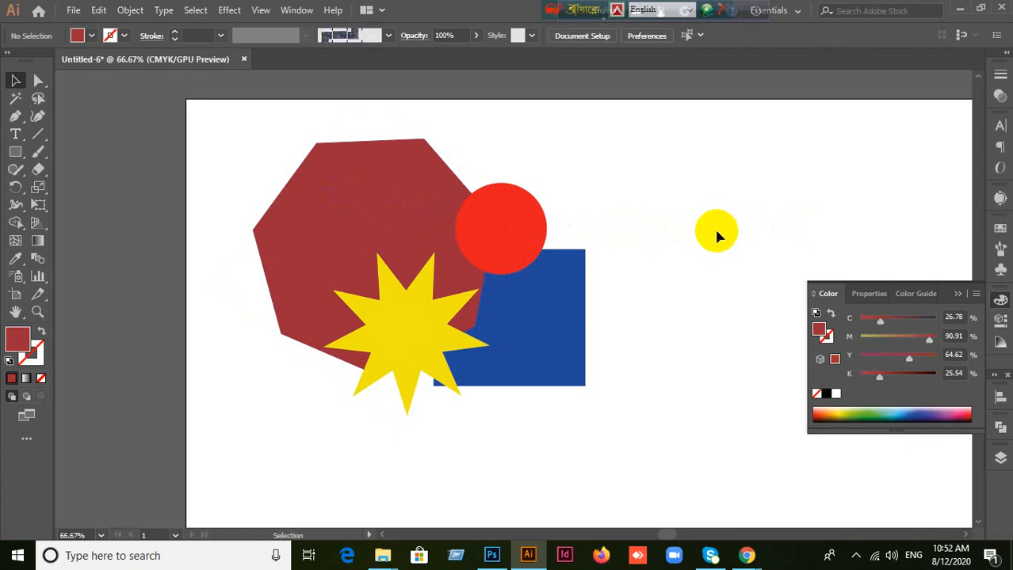
Step: Nudge the red circle slightly down, deselect it, and collapse the floating Color panel
key("ctrl+alt+]")
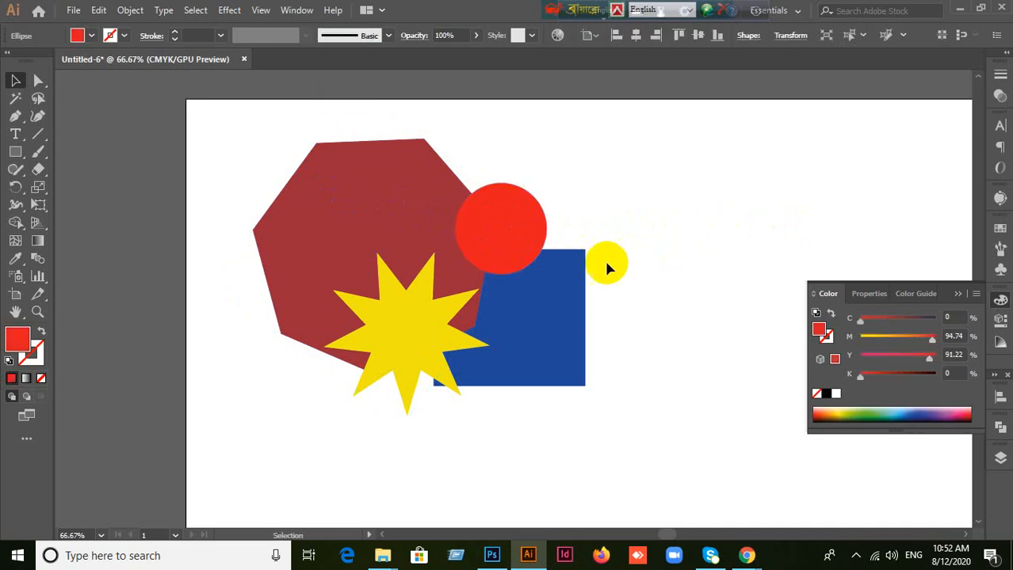
left_click_drag(522, 229, 527, 249)
left_click(509, 254)
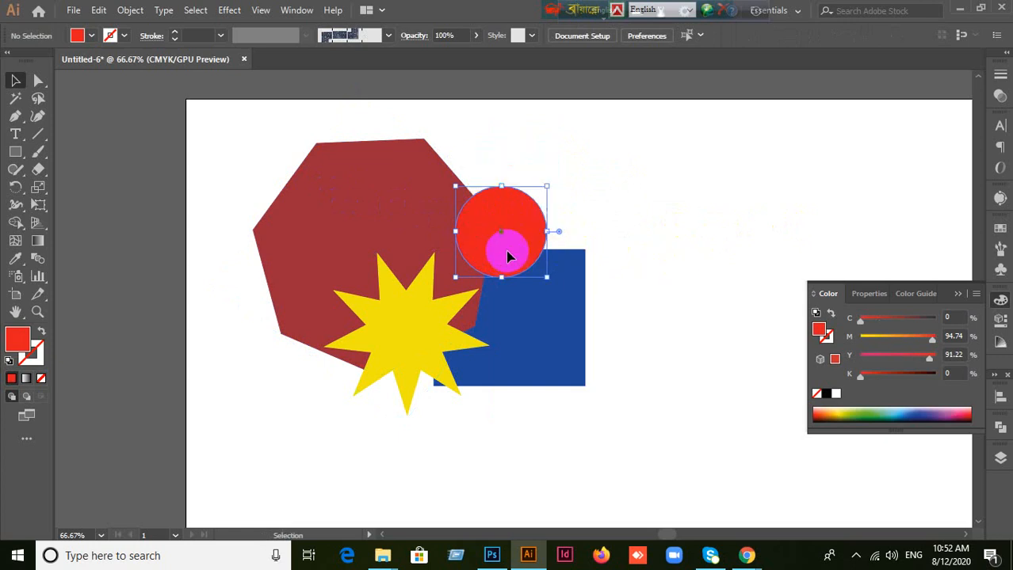
left_click(597, 293)
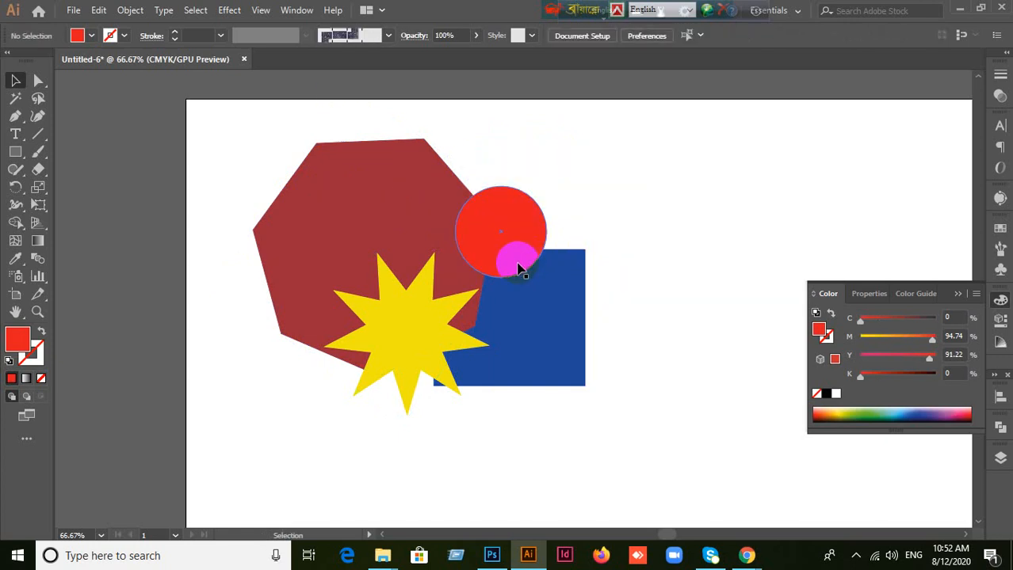
left_click(968, 286)
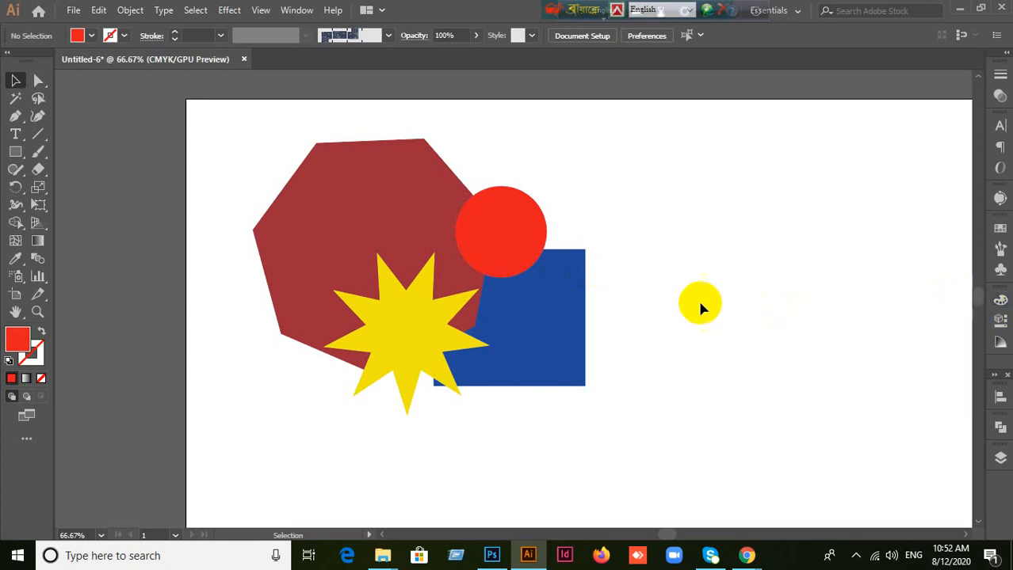
Step: Move the red circle off the heptagon and partly back over its edge and the blue square's top, and deselect it
left_click_drag(486, 235, 520, 210)
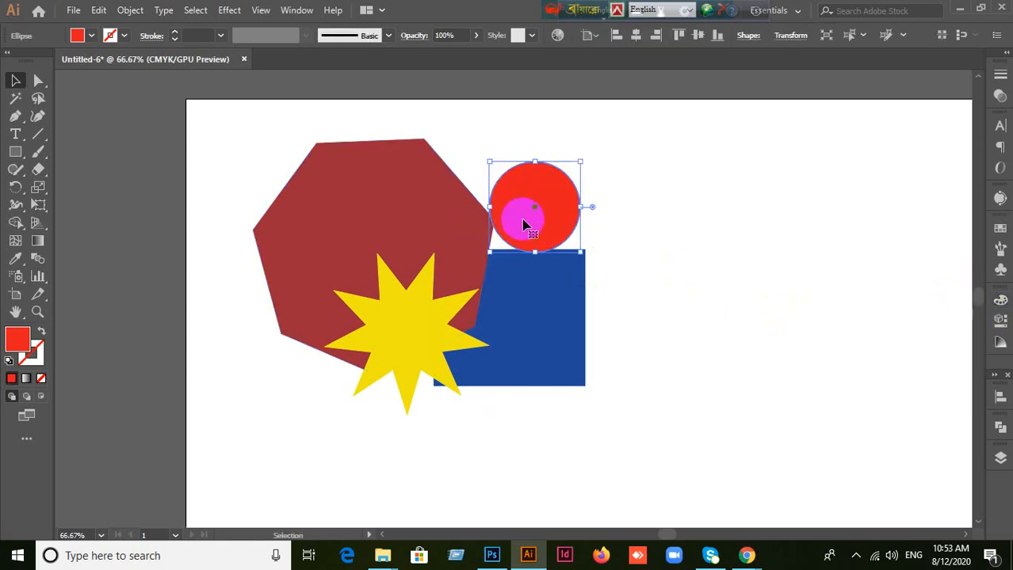
left_click_drag(522, 239, 496, 249)
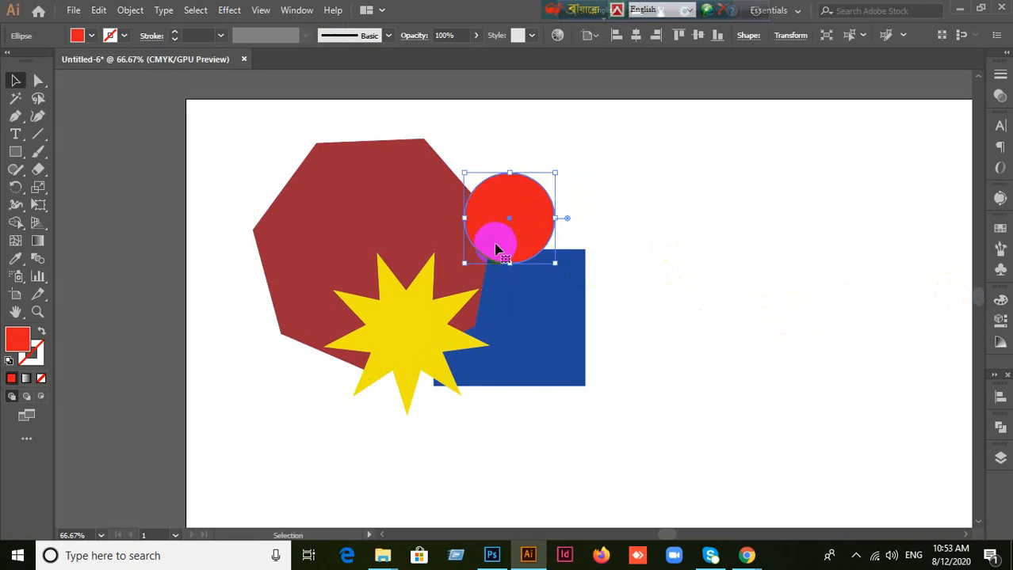
left_click(646, 247)
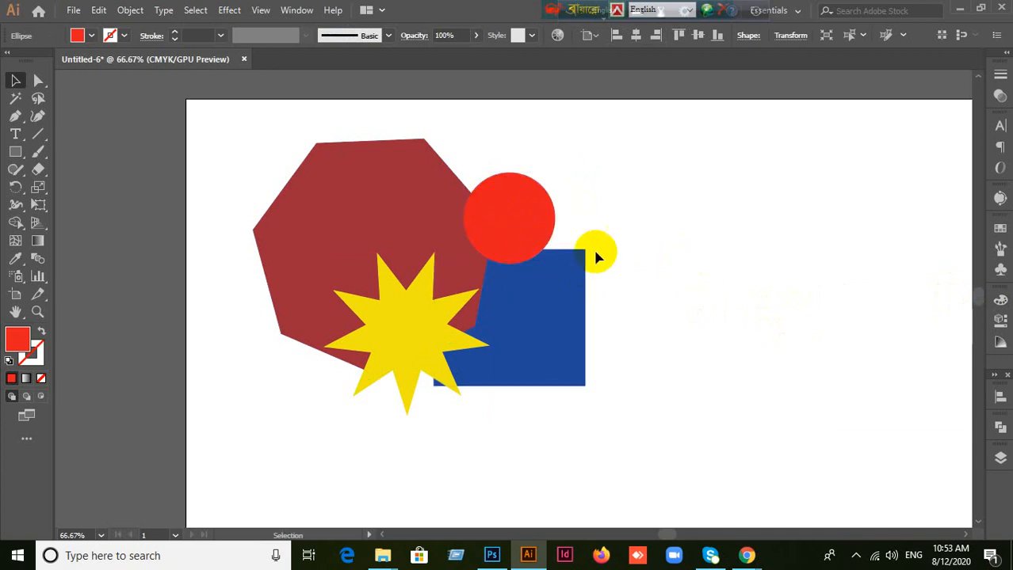
Step: Lock the red circle and the dark red heptagon one after the other, unlock all objects, and clear the selection
left_click(545, 217)
key("a")
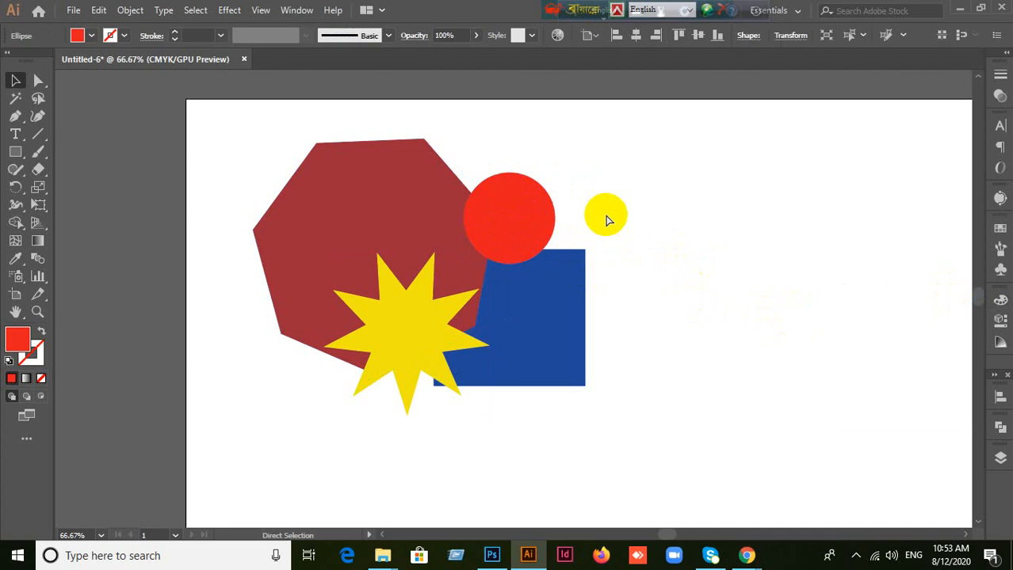
left_click(340, 187)
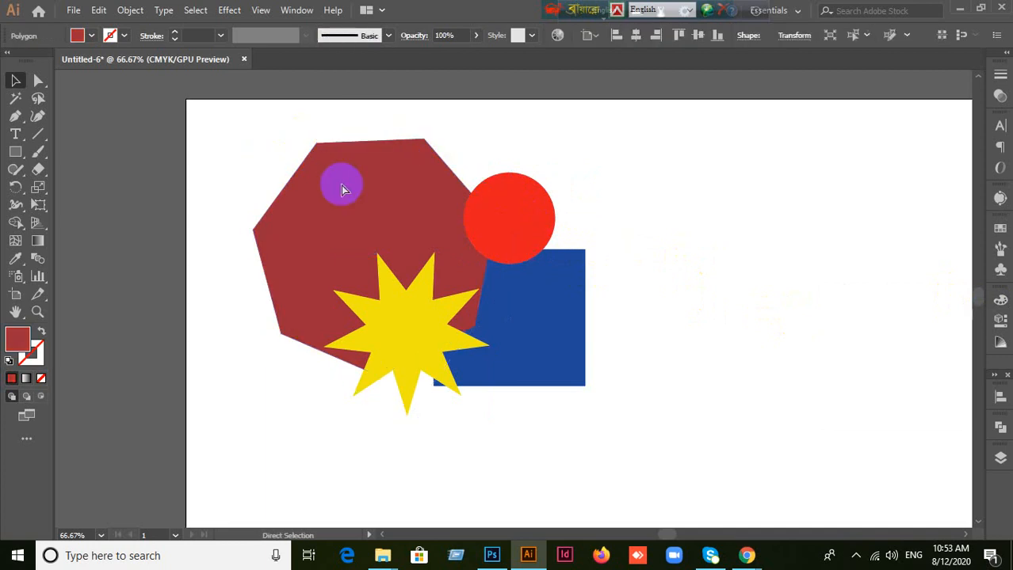
key("ctrl+shift+a")
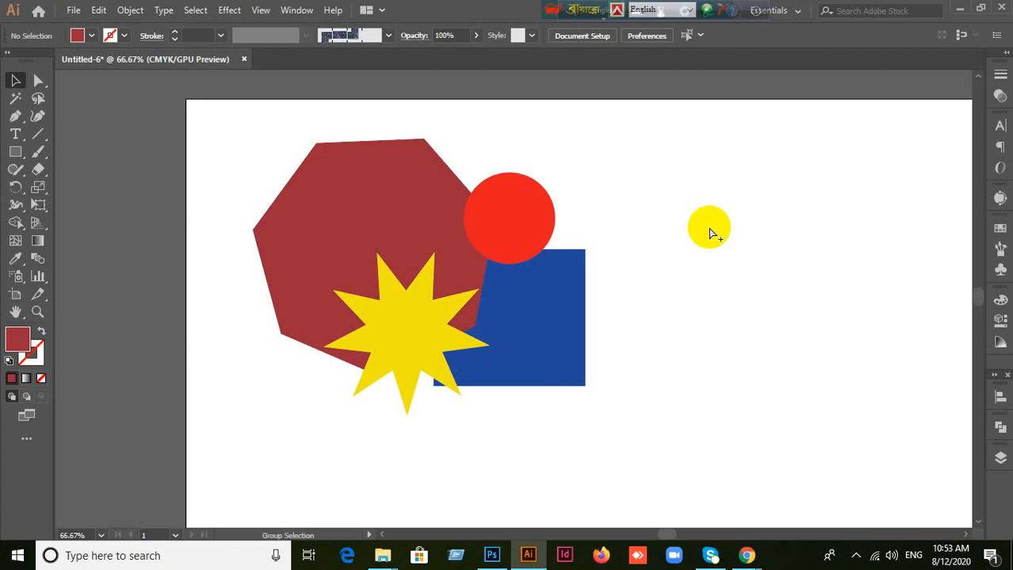
key("ctrl+alt+2")
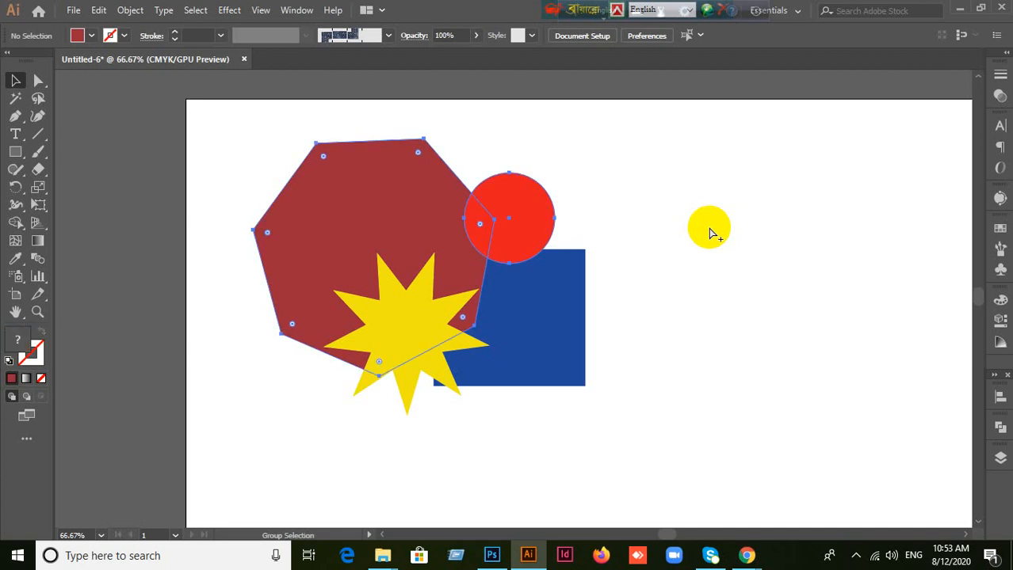
left_click(712, 225)
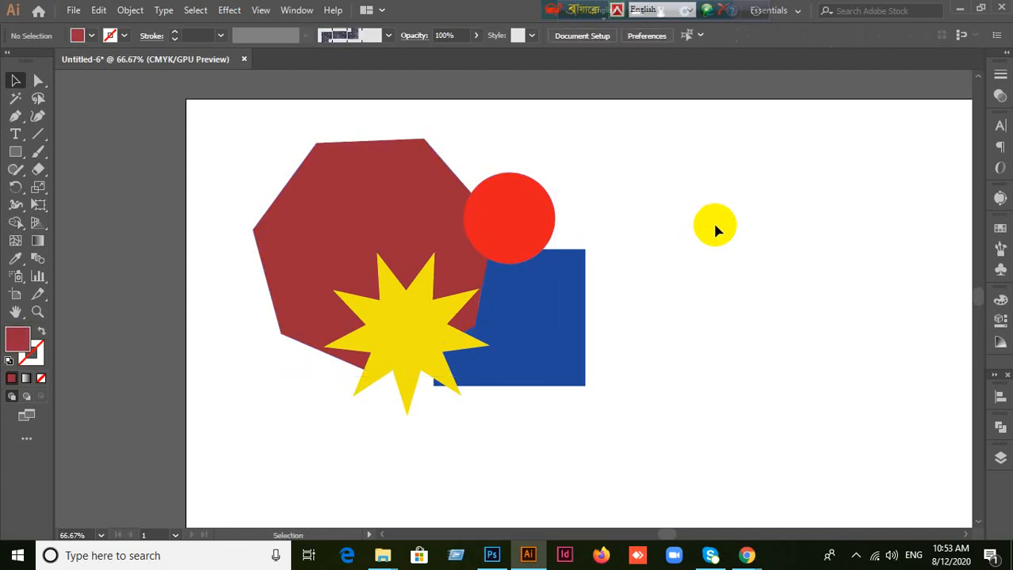
Step: Lock the red circle and the dark red heptagon again
left_click(523, 230)
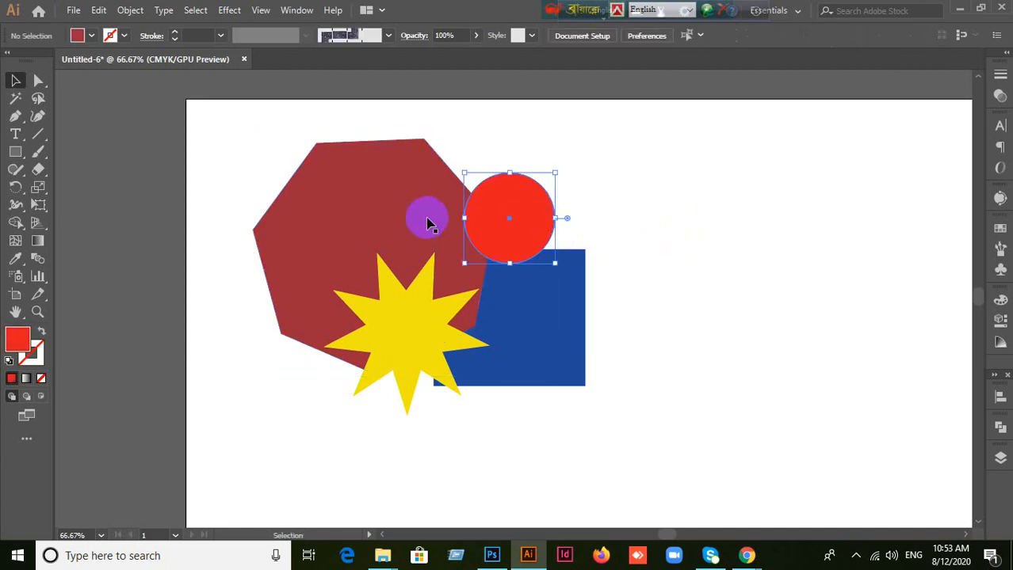
left_click(427, 220, "shift")
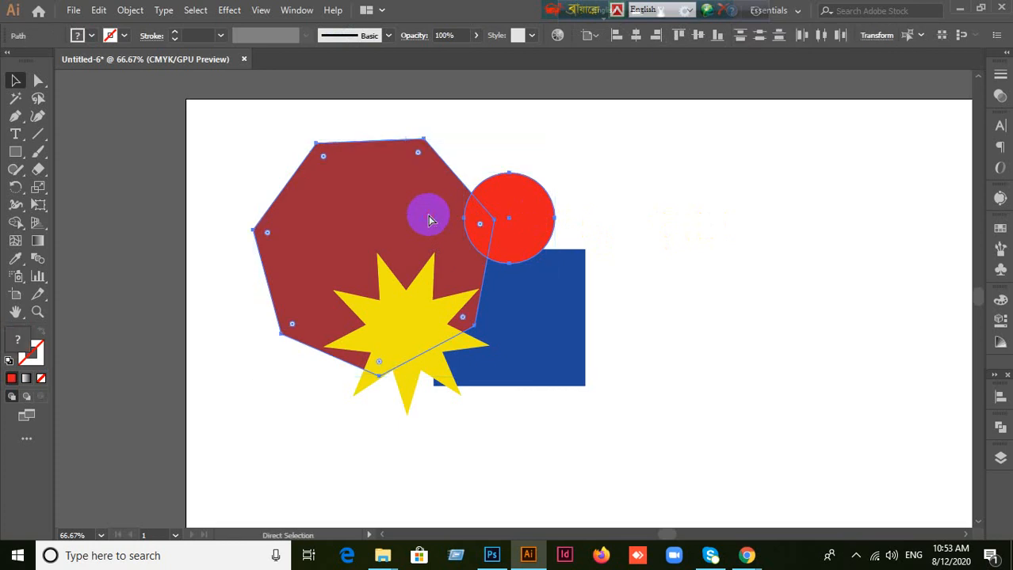
key("ctrl+2")
left_click(99, 11)
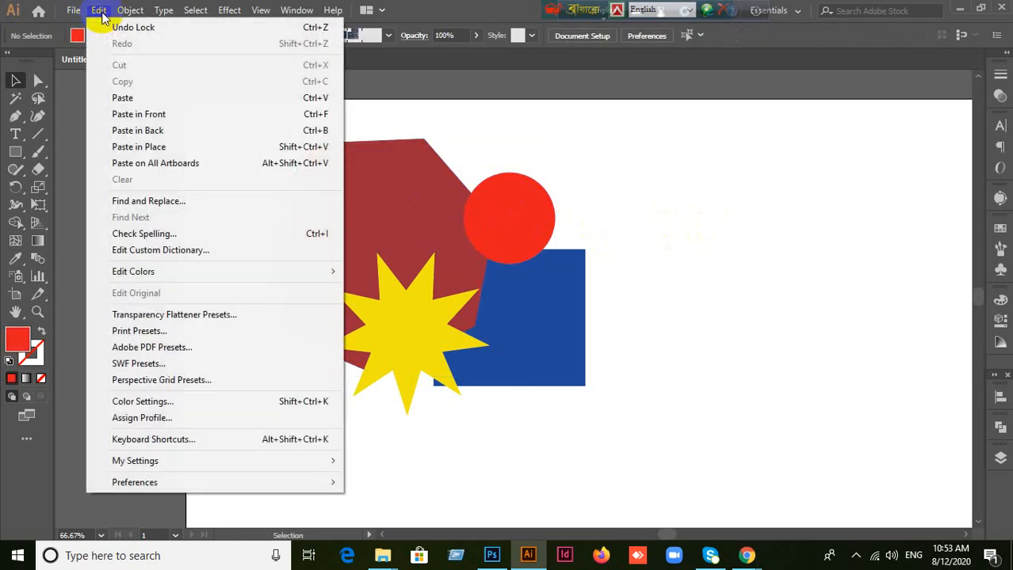
left_click(766, 181)
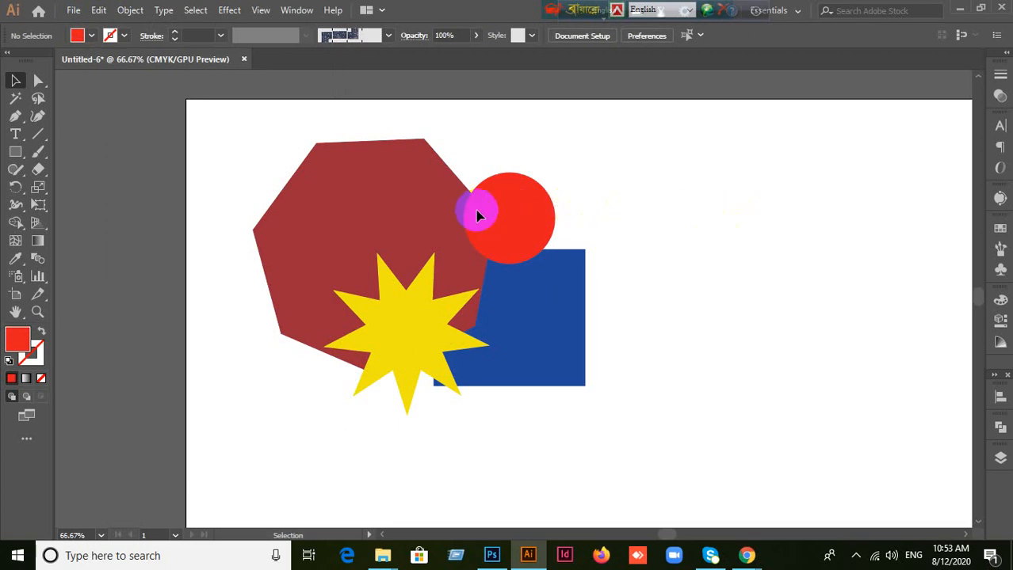
Step: Unlock all locked objects, clear the selection, and select the dark red heptagon
key("ctrl+a")
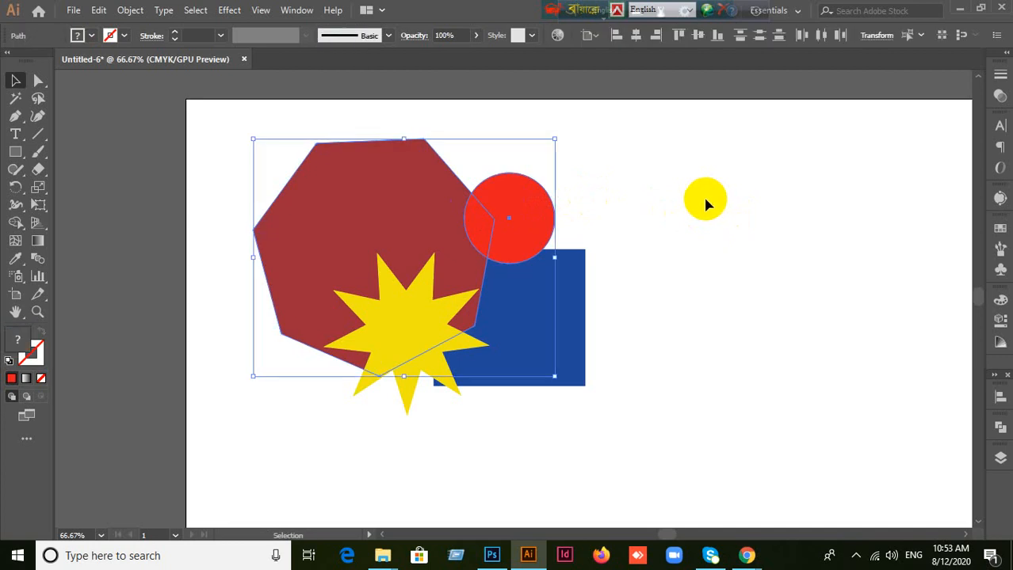
key("ctrl+shift+a")
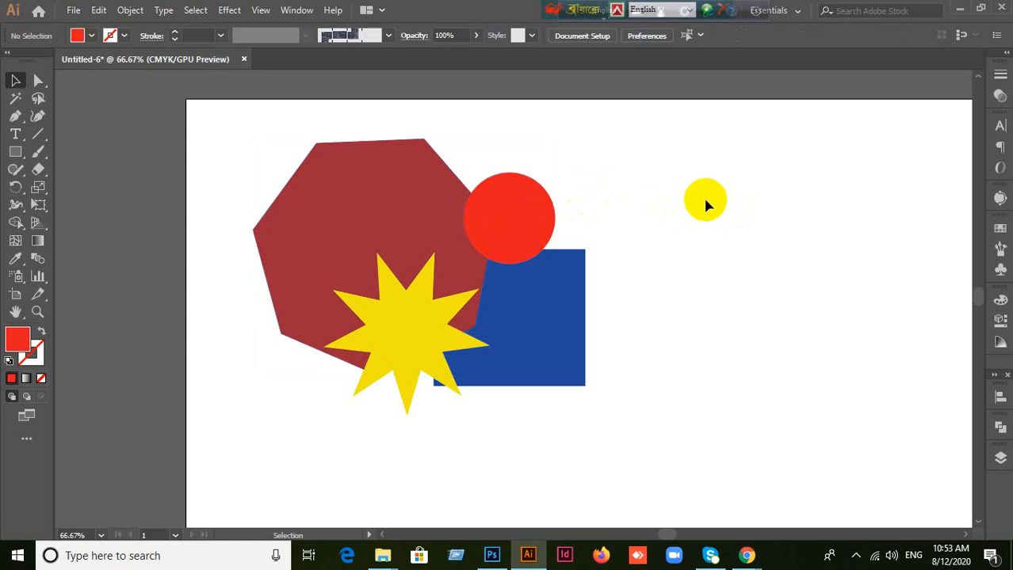
left_click(305, 217)
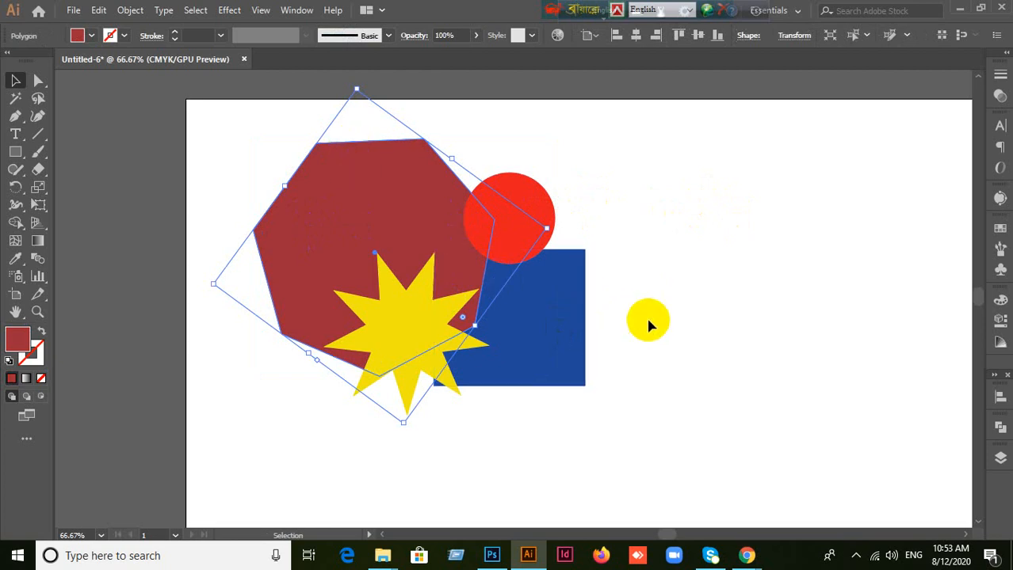
Step: Lock the dark red heptagon and the blue square, unlock all objects, and clear the selection
left_click(545, 358, "shift")
left_click(676, 380)
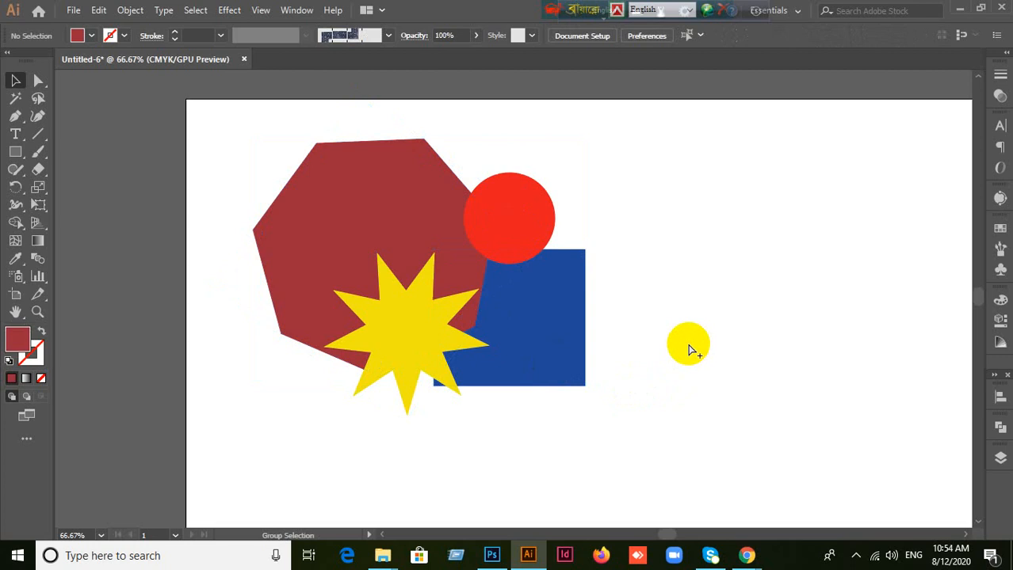
key("ctrl+alt+2")
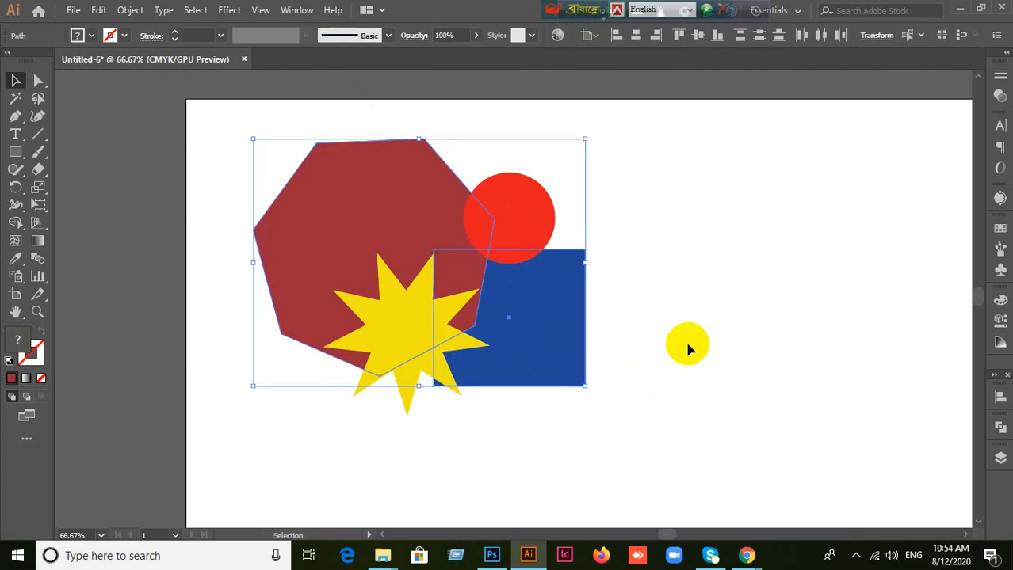
left_click(685, 344)
Step: Move the dark red heptagon left, clear of the blue square, and reposition the square so its upper part lies behind the red circle
left_click_drag(361, 169, 325, 184)
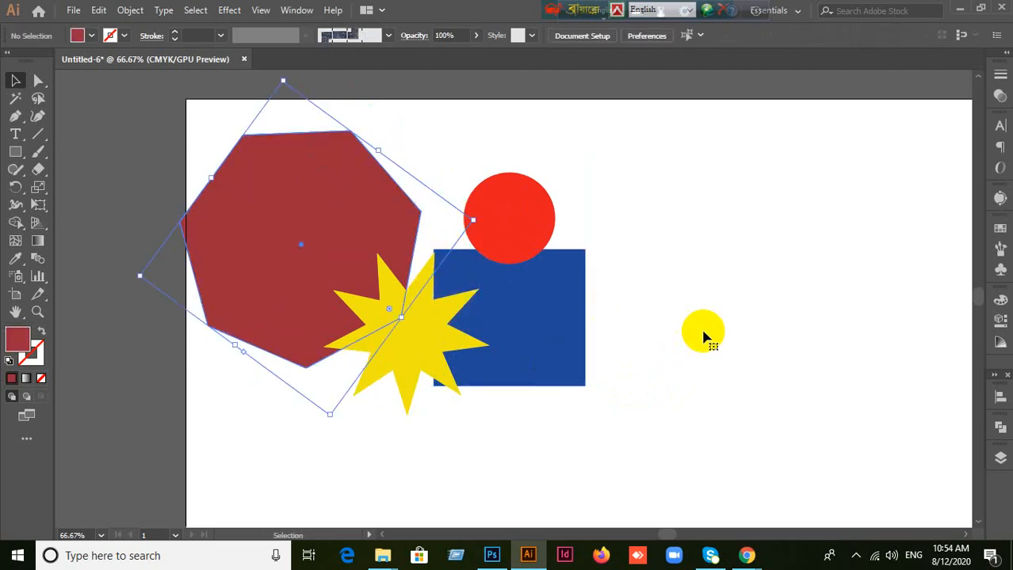
left_click_drag(573, 333, 636, 337)
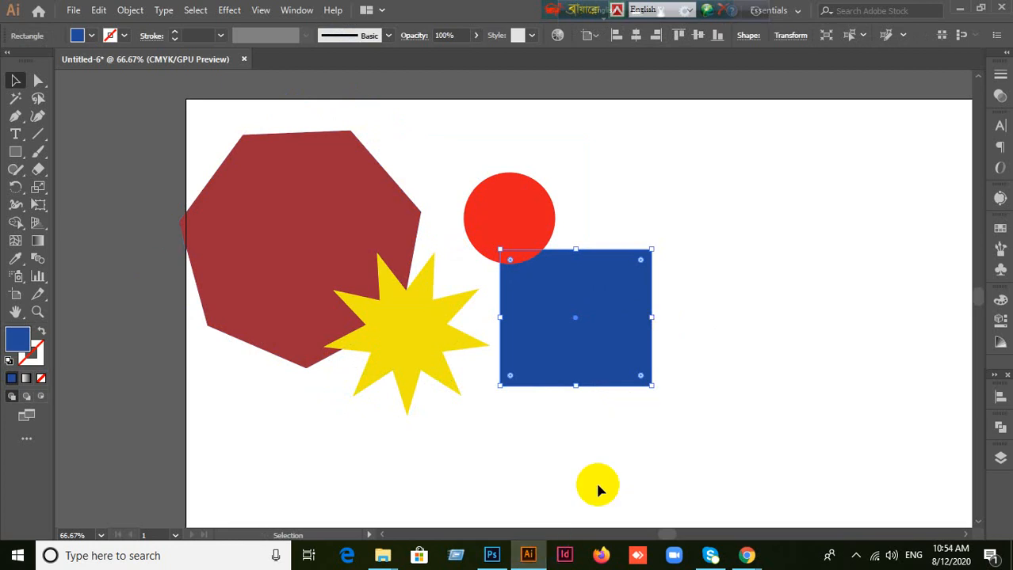
left_click_drag(634, 349, 594, 318)
left_click(549, 353)
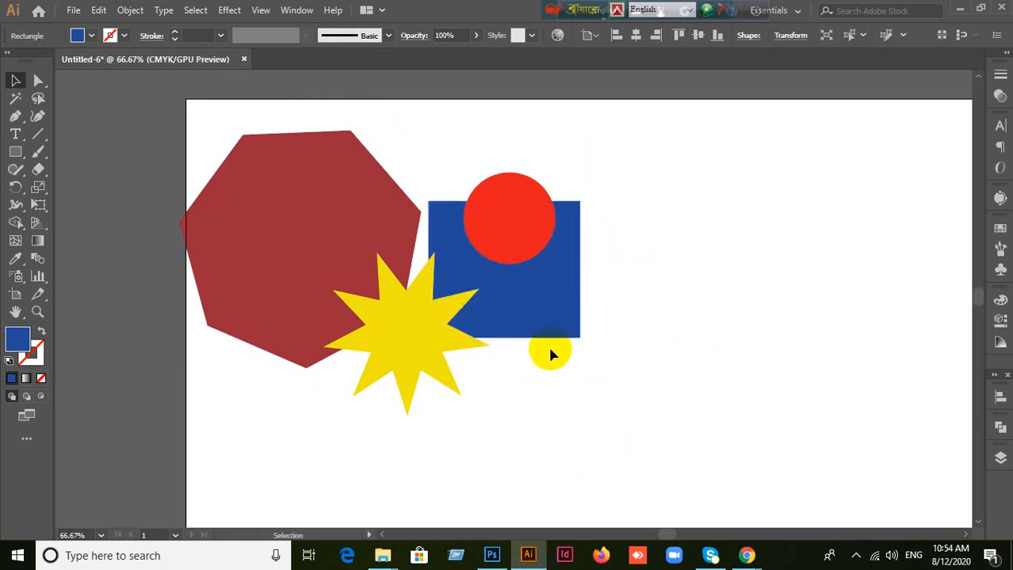
Step: Regroup the shapes by moving the heptagon right, the yellow star onto its lower edge, and the blue square partly behind the heptagon and circle
left_click_drag(275, 218, 328, 225)
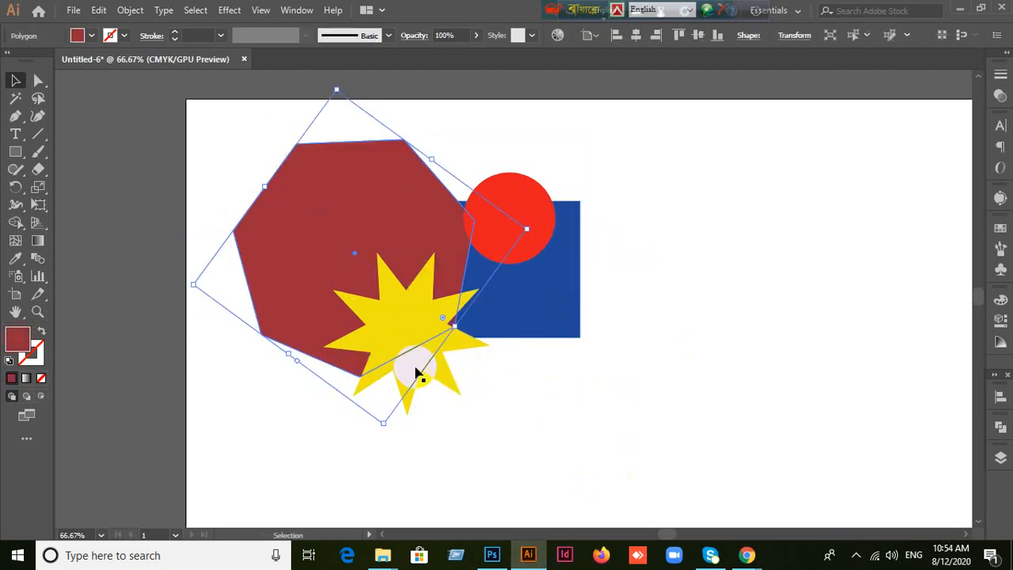
left_click_drag(414, 368, 382, 379)
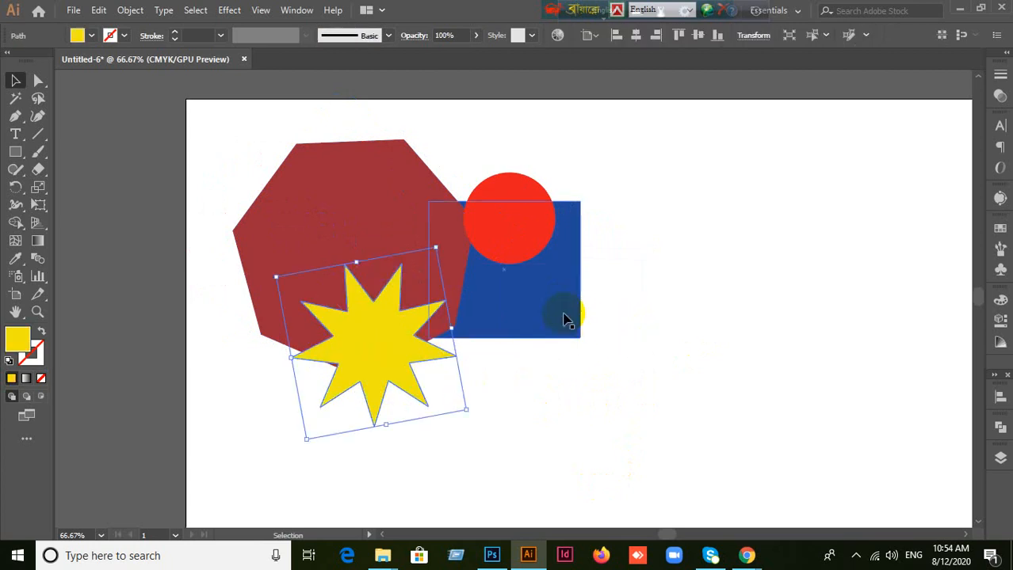
left_click_drag(565, 316, 484, 282)
left_click(595, 392)
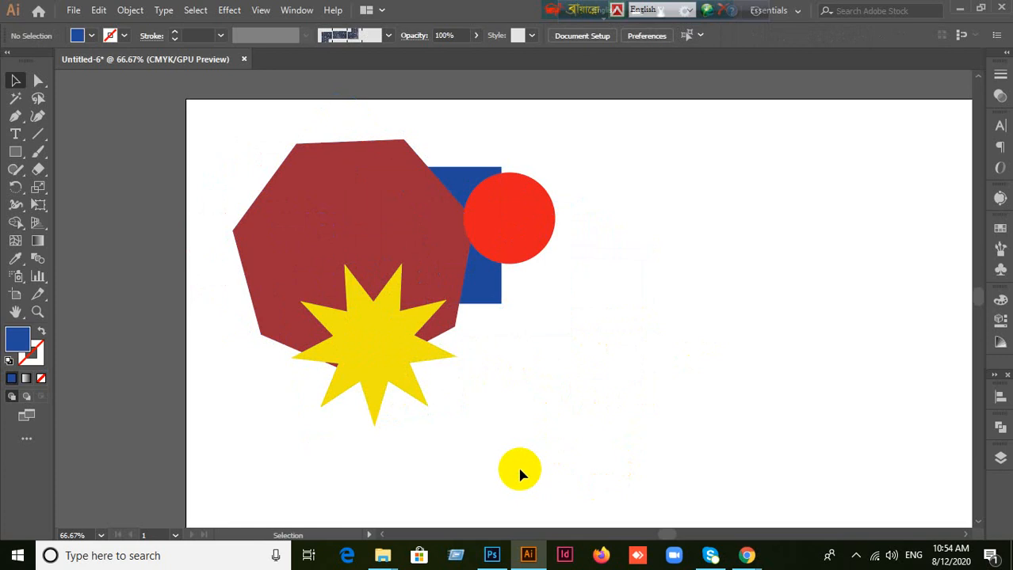
Step: Move the red circle, blue square, dark red heptagon and yellow star one by one to the right, keeping them overlapping, and deselect
left_click_drag(529, 241, 653, 230)
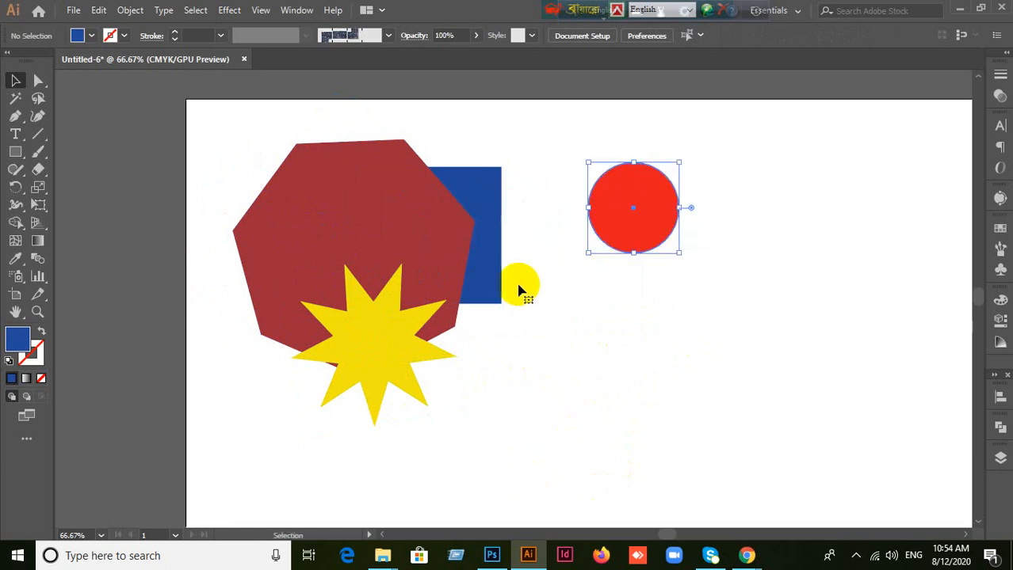
left_click_drag(502, 280, 609, 277)
left_click_drag(373, 226, 484, 220)
left_click_drag(354, 392, 459, 389)
left_click(655, 414)
scroll(656, 409, "up", 1)
scroll(656, 405, "down", 1)
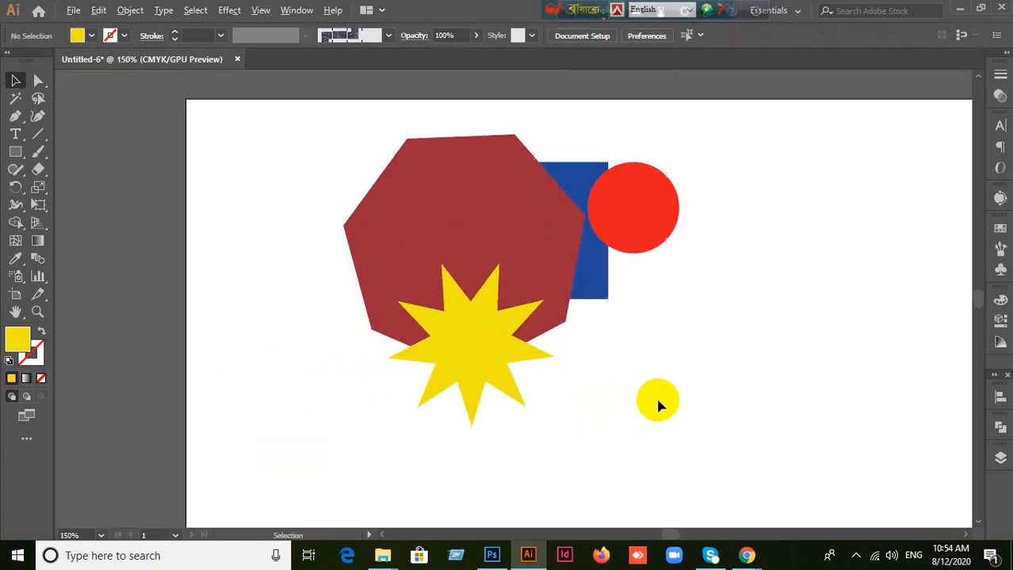
Step: Select all four shapes, move them together slightly down and to the right on the artboard, and clear the selection
left_click_drag(252, 115, 711, 429)
left_click_drag(509, 264, 547, 306)
left_click(725, 405)
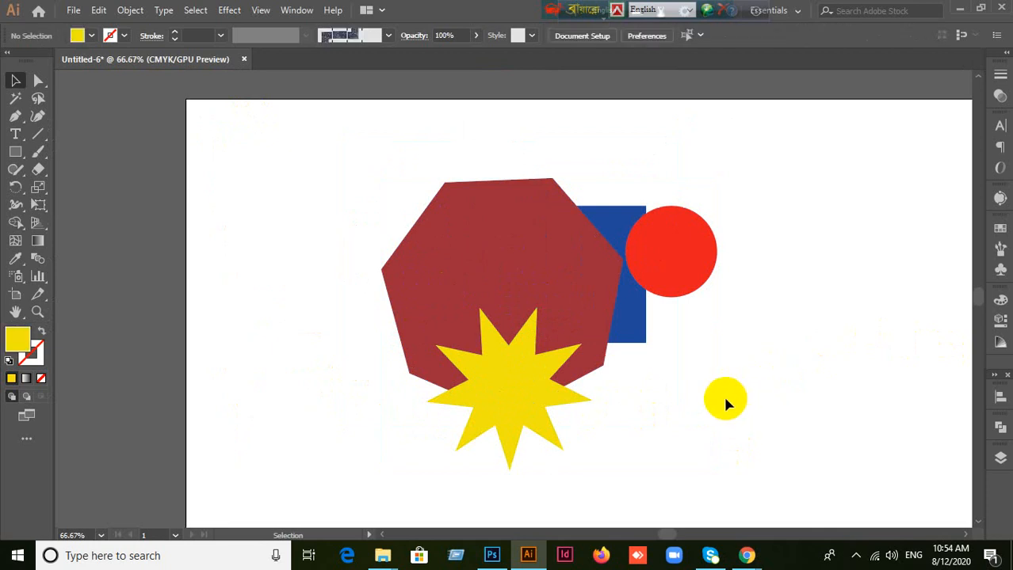
scroll(726, 405, "up", 1)
scroll(726, 405, "down", 1)
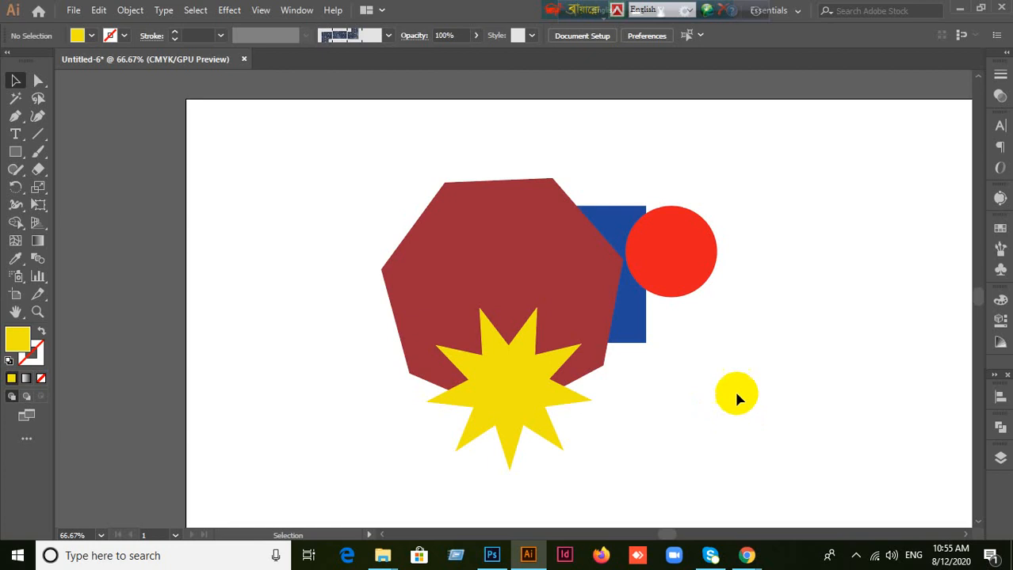
scroll(737, 389, "up", 1)
scroll(734, 389, "down", 1)
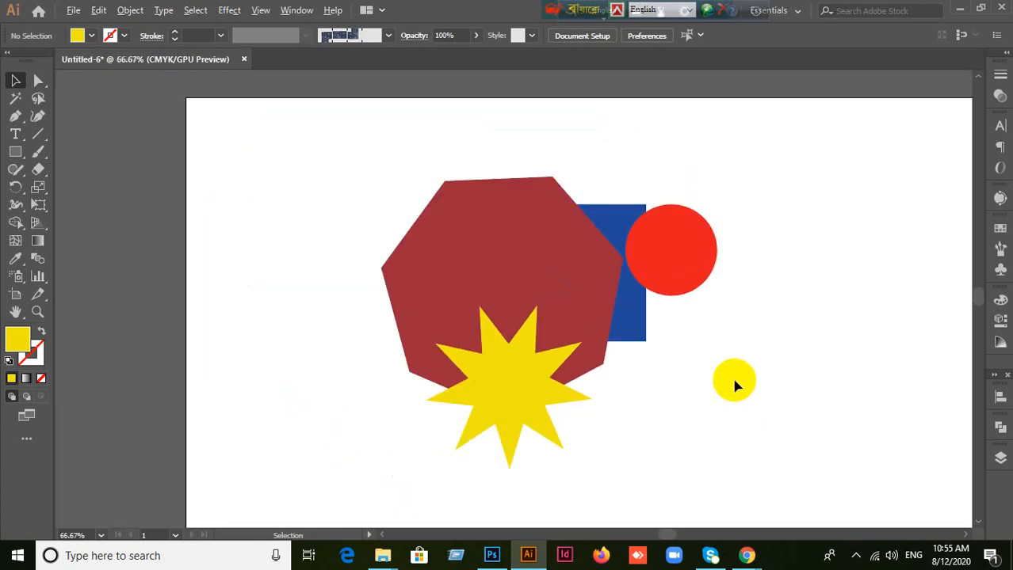
scroll(735, 384, "up", 1)
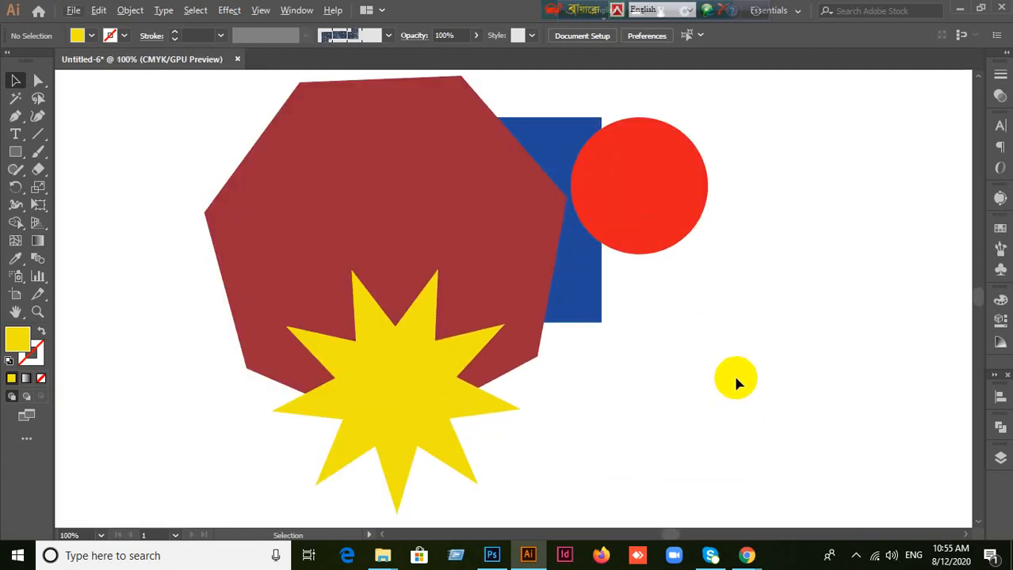
scroll(733, 373, "down", 1)
scroll(731, 373, "up", 1)
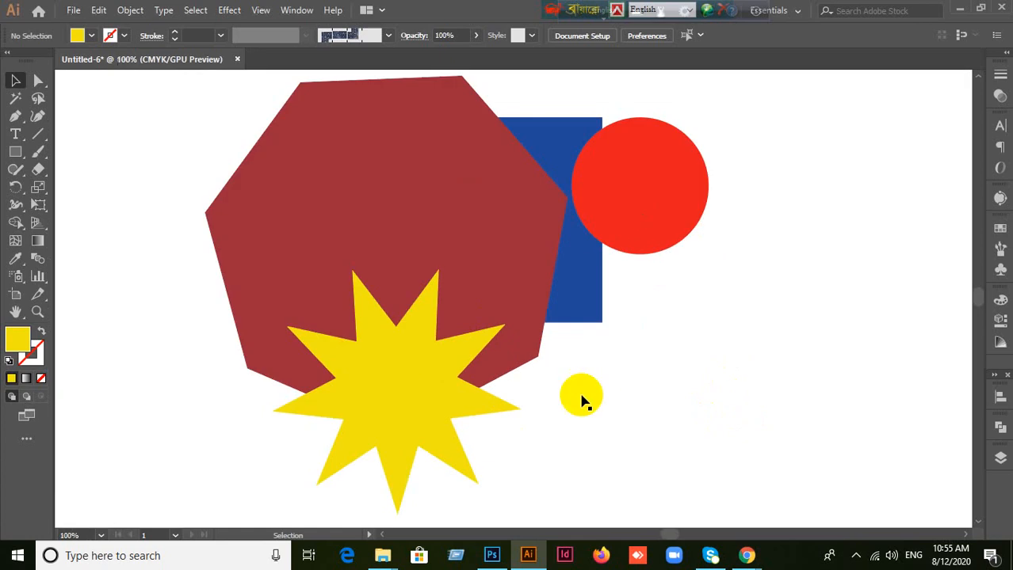
Step: Select the dark red heptagon and hide it
left_click(362, 174)
left_click(778, 350)
left_click(370, 183)
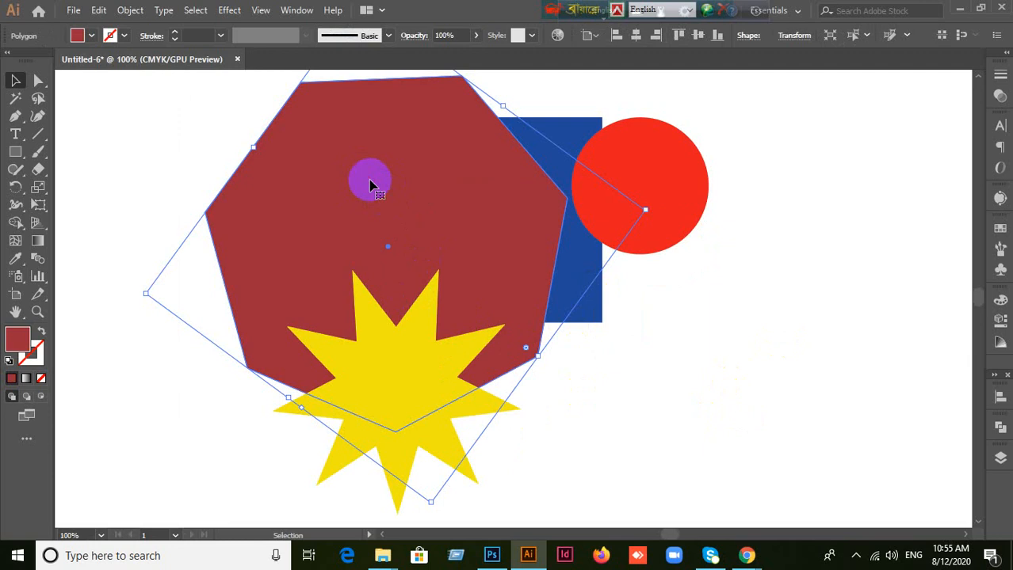
key("a")
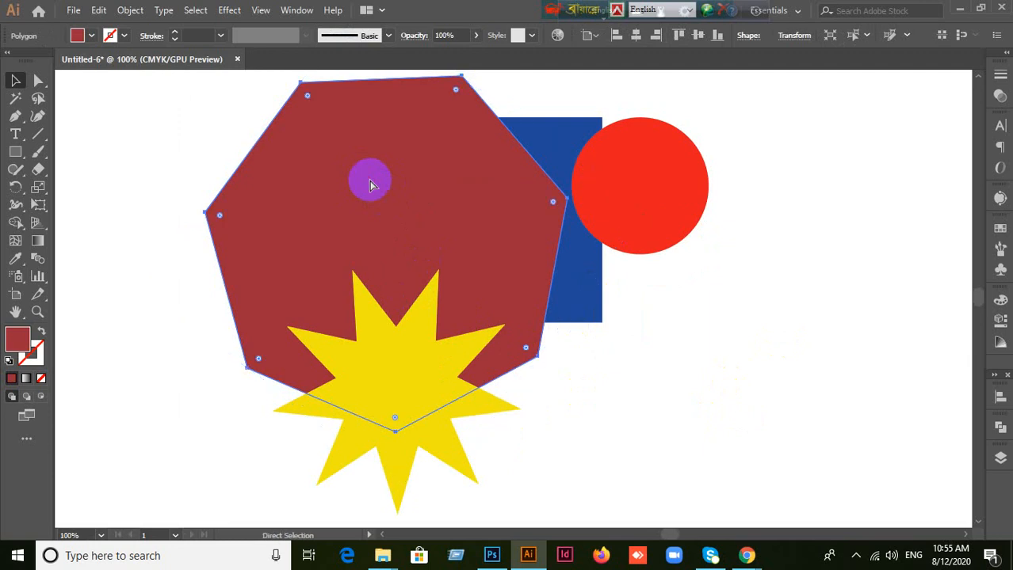
key("v")
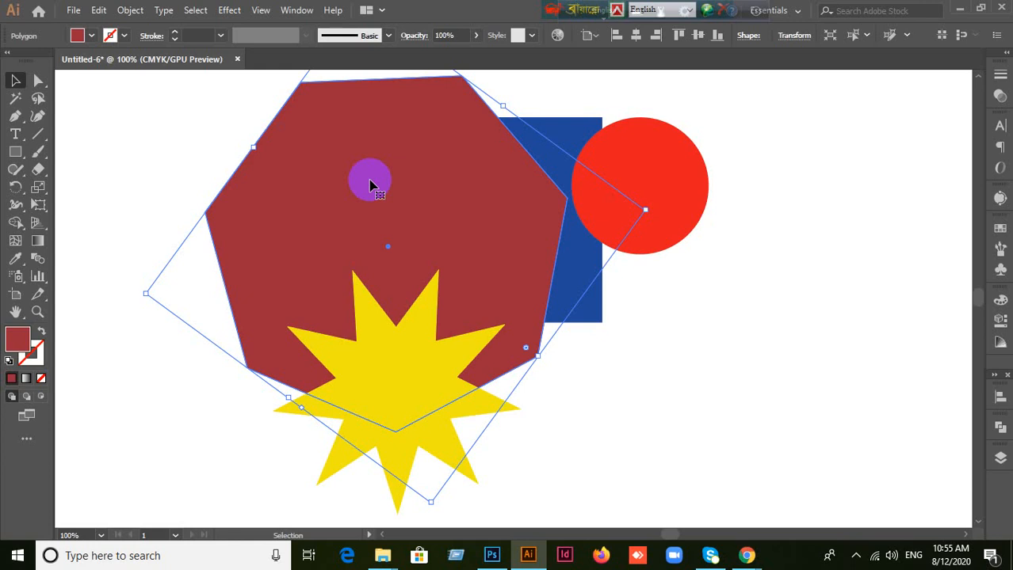
key("a")
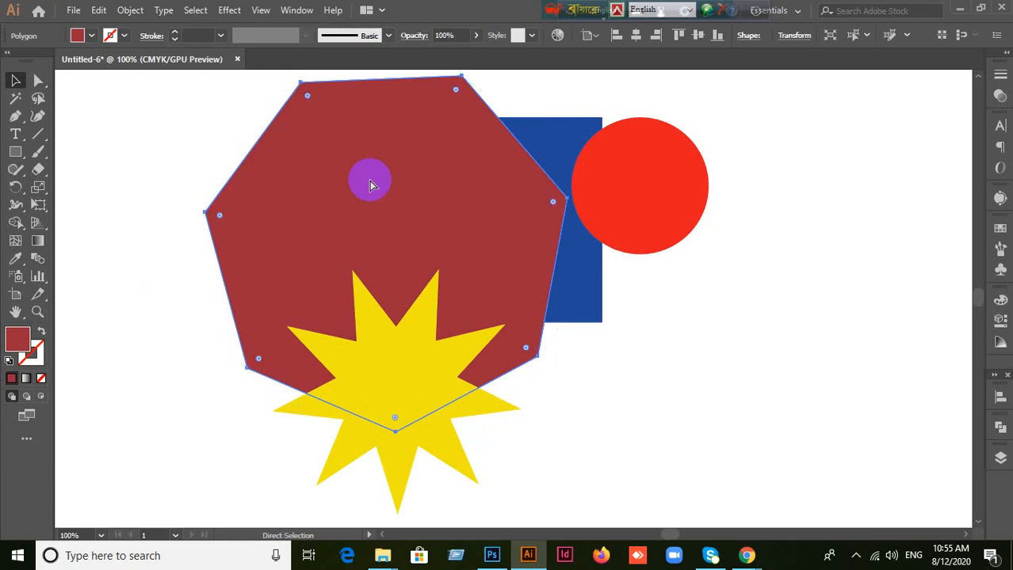
key("Delete")
key("v")
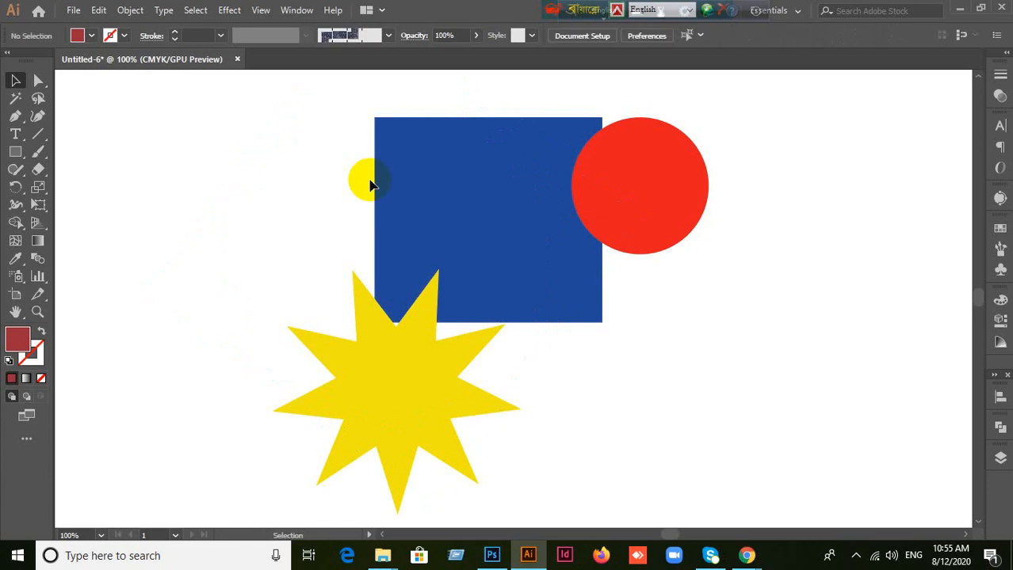
Step: Show all hidden objects to bring back the heptagon
key("ctrl+alt")
key("ctrl+z")
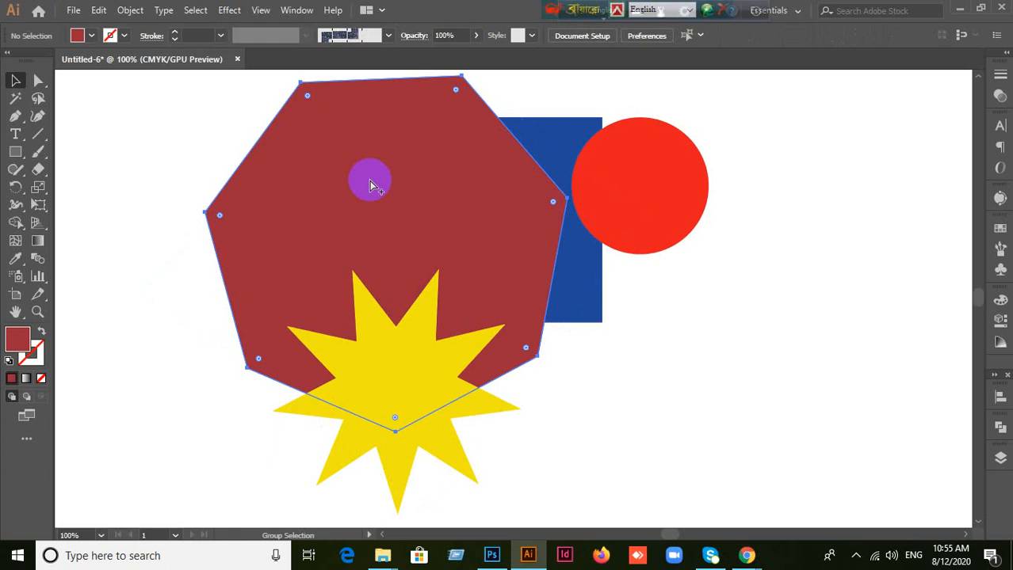
left_click(516, 360)
Step: Review the Hide, Show All and Lock commands available for the selected heptagon
left_click(227, 265)
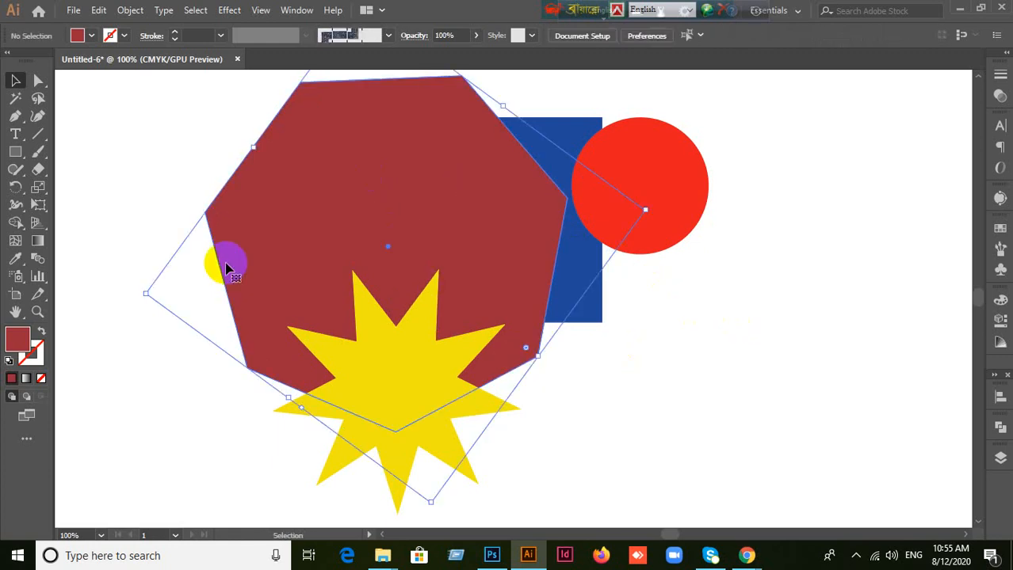
left_click(98, 10)
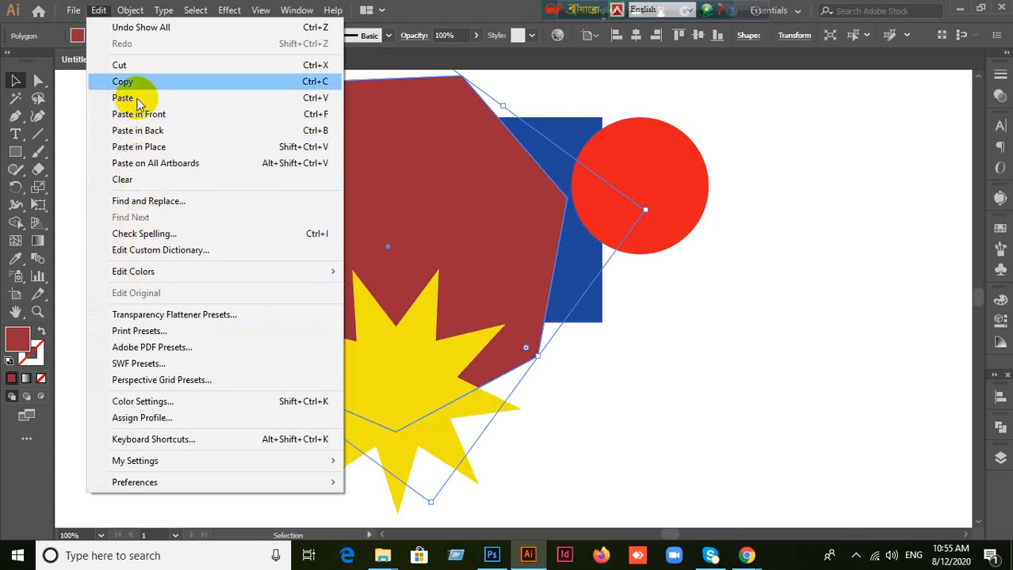
left_click(139, 21)
left_click(136, 15)
mouse_move(211, 142)
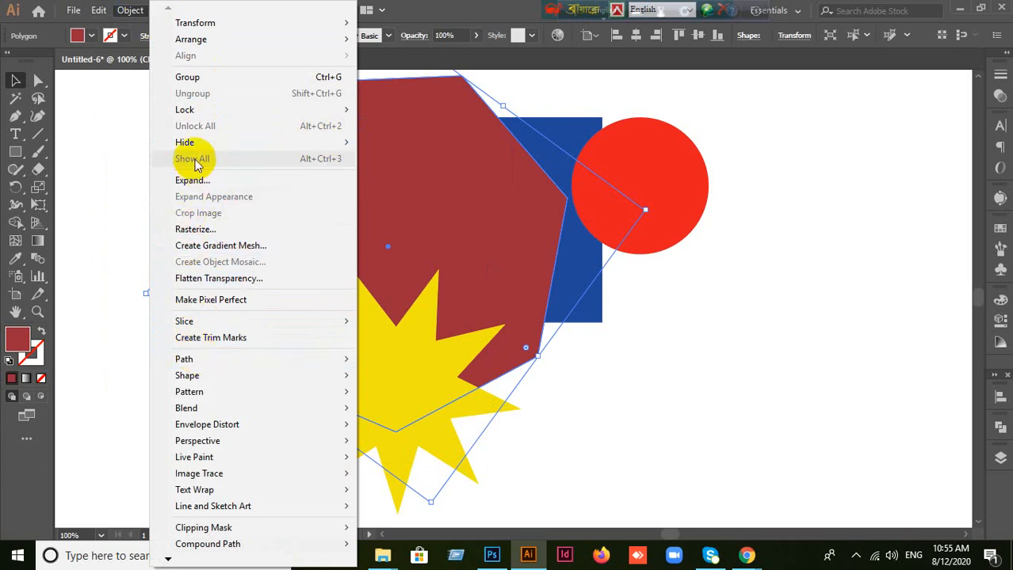
mouse_move(98, 13)
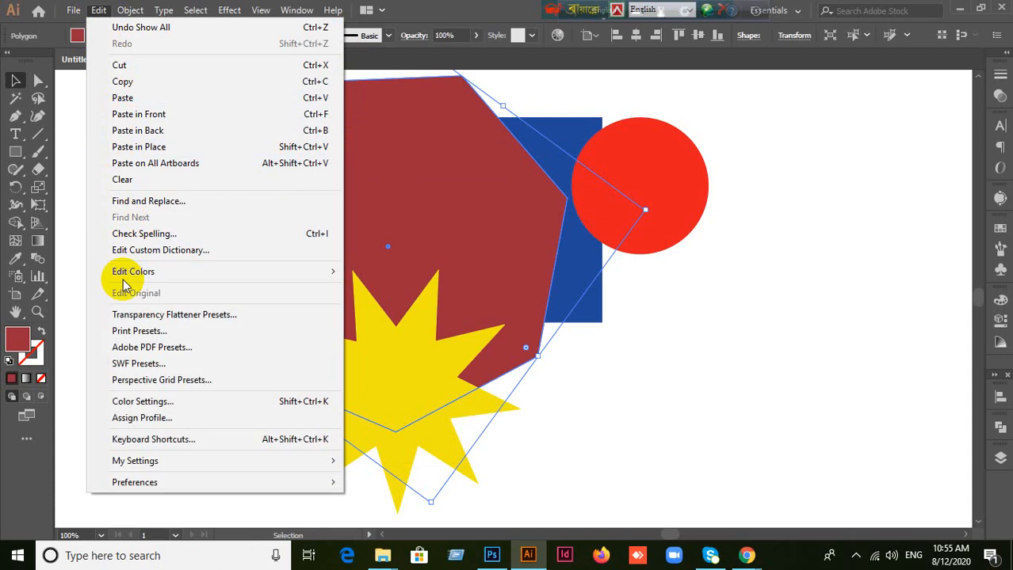
left_click(278, 267)
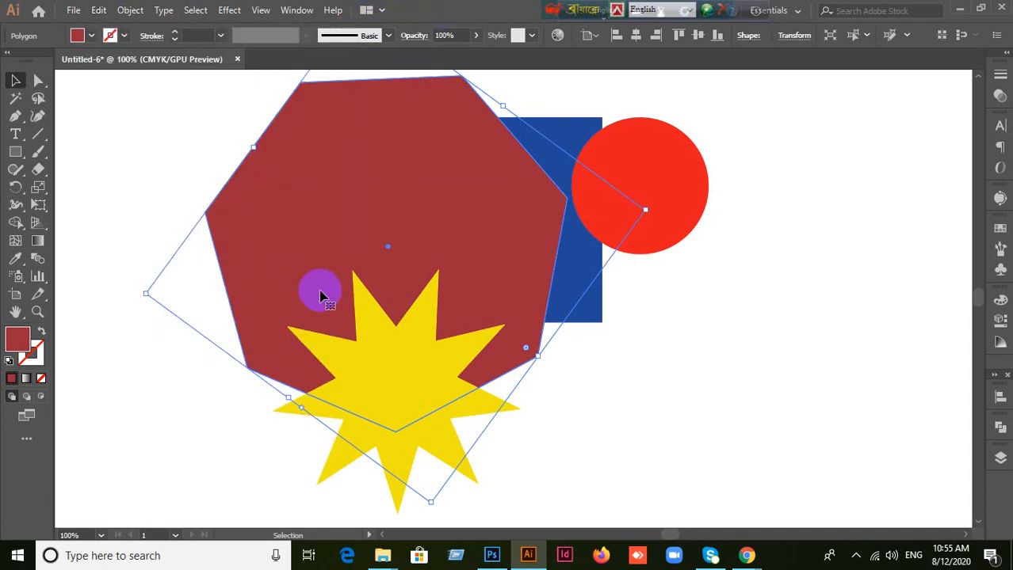
left_click(717, 334)
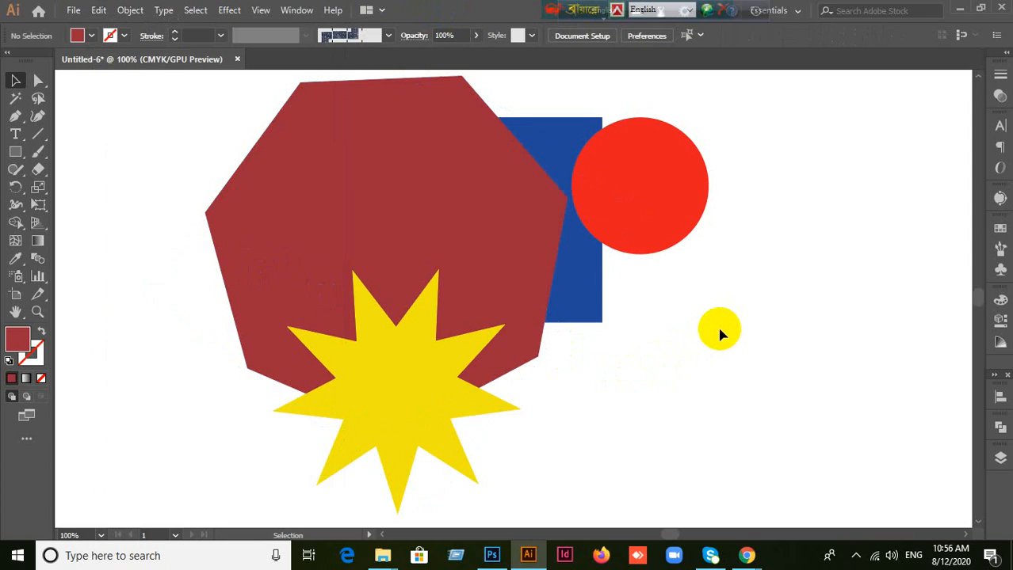
left_click(379, 117)
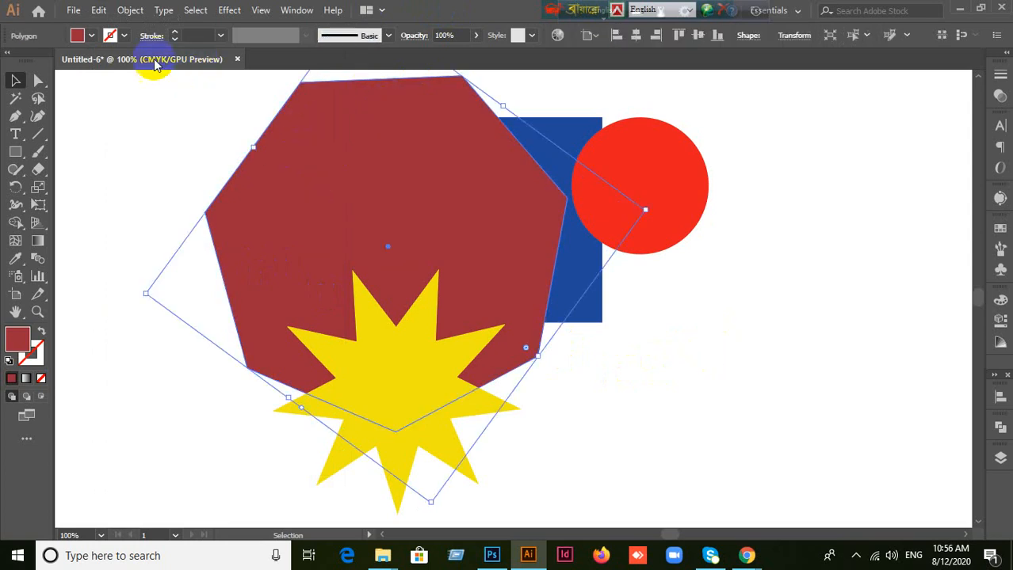
left_click(130, 10)
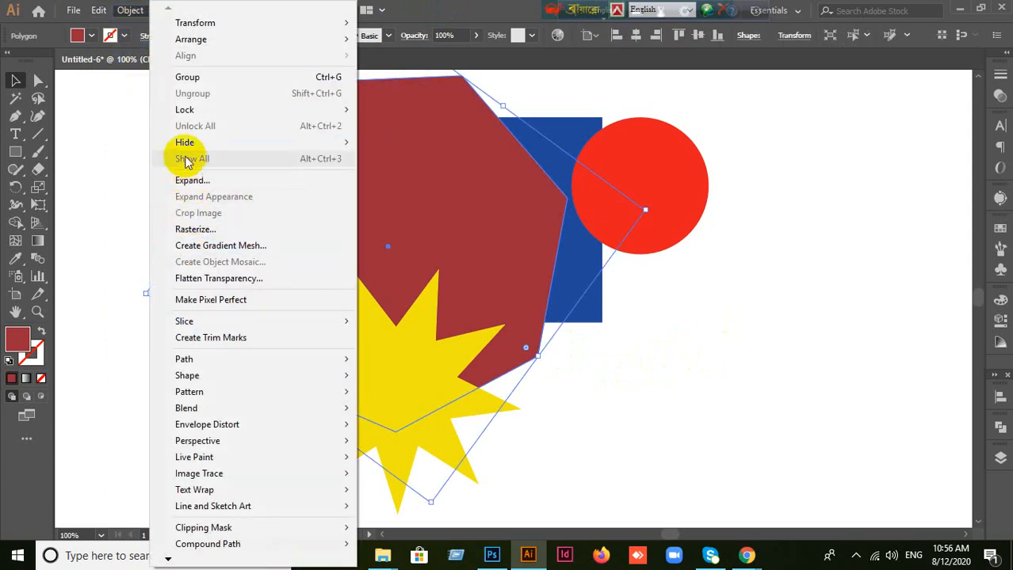
mouse_move(195, 116)
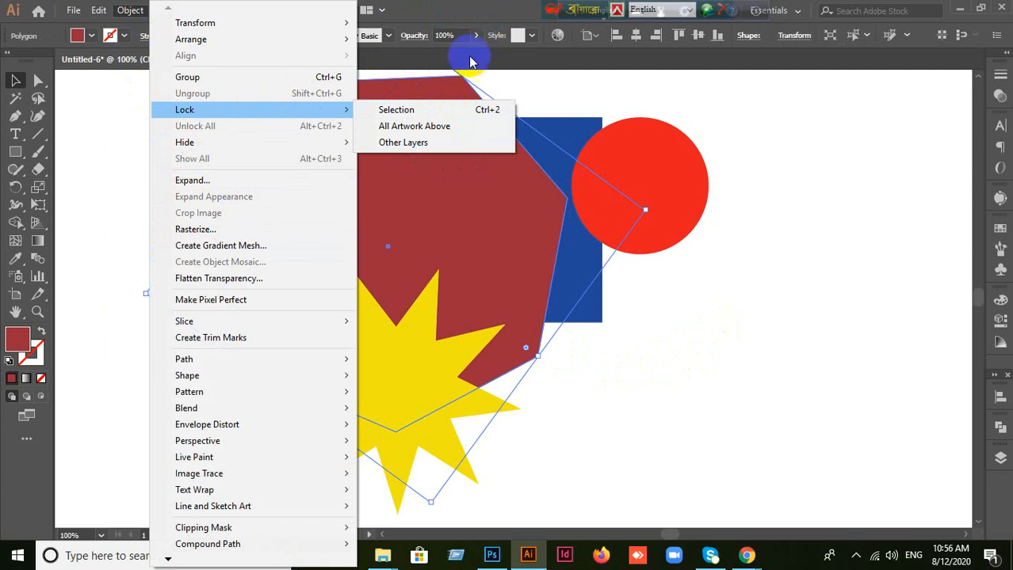
left_click(442, 10)
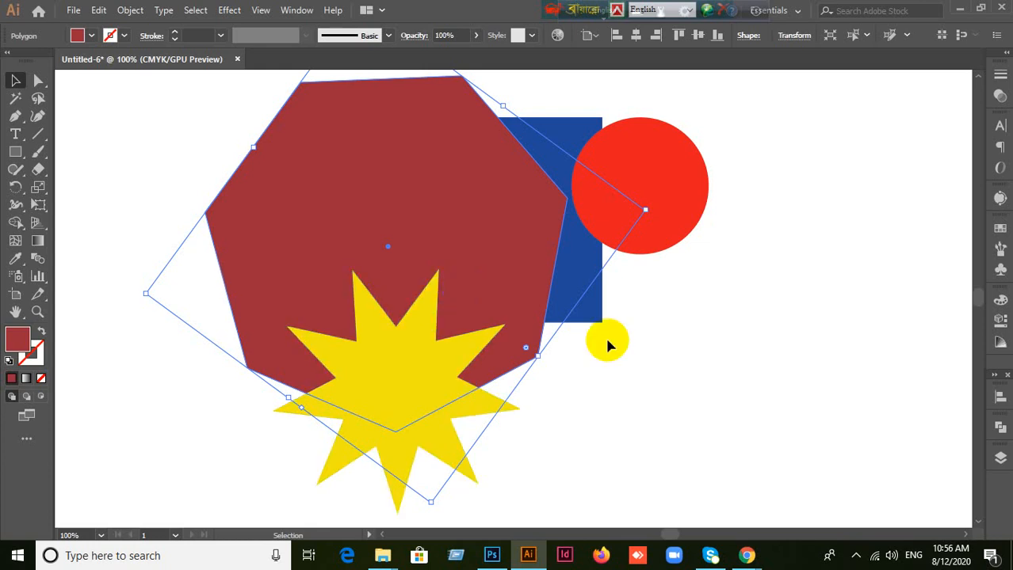
Step: Hide the dark red heptagon and the red circle one after the other
left_click(824, 361)
left_click(377, 193)
key("Delete")
left_click(644, 222)
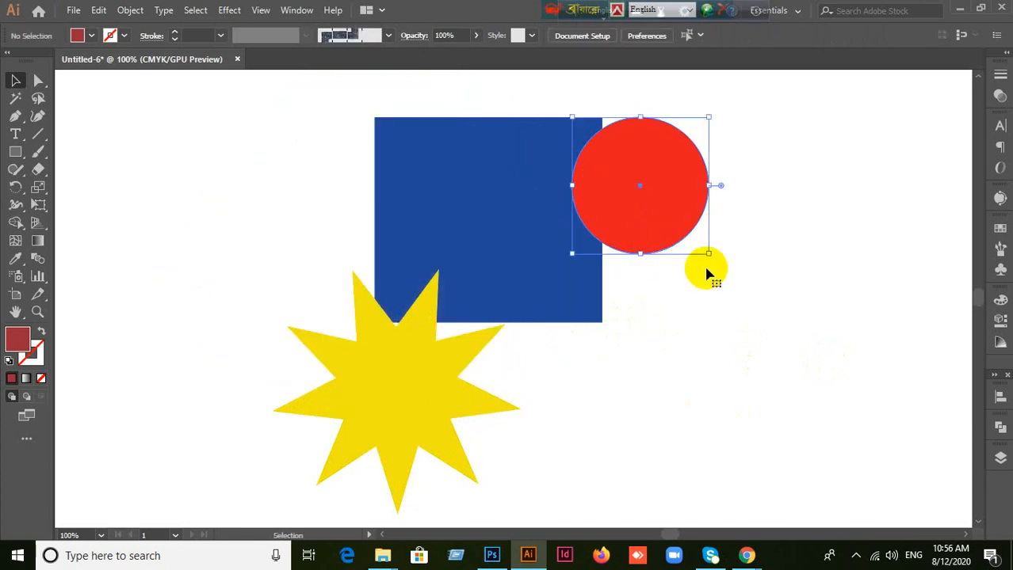
key("Delete")
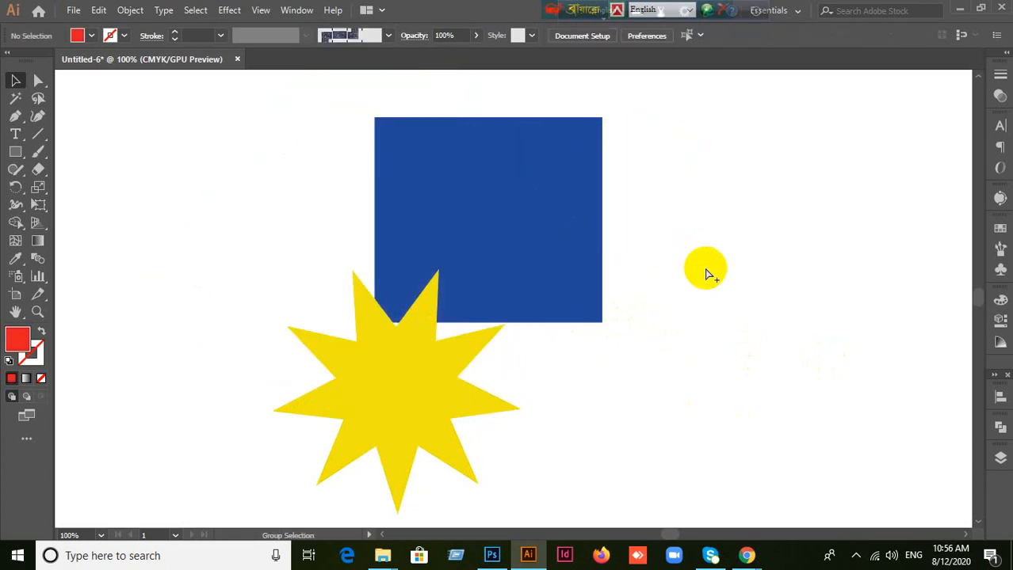
Step: Show all hidden objects to bring back the heptagon and the circle, and clear the selection
key("ctrl+z")
key("ctrl+z")
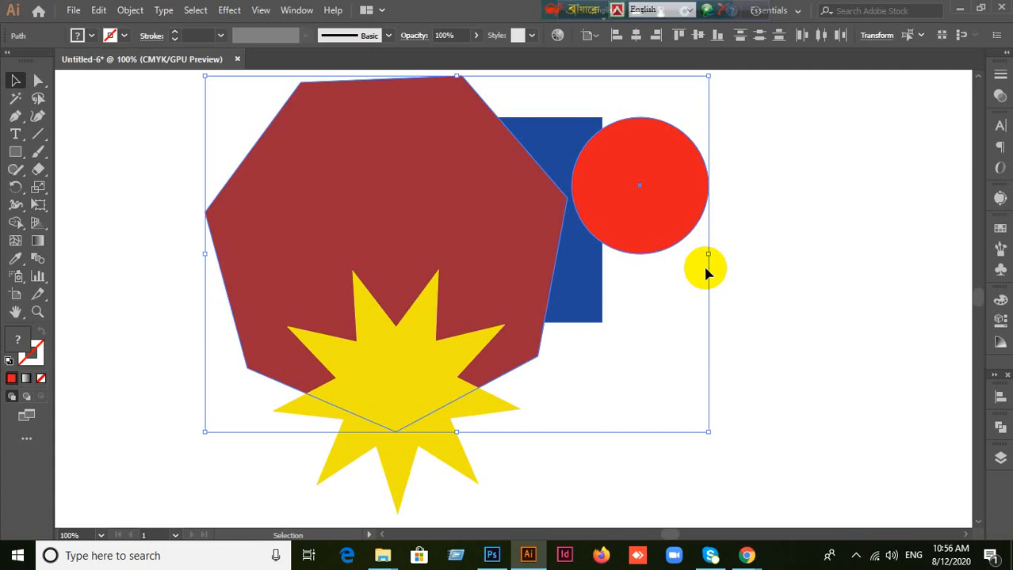
left_click(805, 314)
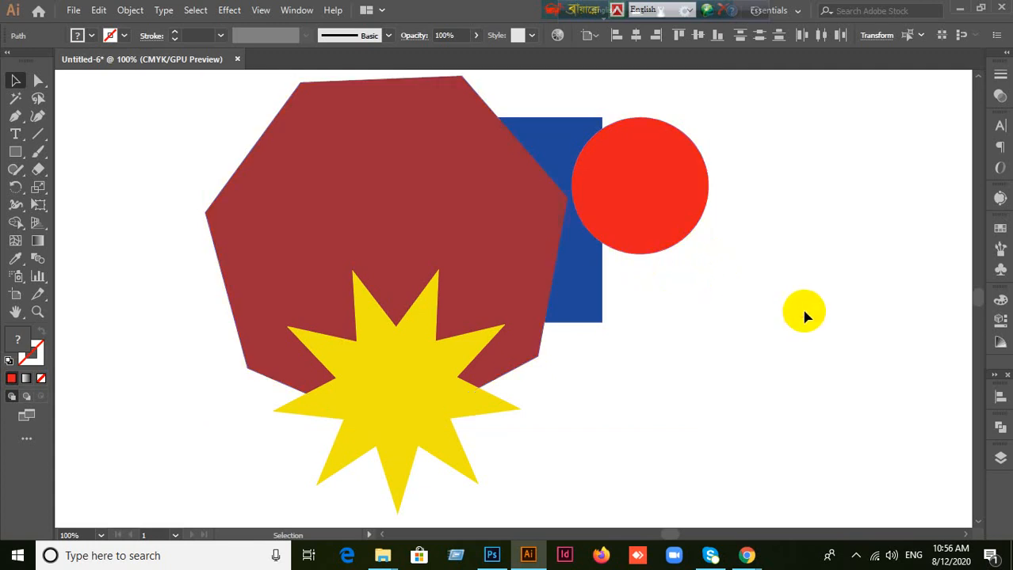
Step: Toggle the rulers on and off several times, leaving them displayed around the canvas
scroll(805, 314, "down", 1)
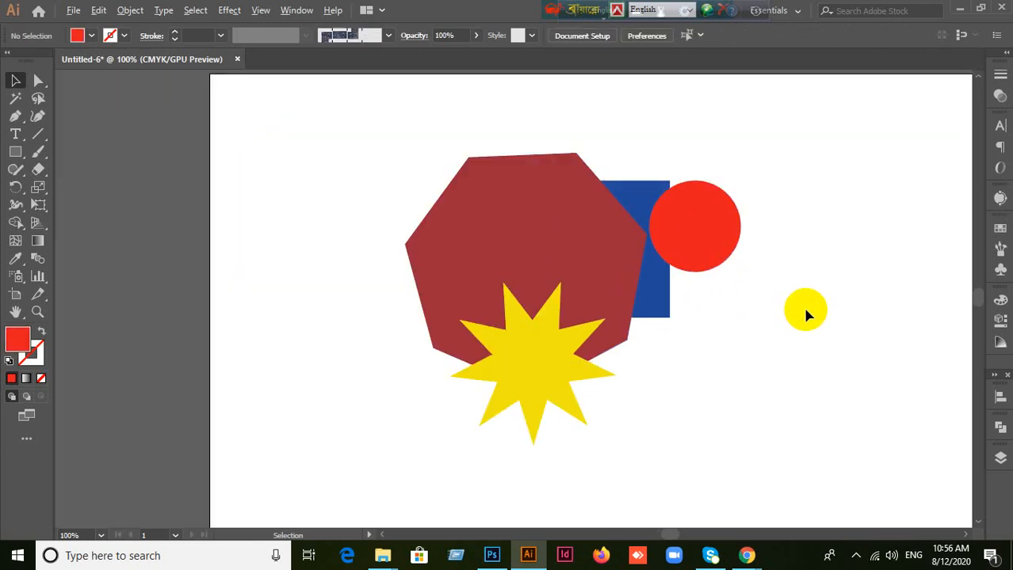
scroll(834, 310, "down", 2)
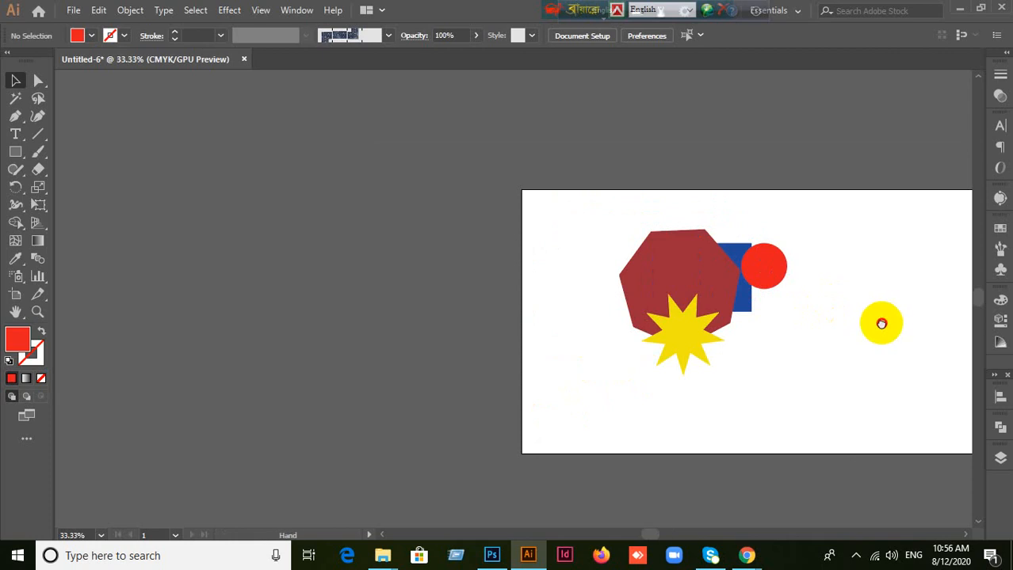
left_click_drag(877, 318, 607, 284)
scroll(618, 287, "up", 1)
scroll(619, 289, "down", 1)
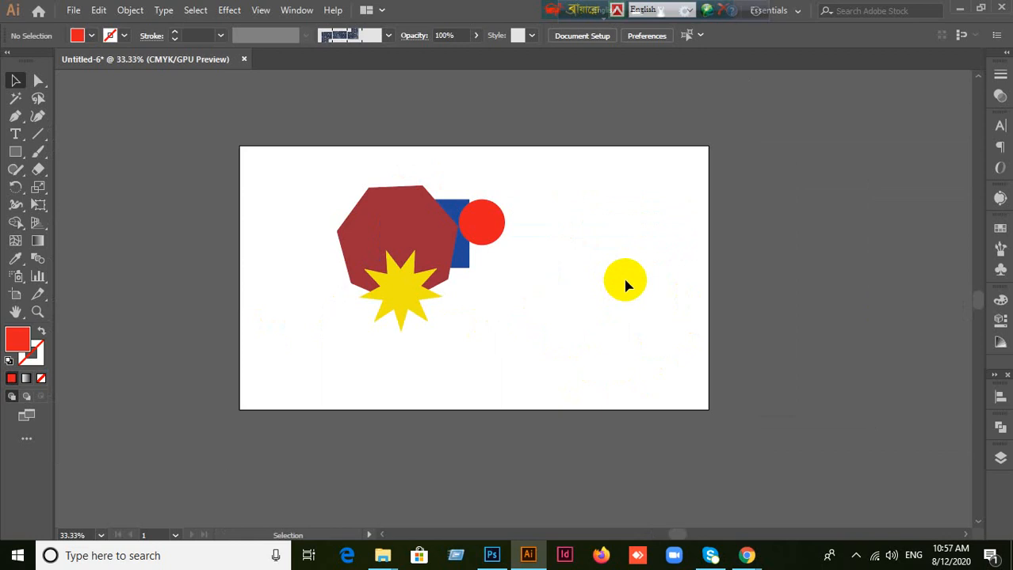
key("ctrl+r")
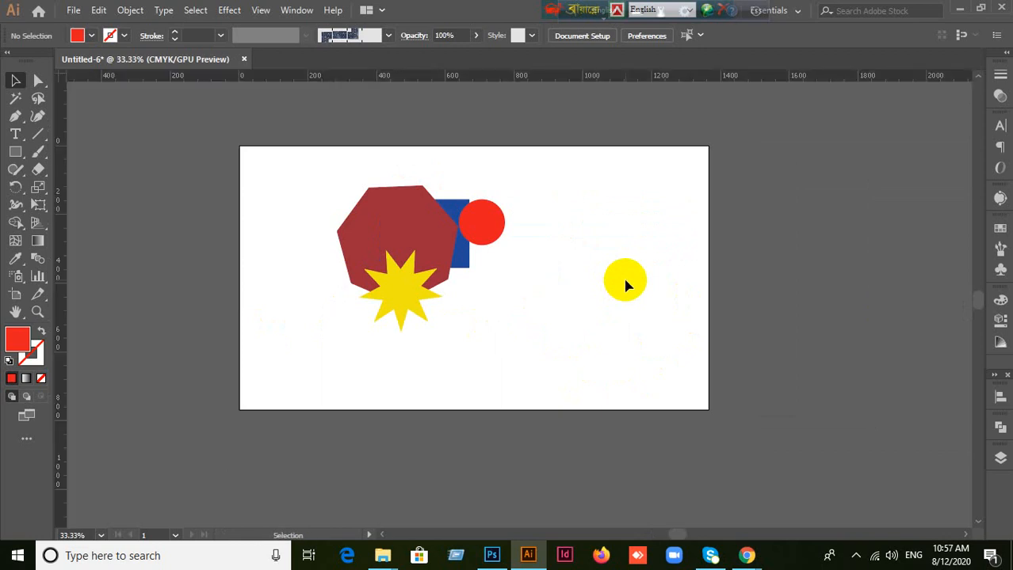
key("ctrl+r")
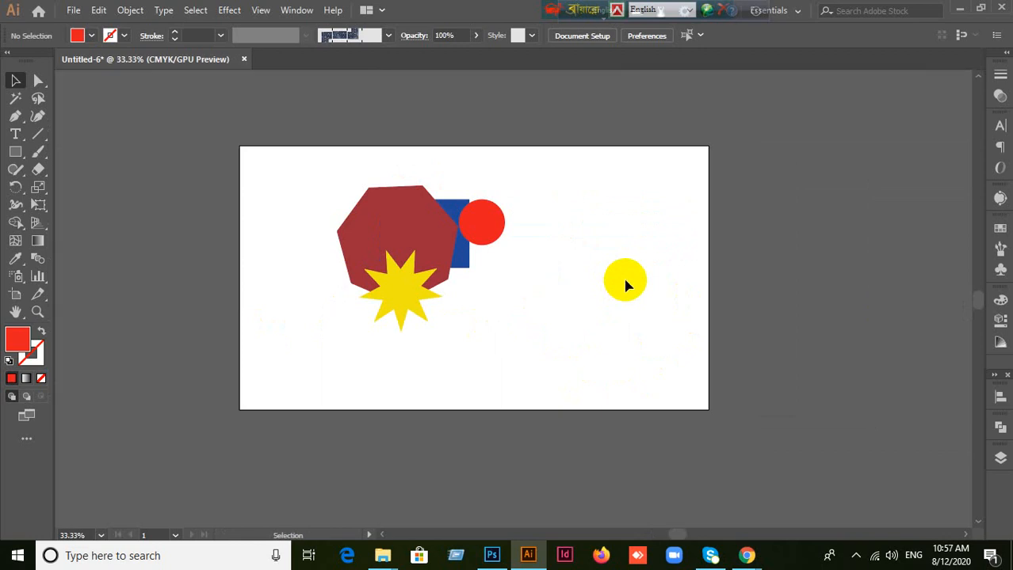
key("ctrl+r")
key("ctrl+r")
key("ctrl+r")
key("ctrl+r")
scroll(626, 285, "up", 1)
scroll(623, 285, "down", 2)
key("ctrl+r")
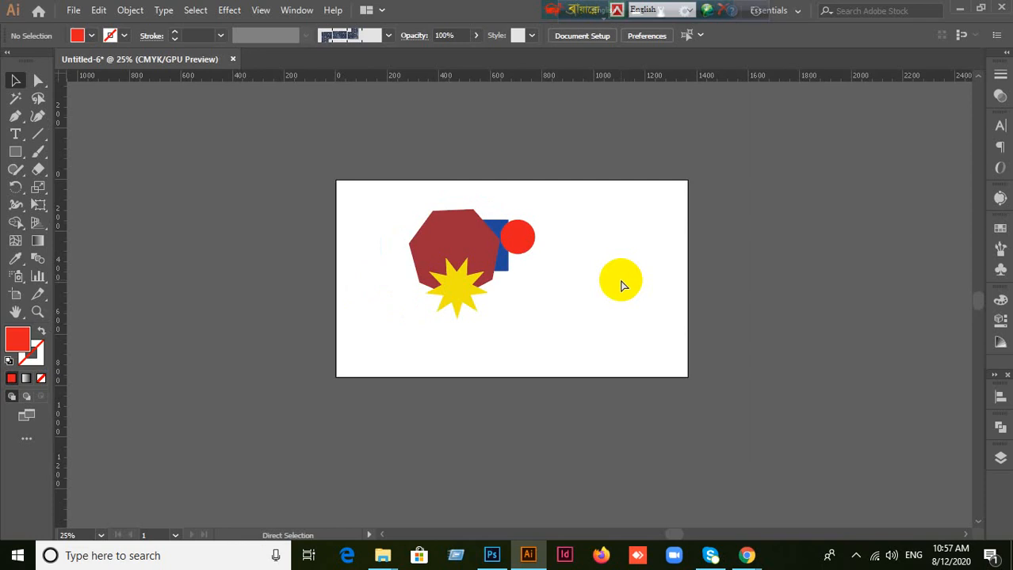
key("ctrl+r")
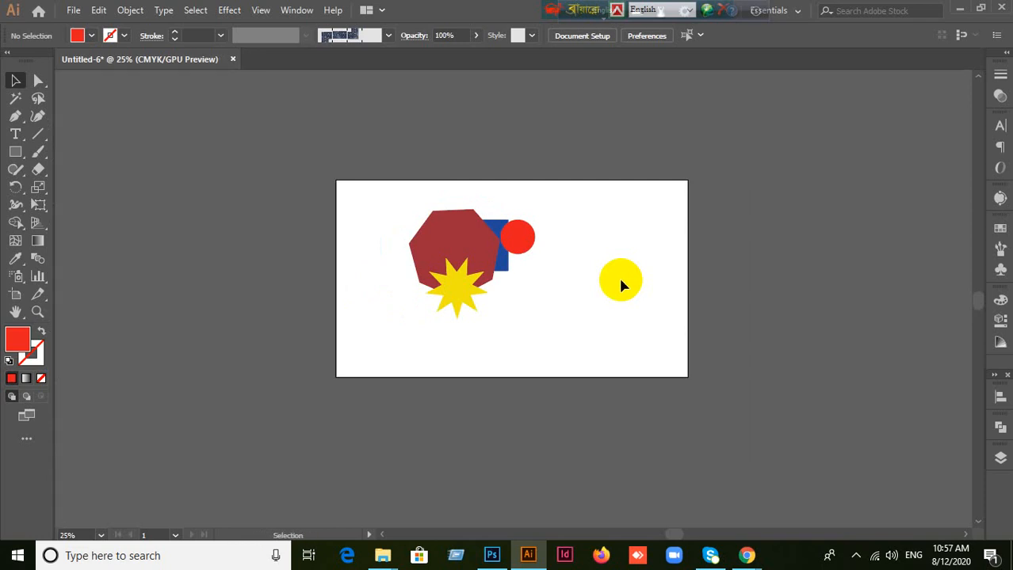
key("ctrl+r")
key("ctrl+r")
key("ctrl+r")
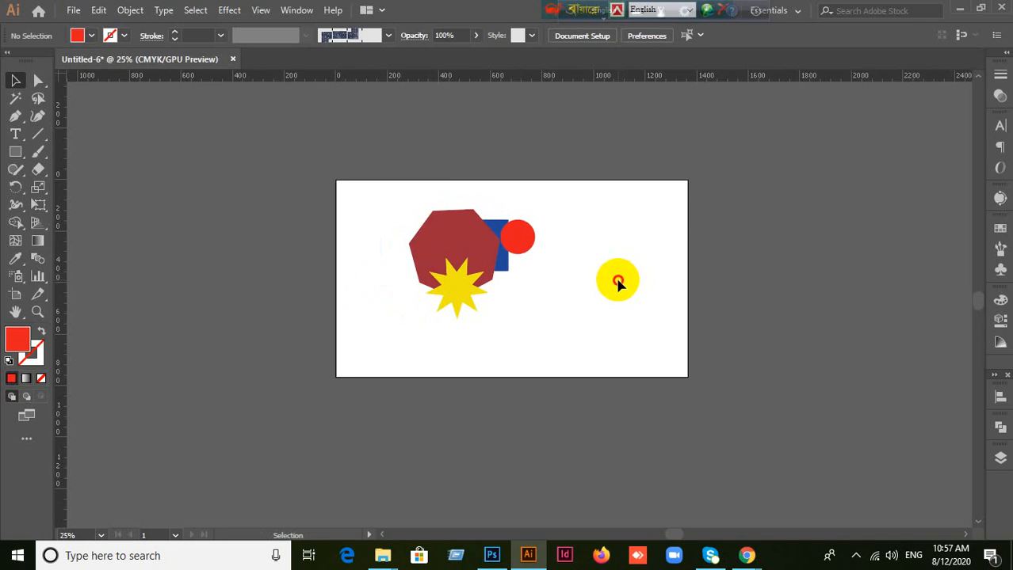
Step: Spread the shapes apart: circle to the artboard's right, rectangle near the center, heptagon at upper left and star below it
scroll(614, 279, "up", 1)
left_click_drag(493, 230, 635, 241)
left_click_drag(364, 233, 298, 207)
left_click_drag(402, 314, 339, 377)
left_click_drag(460, 248, 526, 292)
left_click_drag(350, 215, 400, 236)
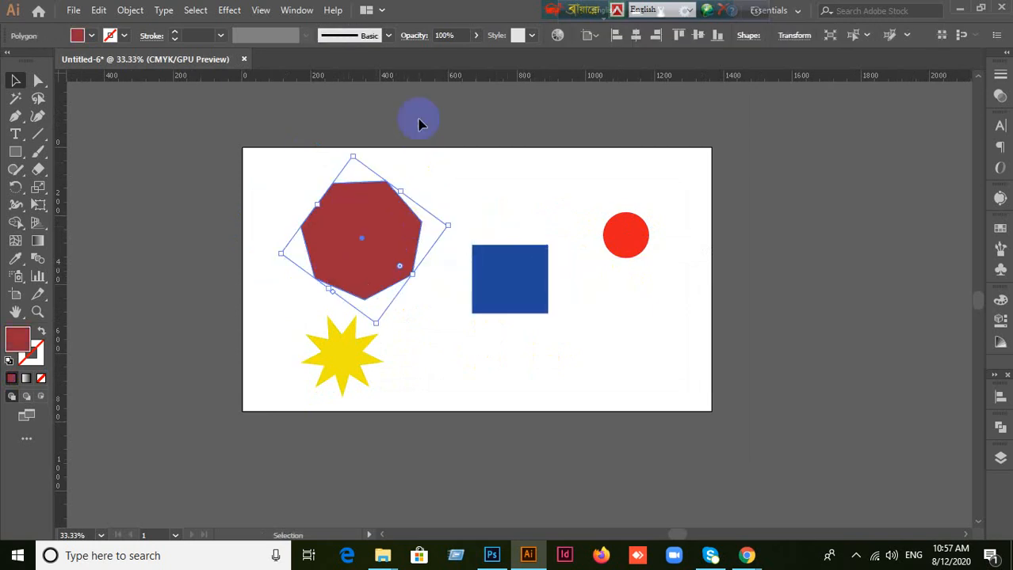
left_click(274, 100)
Step: Add a horizontal ruler guide and adjust it to run along the heptagon's top edge
left_click_drag(372, 78, 381, 184)
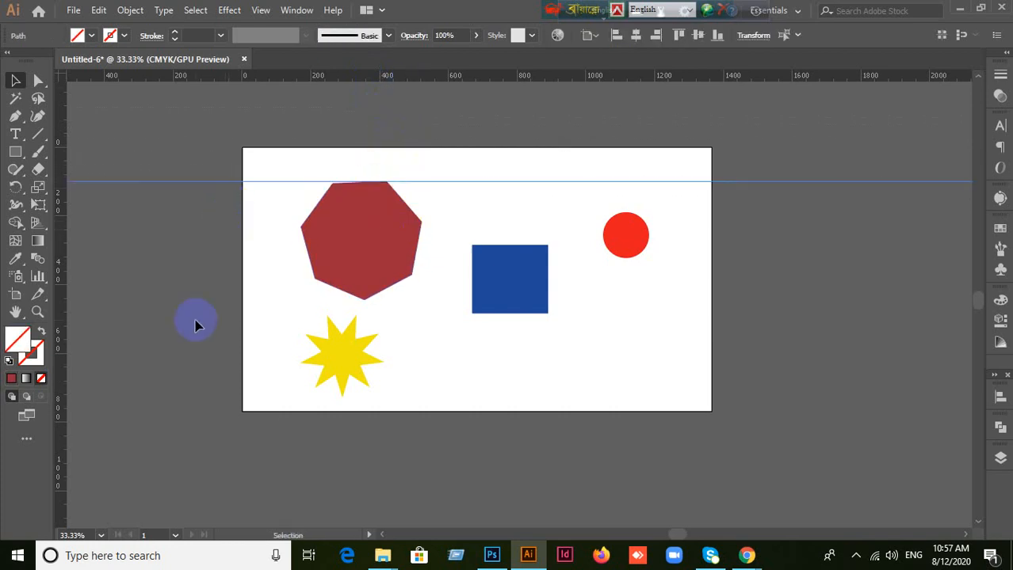
left_click_drag(250, 179, 356, 183)
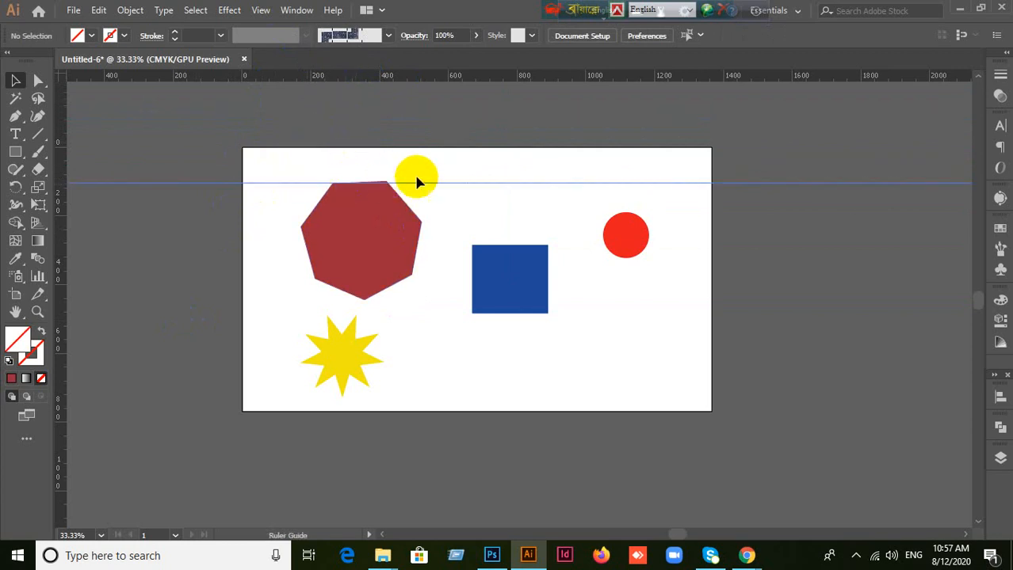
scroll(454, 197, "up", 5)
scroll(316, 211, "down", 1)
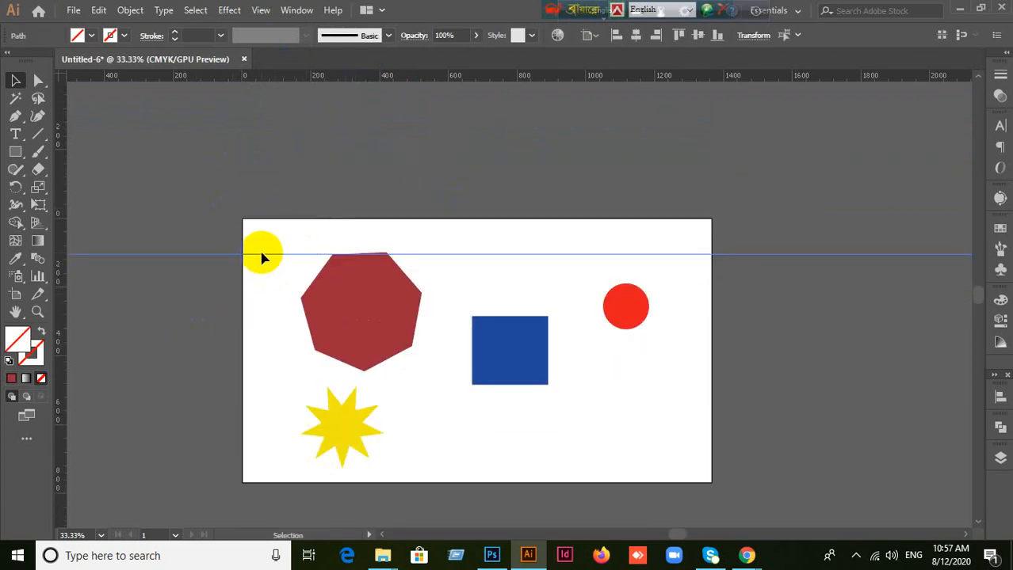
Step: Remove the horizontal guide from the heptagon's top edge and shift the heptagon slightly down and to the right
left_click_drag(264, 254, 292, 79)
scroll(264, 214, "up", 4)
scroll(420, 214, "down", 3)
scroll(556, 302, "down", 6)
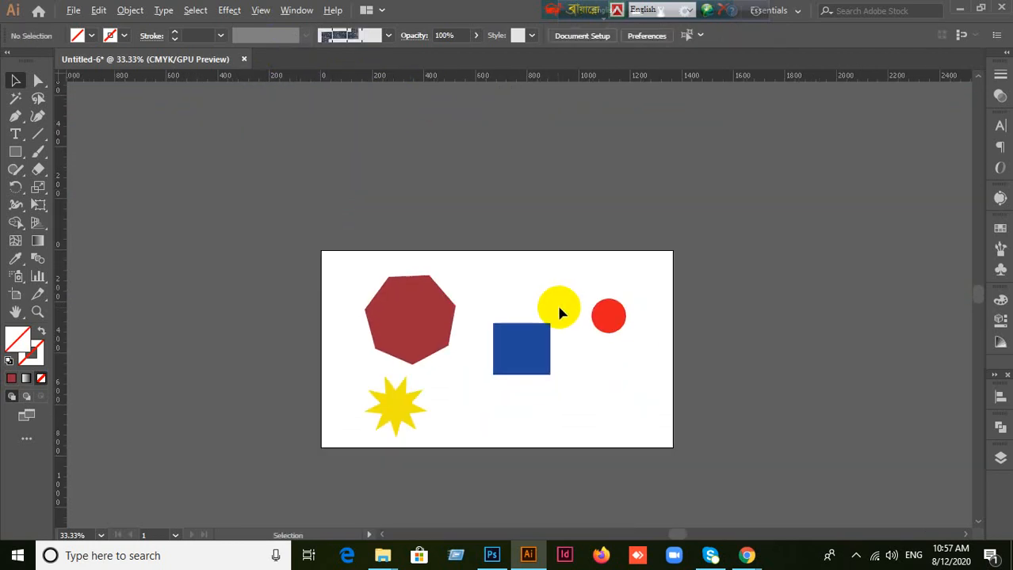
scroll(566, 305, "up", 2)
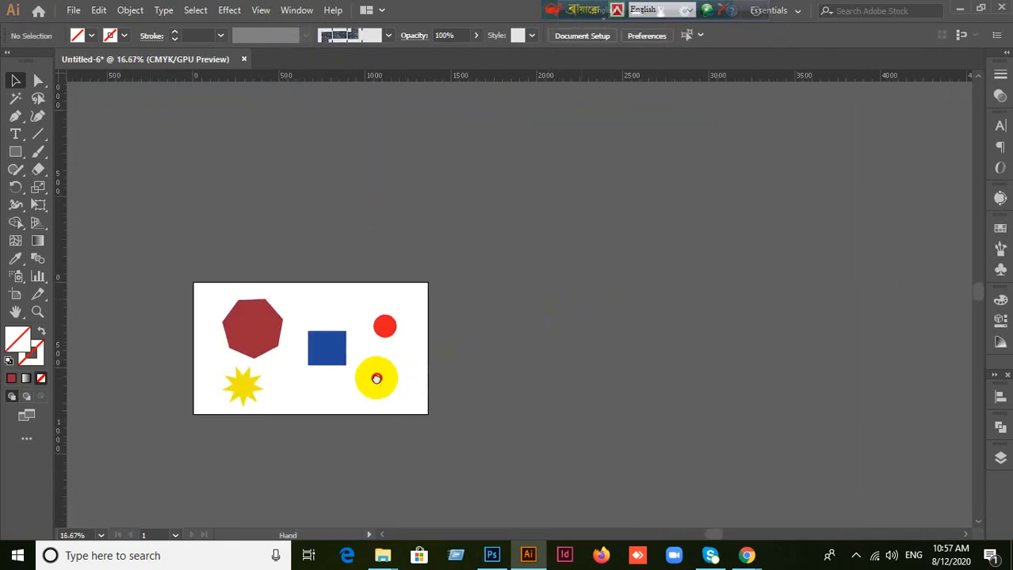
left_click_drag(376, 378, 556, 300)
scroll(530, 293, "up", 3)
scroll(528, 295, "down", 2)
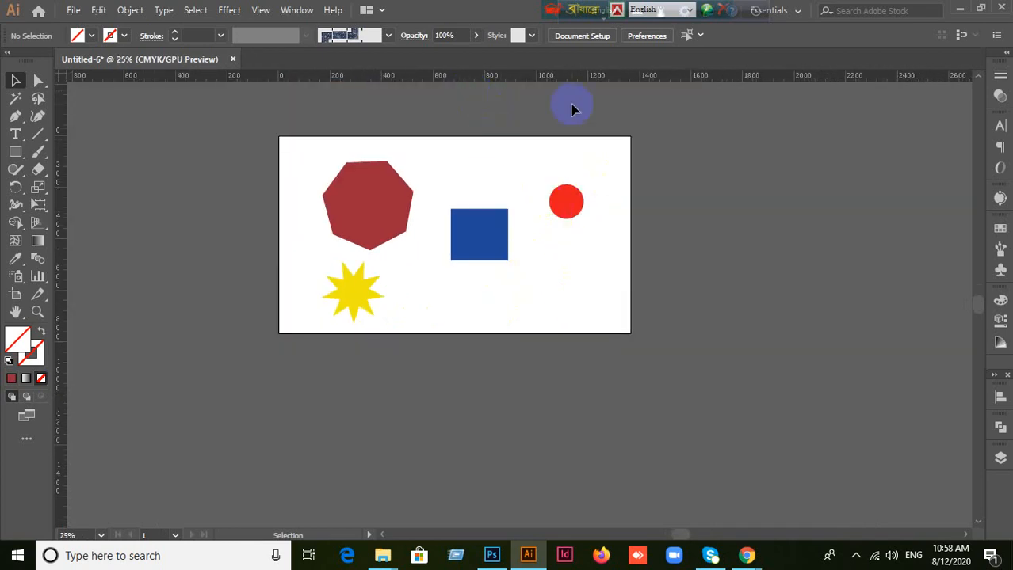
left_click_drag(371, 190, 388, 214)
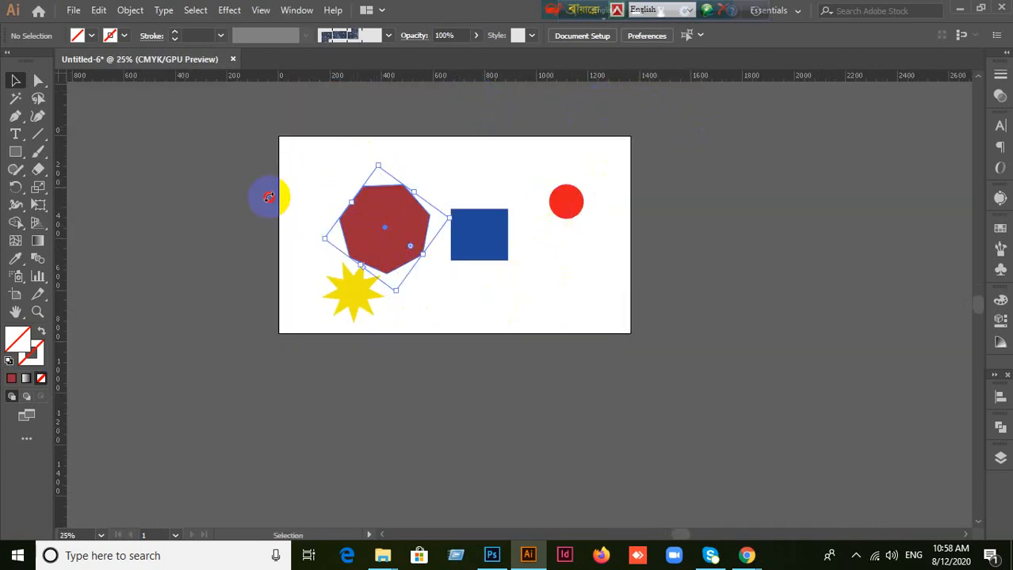
Step: Place a horizontal guide along the tops of the heptagon and circle, and remove it by returning it to the ruler
left_click(765, 181)
left_click_drag(678, 78, 565, 181)
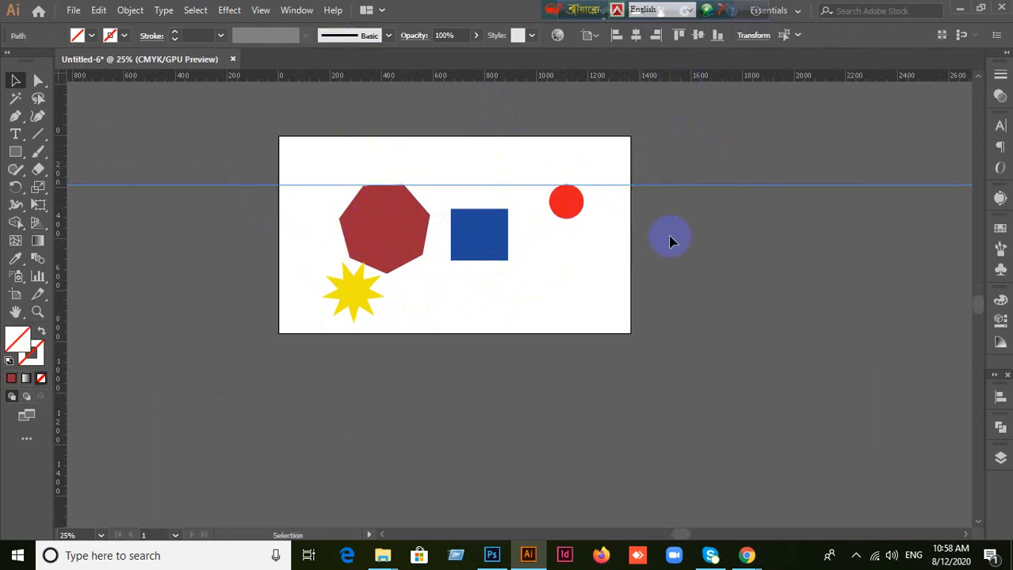
scroll(667, 238, "up", 2)
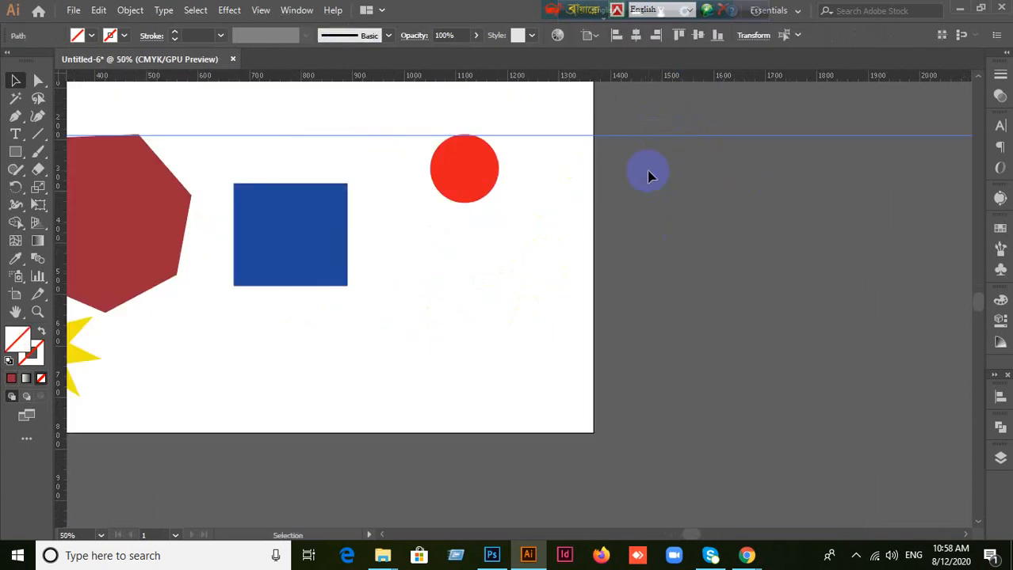
right_click(641, 200)
left_click(542, 251)
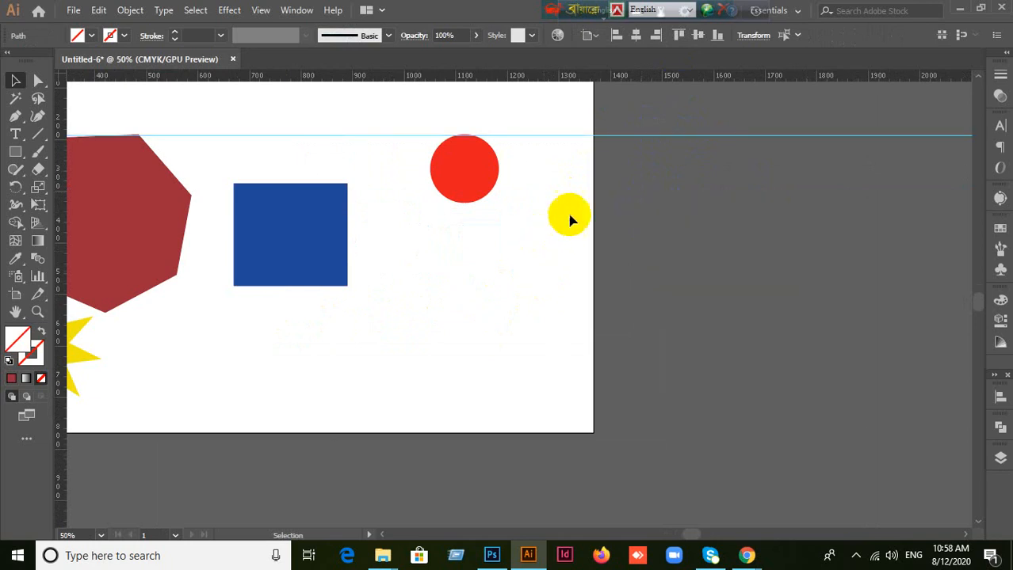
left_click_drag(582, 139, 585, 90)
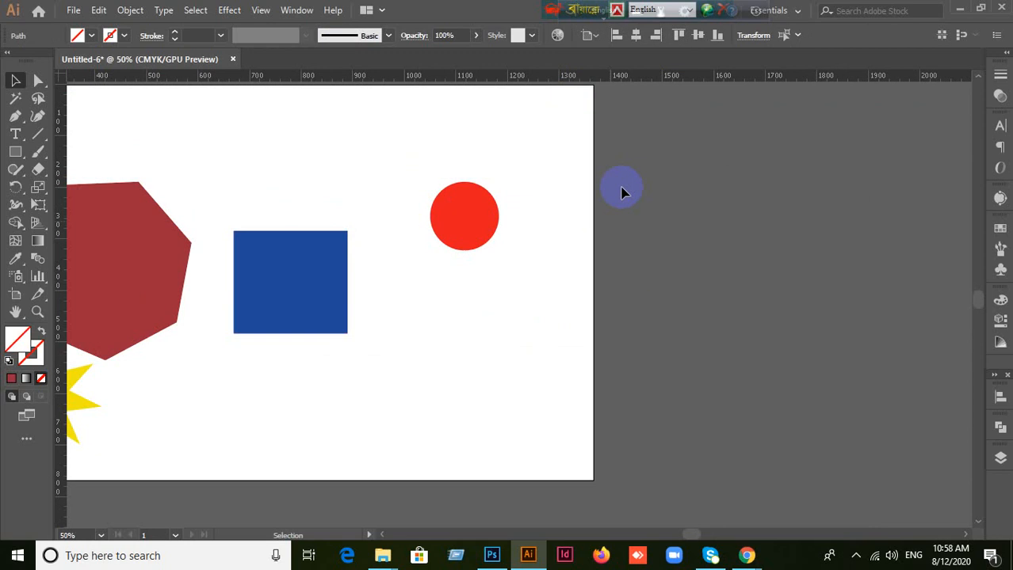
Step: Move the heptagon down and to the right so it overlaps the rectangle's lower-left corner
scroll(623, 192, "down", 5)
scroll(623, 192, "down", 3)
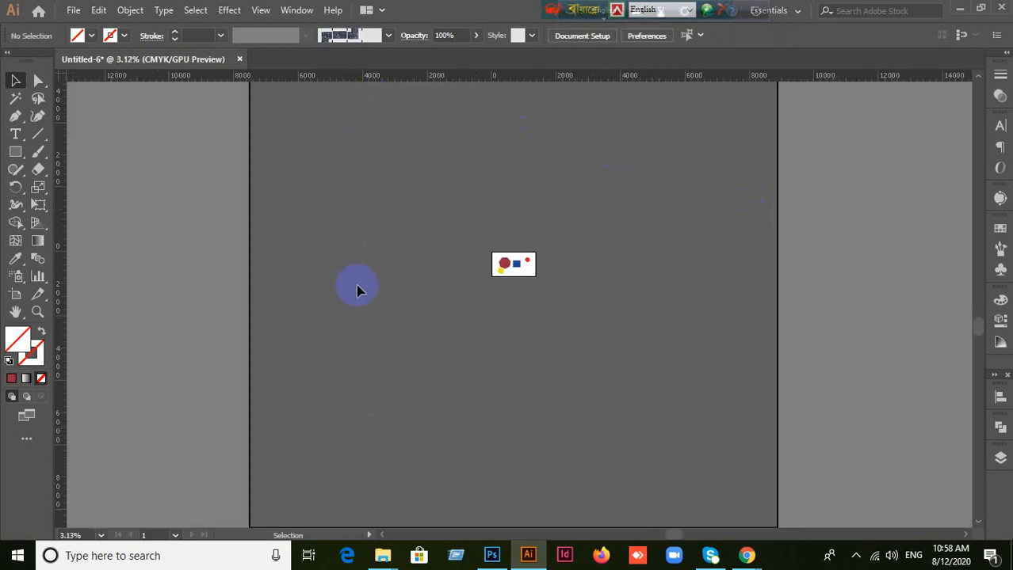
scroll(686, 306, "up", 4)
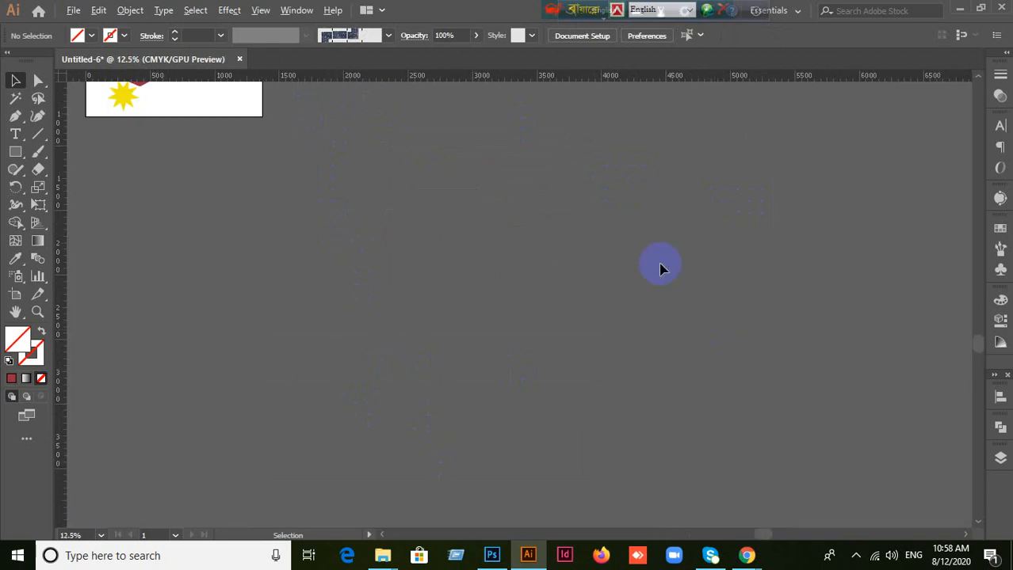
left_click_drag(451, 212, 780, 446)
scroll(607, 344, "up", 3)
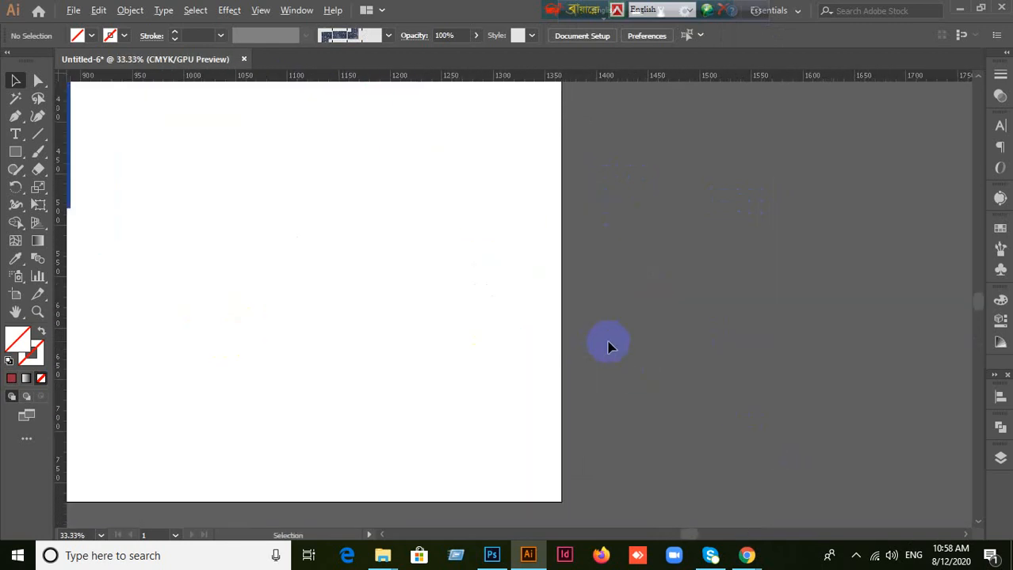
left_click_drag(781, 361, 925, 401)
scroll(650, 368, "down", 2)
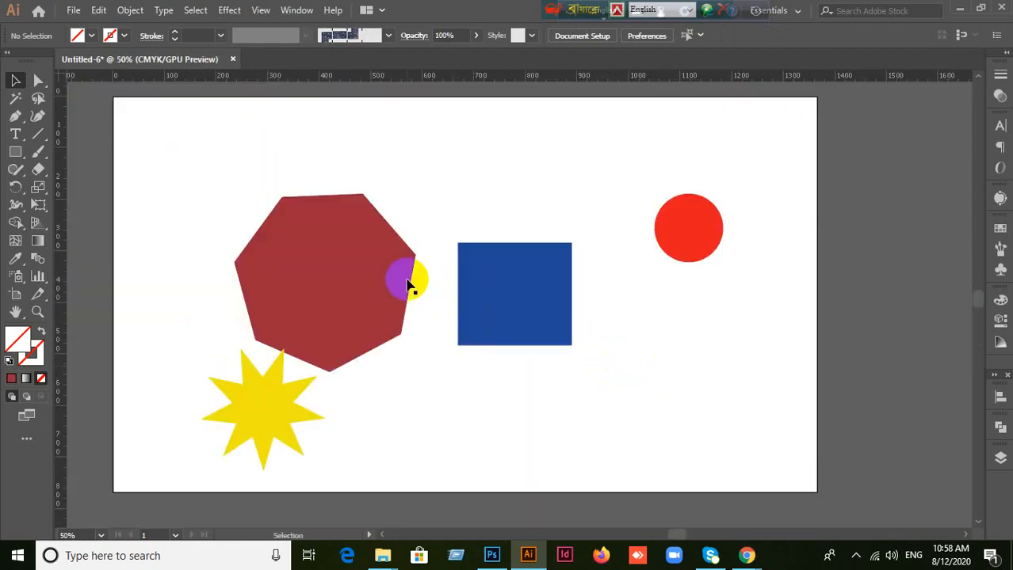
left_click_drag(367, 271, 445, 350)
Step: Add a horizontal guide near the circle's top edge and remove it again
left_click_drag(670, 78, 756, 73)
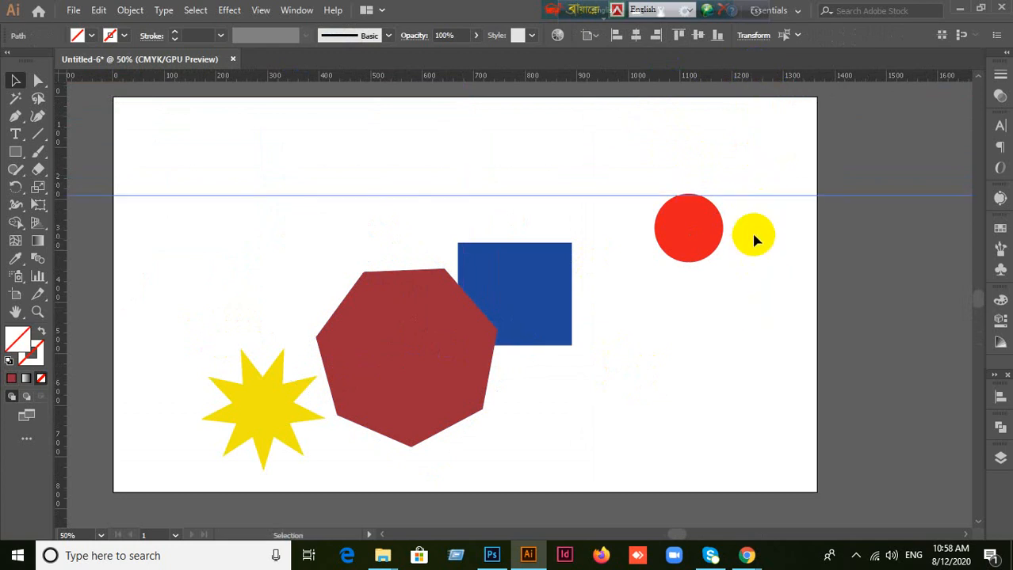
left_click_drag(767, 228, 744, 214)
Step: Place a horizontal ruler guide along the top edge of the red circle
scroll(744, 214, "down", 2, "alt")
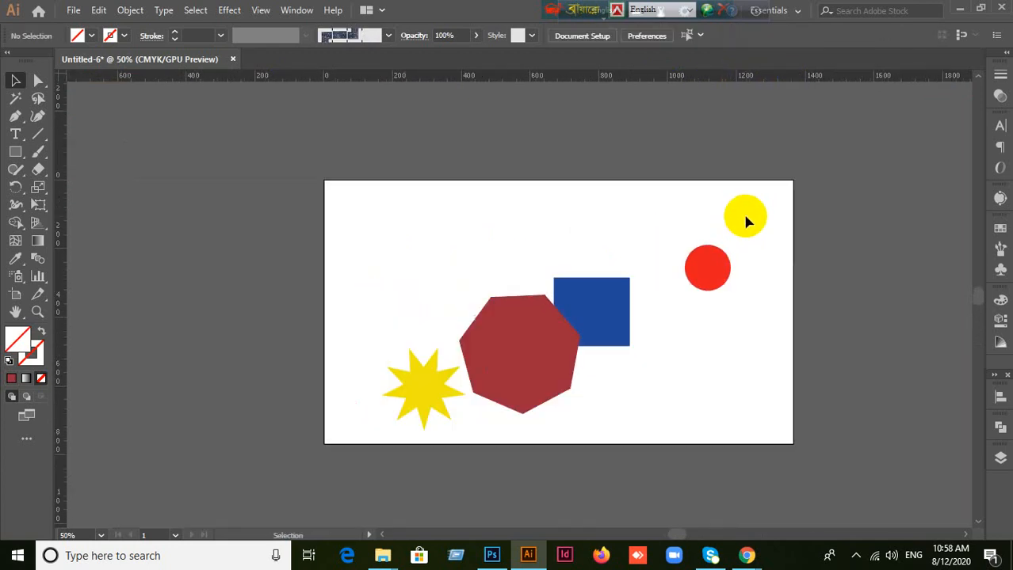
scroll(745, 225, "up", 3, "alt")
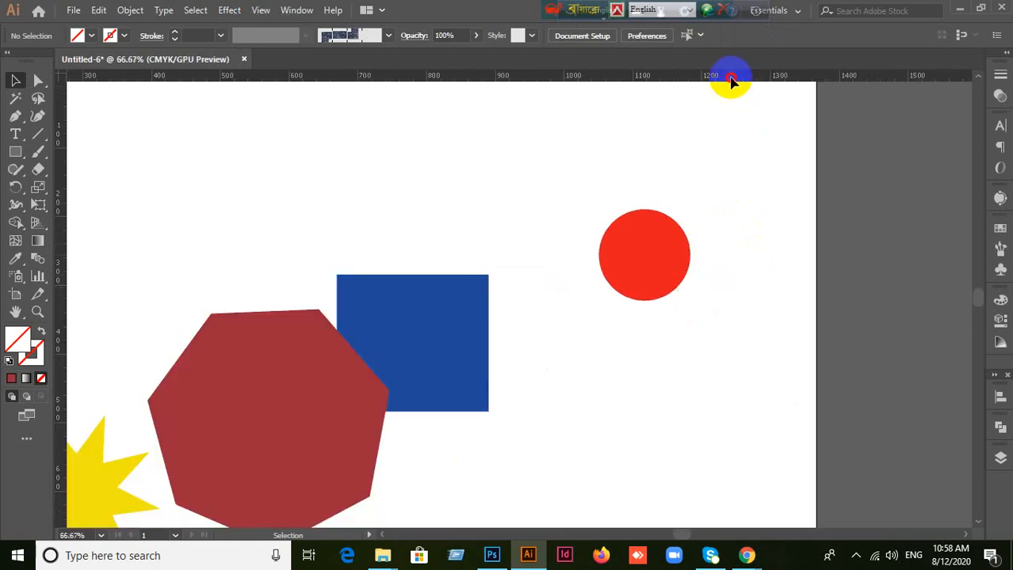
left_click_drag(729, 77, 724, 211)
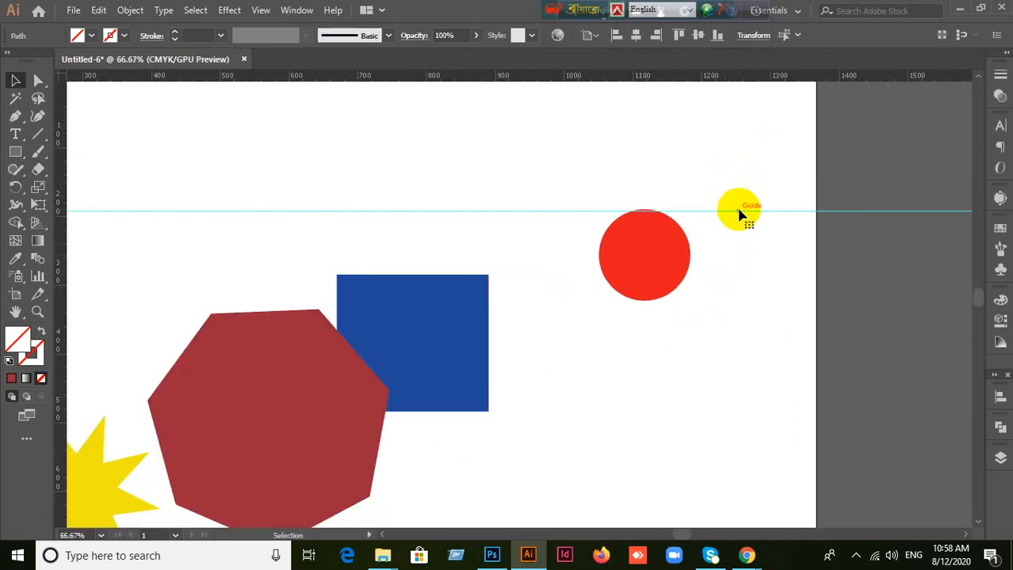
right_click(739, 212)
left_click(732, 279)
Step: Select the guide at the circle's top edge, delete it, and undo the deletion
left_click_drag(753, 193, 766, 276)
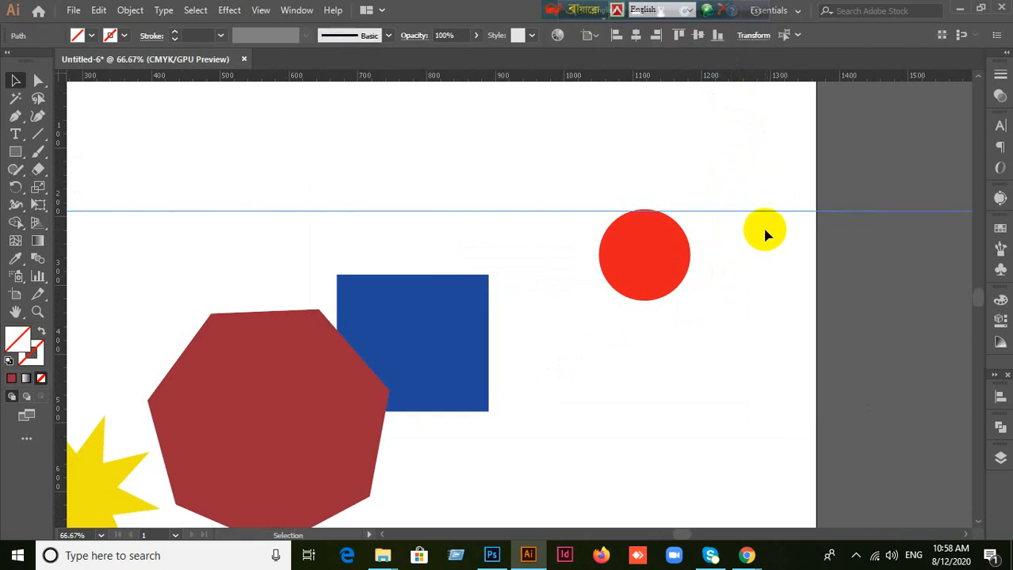
key("Delete")
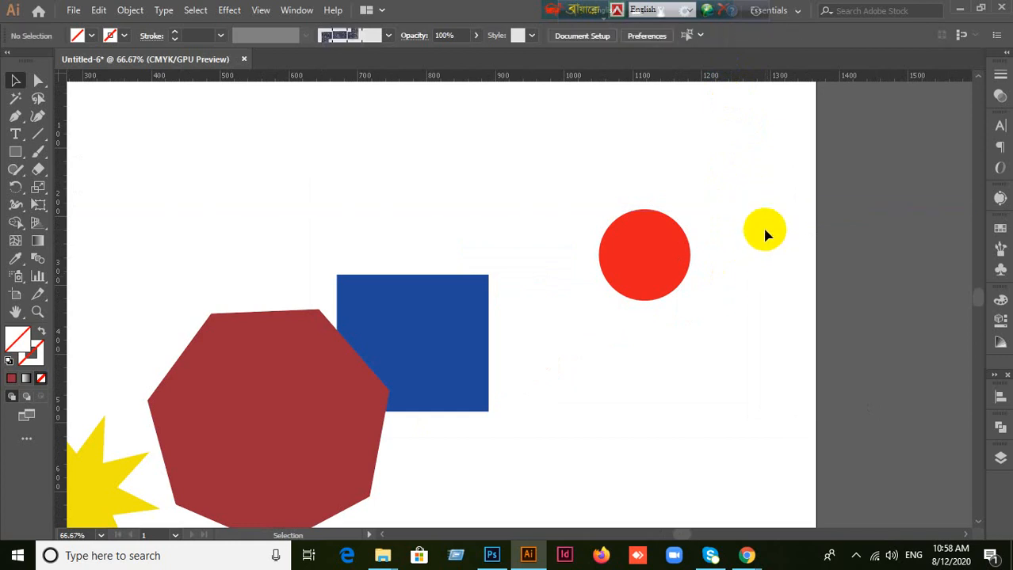
key("ctrl+z")
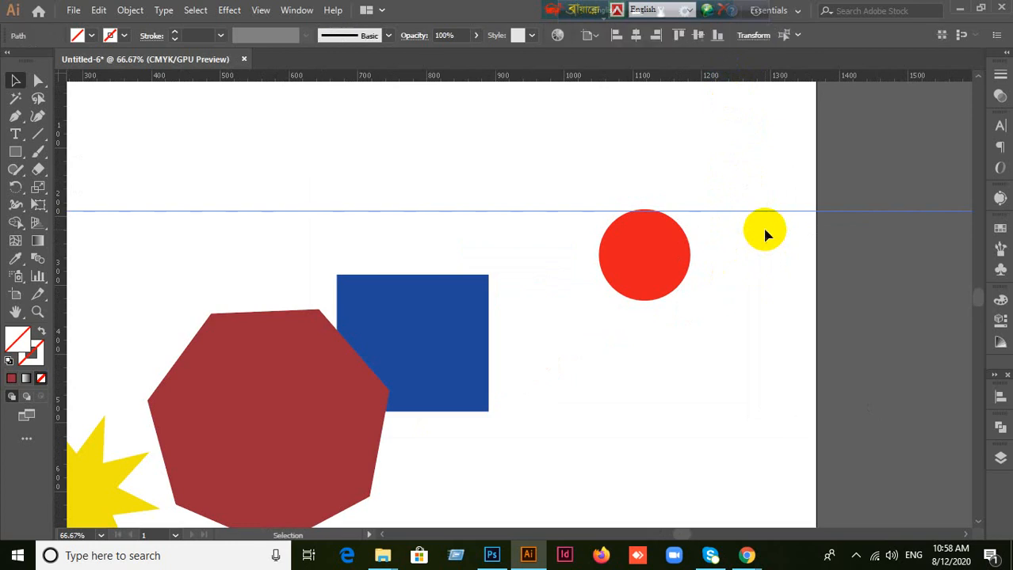
Step: Clear the selection, hide the guides, and show them again
left_click(848, 276)
left_click(740, 184)
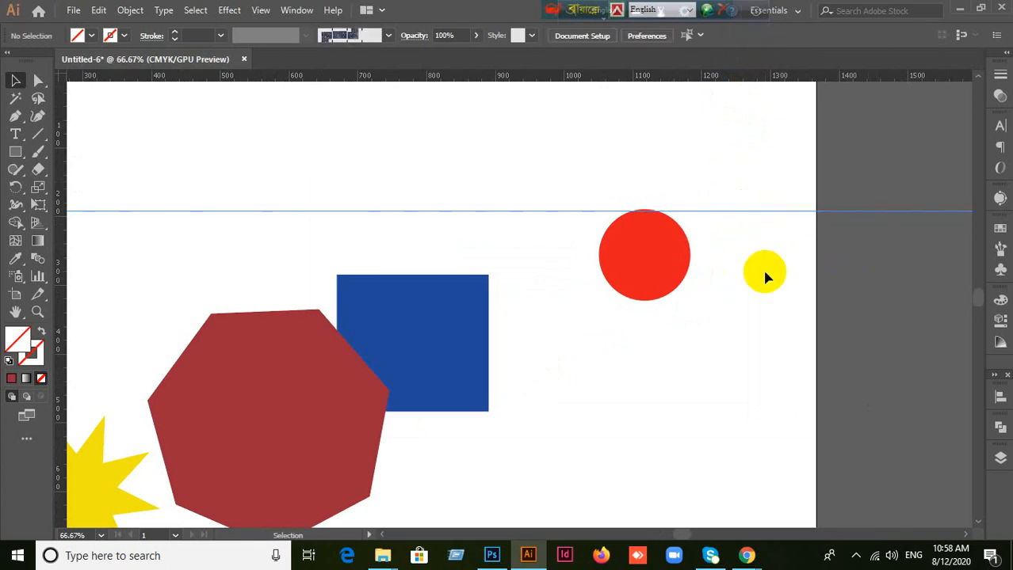
key("ctrl+semicolon")
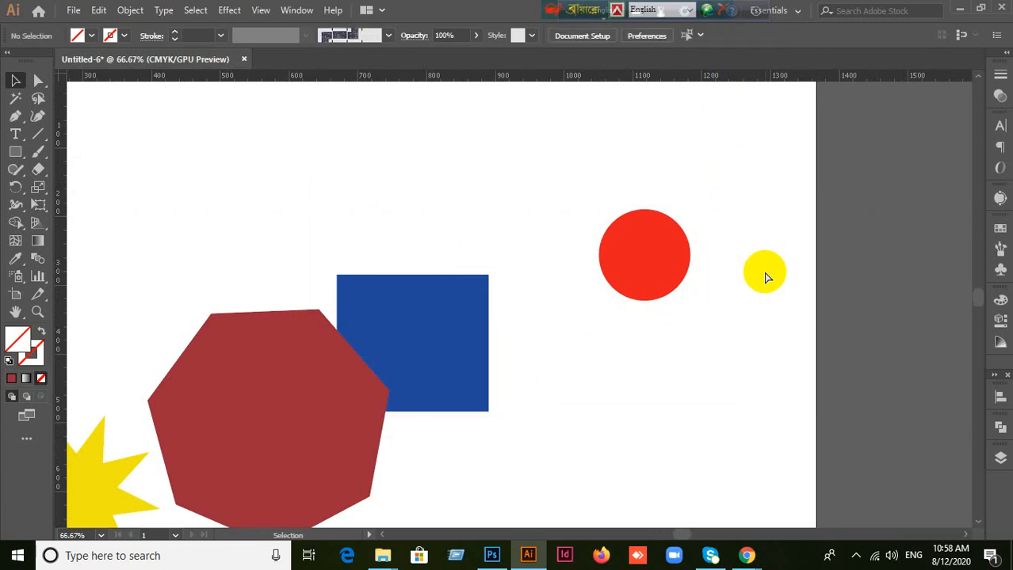
key("ctrl+semicolon")
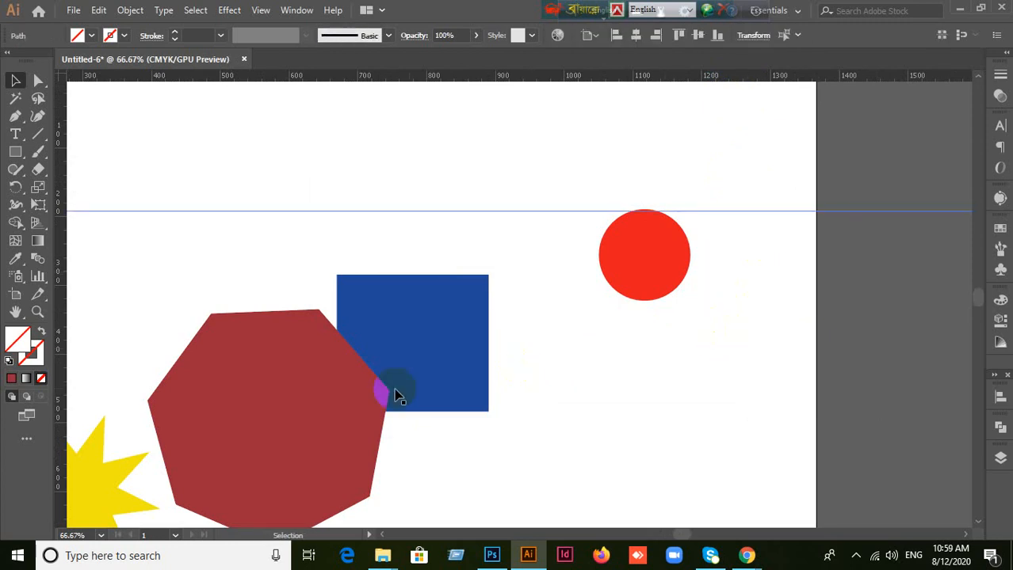
Step: Move the blue rectangle up and right until its top edge meets the guide, and lower the circle slightly below it
left_click(448, 351)
left_click_drag(448, 351, 517, 287)
left_click_drag(648, 276, 648, 285)
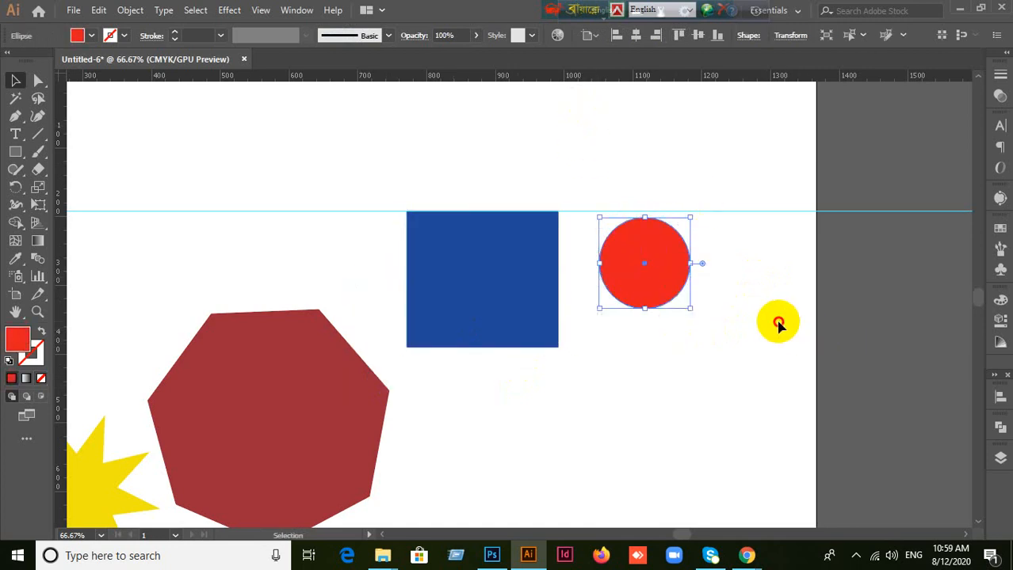
Step: Add a second horizontal guide along the blue rectangle's bottom edge
left_click(655, 106)
left_click_drag(649, 77, 590, 346)
Step: Move the rectangle together with both guides up and to the left, and shift the circle up and right between the guides
left_click(16, 80)
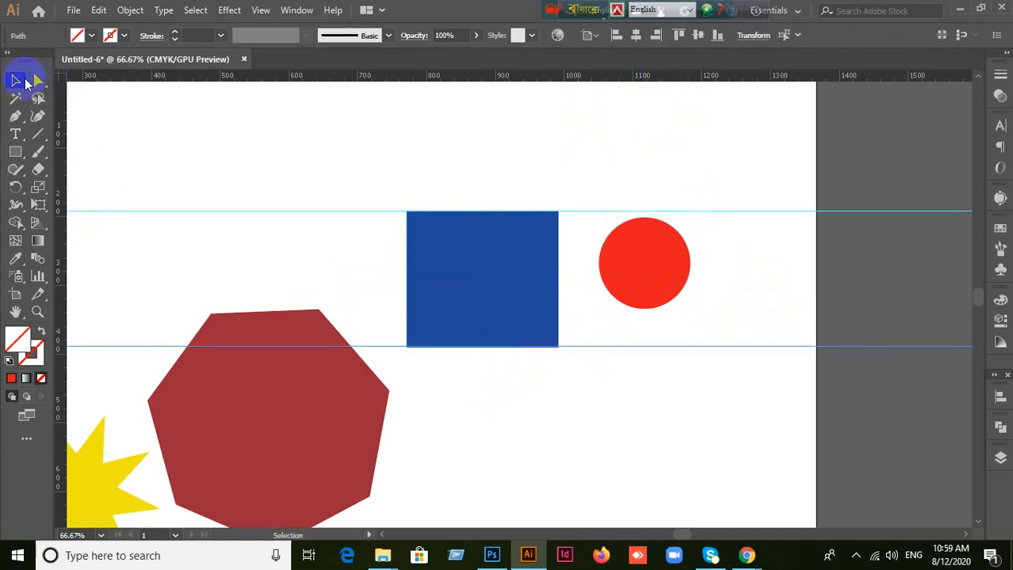
left_click_drag(374, 168, 517, 367)
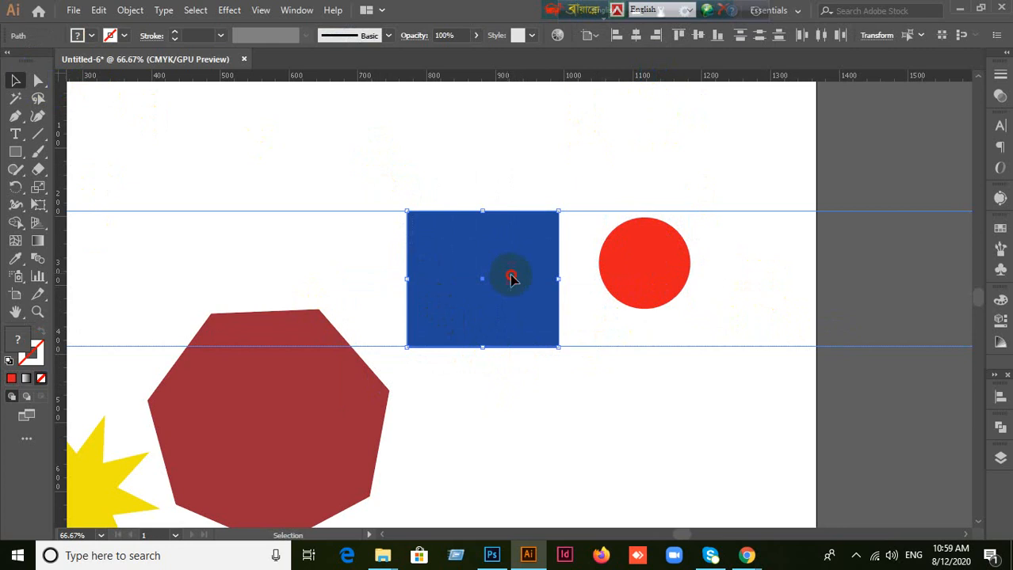
left_click_drag(509, 277, 466, 242)
left_click(561, 406)
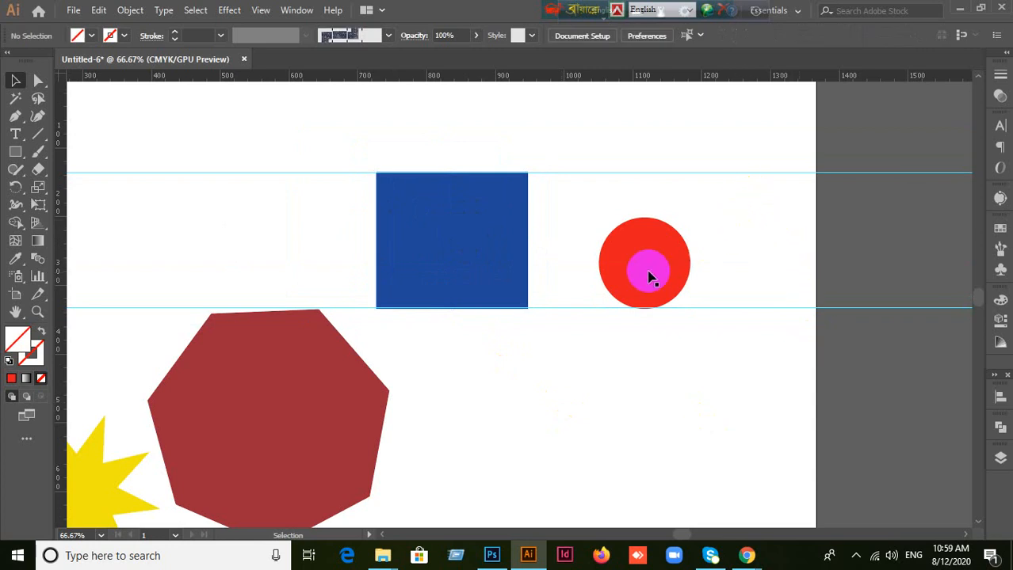
left_click_drag(652, 274, 679, 256)
left_click(787, 244)
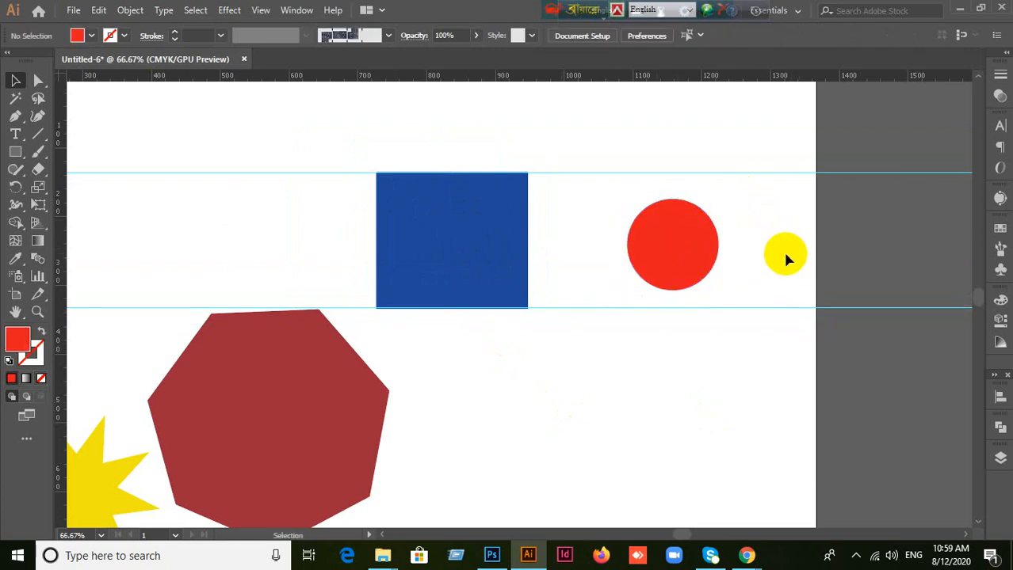
Step: Select the guide at the rectangle's bottom edge and lock the guides
left_click_drag(760, 147, 774, 202)
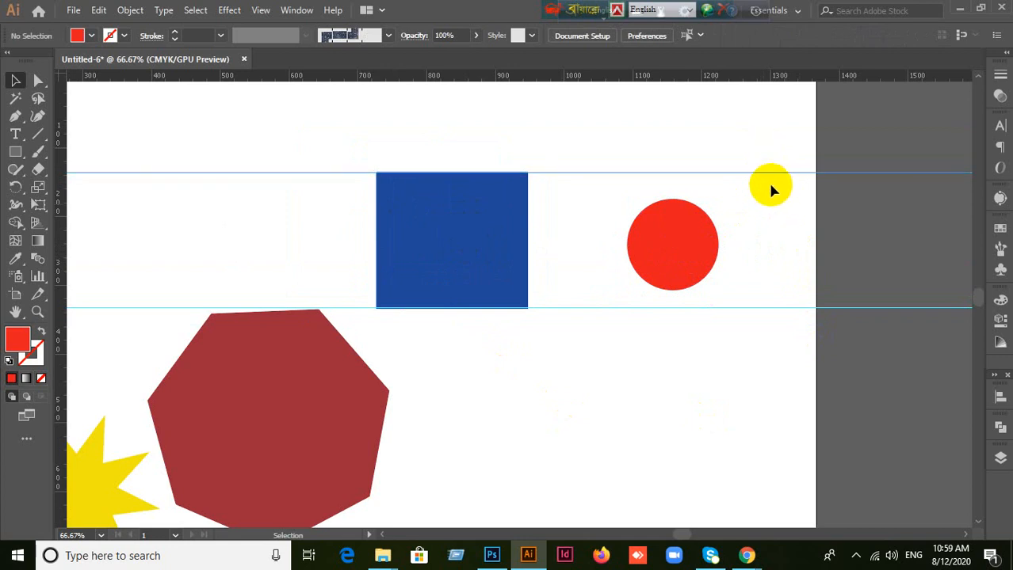
left_click(762, 197)
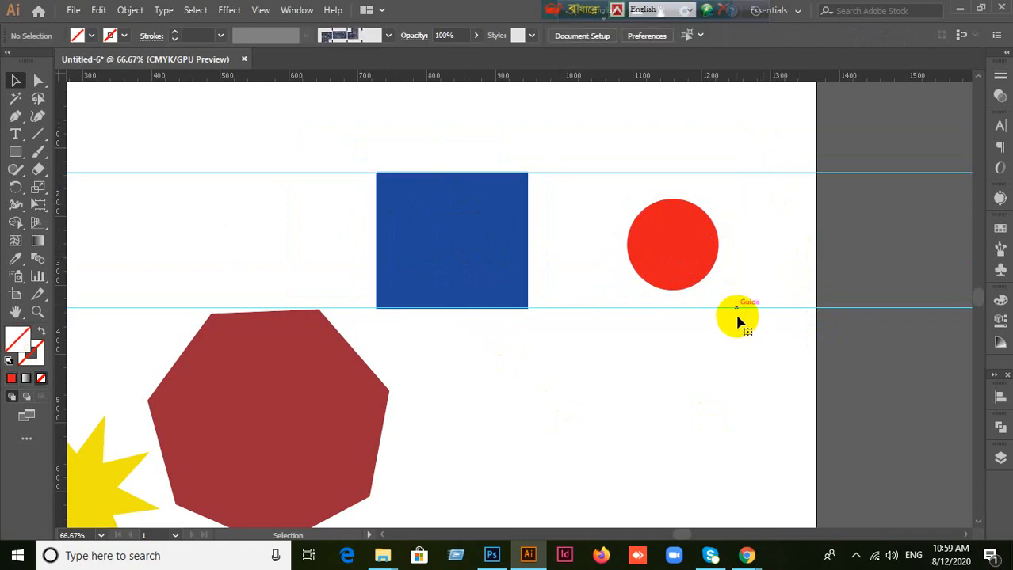
left_click(733, 309)
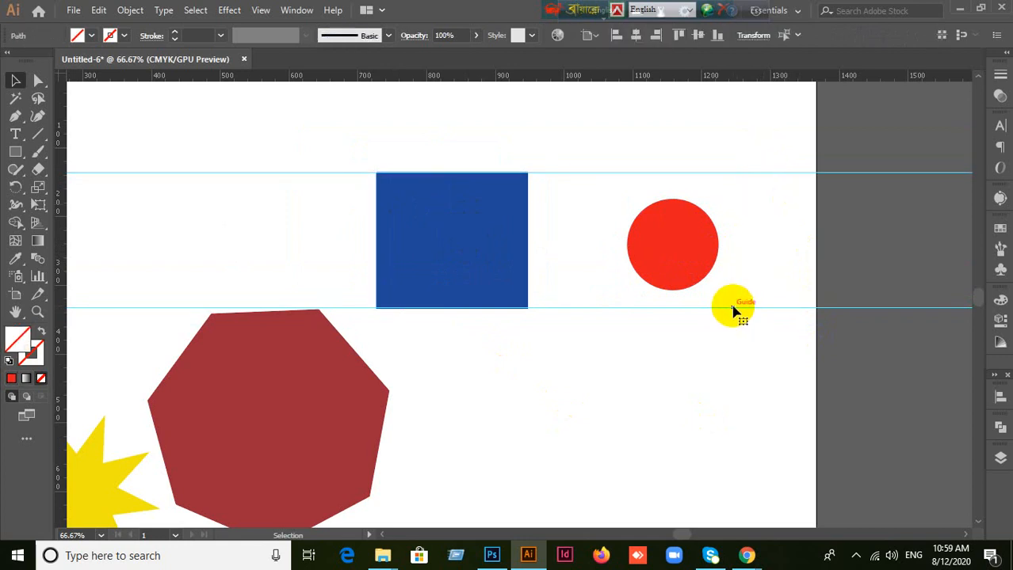
left_click(757, 291)
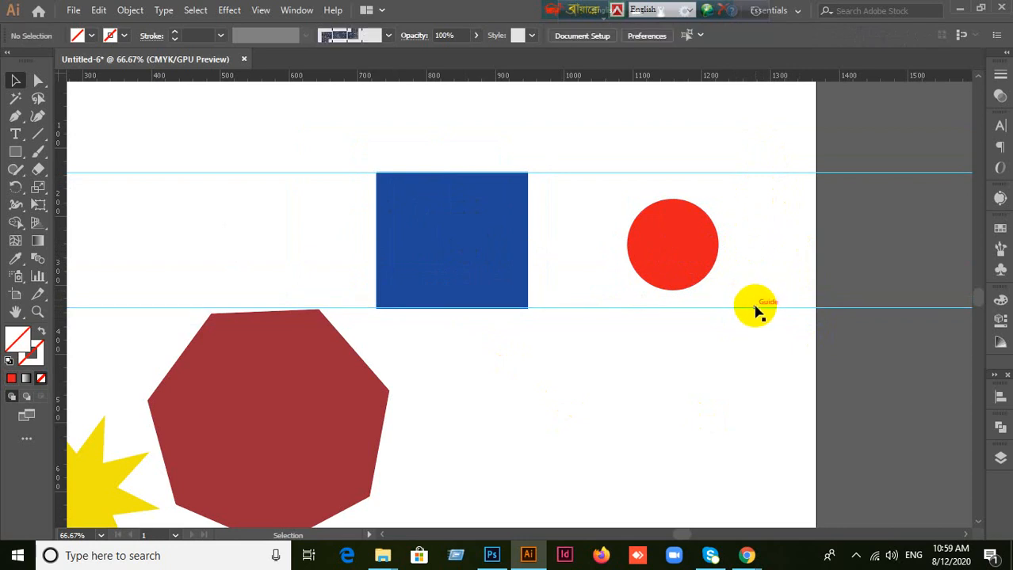
left_click(755, 309)
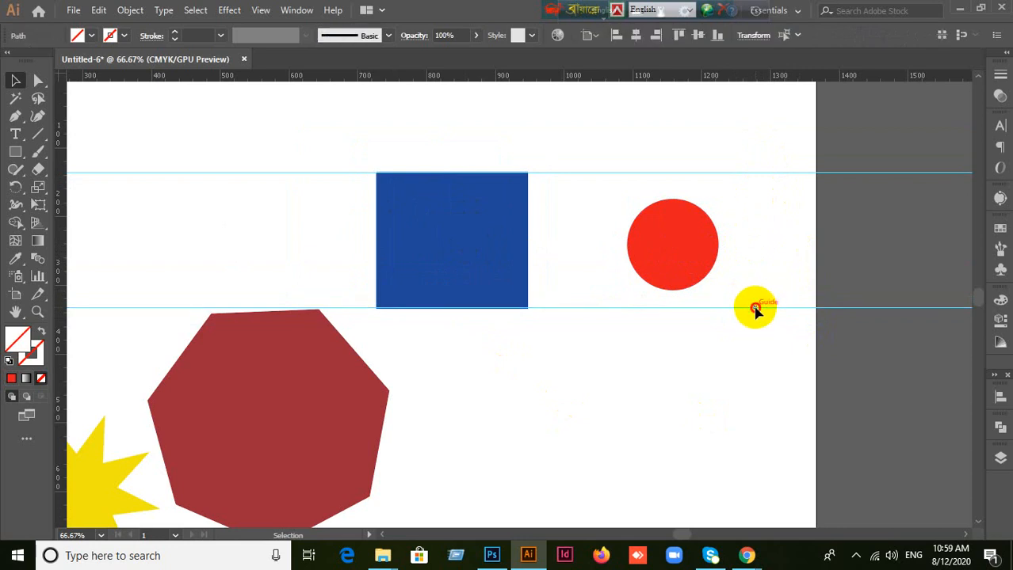
right_click(755, 311)
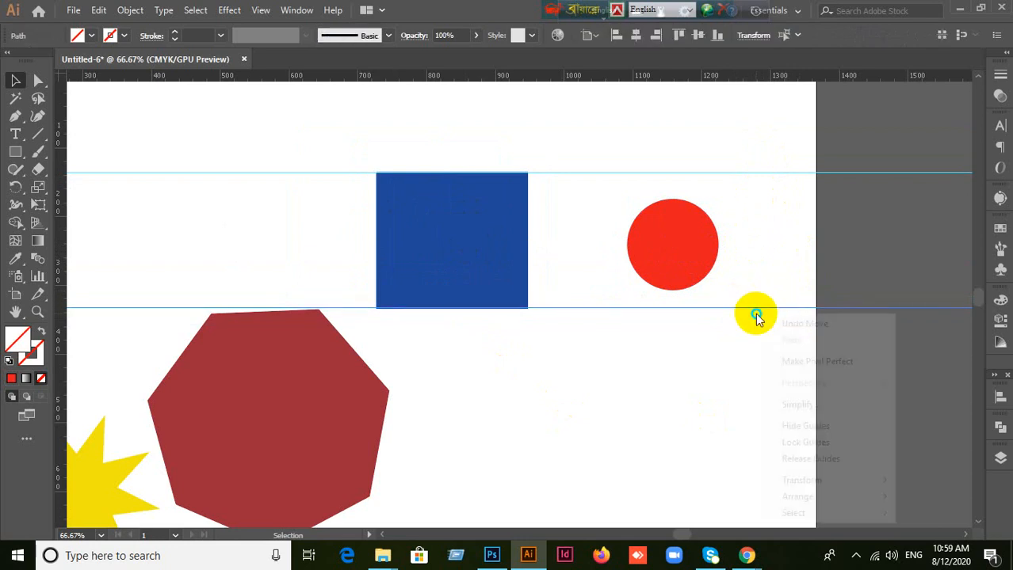
left_click(790, 443)
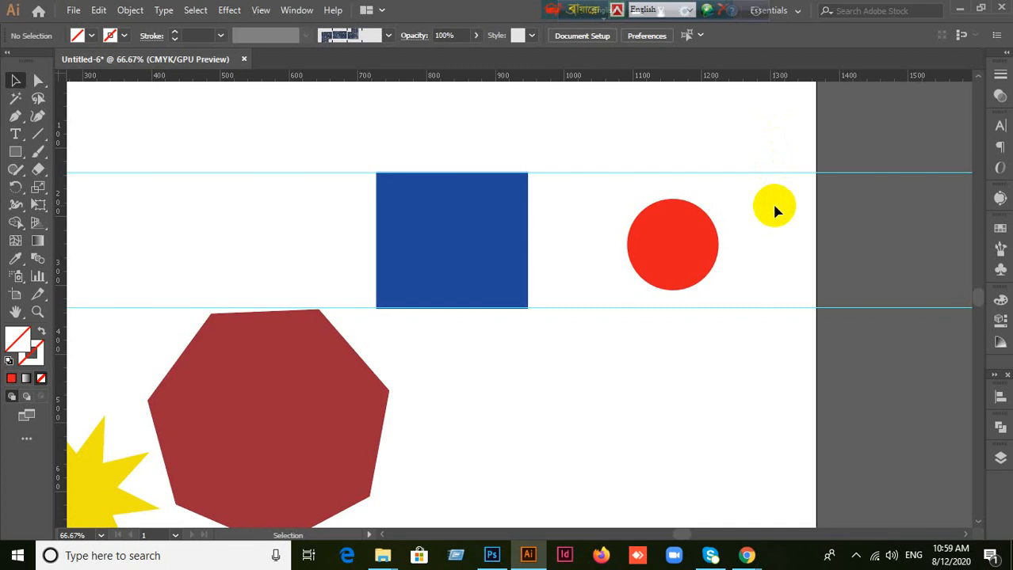
Step: Unlock the guides in the document
right_click(745, 371)
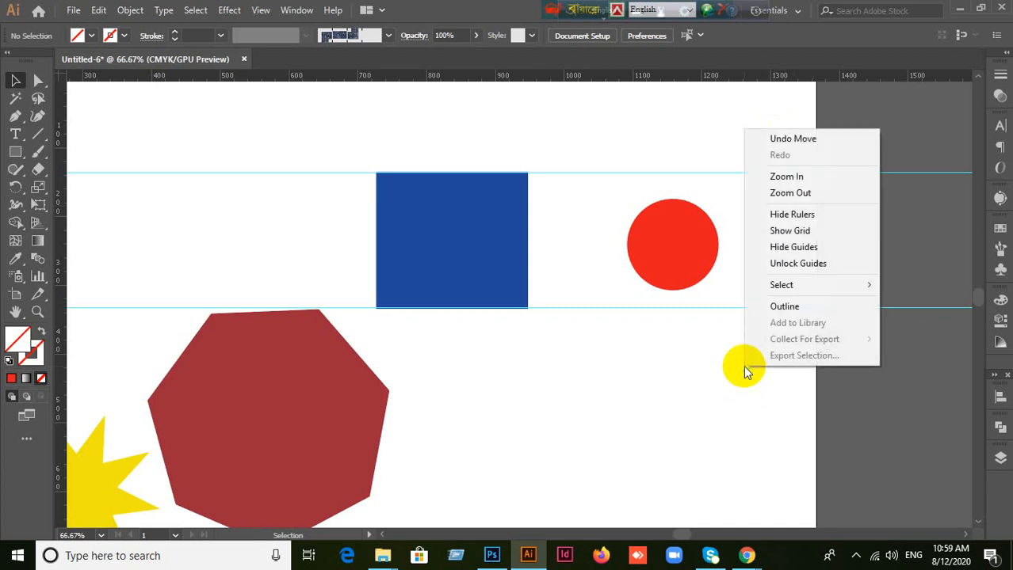
left_click(718, 383)
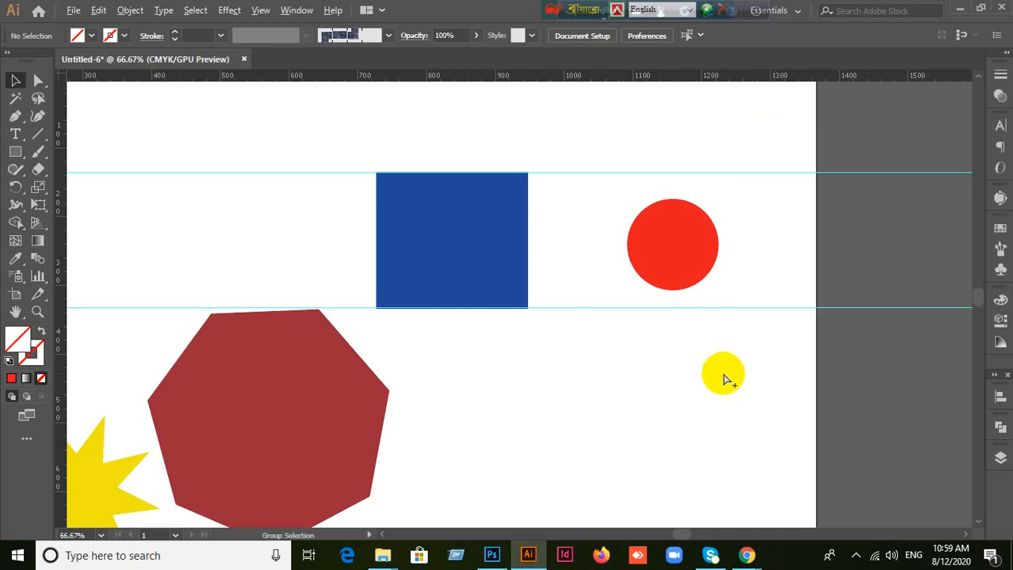
right_click(720, 369)
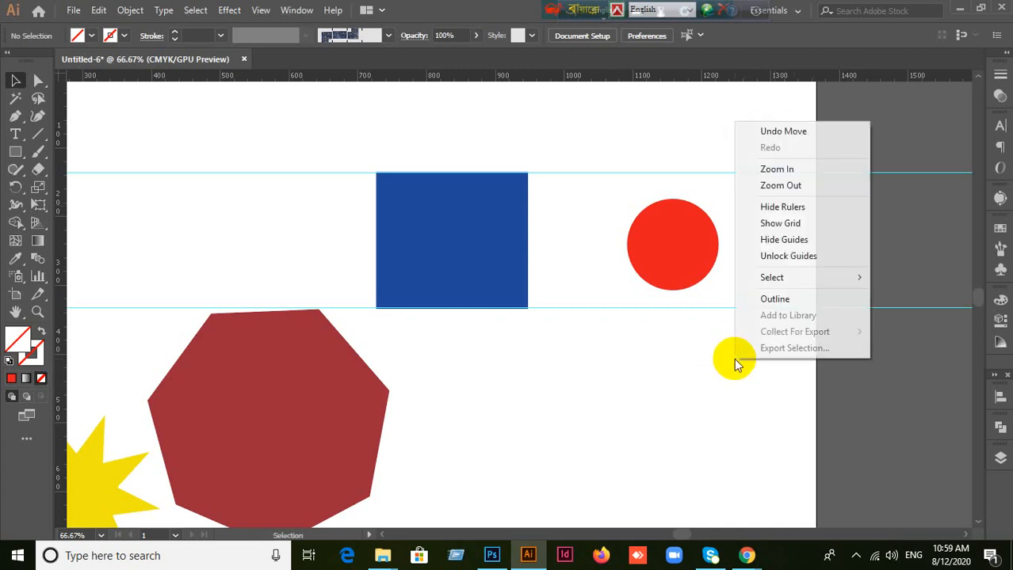
left_click(768, 255)
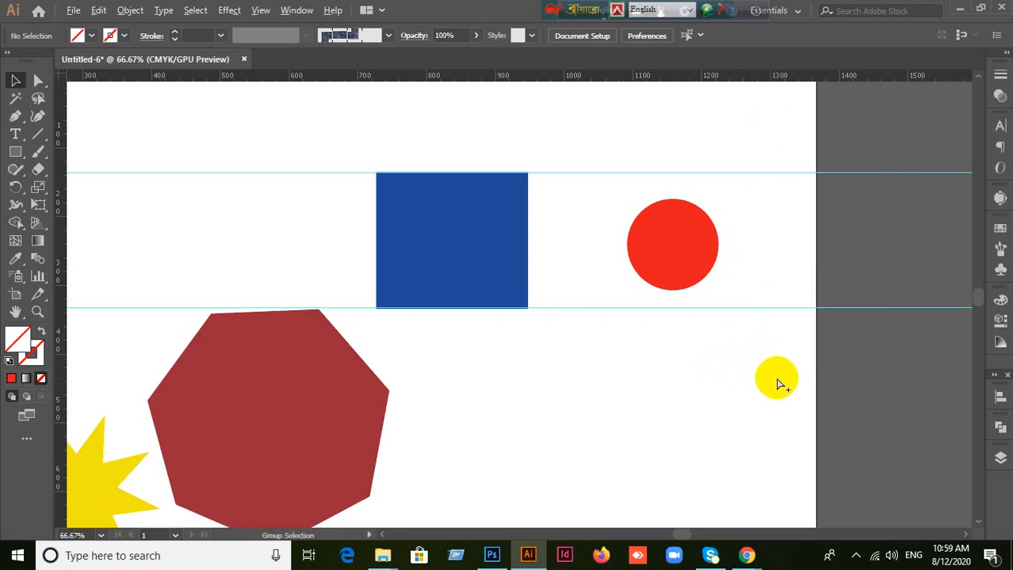
right_click(732, 367)
left_click(634, 361)
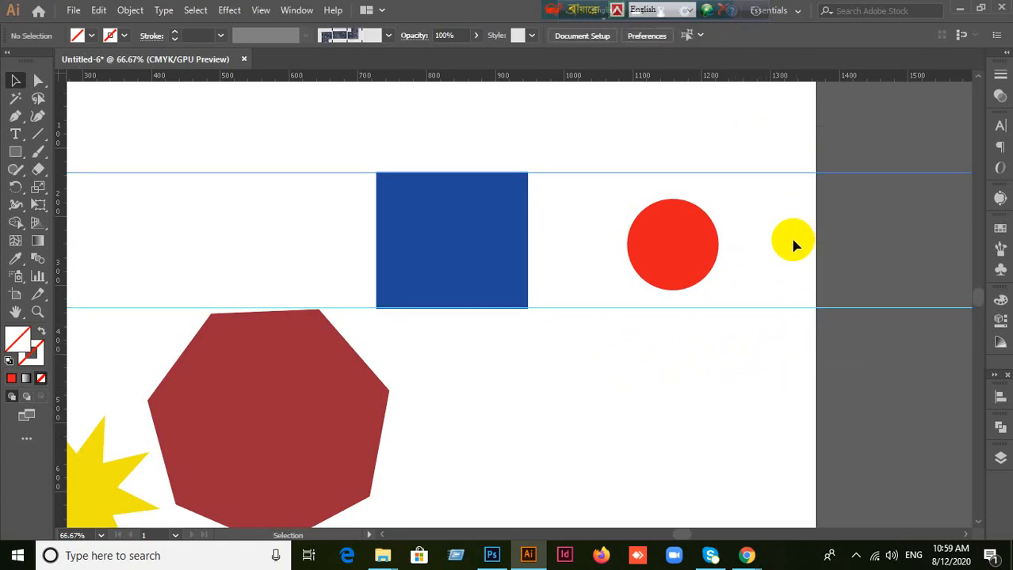
Step: Lock the guides once more, and unlock them from an empty spot on the artboard
left_click_drag(767, 325, 759, 353)
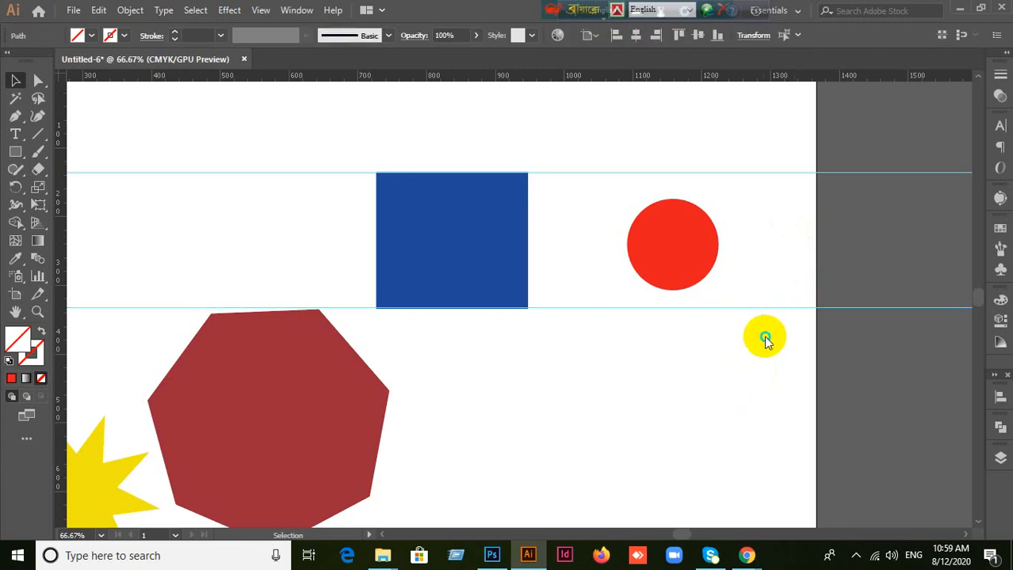
right_click(763, 336)
left_click(802, 233)
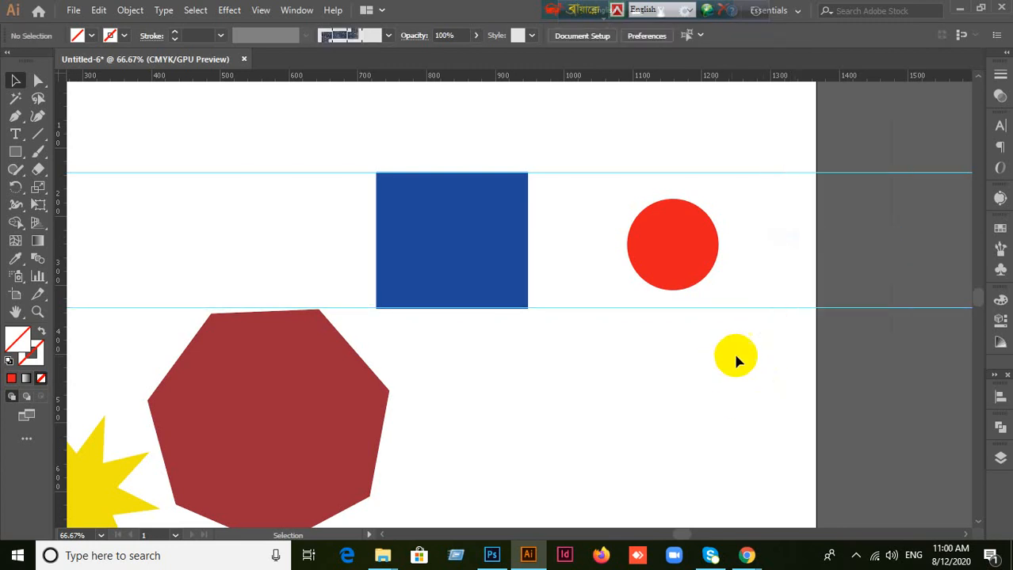
left_click_drag(746, 350, 778, 383)
right_click(777, 371)
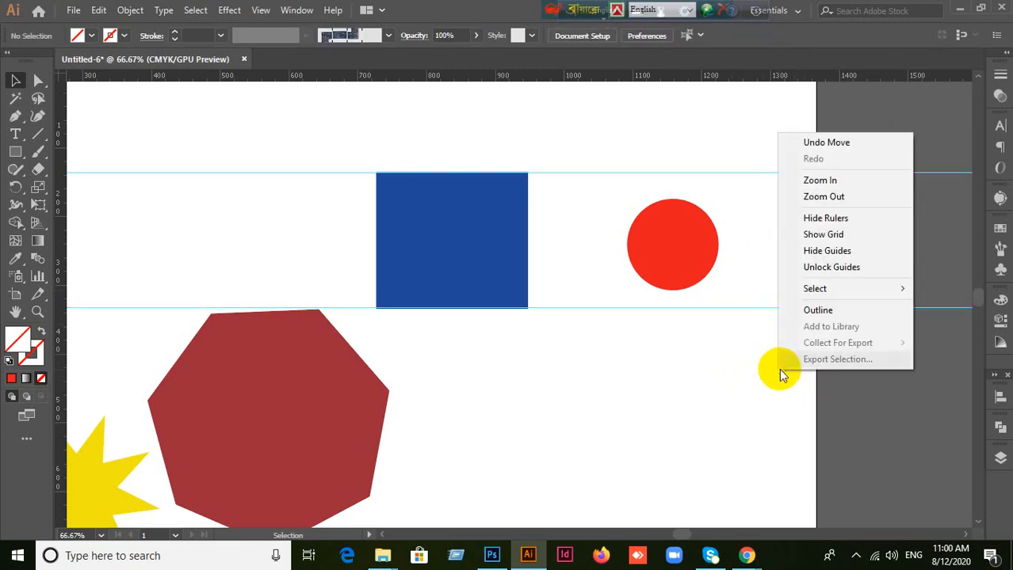
left_click(824, 267)
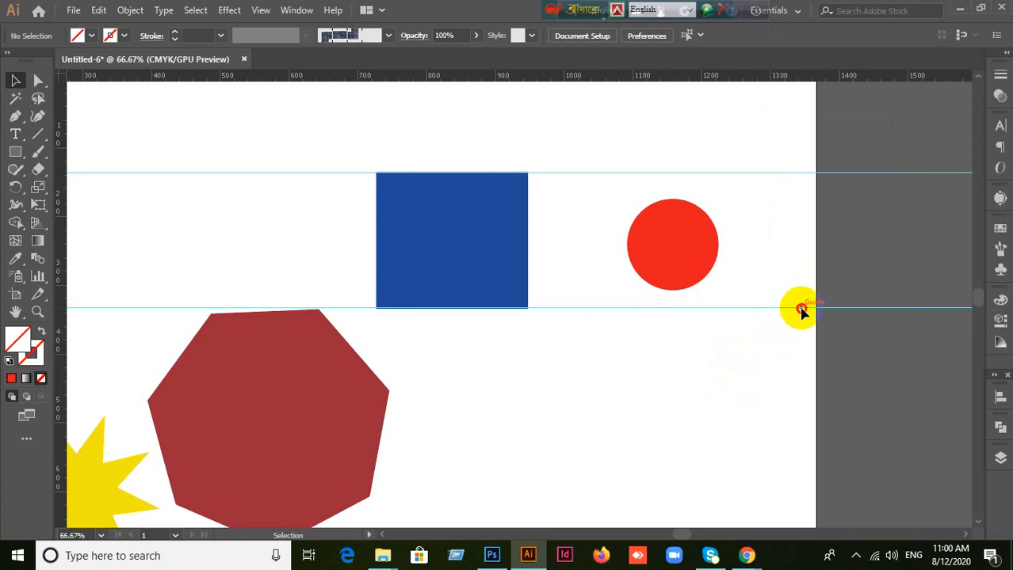
right_click(773, 339)
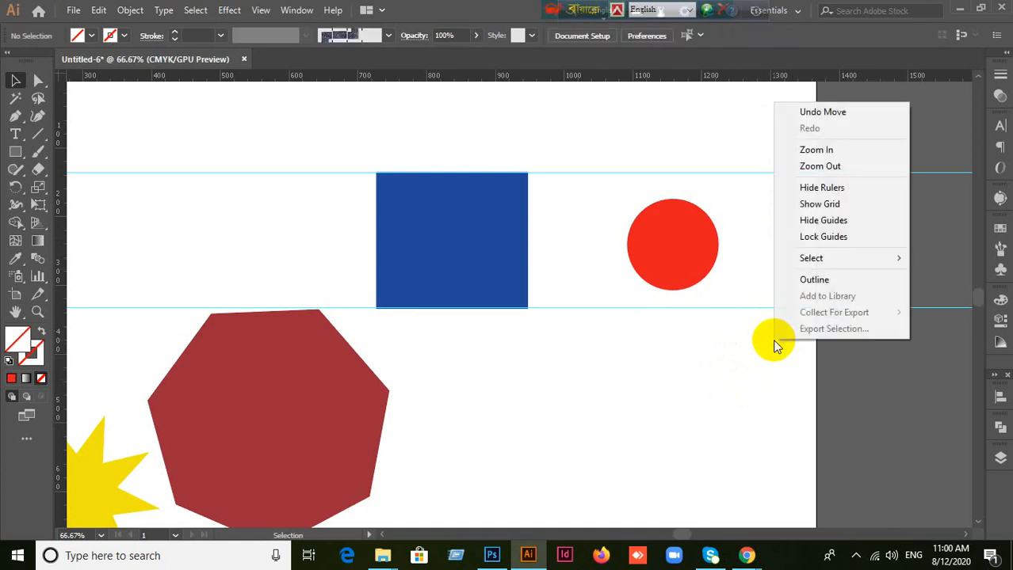
left_click(761, 359)
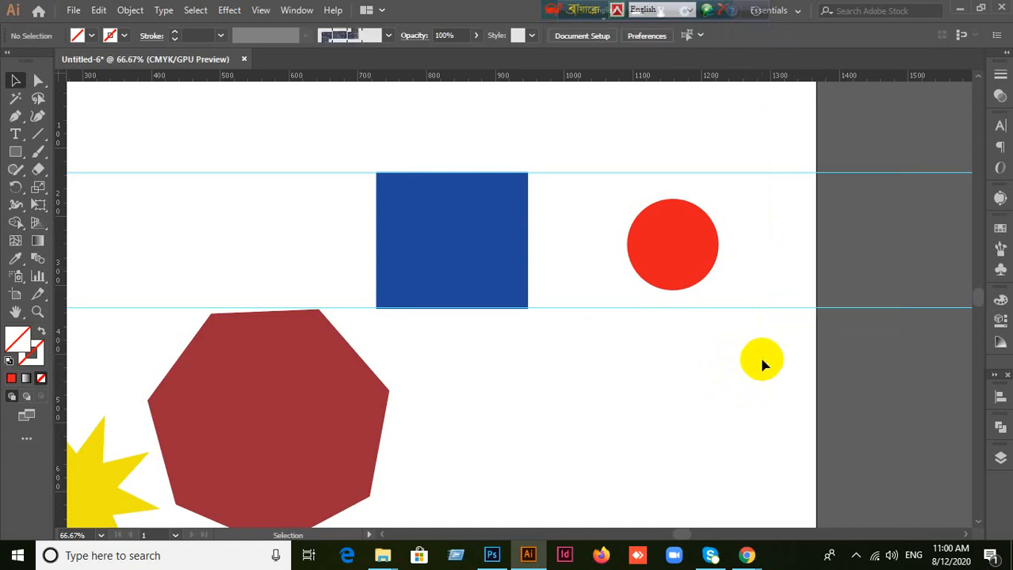
Step: Select the guide at the blue rectangle's bottom edge, lock the guides, and unlock them again
right_click(772, 311)
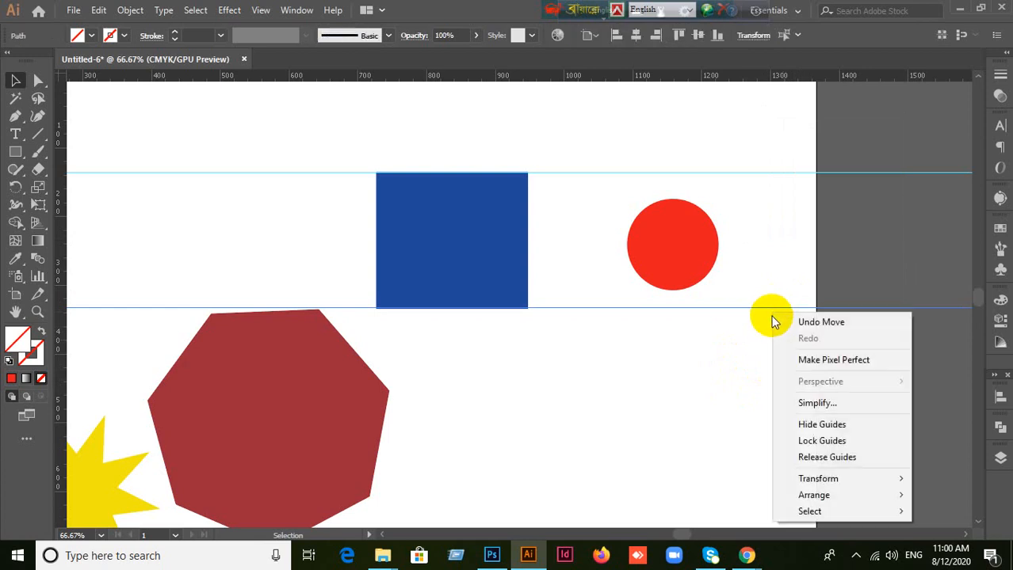
left_click(805, 440)
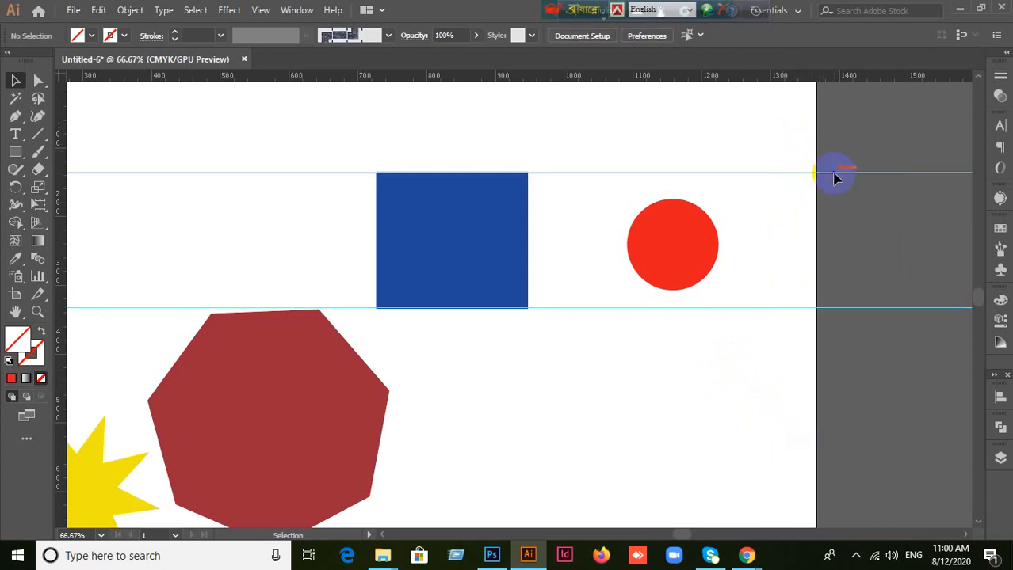
scroll(852, 87, "up", 1)
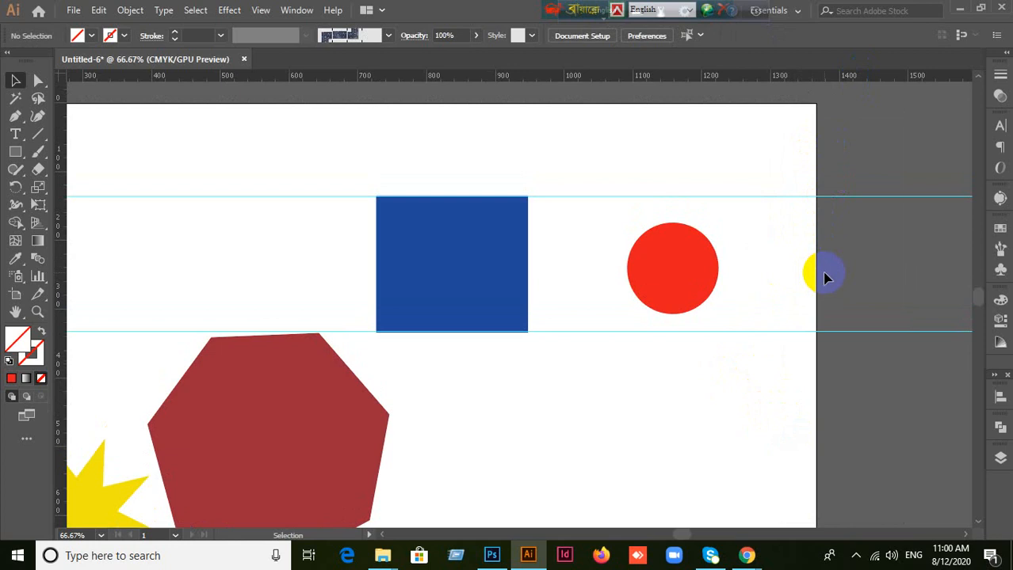
right_click(807, 284)
left_click(844, 423)
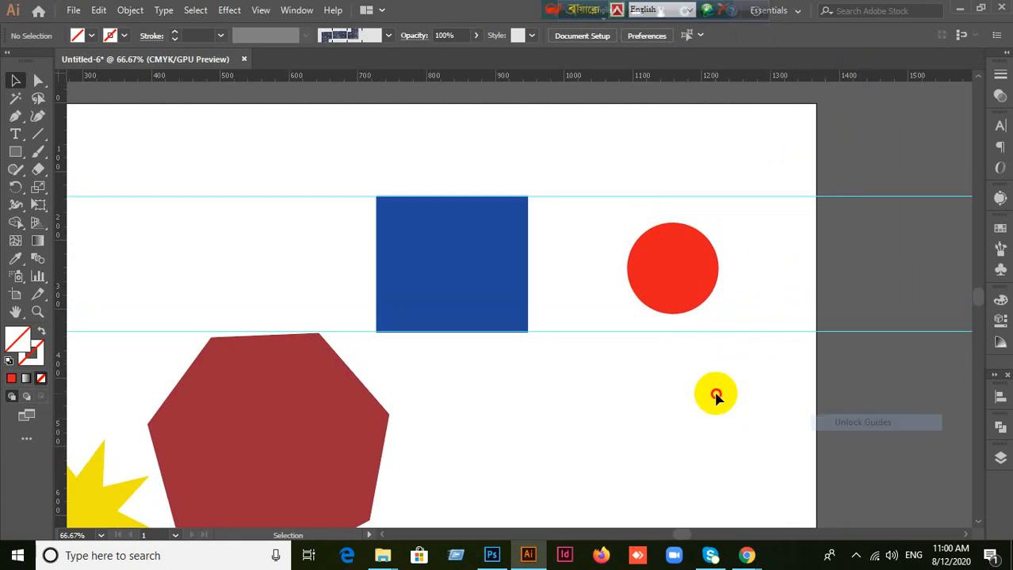
scroll(738, 366, "down", 3)
right_click(757, 283)
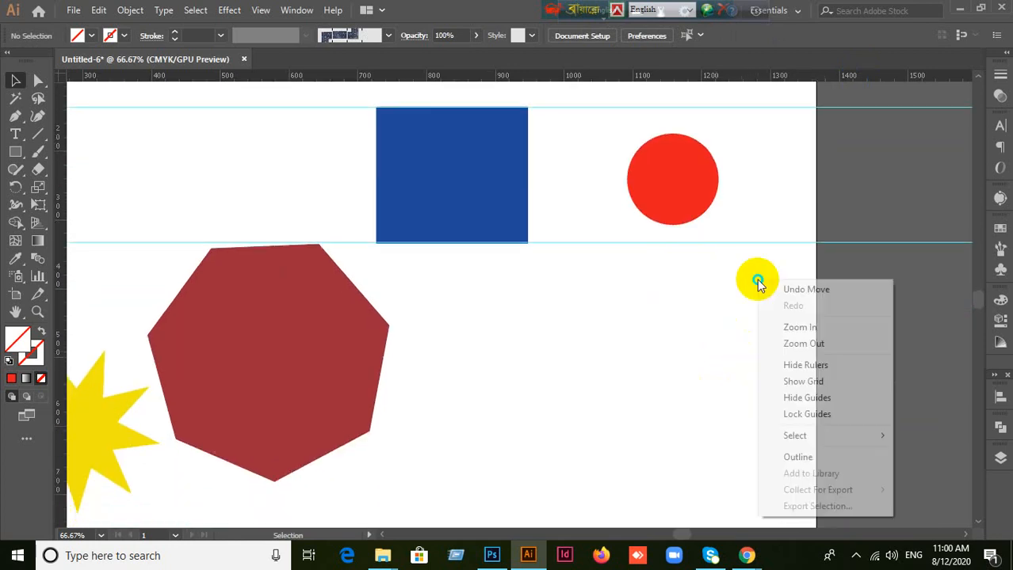
left_click(729, 282)
Step: Switch the guides to locked and back to unlocked
right_click(729, 272)
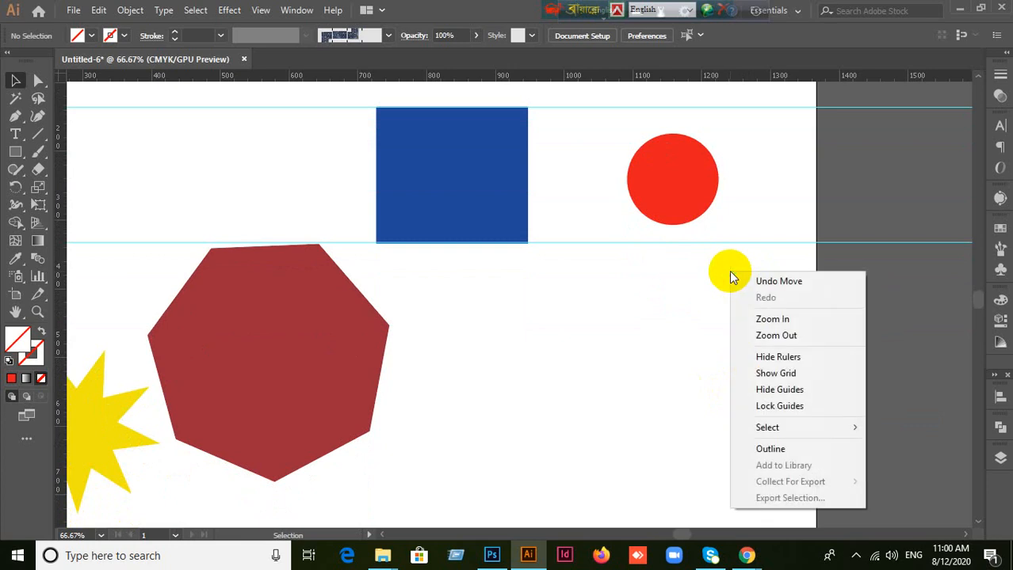
left_click(762, 409)
right_click(718, 343)
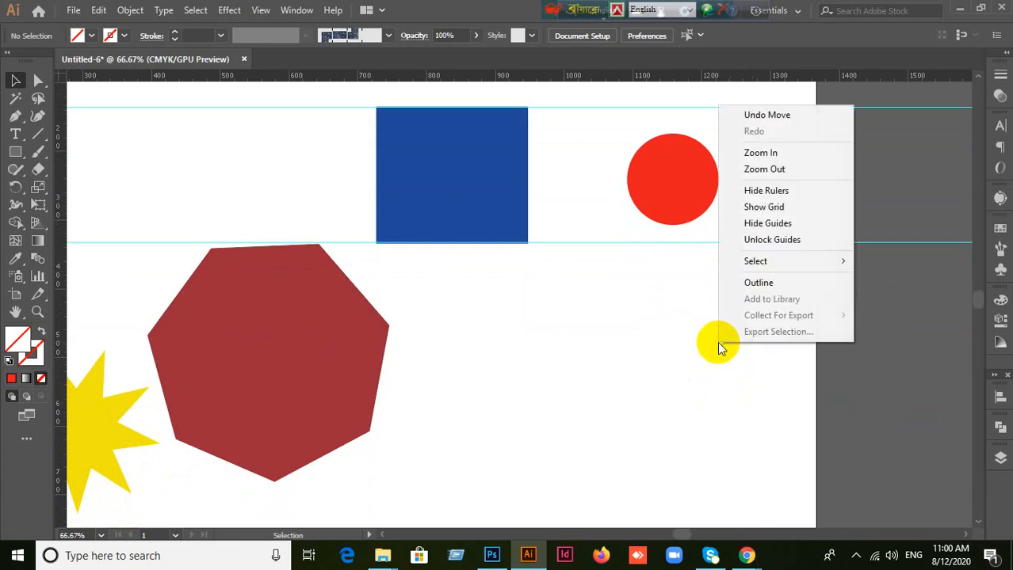
left_click(770, 245)
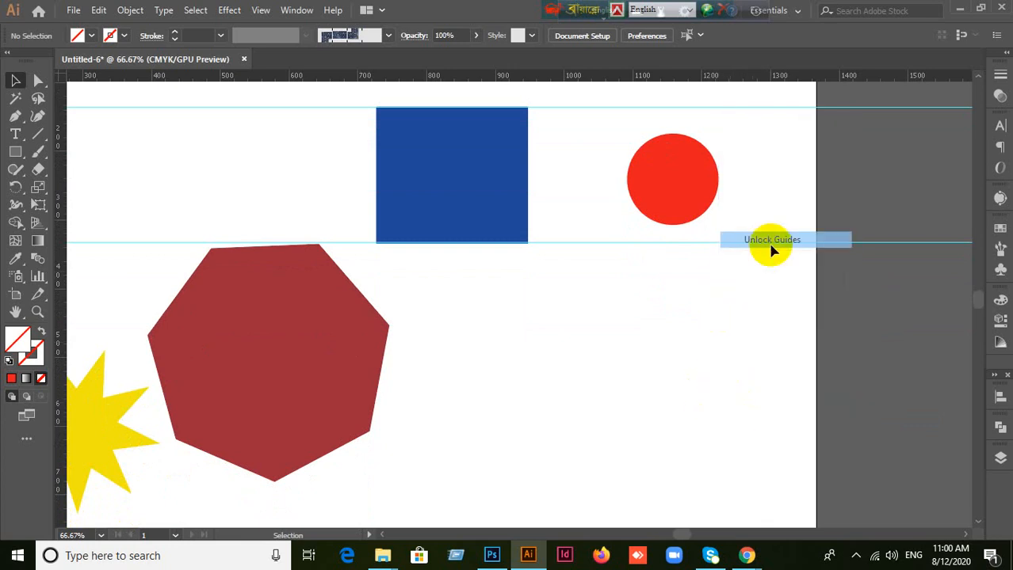
Step: Delete the guides at the blue rectangle's bottom and top edges
left_click(861, 241)
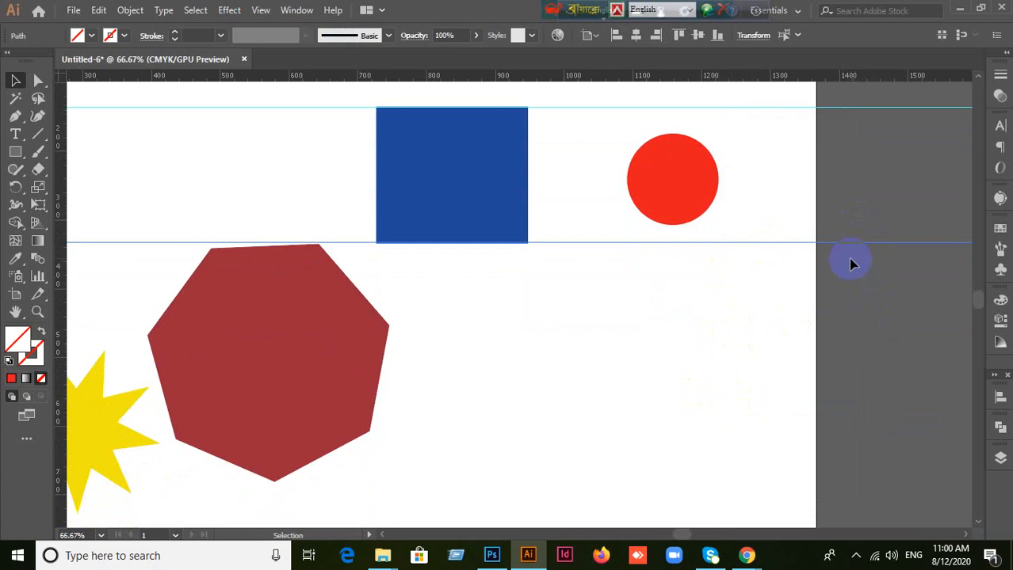
key("Delete")
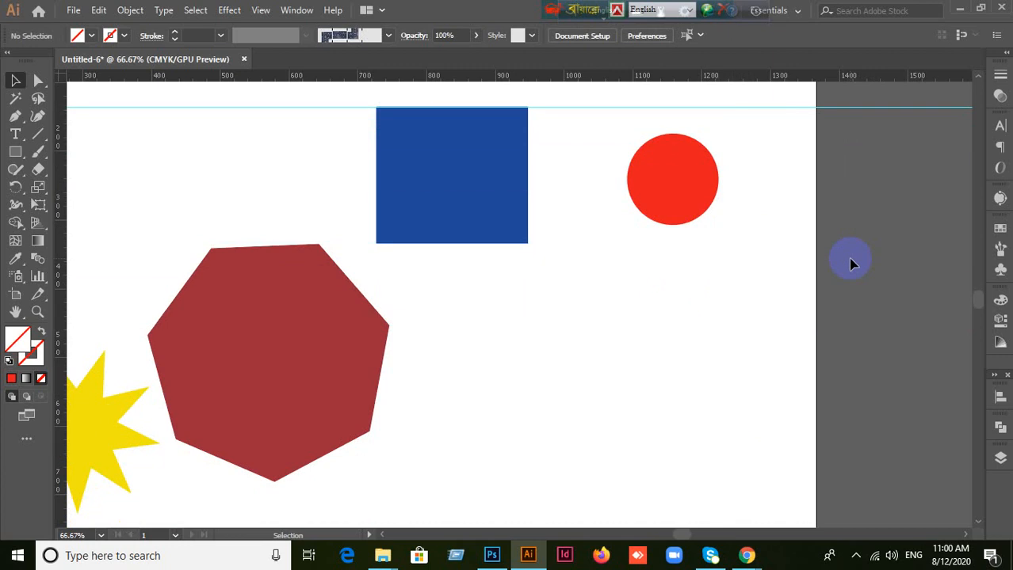
left_click(783, 108)
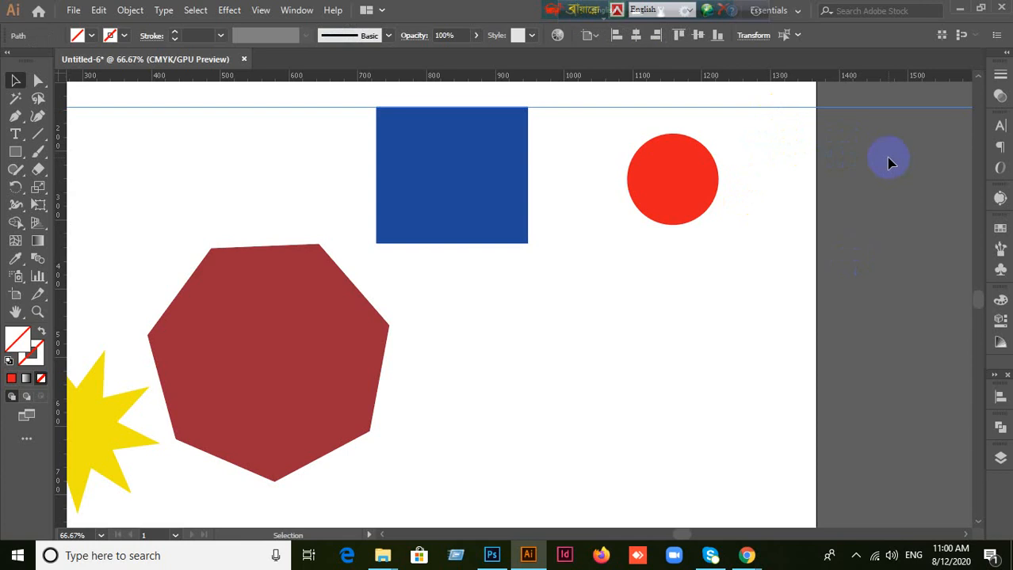
key("Delete")
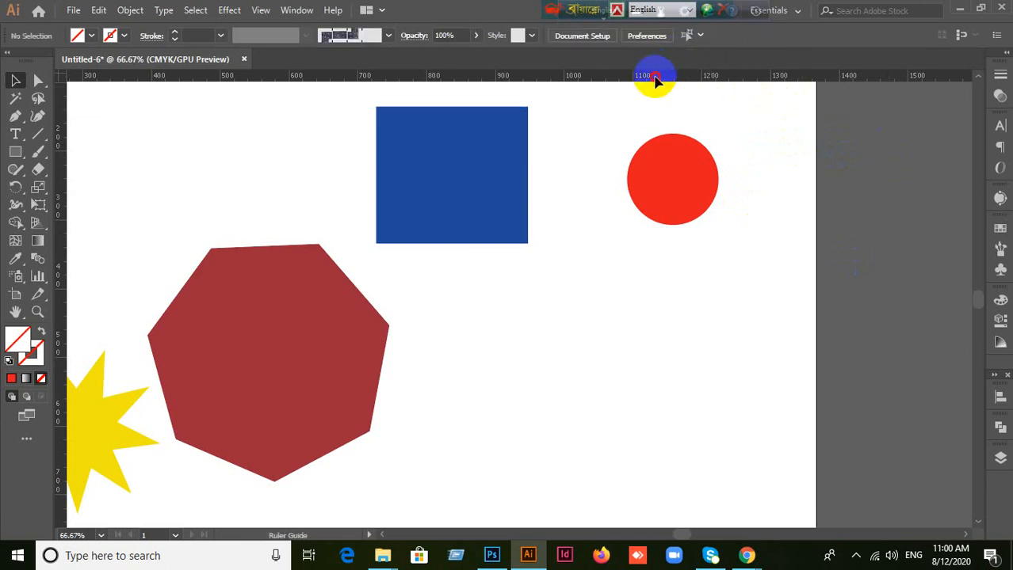
Step: Add a horizontal guide slightly above the blue rectangle's top edge and lock it
left_click_drag(655, 80, 648, 104)
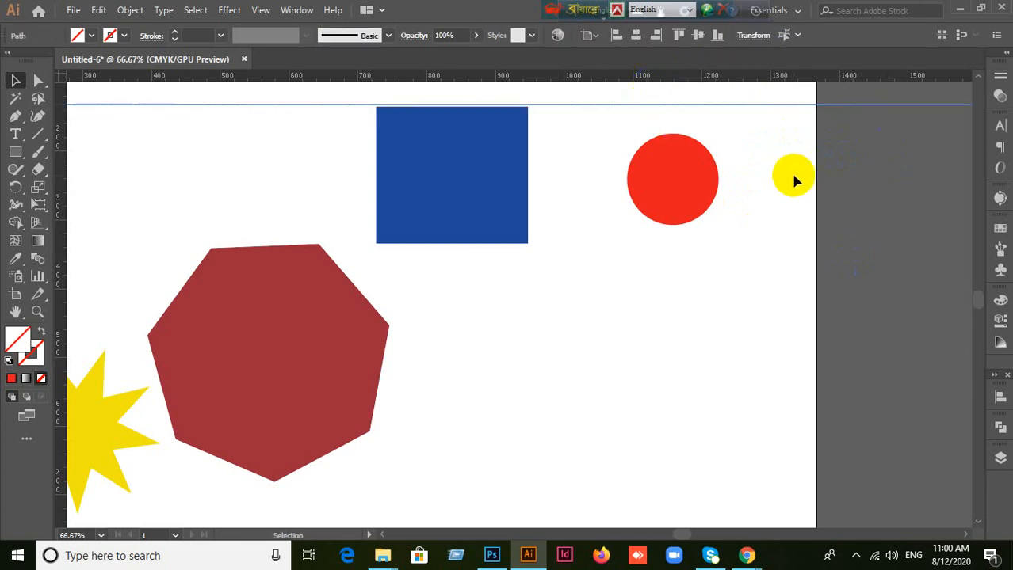
right_click(792, 175)
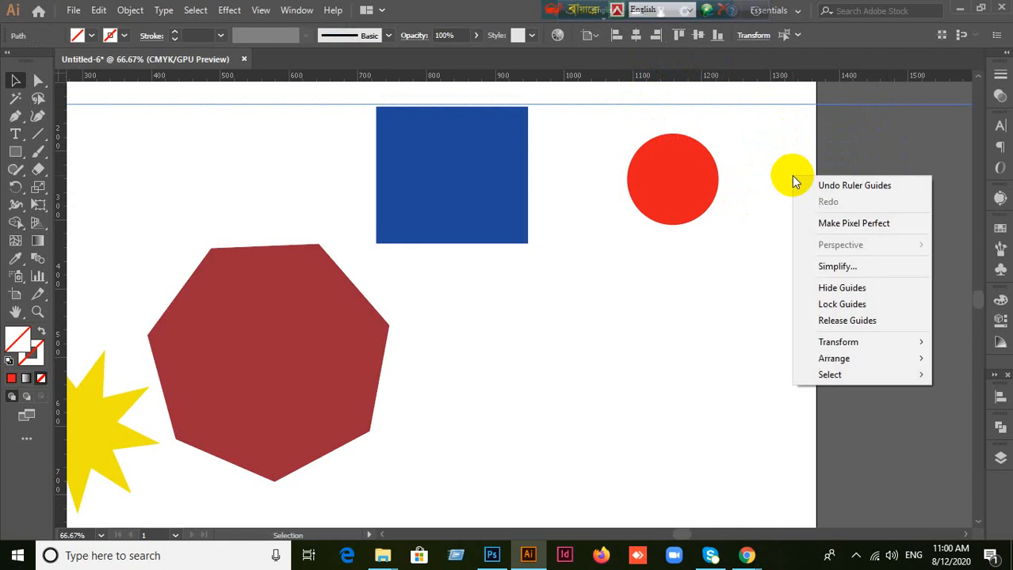
left_click(820, 302)
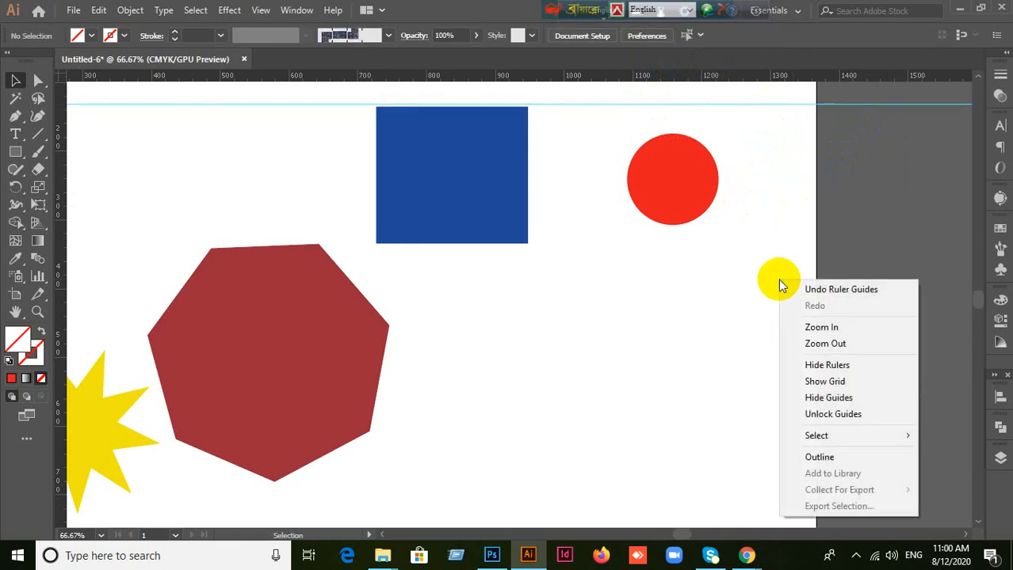
Step: Unlock the guides and delete the one just above the blue rectangle
left_click(816, 414)
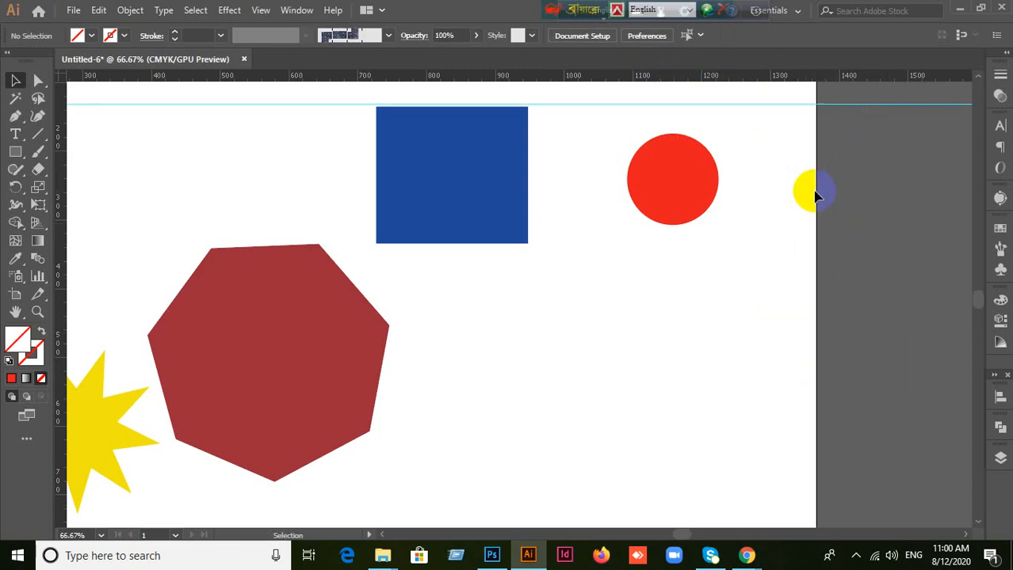
left_click_drag(839, 211, 840, 207)
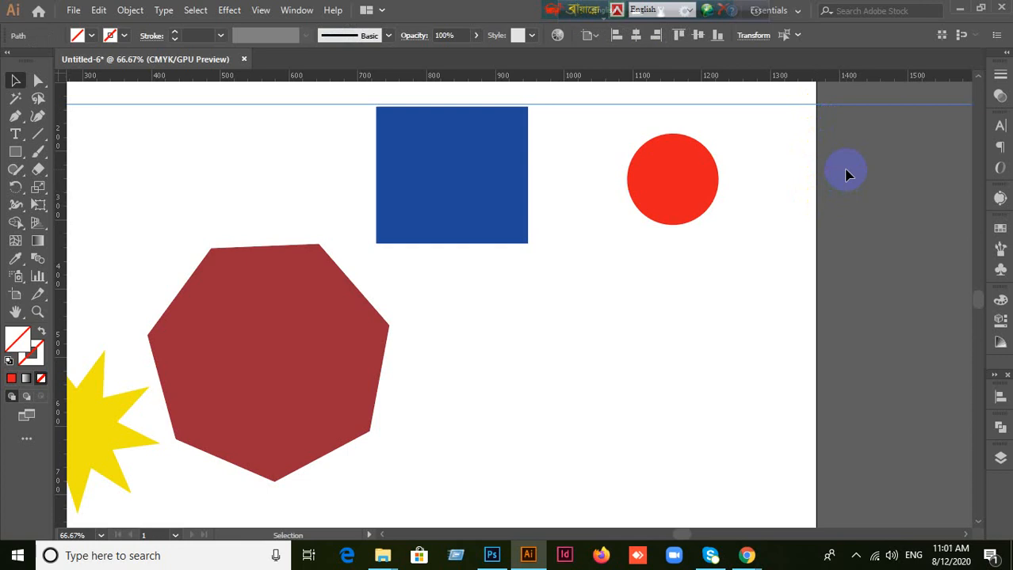
key("Delete")
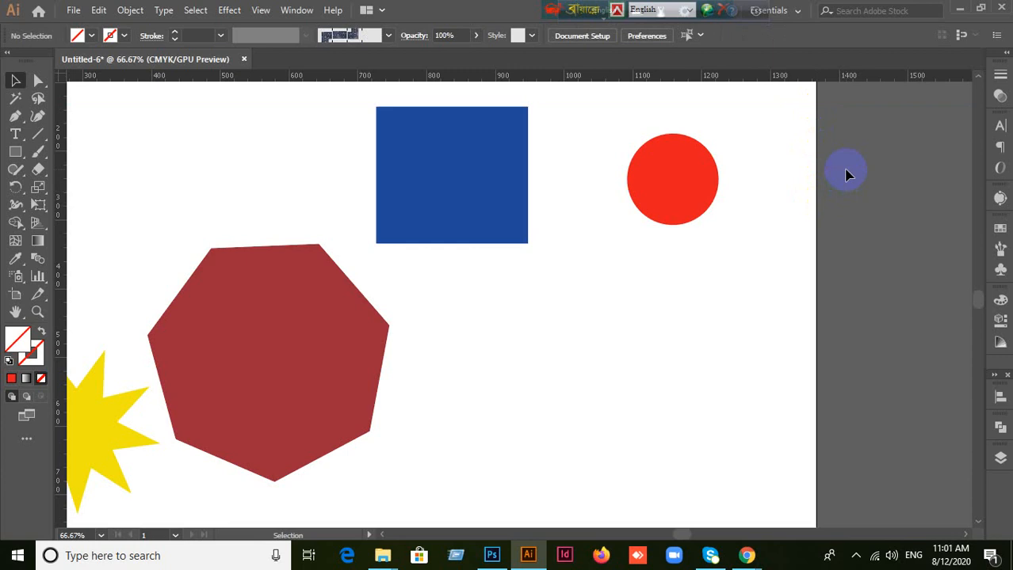
Step: Move the dark red heptagon up and to the left, then delete it and undo the deletion
scroll(822, 215, "down", 4)
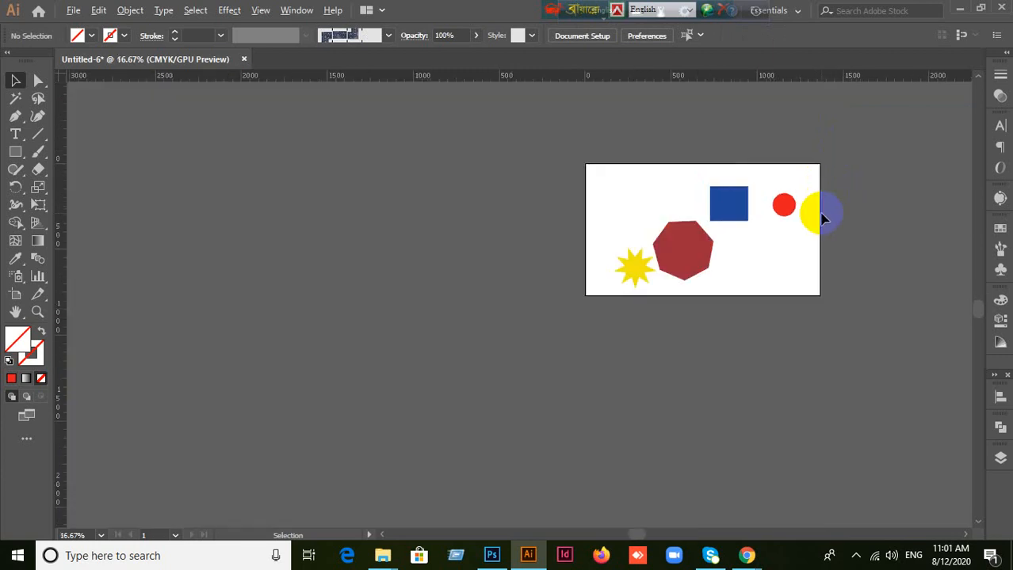
scroll(750, 263, "up", 2)
left_click_drag(765, 237, 677, 297)
left_click_drag(511, 307, 473, 239)
key("Delete")
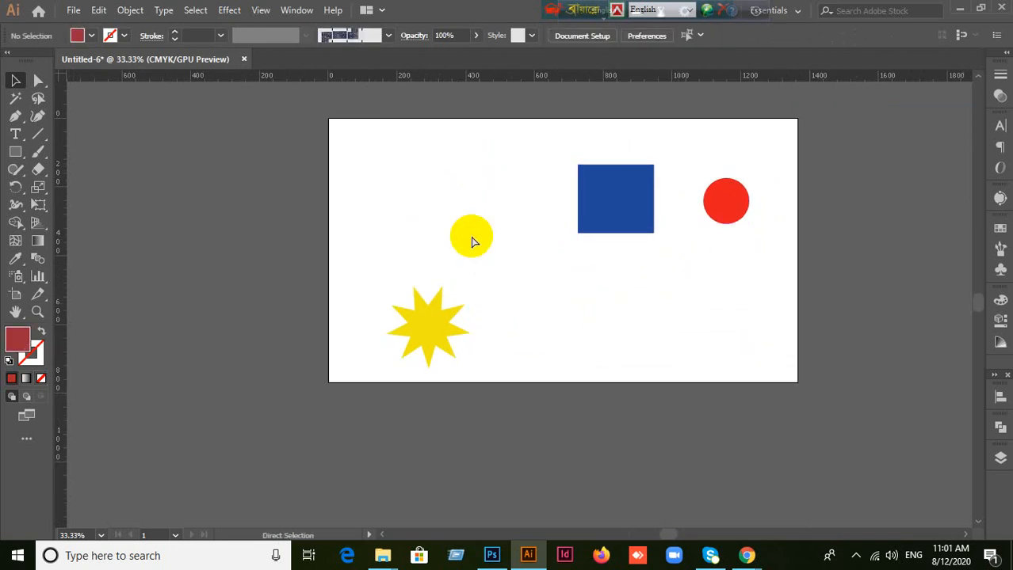
key("ctrl+z")
left_click(666, 306)
scroll(667, 308, "up", 2)
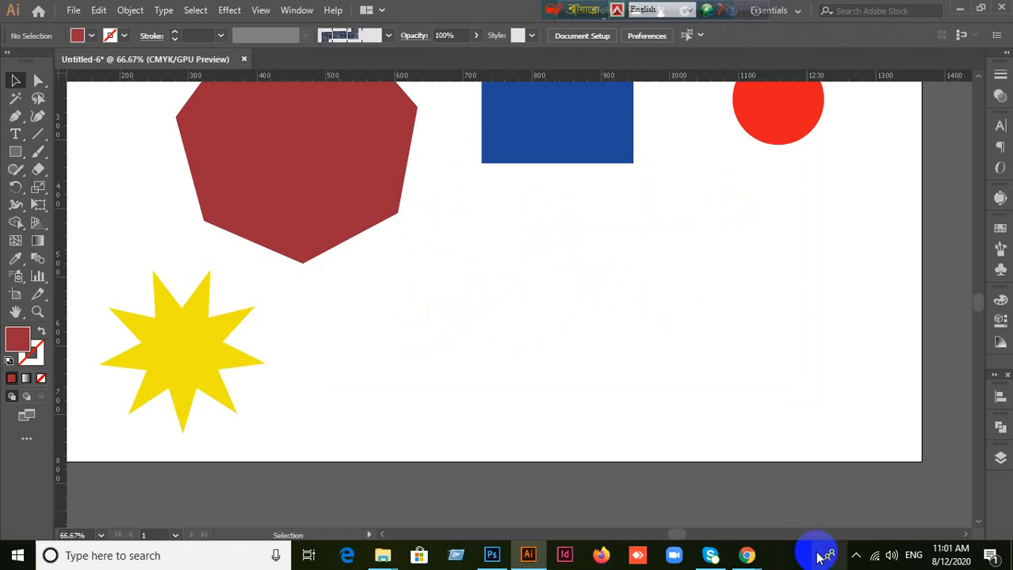
Step: Switch to the Google Meet call in Chrome and admit the waiting participant
mouse_move(746, 555)
left_click(714, 518)
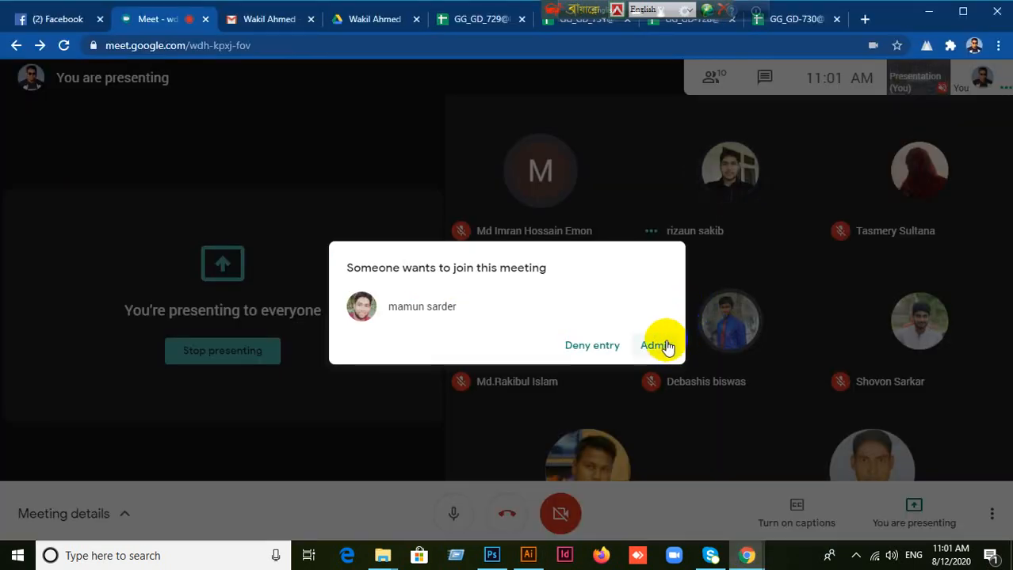
left_click(657, 346)
Step: Return to Illustrator and undo the last move of the heptagon
left_click(524, 556)
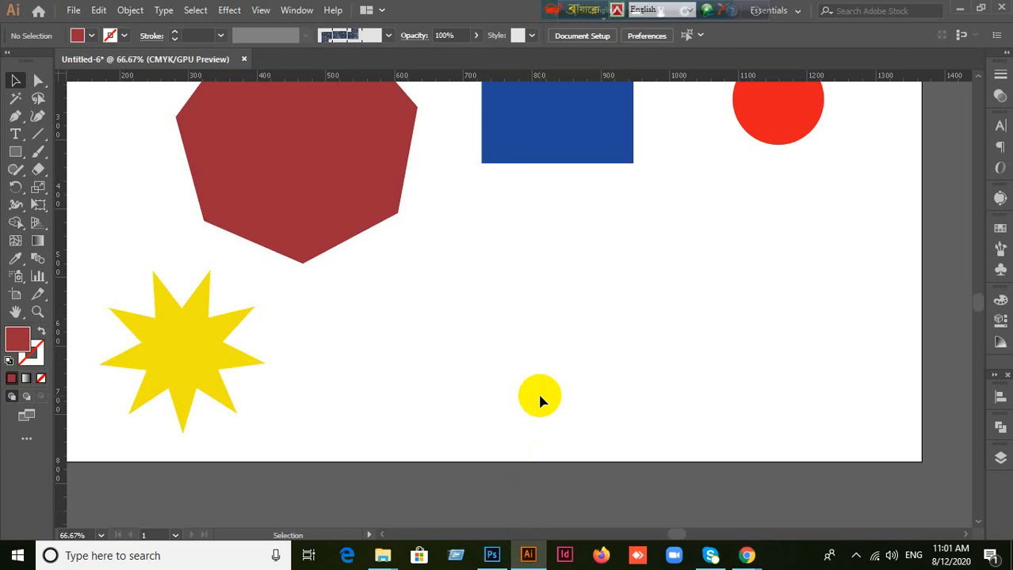
key("ctrl+z")
key("ctrl+z")
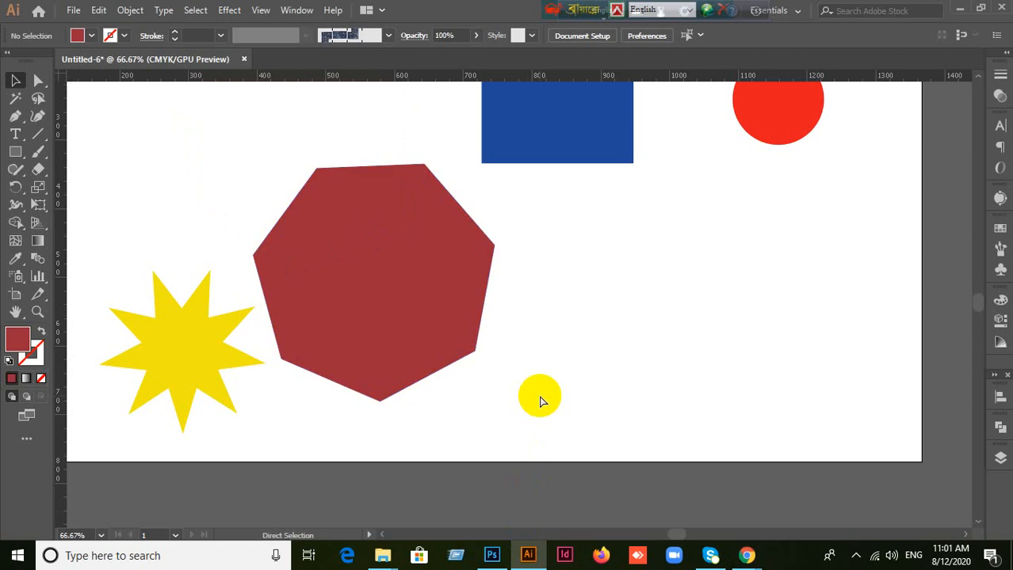
Step: Undo the recent moves of the blue rectangle and the red circle
key("ctrl+z")
key("ctrl+z")
key("ctrl+z")
key("ctrl+z")
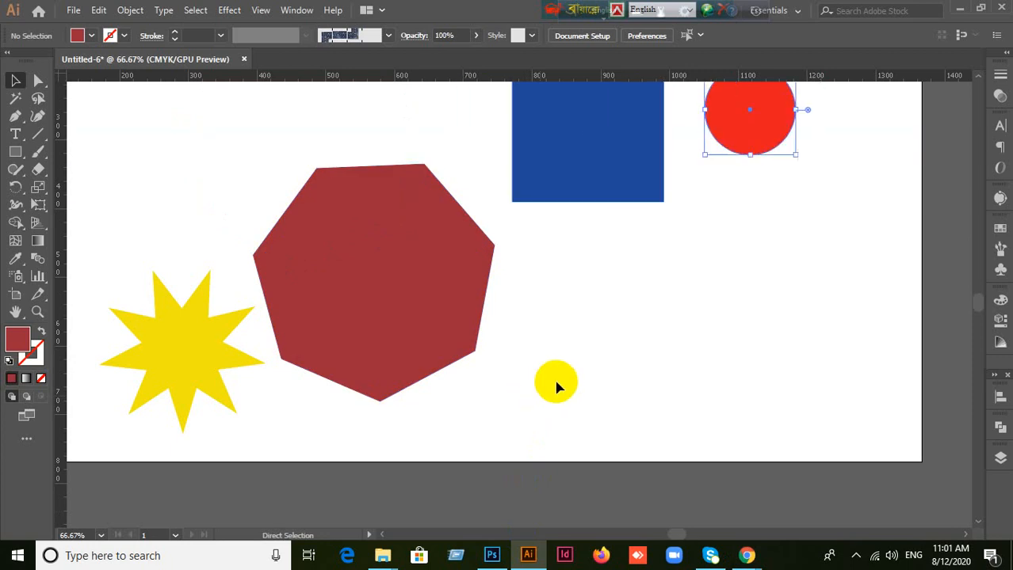
key("ctrl+z")
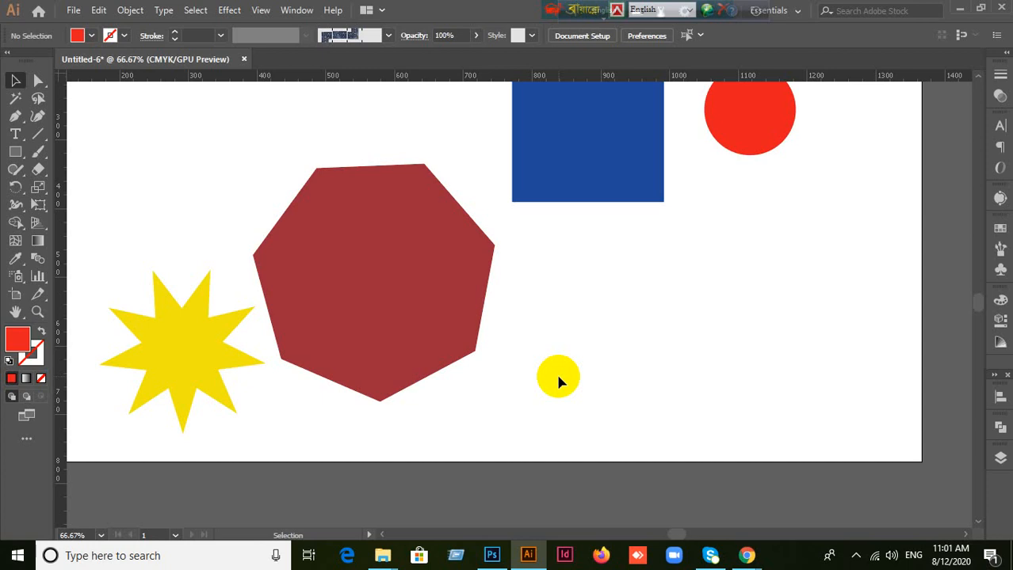
Step: Move the horizontal guide up, away from the blue rectangle's upper edge, and delete it
key("ctrl")
scroll(557, 382, "down", 2)
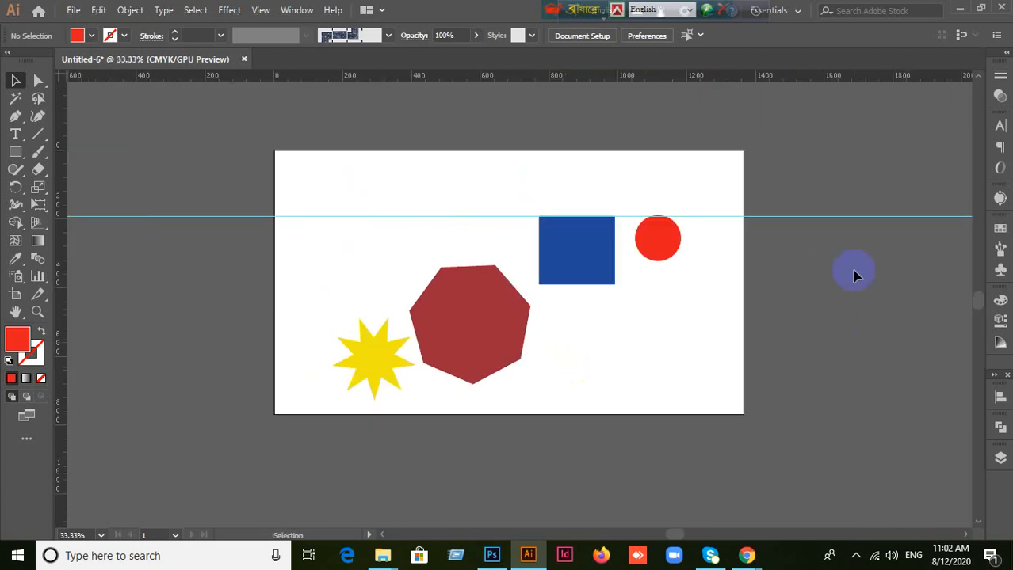
left_click_drag(833, 216, 834, 187)
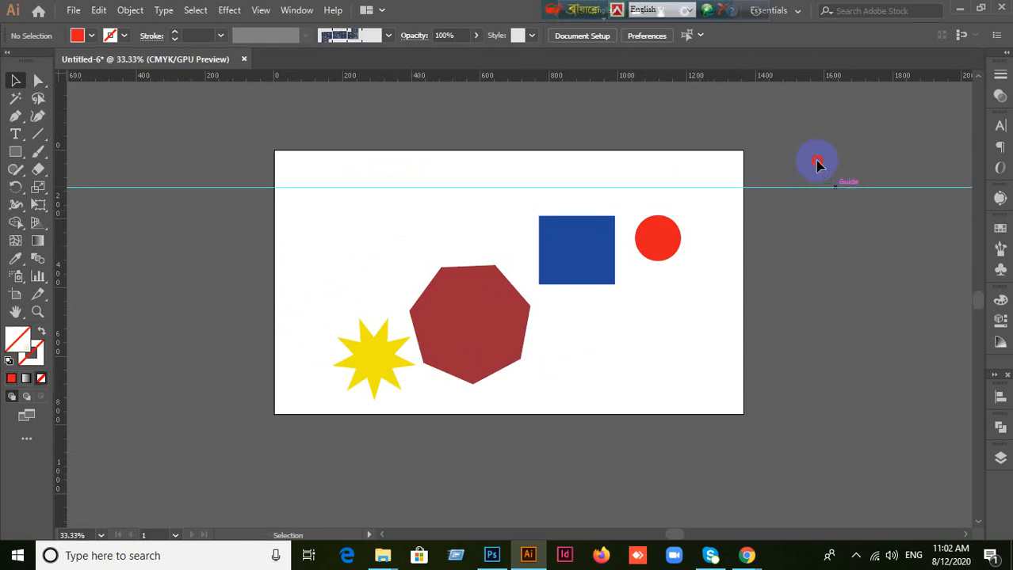
left_click(820, 188)
key("Delete")
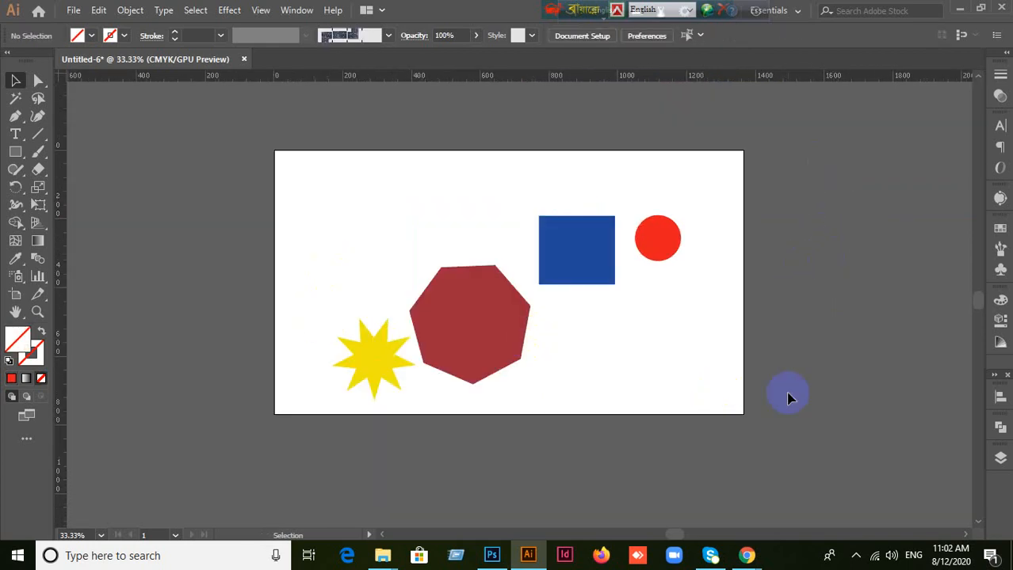
Step: Minimise the open windows and open the landscape_vector_illustration_with_city_vignette_6824233 image from the desktop in Illustrator
left_click(959, 11)
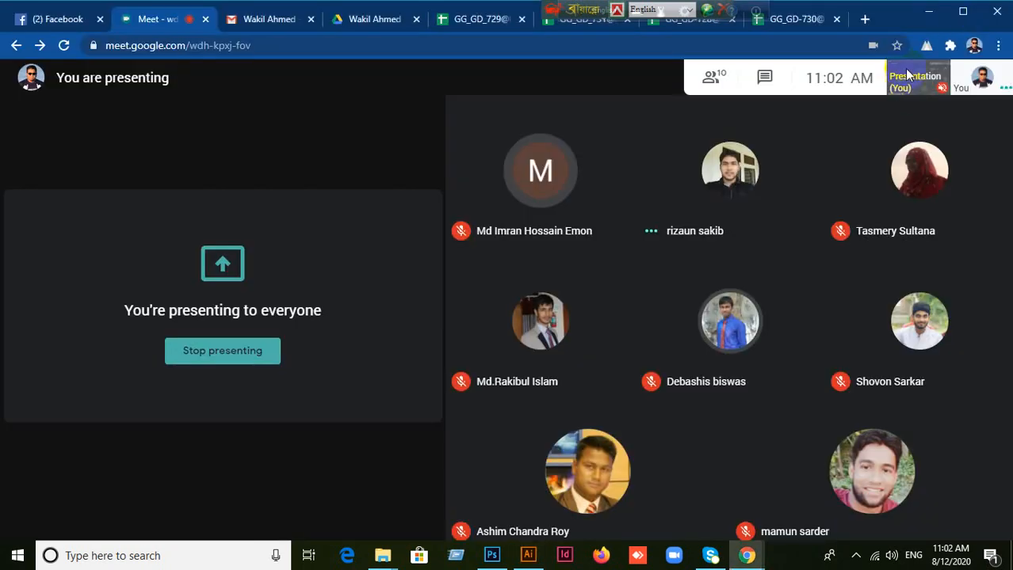
left_click(927, 11)
left_click(944, 8)
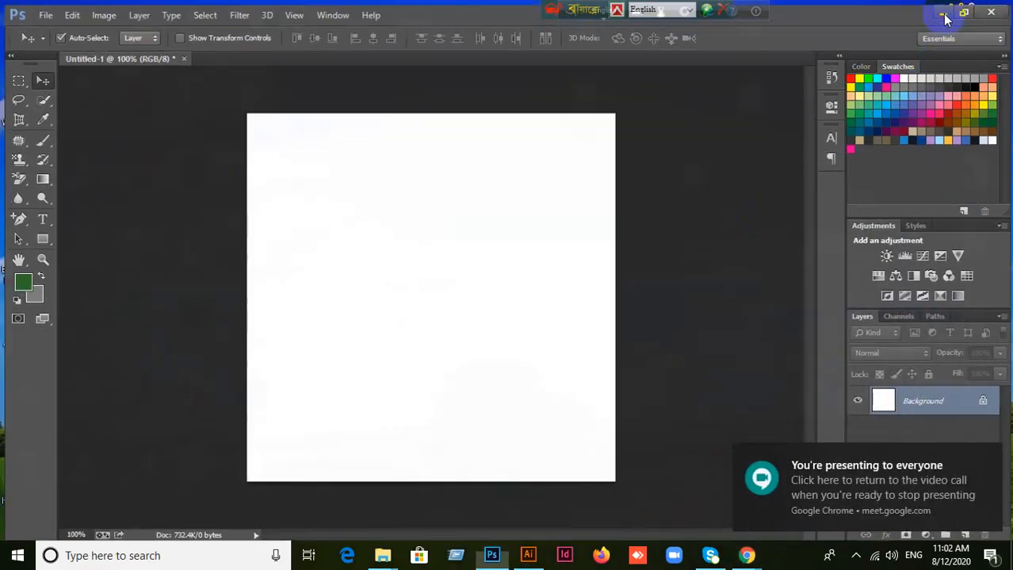
left_click_drag(421, 48, 473, 48)
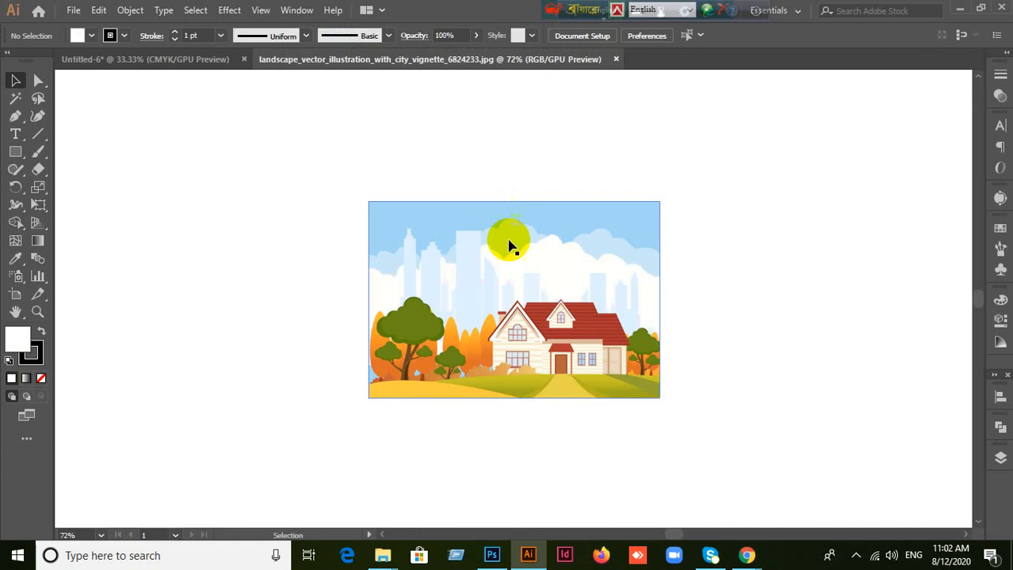
Step: Examine the landscape illustration up close and close its document
scroll(531, 350, "up", 3)
scroll(531, 349, "down", 3)
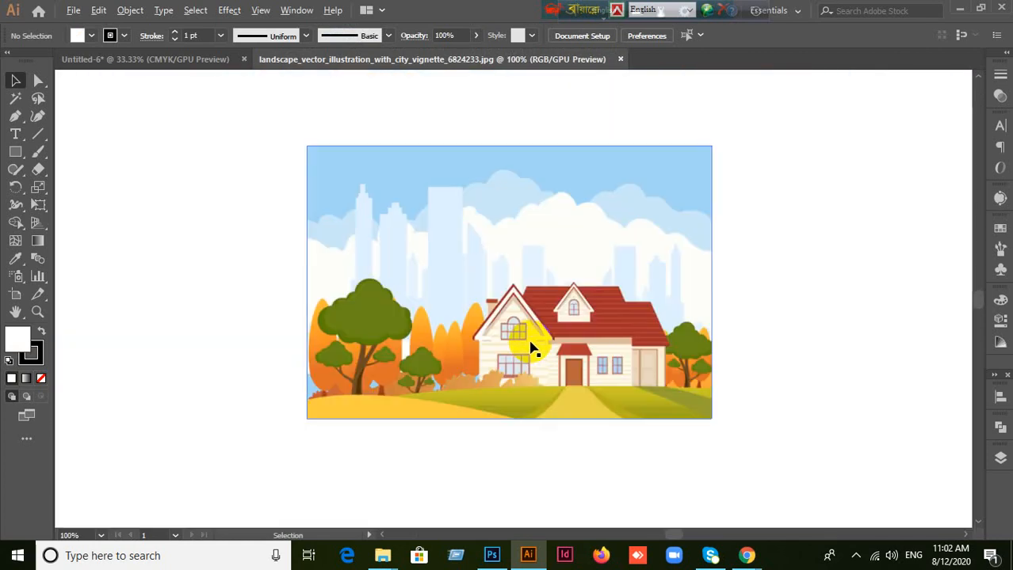
scroll(532, 349, "up", 1)
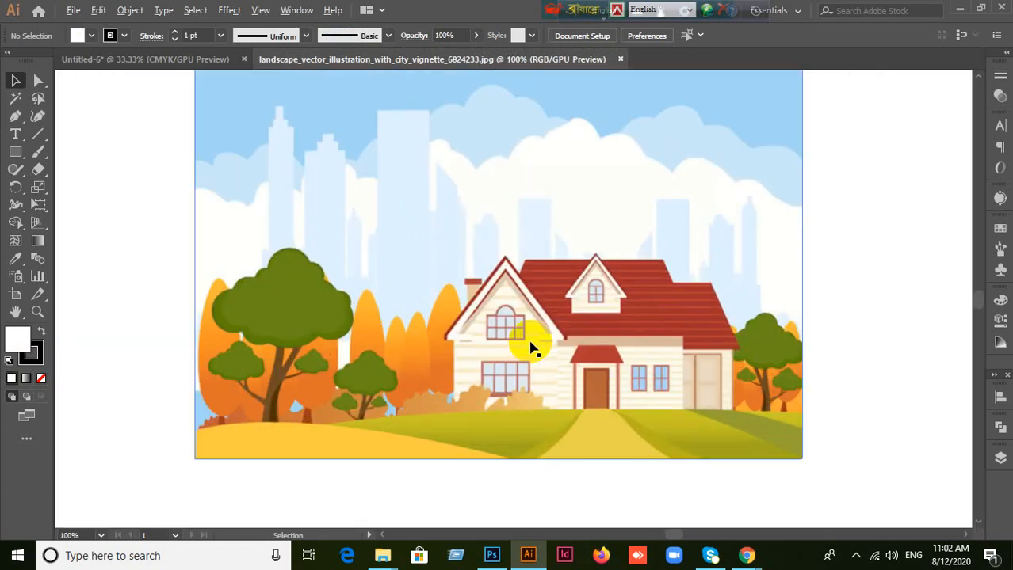
left_click(620, 60)
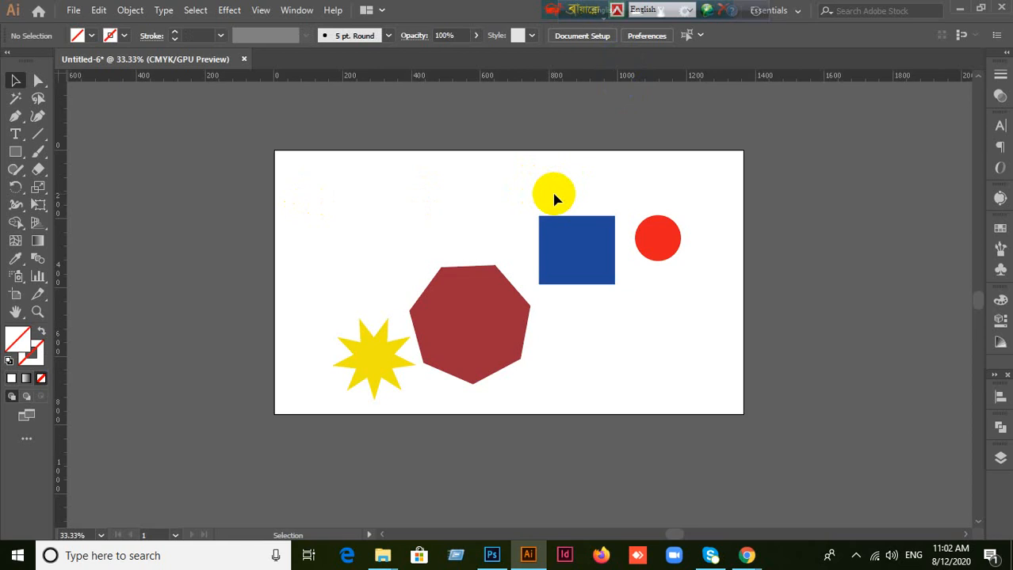
Step: Switch to the Google Meet call in Chrome and admit the two participants waiting to join
mouse_move(746, 555)
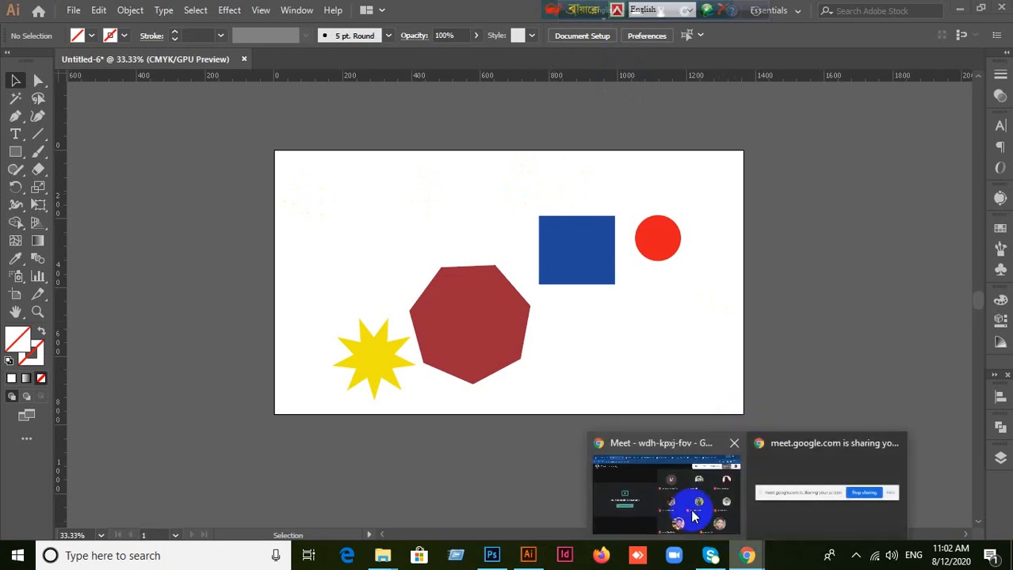
left_click(695, 515)
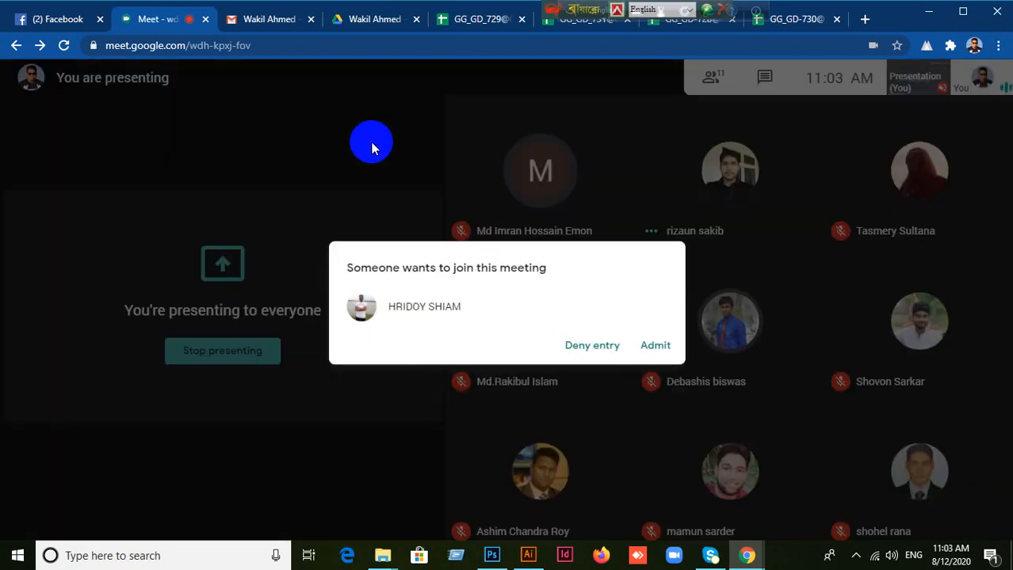
left_click(656, 348)
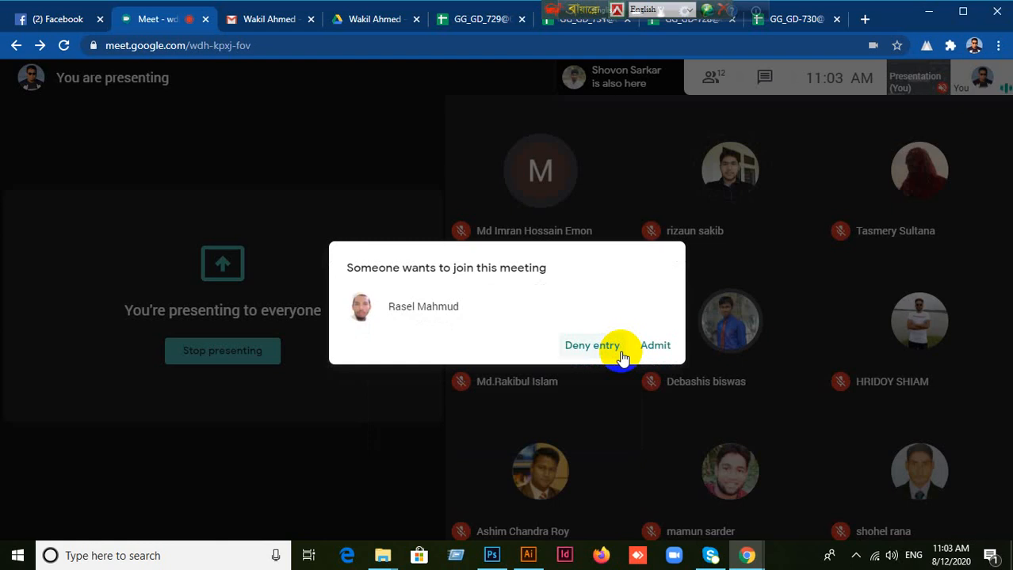
left_click(664, 348)
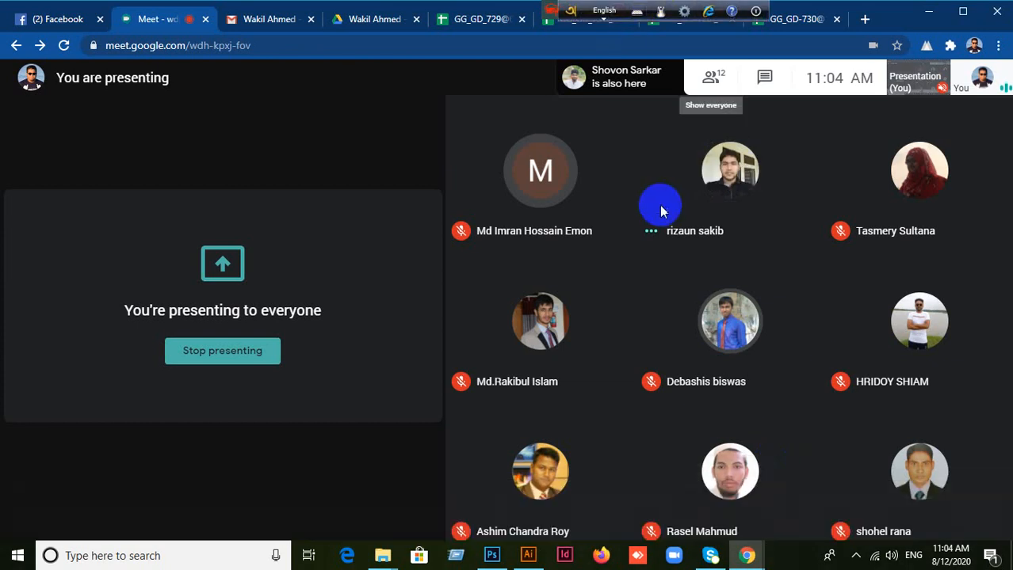
Step: Move the floating keyboard-language toolbars aside so they no longer cover the browser tabs
left_click(550, 9)
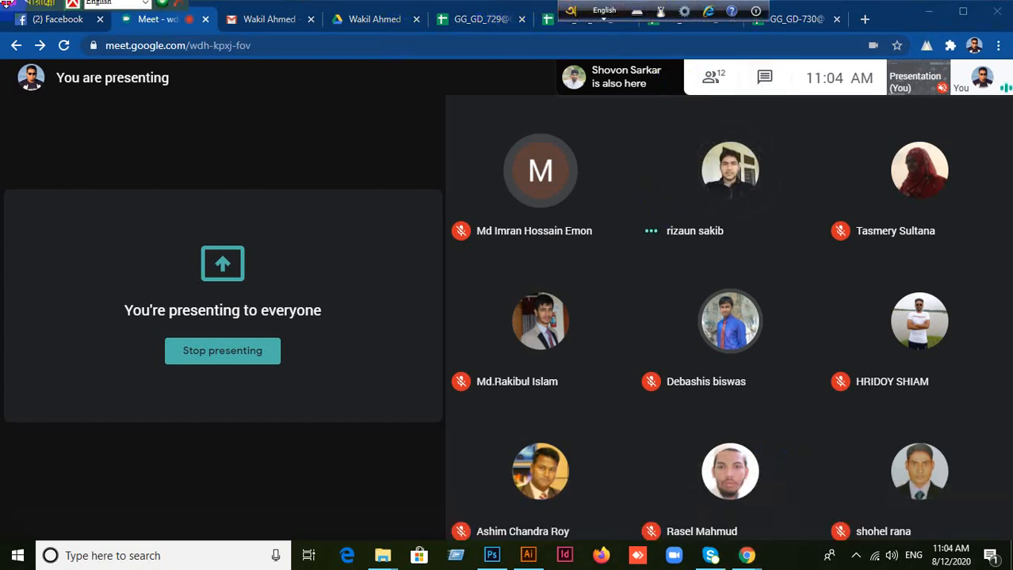
left_click_drag(24, 7, 788, 8)
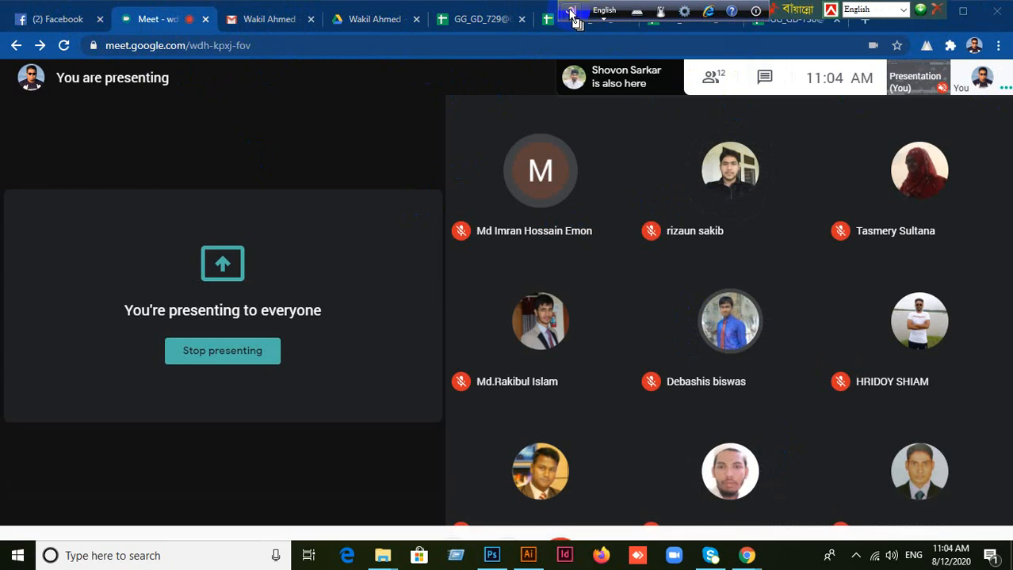
left_click_drag(781, 4, 876, 11)
left_click_drag(264, 12, 1000, 11)
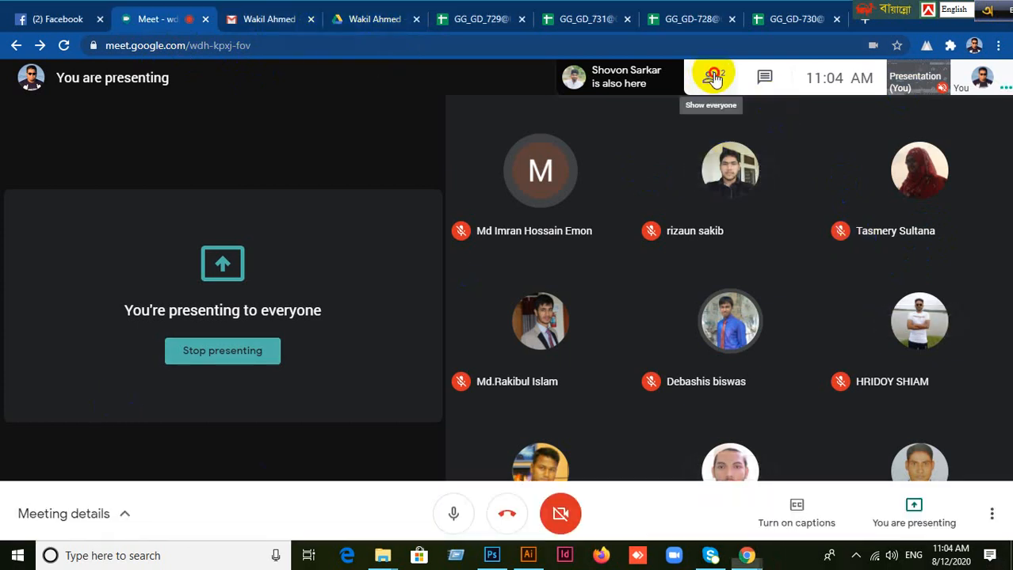
Step: Open the meeting's participant list and look through everyone in the call
left_click(713, 77)
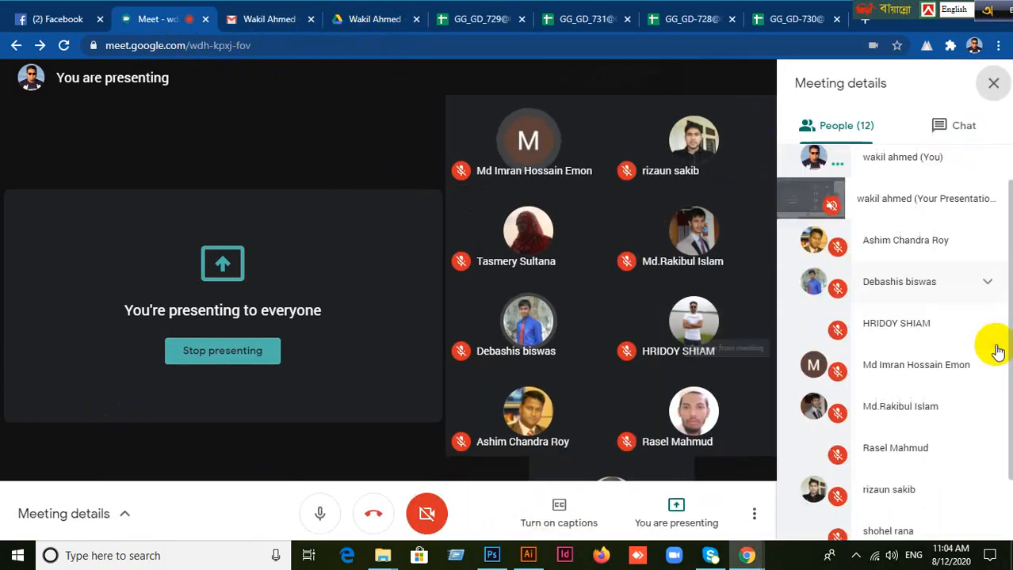
scroll(997, 352, "down", 2)
scroll(942, 462, "up", 3)
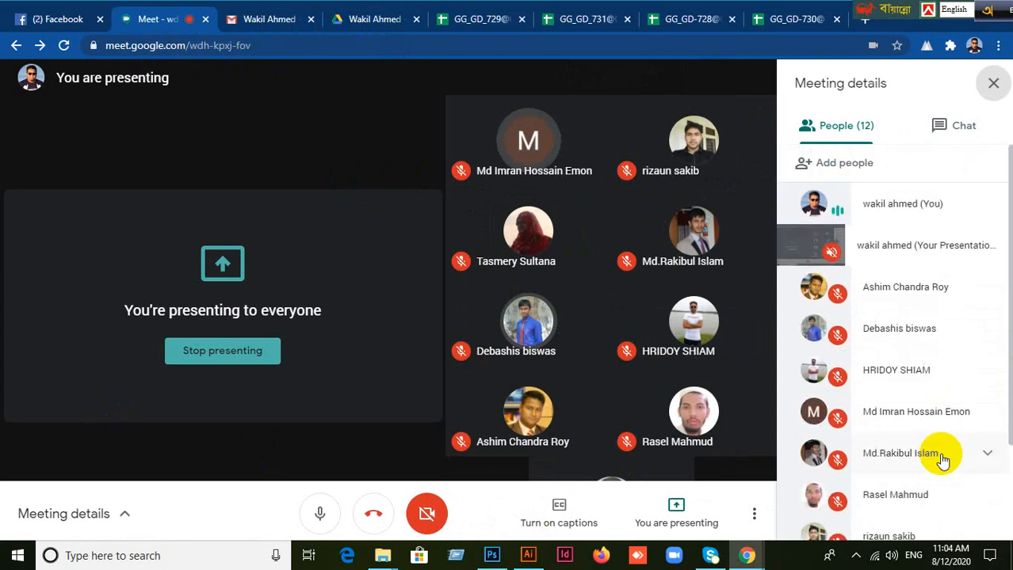
scroll(898, 353, "down", 3)
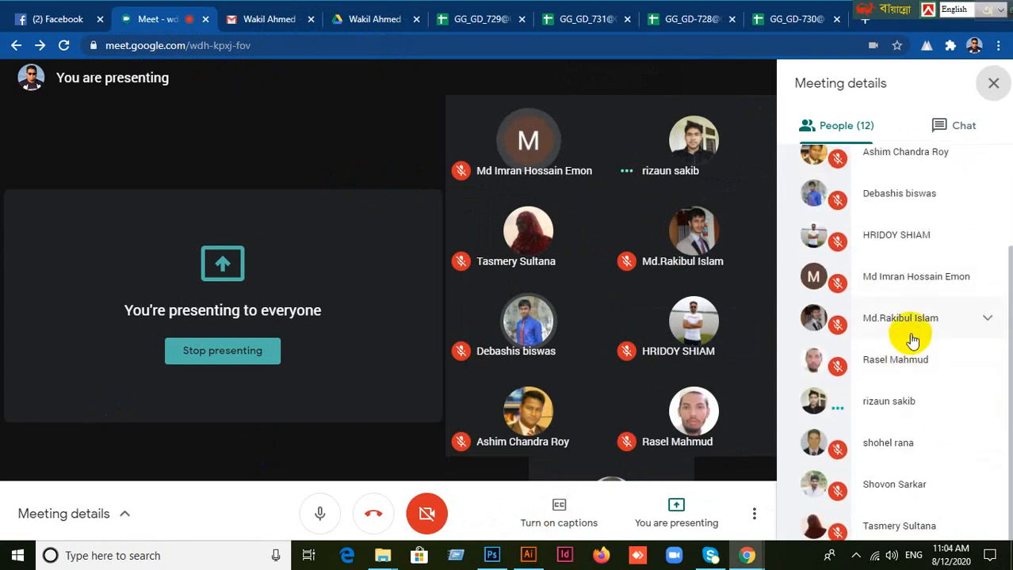
scroll(921, 328, "up", 3)
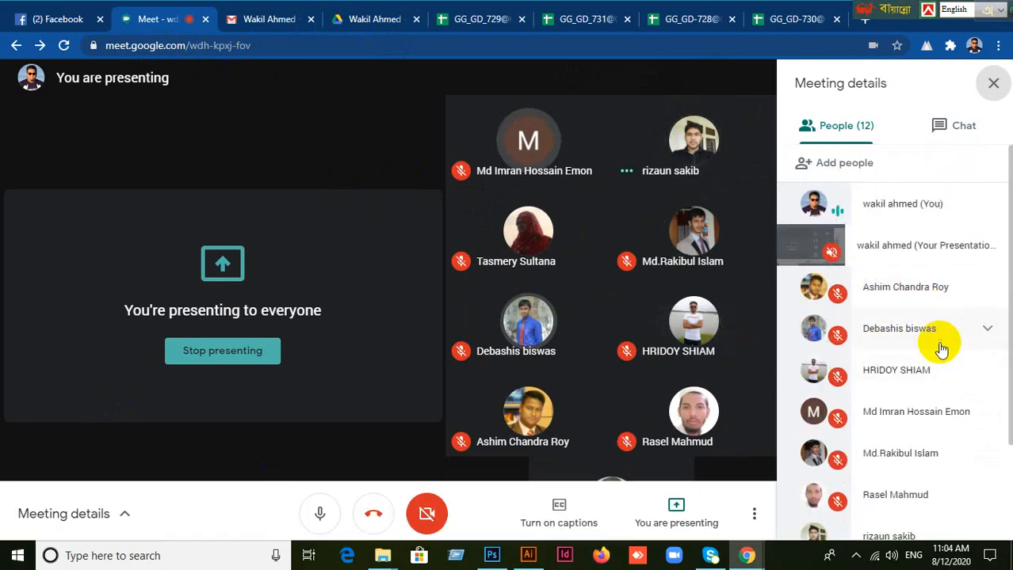
scroll(938, 339, "down", 3)
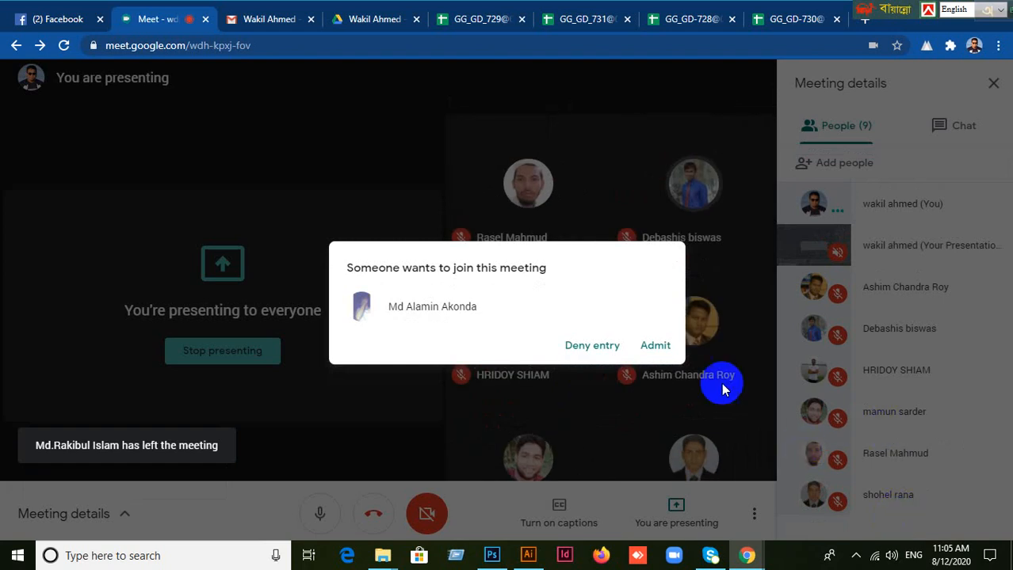
Step: Admit the next waiting participant and close the meeting details
left_click(656, 346)
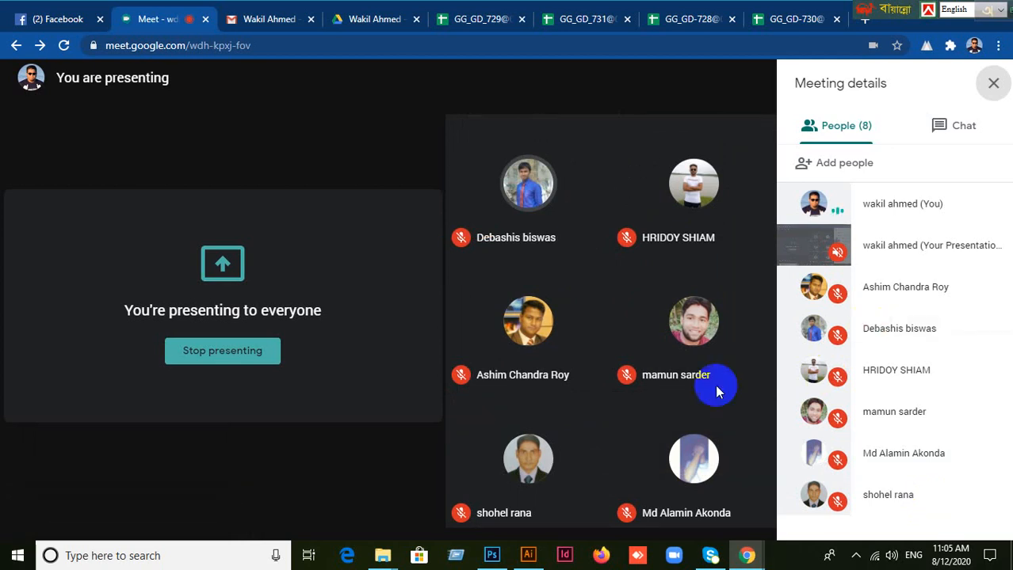
mouse_move(429, 445)
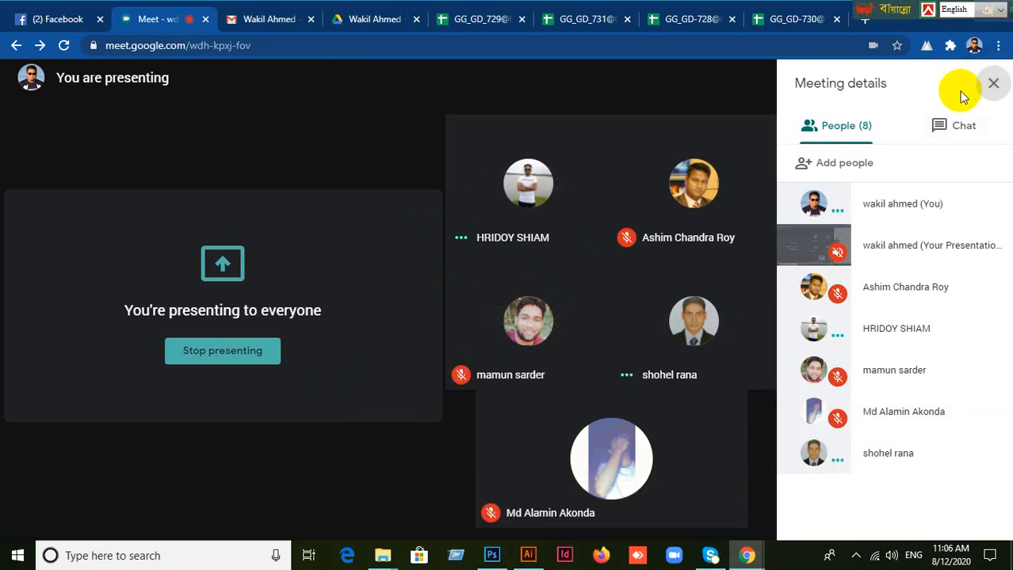
left_click(999, 84)
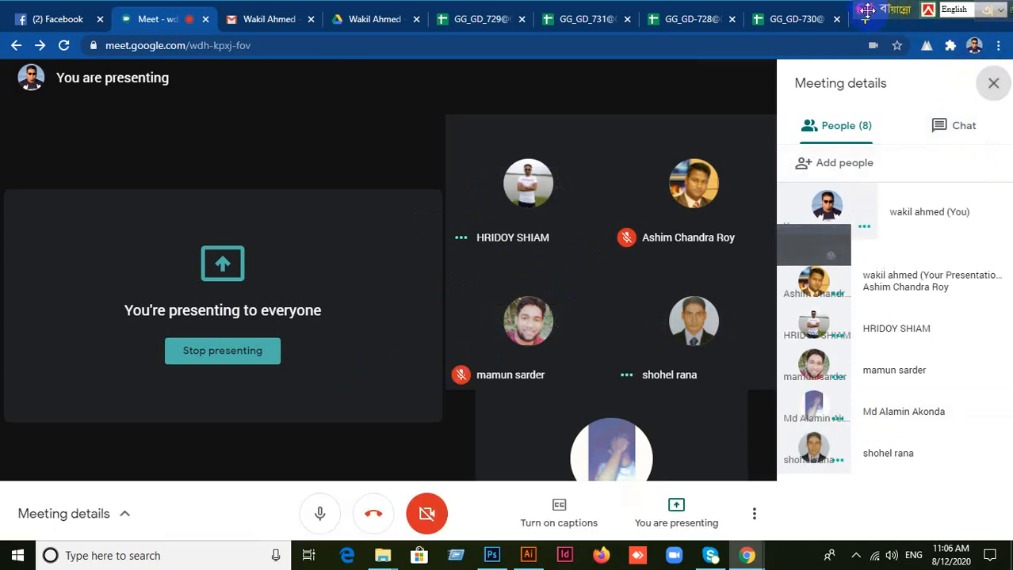
Step: Move the floating keyboard-language toolbar to the opposite end of the screen and stop presenting in the meeting
left_click_drag(867, 9, 13, 8)
left_click(987, 455)
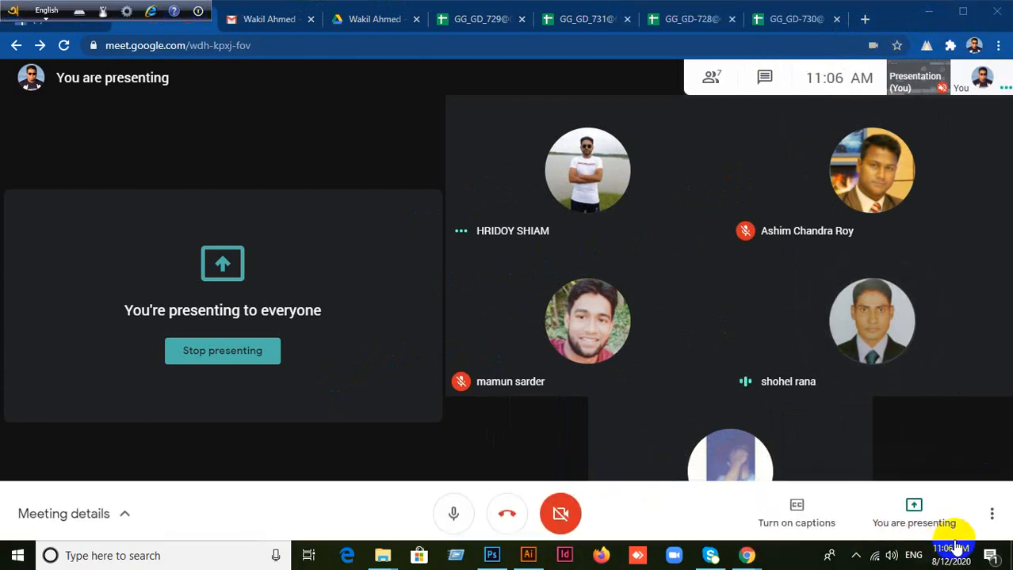
left_click(911, 527)
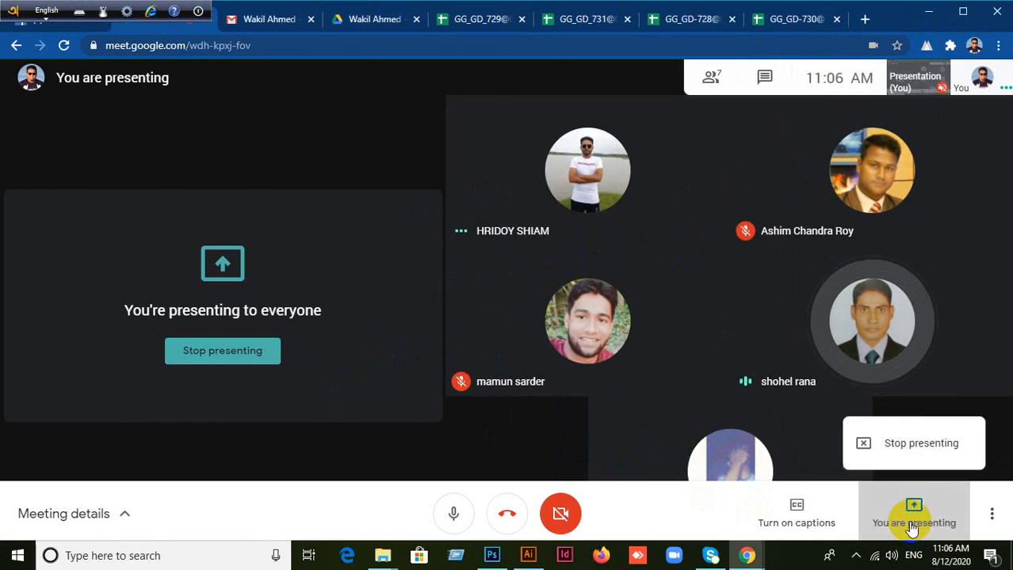
left_click(908, 447)
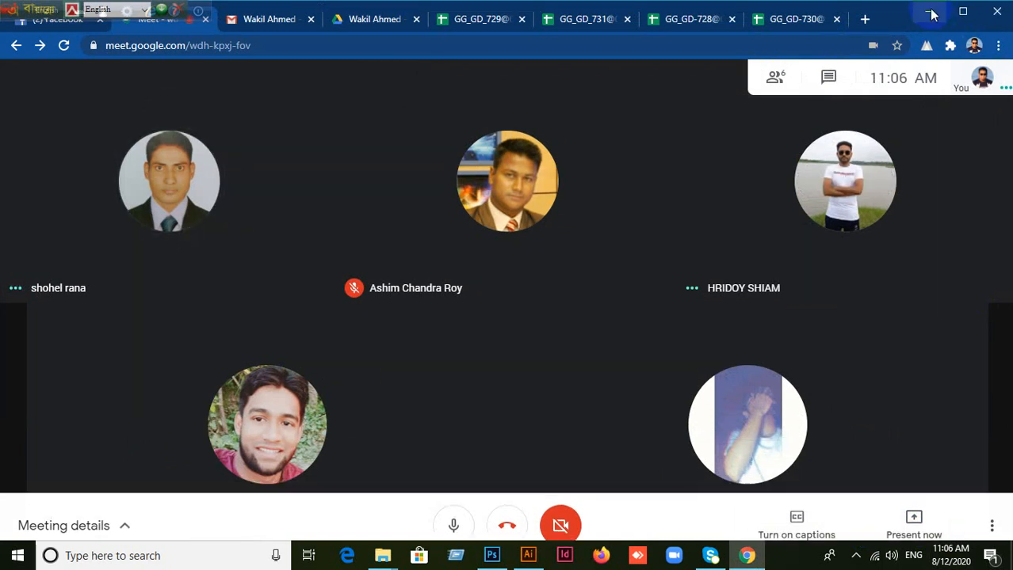
Step: Minimise Chrome and Illustrator to show the desktop and refresh it twice
left_click(932, 15)
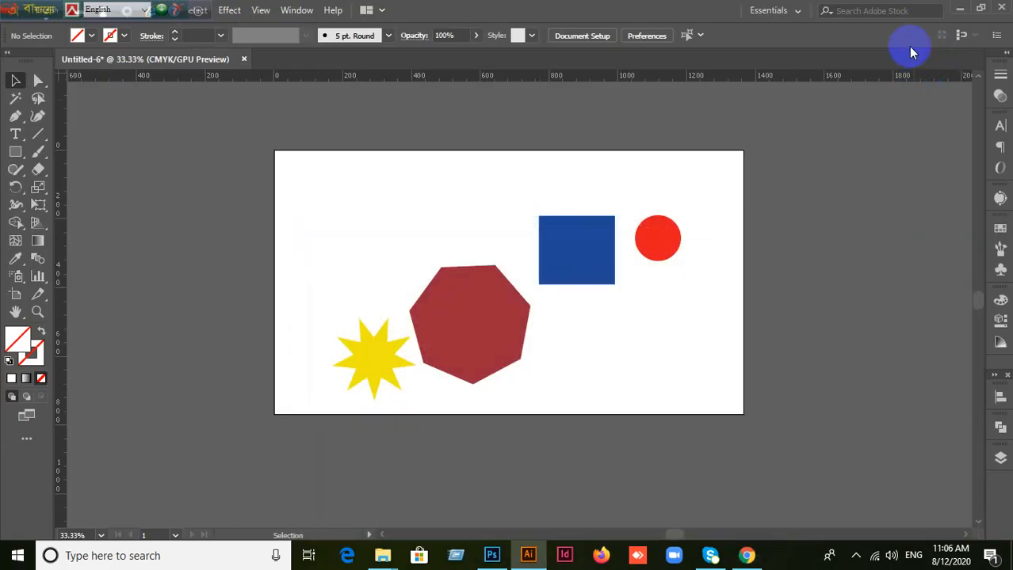
left_click(959, 11)
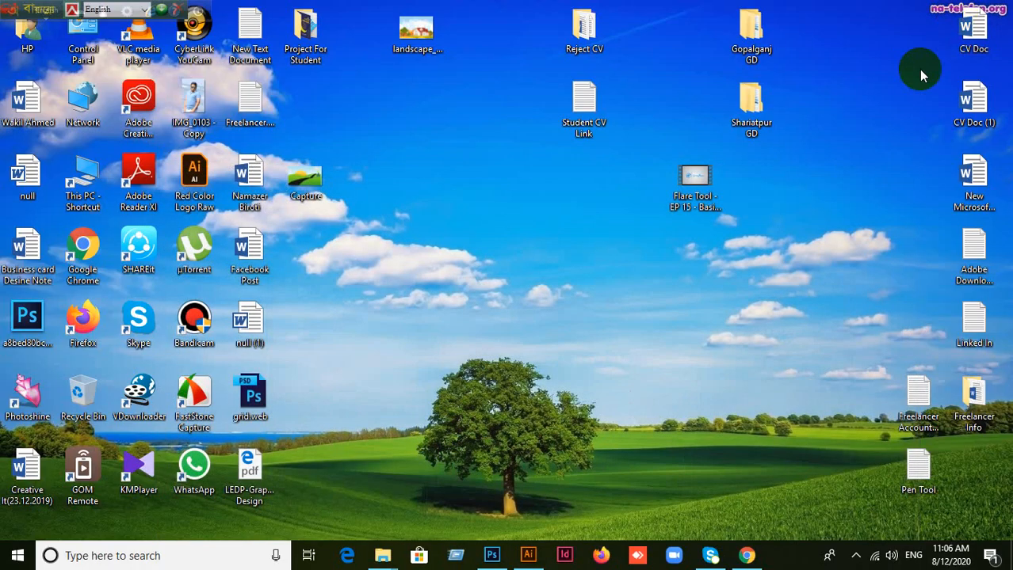
right_click(422, 201)
left_click(485, 247)
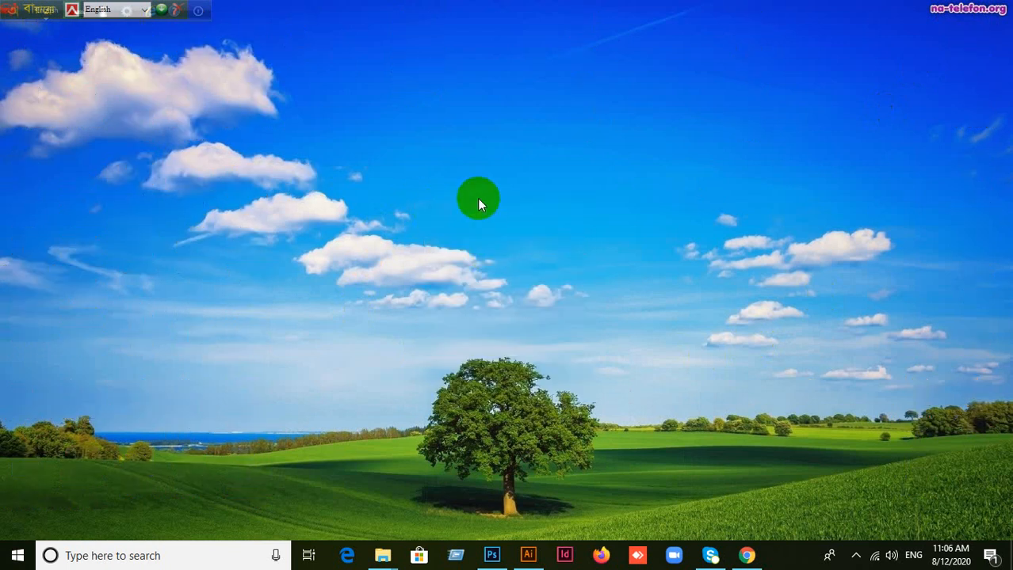
right_click(464, 177)
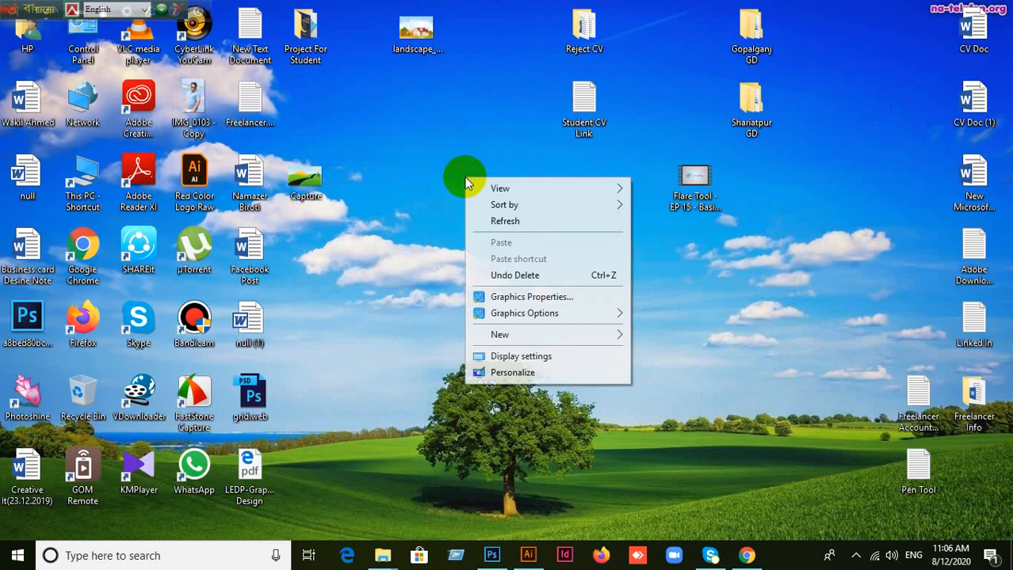
left_click(504, 222)
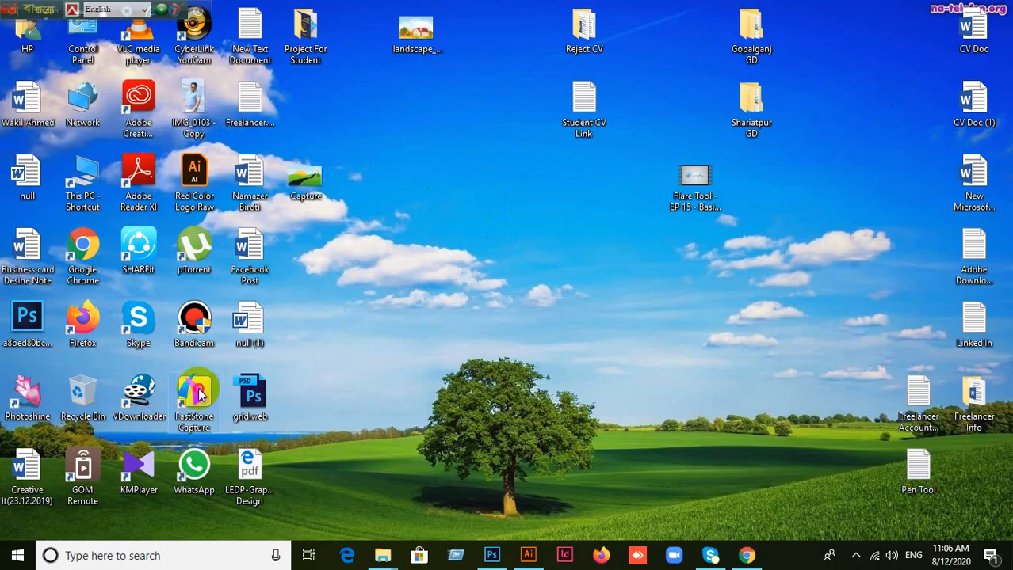